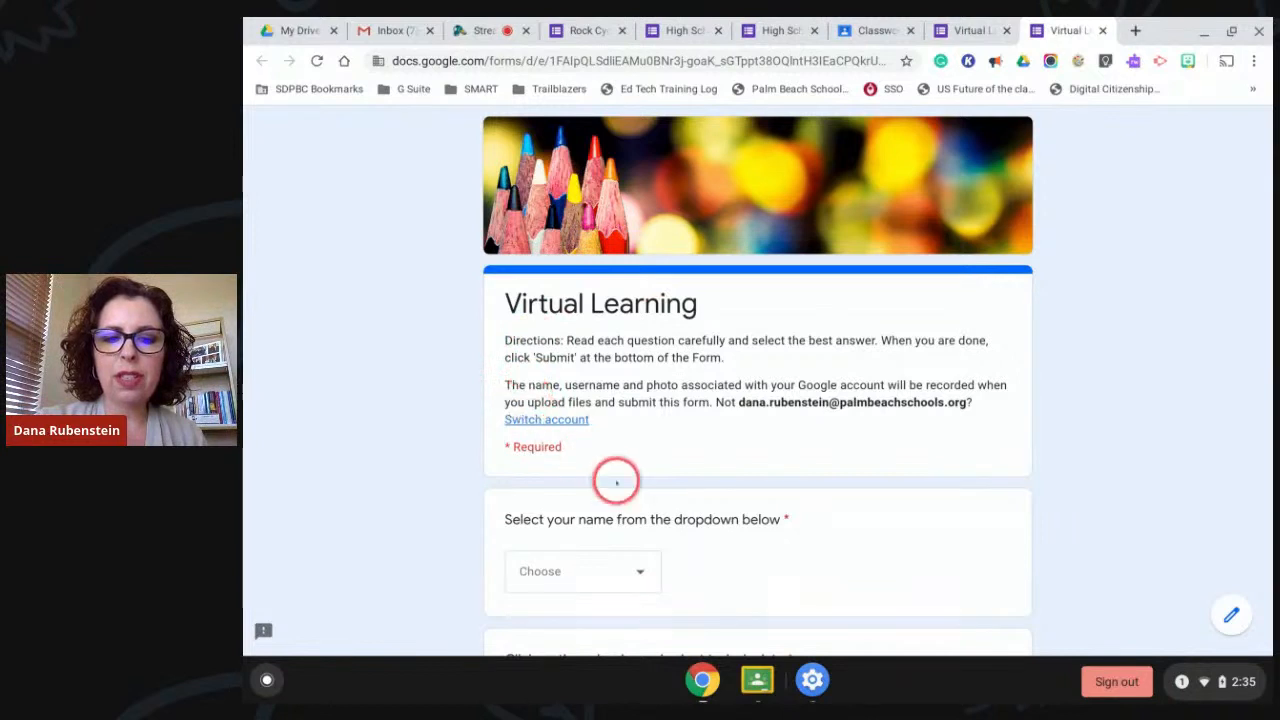
Open the name dropdown in the preview and close it without choosing a name.
scroll(757, 600, "down", 2)
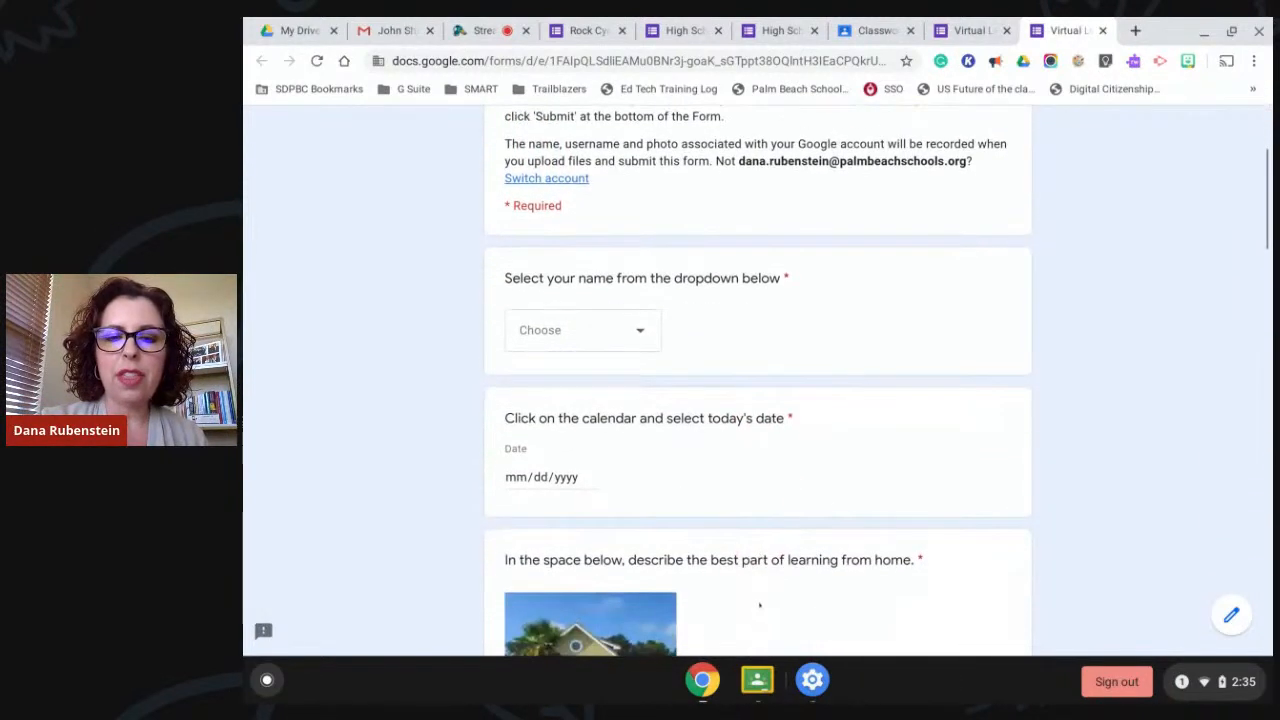
left_click(638, 330)
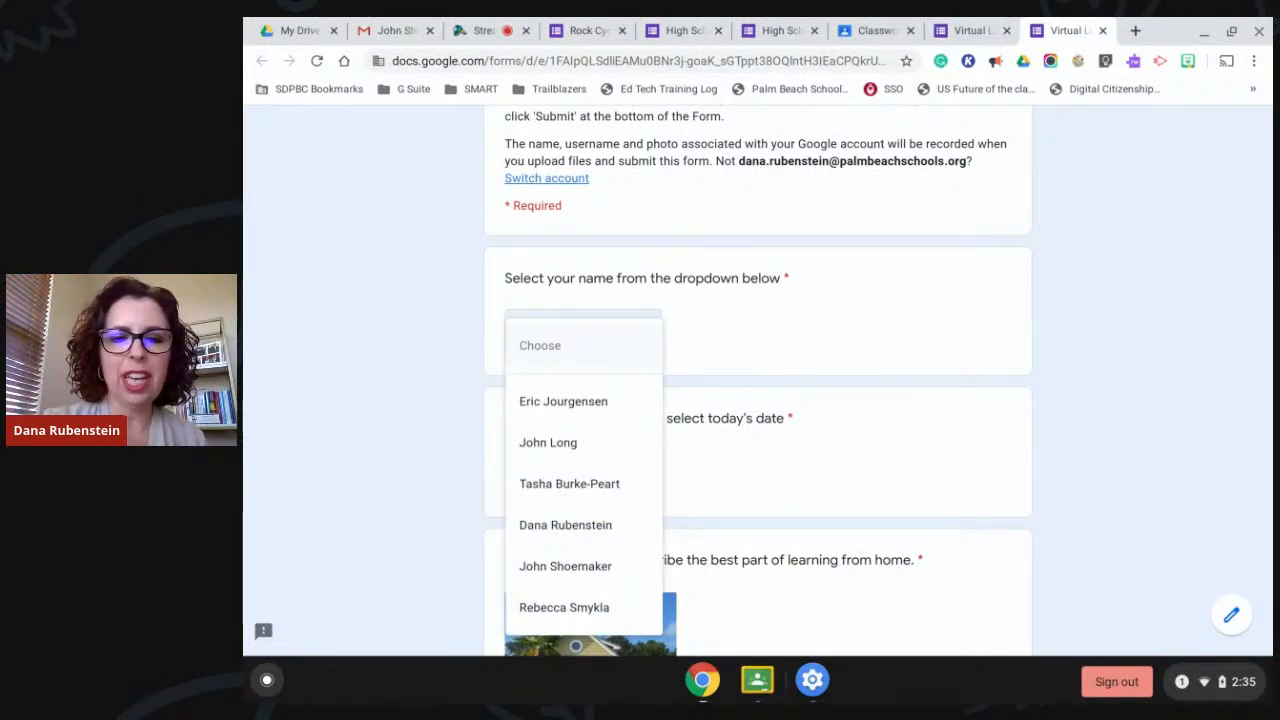
left_click(689, 334)
scroll(749, 408, "down", 1)
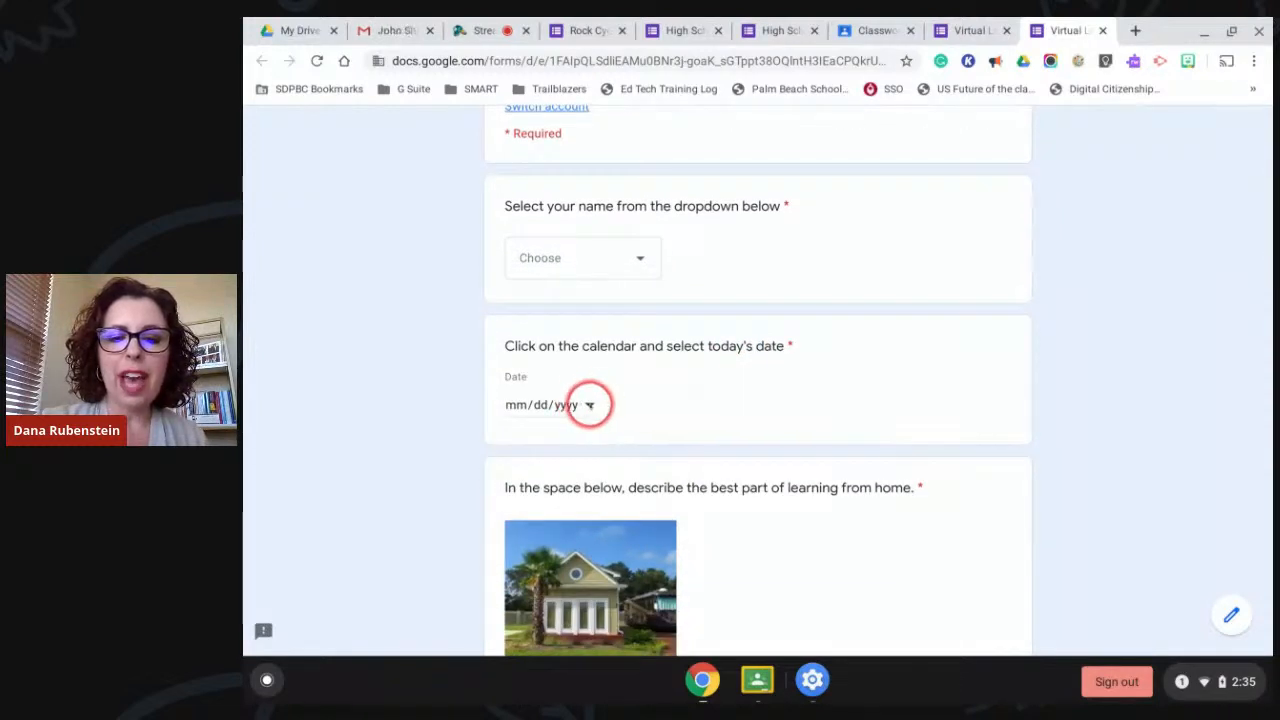
Answer the date question with March 31, 2020 from the calendar.
left_click(590, 405)
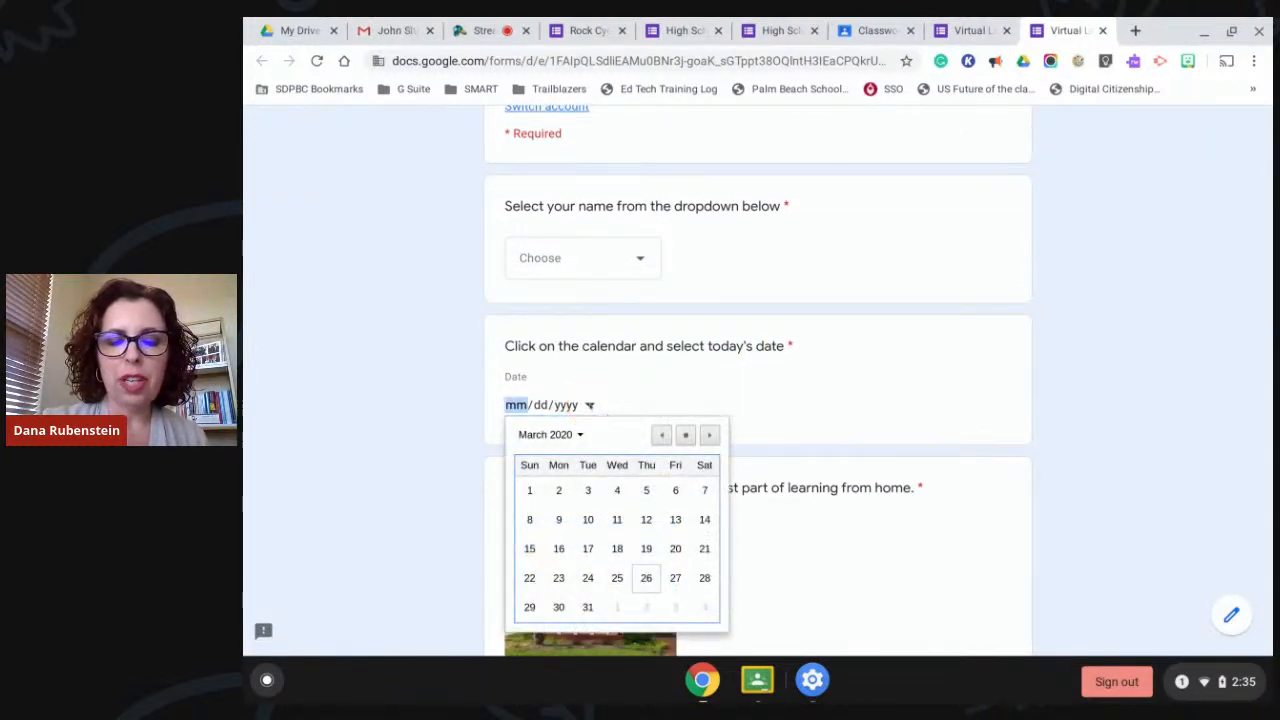
left_click(584, 606)
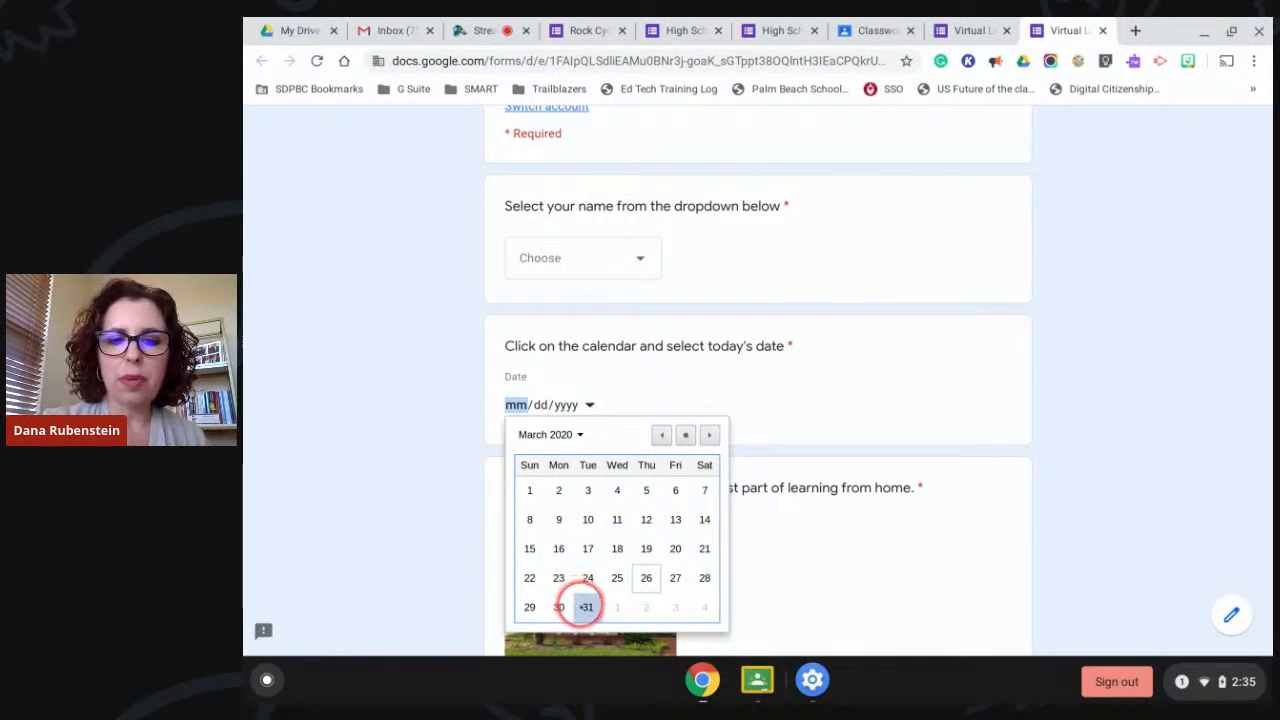
scroll(803, 562, "down", 3)
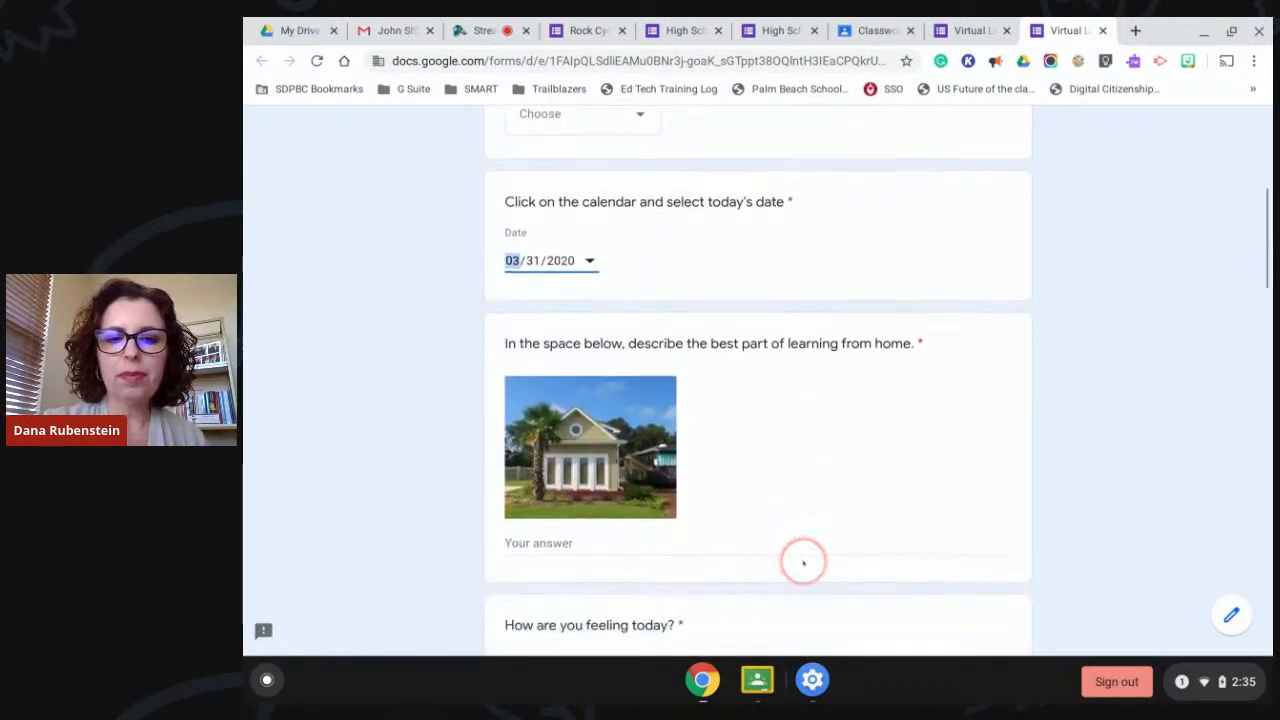
scroll(803, 562, "down", 2)
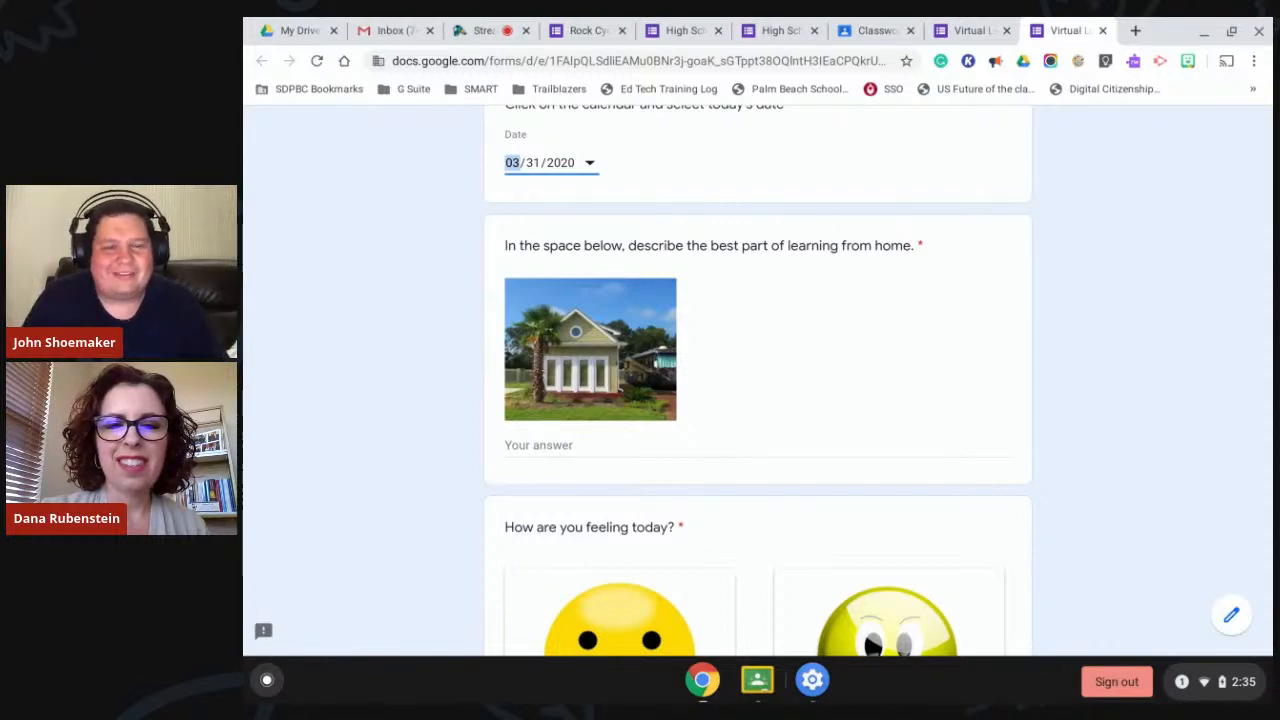
scroll(757, 380, "up", 5)
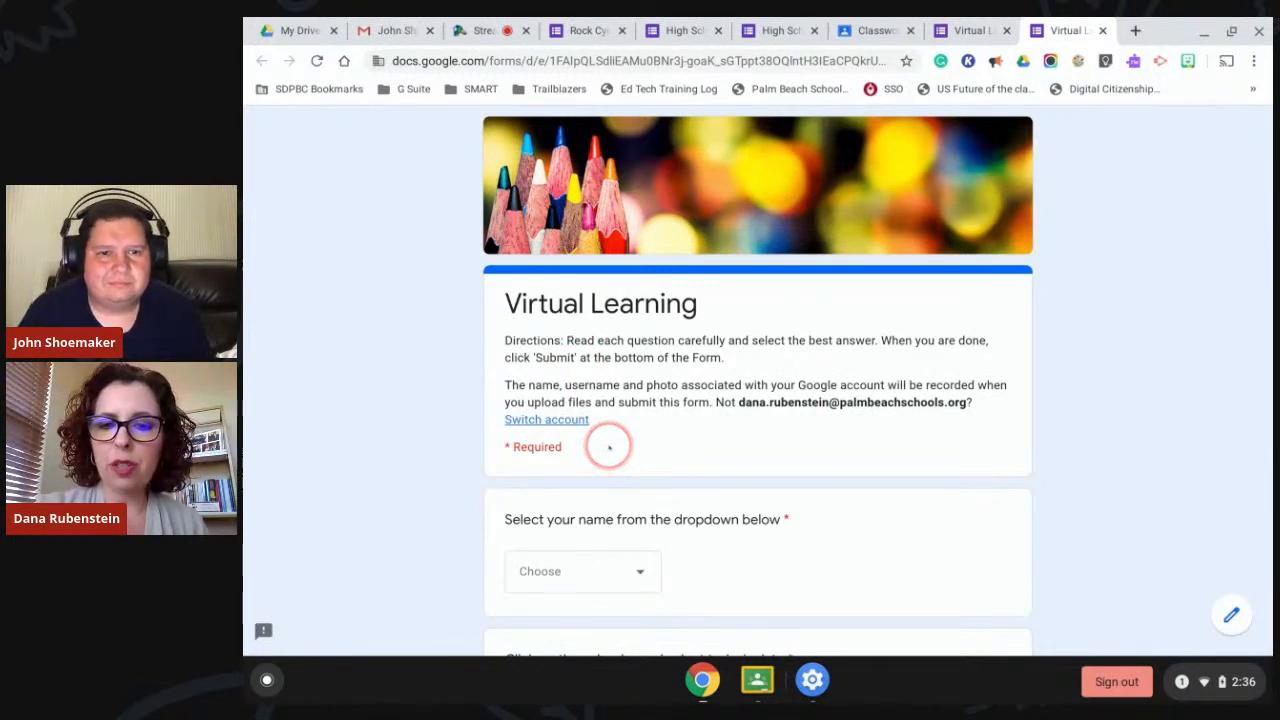
Choose a name from the name question's dropdown list.
scroll(610, 448, "down", 2)
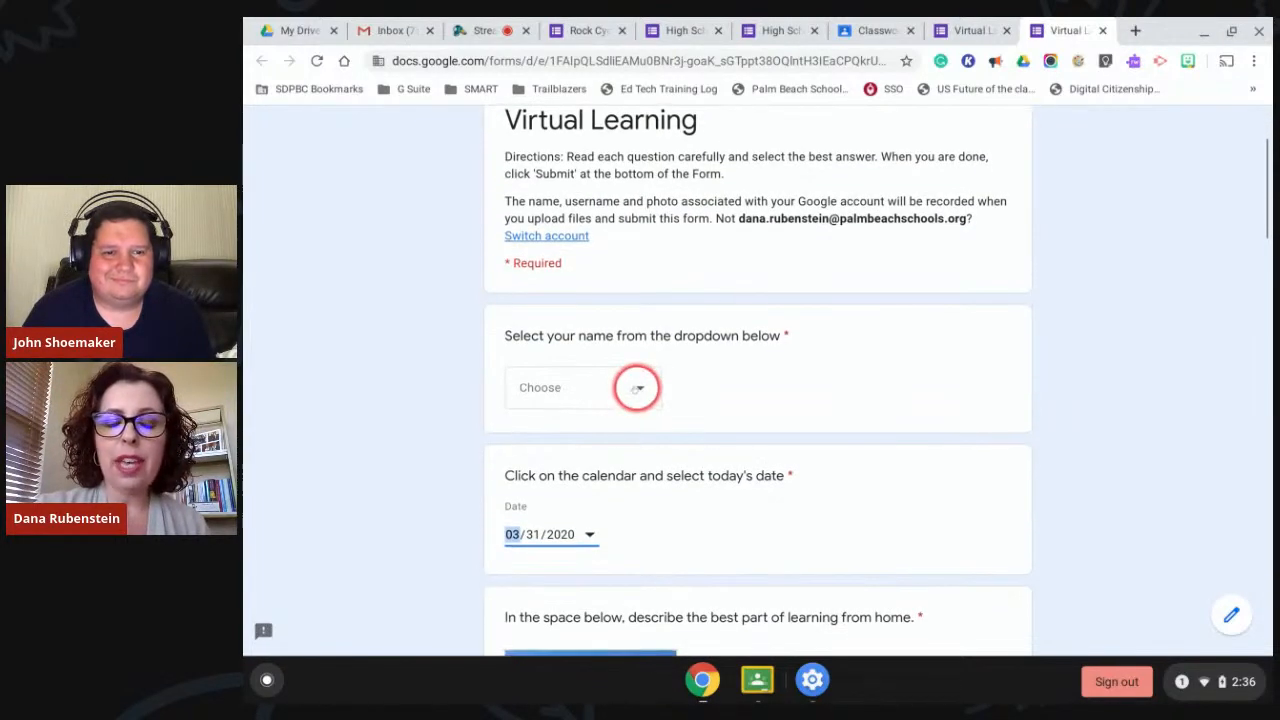
left_click(638, 388)
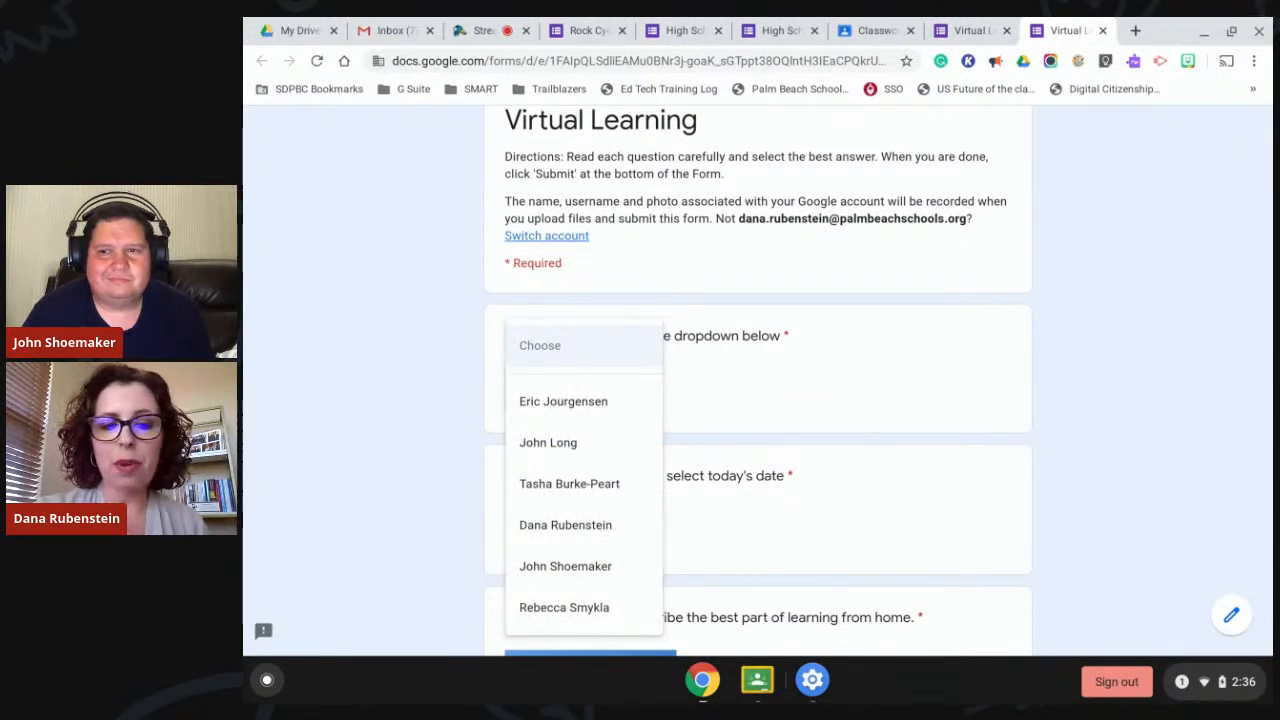
left_click(567, 524)
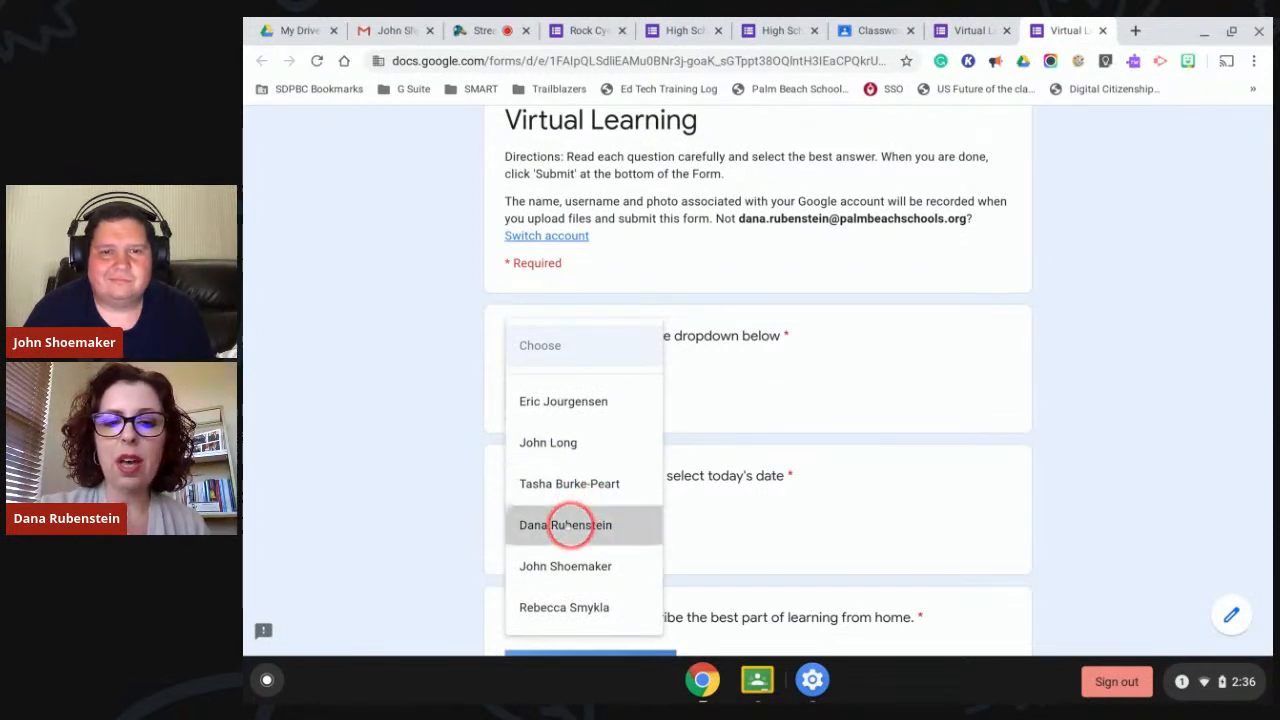
scroll(885, 497, "down", 2)
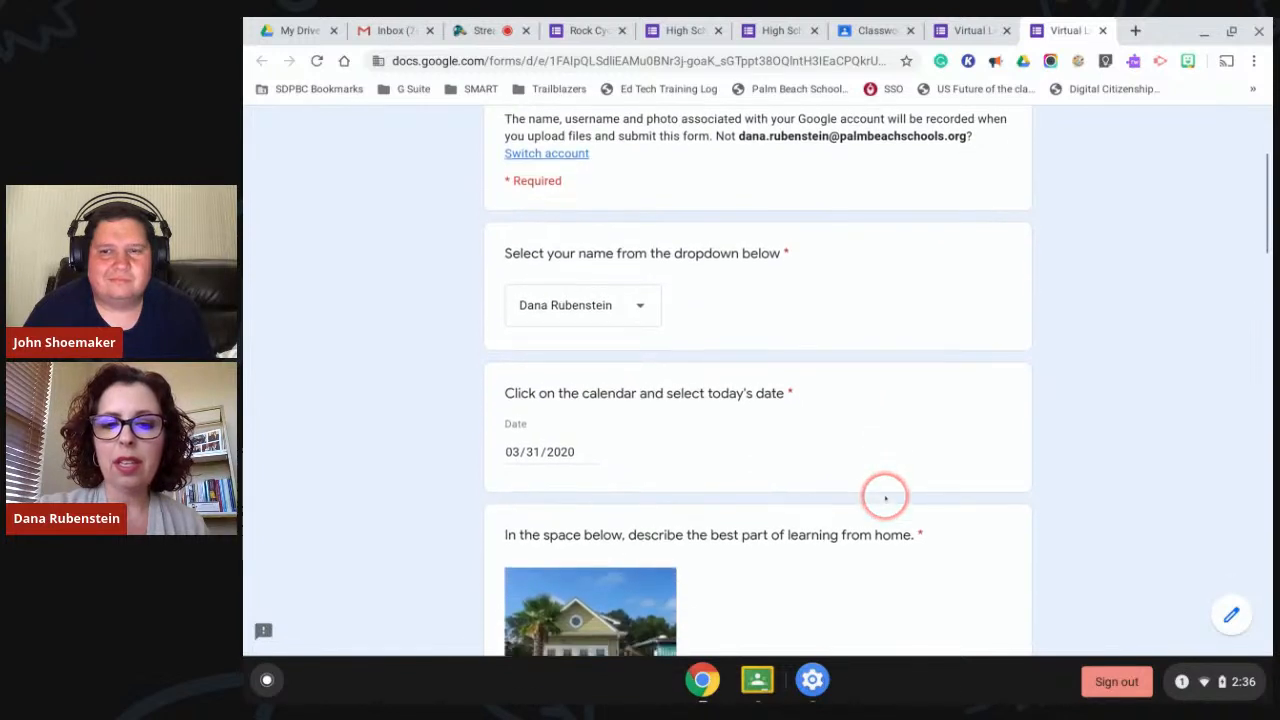
Pick March 31 again in the date question's calendar.
left_click(589, 320)
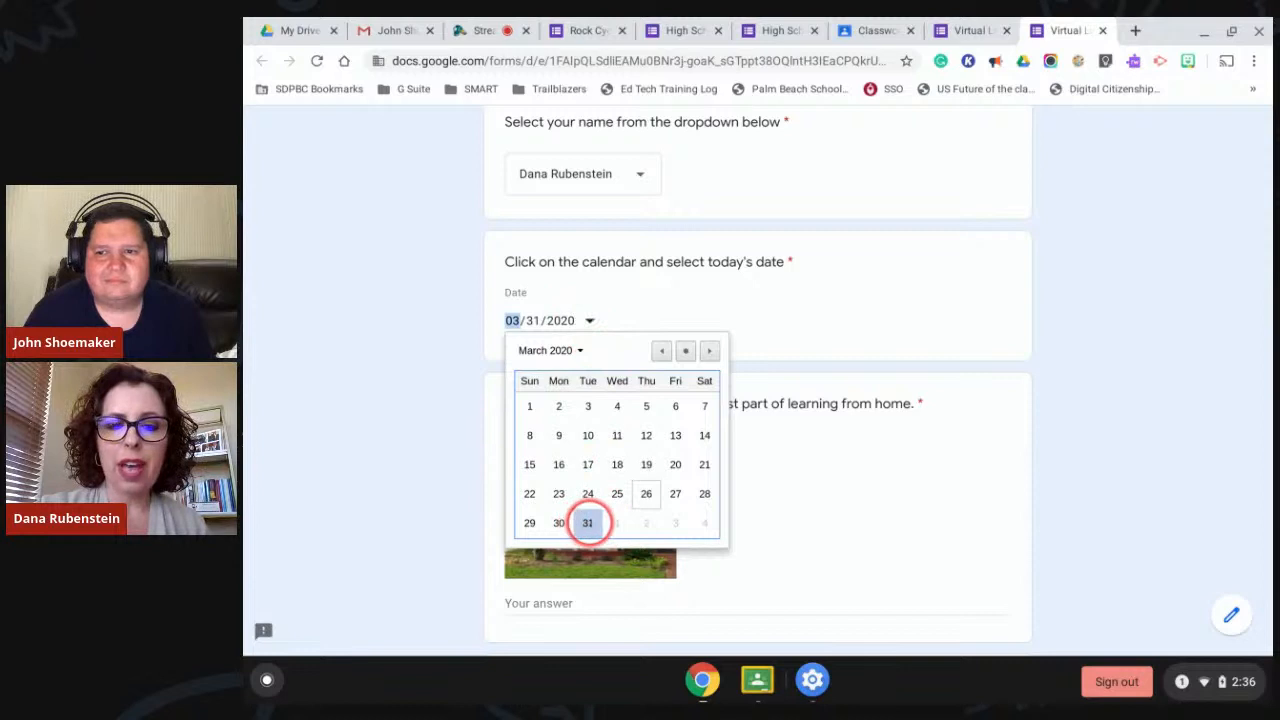
left_click(588, 523)
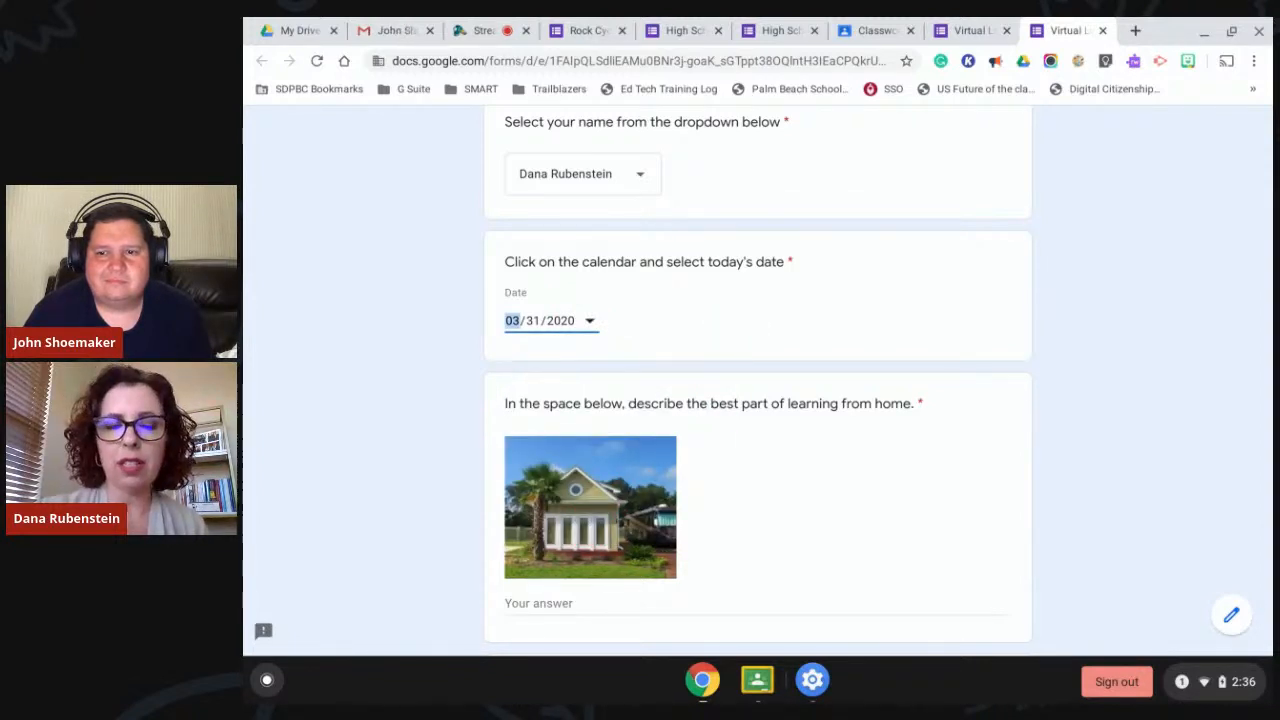
scroll(741, 328, "down", 3)
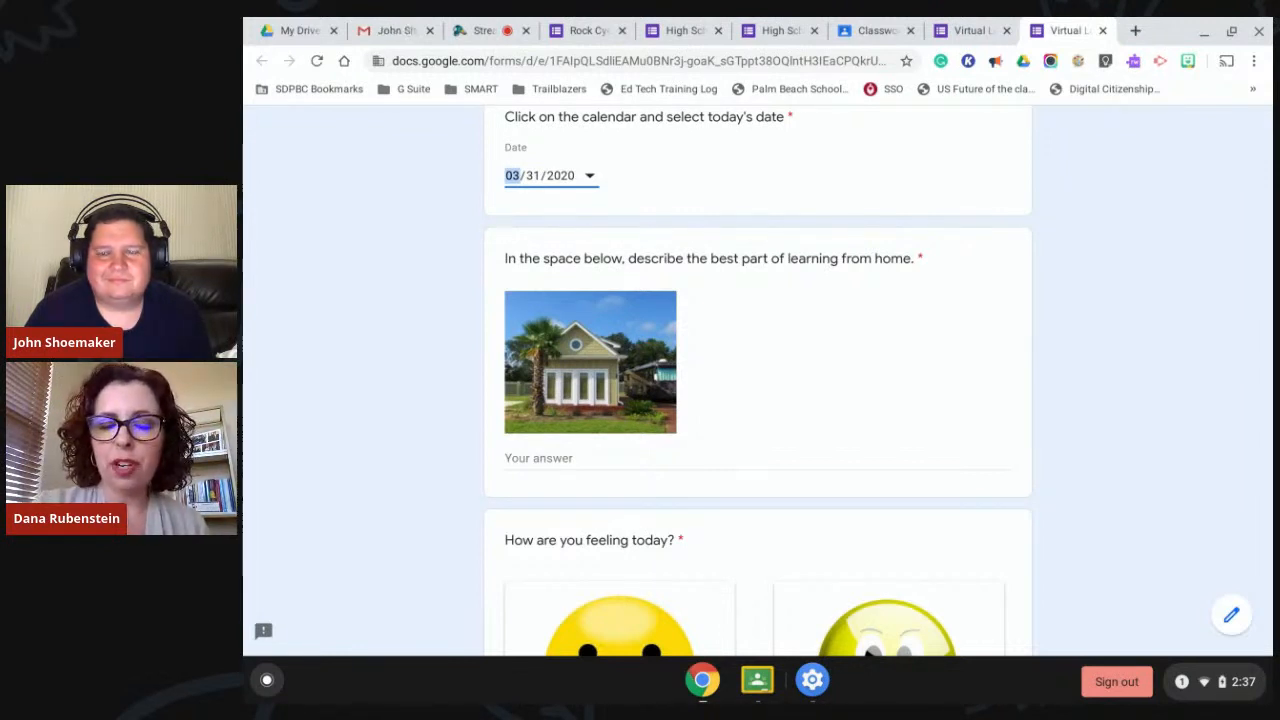
Tick Google Meet, ask questions about assignments, talk to my friends, and Take your pet to school day.
scroll(767, 430, "down", 2)
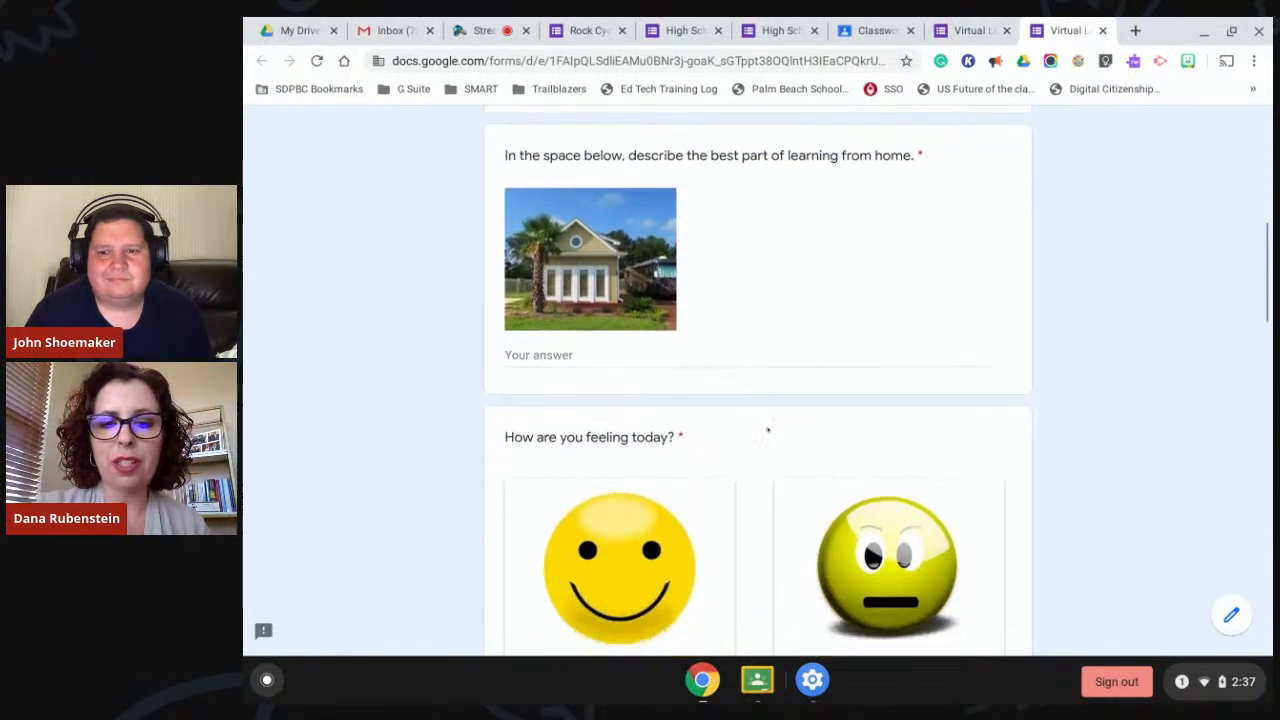
scroll(767, 430, "down", 2)
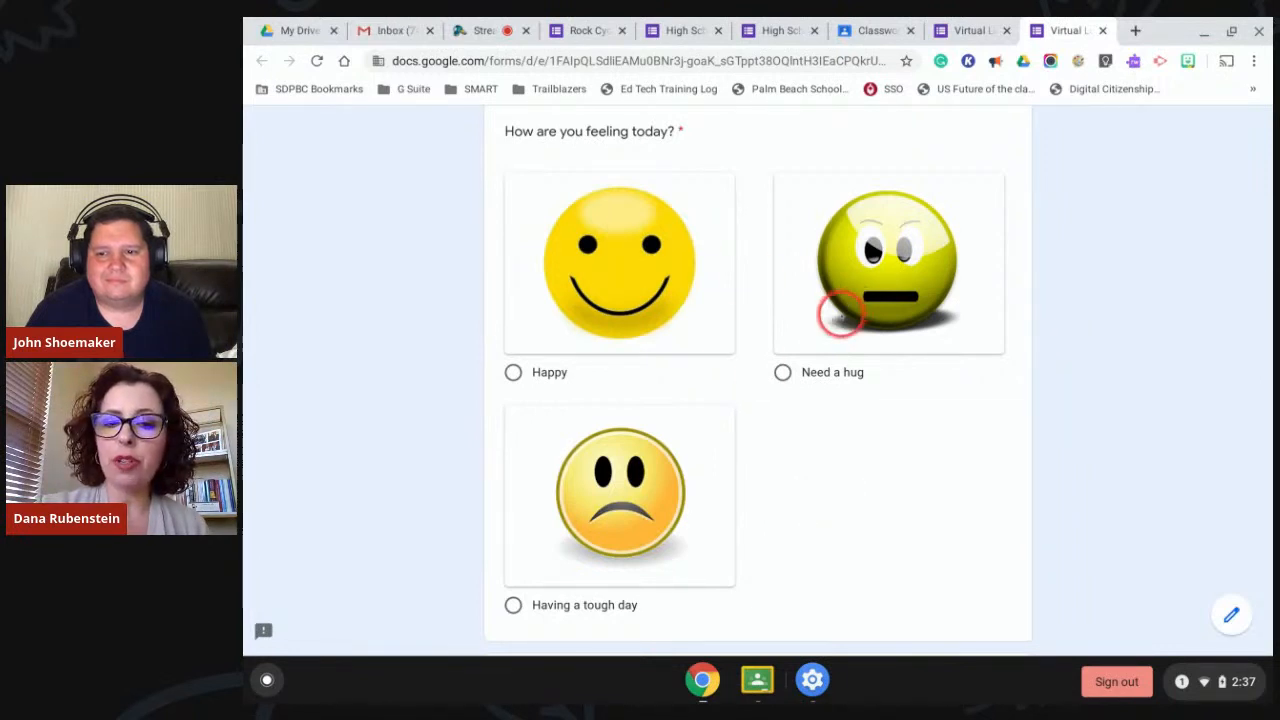
scroll(820, 552, "down", 3)
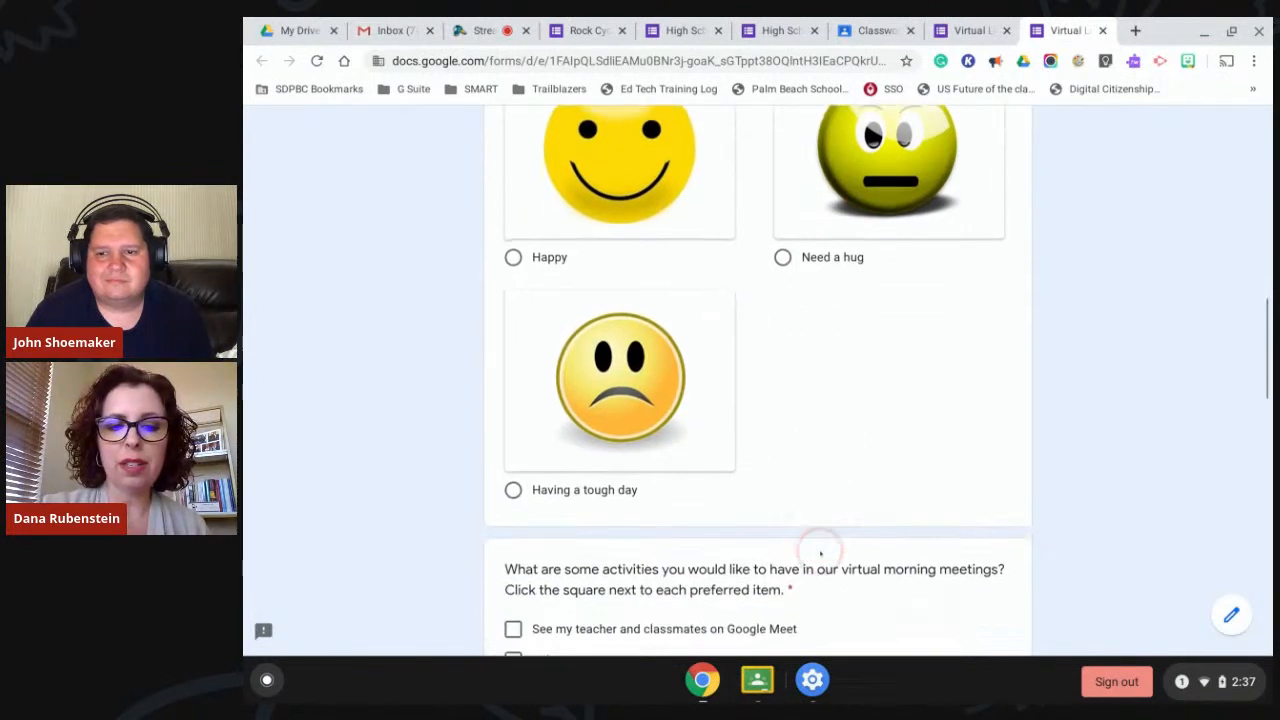
scroll(820, 552, "down", 1)
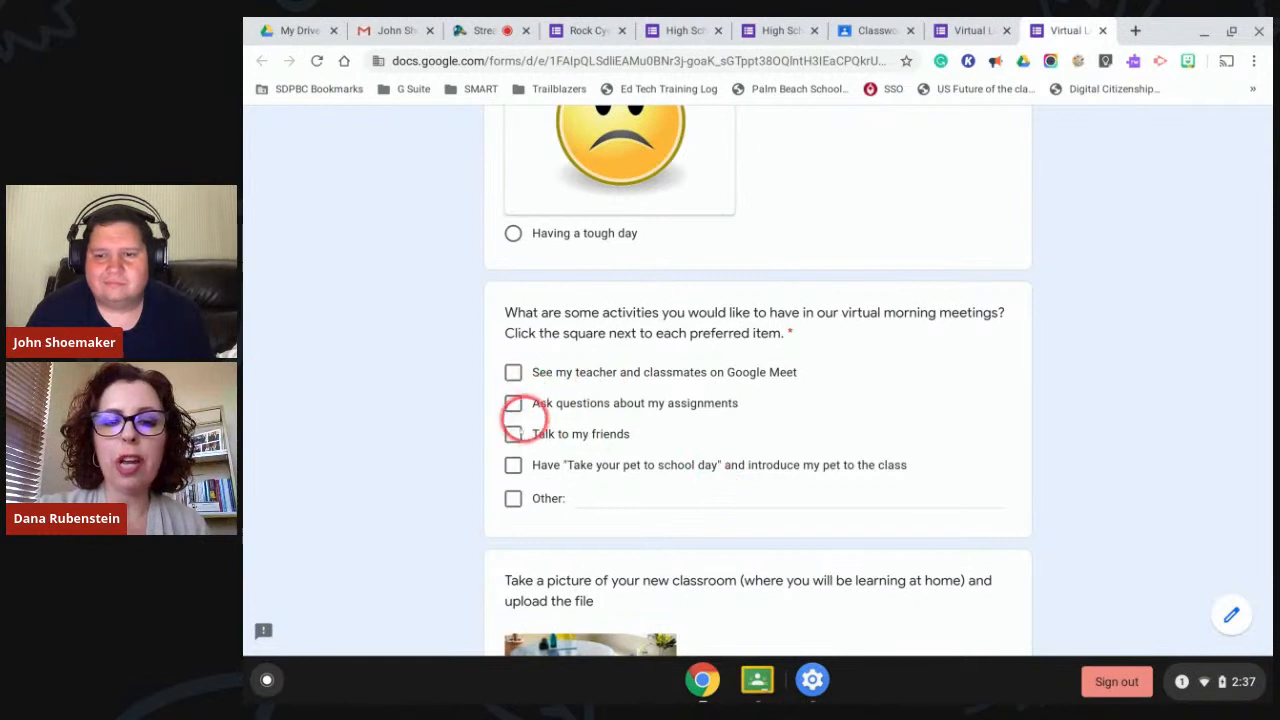
left_click(513, 372)
left_click(513, 403)
left_click(513, 434)
left_click(513, 465)
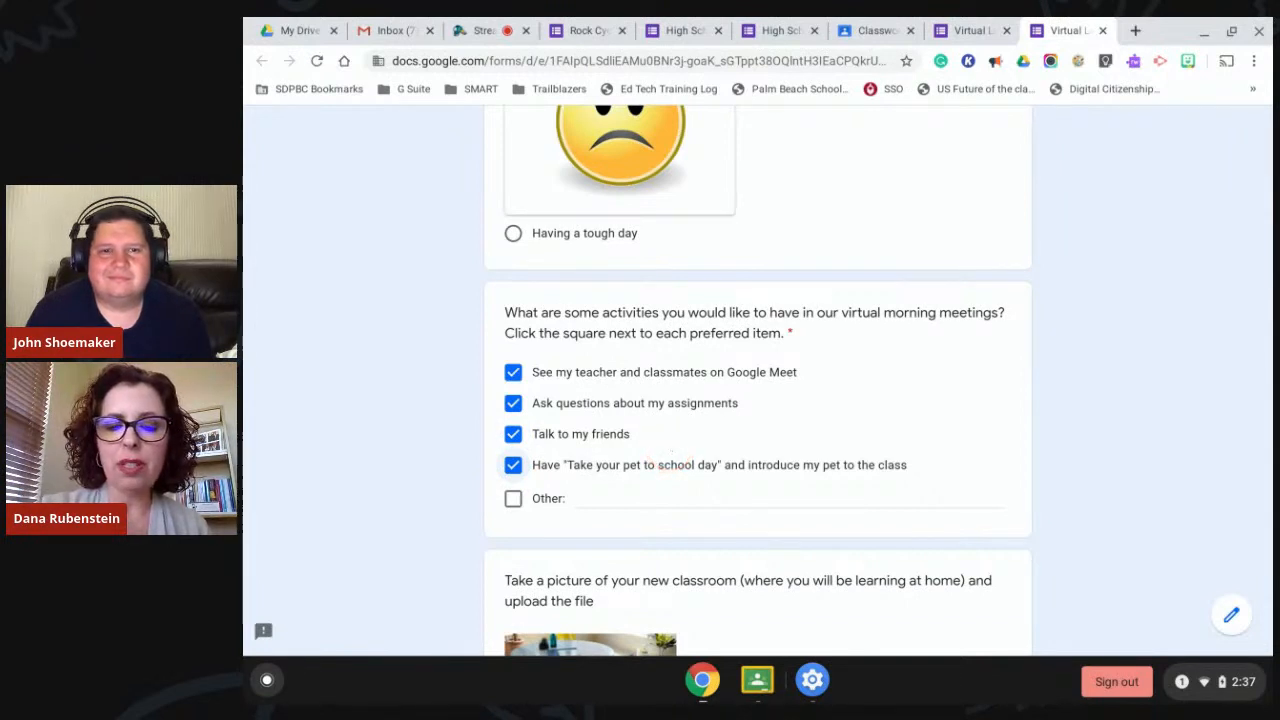
scroll(670, 450, "down", 2)
scroll(670, 450, "down", 4)
left_click(791, 451)
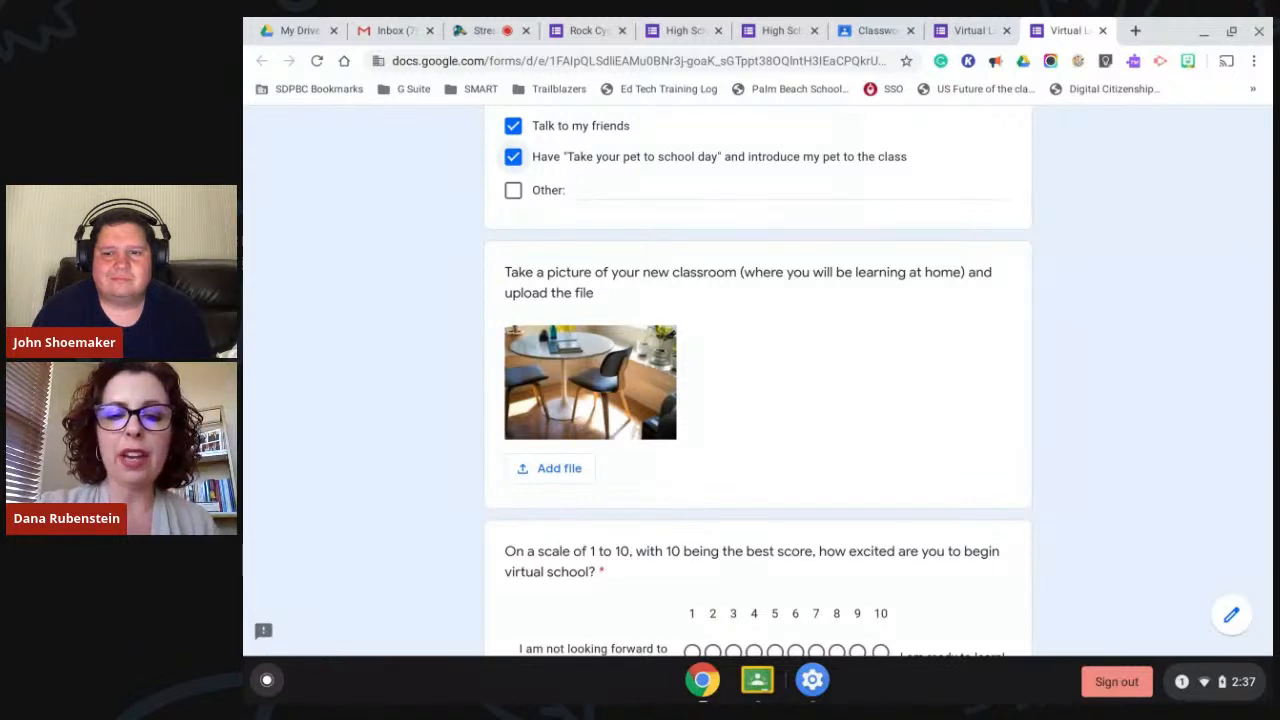
scroll(757, 380, "down", 3)
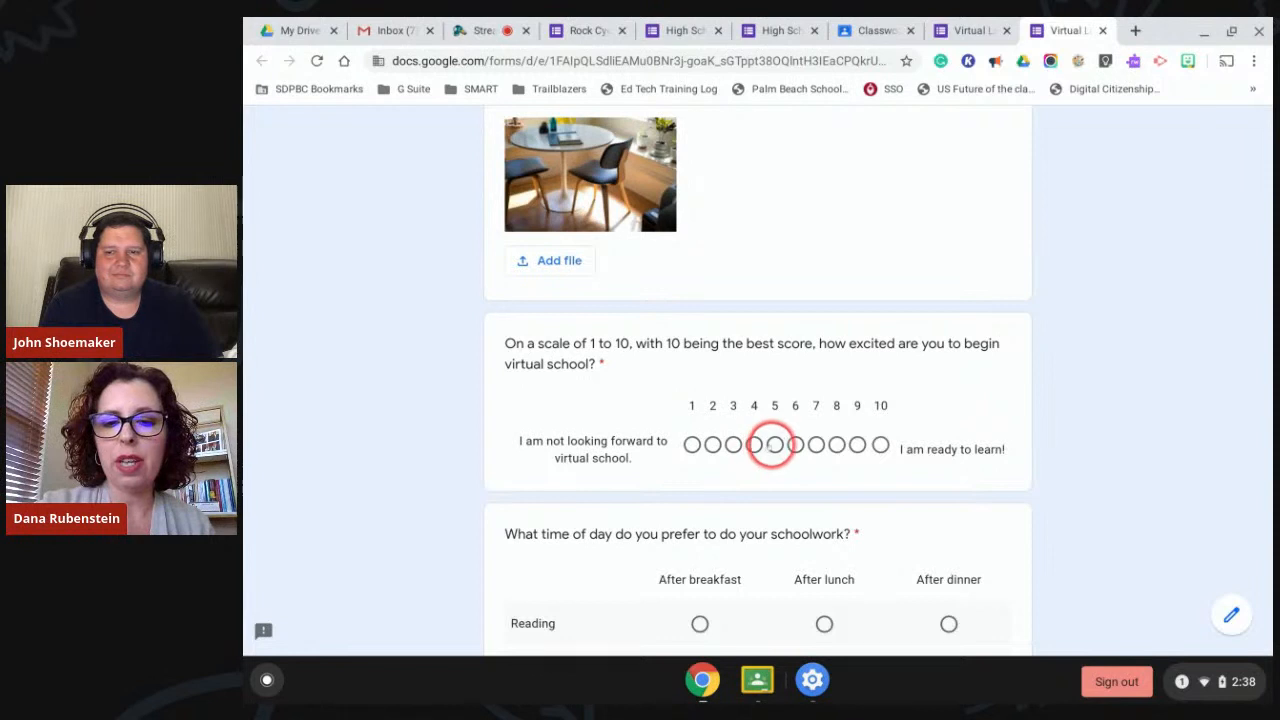
Rate excitement for virtual school as 10 on the 1-10 scale.
left_click(774, 445)
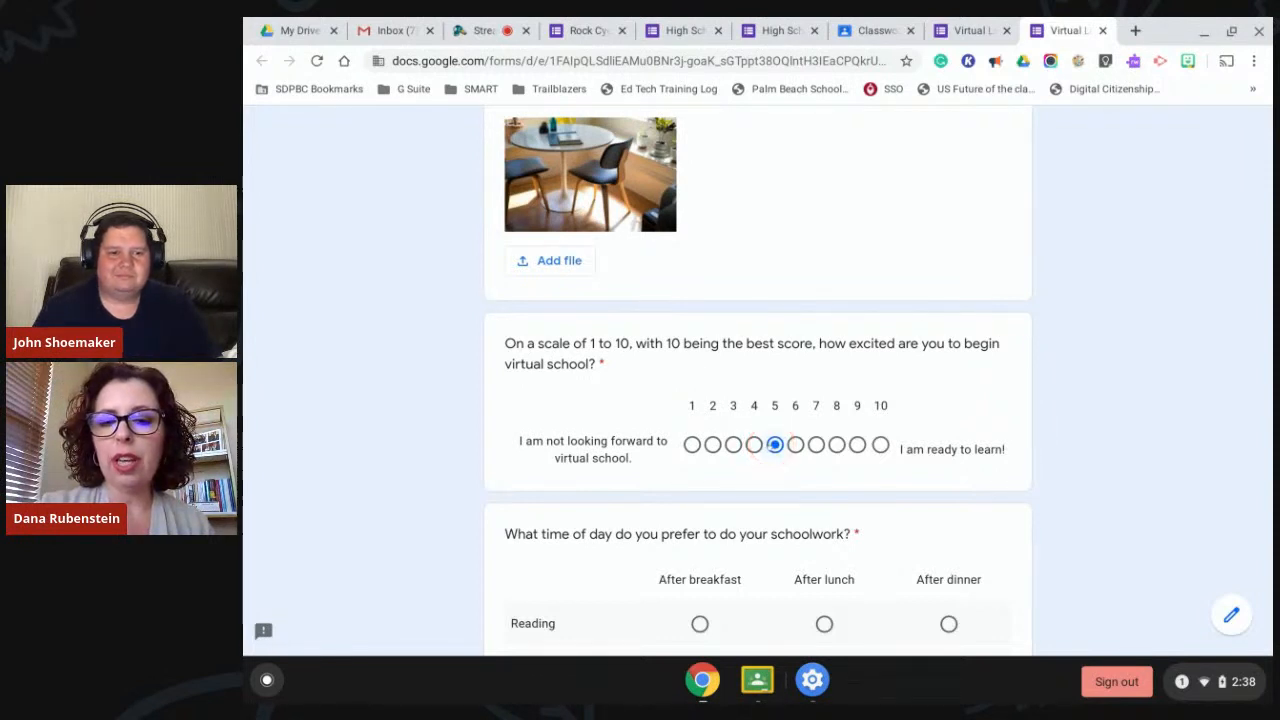
left_click(795, 445)
left_click(879, 445)
scroll(877, 446, "down", 3)
scroll(877, 446, "down", 4)
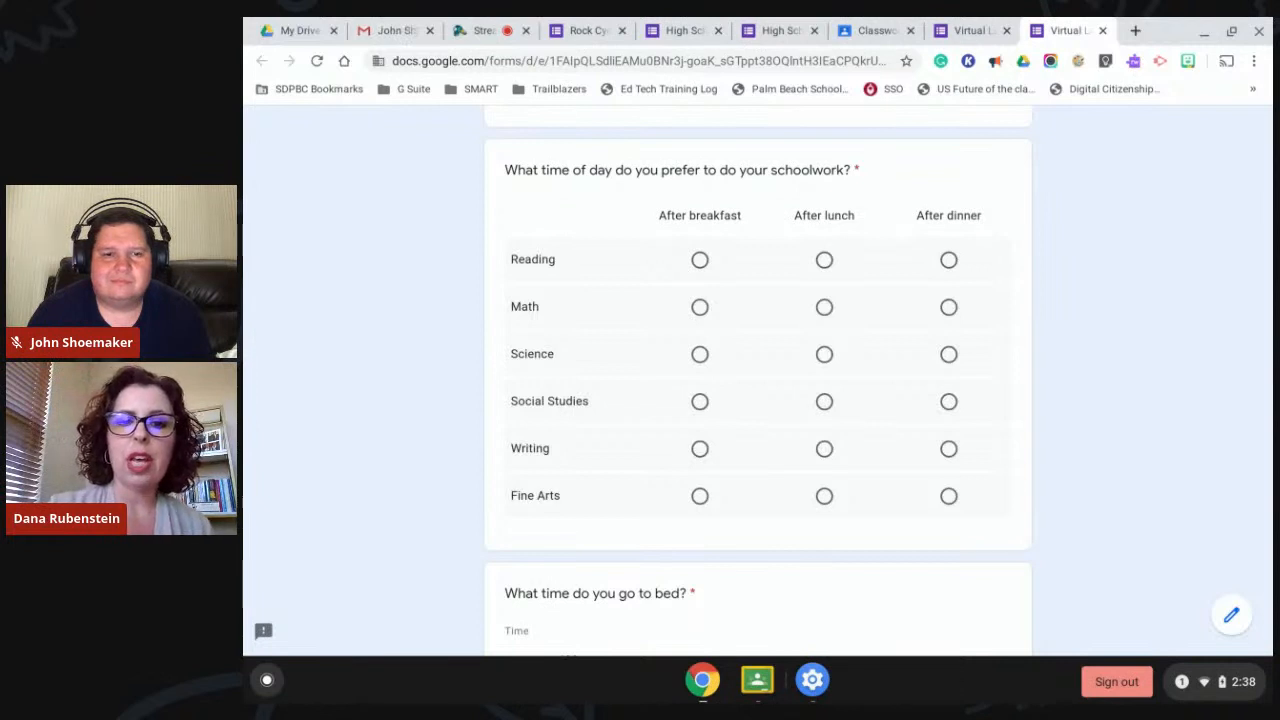
Fill the schoolwork grid: Reading, Math, Writing after breakfast; Science, Social Studies after lunch; Fine Arts after dinner.
left_click(699, 259)
left_click(699, 306)
left_click(824, 354)
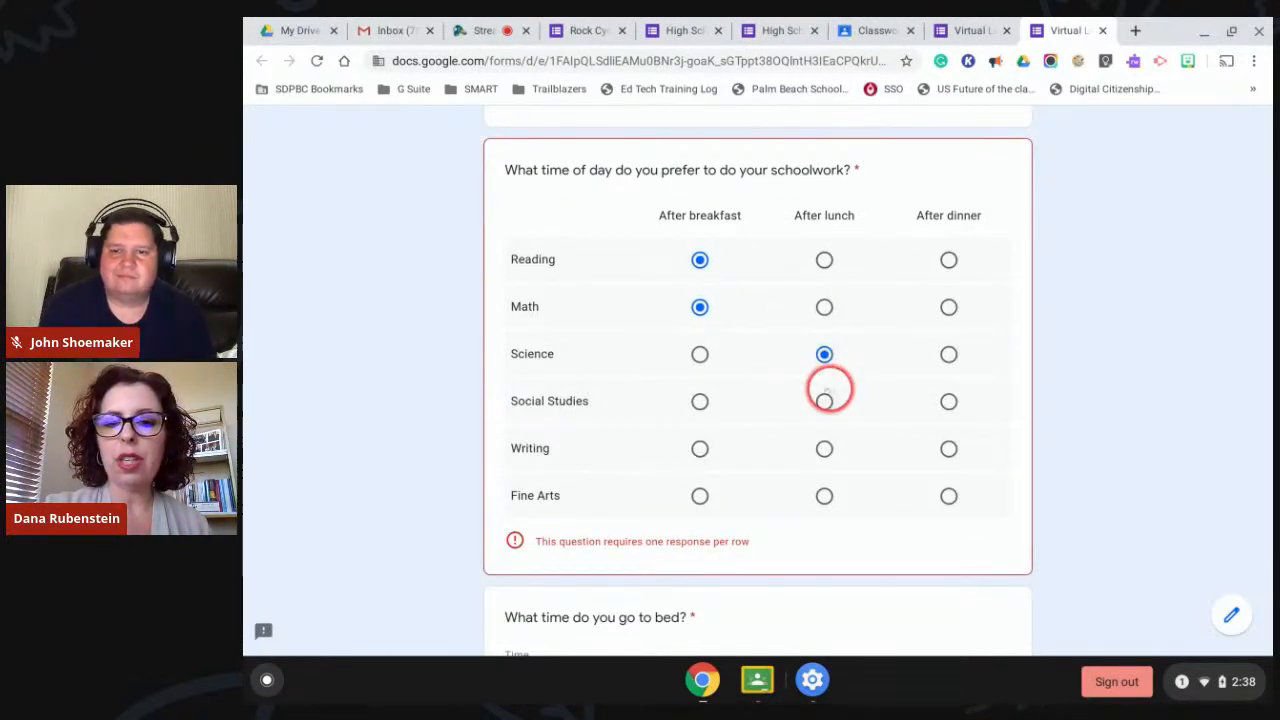
left_click(824, 401)
left_click(699, 449)
left_click(948, 495)
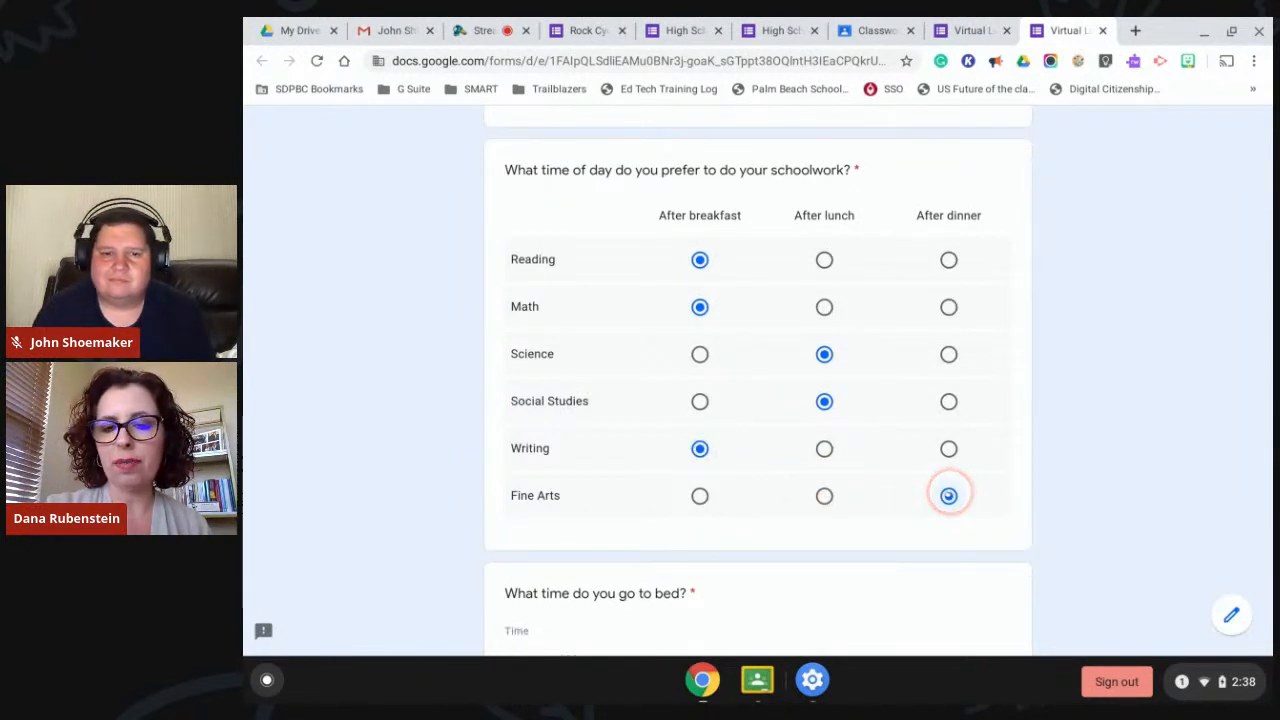
scroll(862, 410, "down", 3)
Set the bedtime to 09:30 PM and submit the form.
left_click(886, 420)
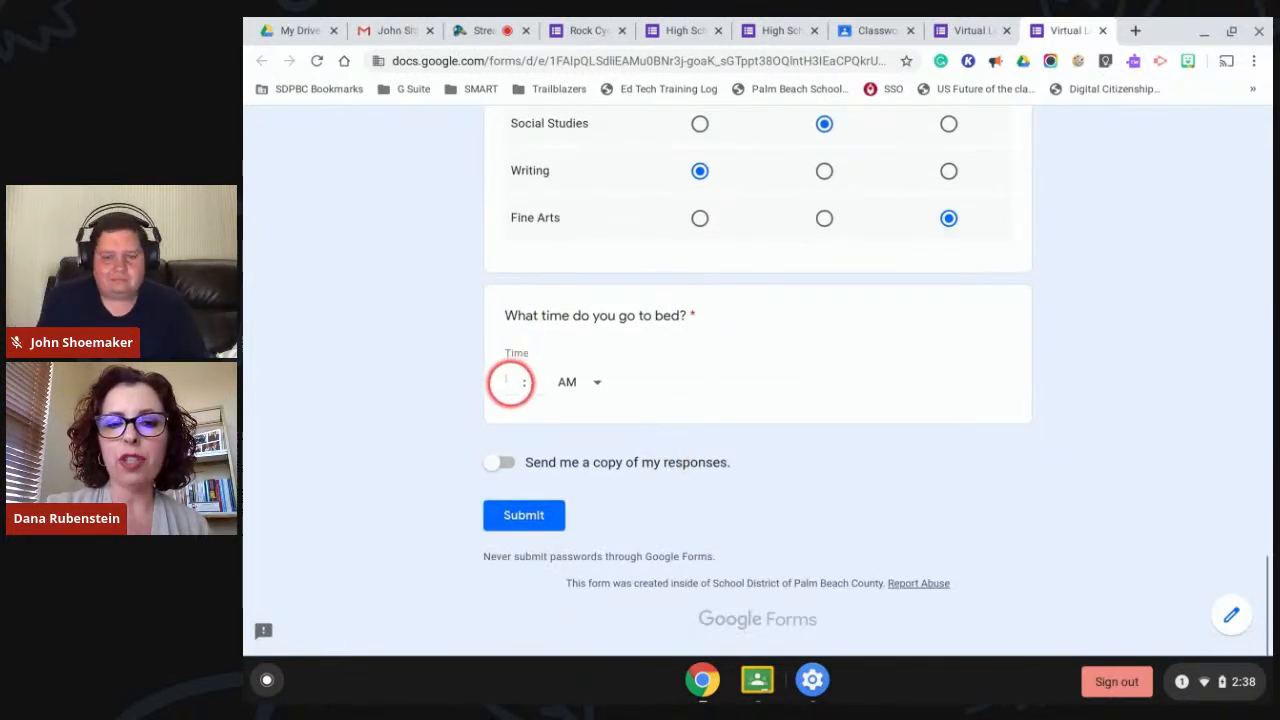
left_click(595, 382)
left_click(567, 423)
left_click(514, 381)
type("9")
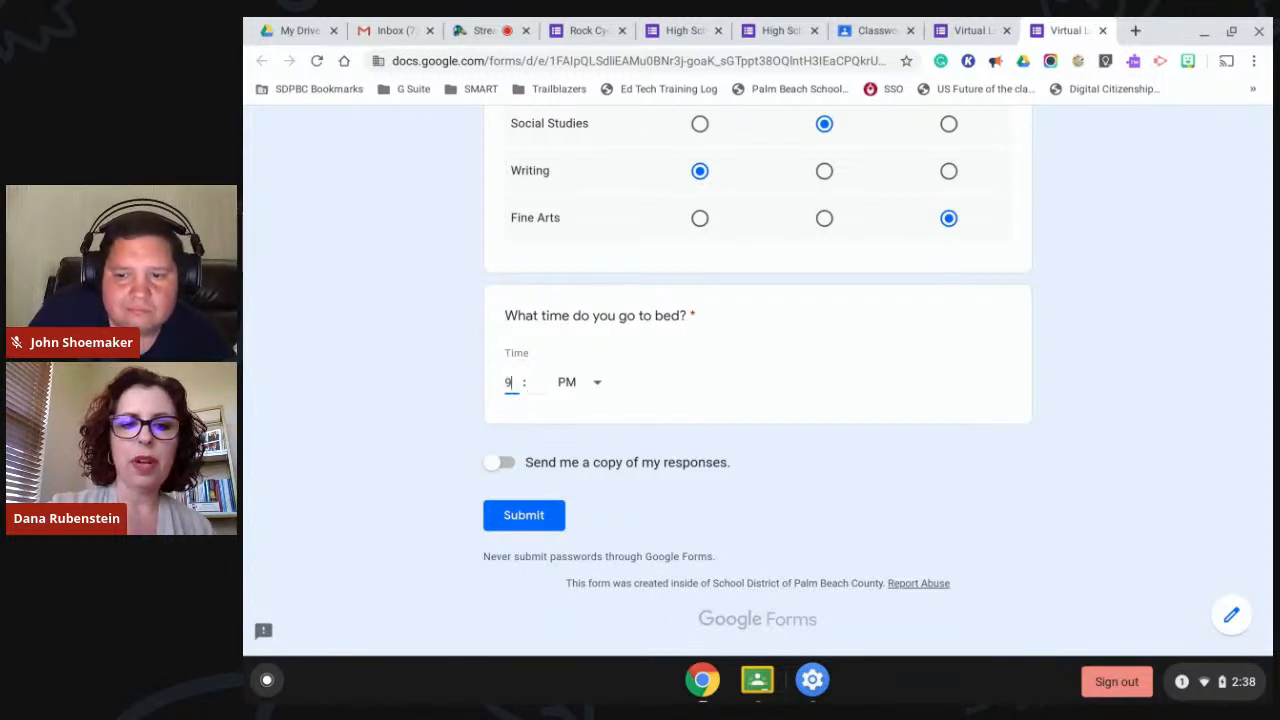
left_click(534, 382)
type("30")
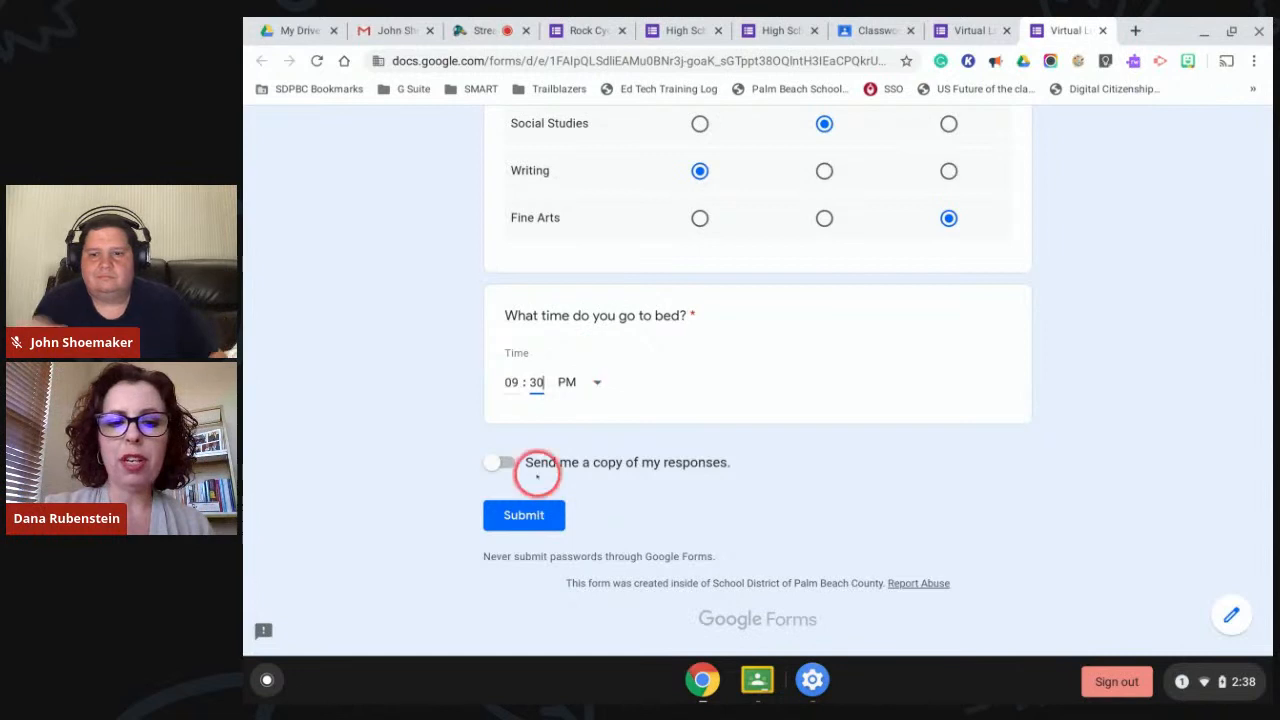
left_click(510, 516)
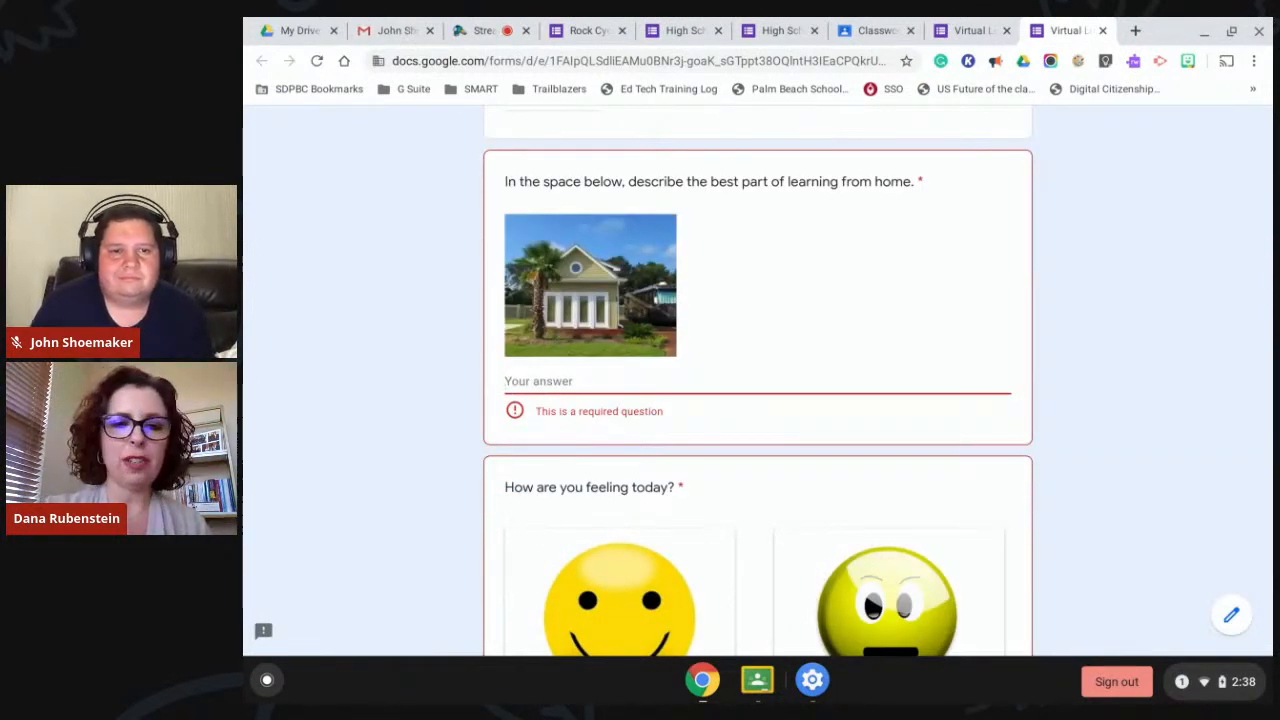
scroll(757, 380, "up", 6)
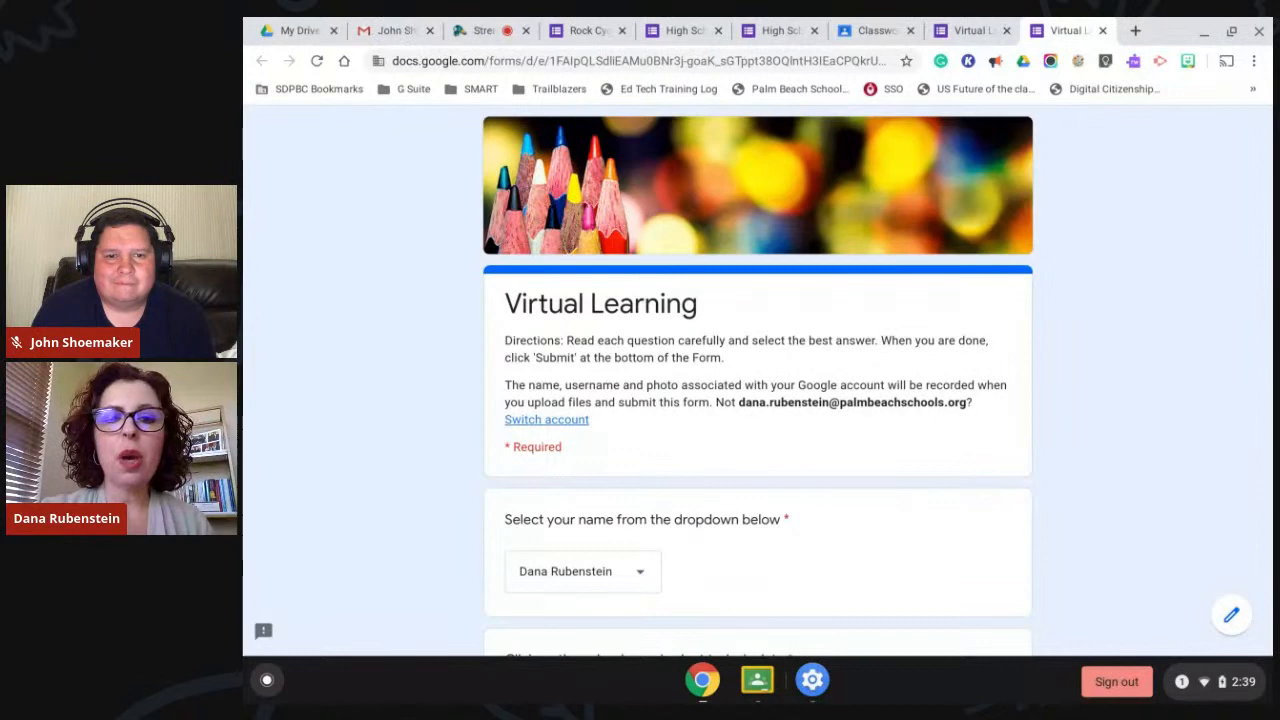
Switch to My Drive and browse the New > More file types, then dismiss them.
left_click(293, 36)
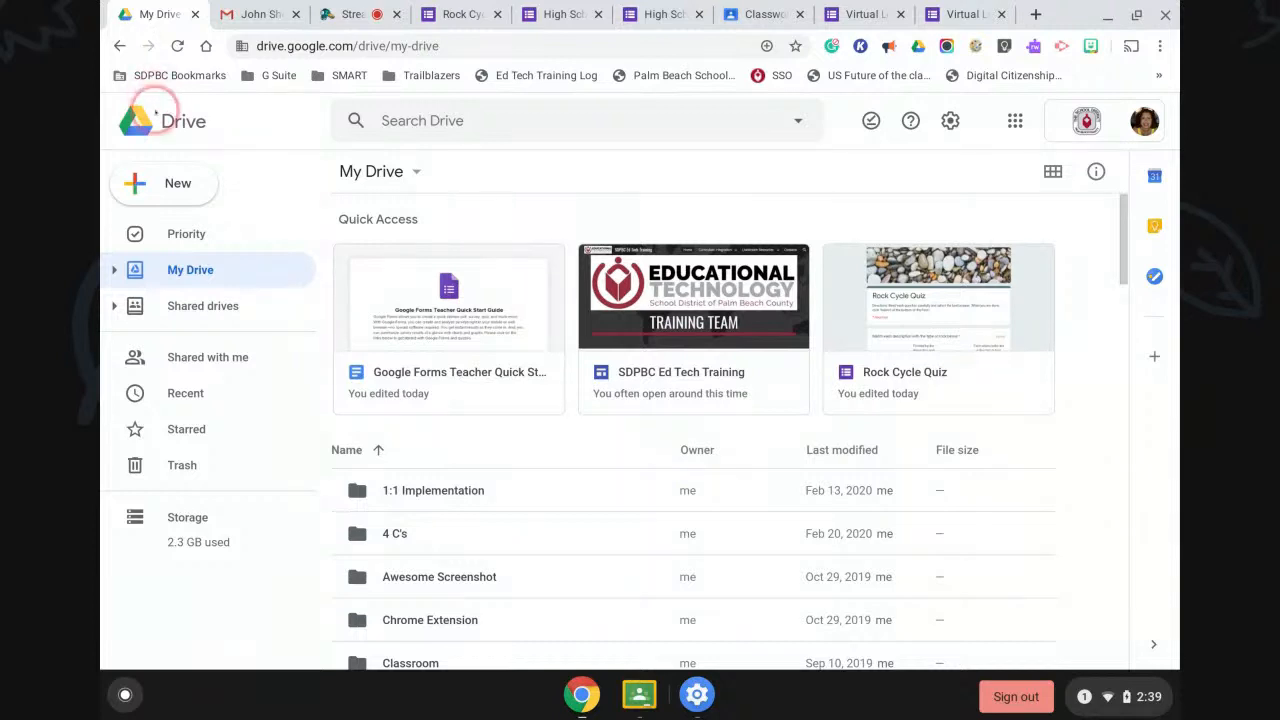
left_click(171, 181)
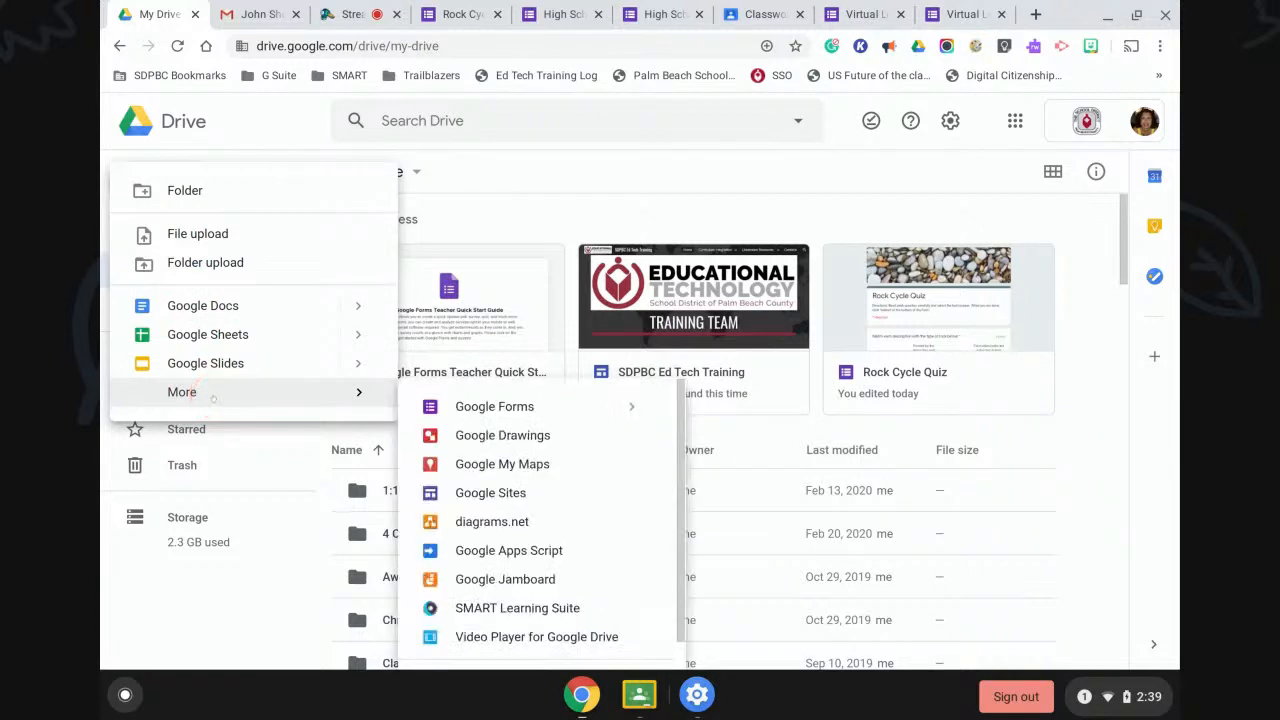
left_click(470, 406)
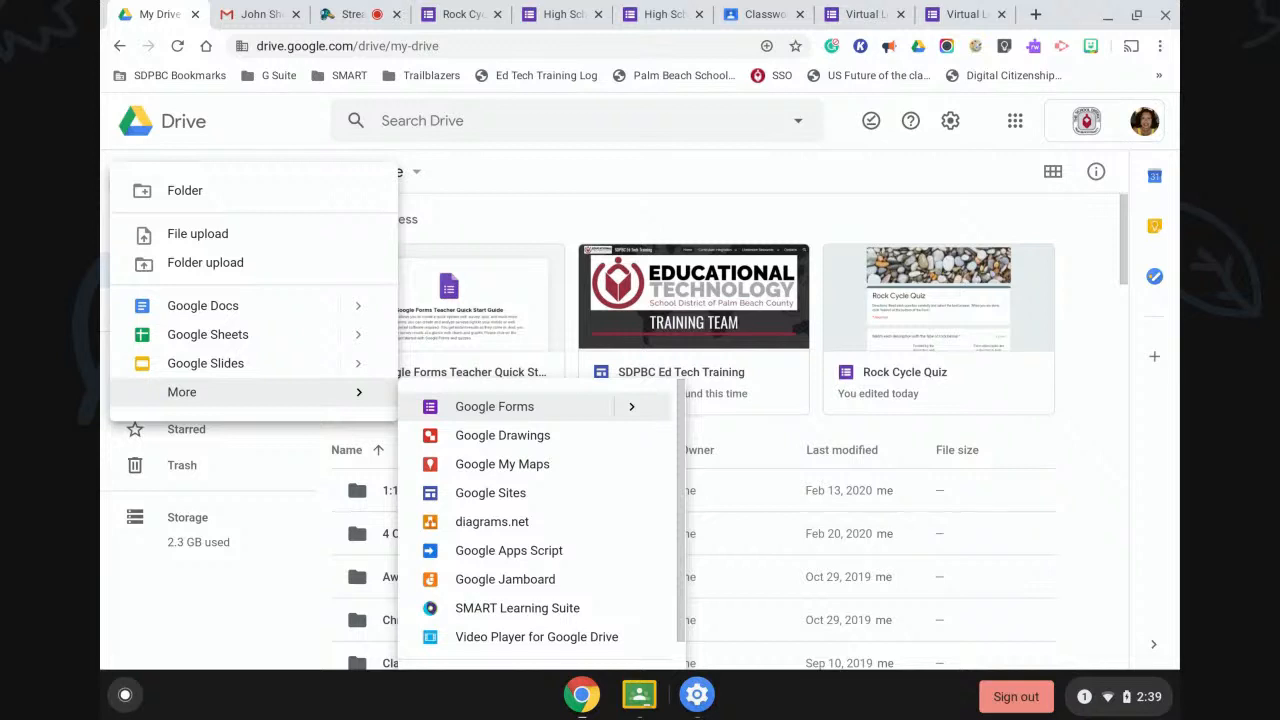
left_click(851, 217)
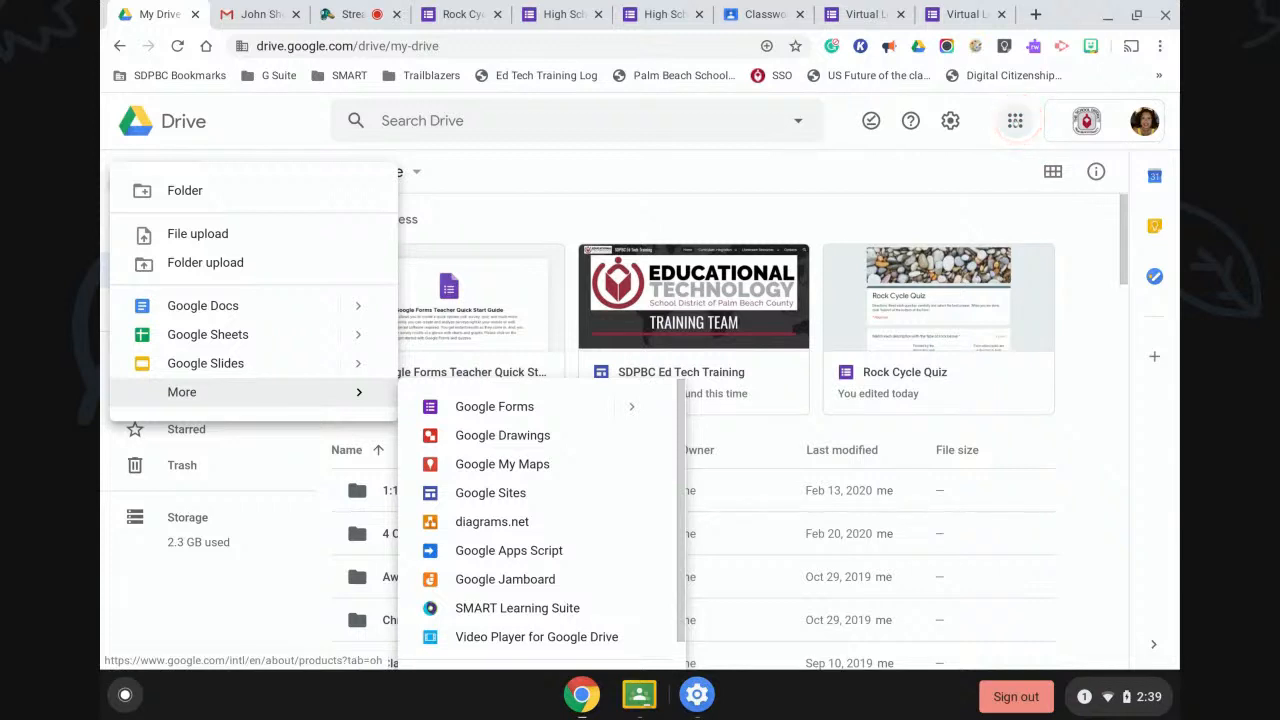
Start a new blank form from Google Forms in the Google apps grid.
left_click(1015, 120)
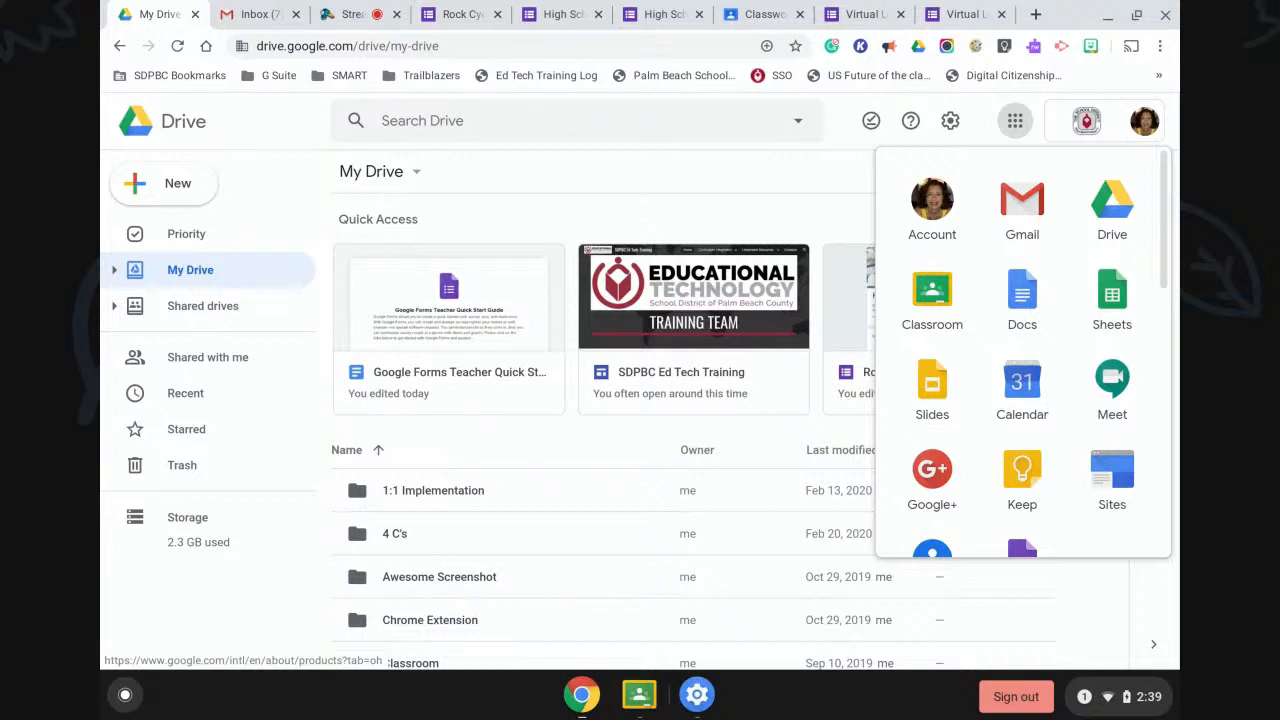
scroll(1066, 351, "down", 3)
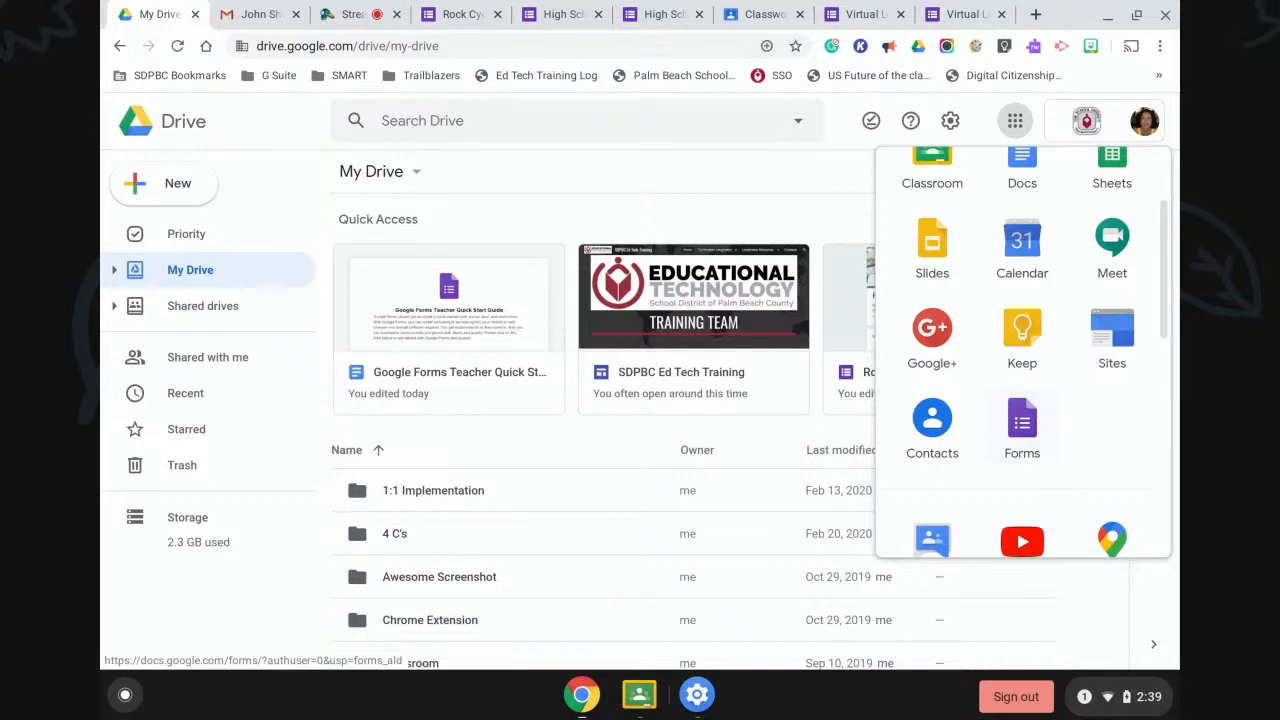
left_click(1022, 428)
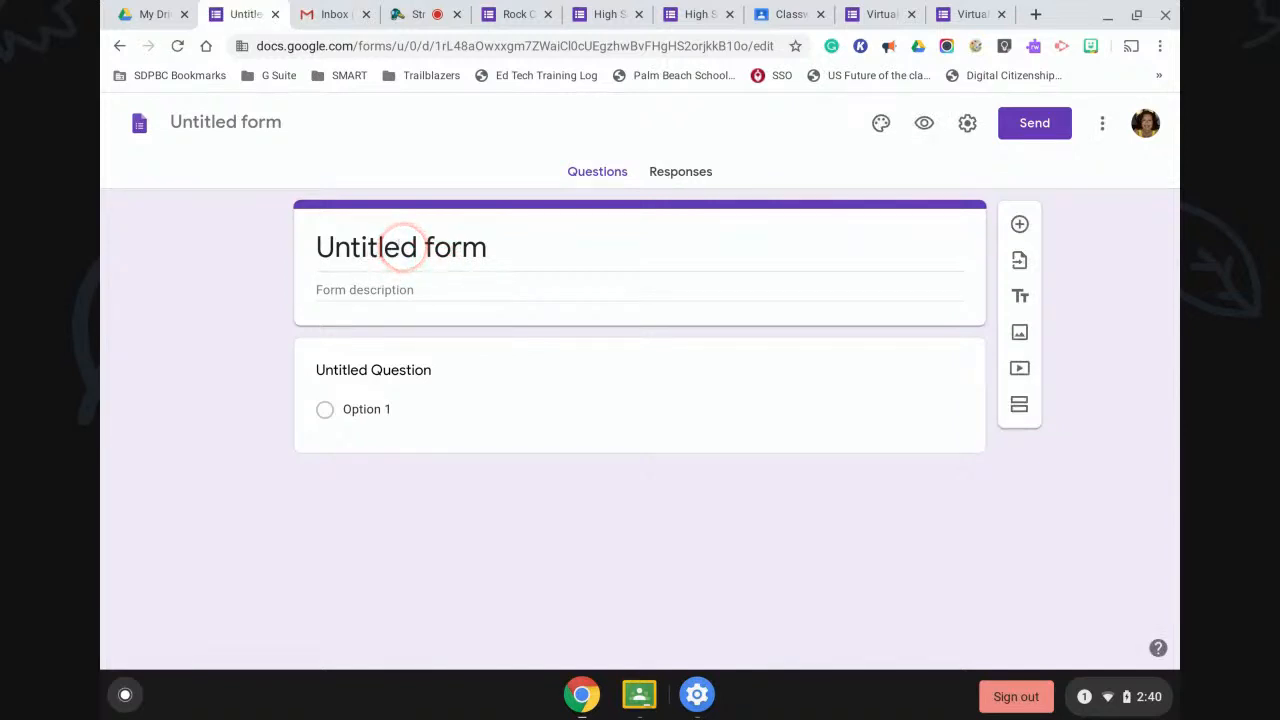
Rename the untitled form's title to 'Forms Webinar'.
left_click(490, 252)
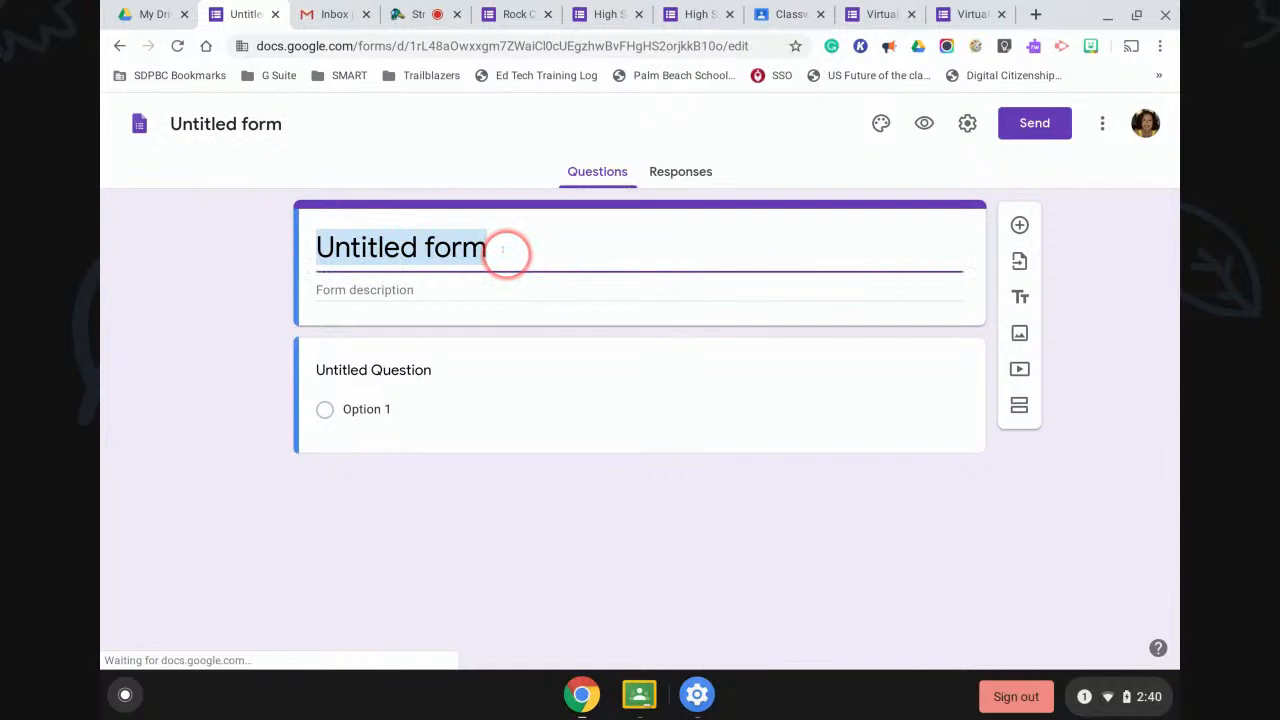
type("Forms ")
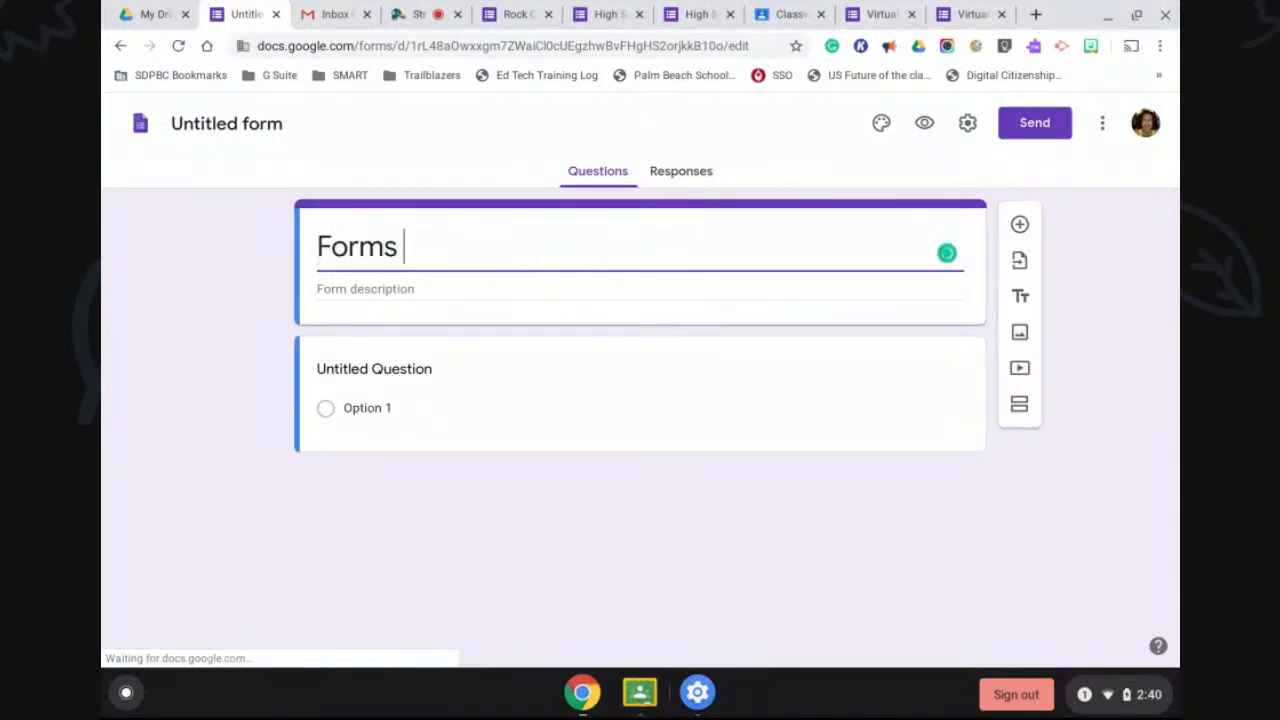
type("Webina")
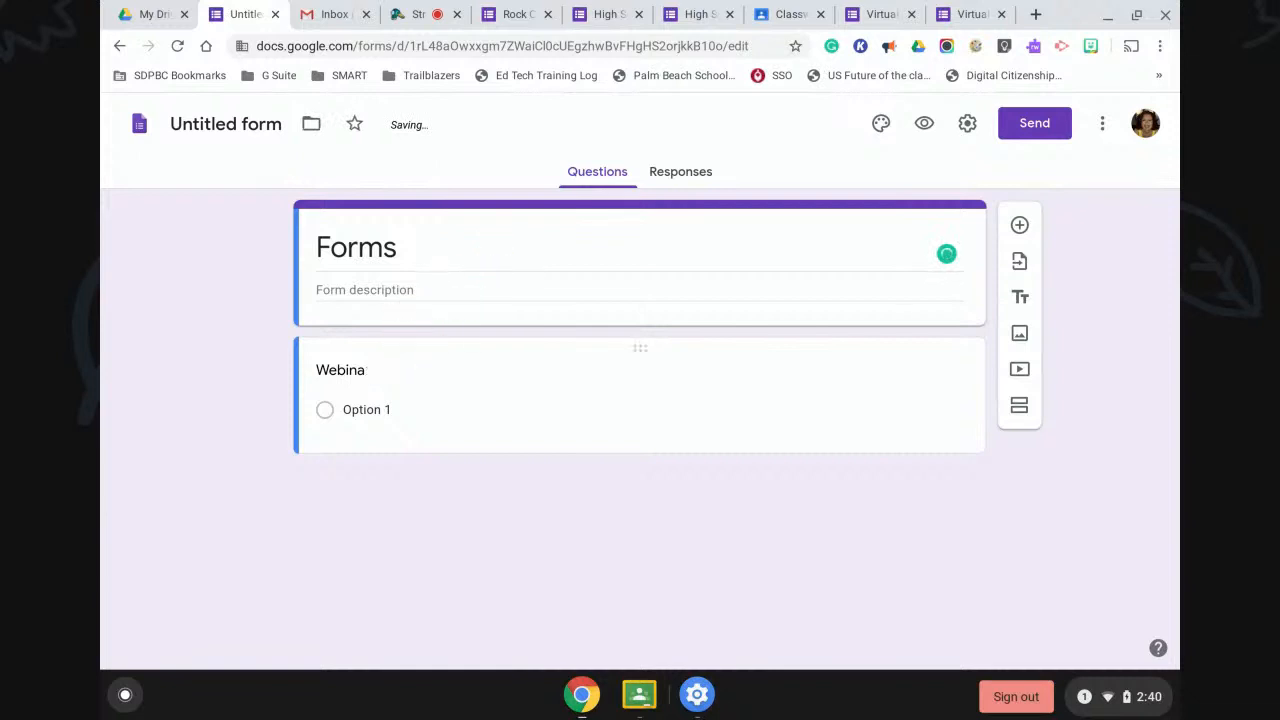
key("BackSpace")
key("BackSpace")
key("BackSpace")
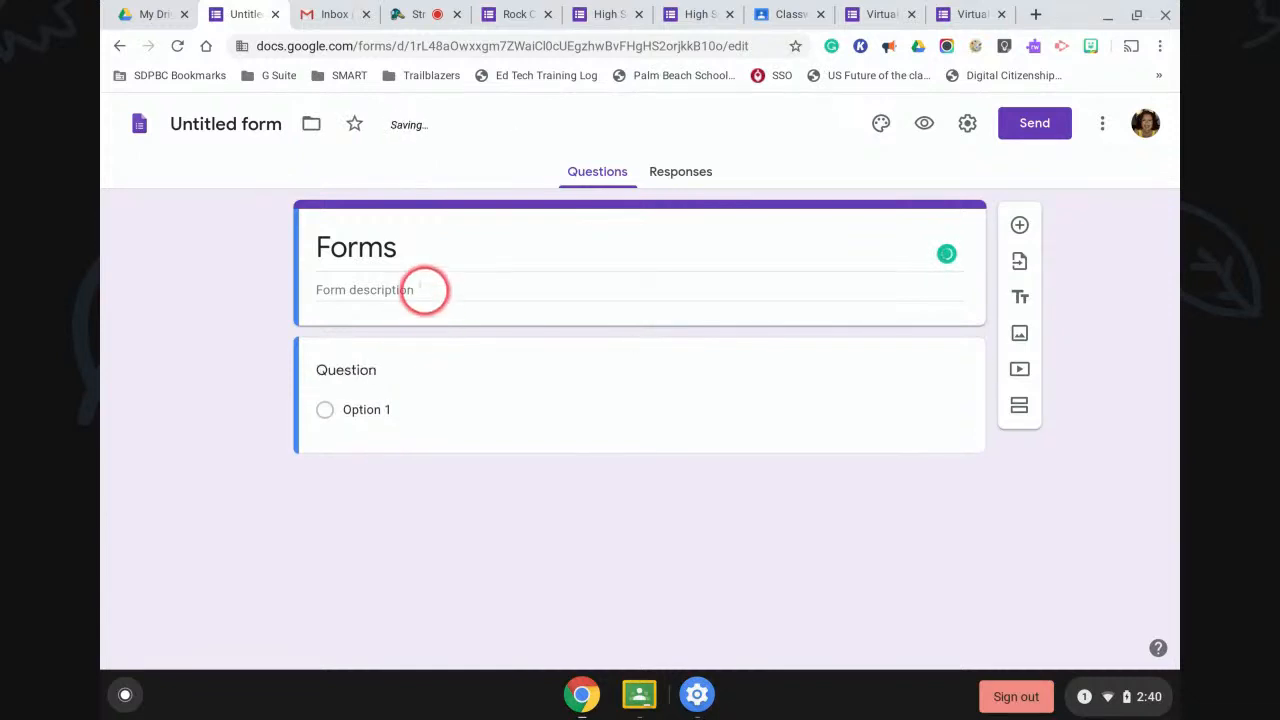
double_click(432, 240)
left_click(430, 236)
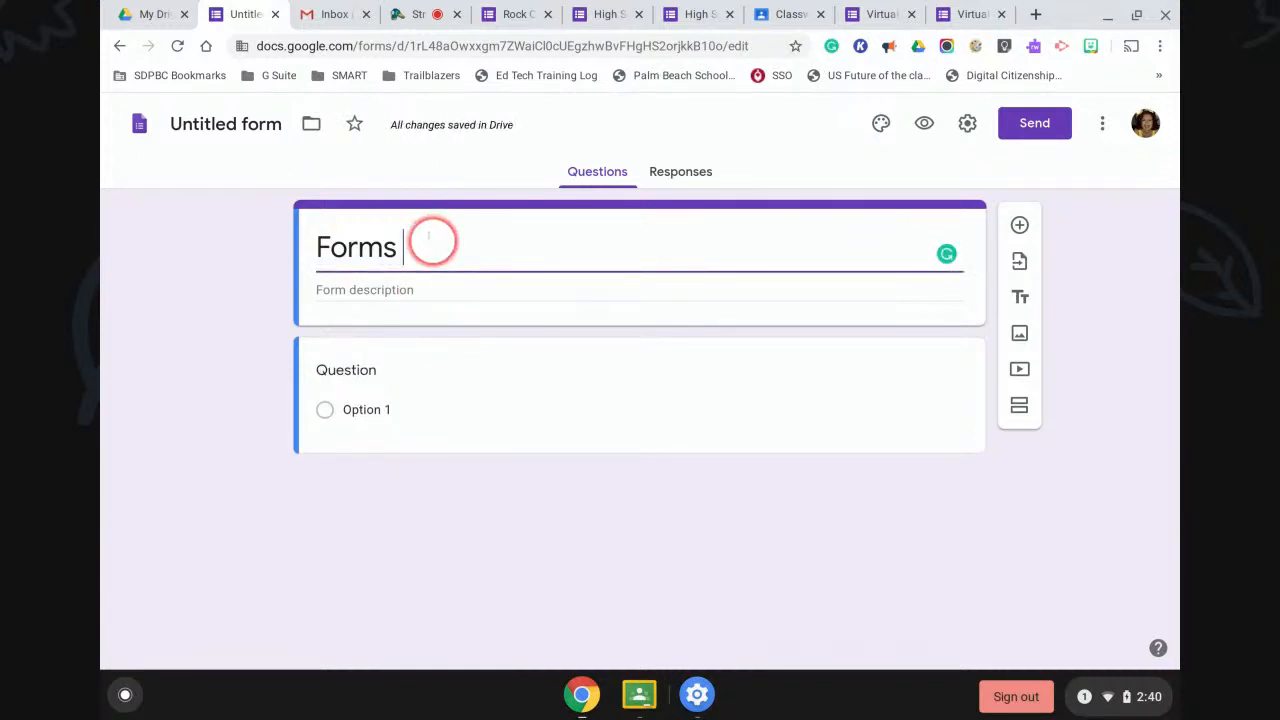
type("Webinar")
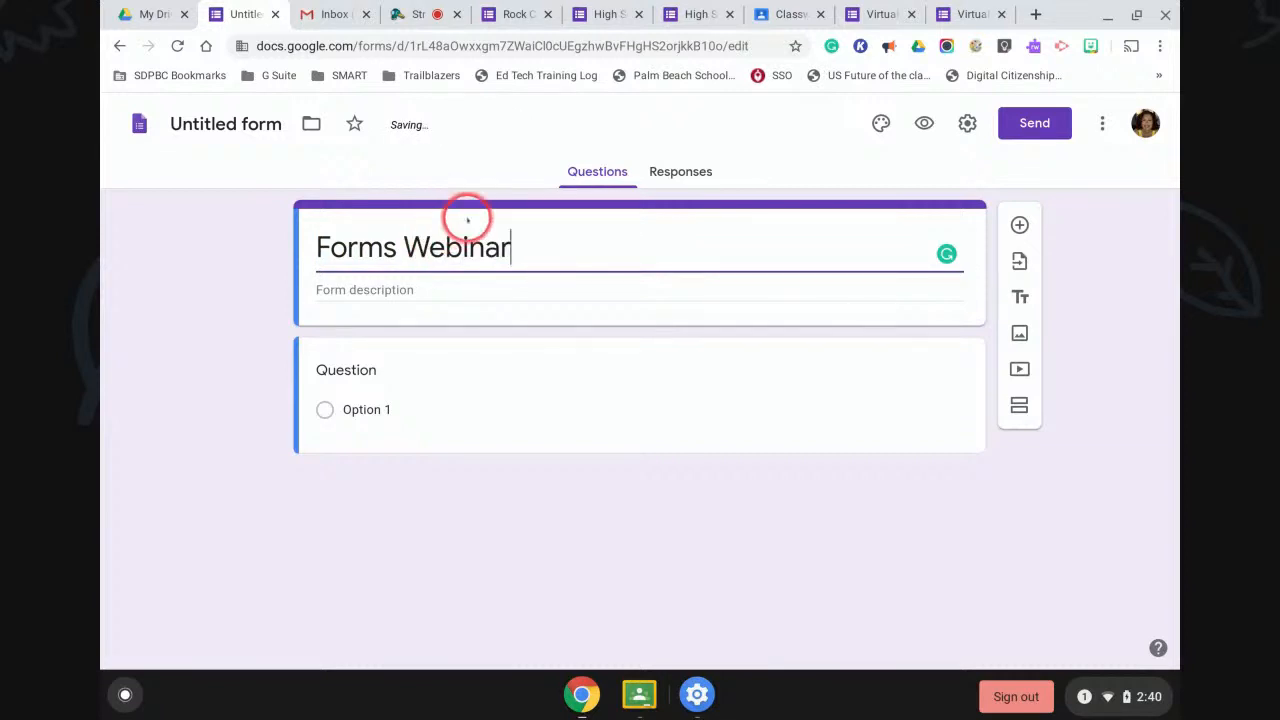
left_click(358, 290)
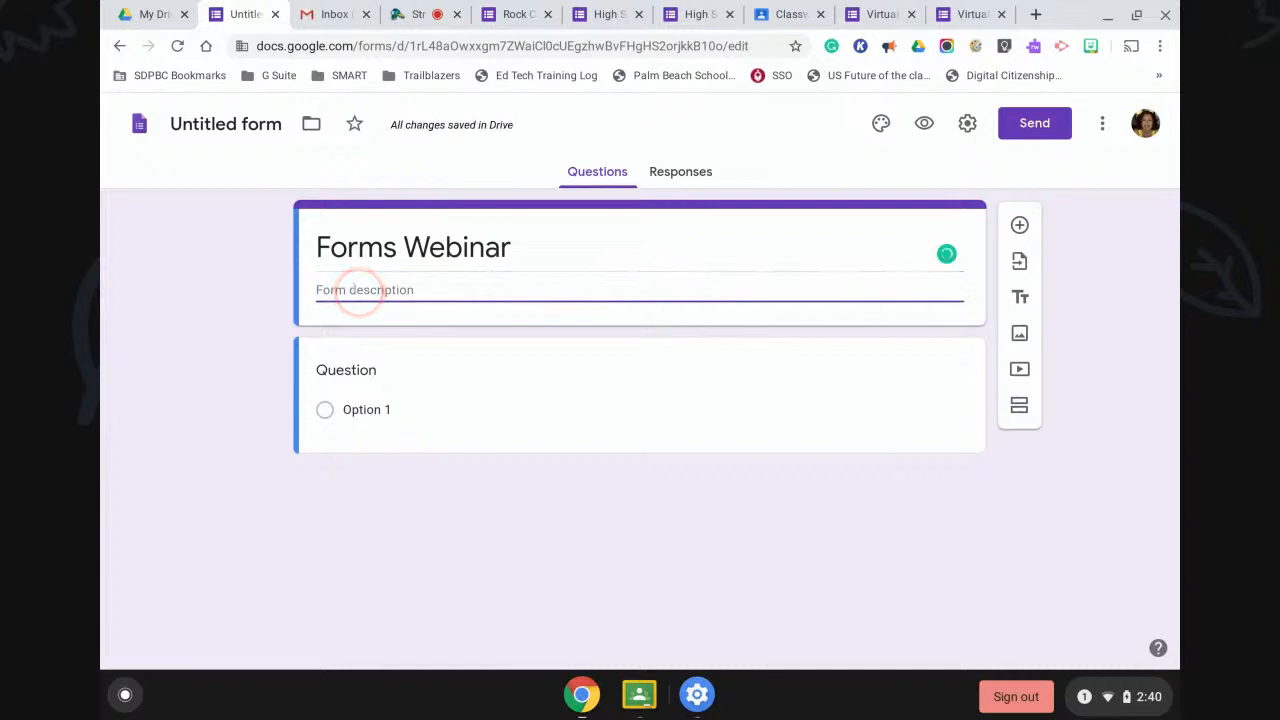
Paste the Virtual Learning Directions paragraph into the new form's description and name the file Forms Webinar.
left_click(970, 14)
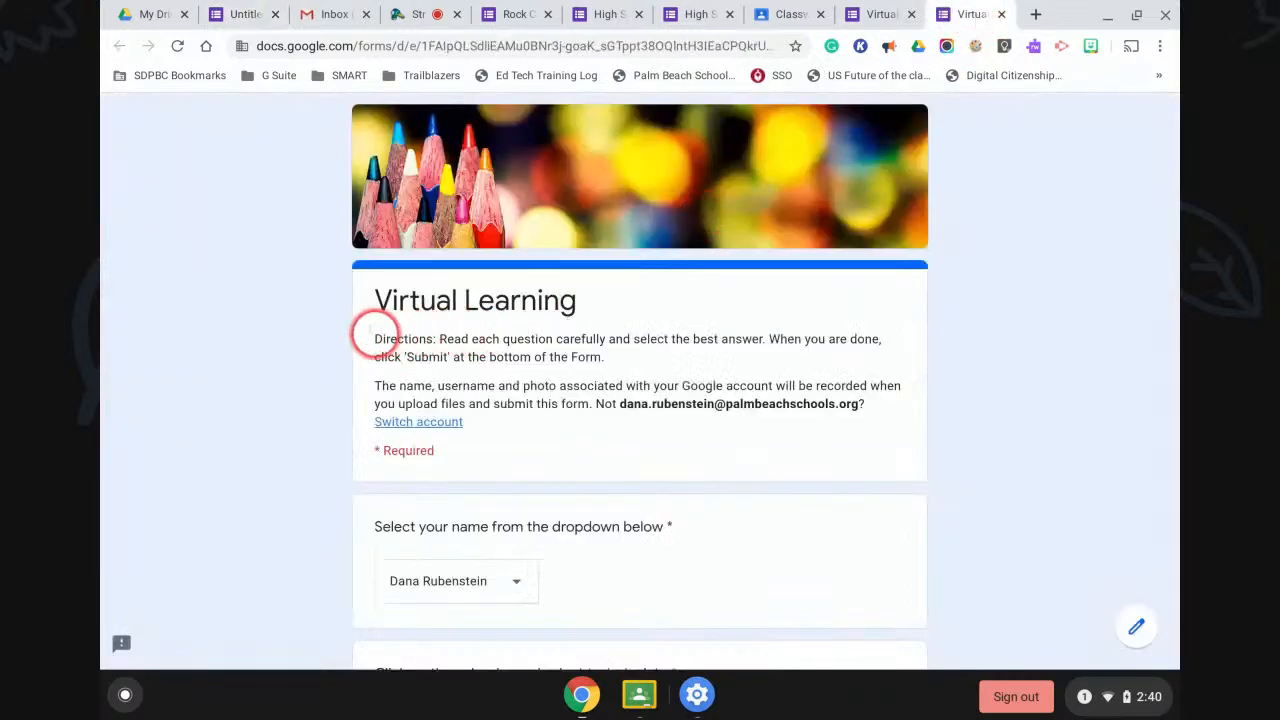
left_click_drag(378, 338, 623, 350)
key("ctrl+c")
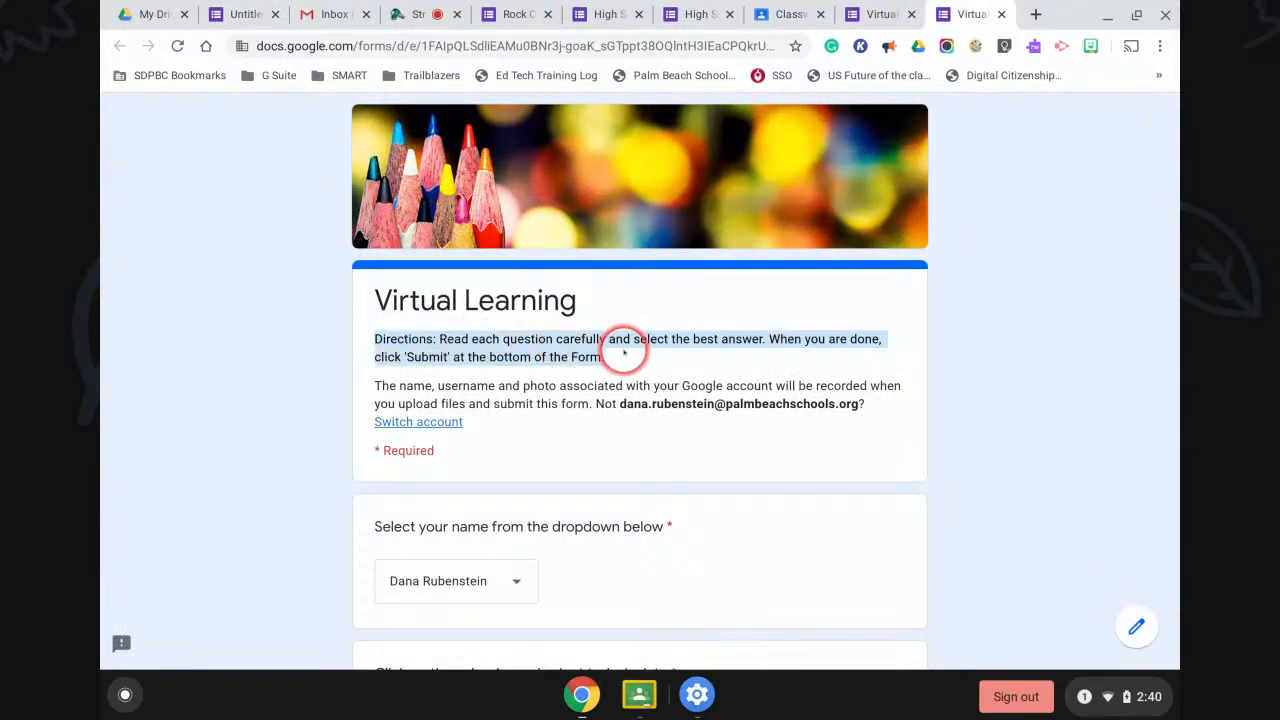
left_click(238, 20)
left_click(314, 289)
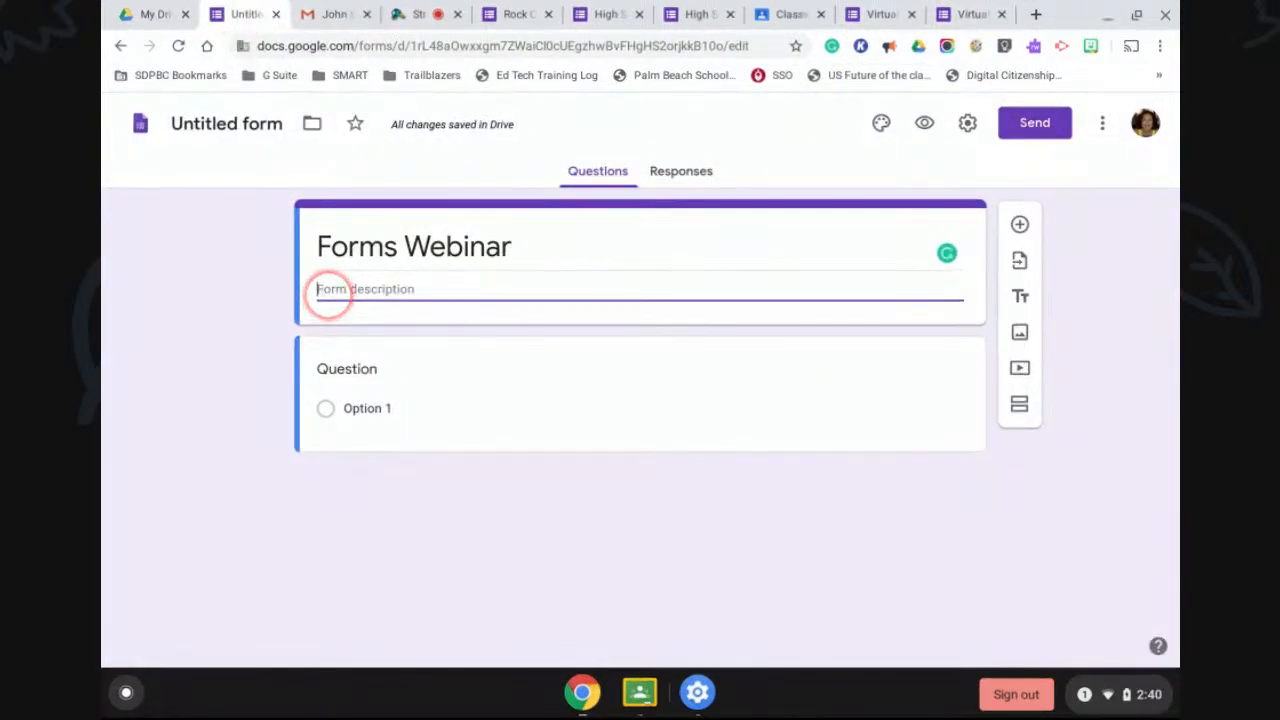
key("ctrl+v")
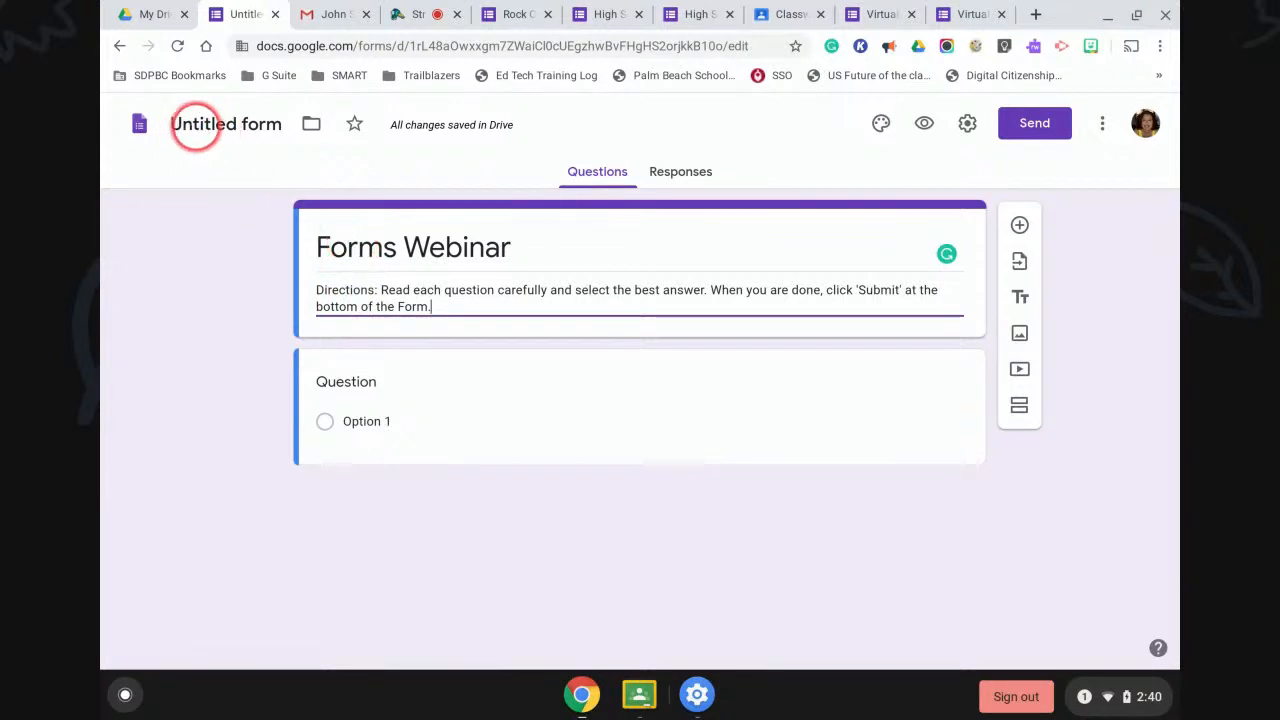
left_click(207, 136)
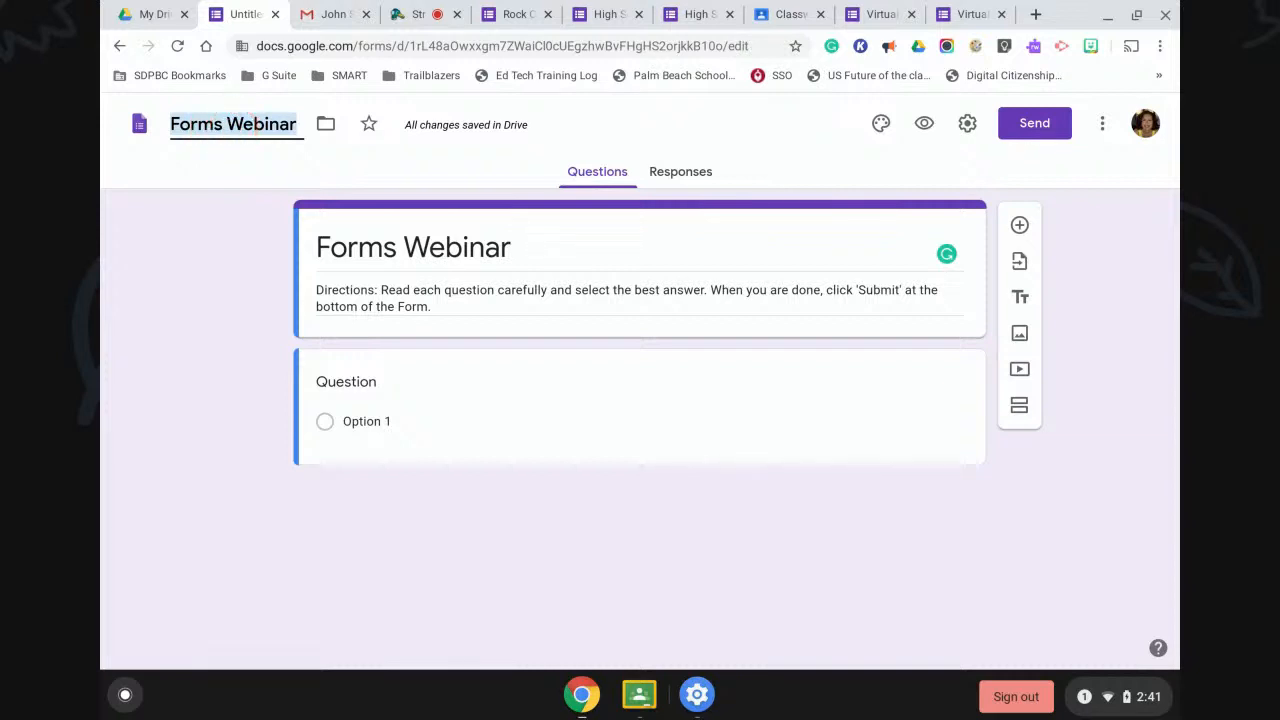
left_click(326, 123)
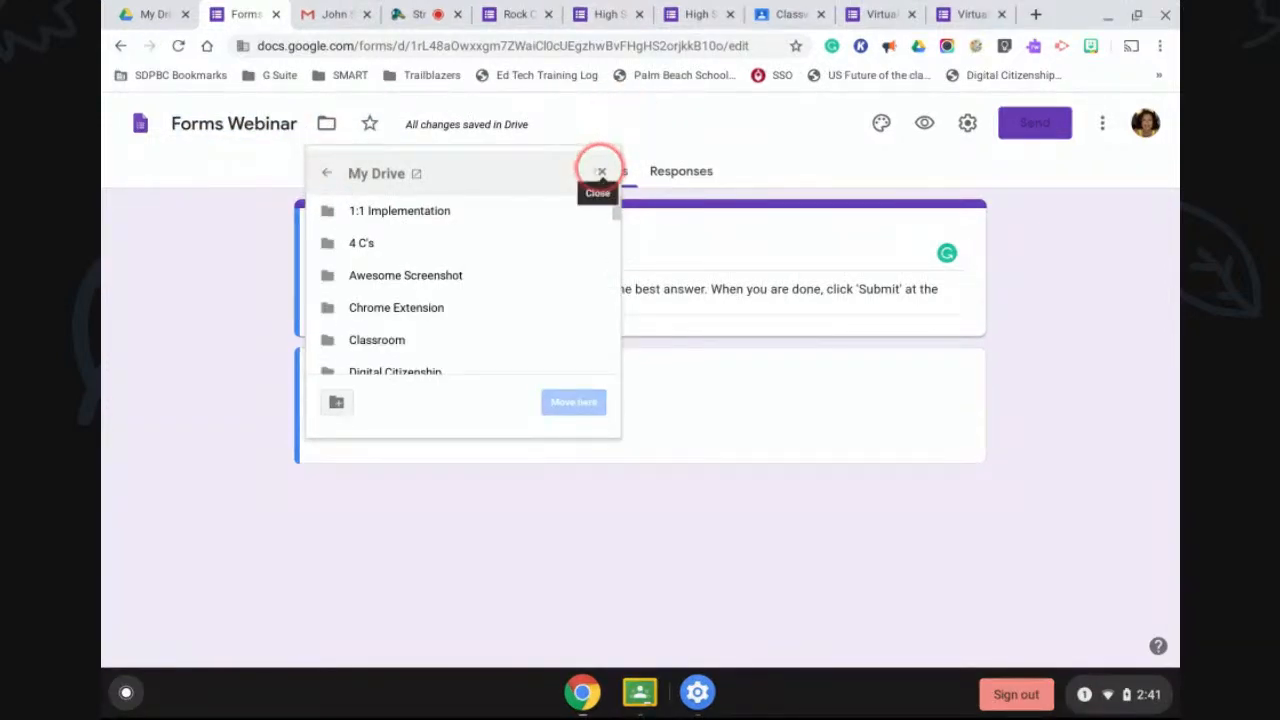
left_click(601, 172)
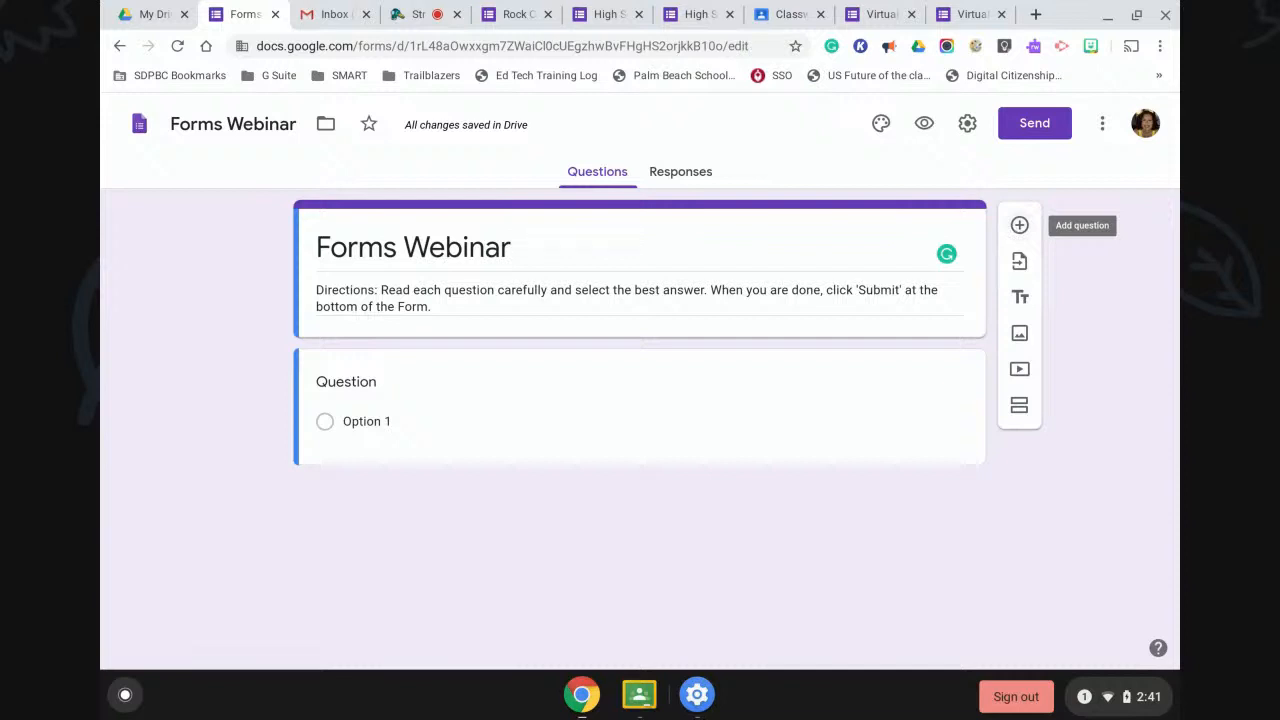
Add a short-answer question reading 'What do you want to learn?'.
left_click(1019, 225)
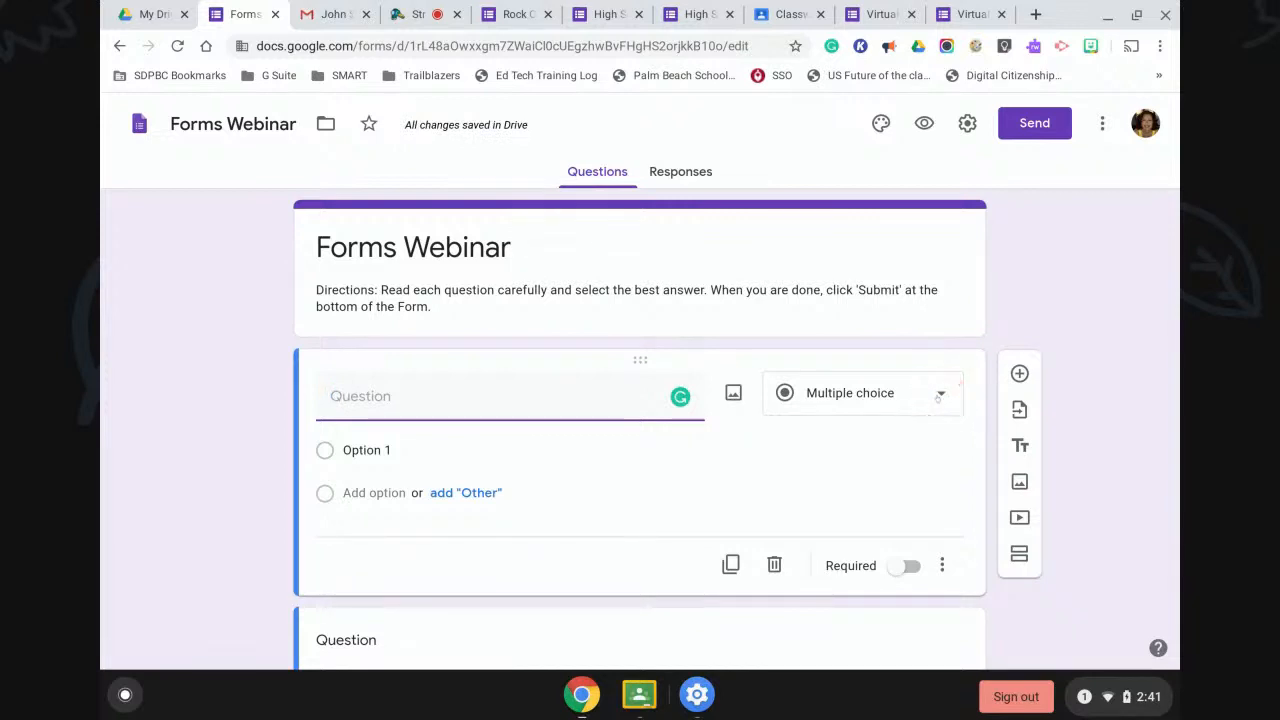
left_click(938, 399)
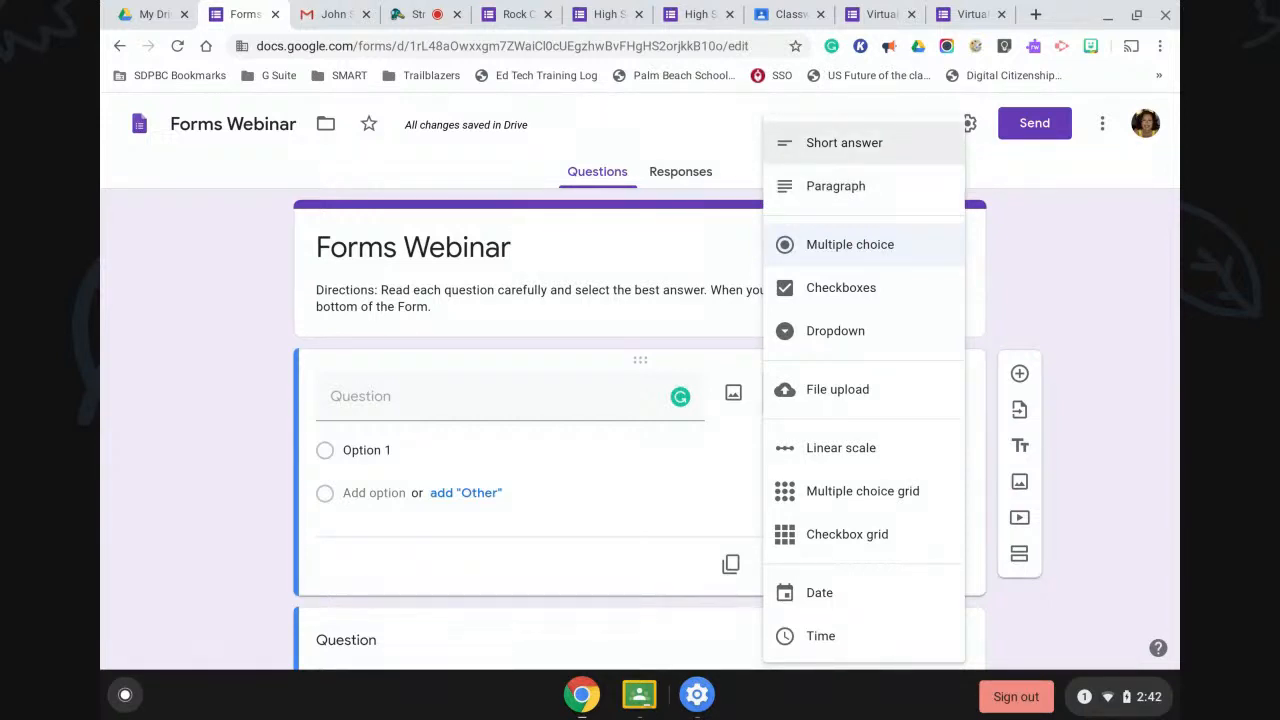
left_click(844, 143)
left_click(392, 396)
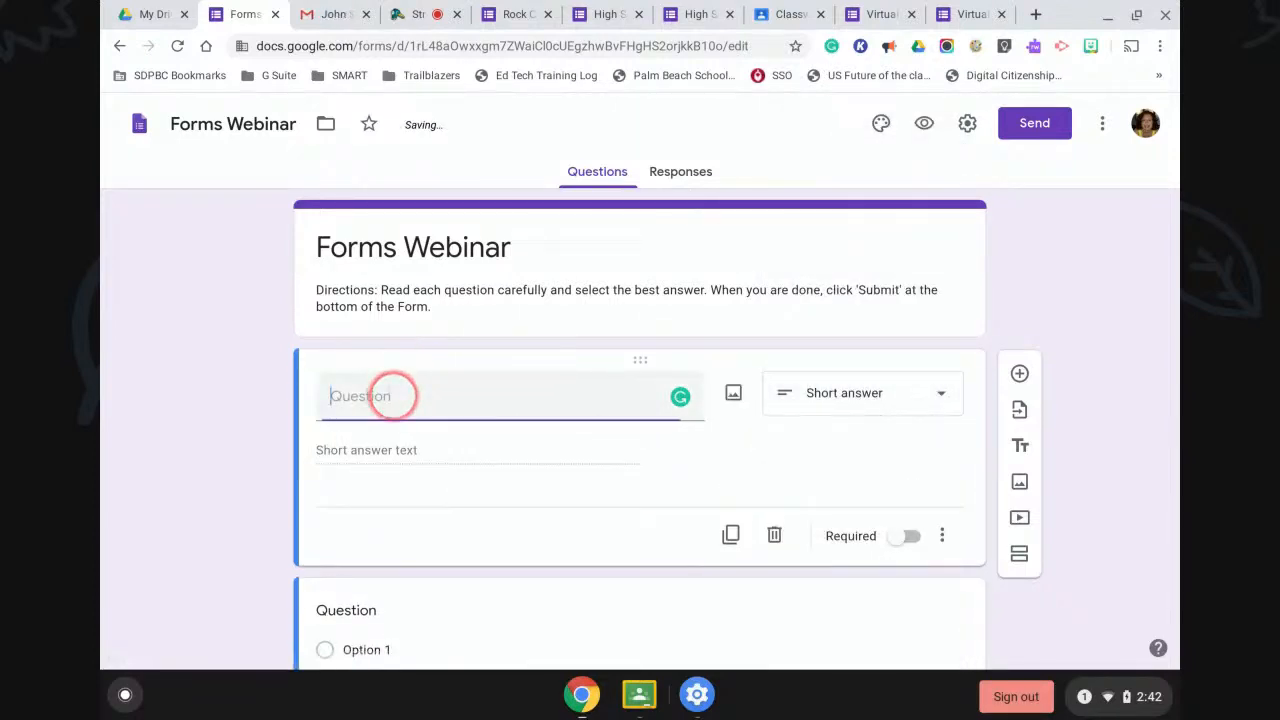
type("What")
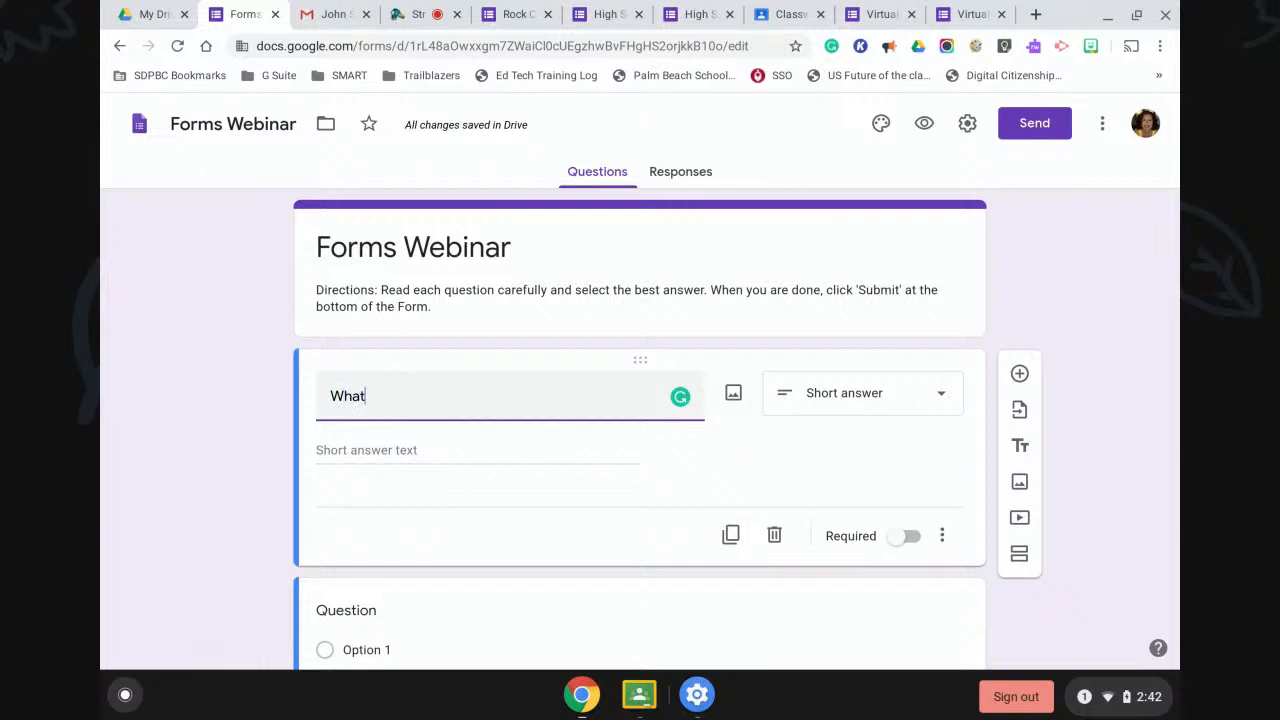
type(" do you")
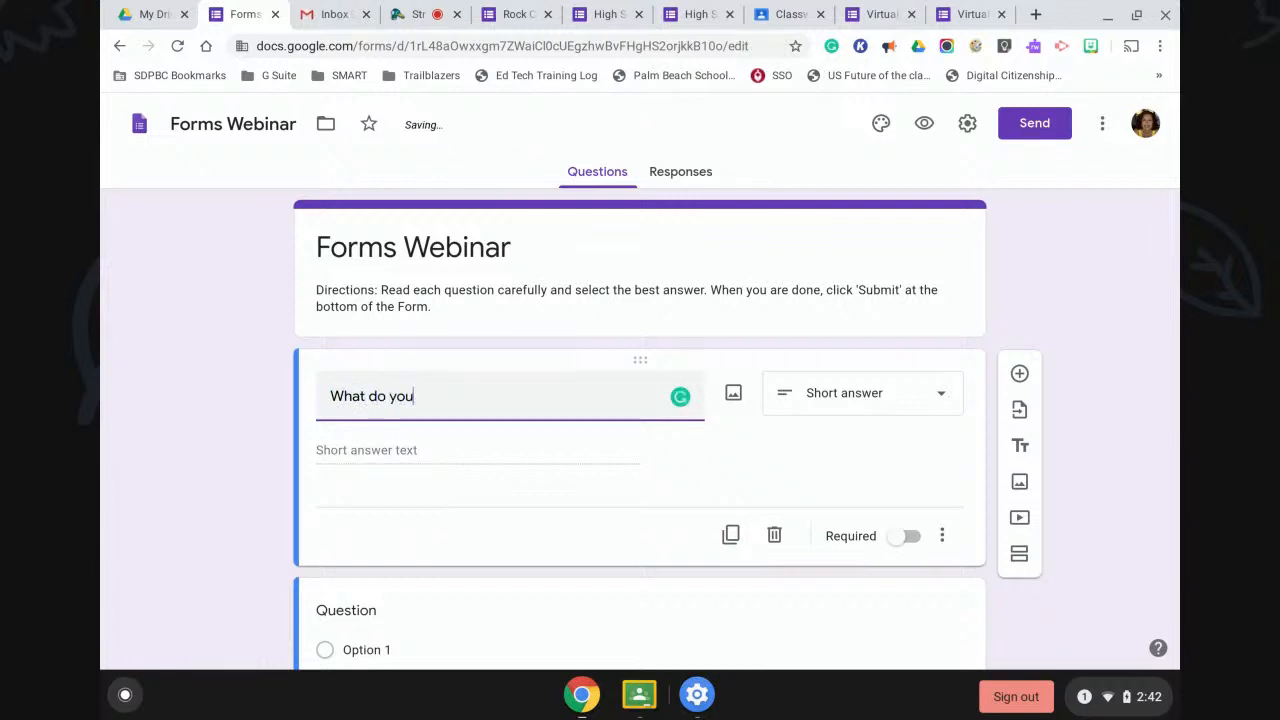
type(" want to learn?")
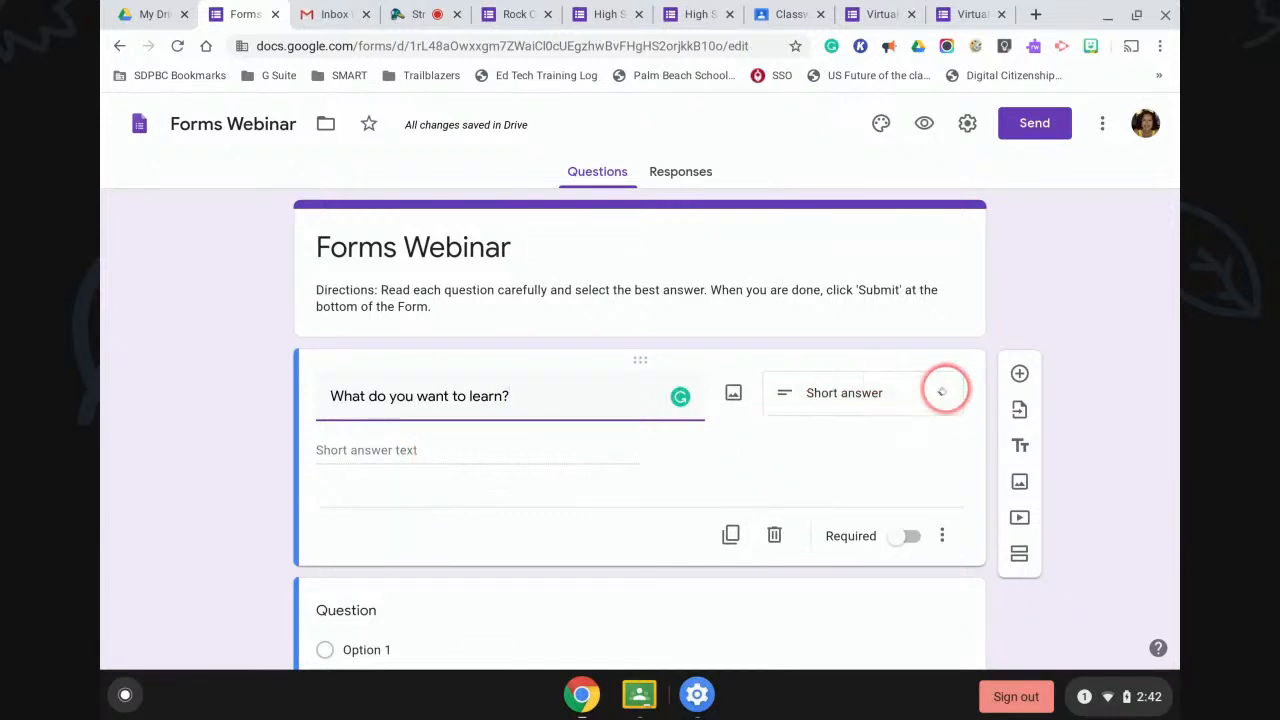
left_click(942, 391)
Make the learning question a required Paragraph question with a description line shown.
left_click(829, 186)
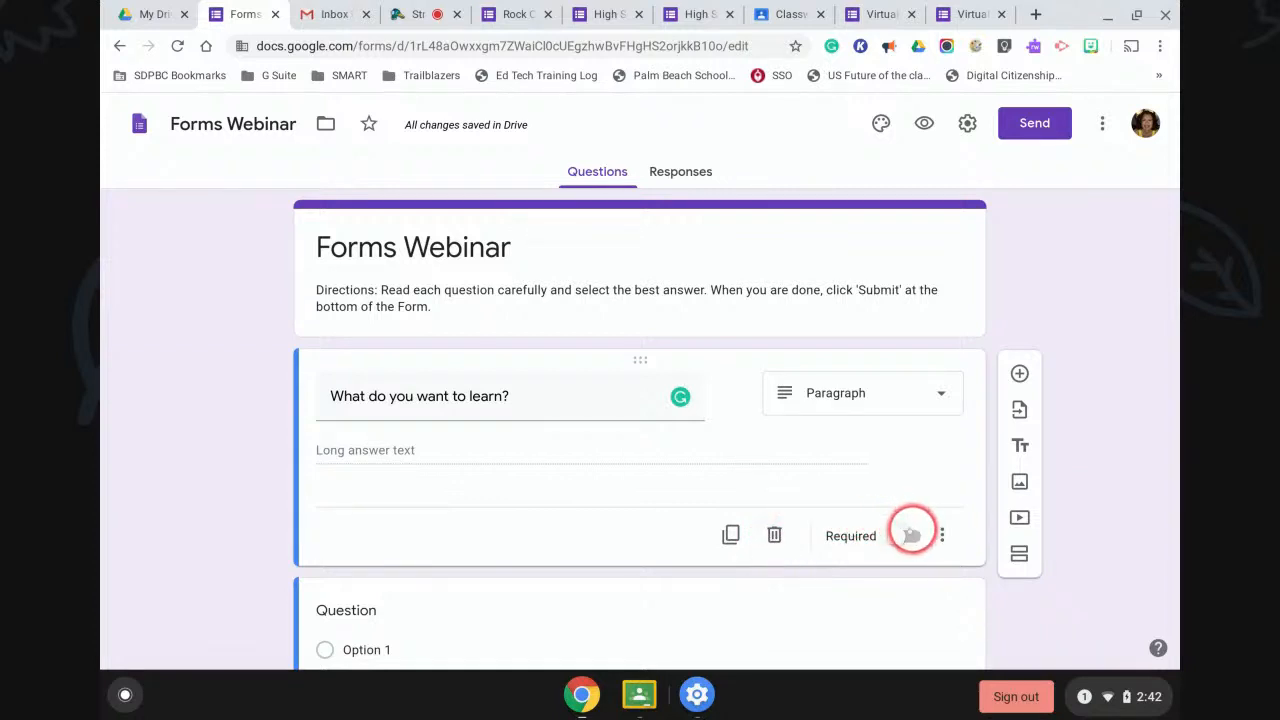
left_click(905, 537)
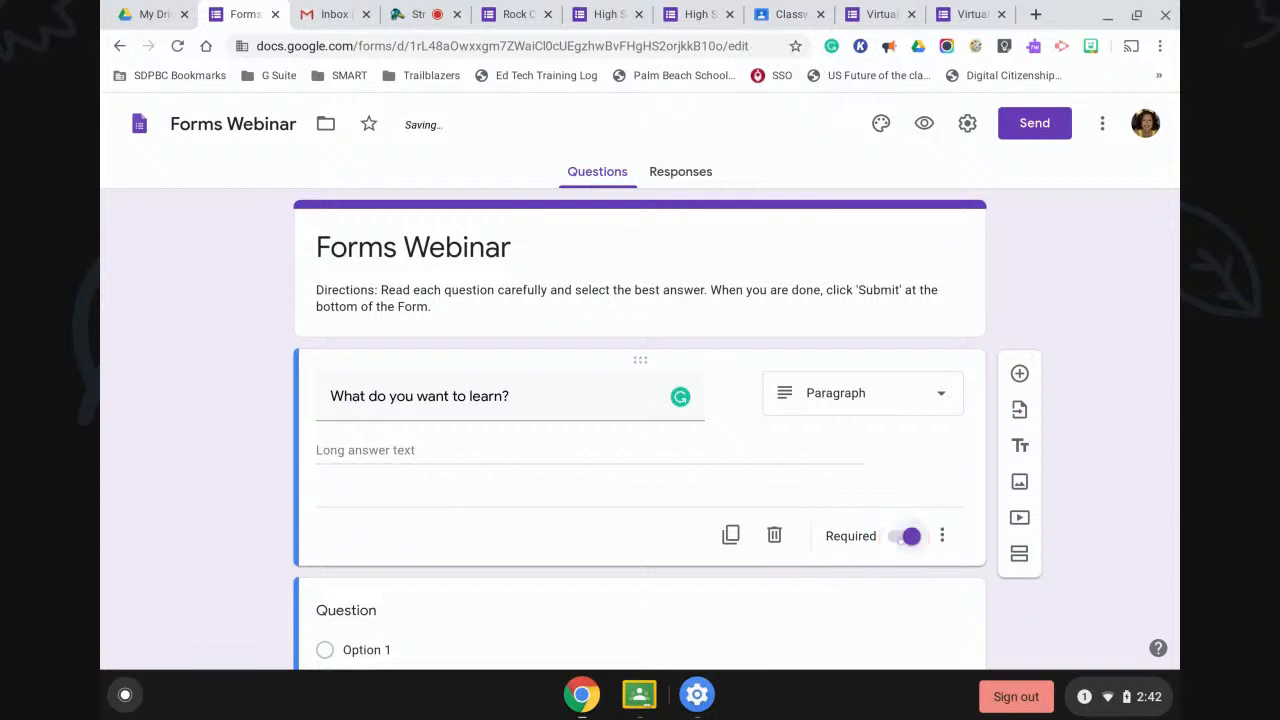
left_click(942, 538)
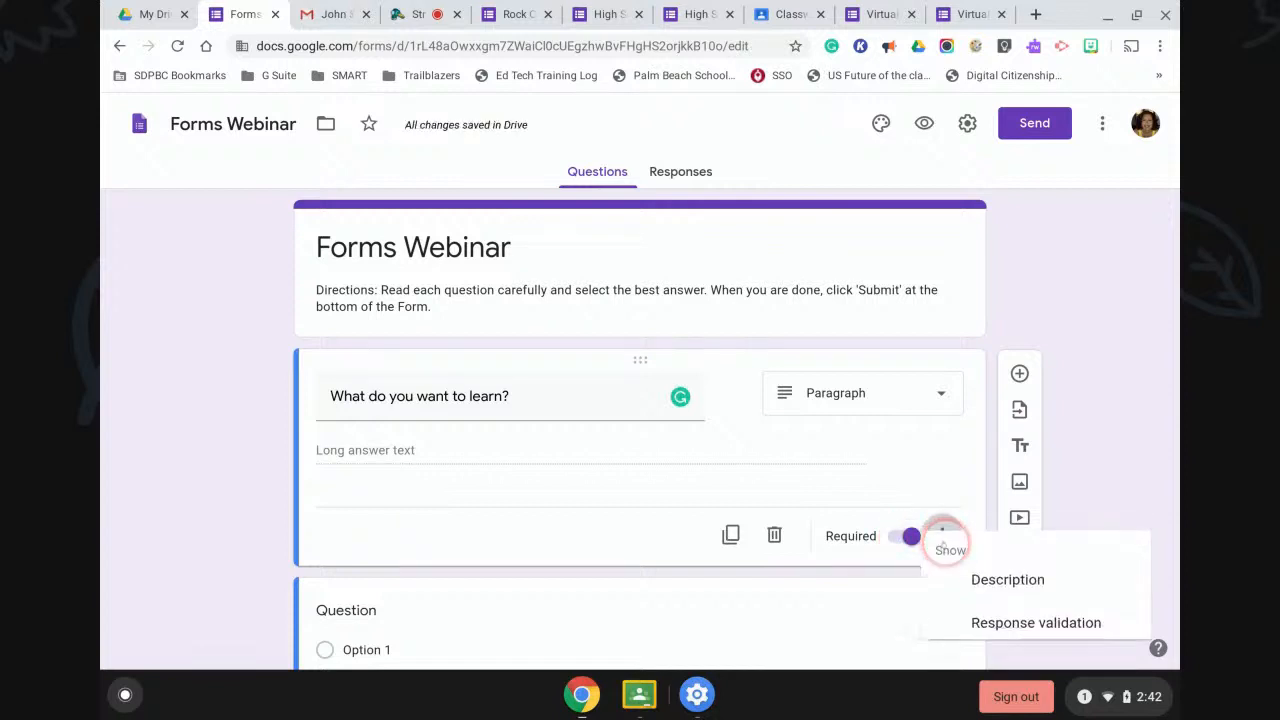
left_click(978, 582)
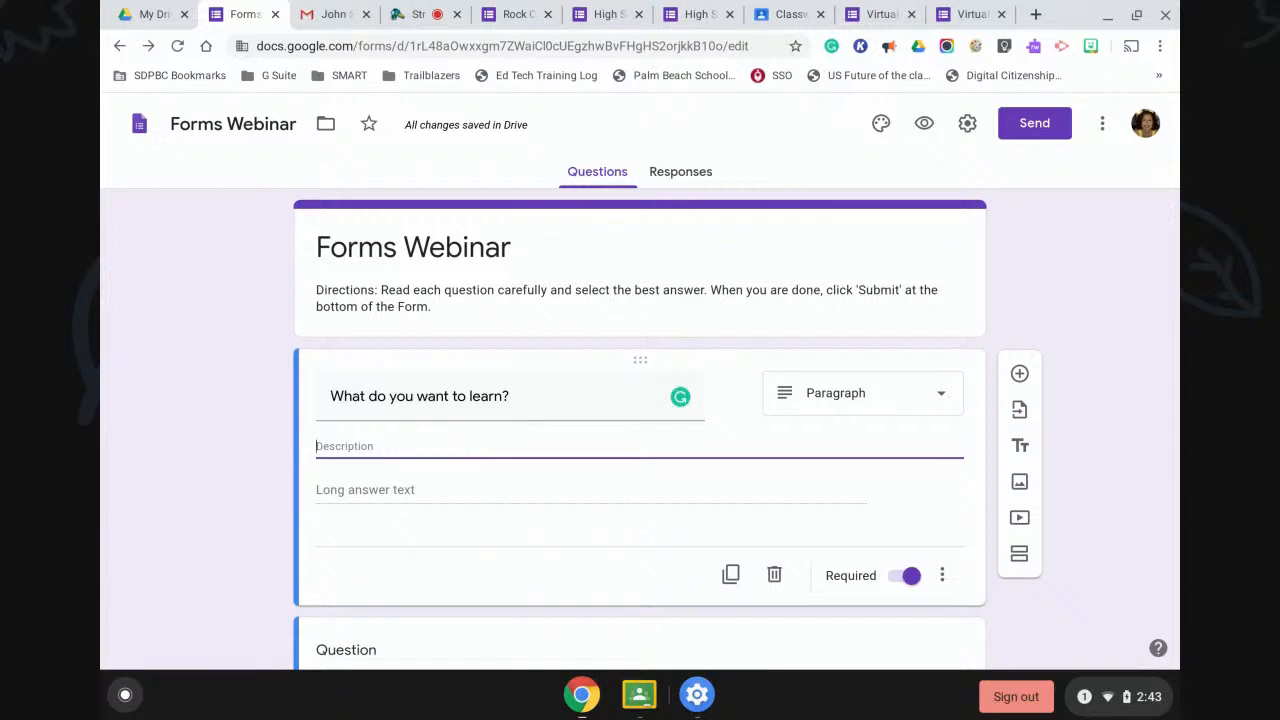
Add another new question below the learning question.
scroll(435, 440, "down", 3)
left_click(763, 511)
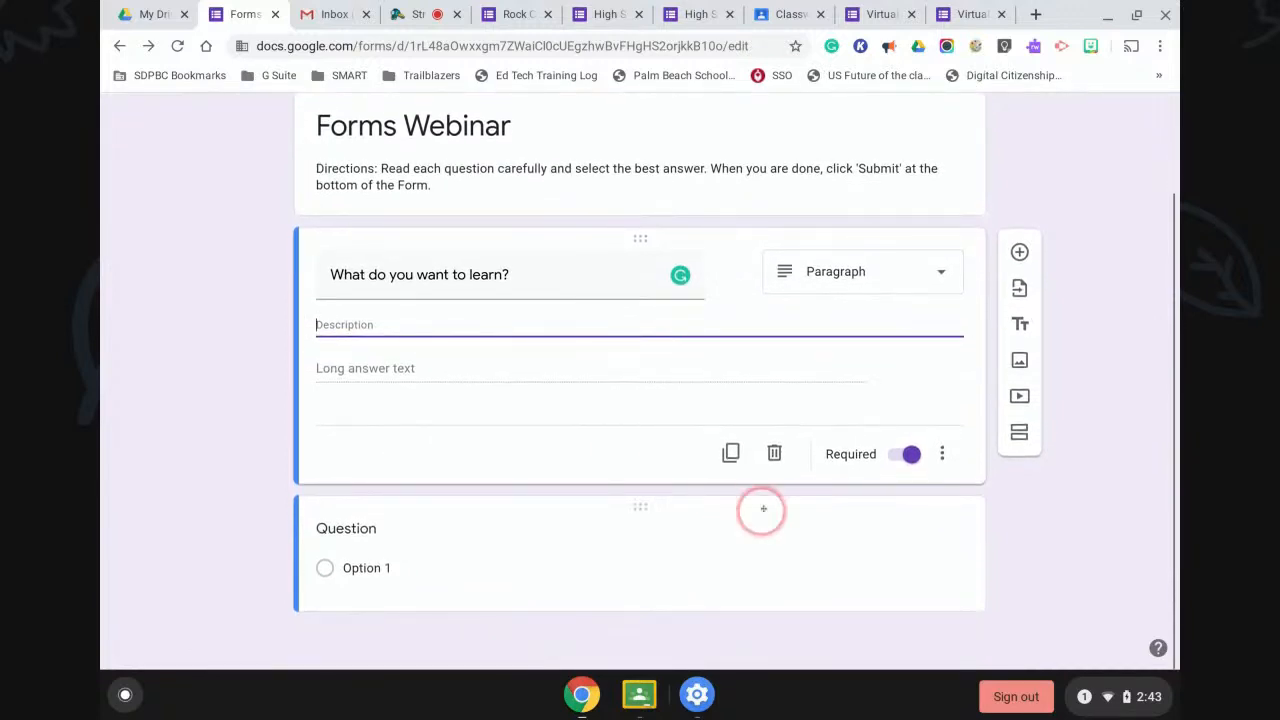
left_click(1019, 251)
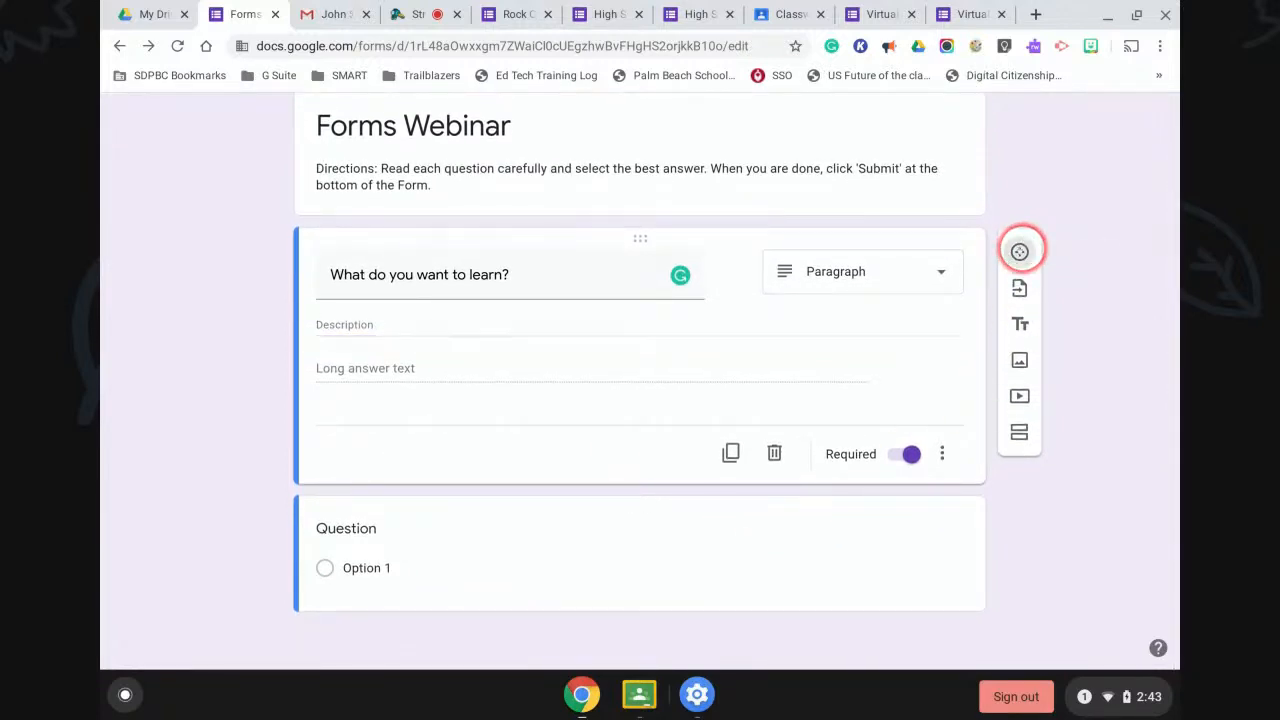
Create multiple-choice question 'How will you use Forms?' with options Student surveys and Parent surveys.
left_click(939, 441)
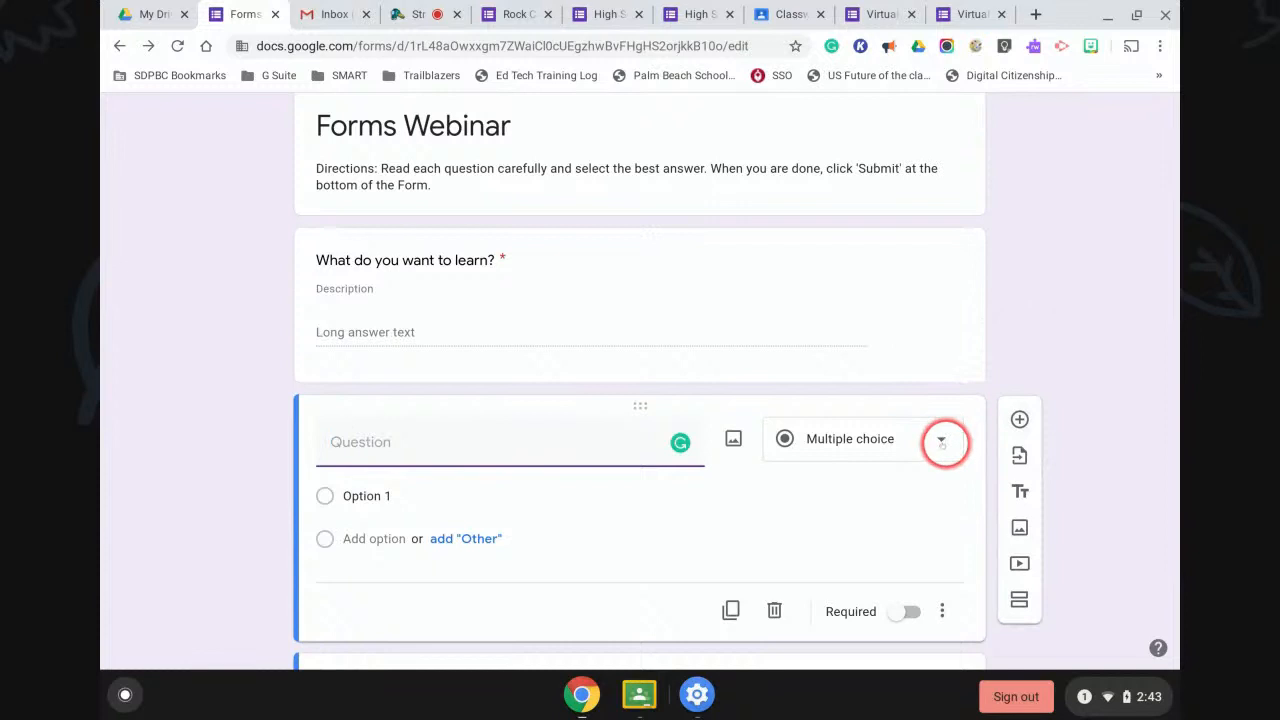
left_click(873, 244)
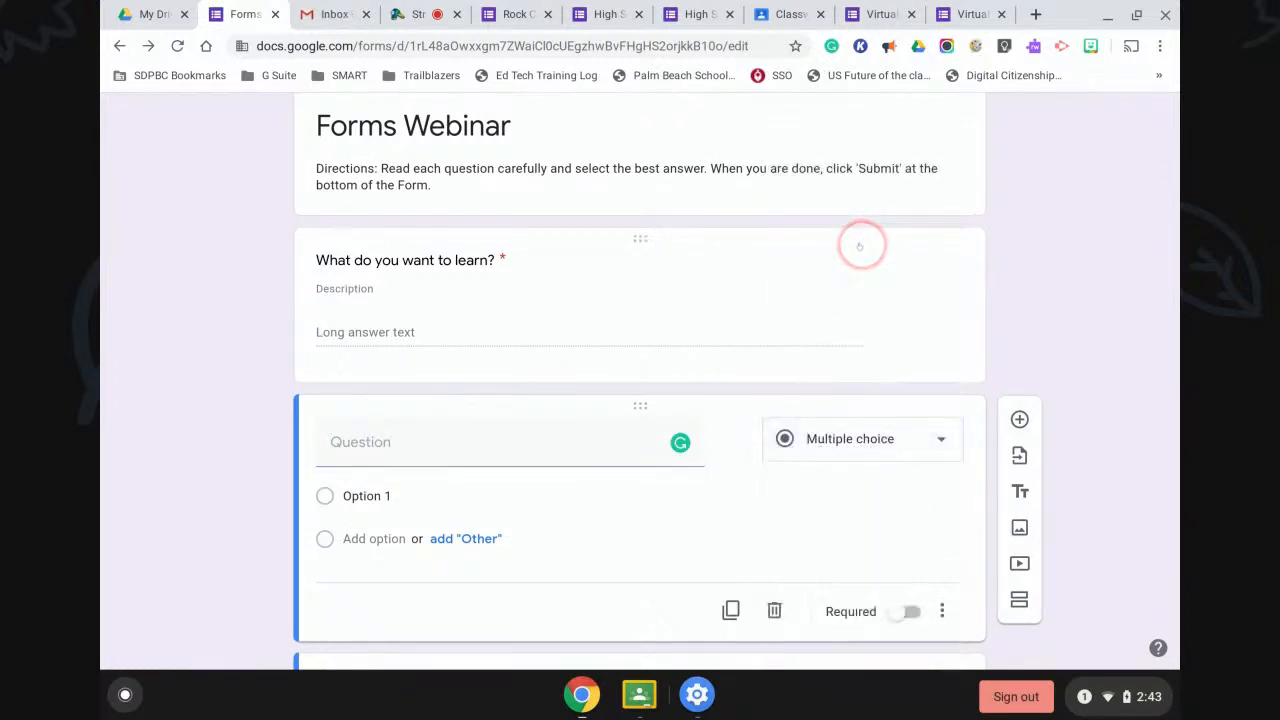
left_click(372, 441)
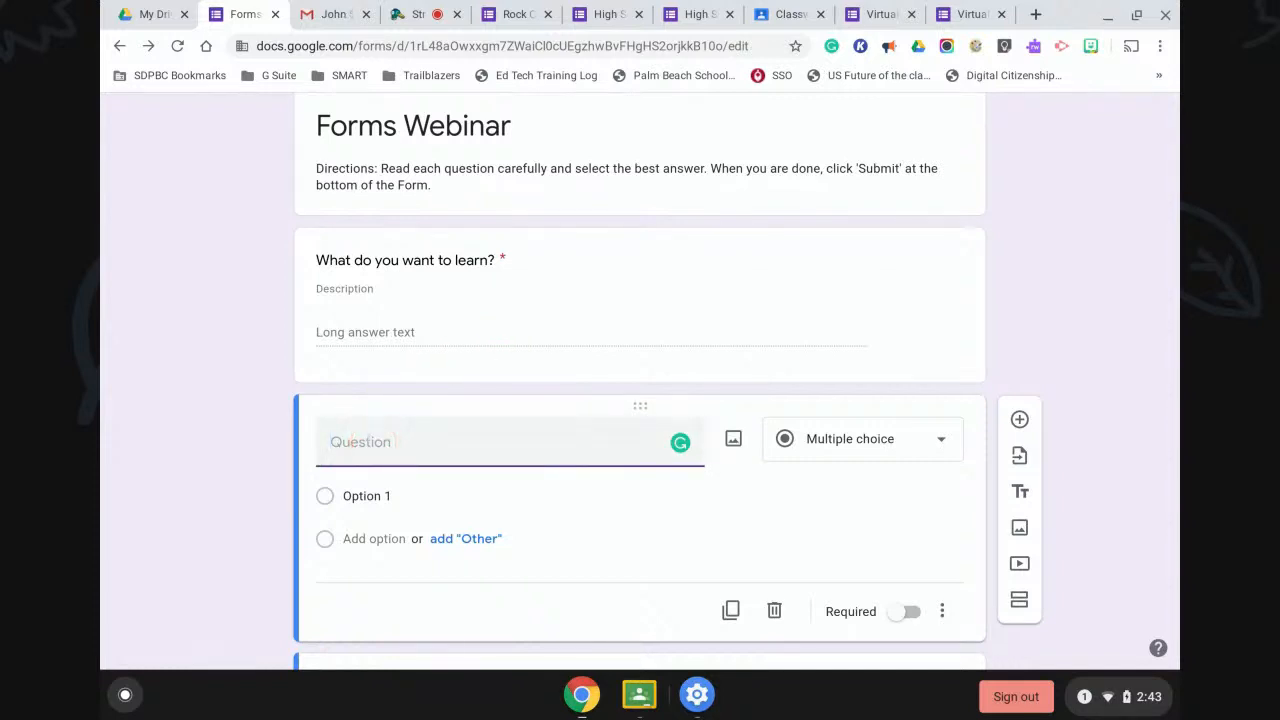
type("How will you use Forms?")
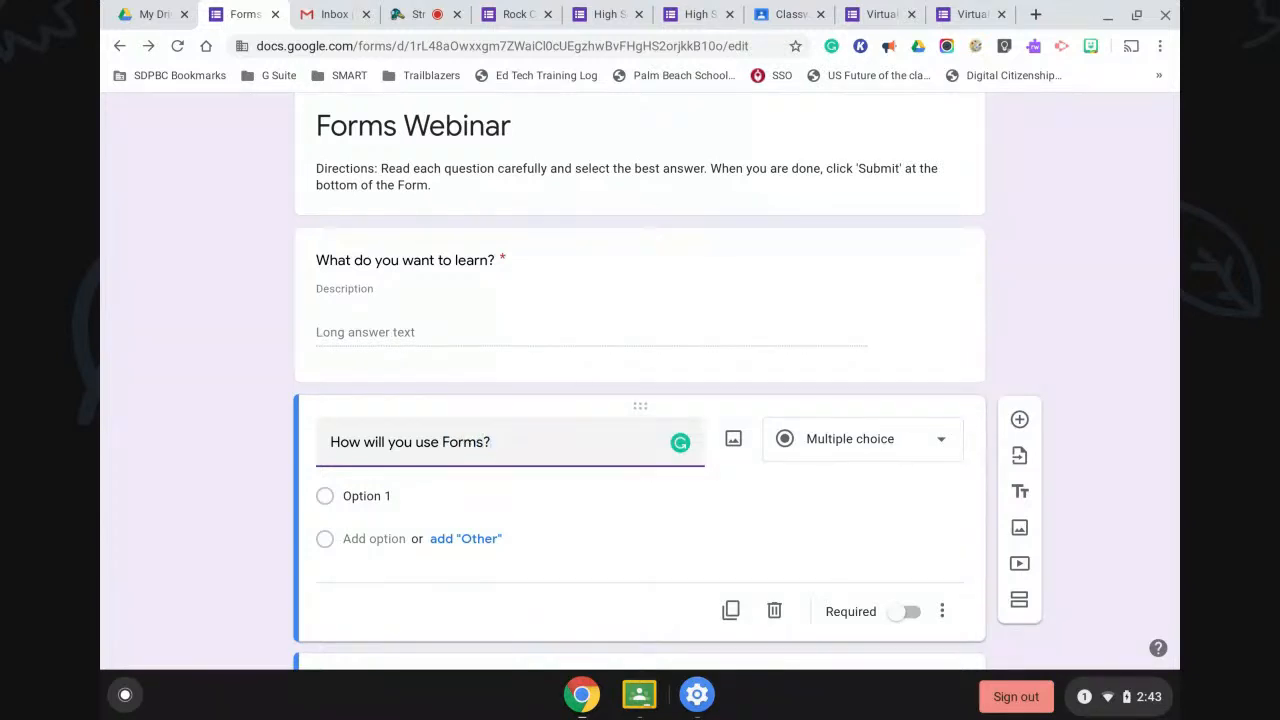
left_click(366, 496)
type("Student s")
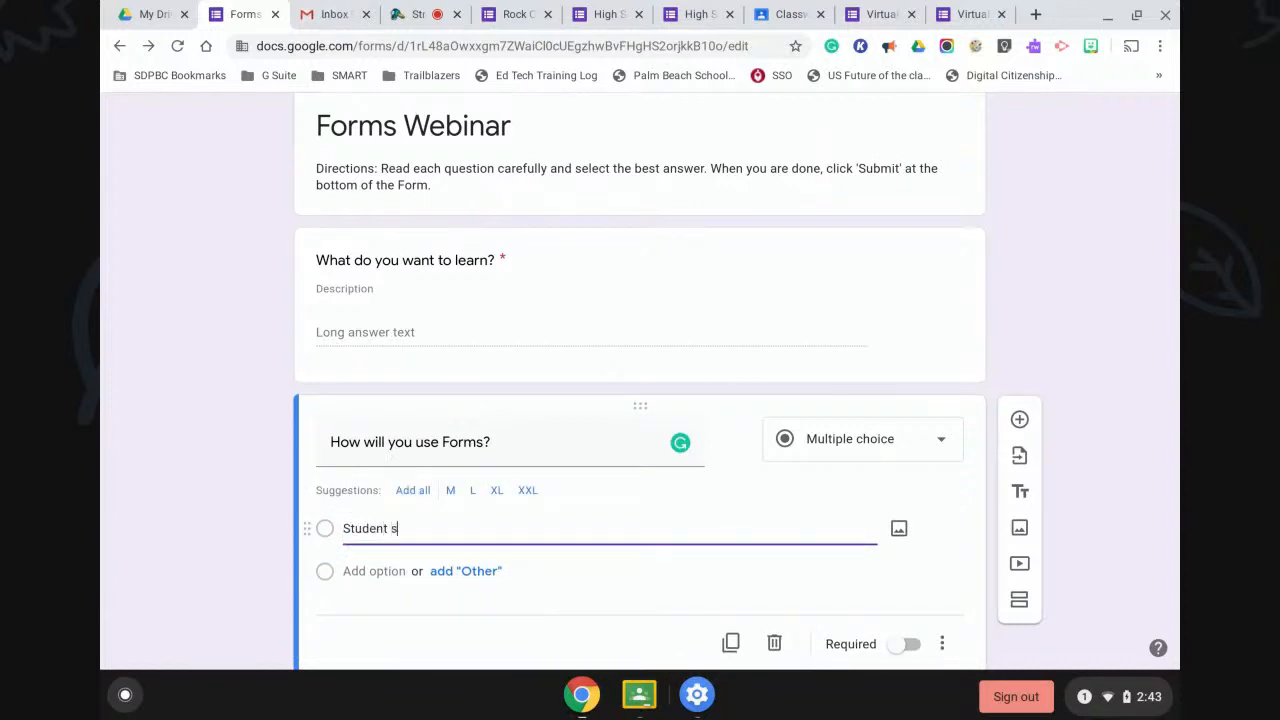
type("urveys")
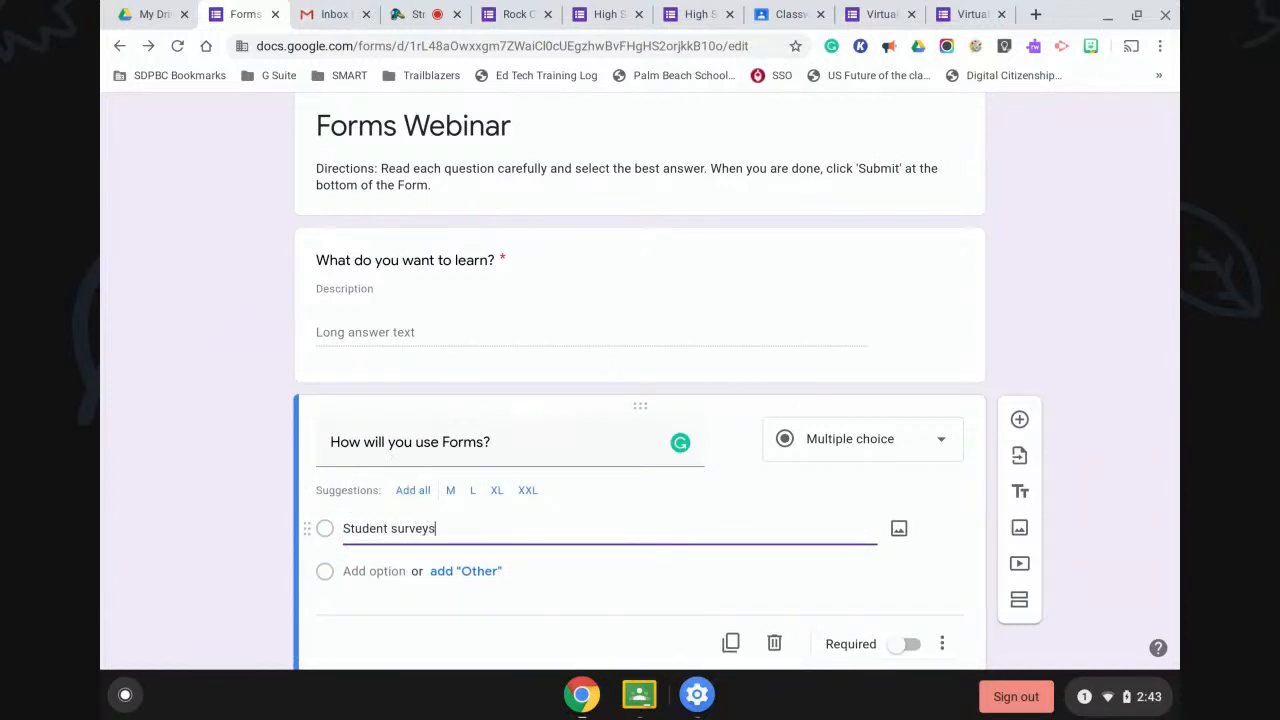
left_click(360, 571)
type("Par")
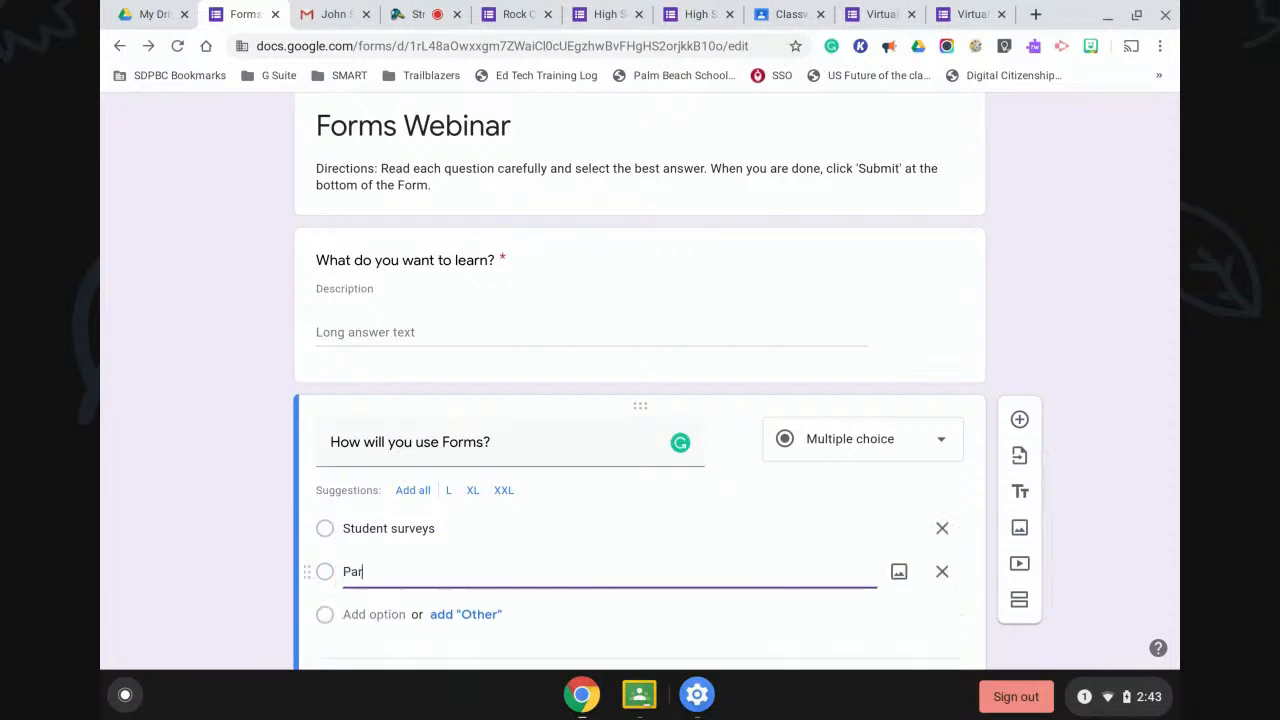
type("ent surveys")
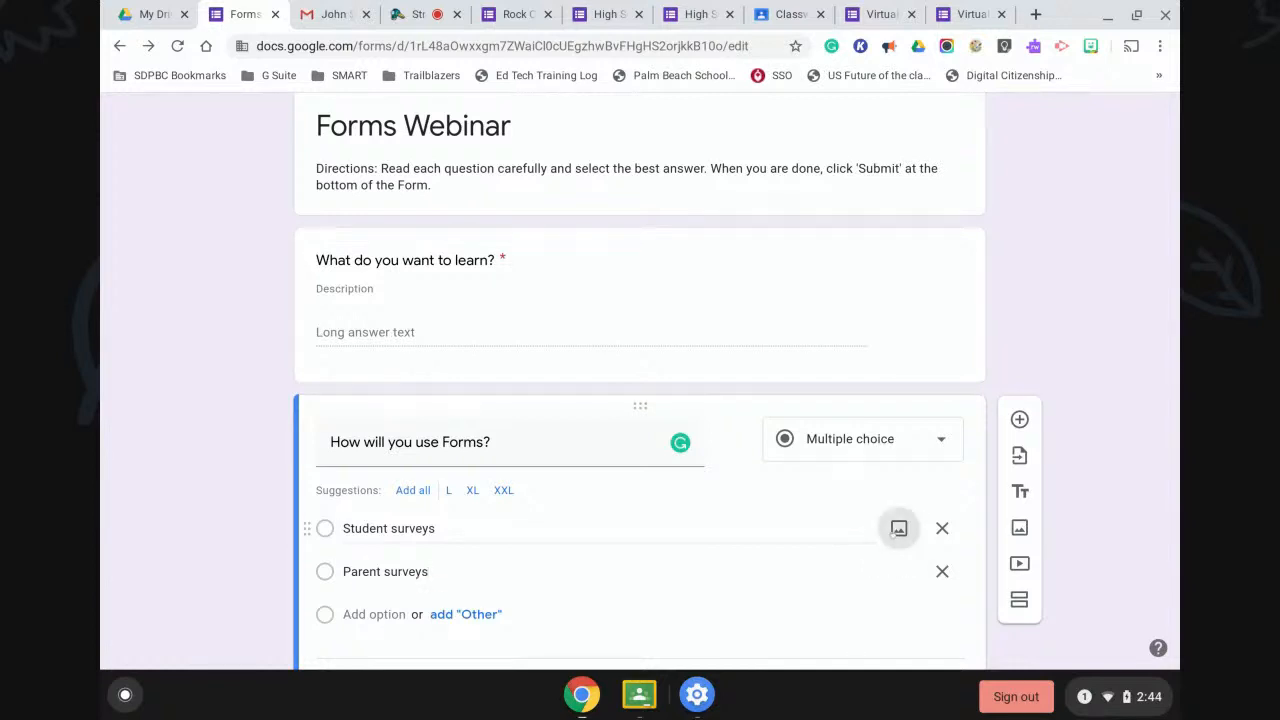
left_click(898, 529)
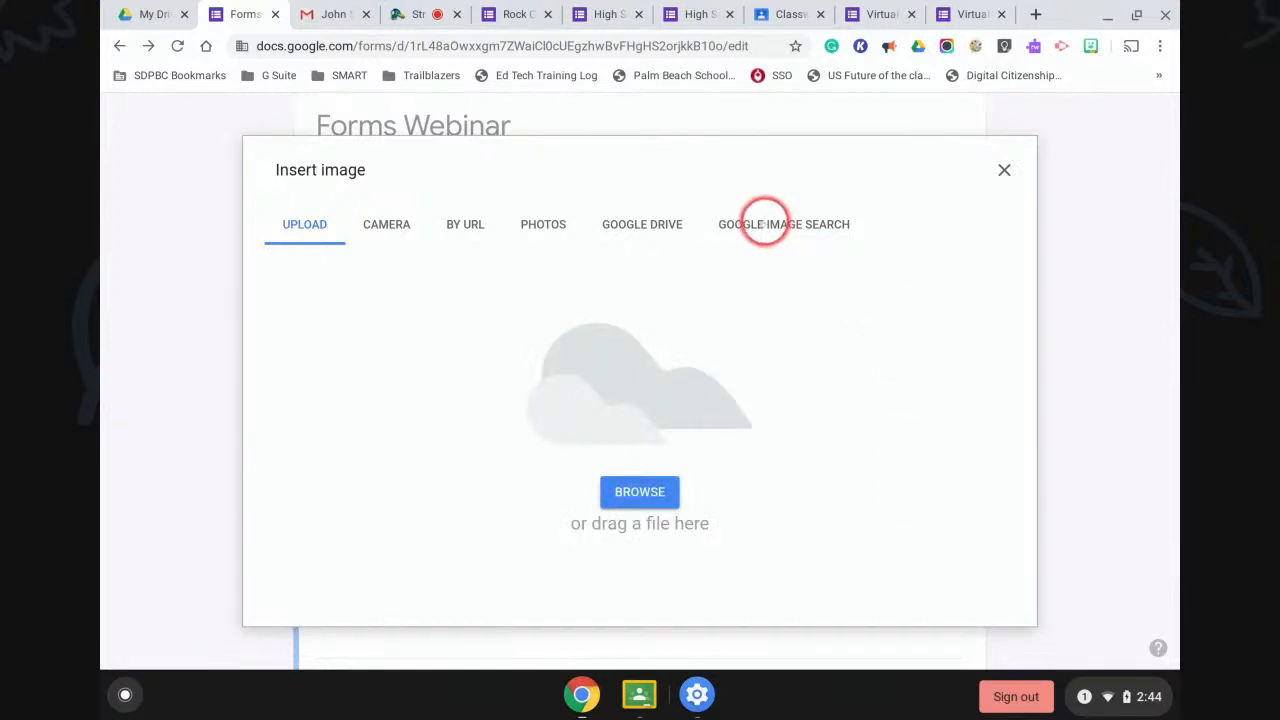
Insert the Google Forms icon from a 'google form' image search under the Student surveys choice.
left_click(765, 222)
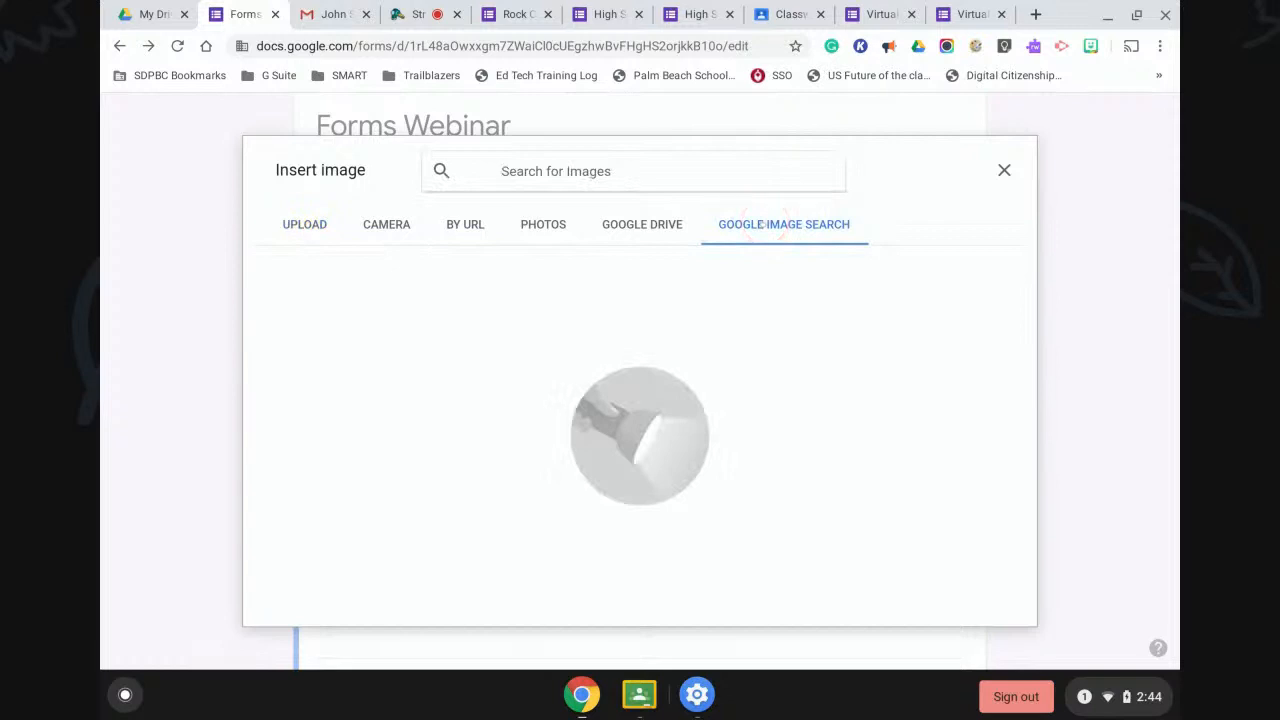
left_click(551, 169)
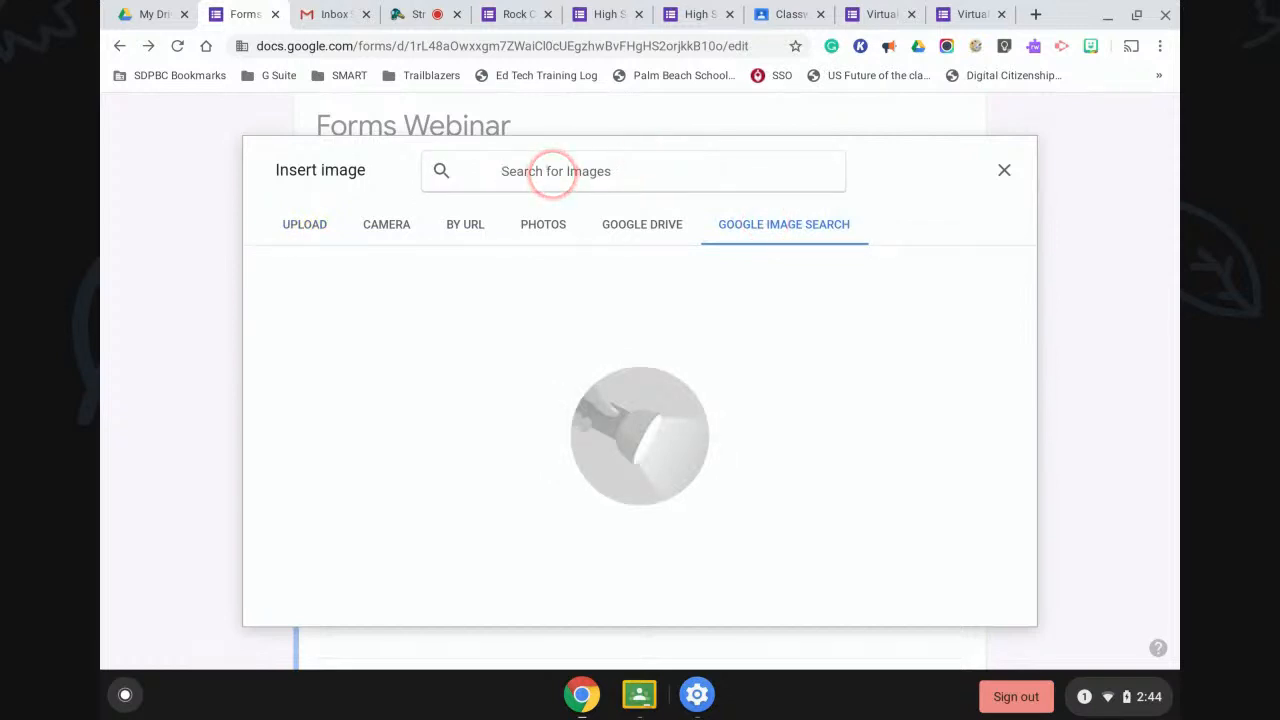
type("google form")
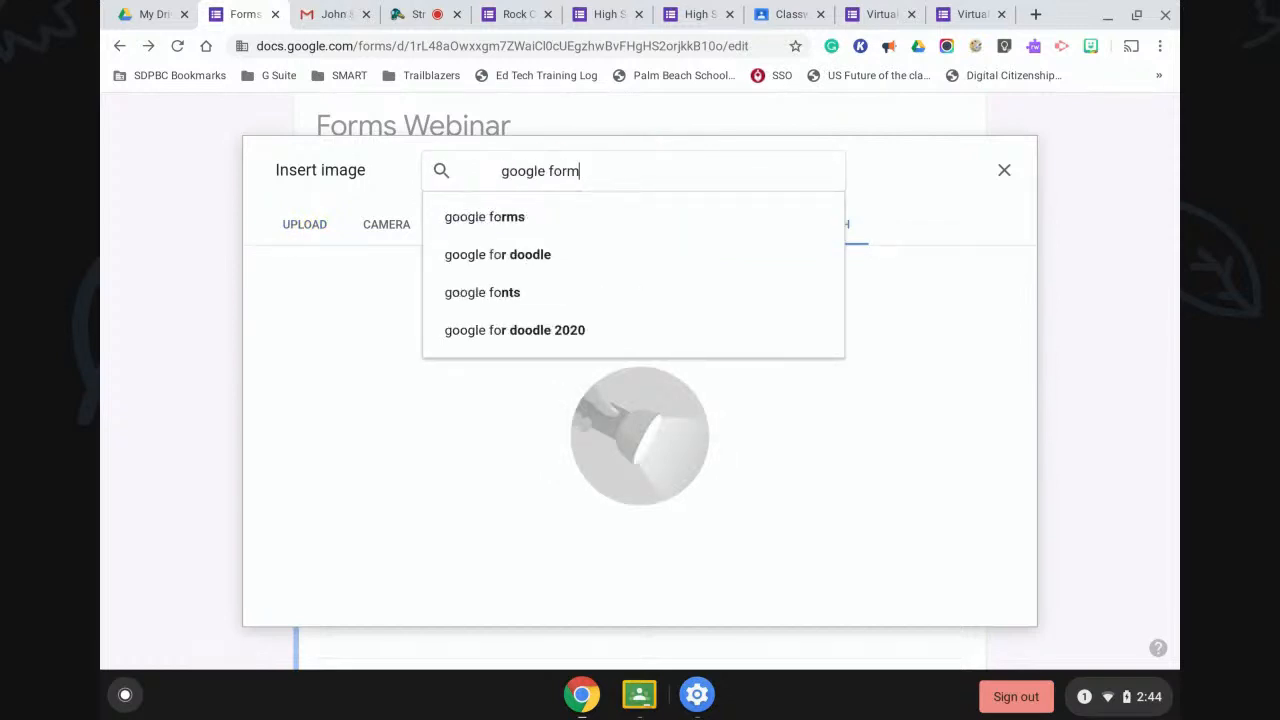
key("Return")
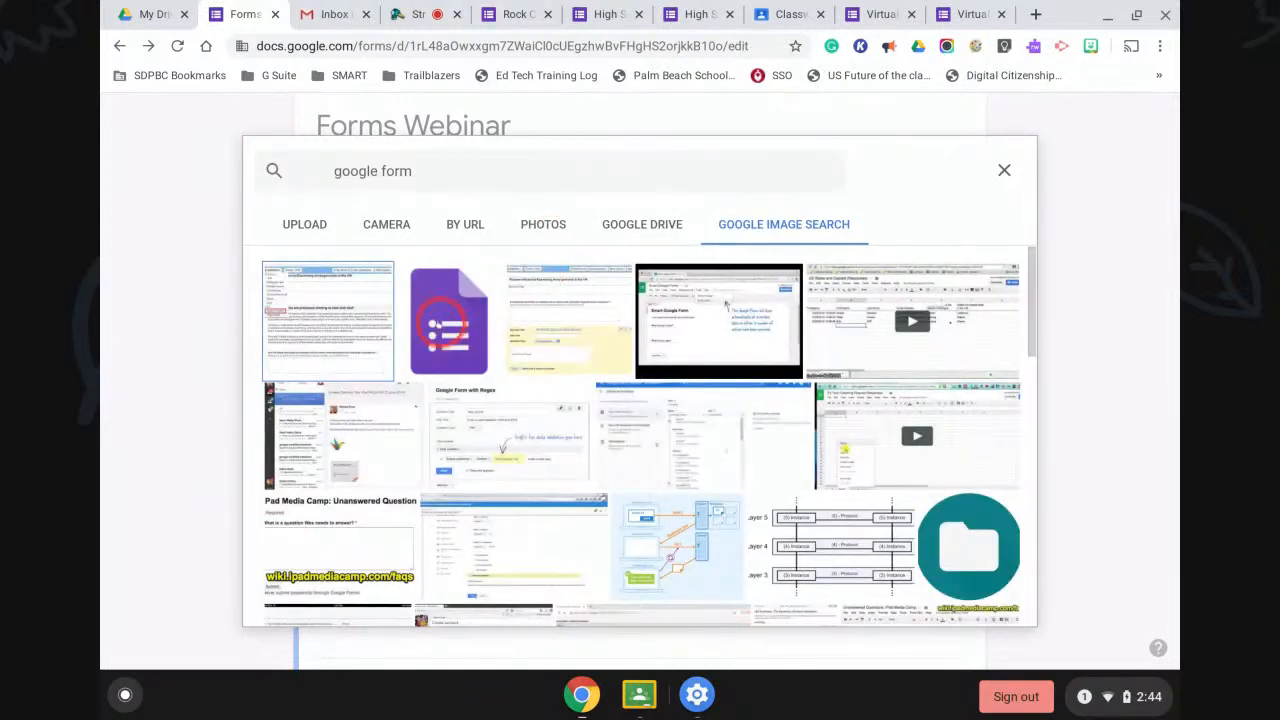
left_click(449, 320)
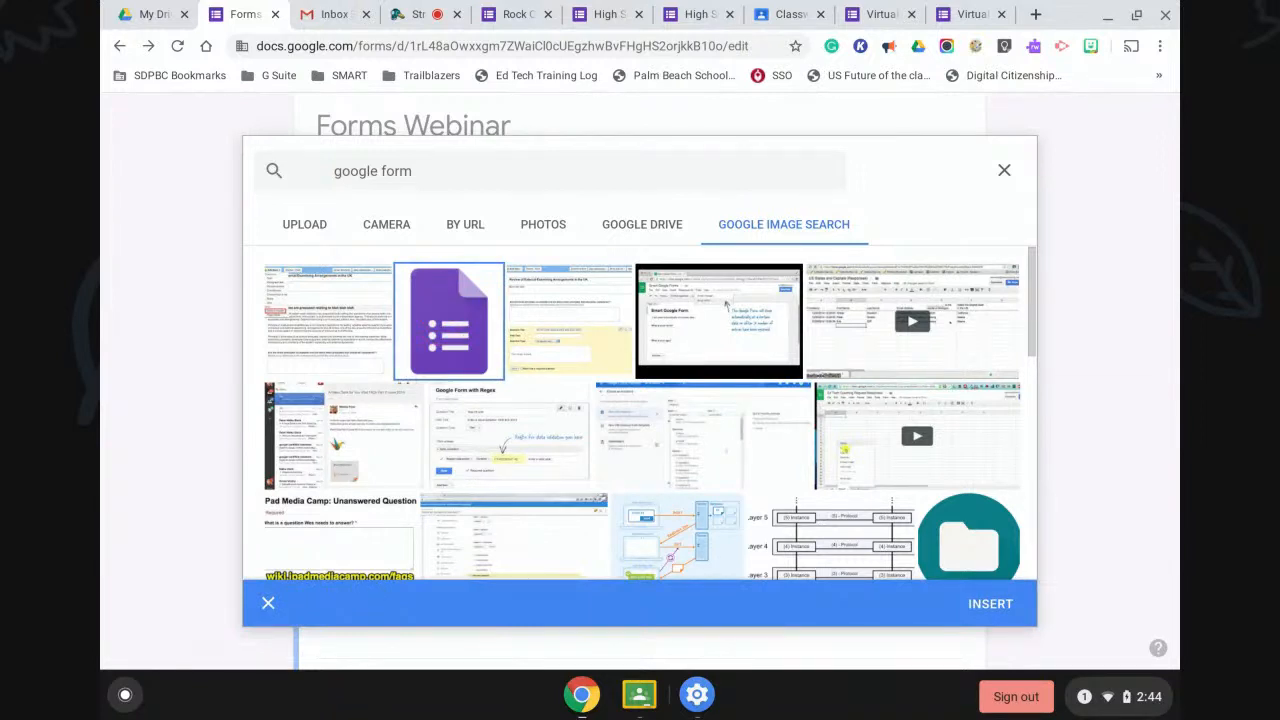
left_click(988, 603)
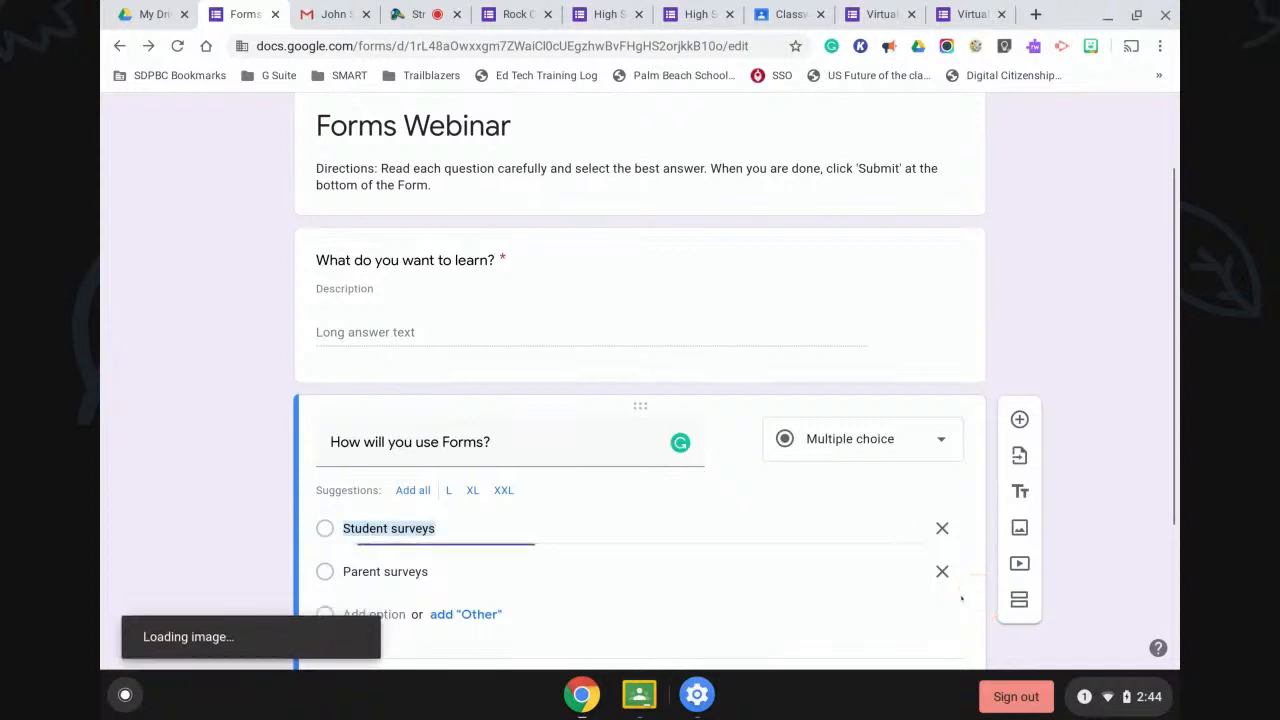
Finish editing the Student surveys choice and add a new blank question below it.
scroll(807, 485, "down", 3)
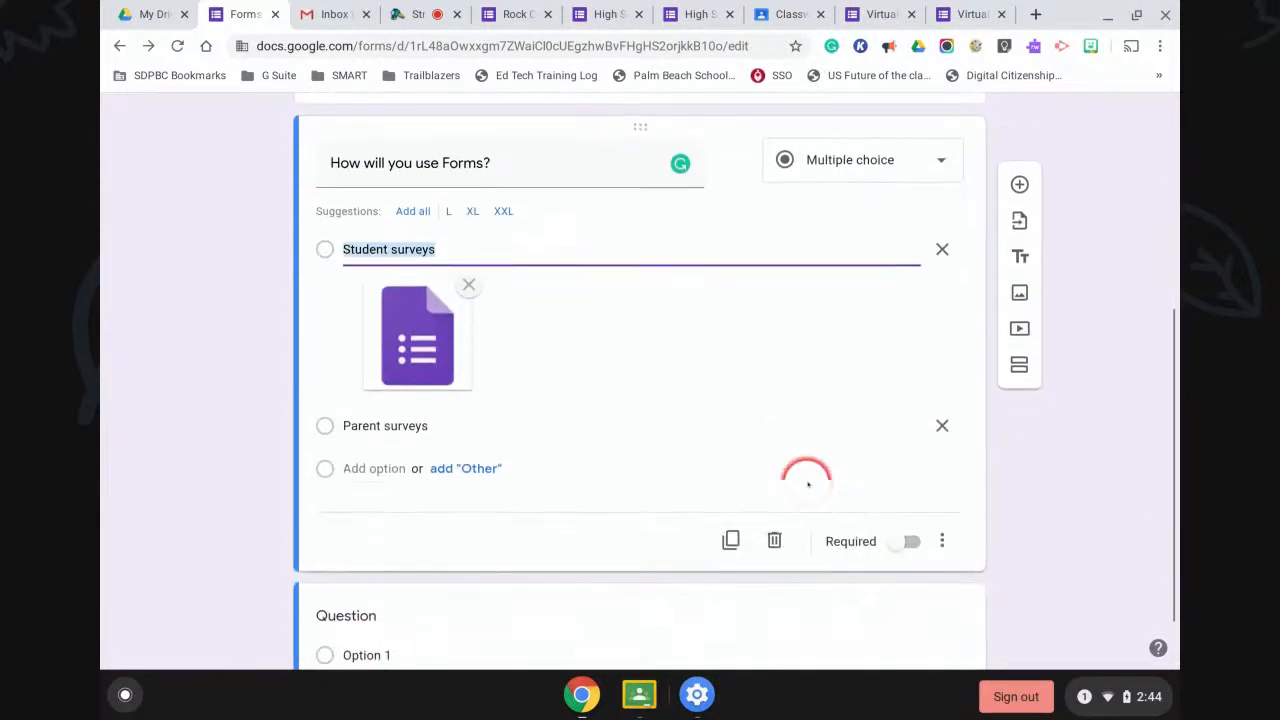
left_click(531, 350)
left_click(531, 350)
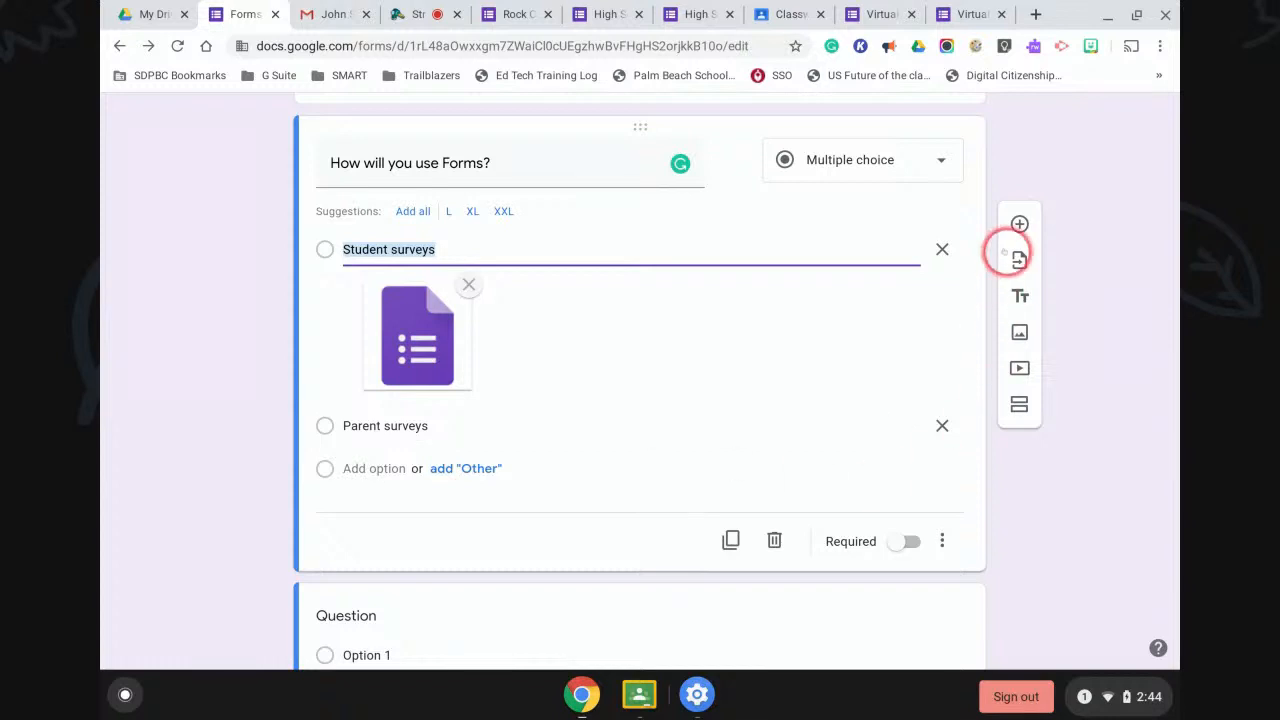
left_click(1019, 222)
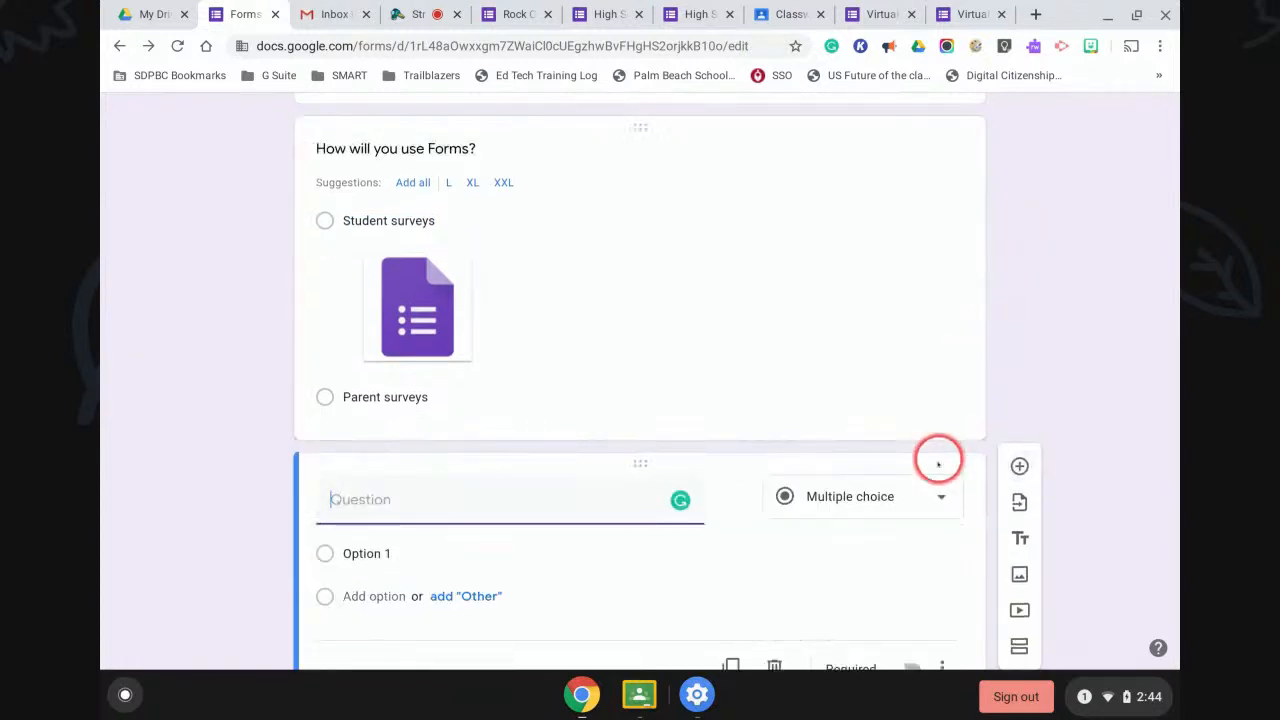
Make the new question a checkboxes question titled 'Select how you will use Forms'.
left_click(917, 506)
left_click(840, 287)
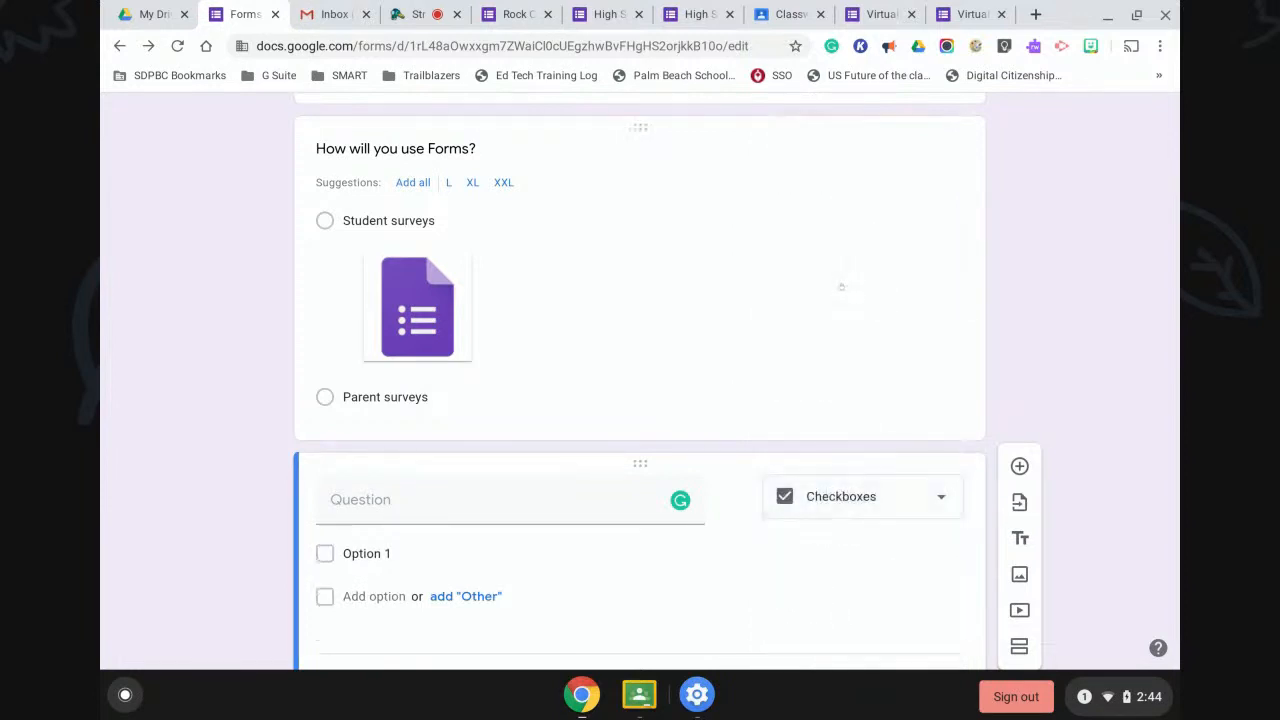
scroll(750, 403, "down", 1)
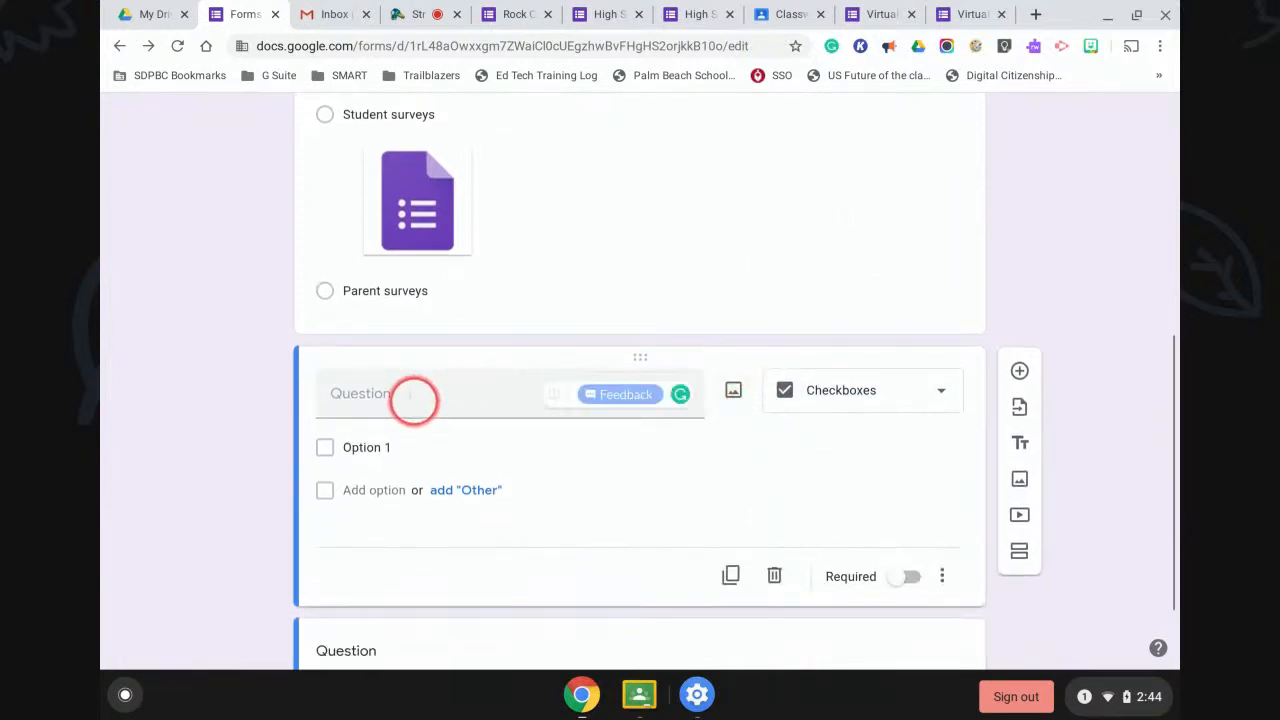
left_click(410, 393)
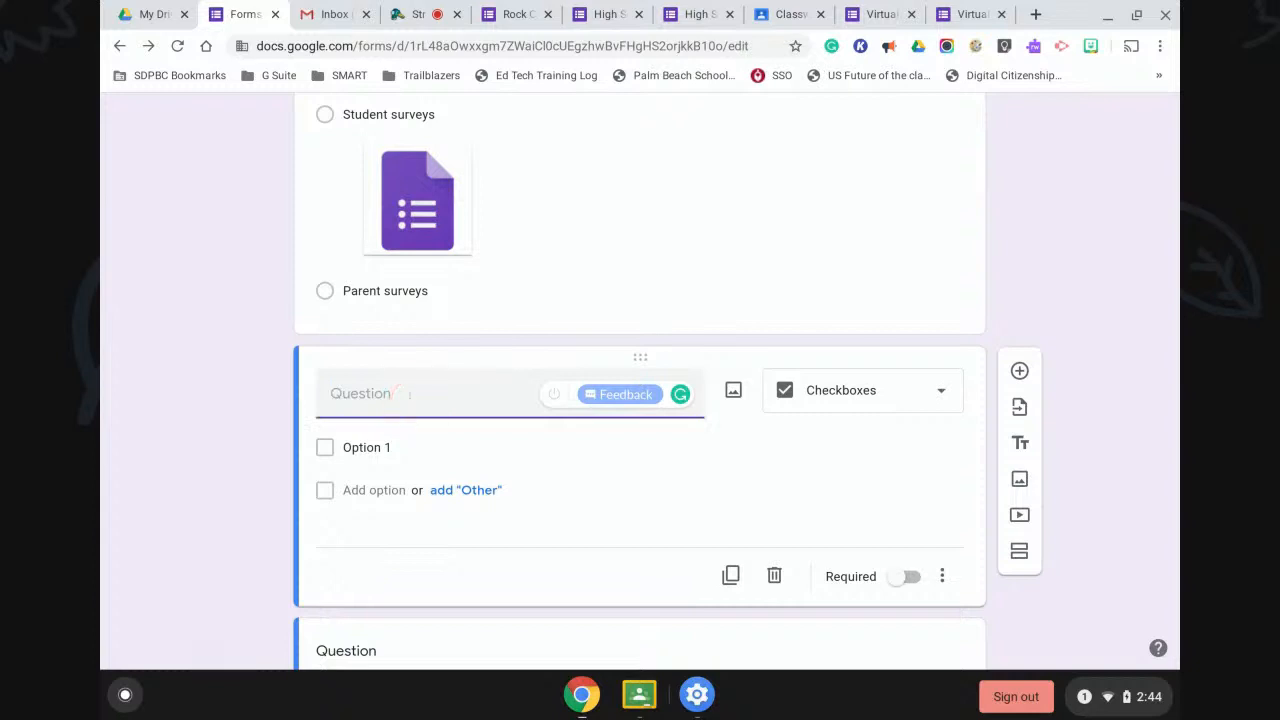
type("Select how you will use ")
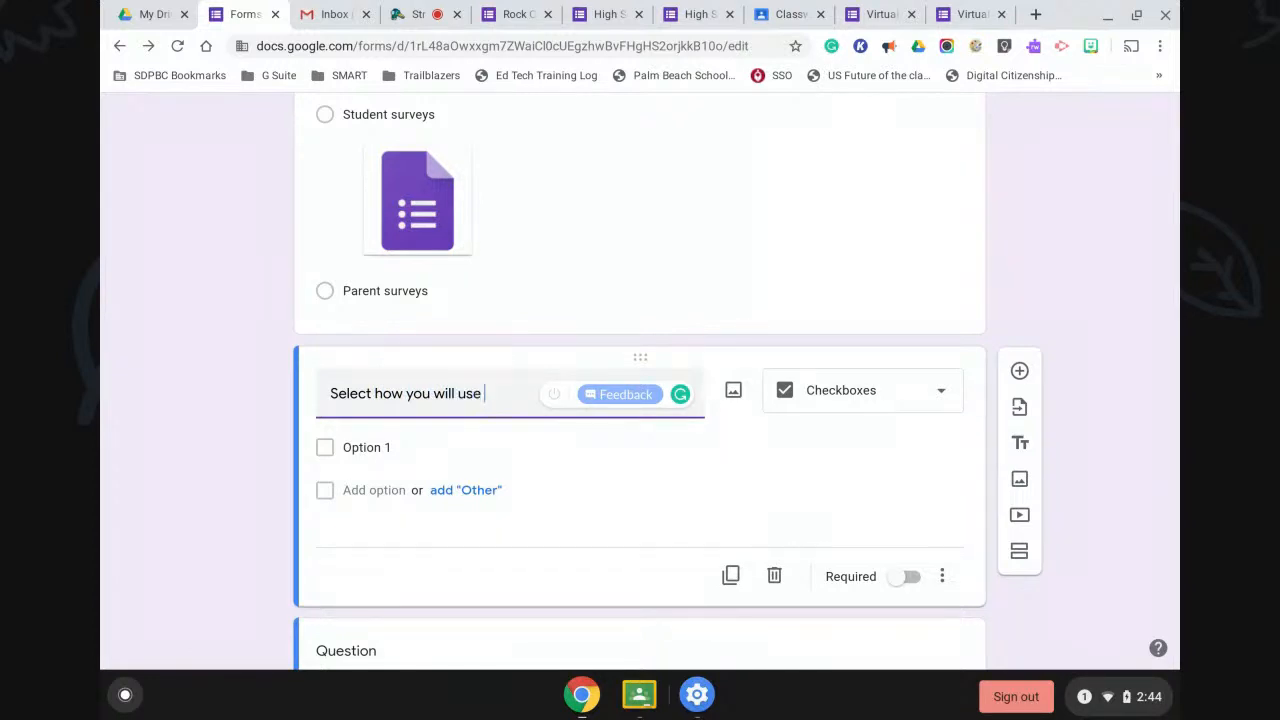
type("Forms")
Enter the checkbox choices Student surveys, Team surveys and Parent surveys.
left_click(385, 448)
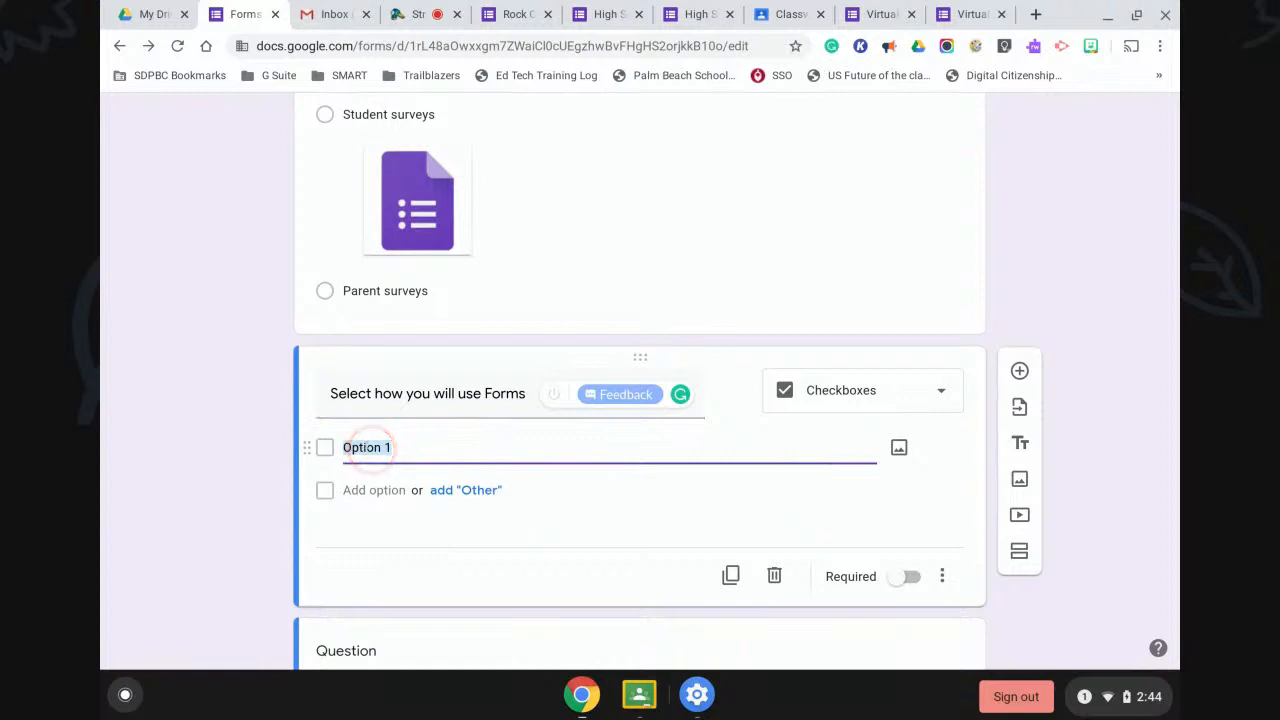
type("V")
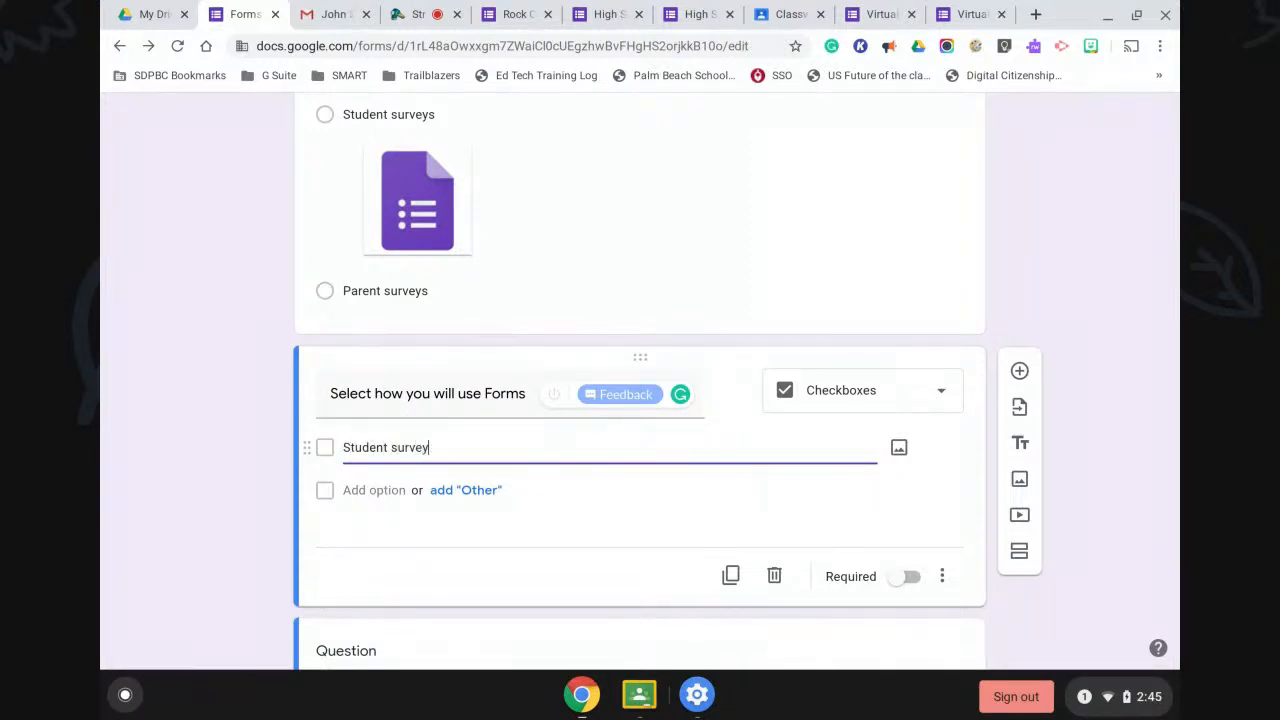
left_click(372, 490)
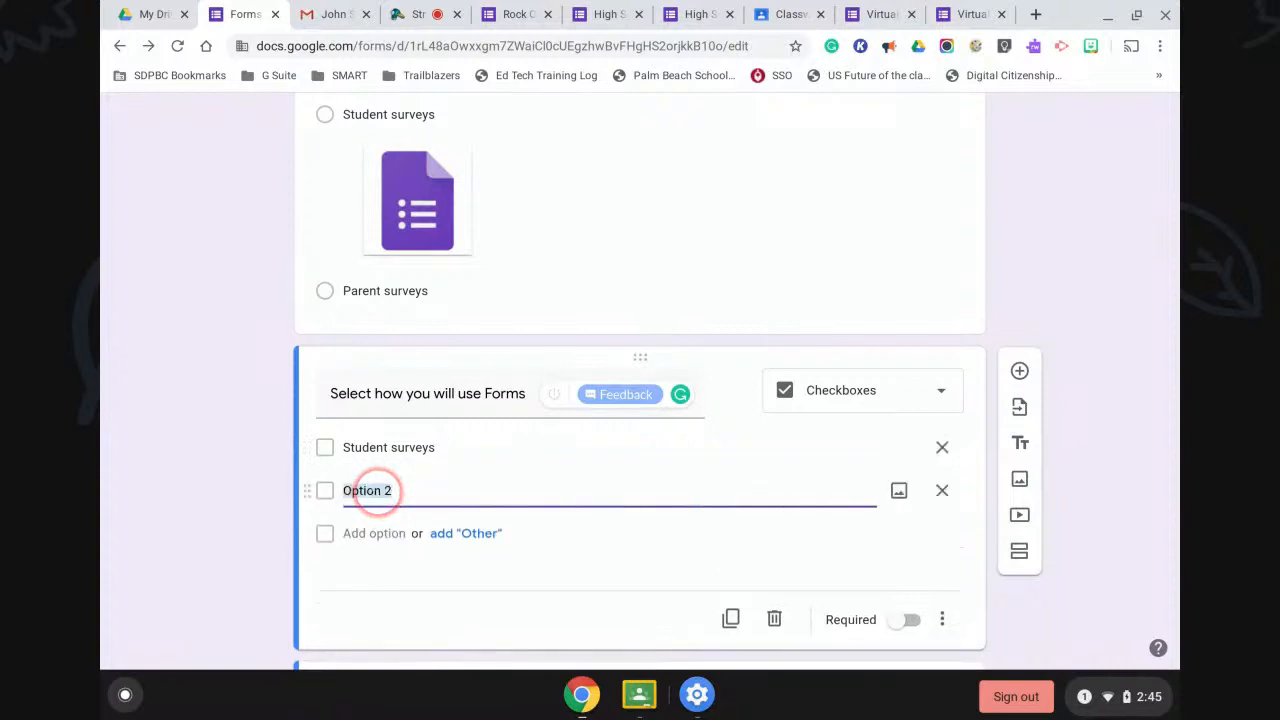
type("Team surveys")
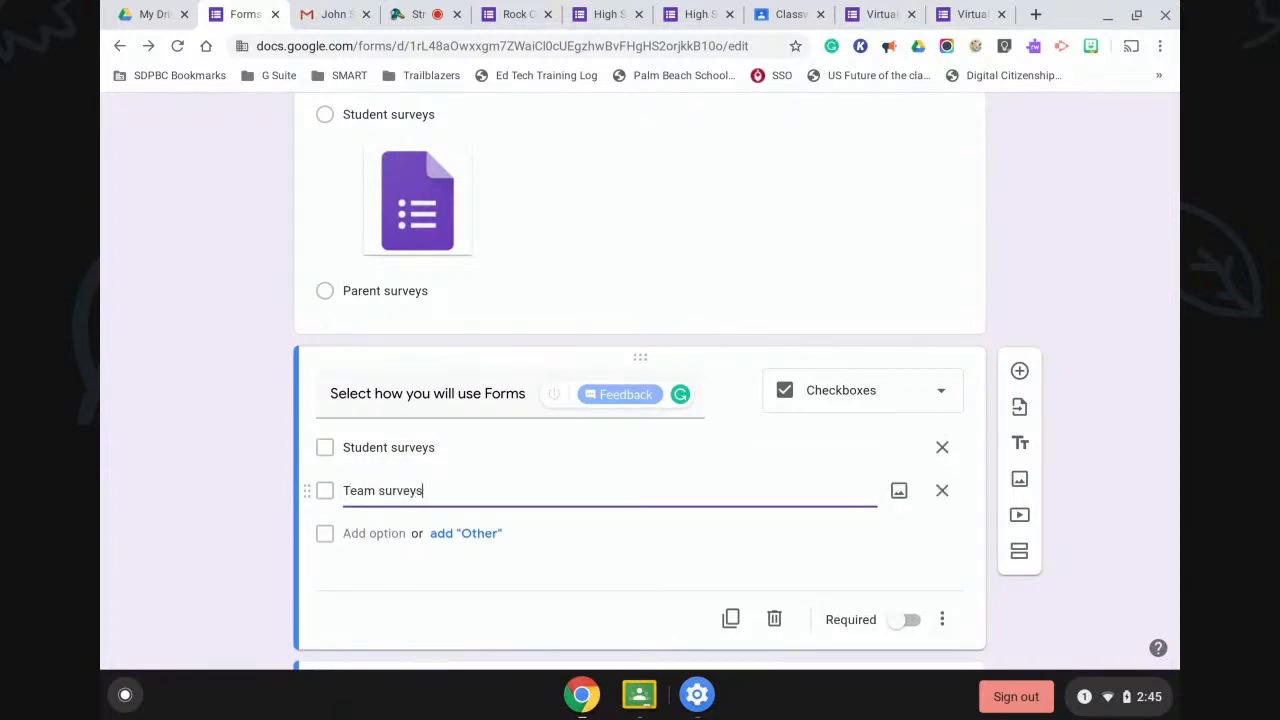
left_click(357, 532)
type("Parent surveys")
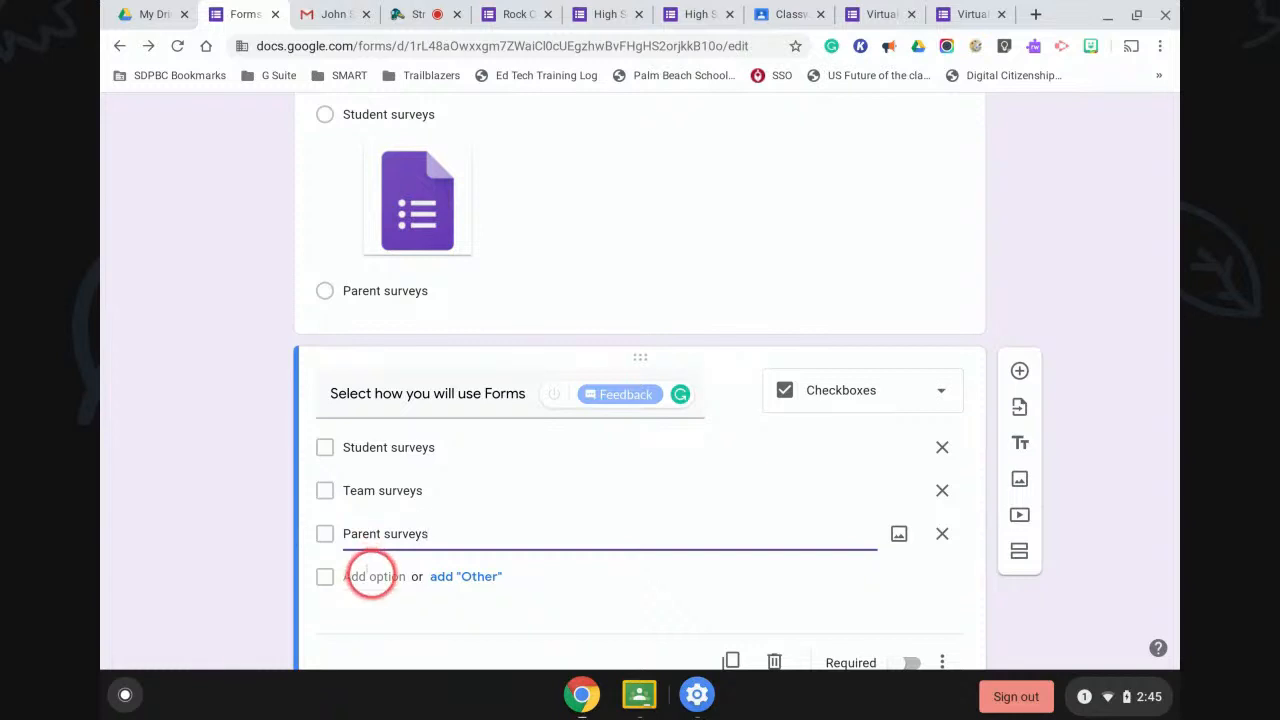
left_click(1106, 578)
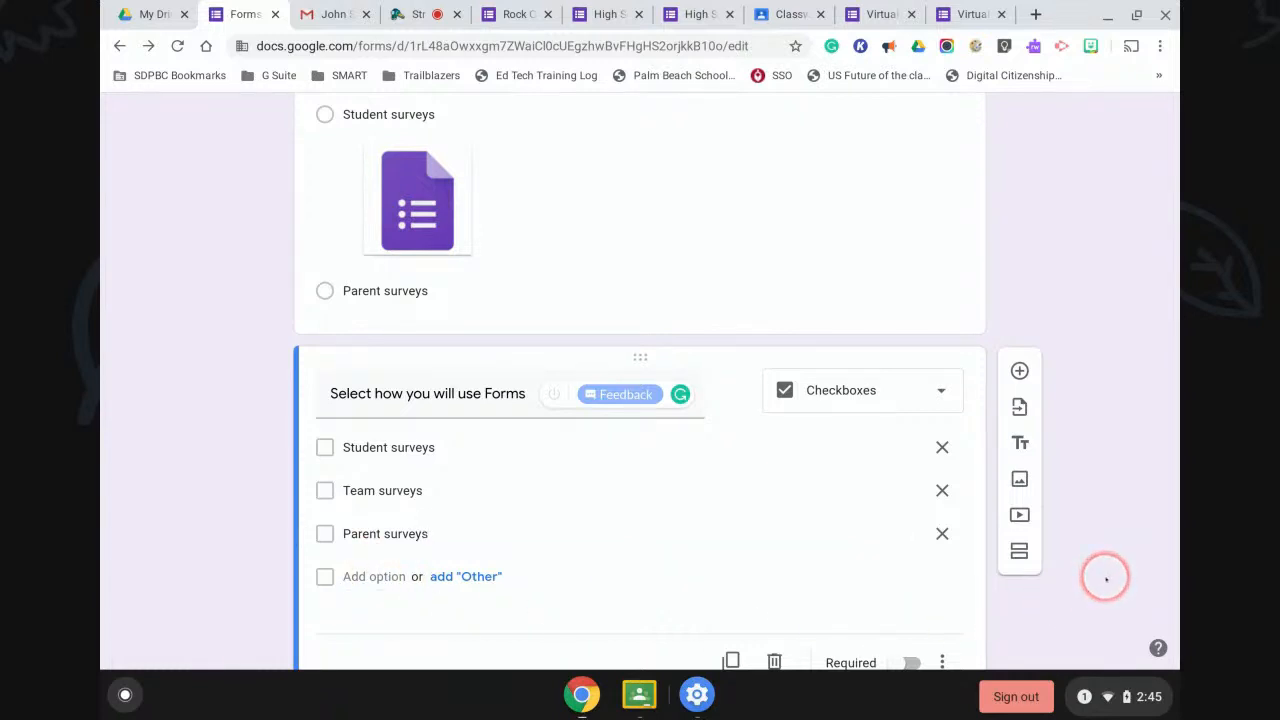
scroll(1106, 578, "up", 2)
scroll(1106, 578, "up", 5)
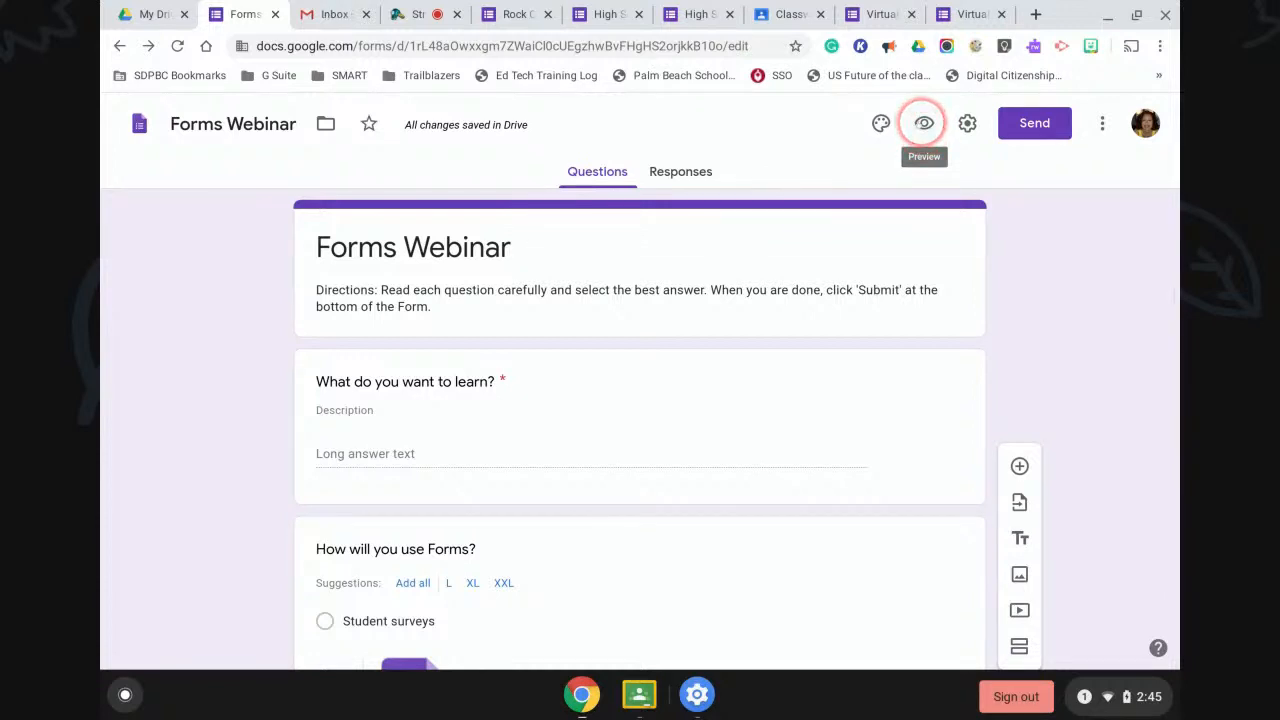
Preview the form and tick Student surveys, Team surveys and Parent surveys.
left_click(923, 122)
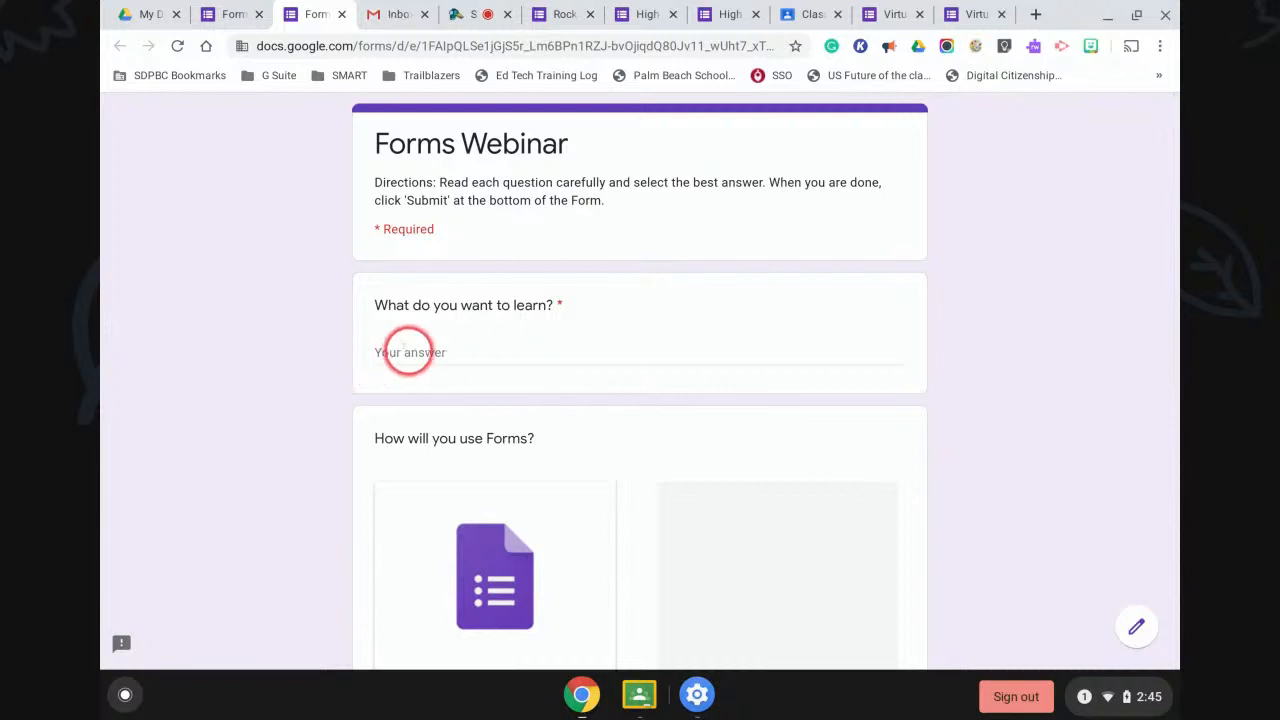
scroll(479, 355, "down", 1)
scroll(479, 355, "down", 3)
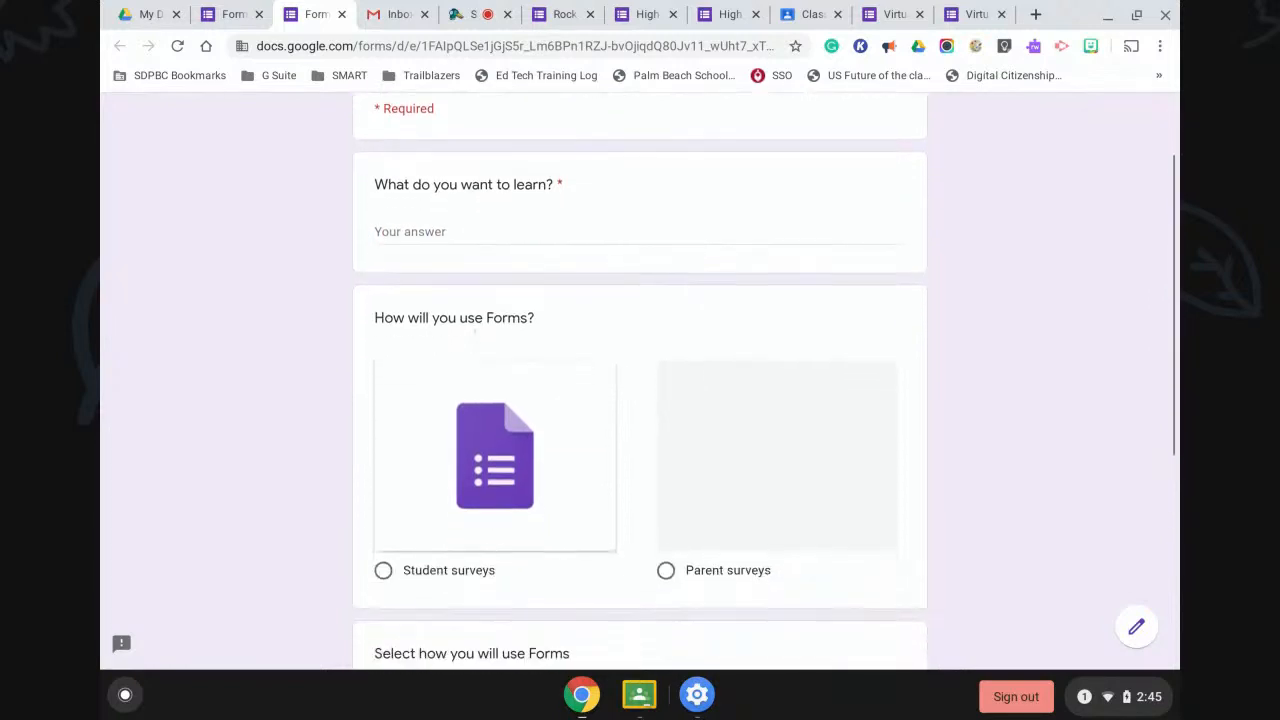
scroll(780, 445, "down", 4)
left_click(383, 420)
left_click(383, 453)
left_click(383, 485)
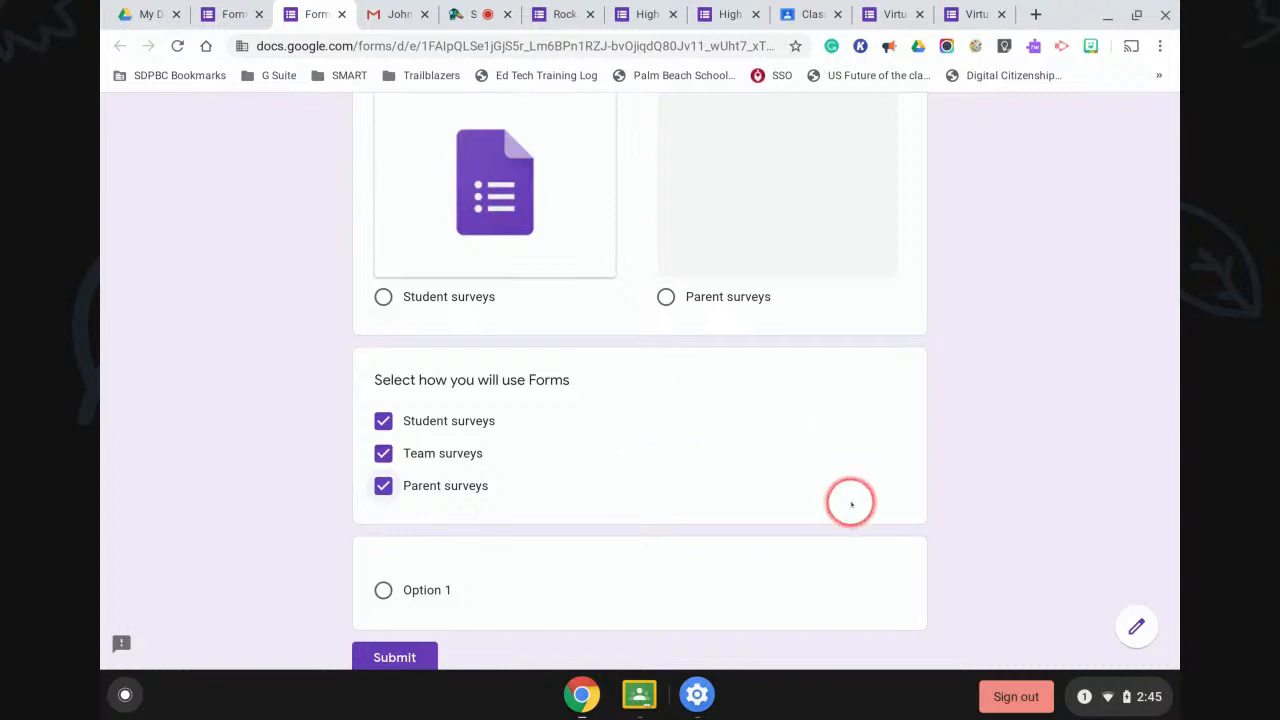
Return to the form editor, confirming Leave on the preview page.
scroll(850, 498, "down", 1)
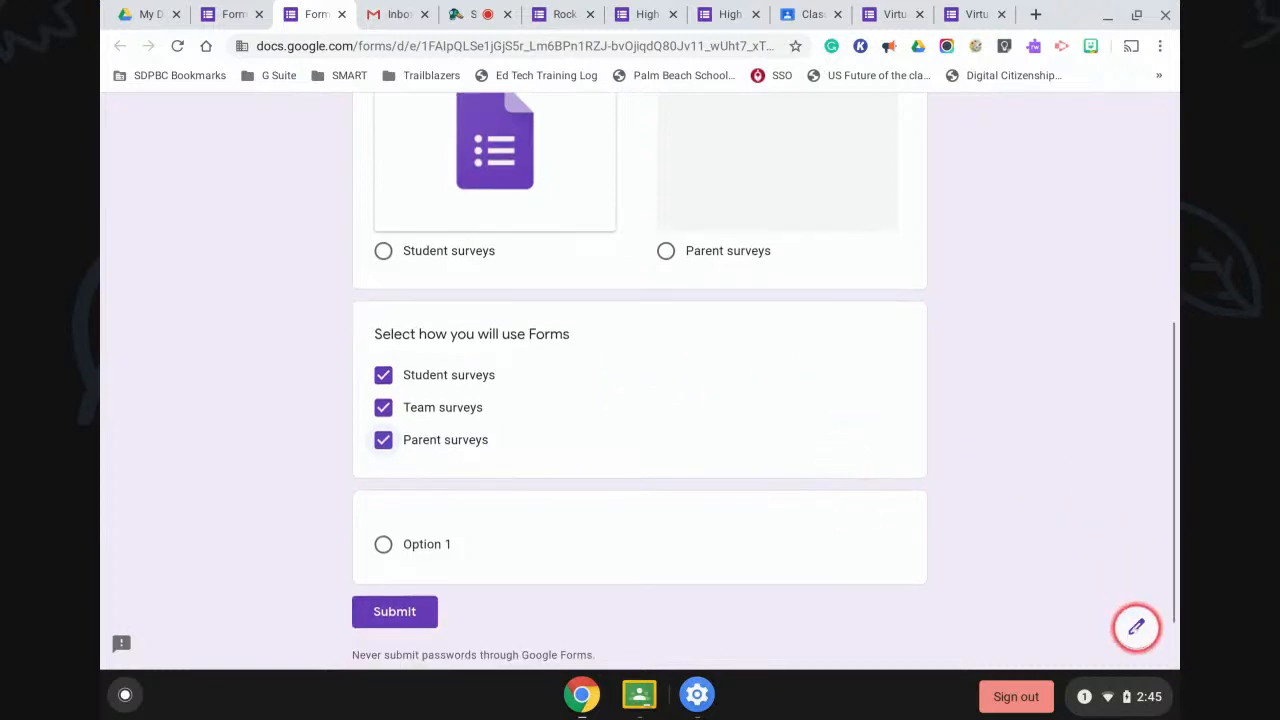
left_click(1137, 626)
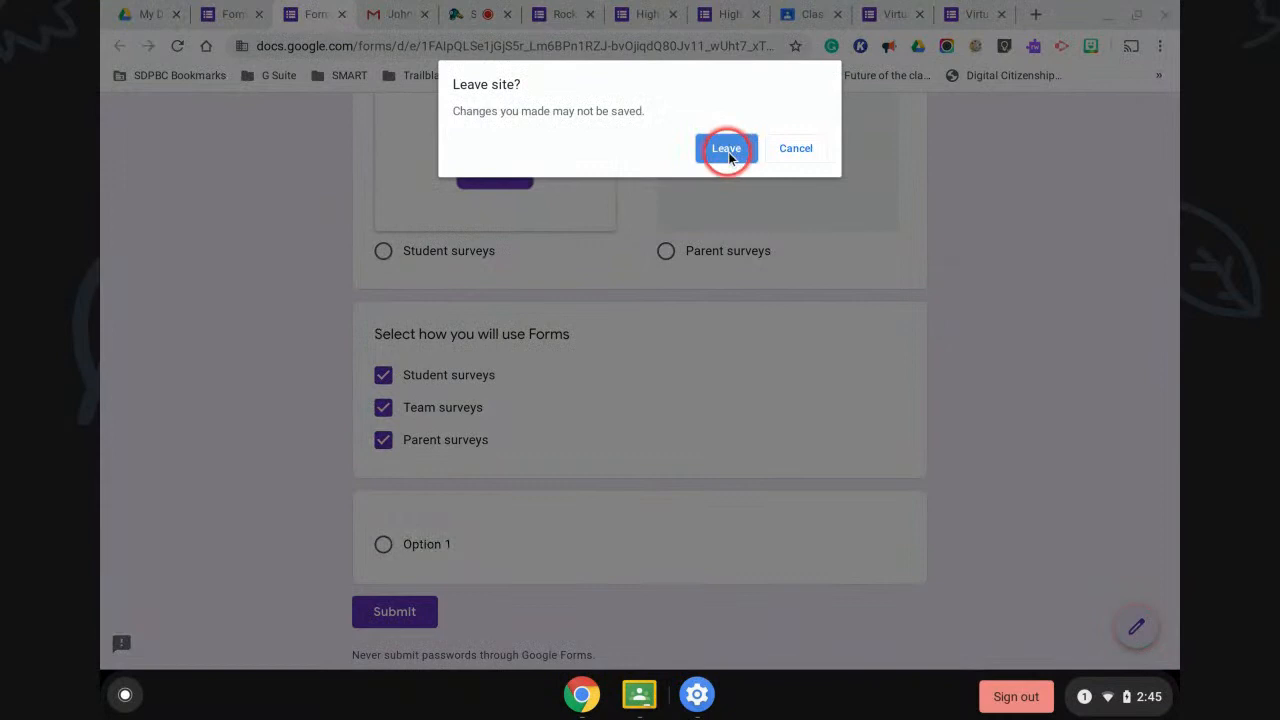
left_click(726, 148)
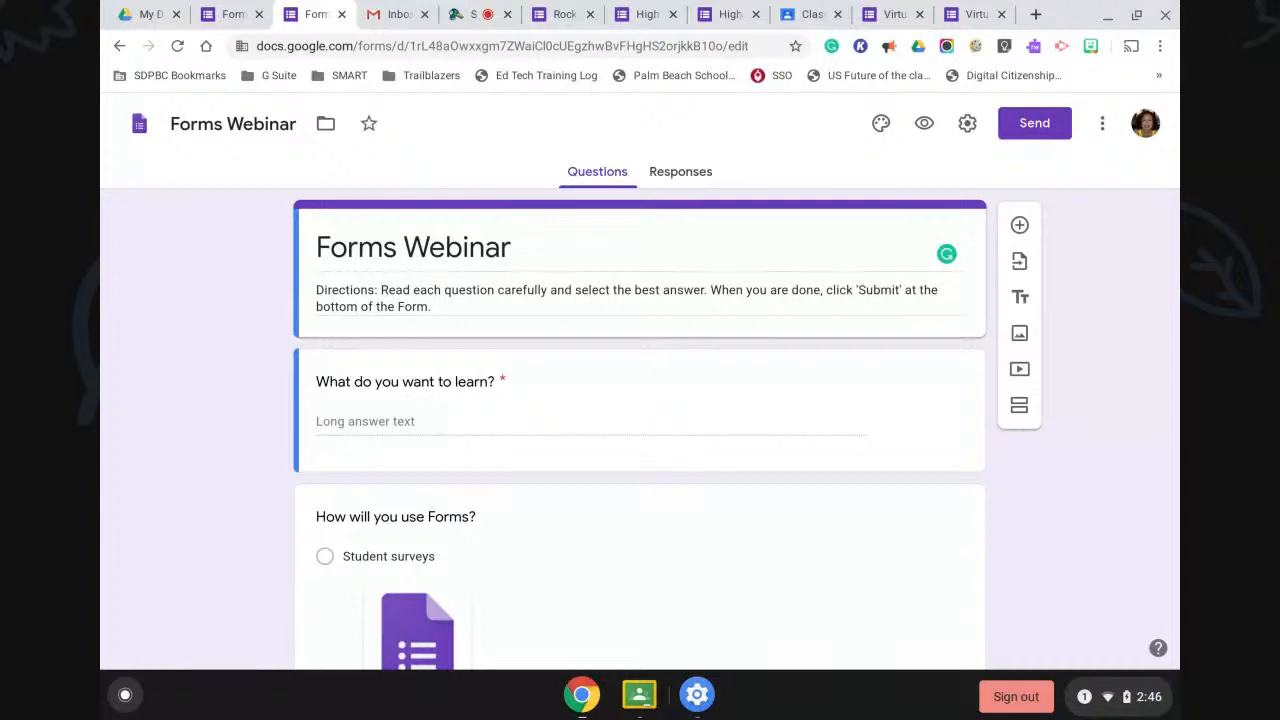
Turn the blank question into a dropdown titled 'Choose your name'.
scroll(1000, 497, "down", 5)
left_click(888, 553)
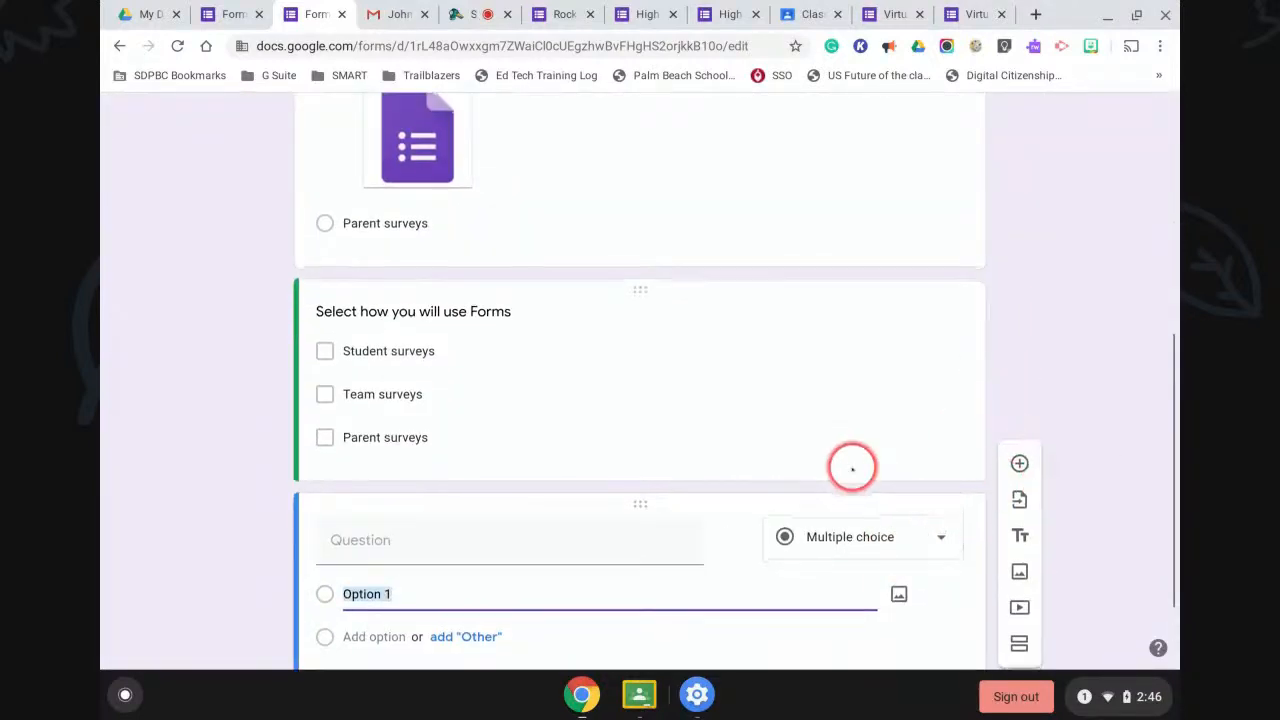
left_click(917, 451)
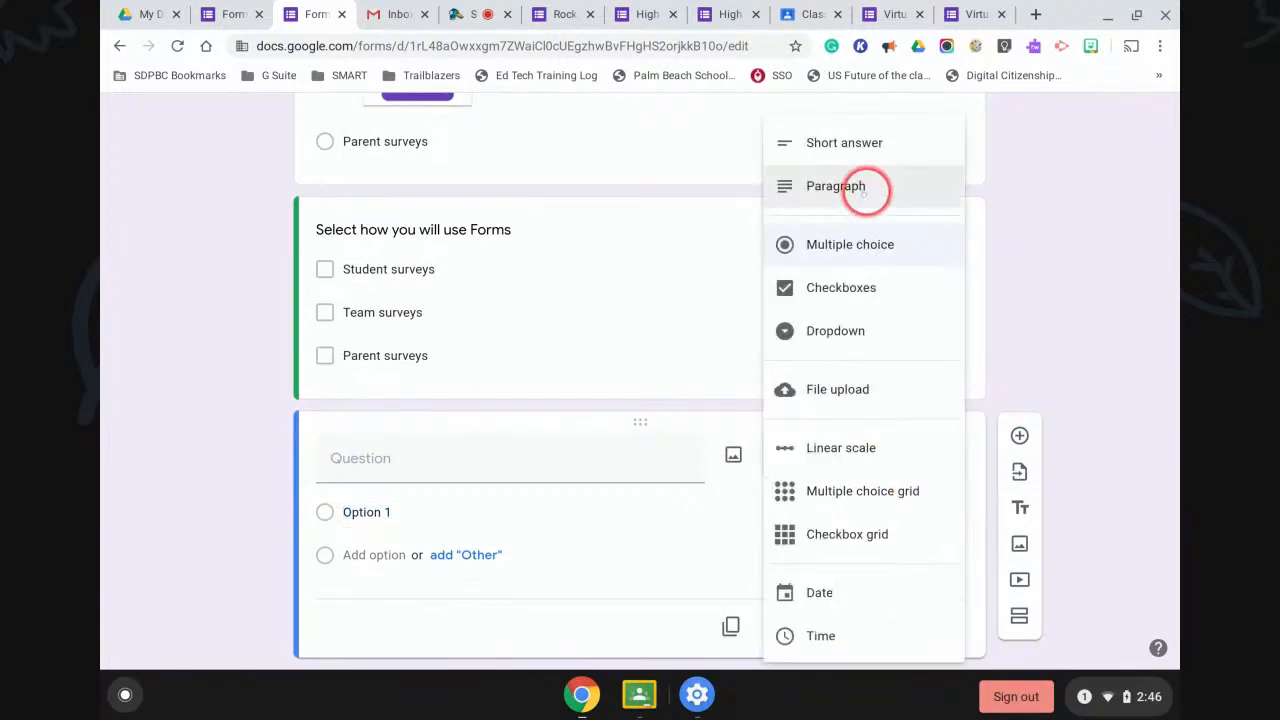
left_click(824, 330)
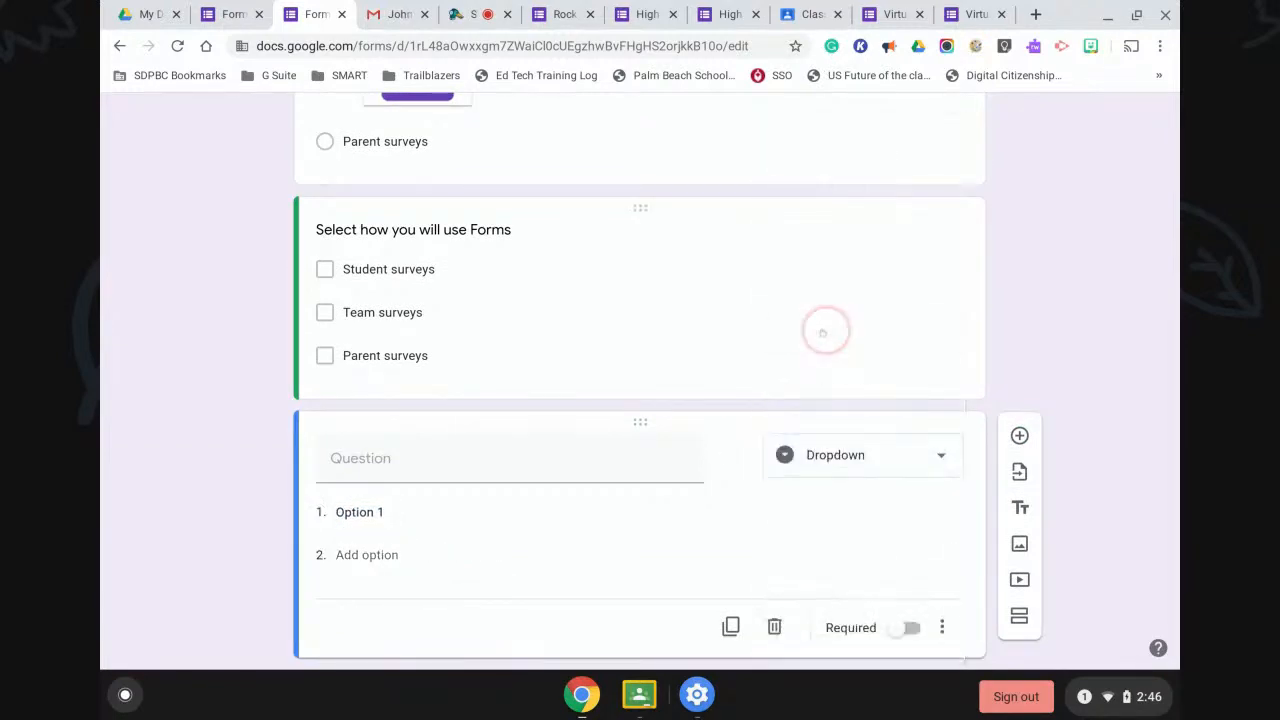
left_click(410, 456)
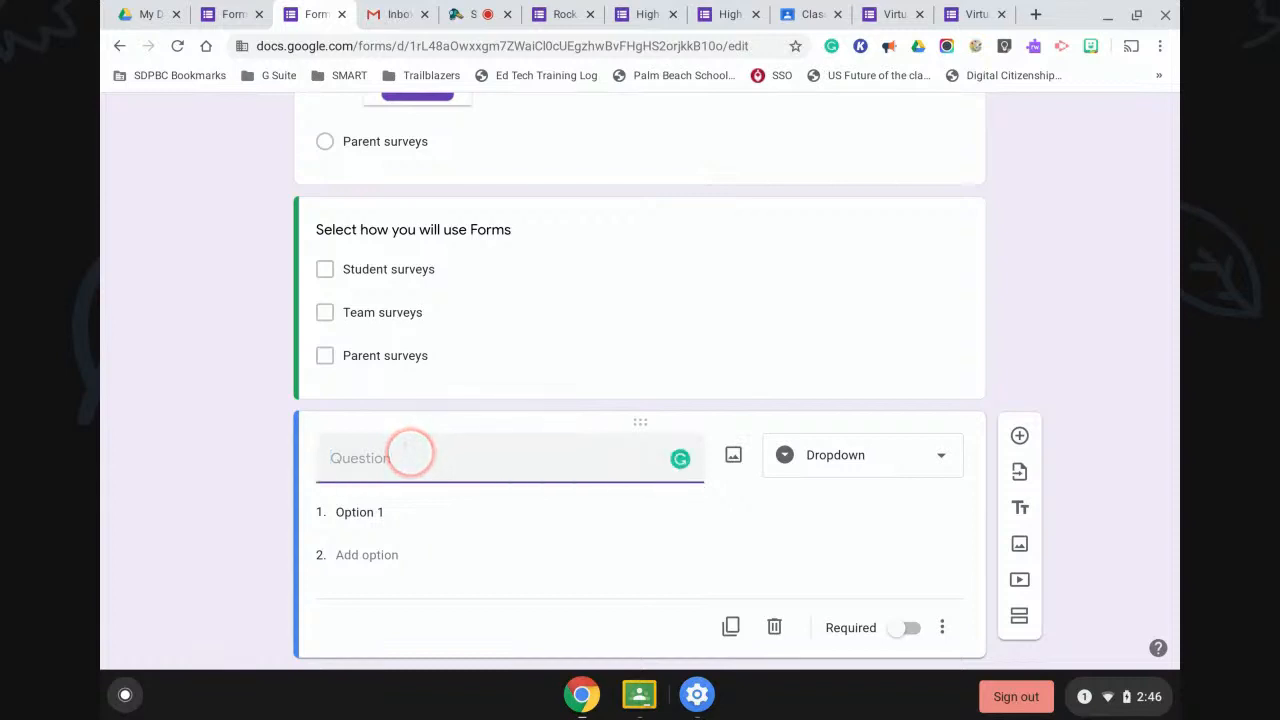
type("Choose your name")
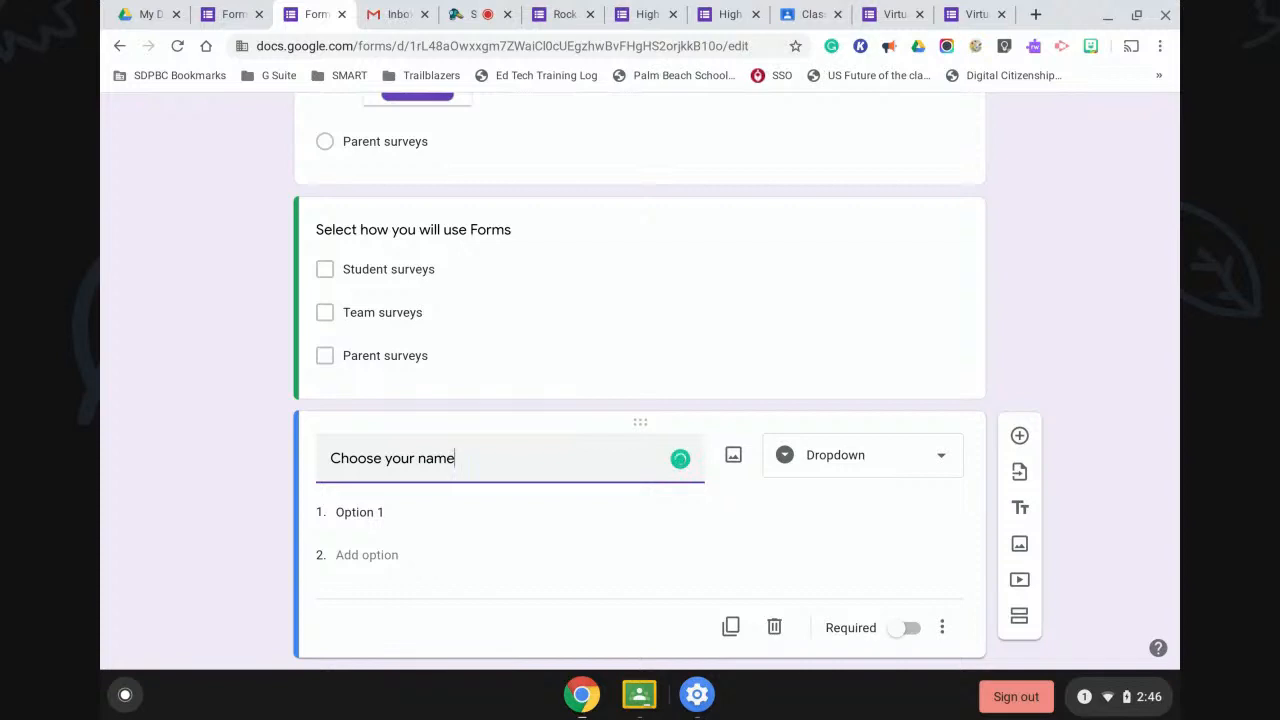
Enter two people's names as the dropdown's options.
left_click(356, 512)
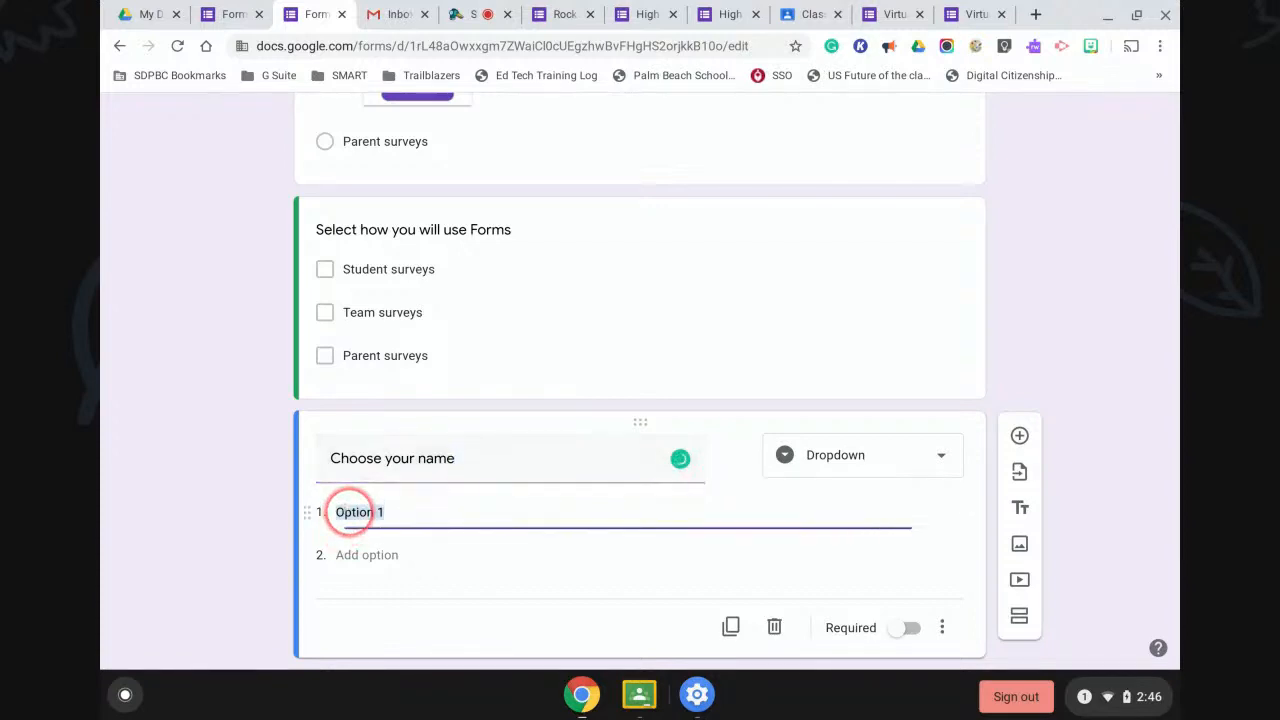
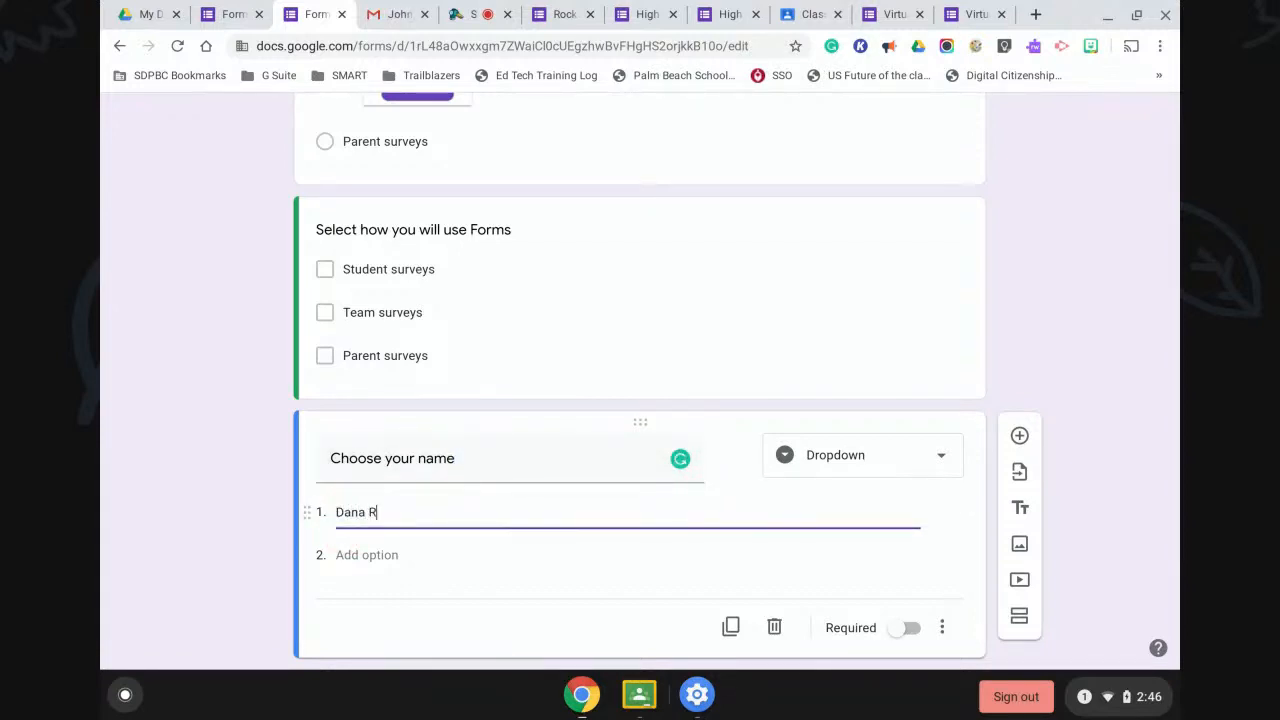
left_click(336, 553)
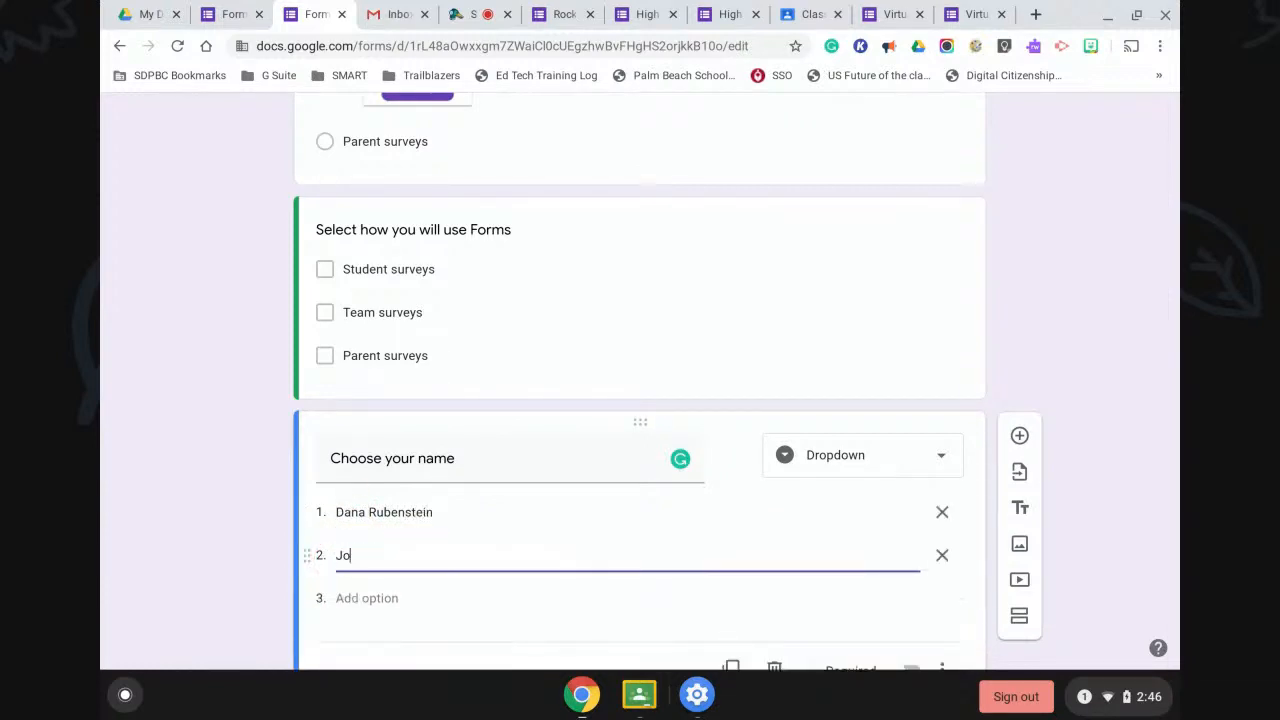
scroll(1099, 541, "down", 1)
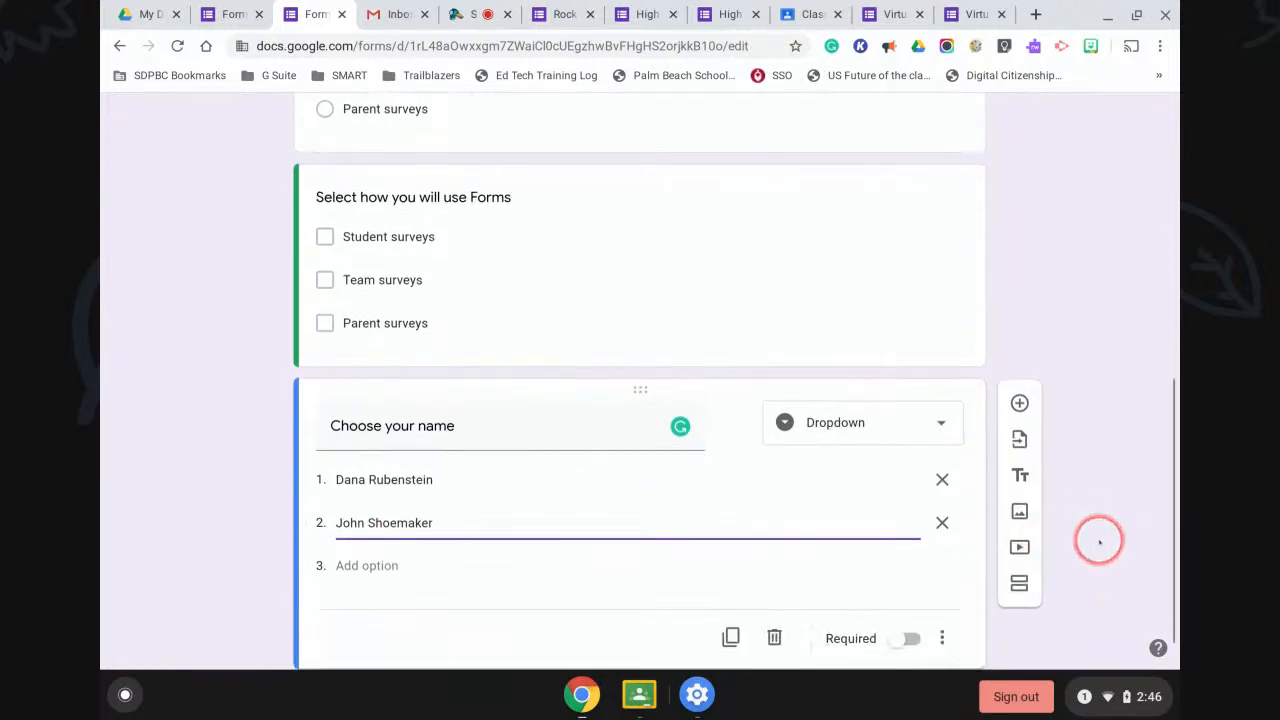
scroll(1099, 541, "down", 1)
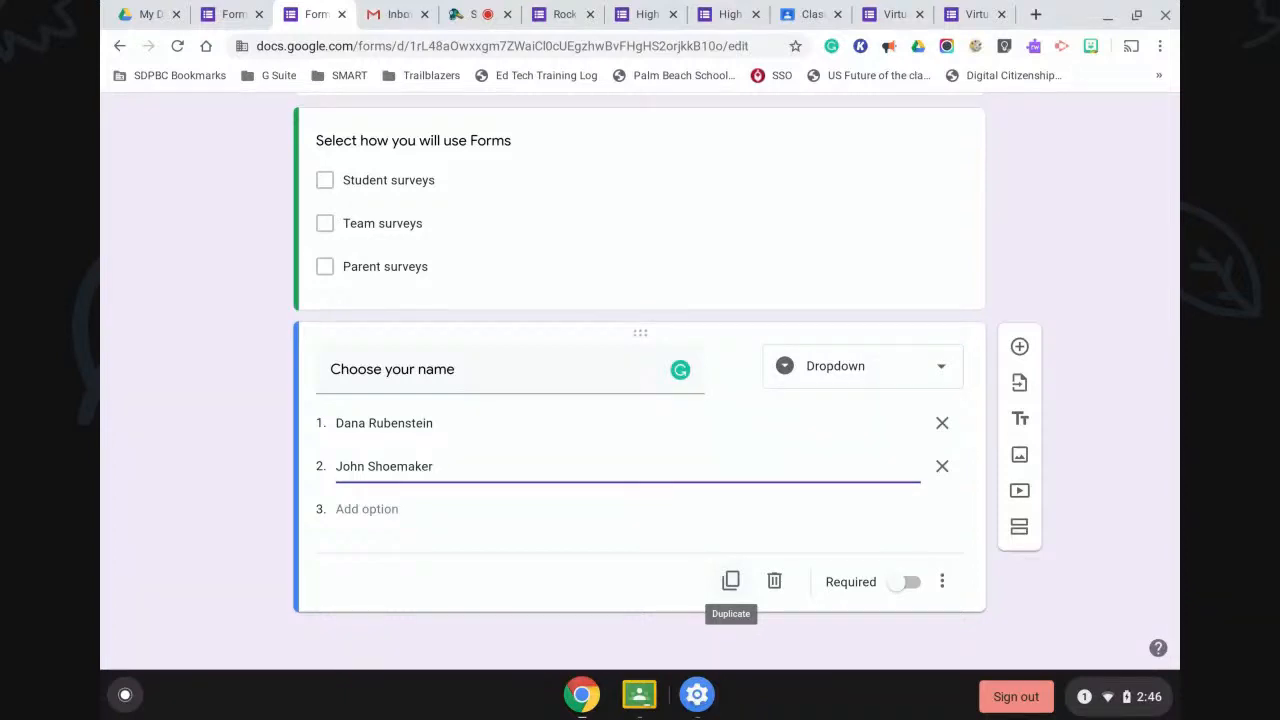
scroll(557, 400, "up", 3)
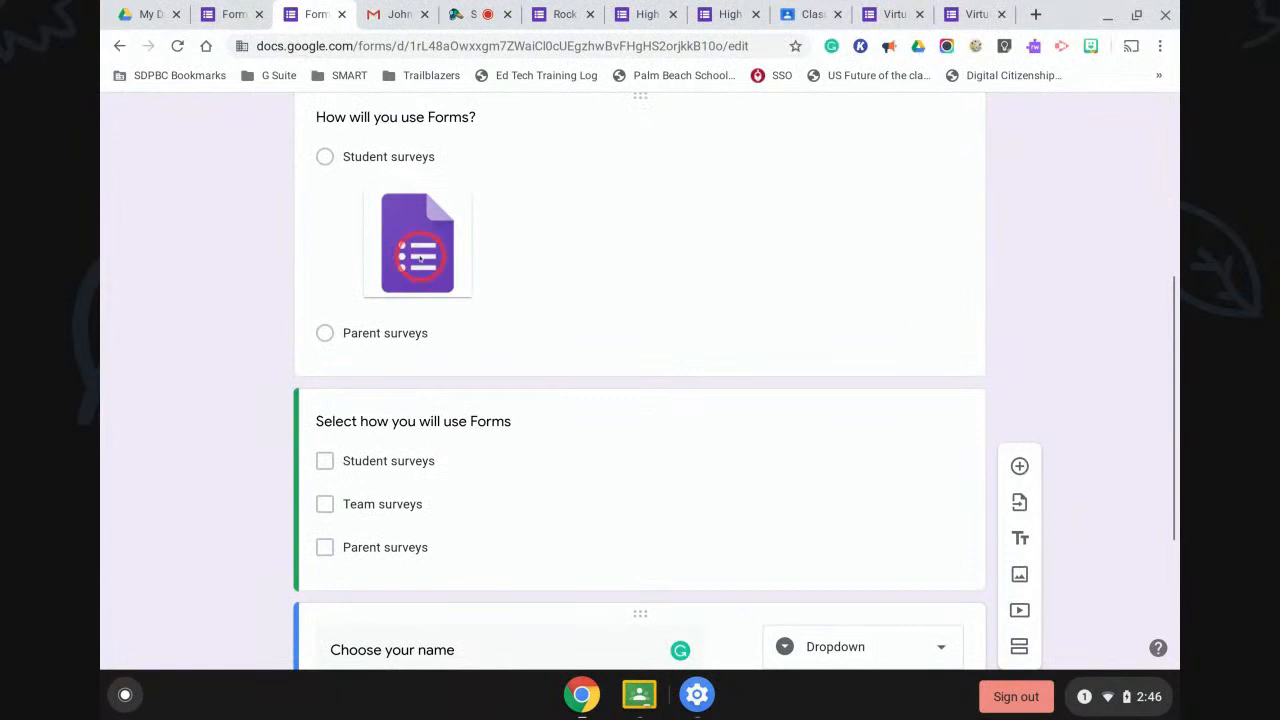
Add a yellow smiley from a 'happy face' image search to the Parent surveys option.
left_click(419, 258)
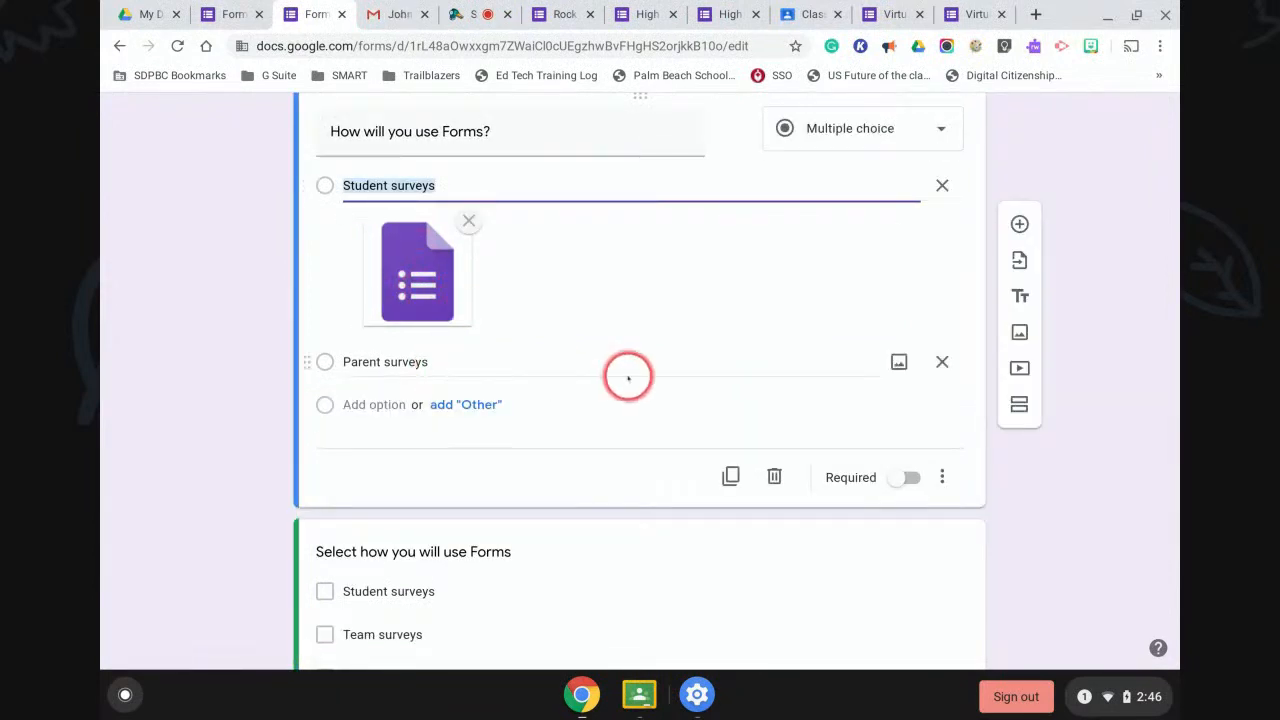
left_click(898, 362)
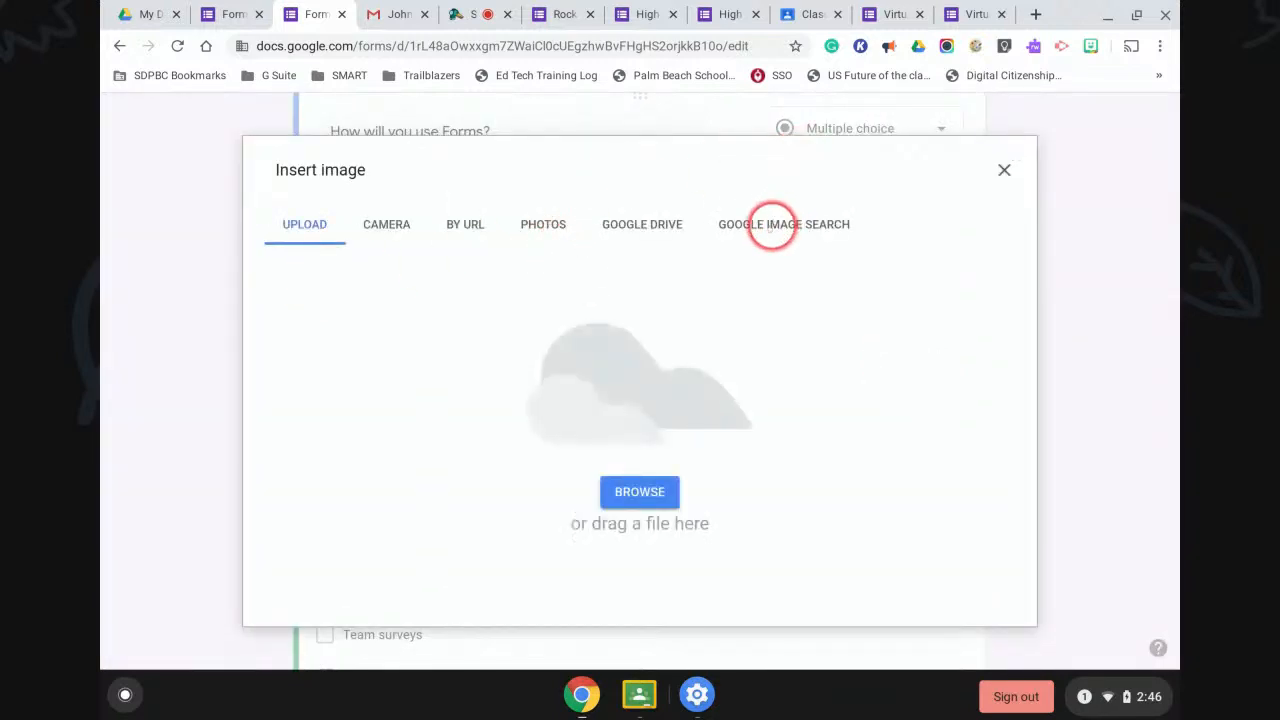
left_click(769, 223)
left_click(571, 159)
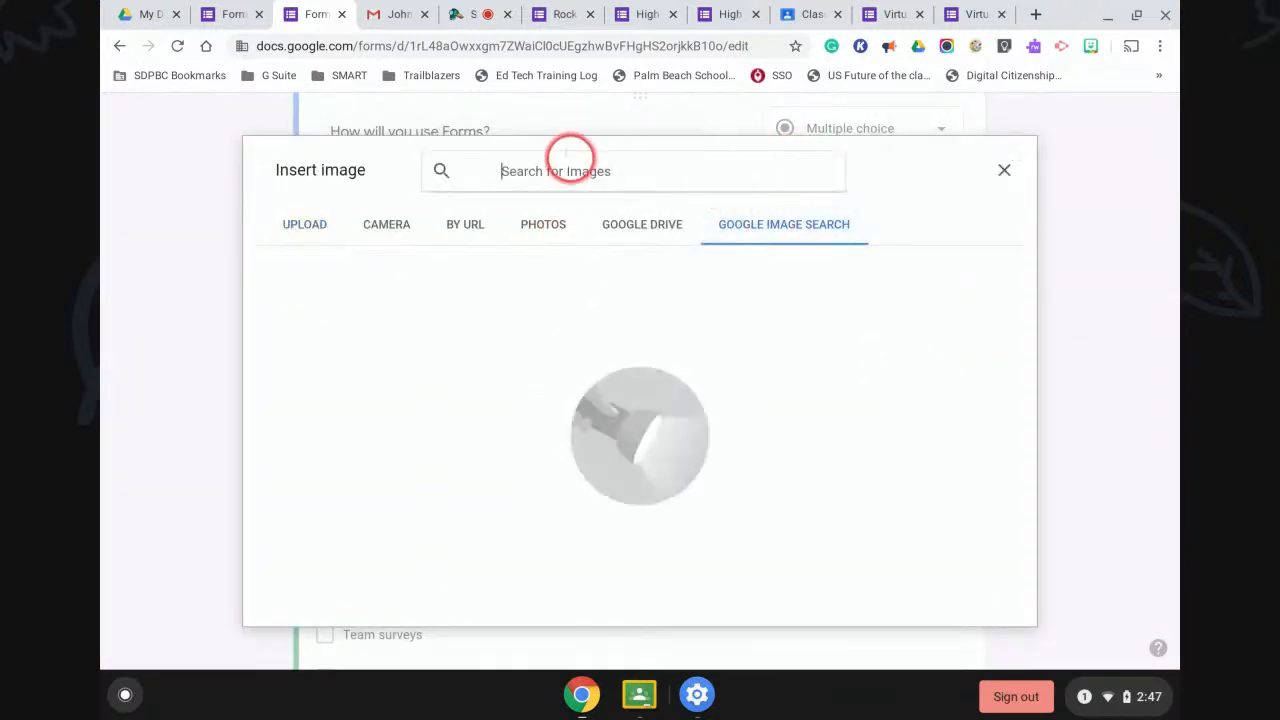
type("happy face")
key("Return")
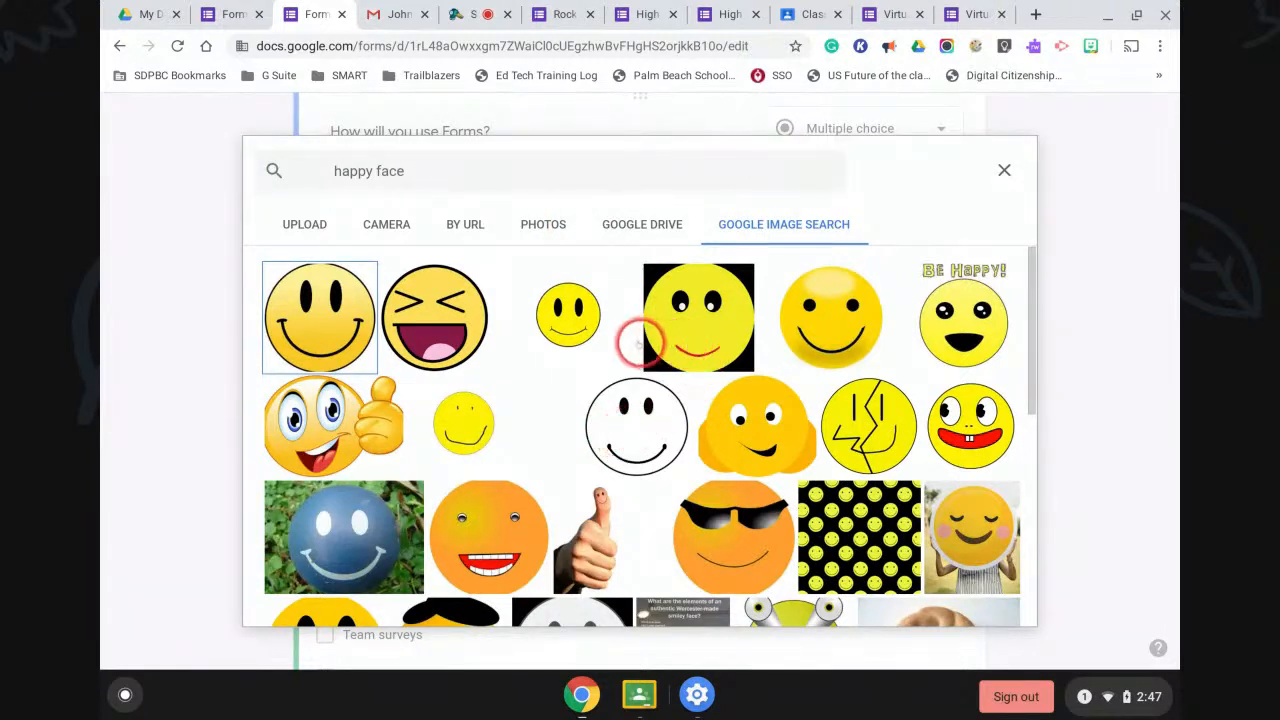
left_click(325, 329)
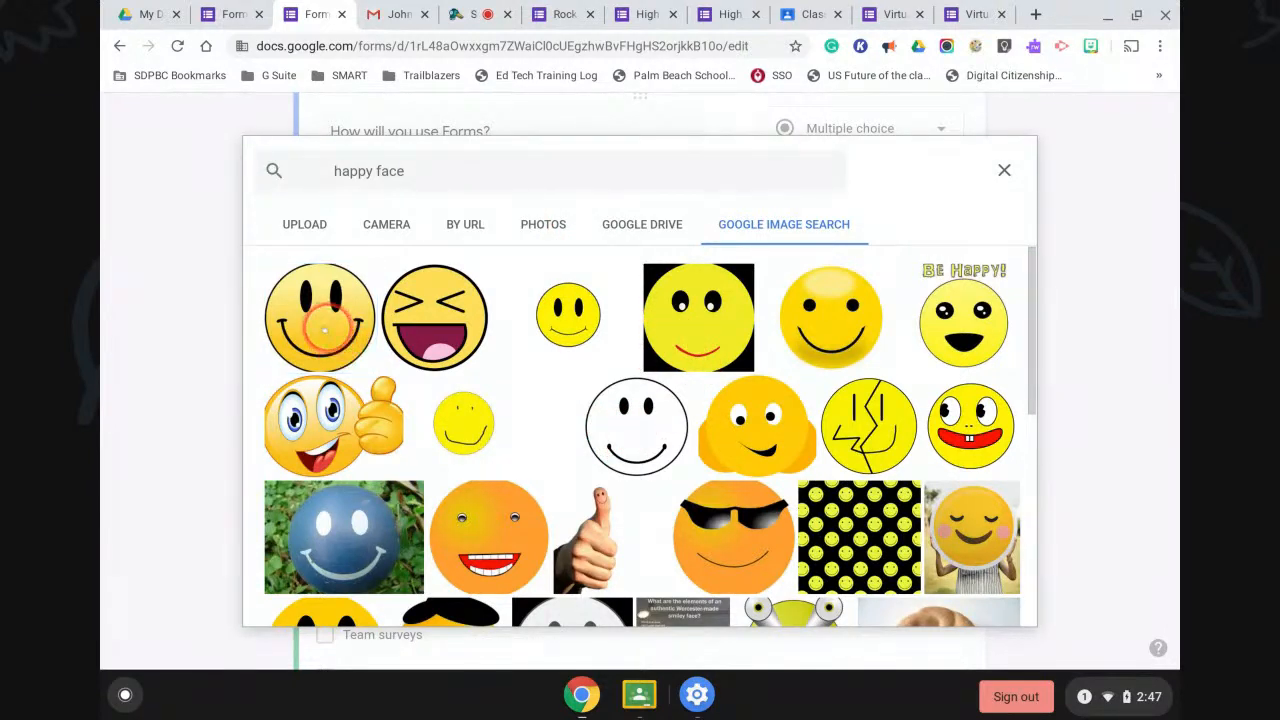
left_click(325, 329)
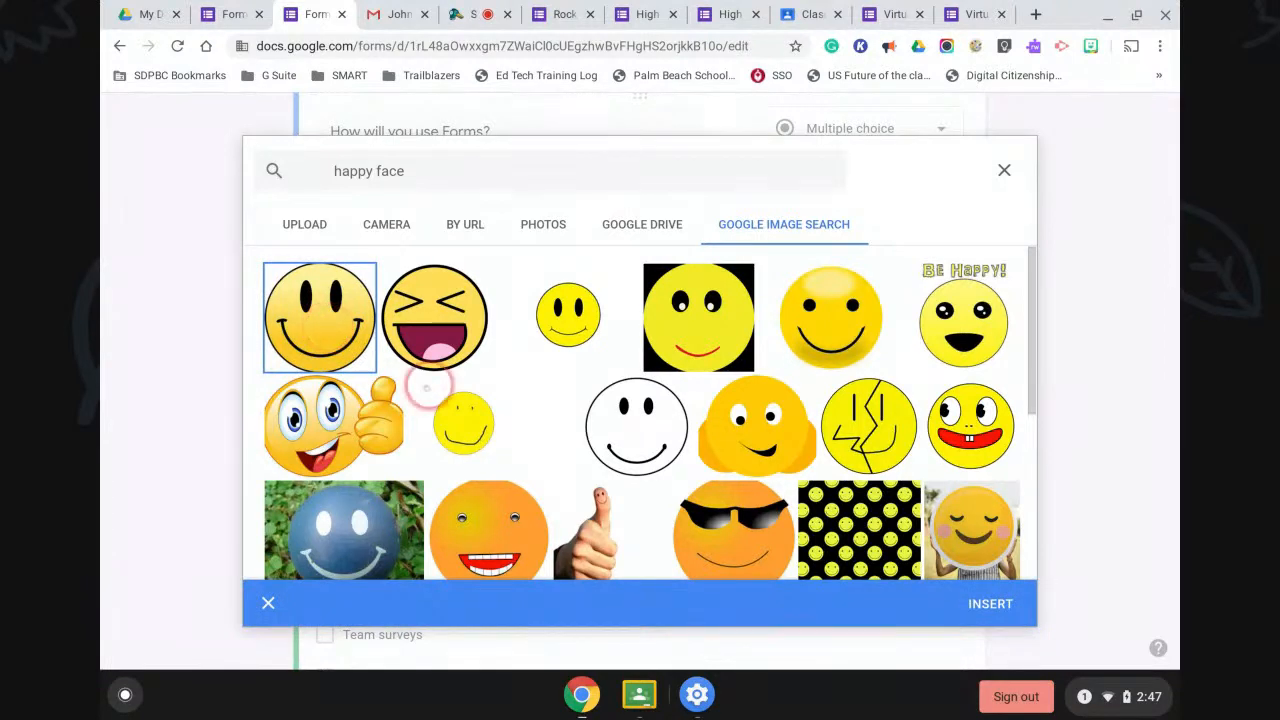
left_click(988, 603)
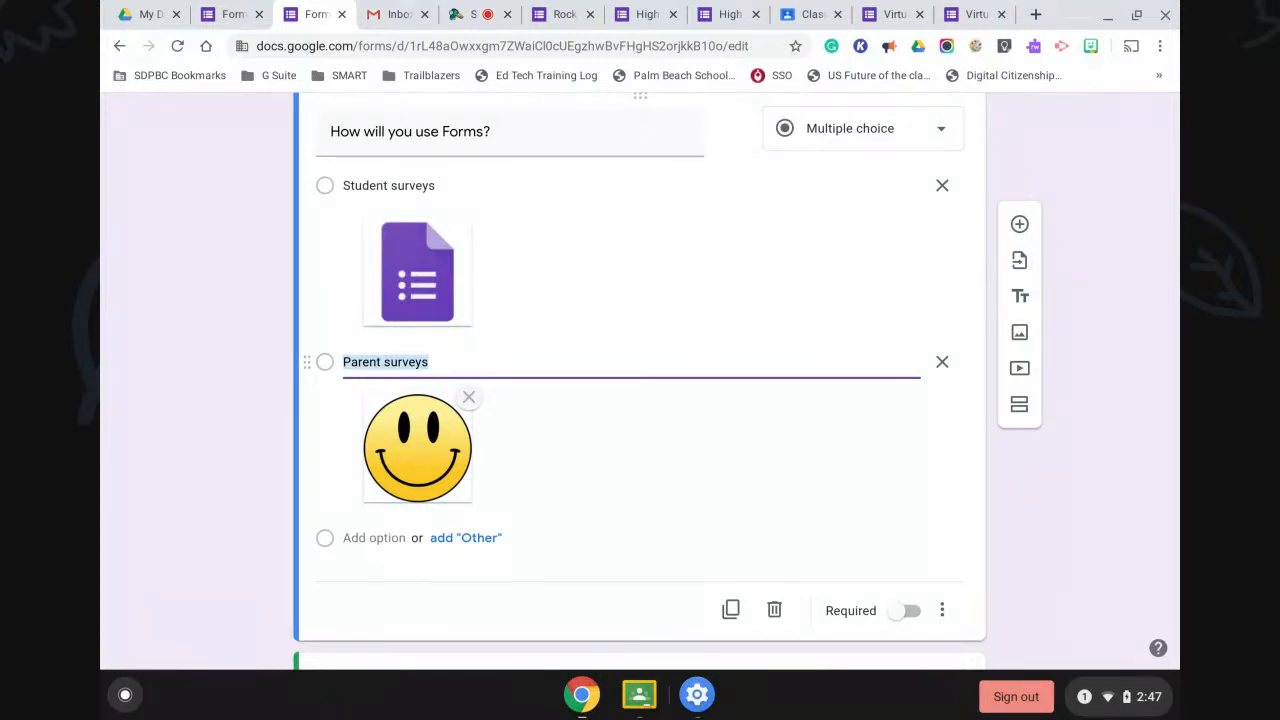
scroll(750, 477, "down", 5)
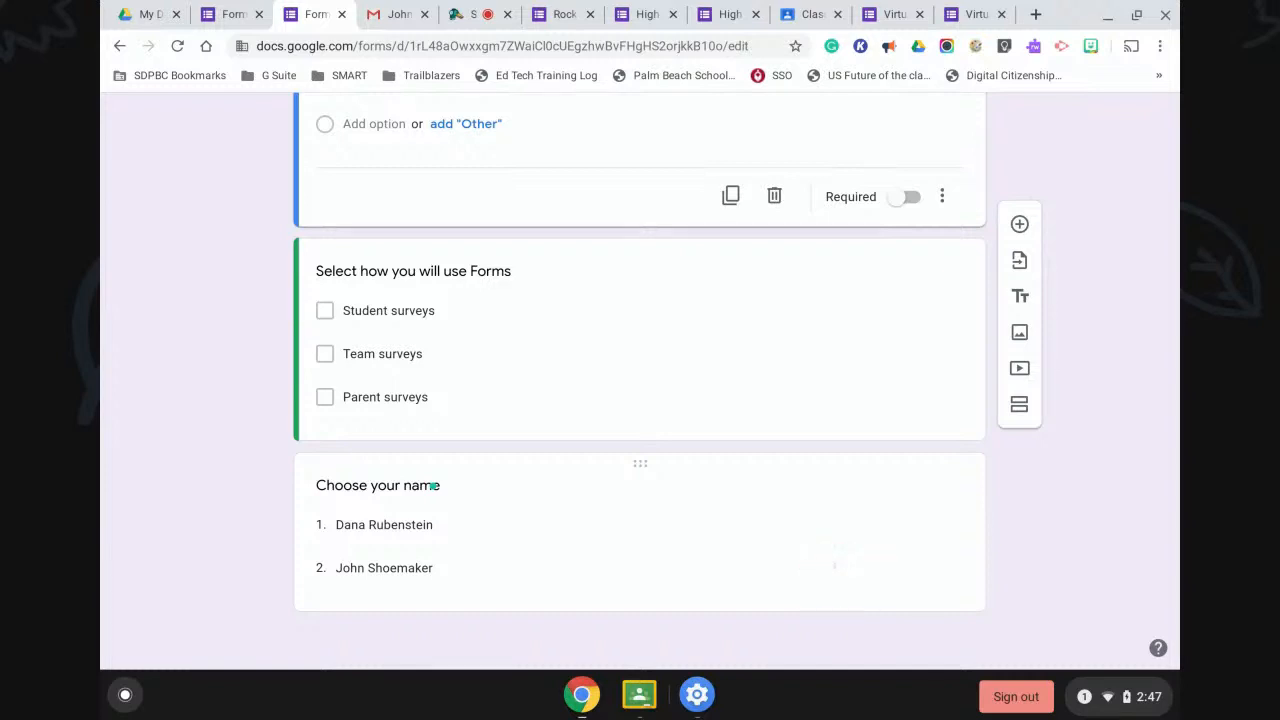
Add a file upload question after 'Choose your name', accepting the Drive uploads notice.
left_click(842, 574)
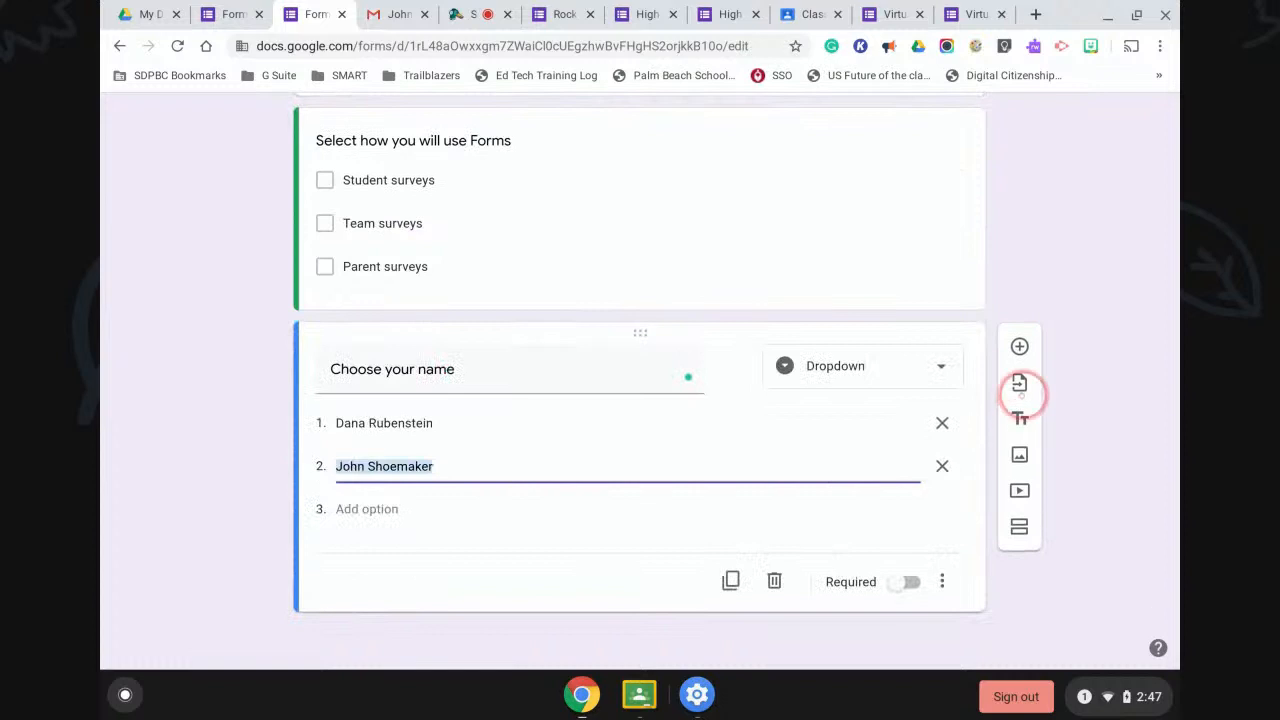
left_click(1015, 345)
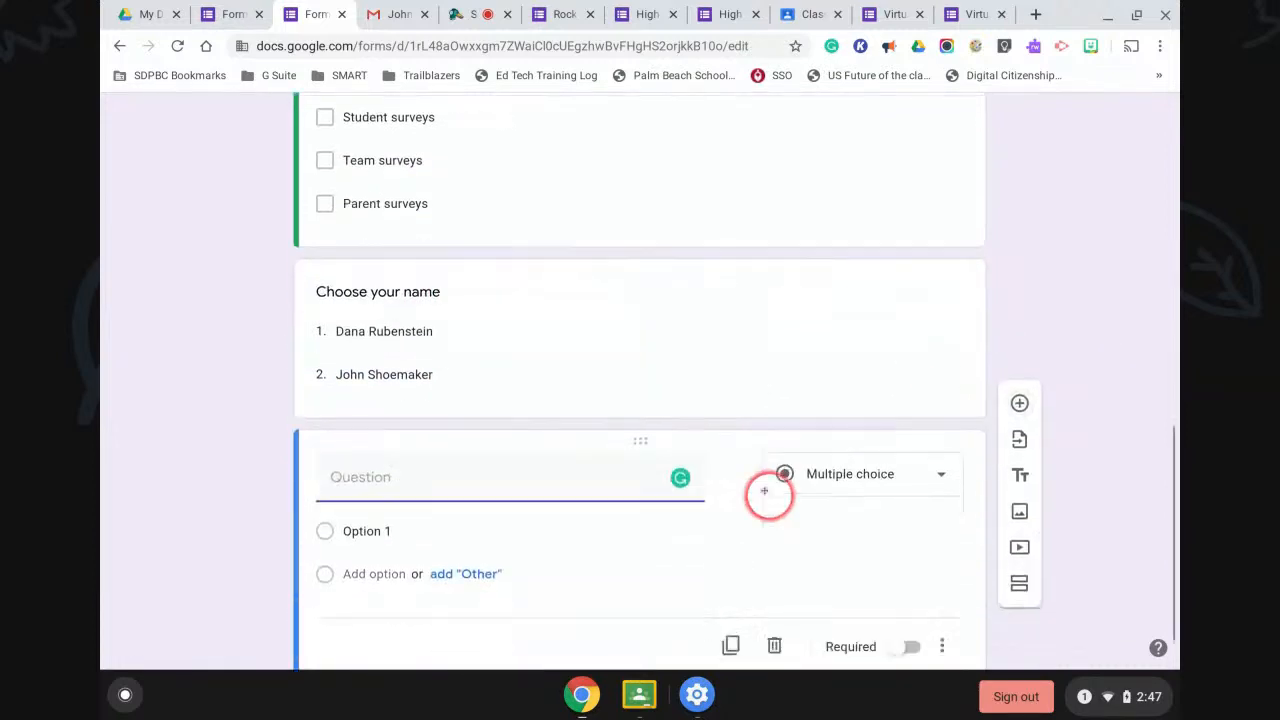
left_click(862, 408)
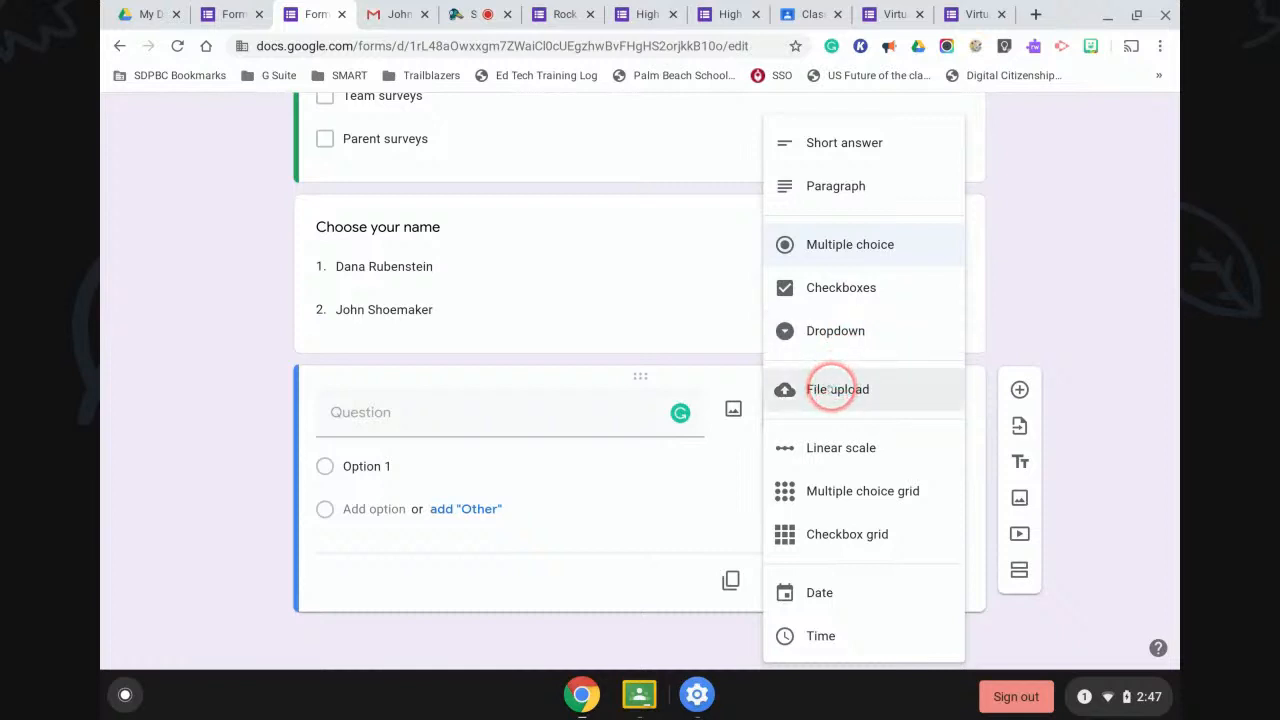
left_click(834, 385)
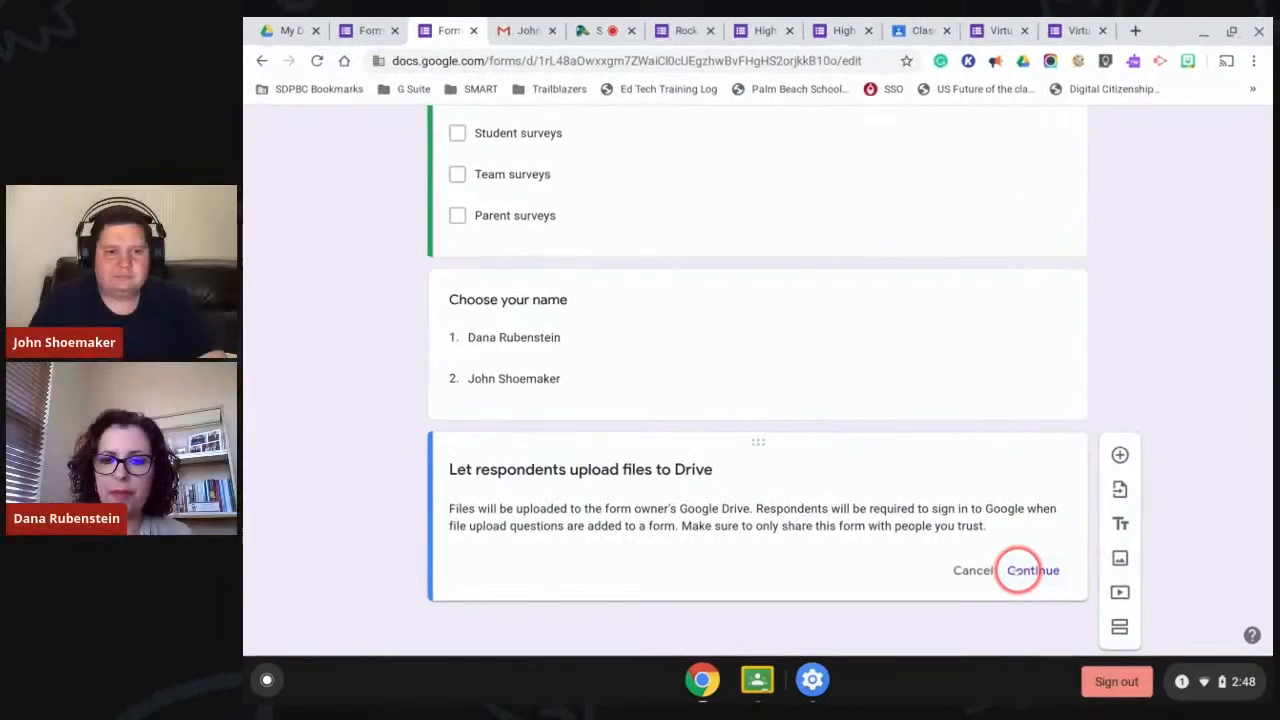
left_click(910, 580)
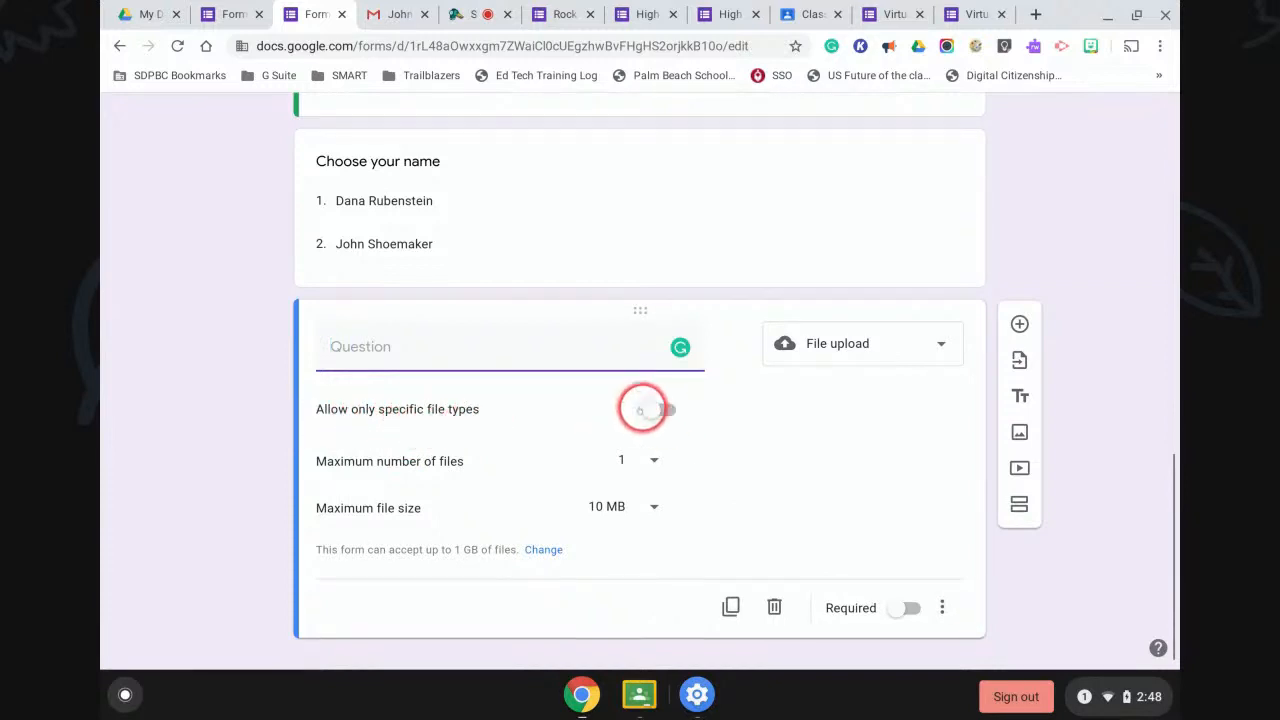
Allow any file type, up to 5 files of at most 1 GB each.
left_click(617, 411)
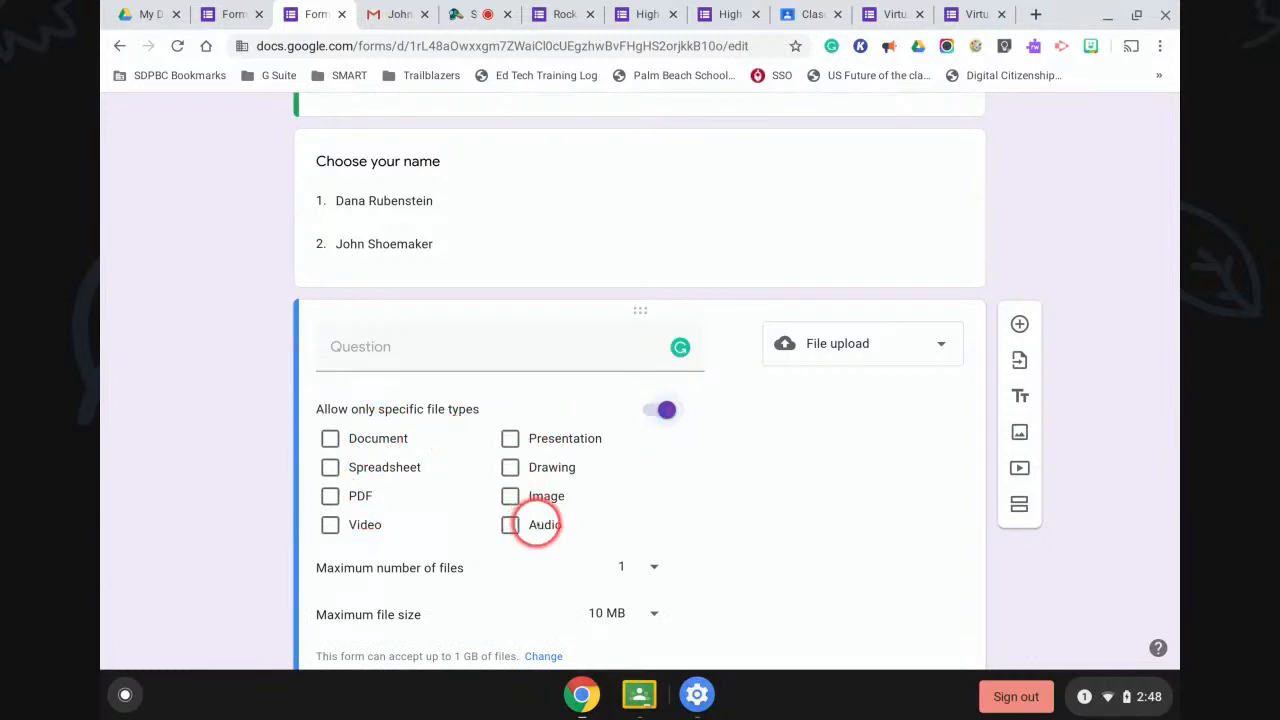
left_click(666, 410)
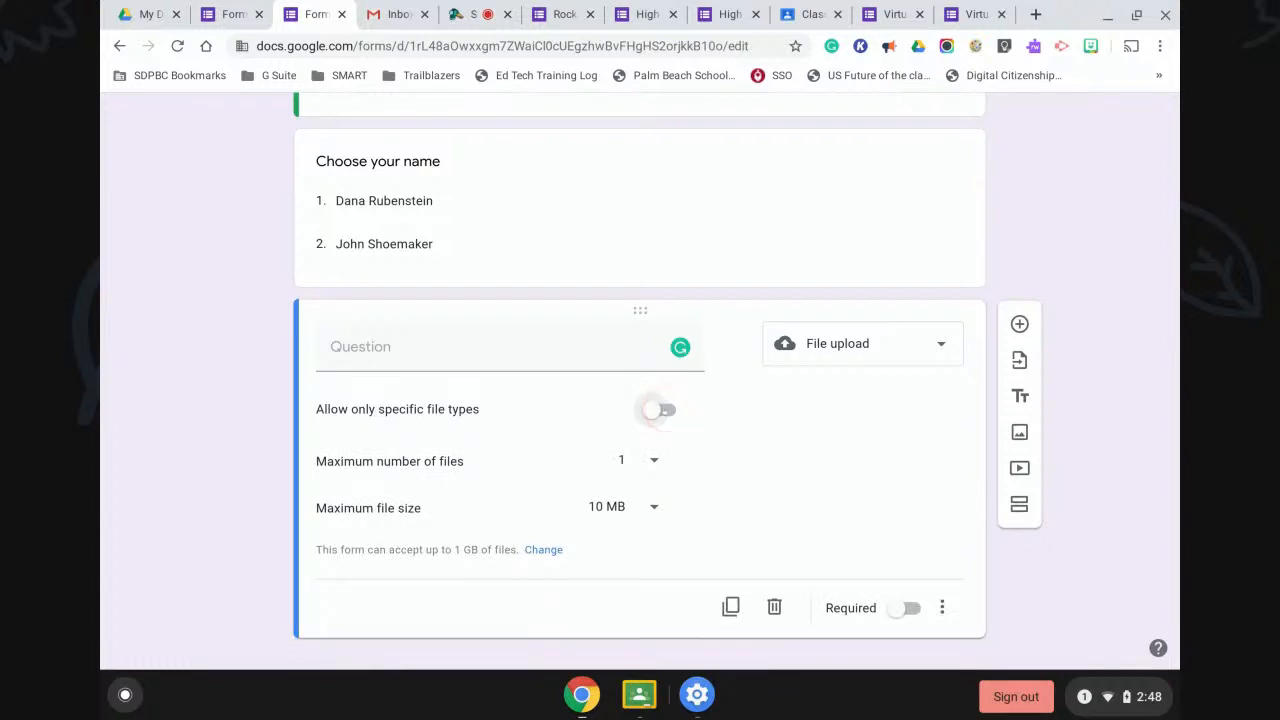
left_click(653, 461)
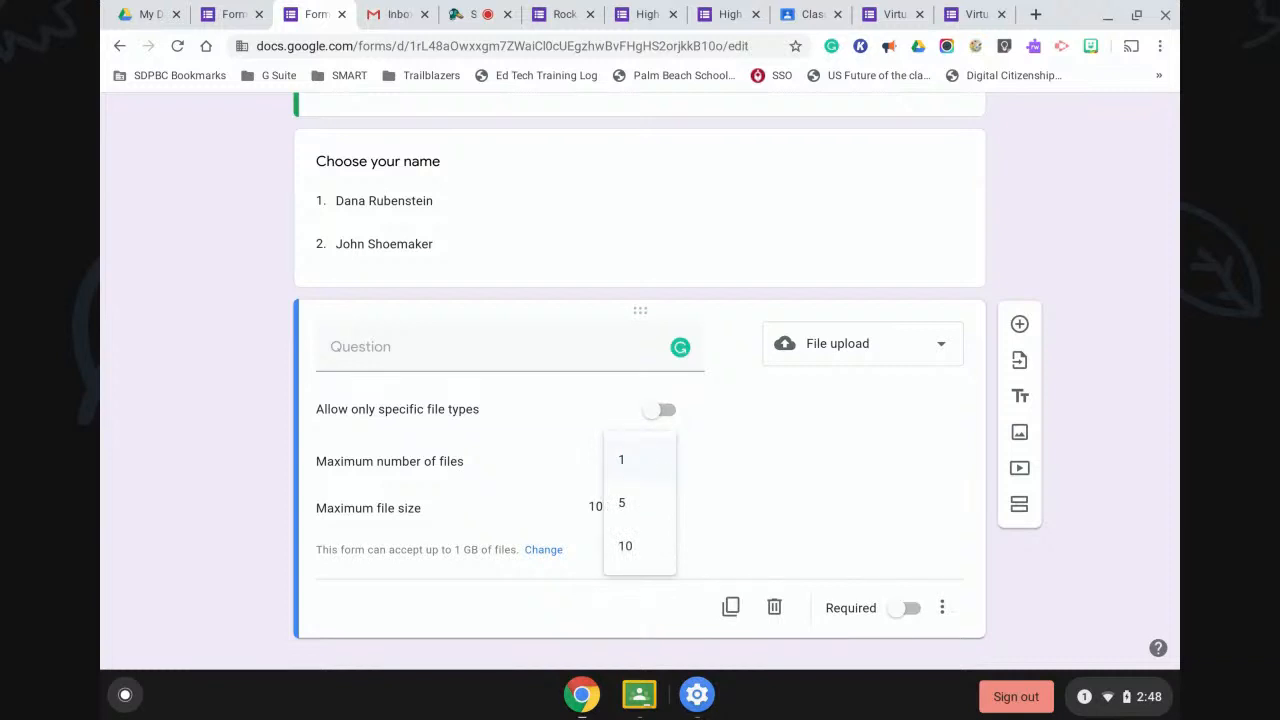
left_click(622, 502)
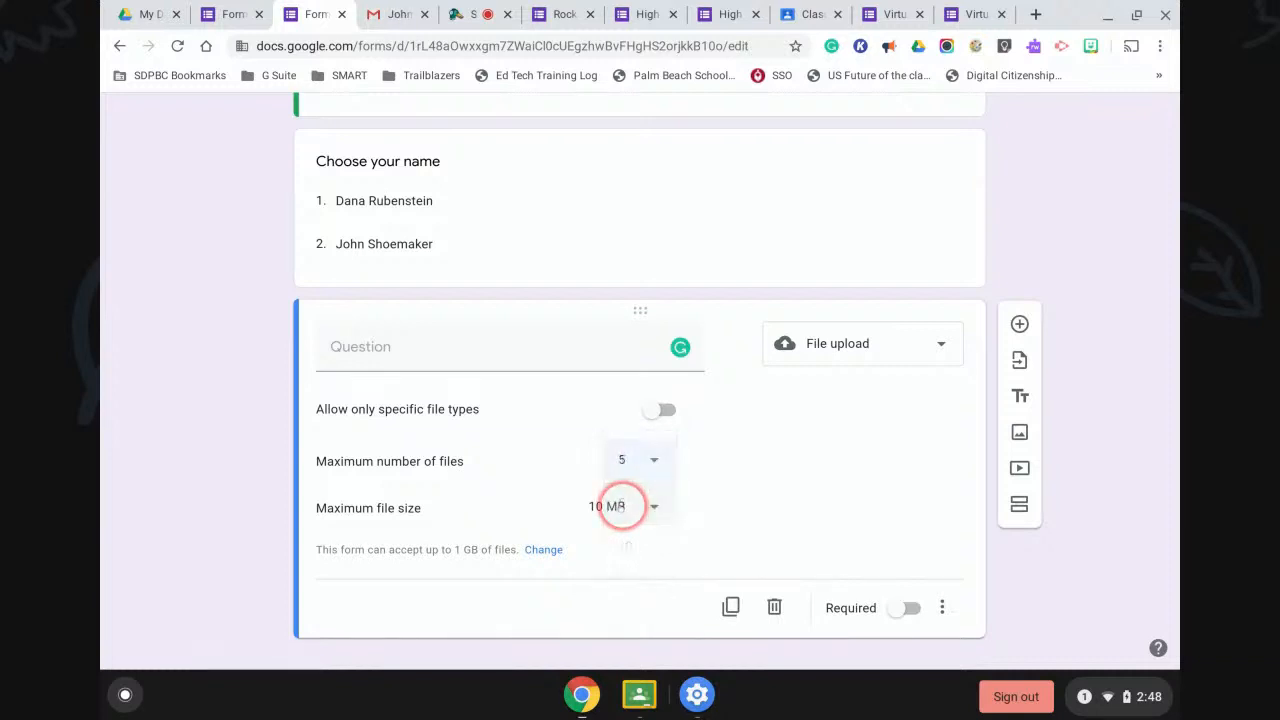
left_click(655, 483)
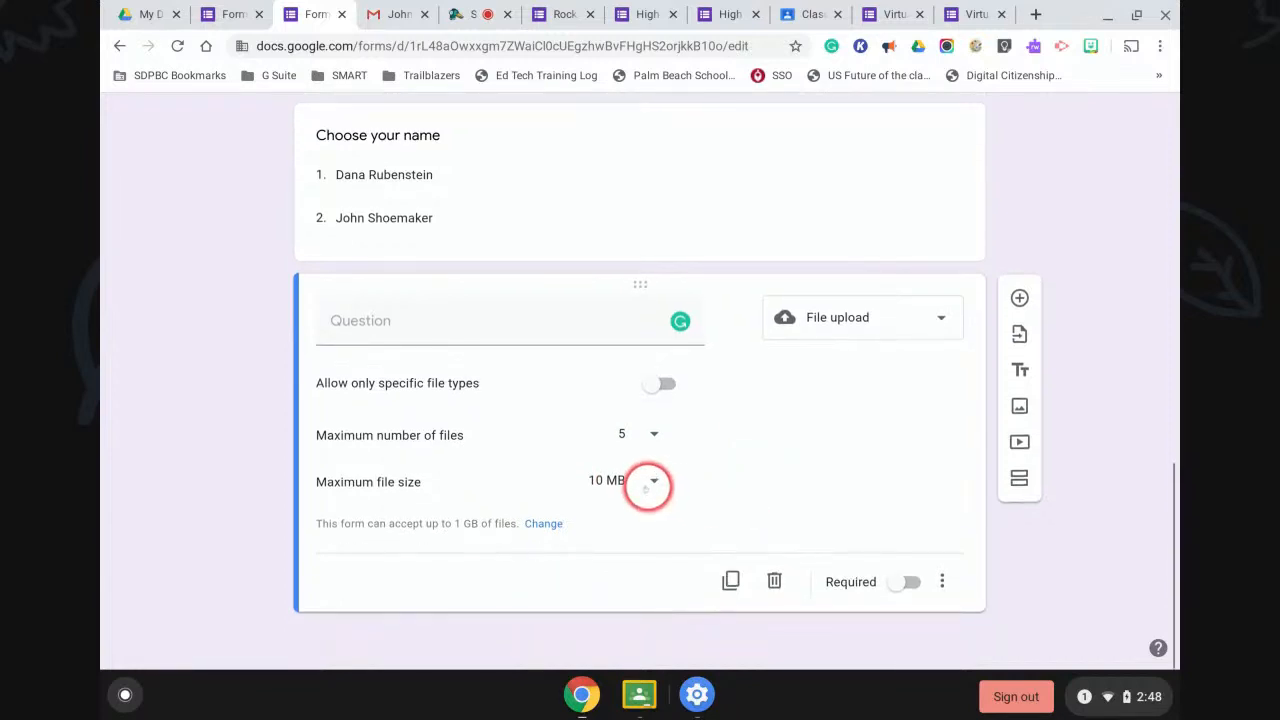
left_click(753, 472)
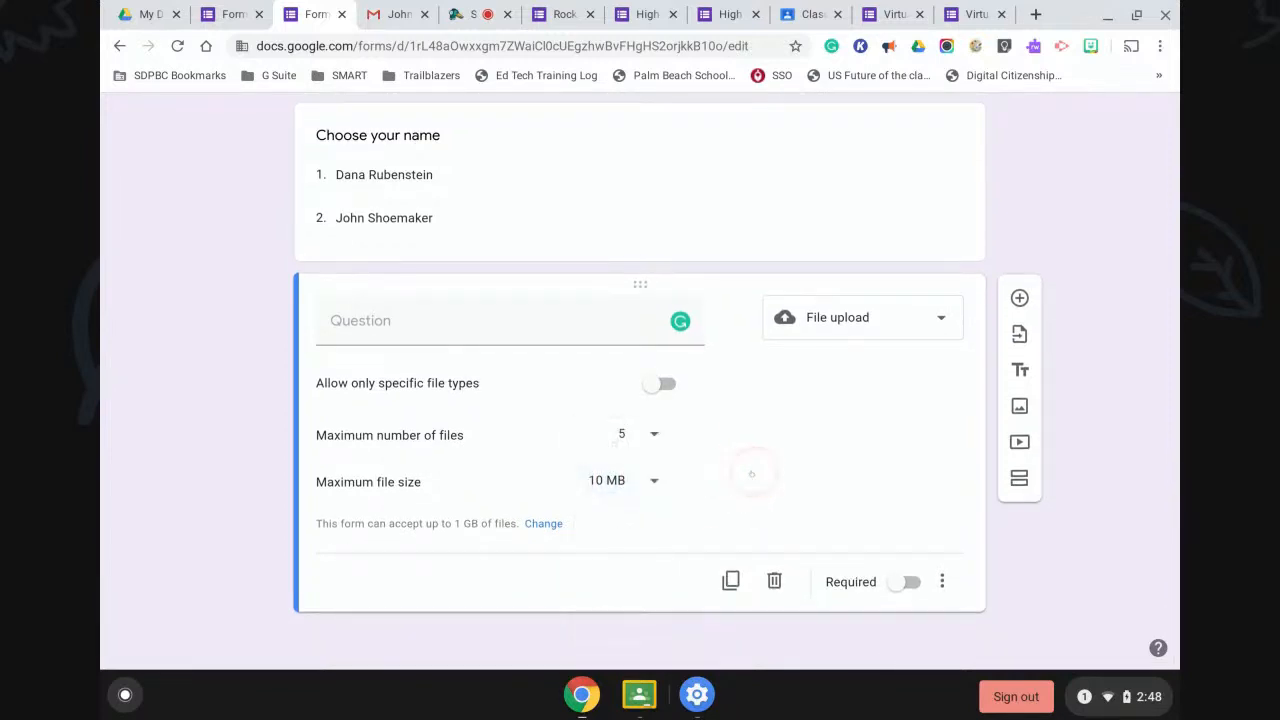
left_click(645, 483)
left_click(636, 570)
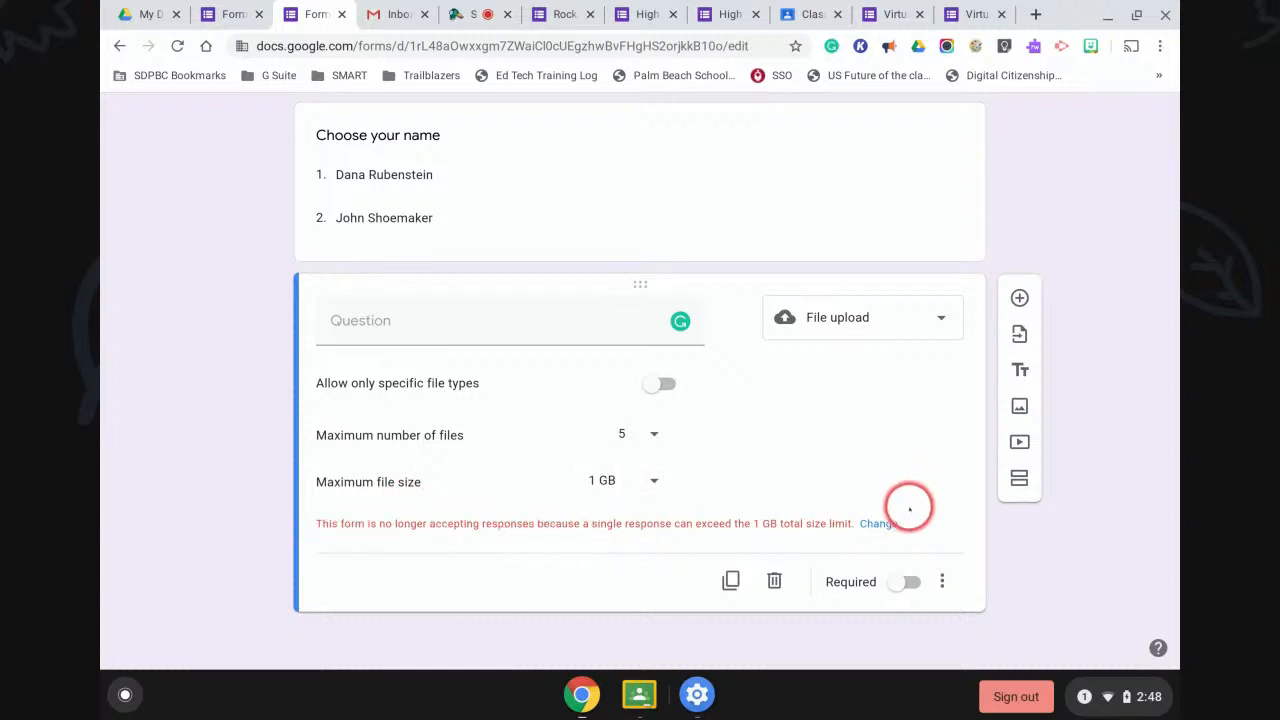
Raise the form's total upload limit to 1 TB and add a new question after the upload question.
left_click(880, 522)
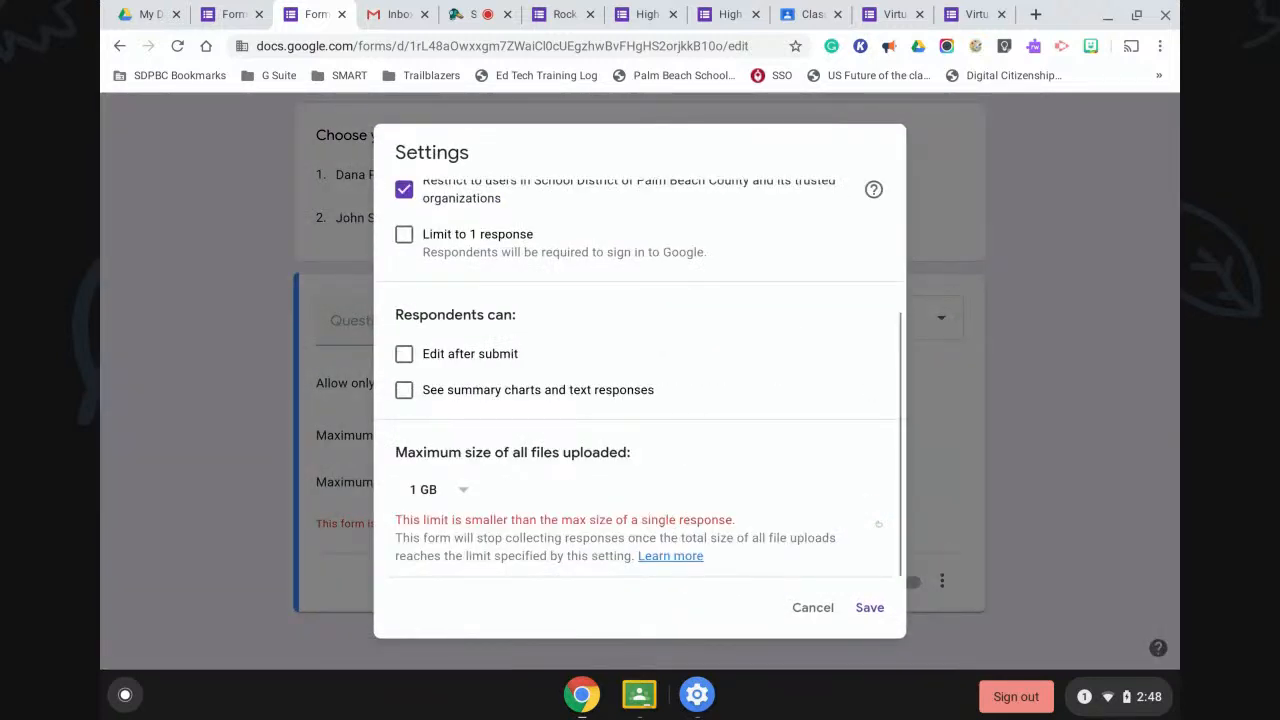
left_click(463, 489)
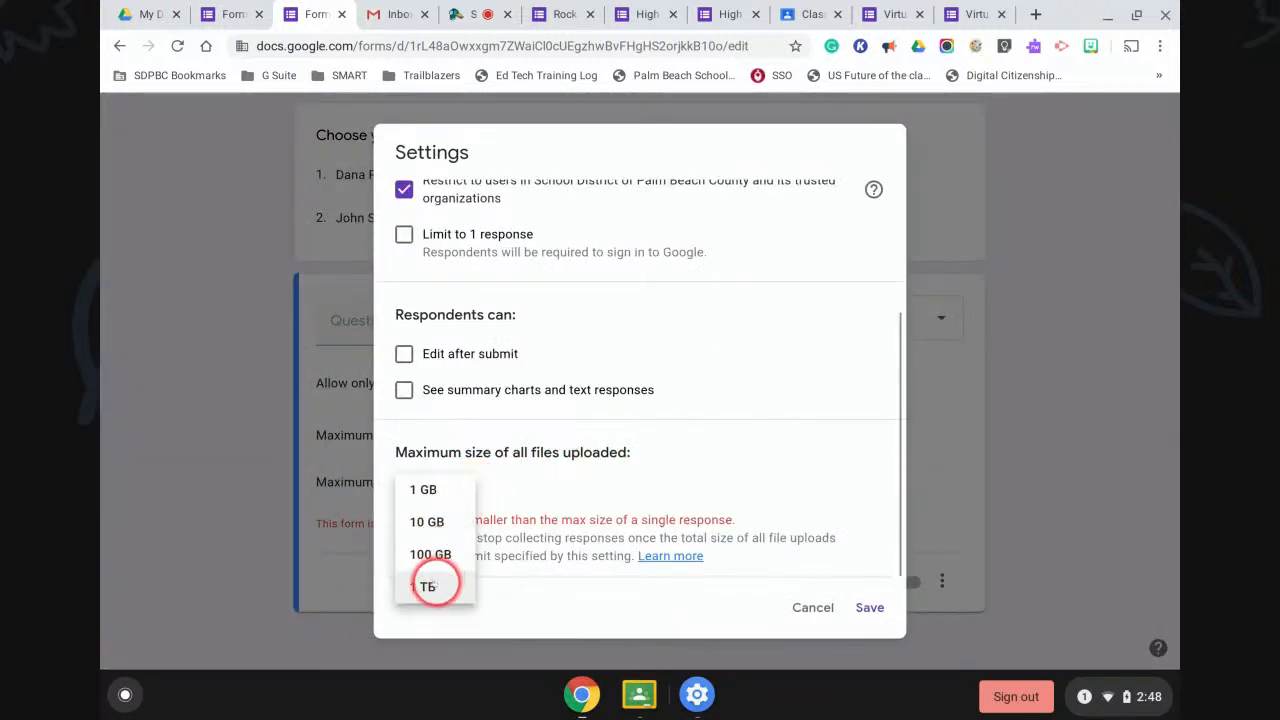
left_click(429, 586)
left_click(869, 606)
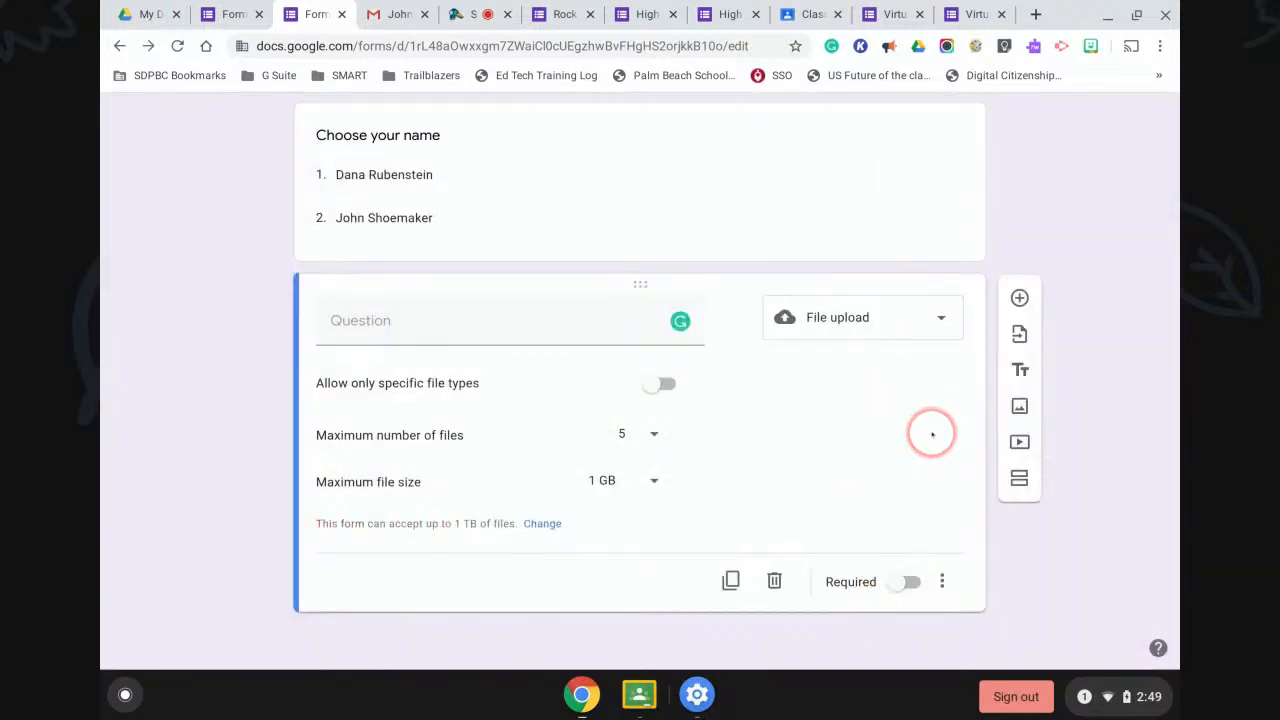
left_click(1019, 297)
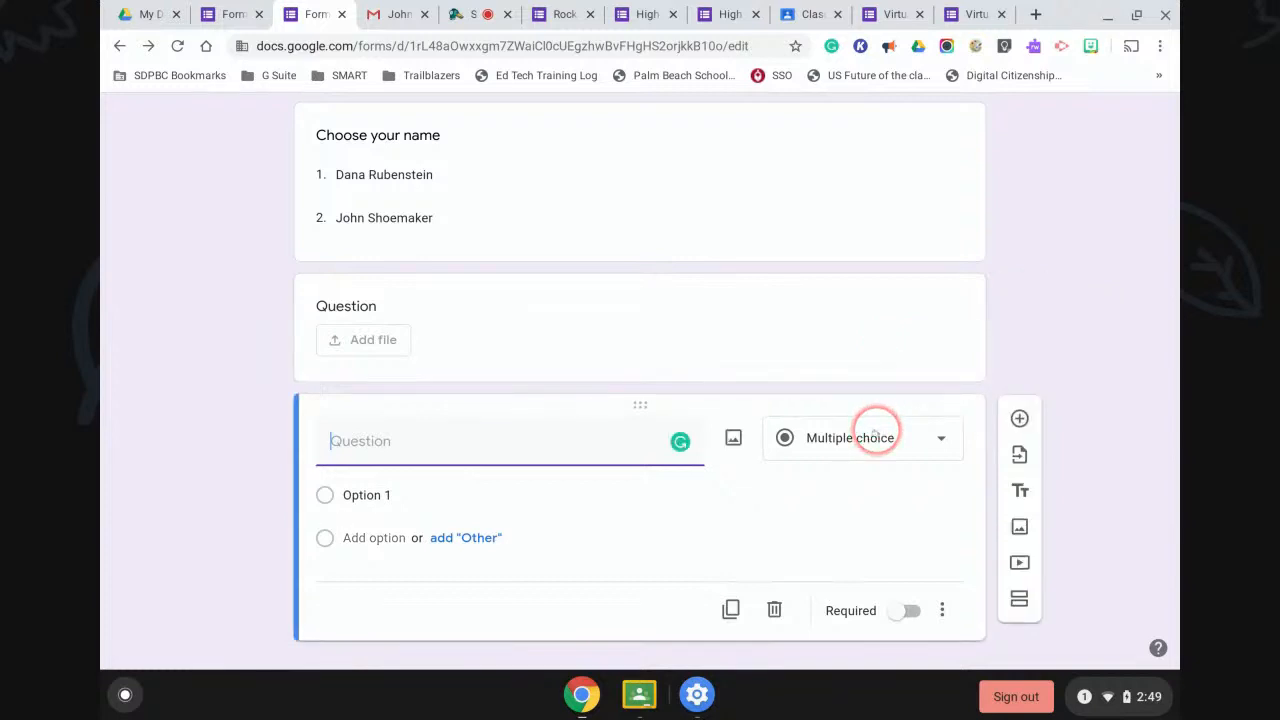
left_click(875, 435)
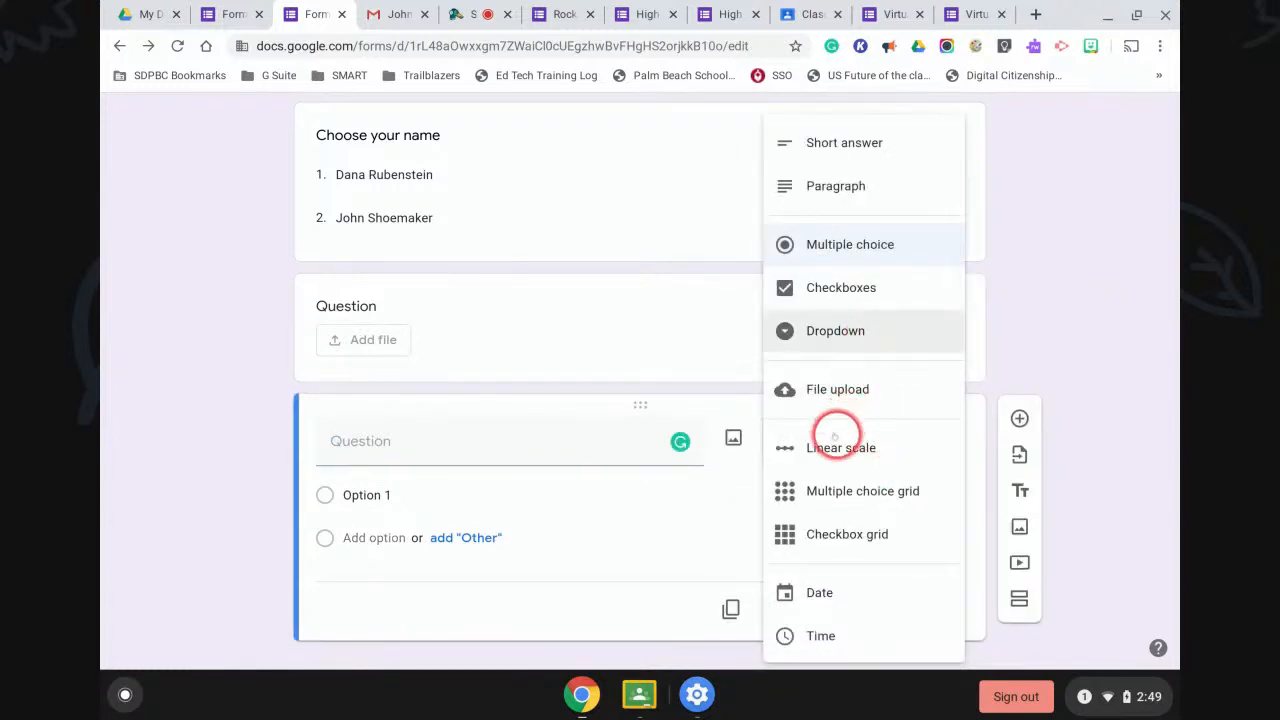
Make the question a 1-to-10 linear scale titled 'On a scale of 1-10,...'.
left_click(834, 440)
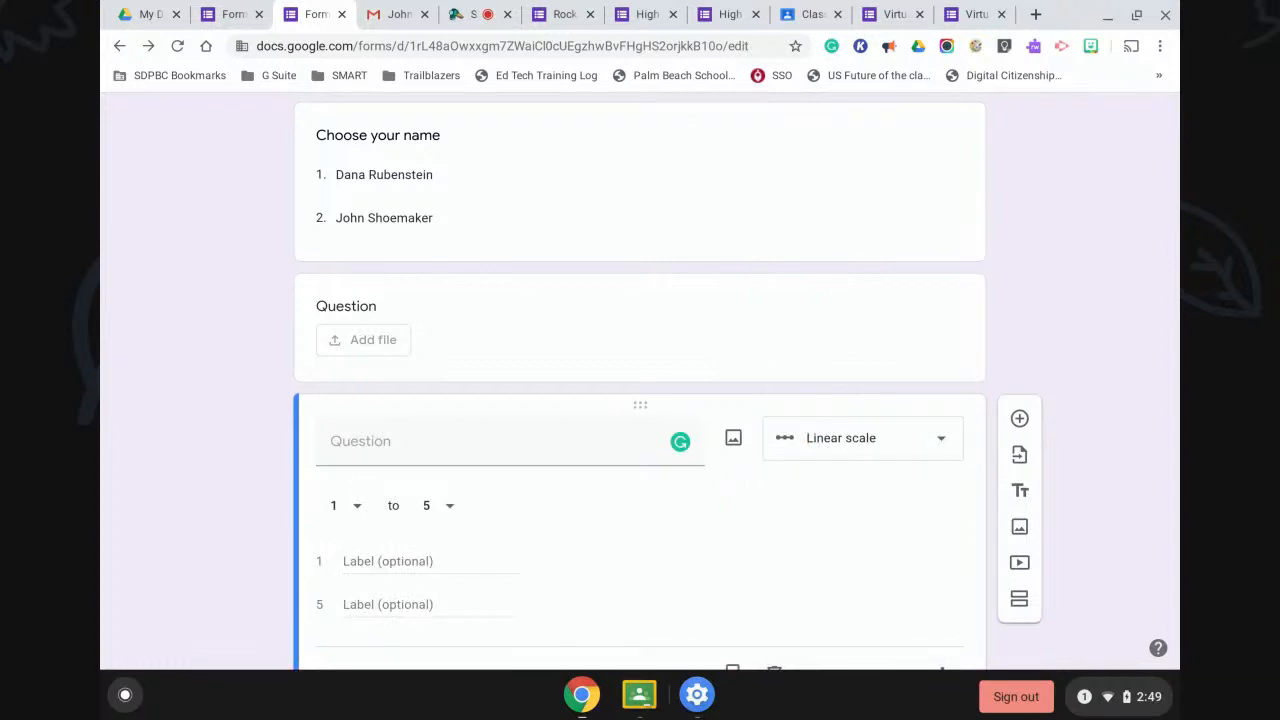
left_click(443, 443)
type("On a scale of 1-10")
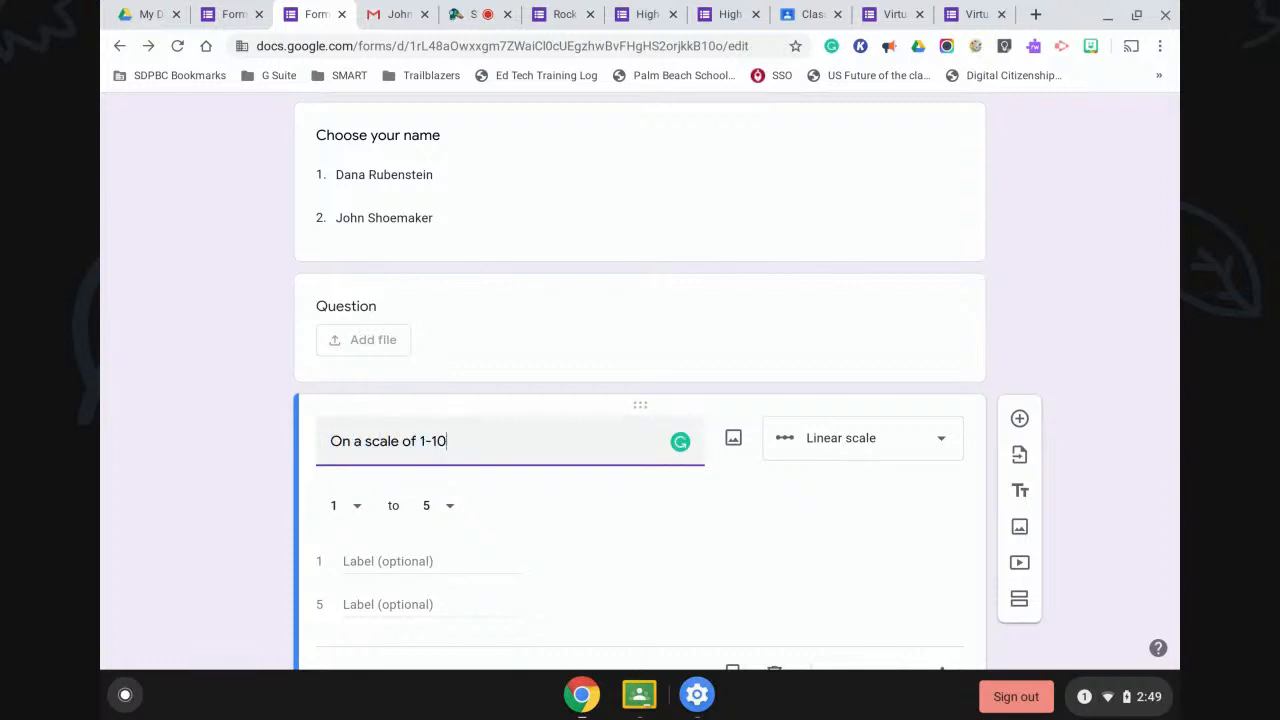
type(",...")
left_click(440, 507)
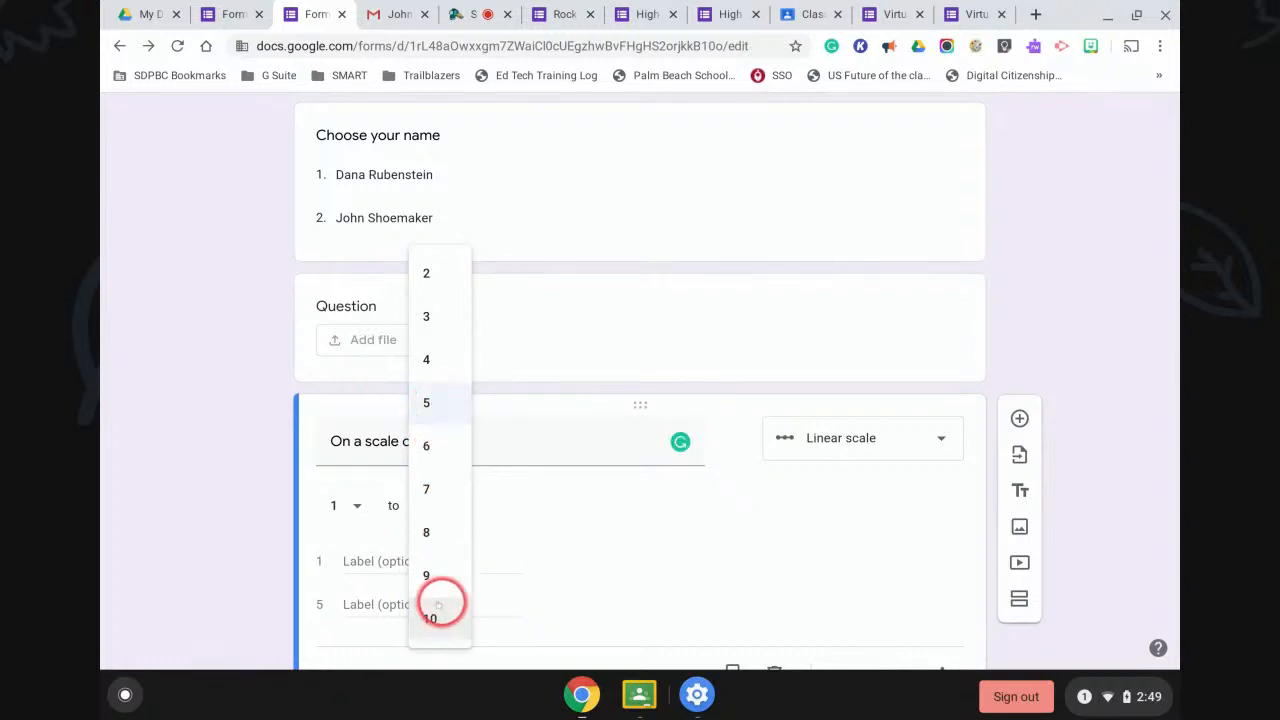
left_click(430, 618)
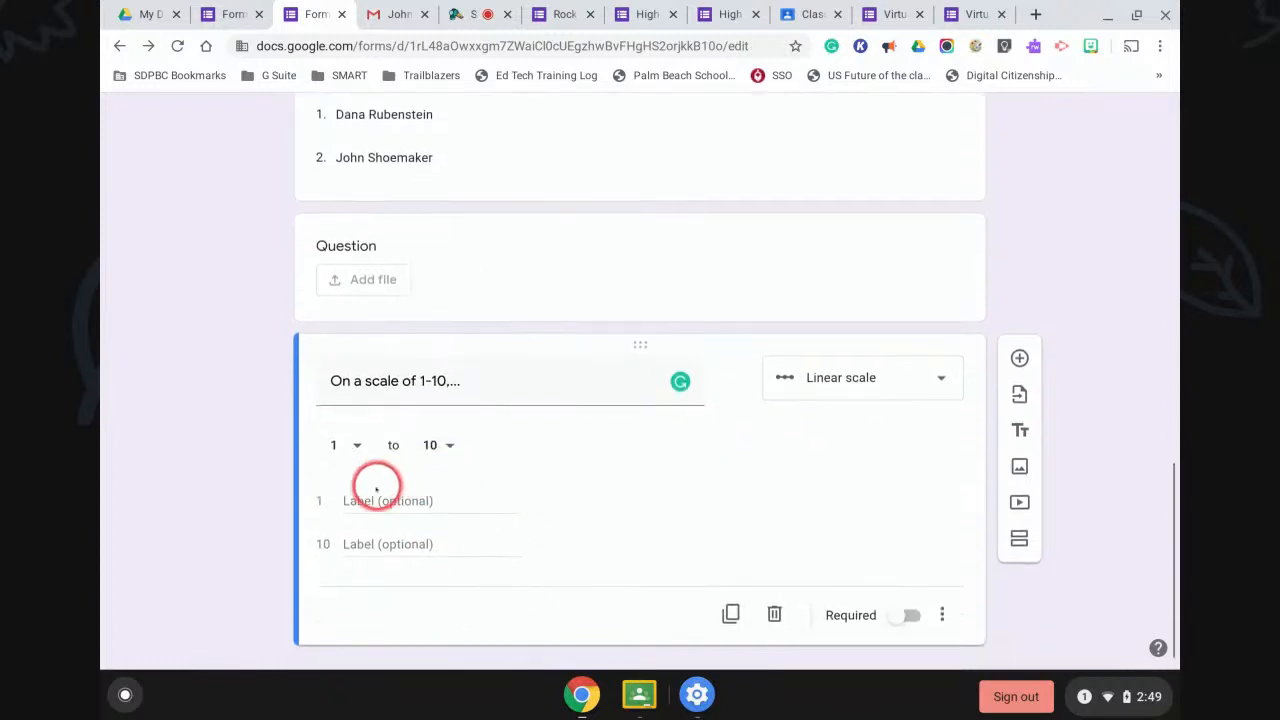
left_click(362, 502)
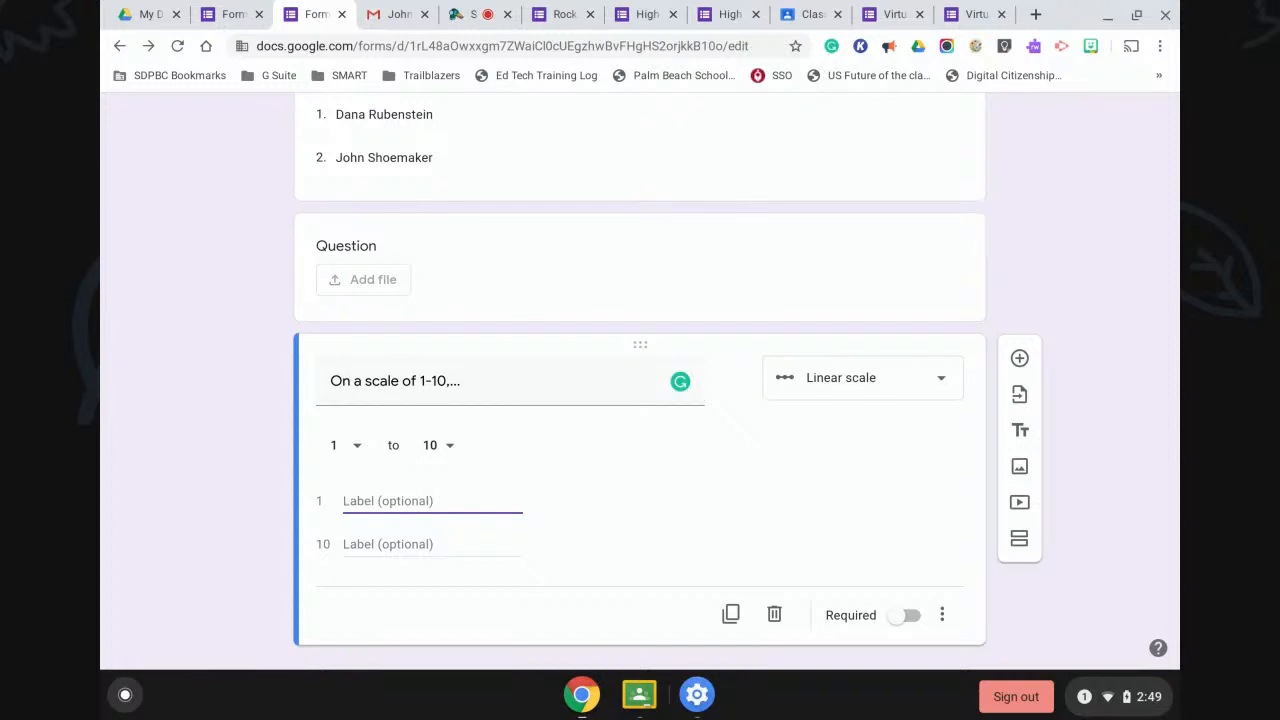
Add a multiple choice grid question after the linear scale question.
left_click(1019, 358)
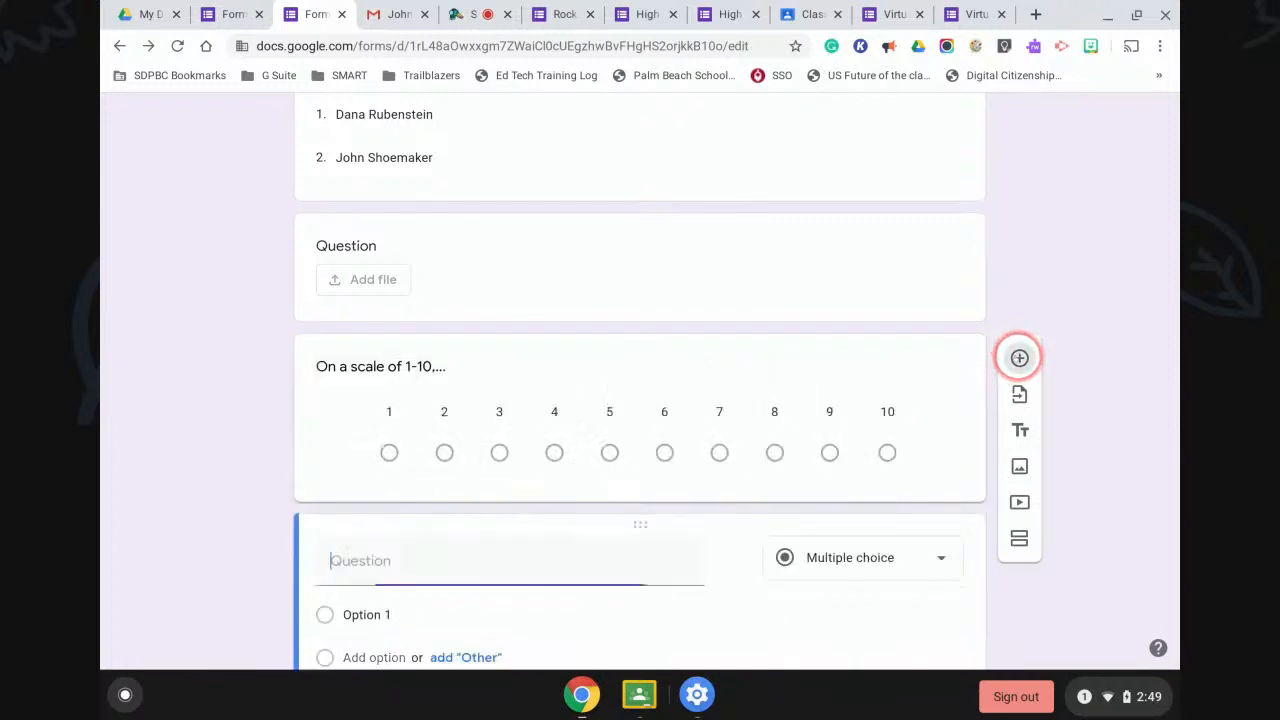
left_click(921, 409)
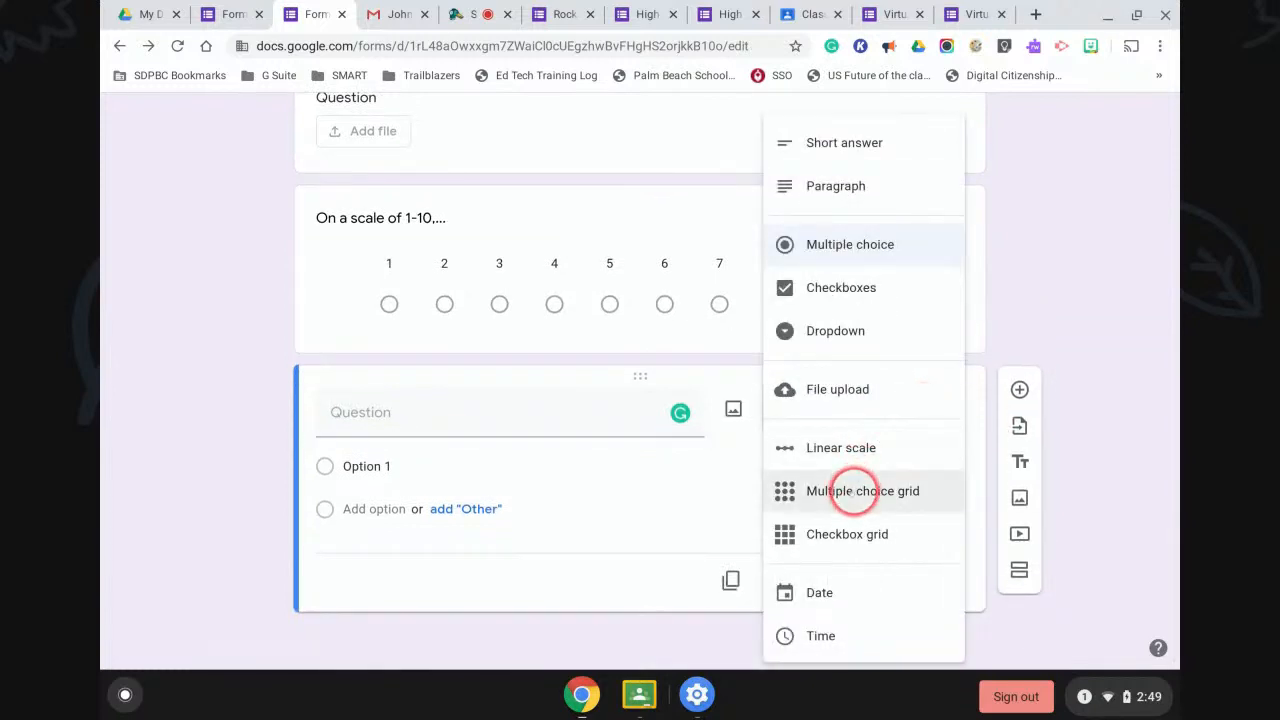
left_click(850, 491)
left_click(391, 410)
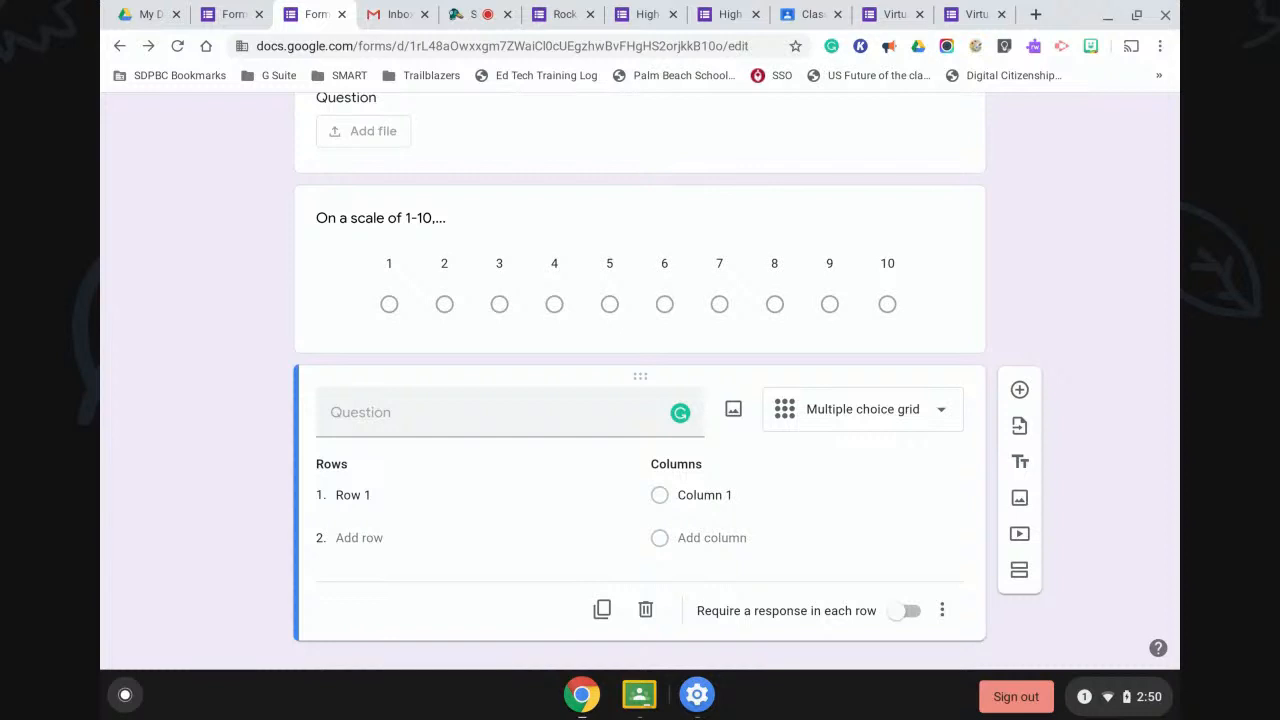
left_click(976, 16)
left_click(720, 429)
scroll(720, 430, "down", 10)
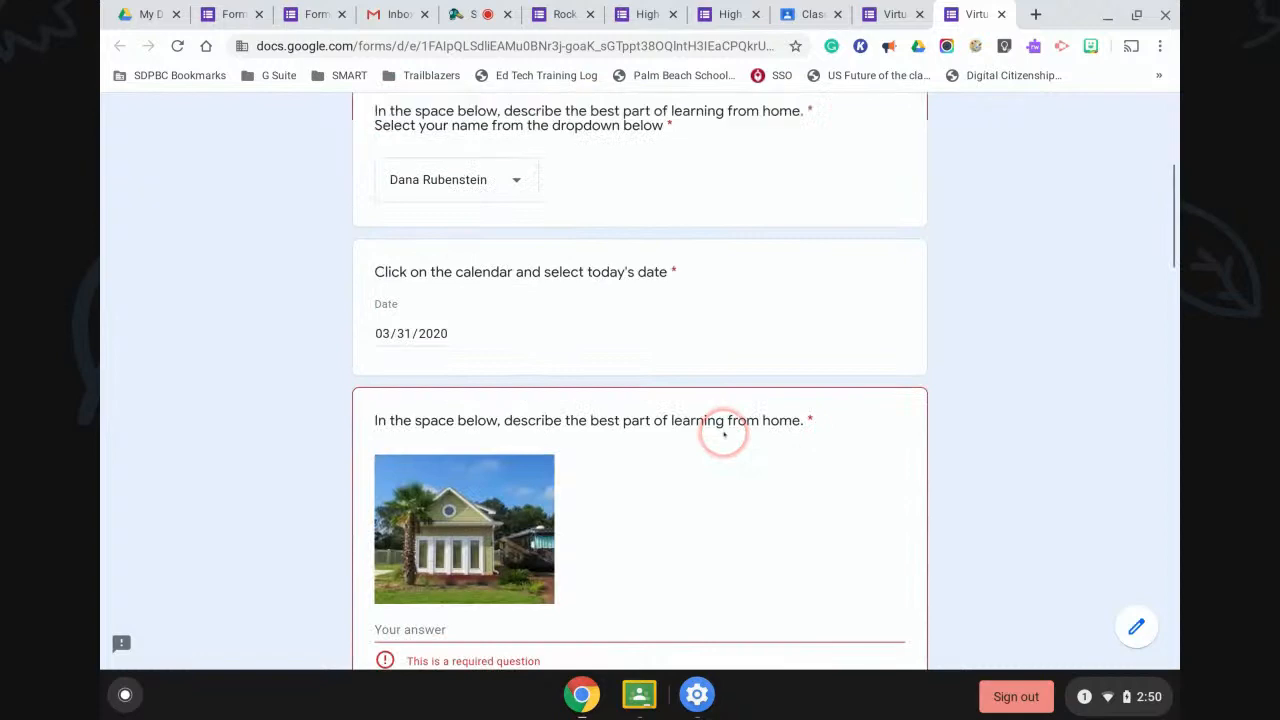
scroll(724, 434, "down", 13)
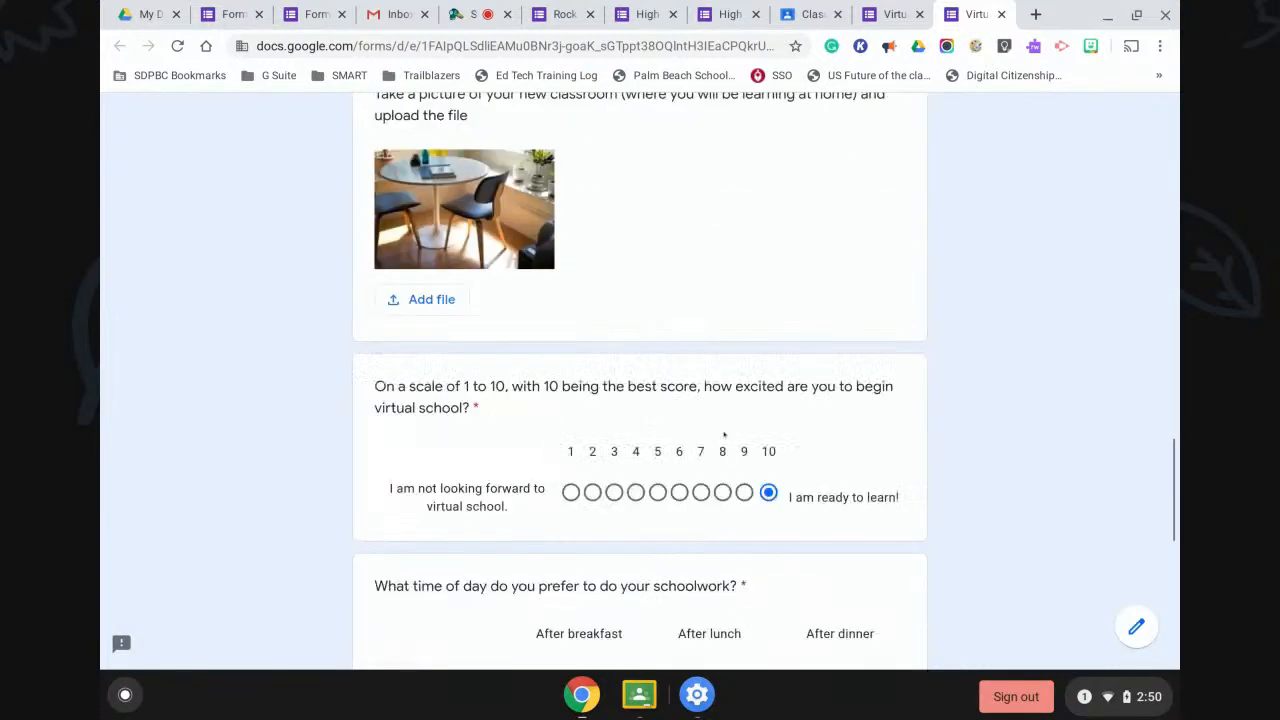
scroll(722, 438, "down", 2)
left_click(754, 560)
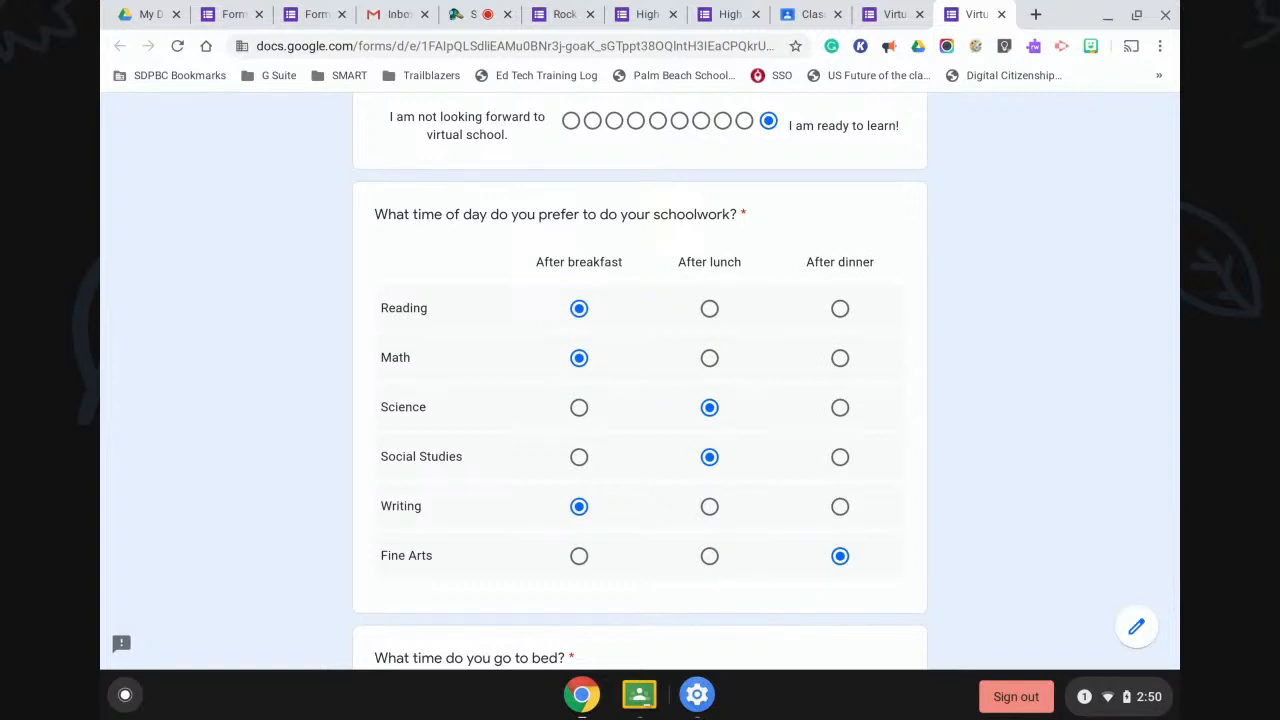
left_click(313, 14)
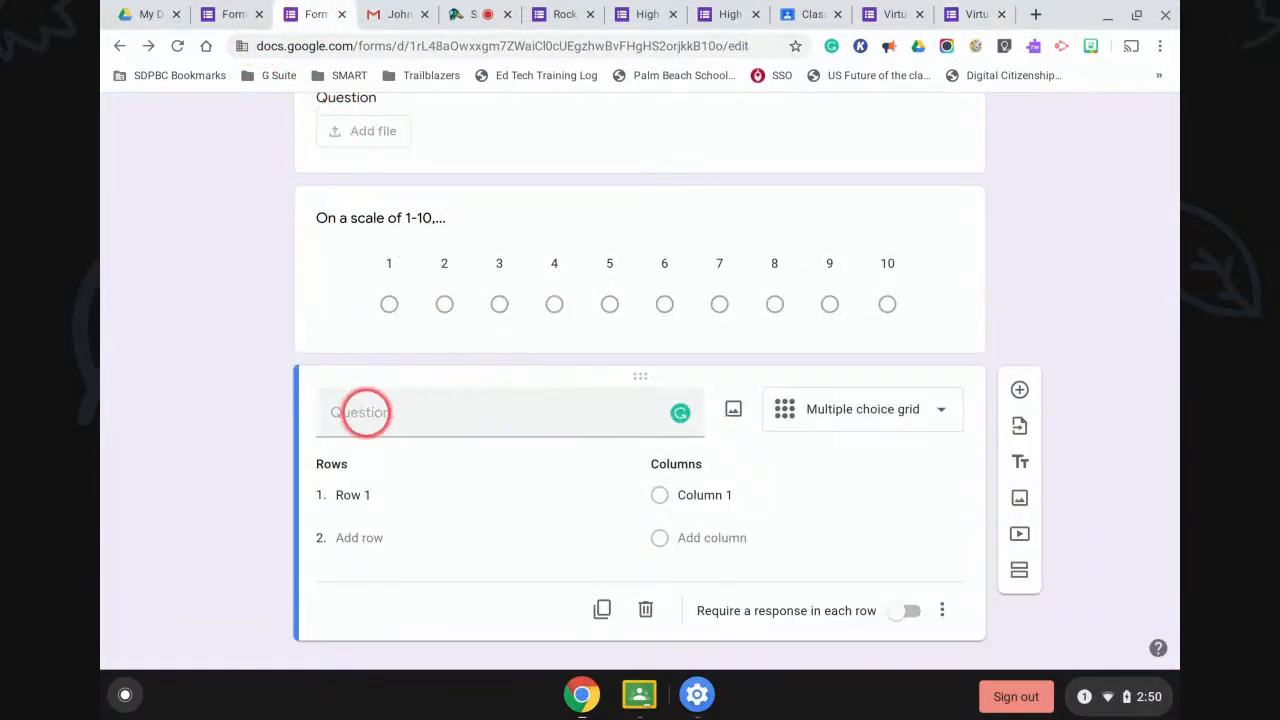
Title the grid and give it rows Reading and Math, columns After lunch and After dinner.
left_click(360, 413)
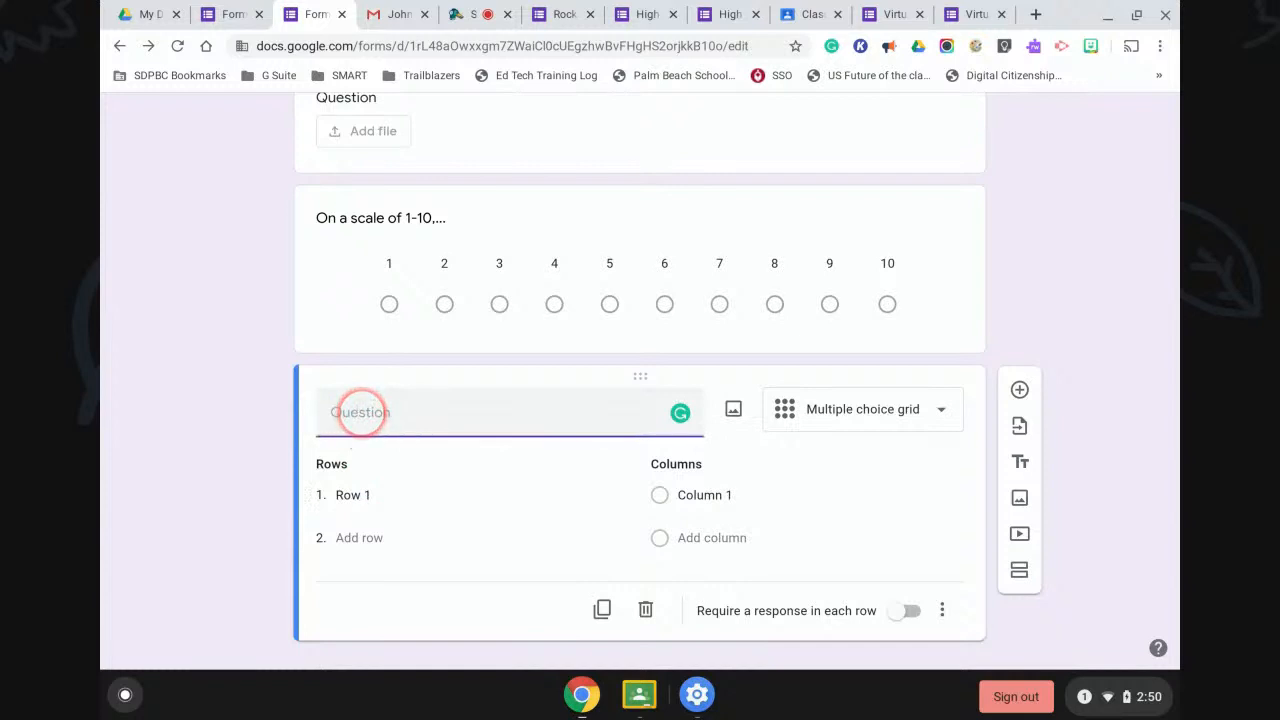
type("Question")
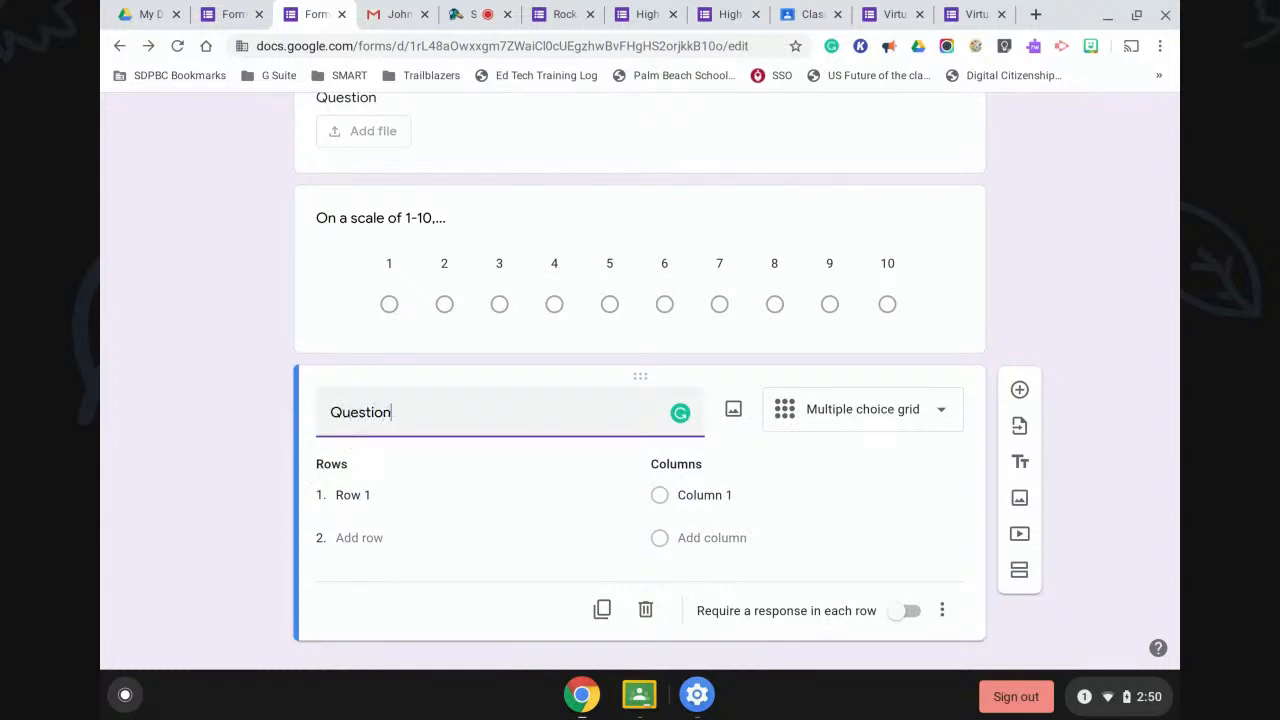
left_click(366, 494)
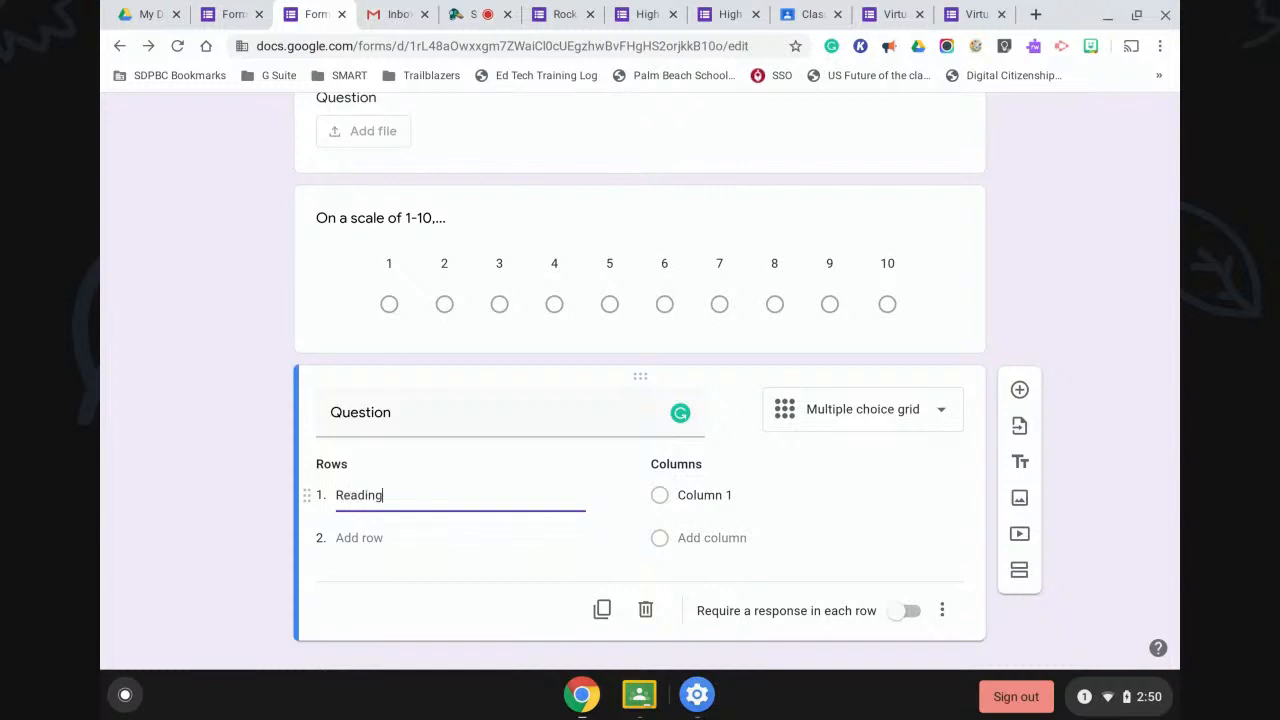
left_click(357, 537)
type("M")
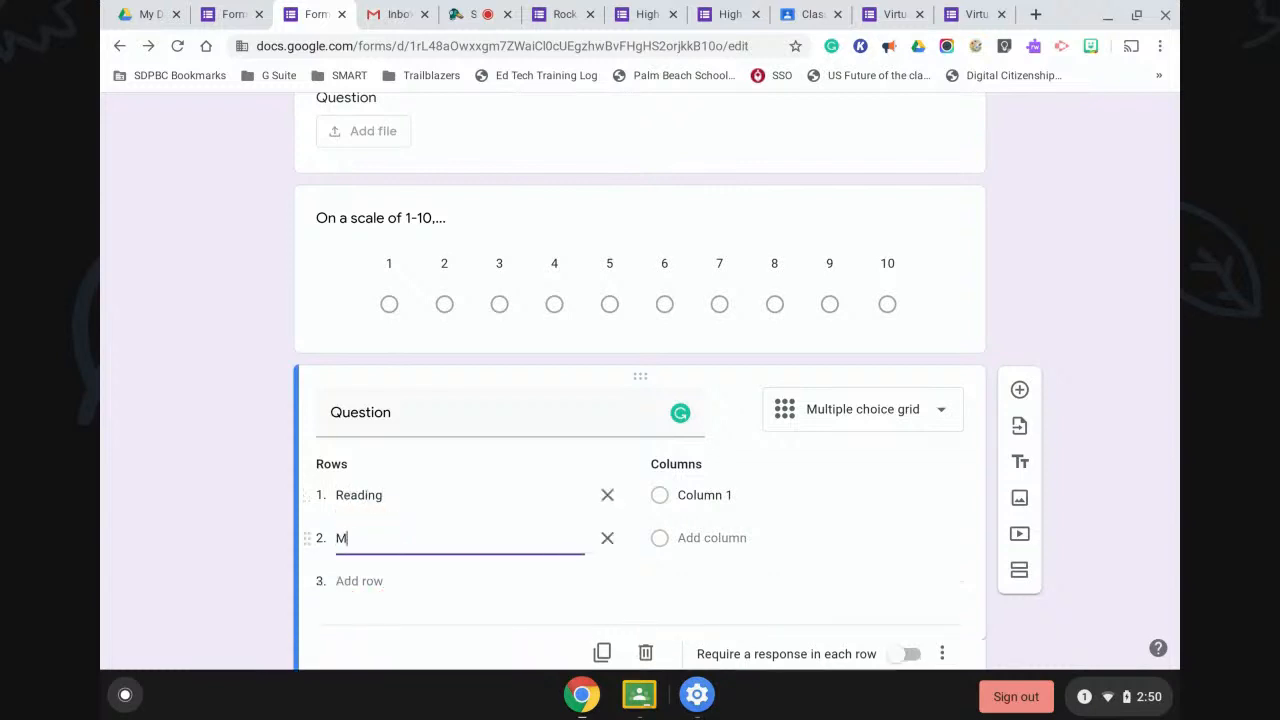
type("ath")
left_click(700, 494)
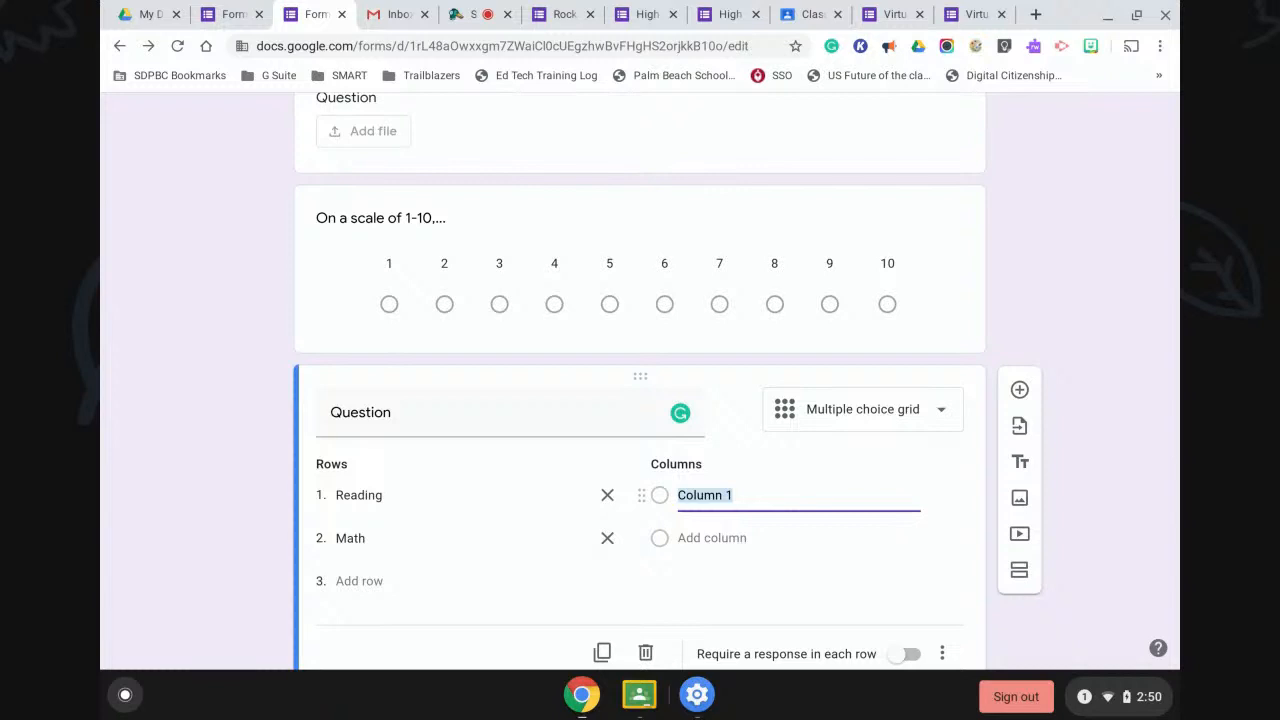
type("After lunch")
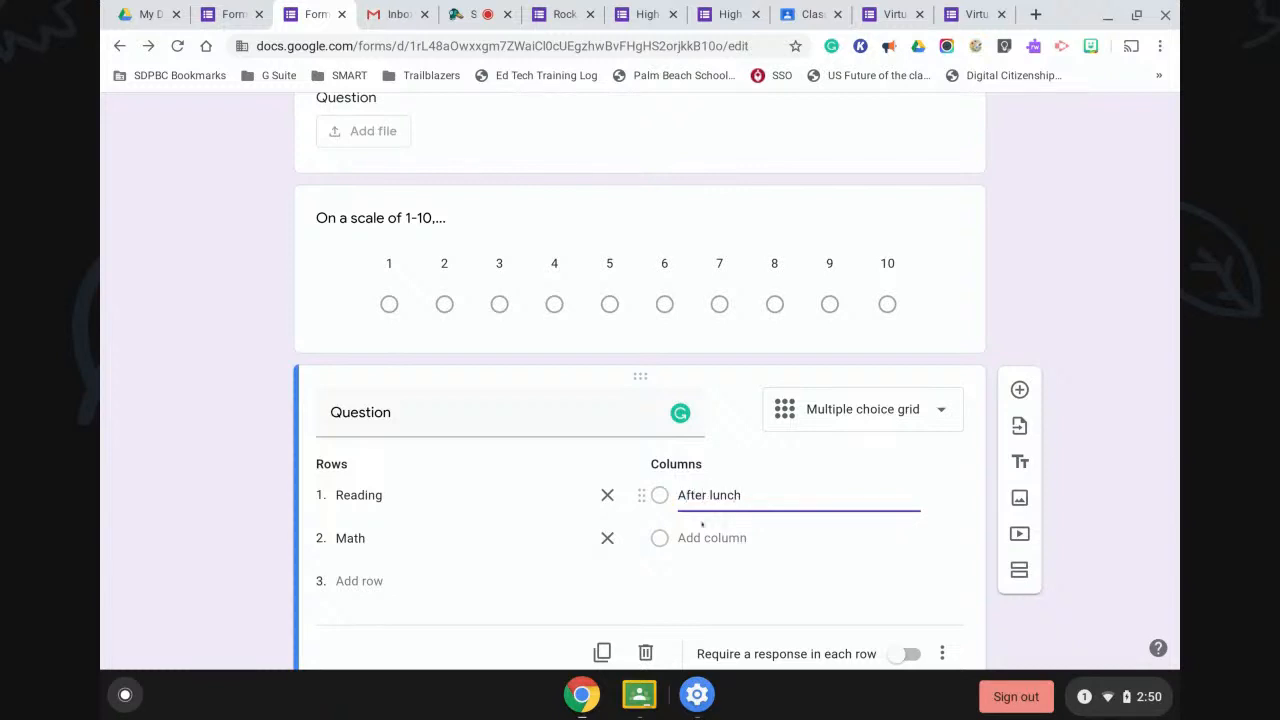
left_click(712, 537)
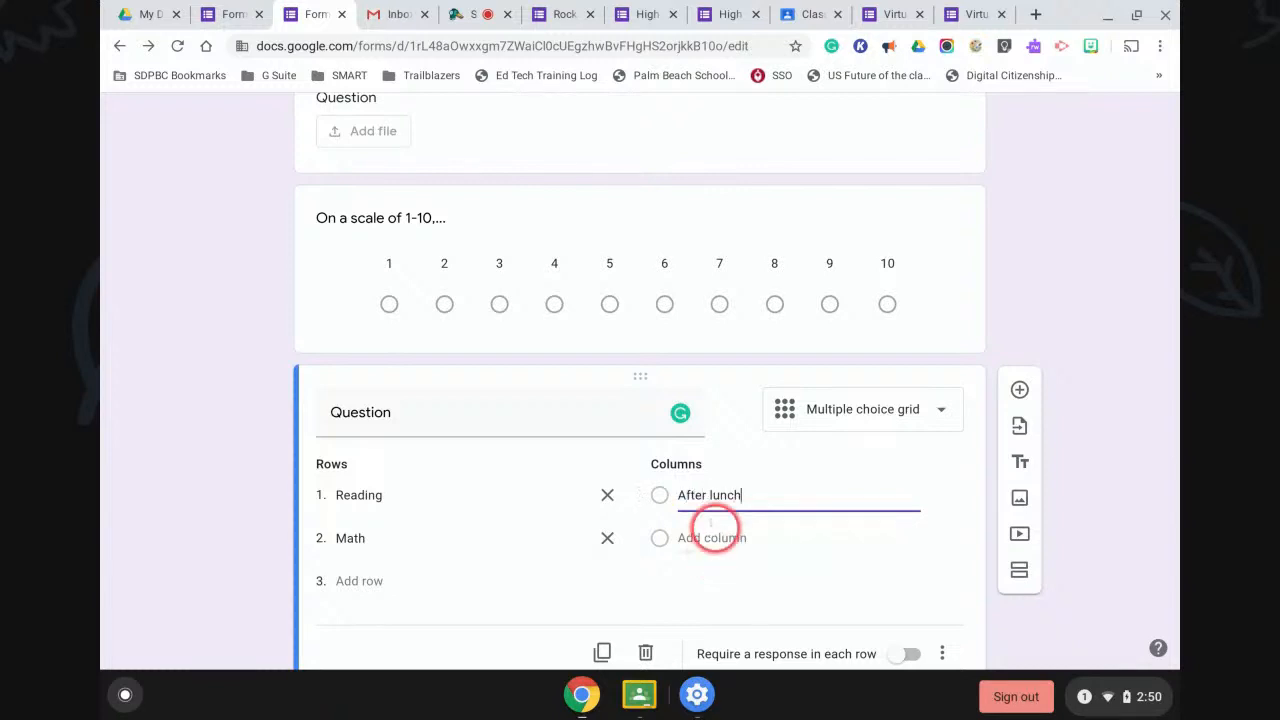
type("After dinner")
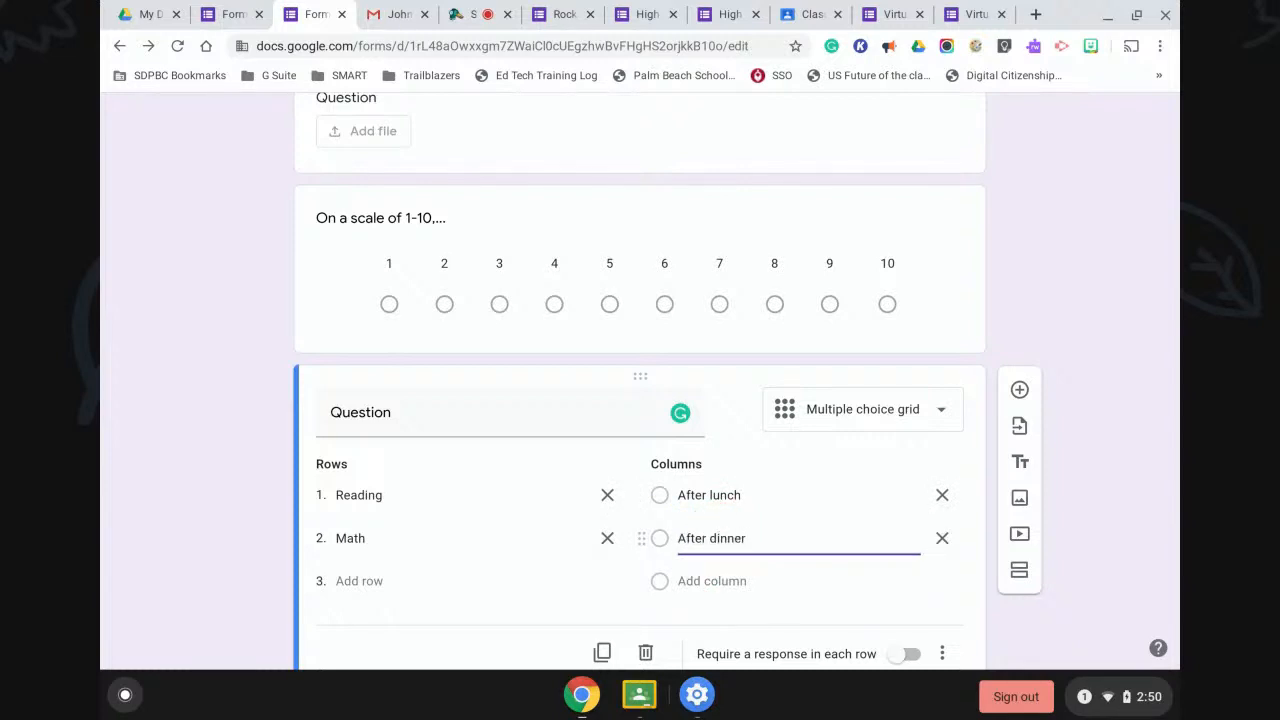
Require a response in each grid row and make the 1–10 scale question required.
scroll(763, 534, "down", 1)
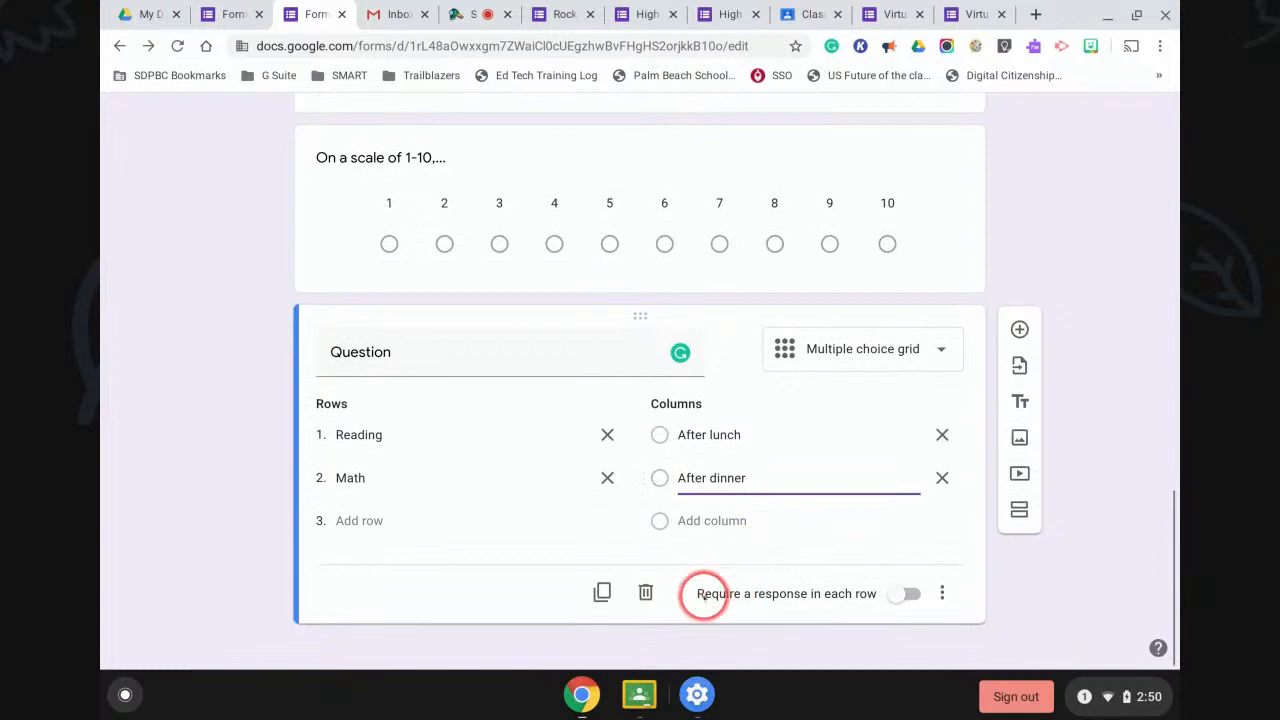
left_click(900, 593)
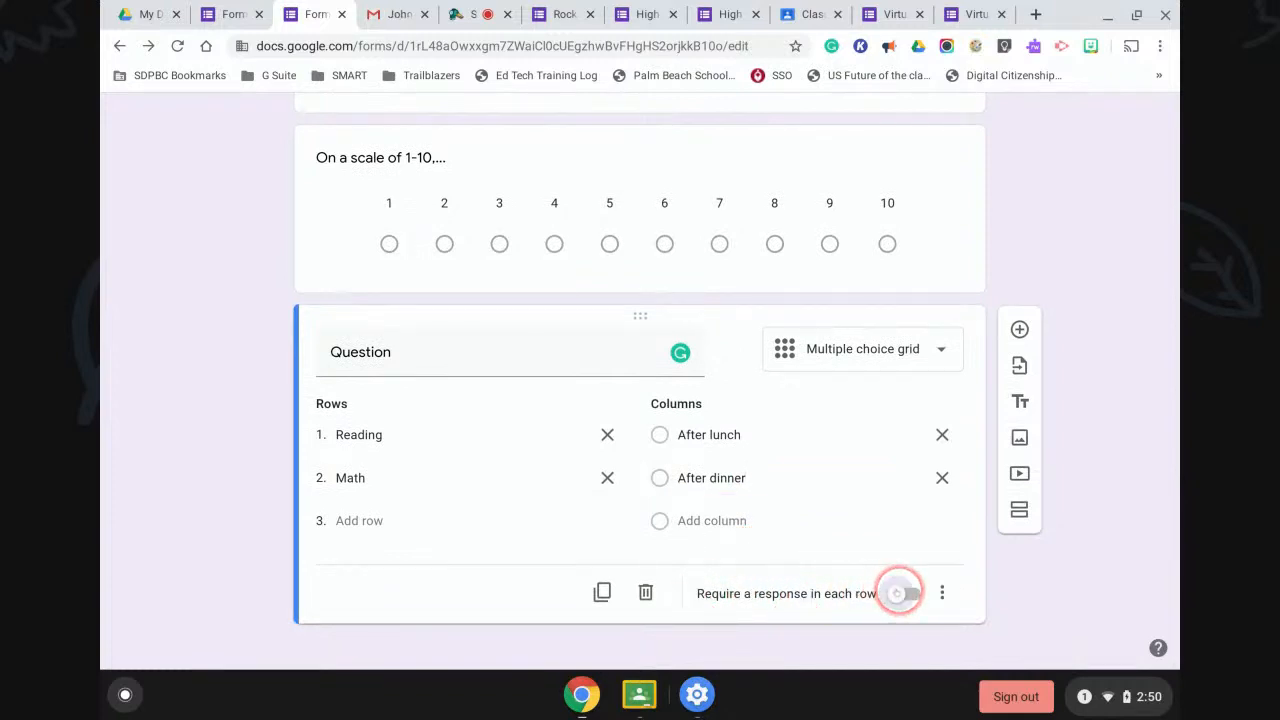
left_click(936, 251)
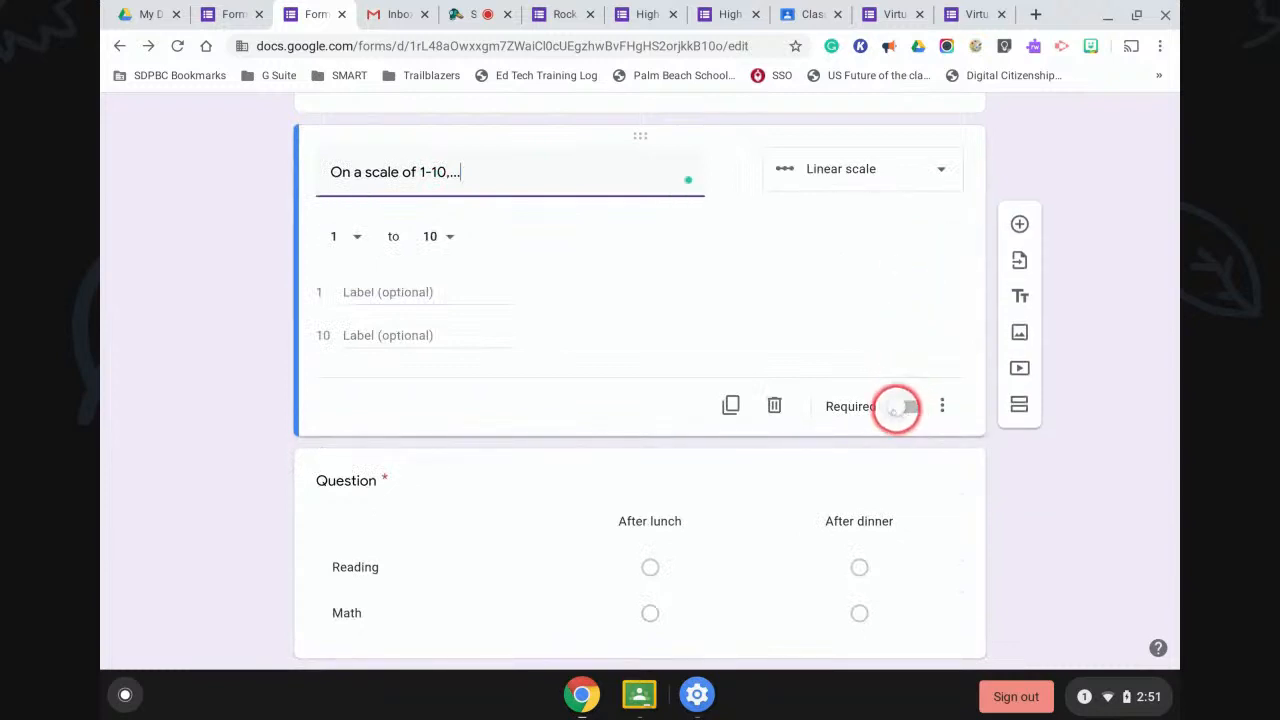
left_click(900, 407)
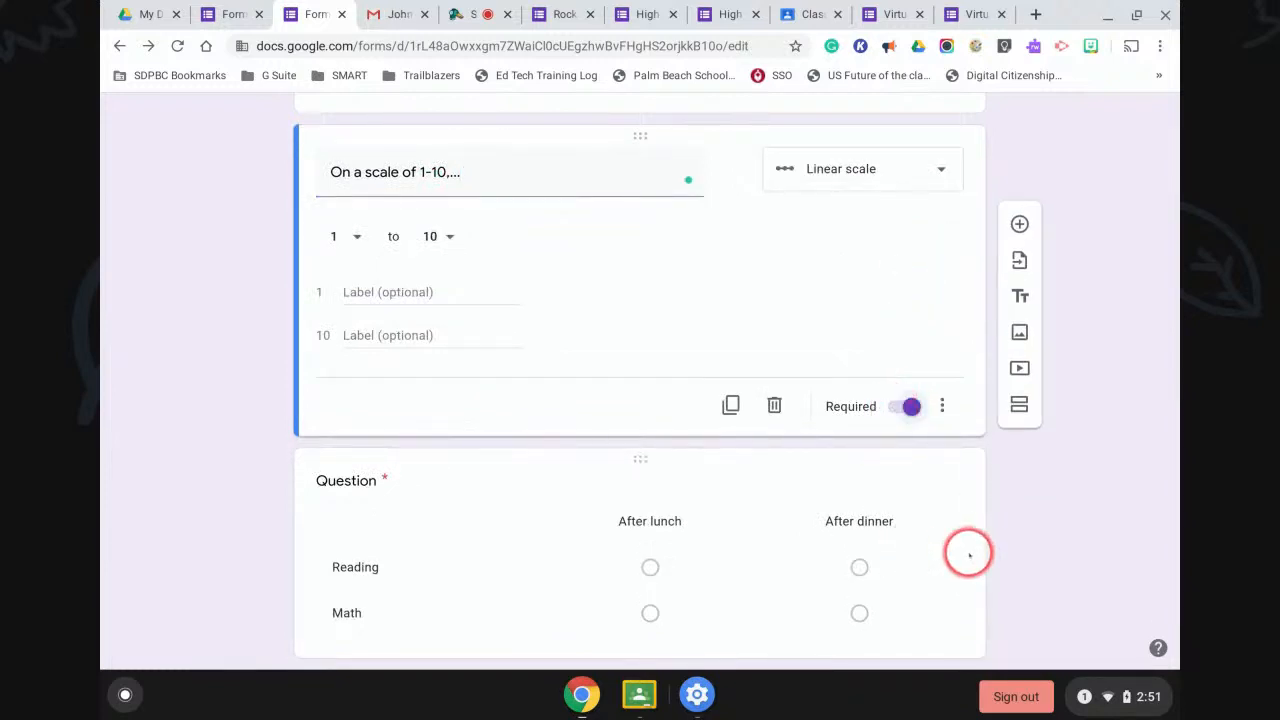
scroll(968, 555, "down", 1)
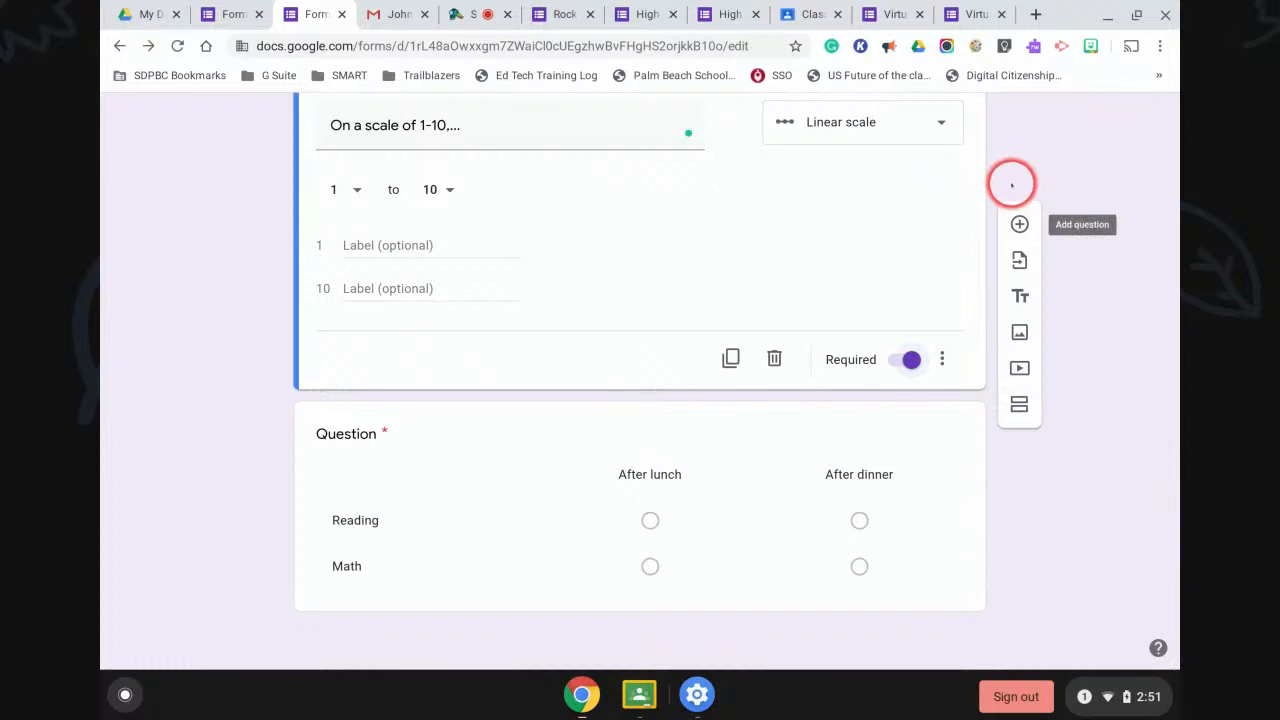
Add a question below the 1–10 scale and make it a checkbox grid.
left_click(1017, 222)
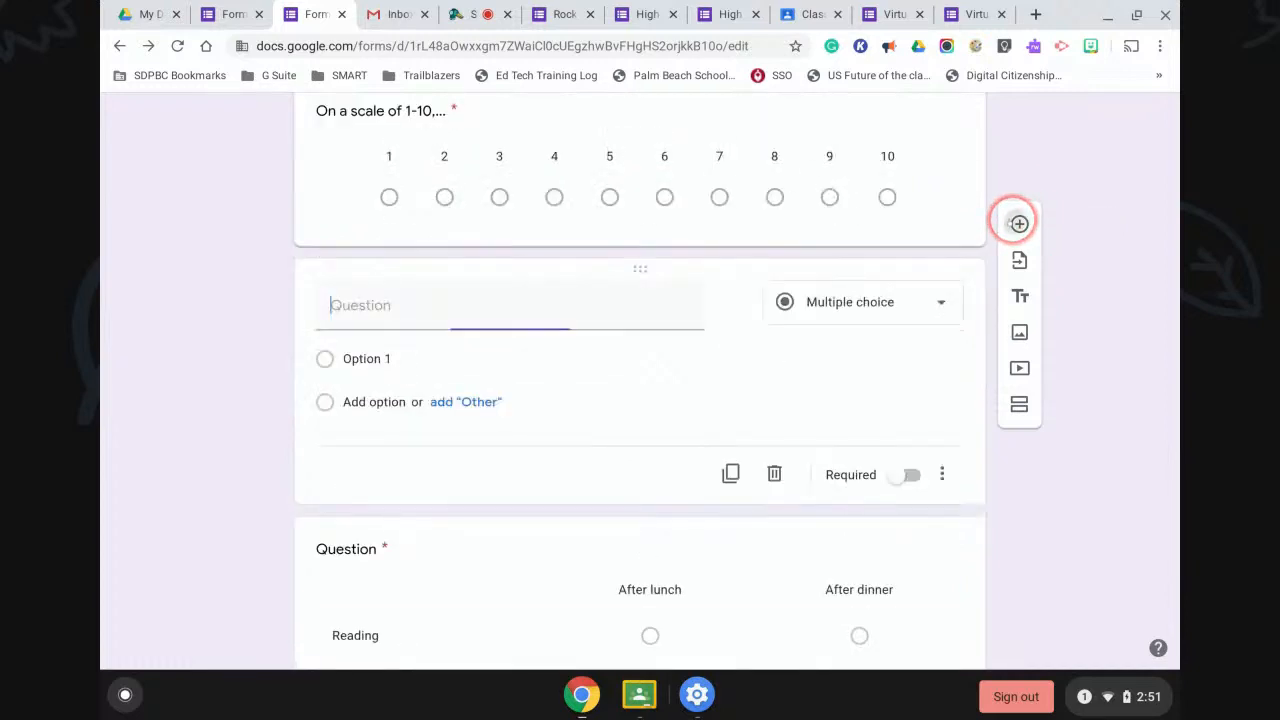
left_click(913, 305)
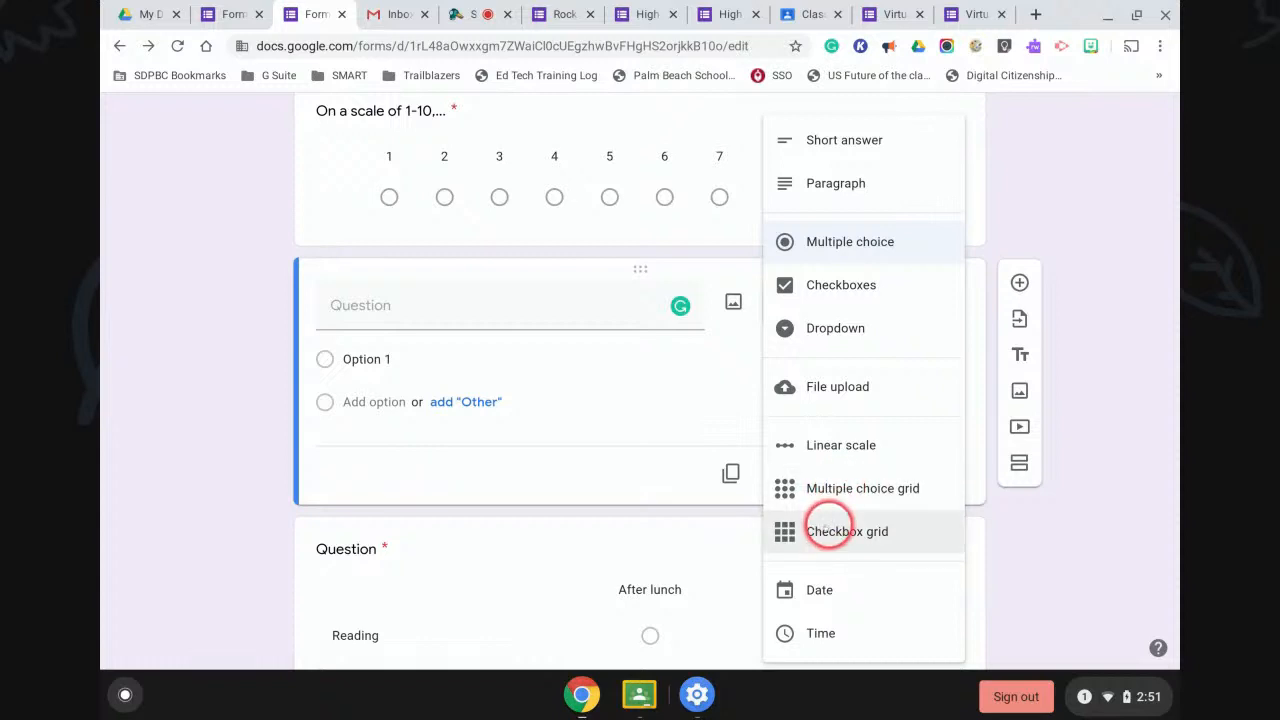
left_click(826, 530)
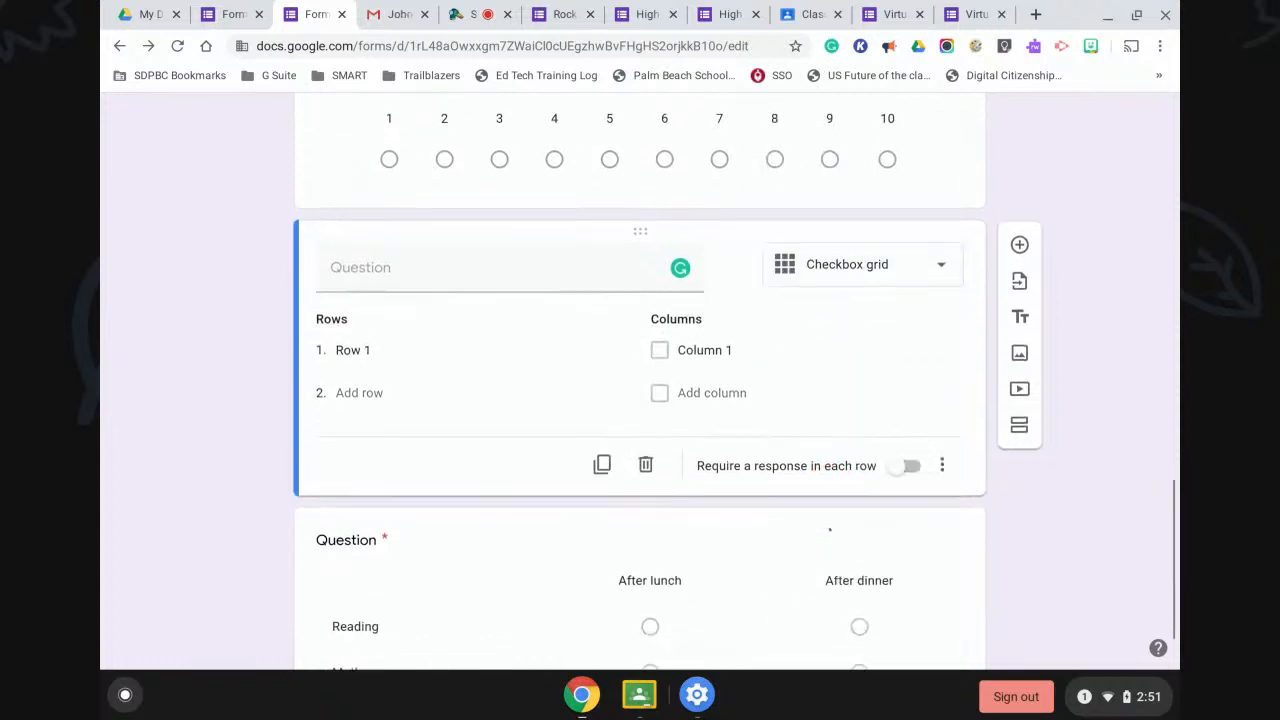
Delete the trial checkbox grid and add a fresh blank question below the scale.
left_click(670, 384)
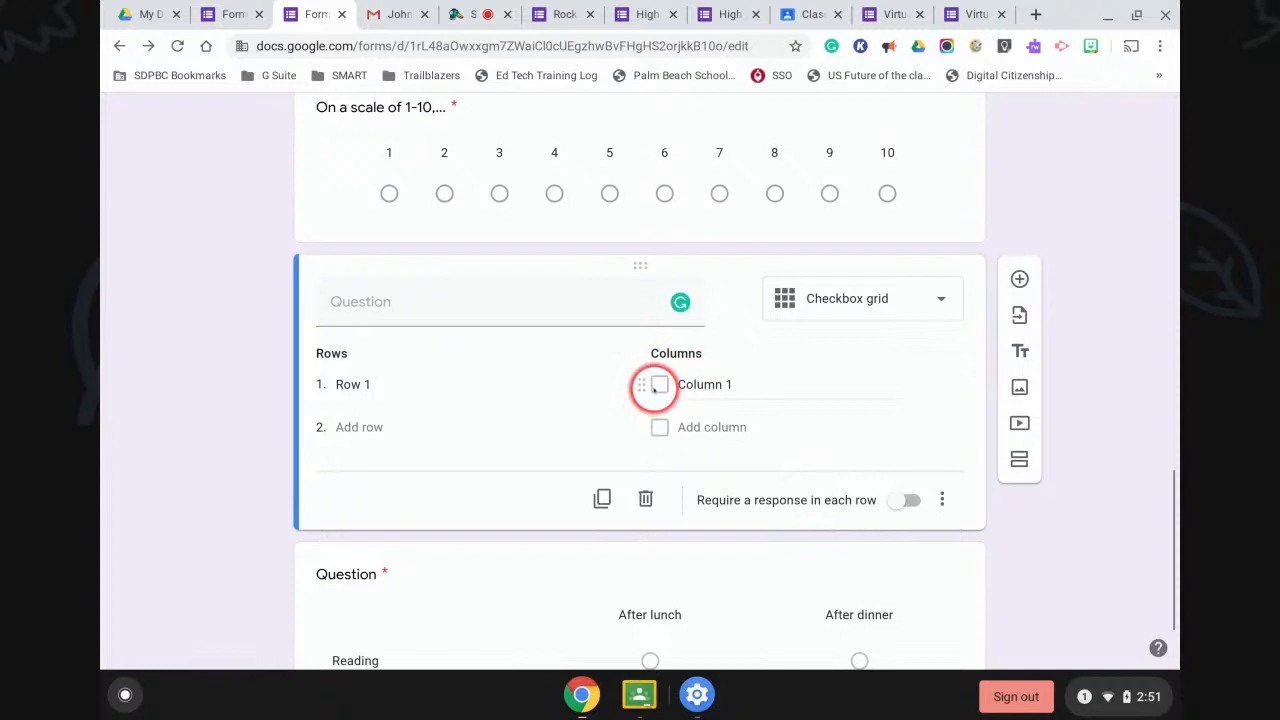
scroll(650, 432, "down", 2)
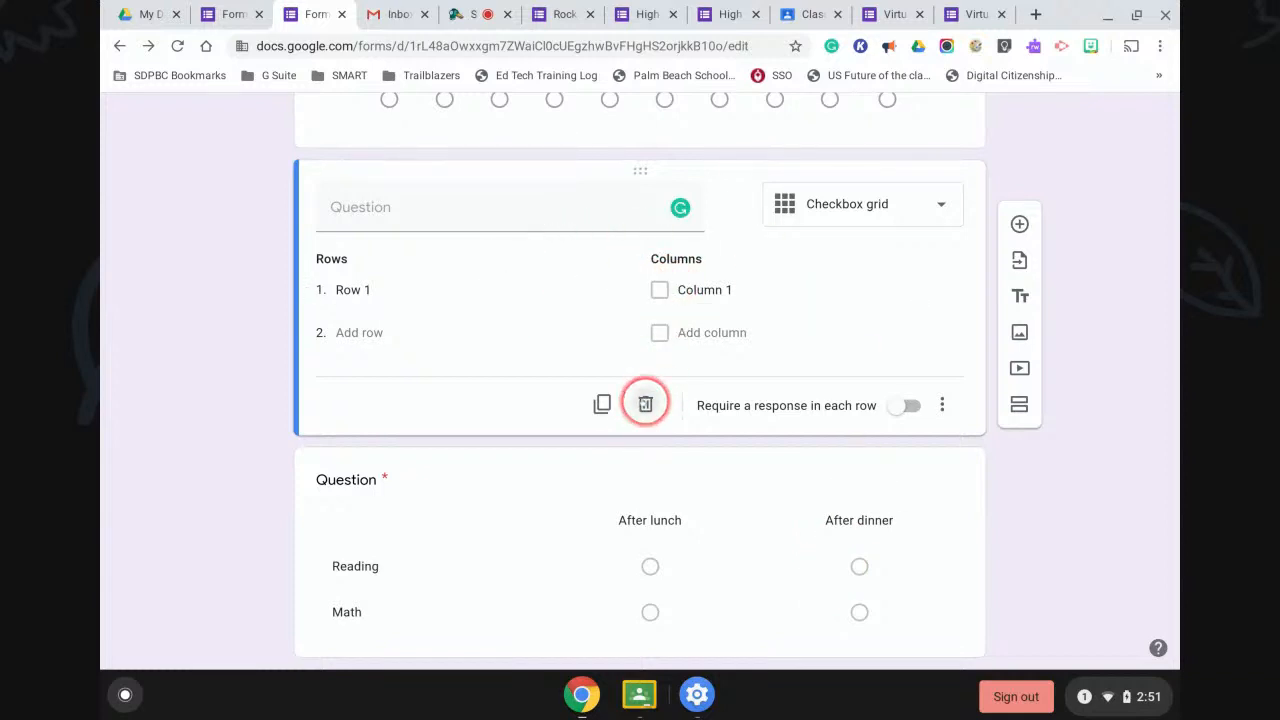
left_click(645, 404)
left_click(1019, 224)
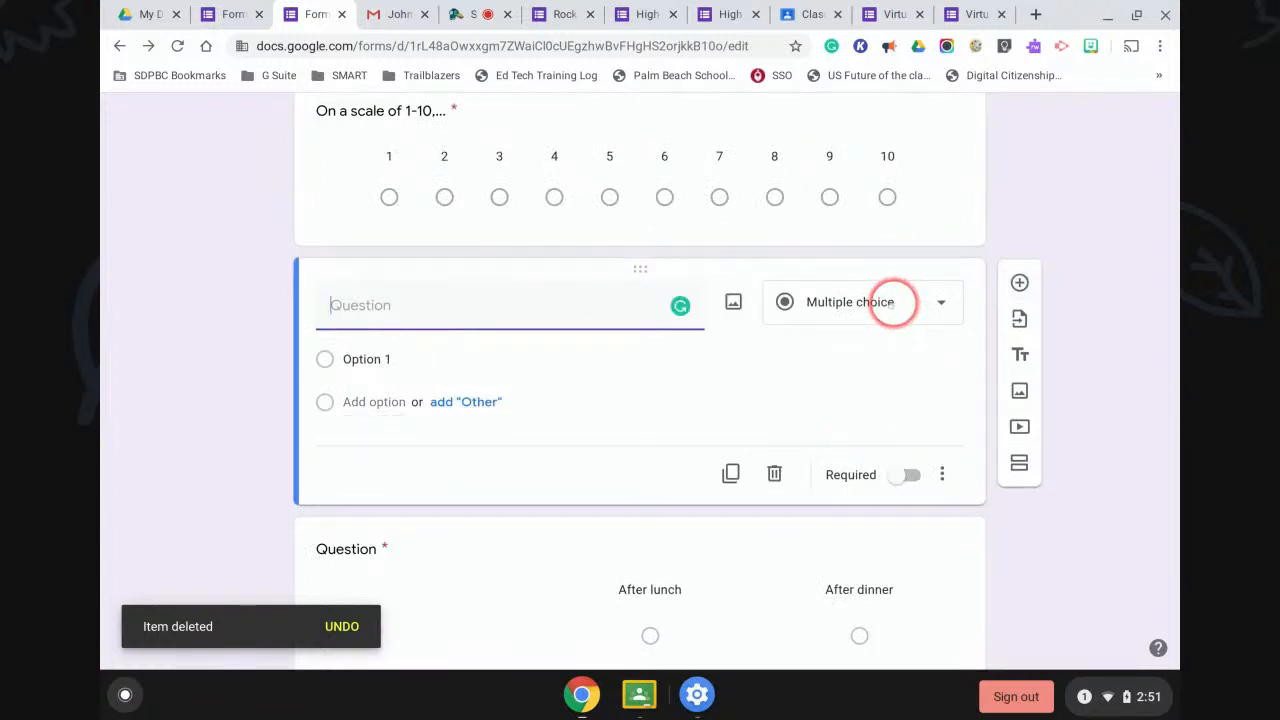
left_click(893, 302)
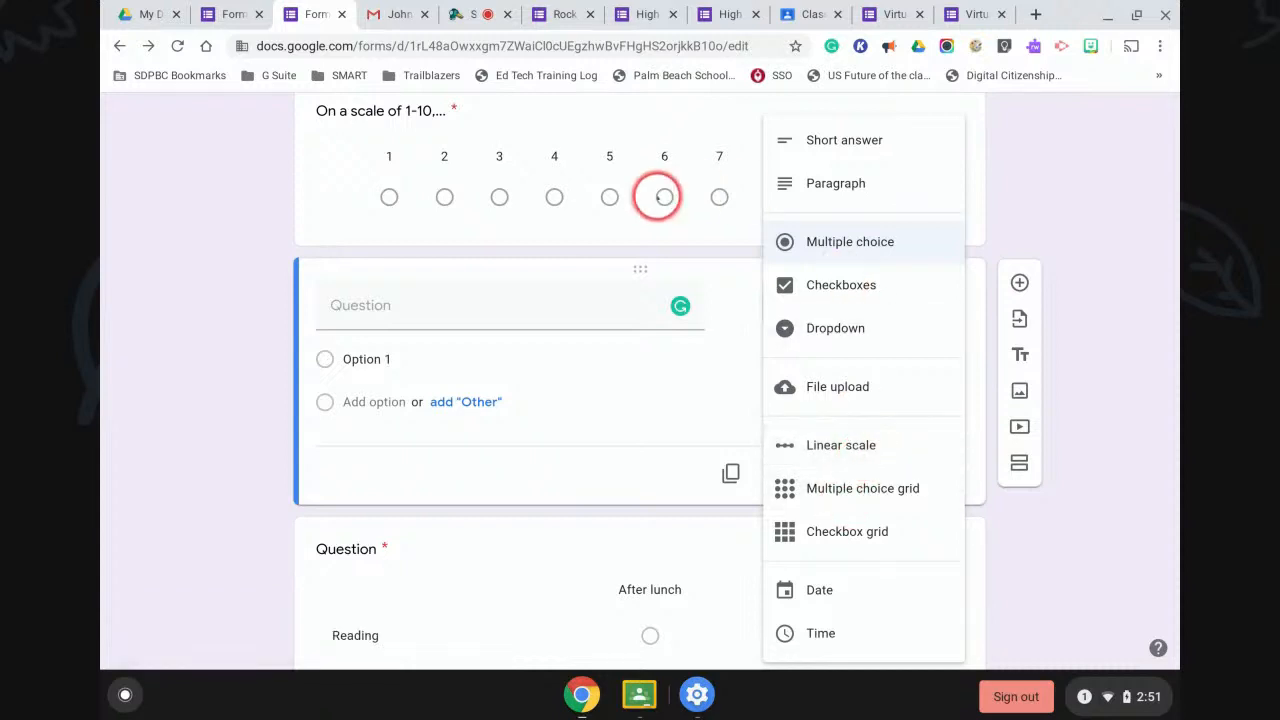
left_click(972, 22)
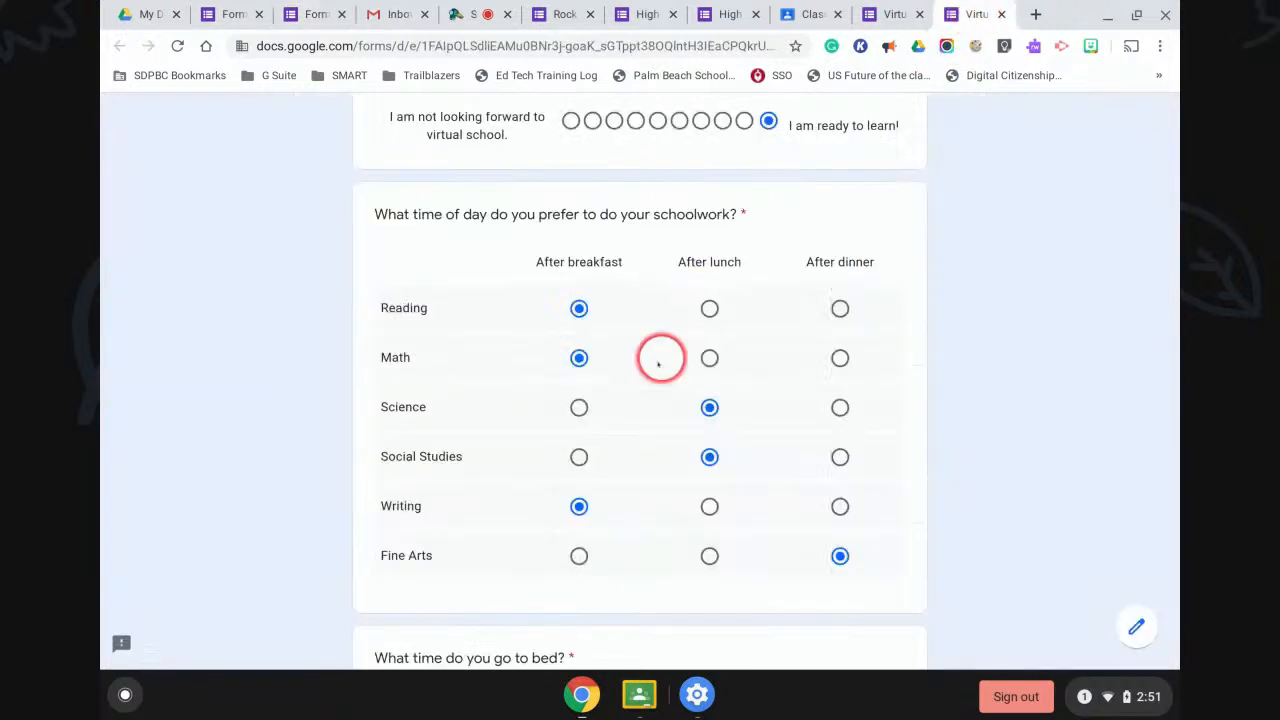
scroll(620, 397, "up", 6)
scroll(621, 404, "up", 10)
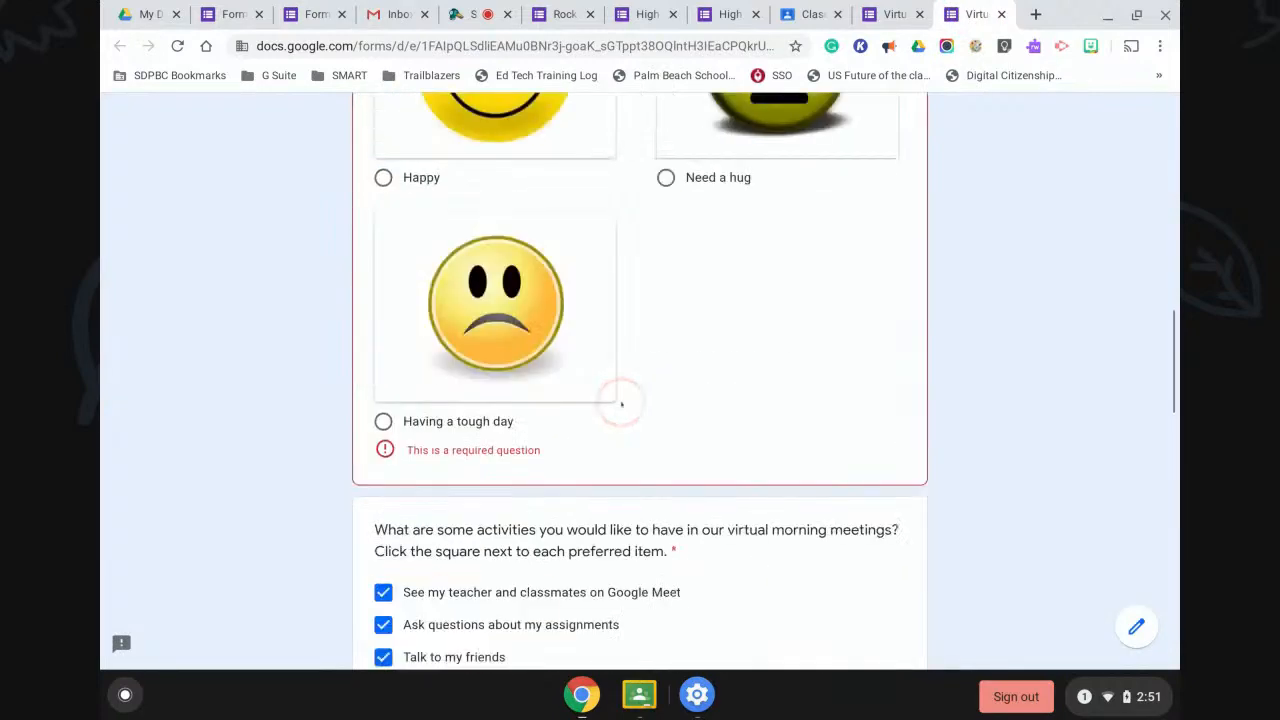
scroll(621, 404, "up", 3)
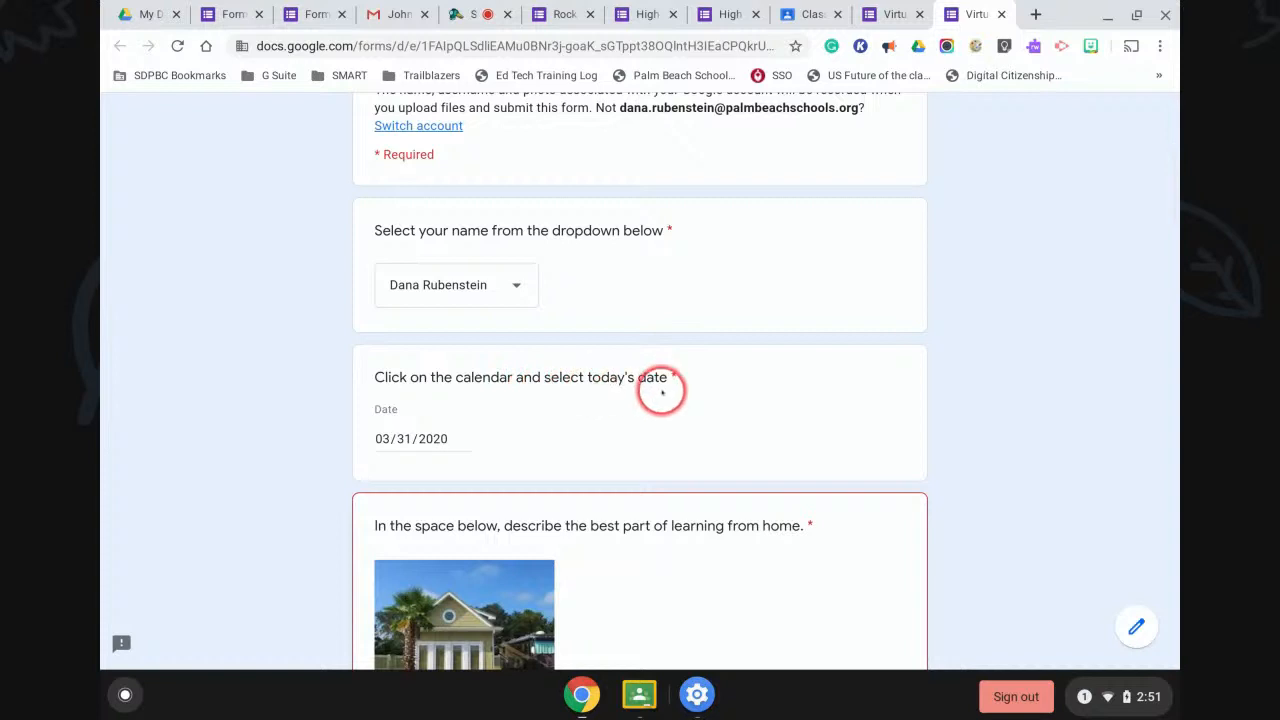
left_click(463, 437)
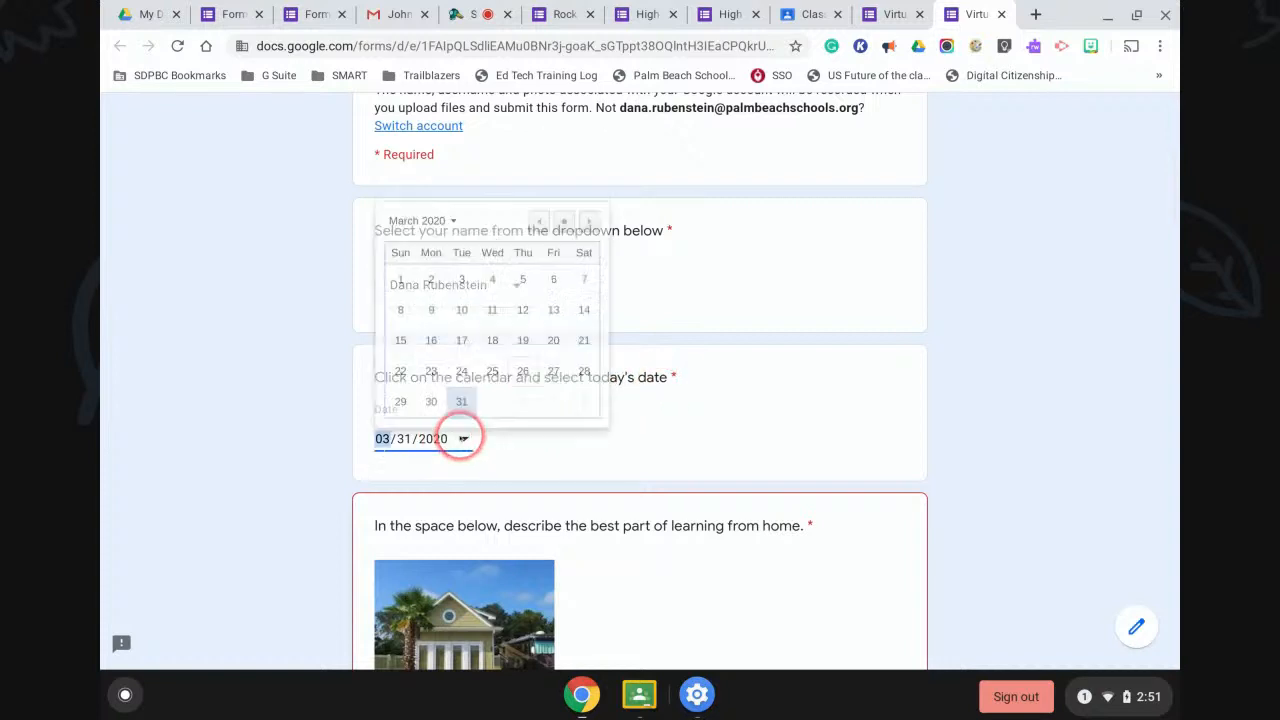
left_click(589, 221)
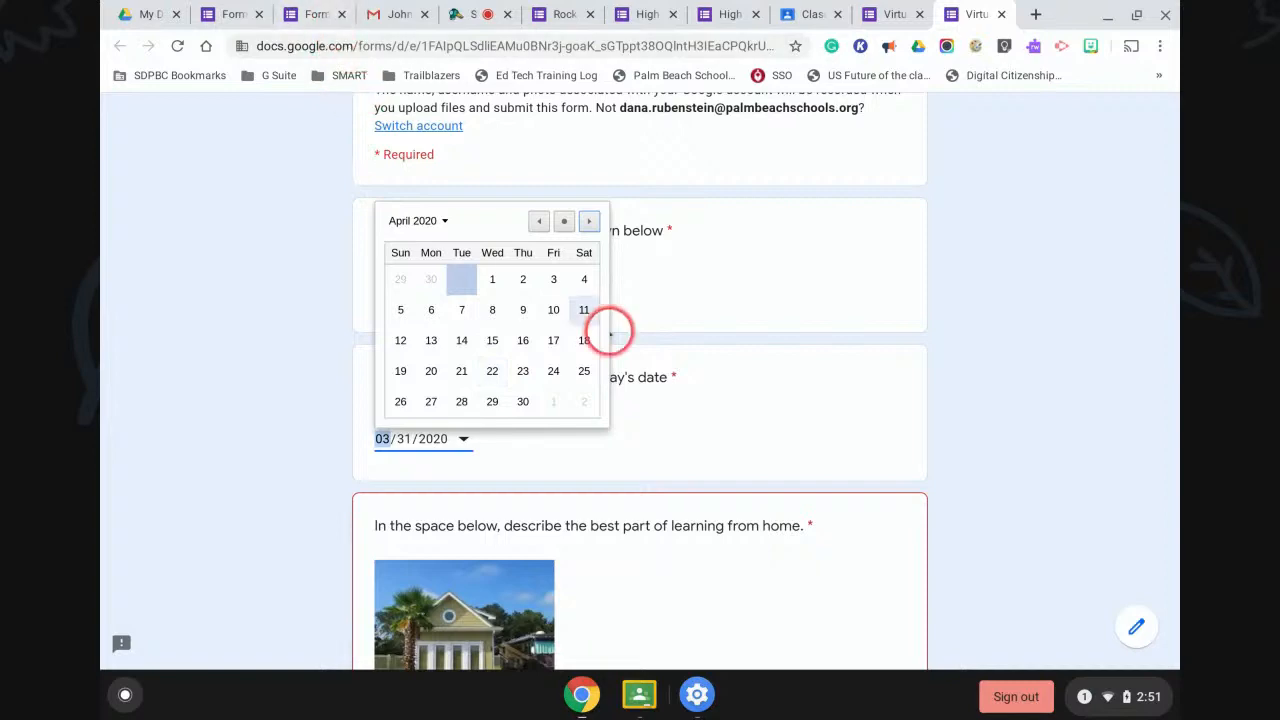
scroll(778, 565, "down", 1)
scroll(779, 566, "down", 14)
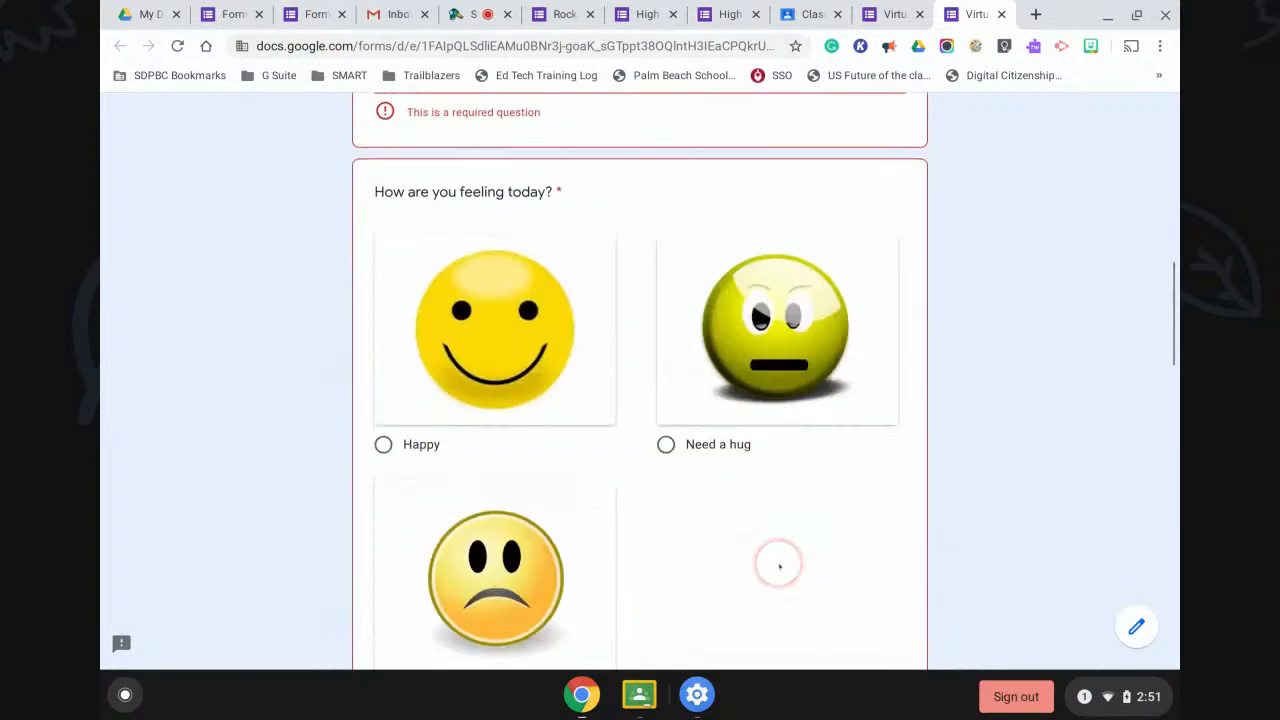
scroll(779, 566, "down", 10)
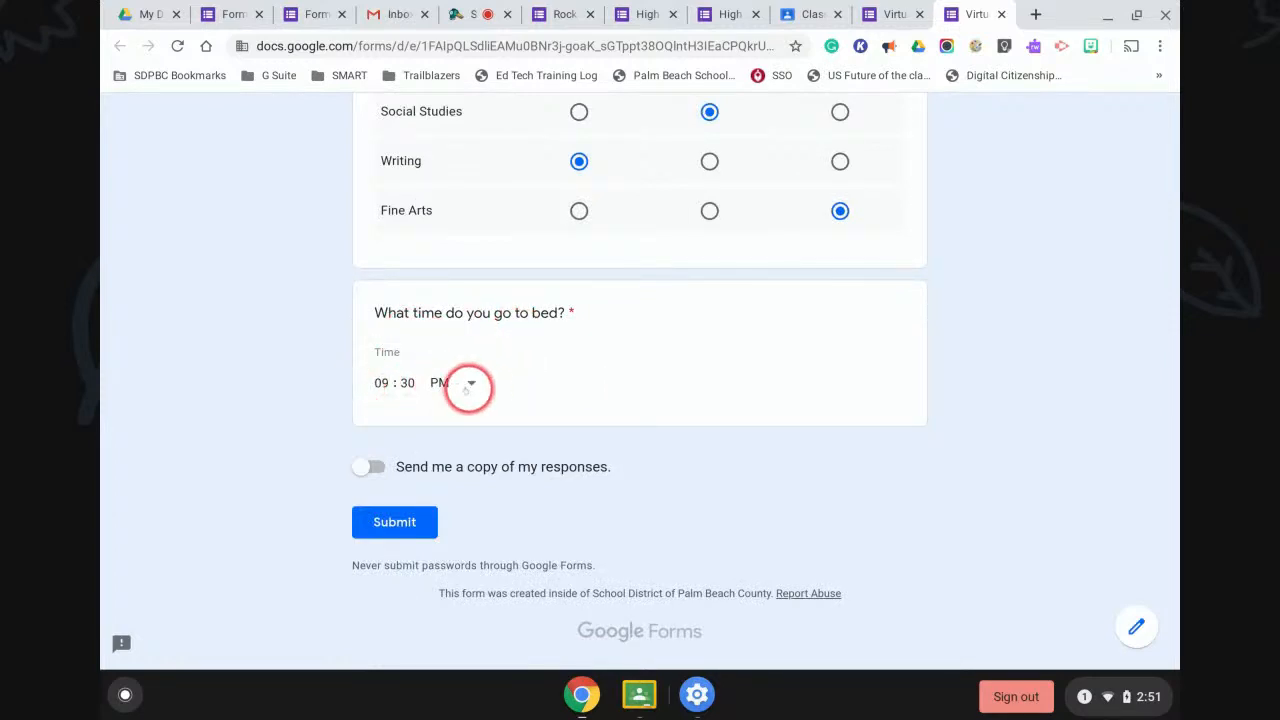
scroll(470, 383, "up", 3)
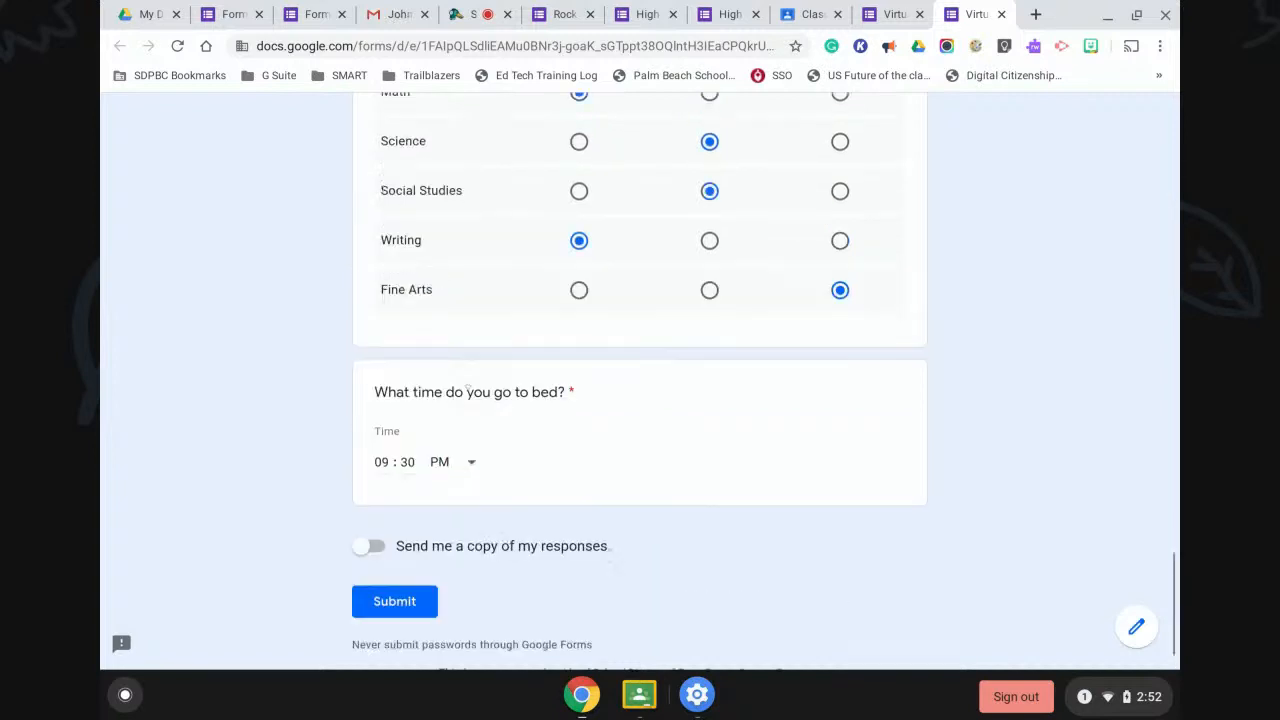
left_click(314, 14)
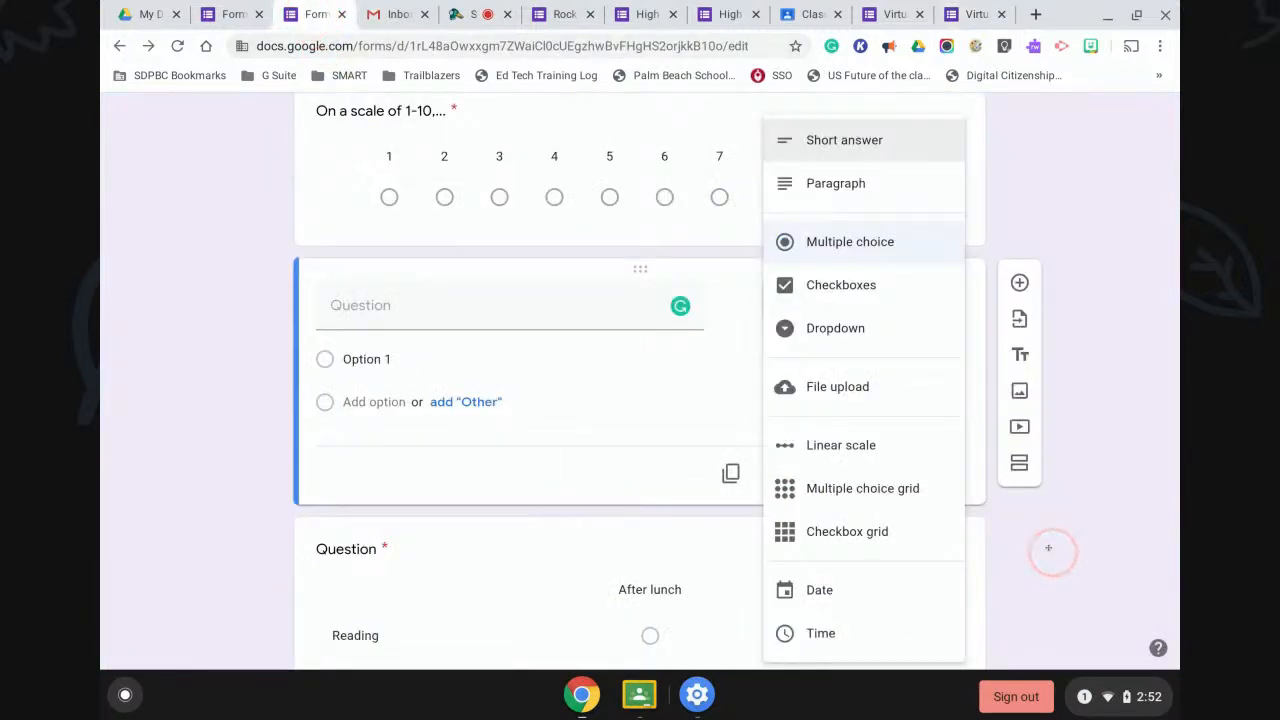
Dismiss the question-type list, leaving the new question as multiple choice with Option 1.
left_click(822, 135)
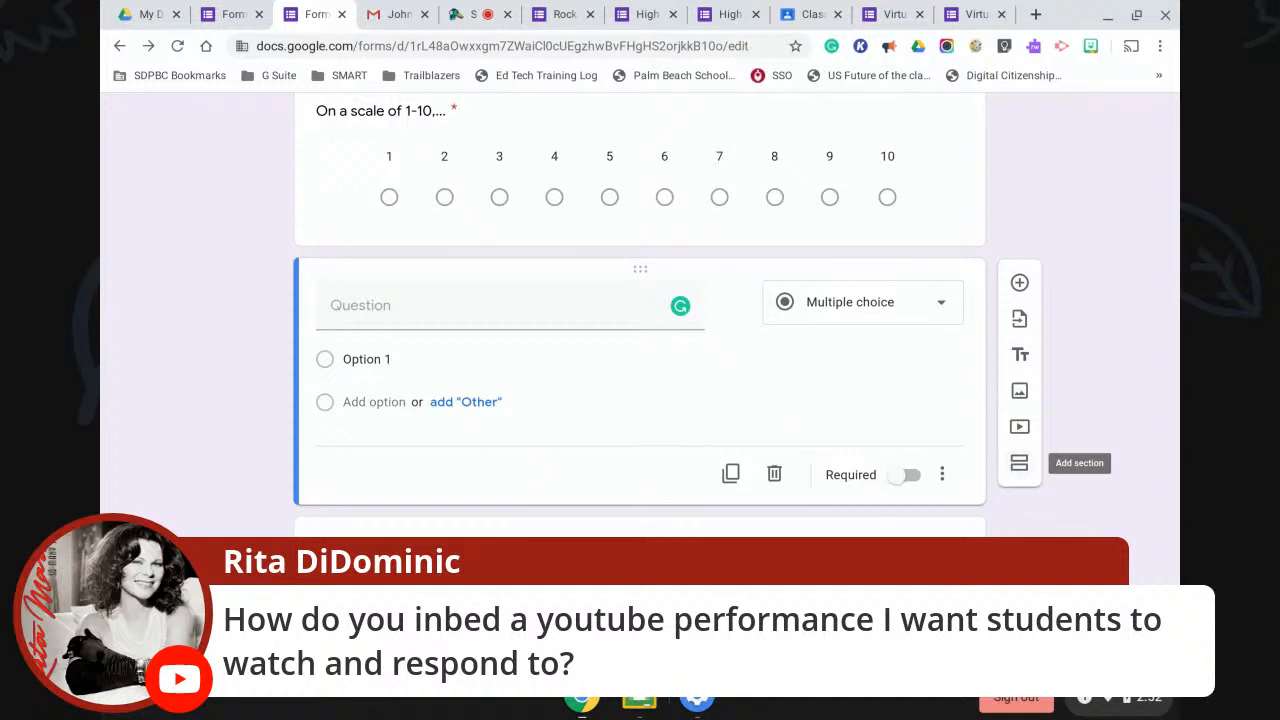
scroll(1022, 512, "down", 1)
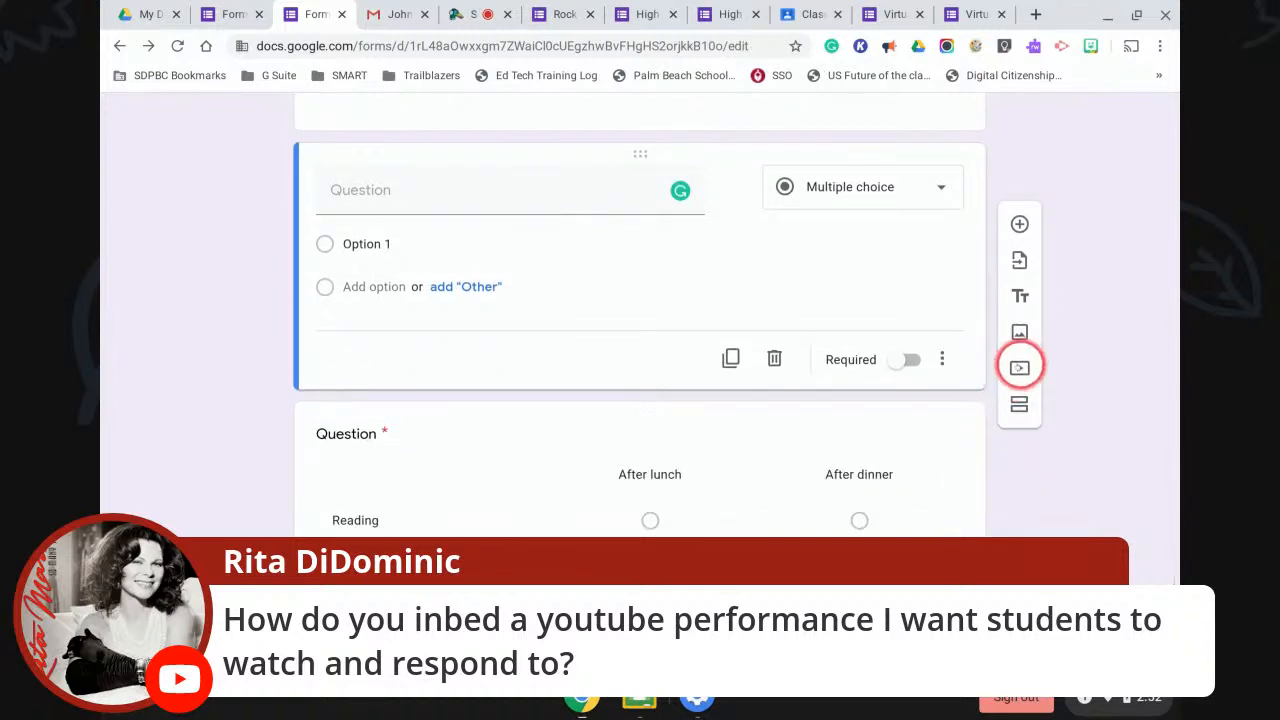
Search YouTube for 'google forms' and add the 'Google Forms Full Tutorial From Start To Finish' video.
left_click(1019, 369)
left_click(400, 262)
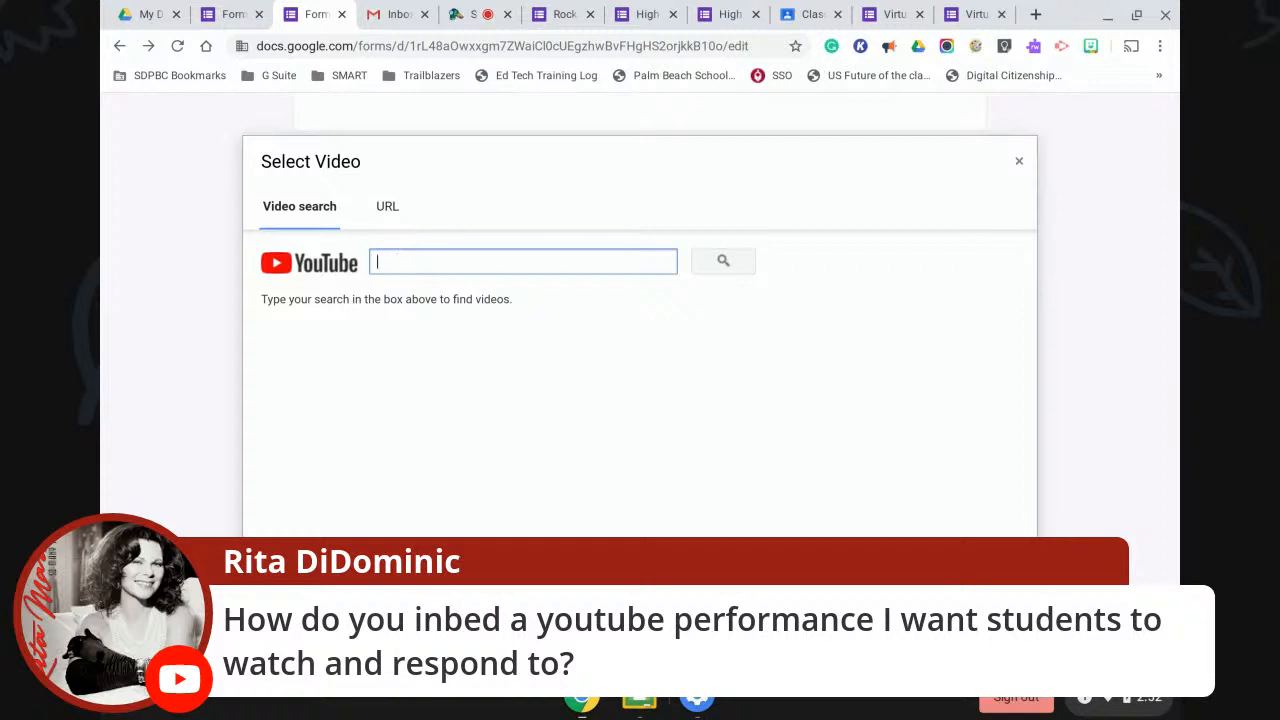
type("google forms")
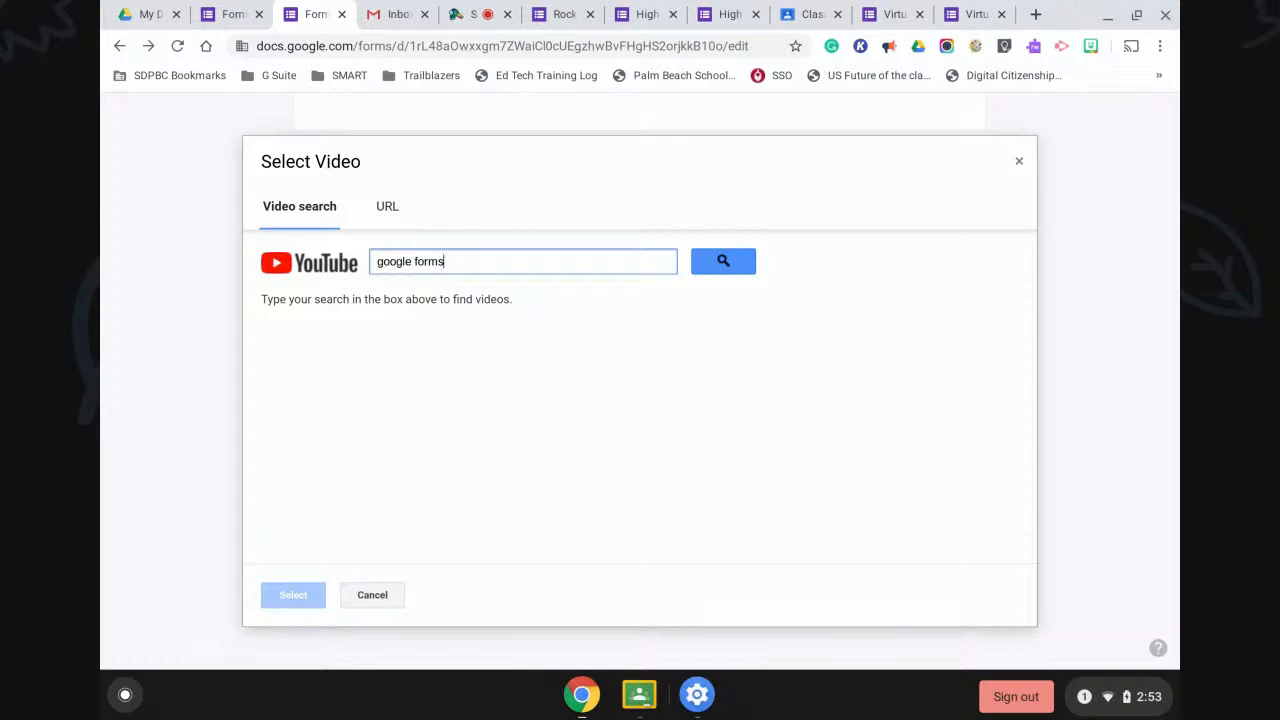
key("Return")
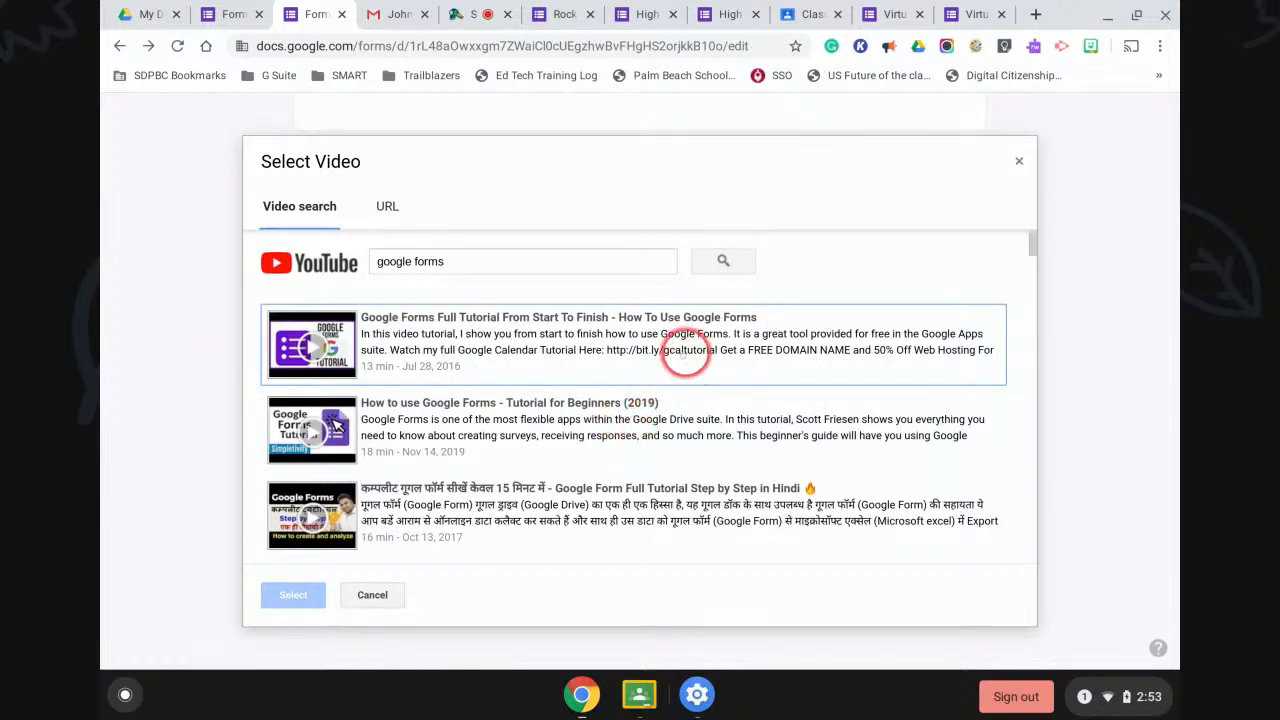
left_click(366, 350)
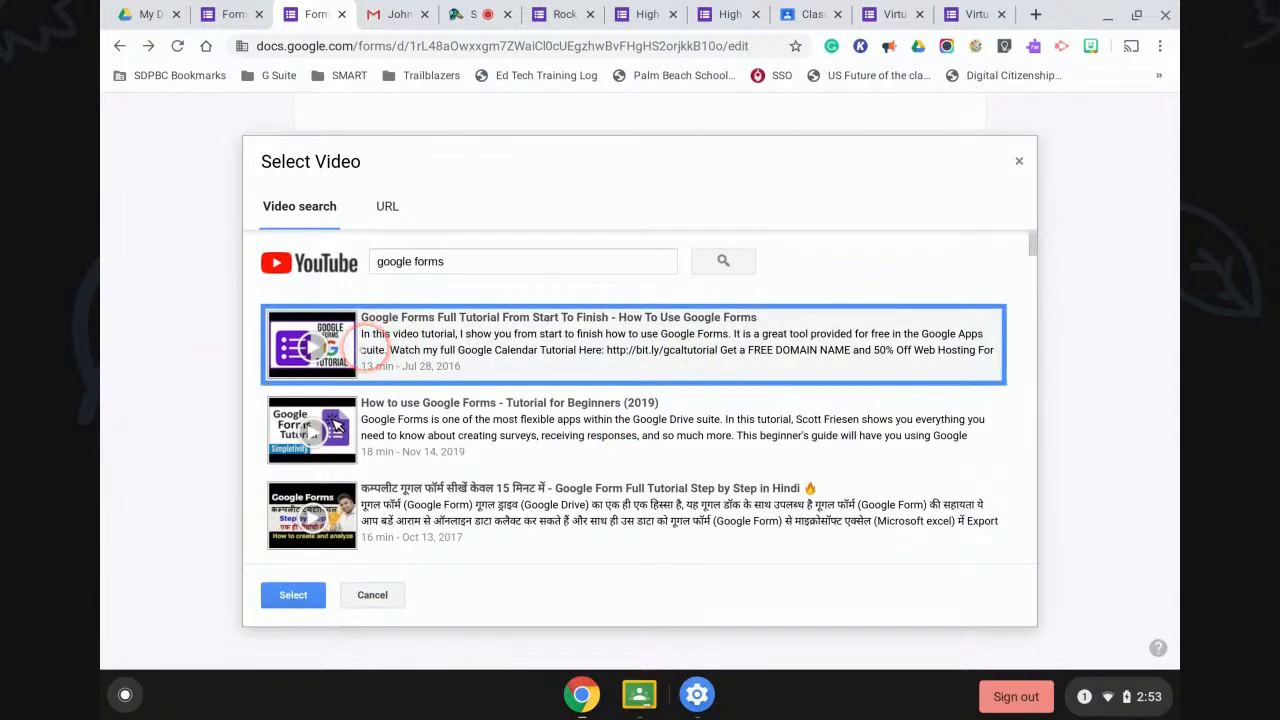
left_click(287, 594)
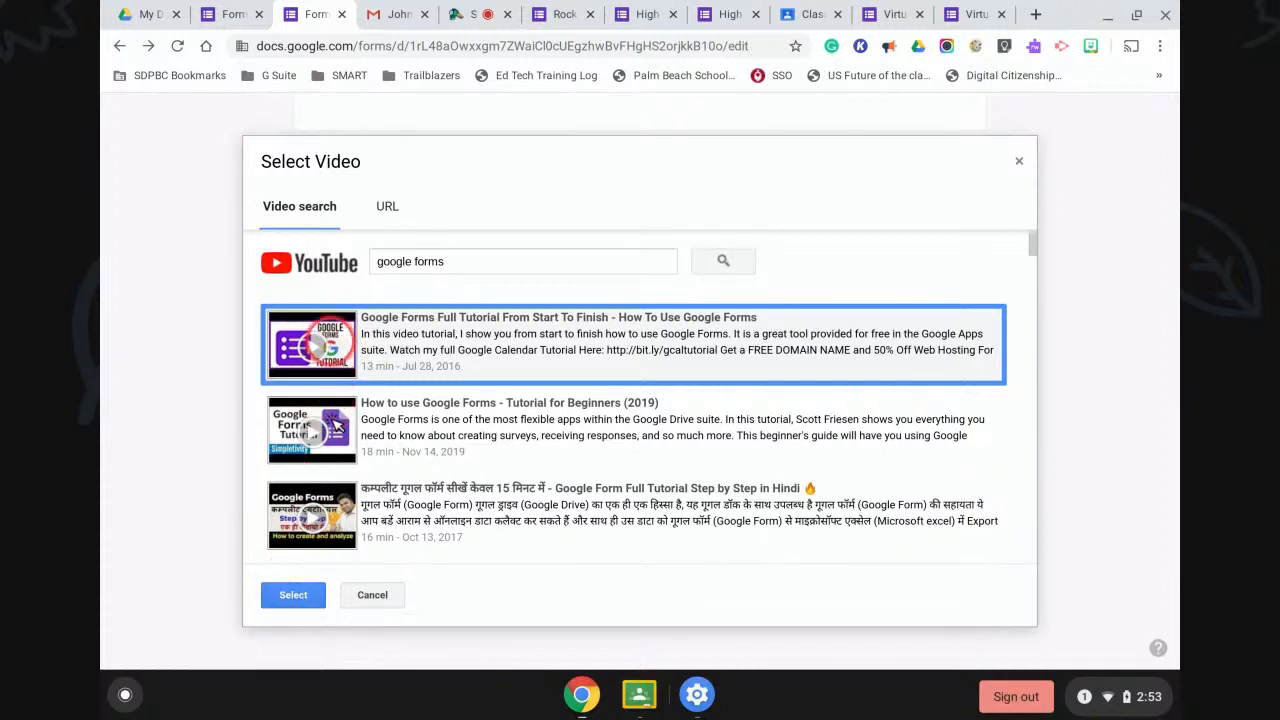
left_click(292, 590)
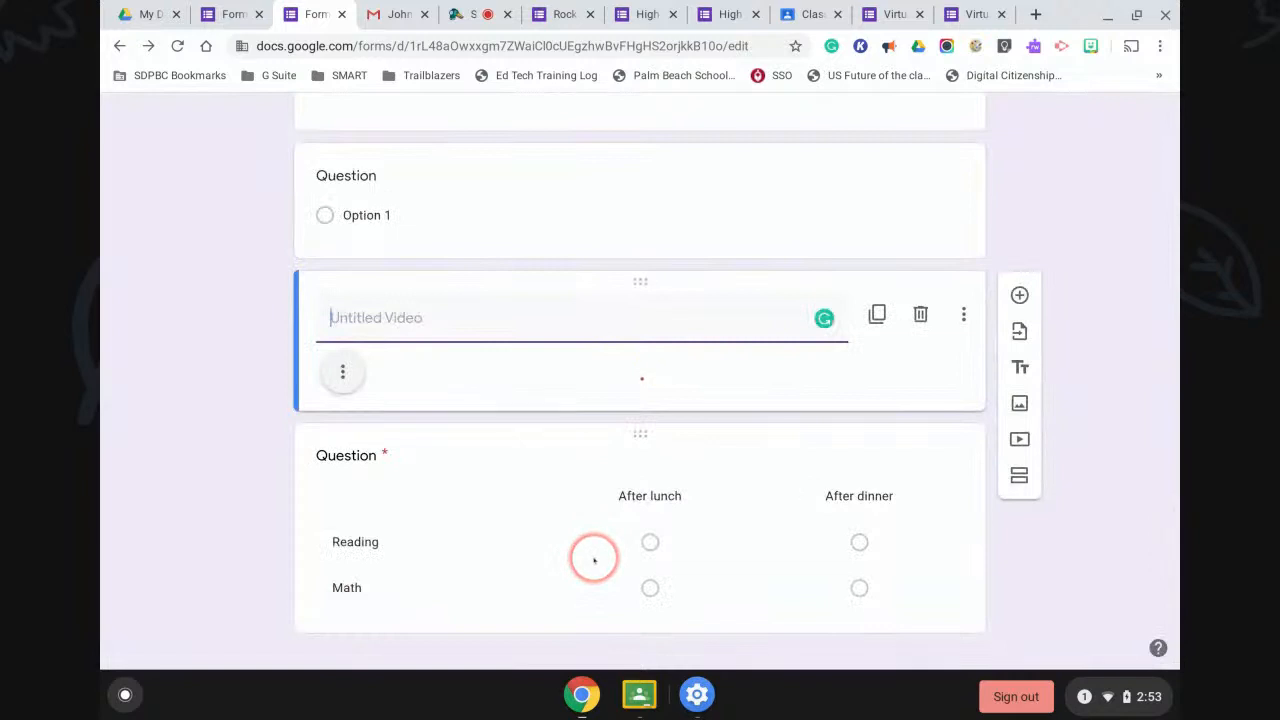
Start the video item's title with the word 'Watch', then return to the top of the form.
left_click(368, 320)
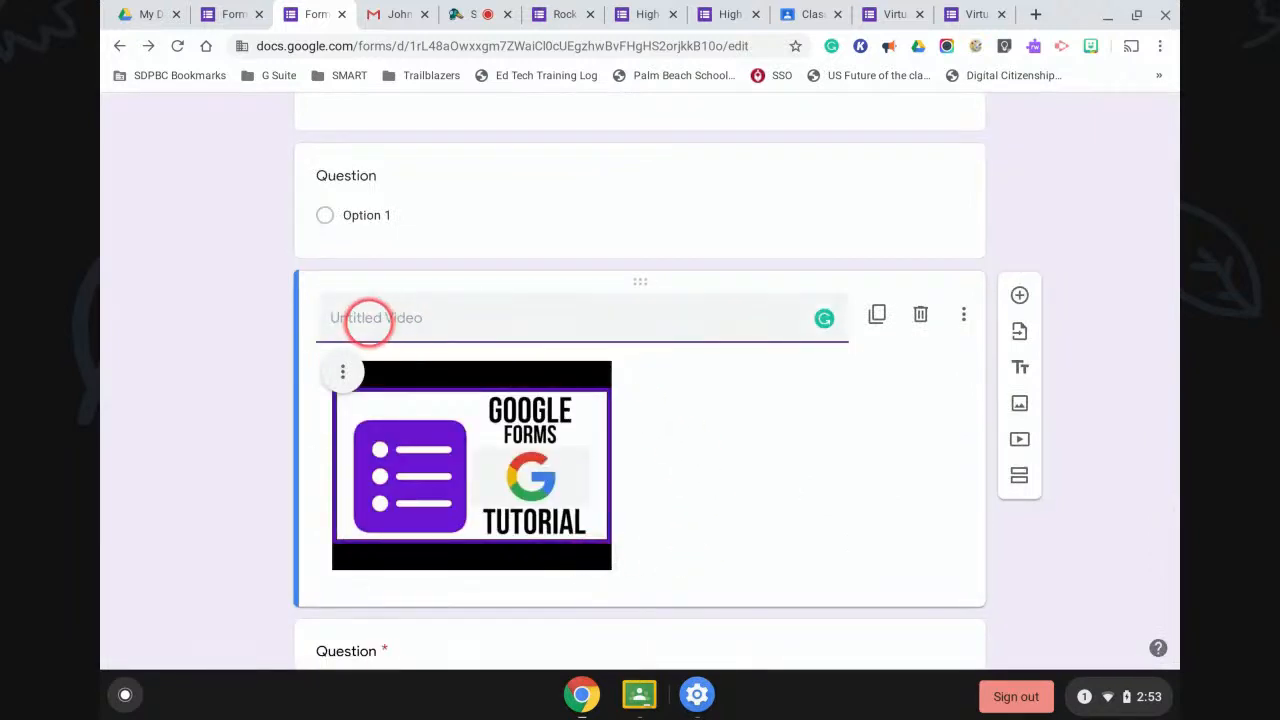
type("Watch")
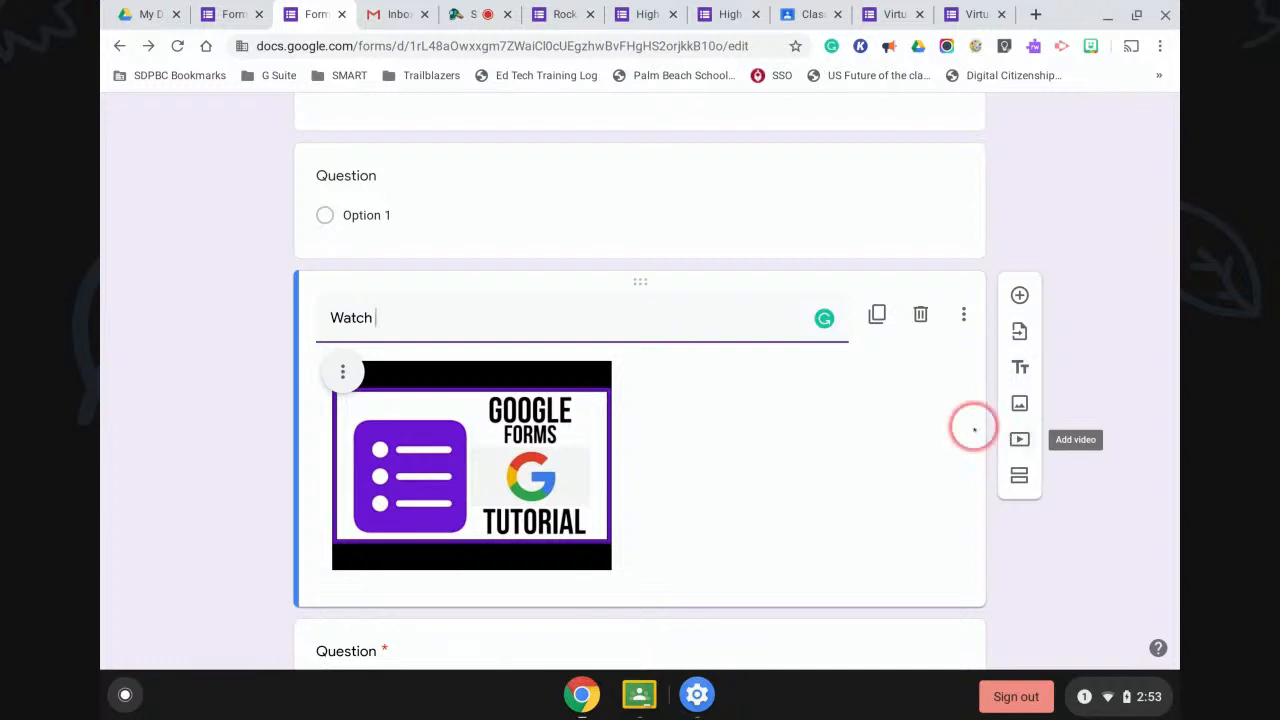
scroll(970, 432, "up", 8)
scroll(970, 432, "up", 10)
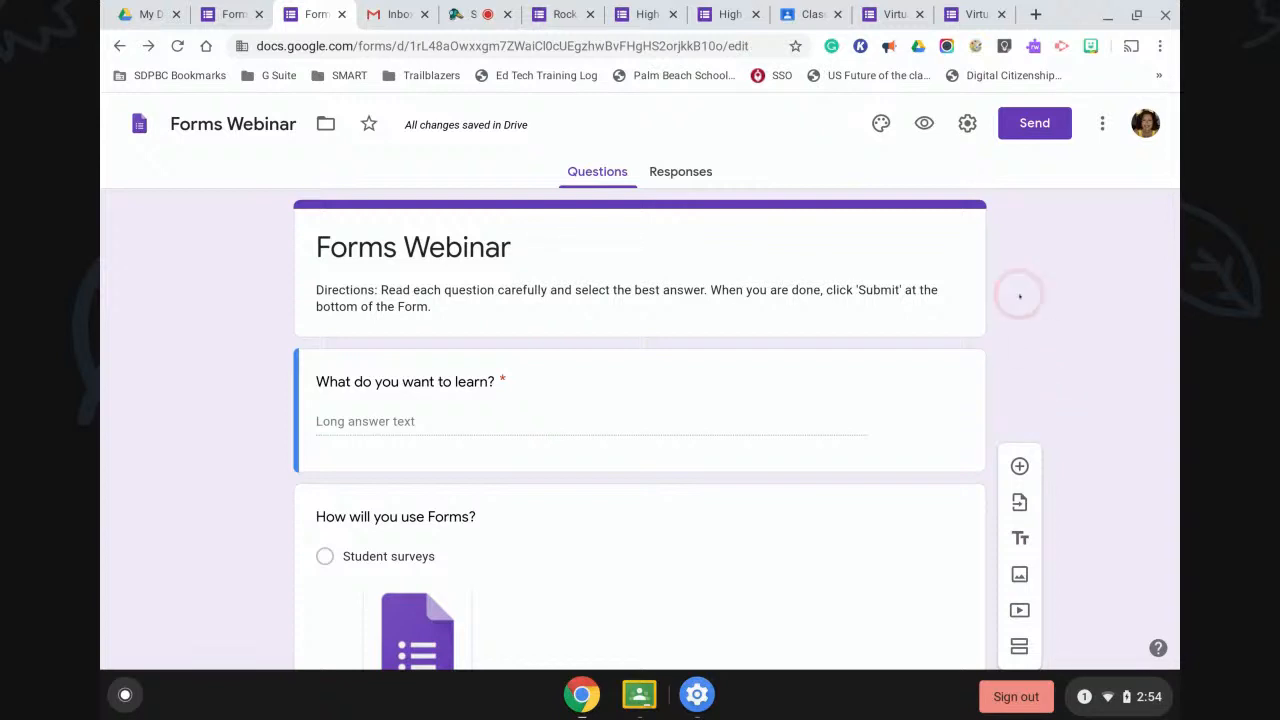
Browse the header image themes: Illustrations, Birthday, and back to Work and School.
left_click(873, 120)
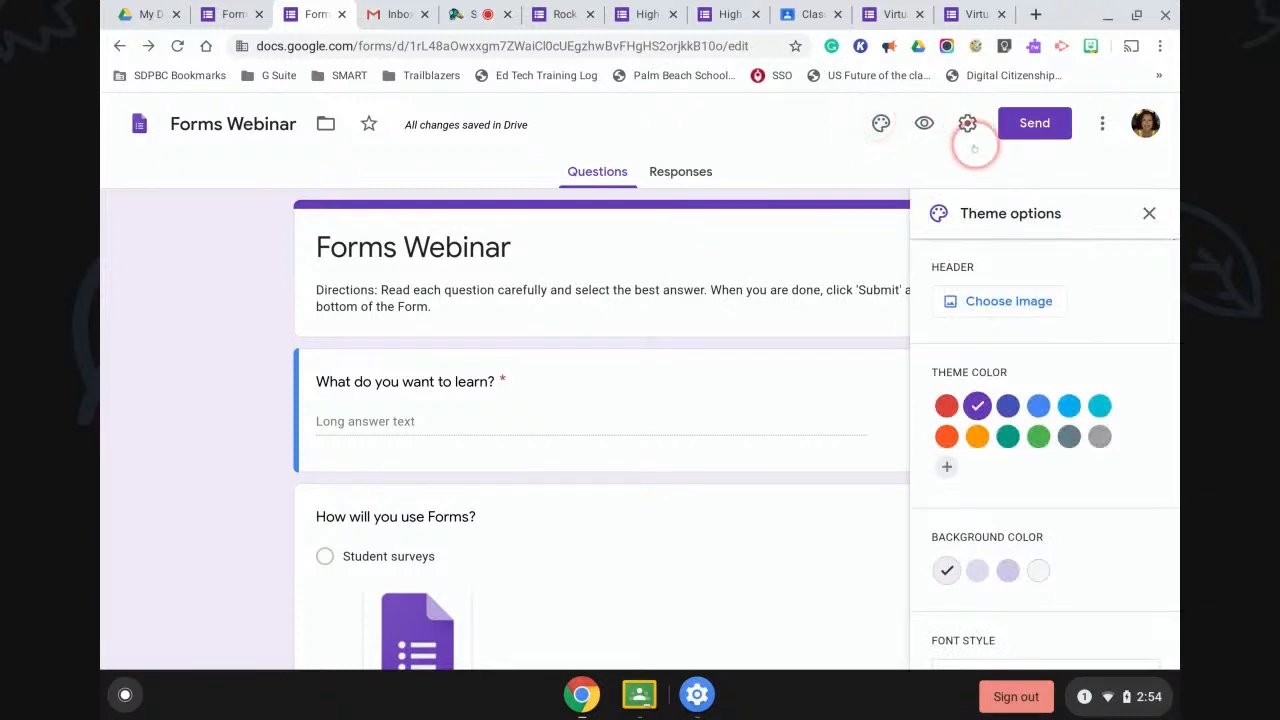
left_click(987, 300)
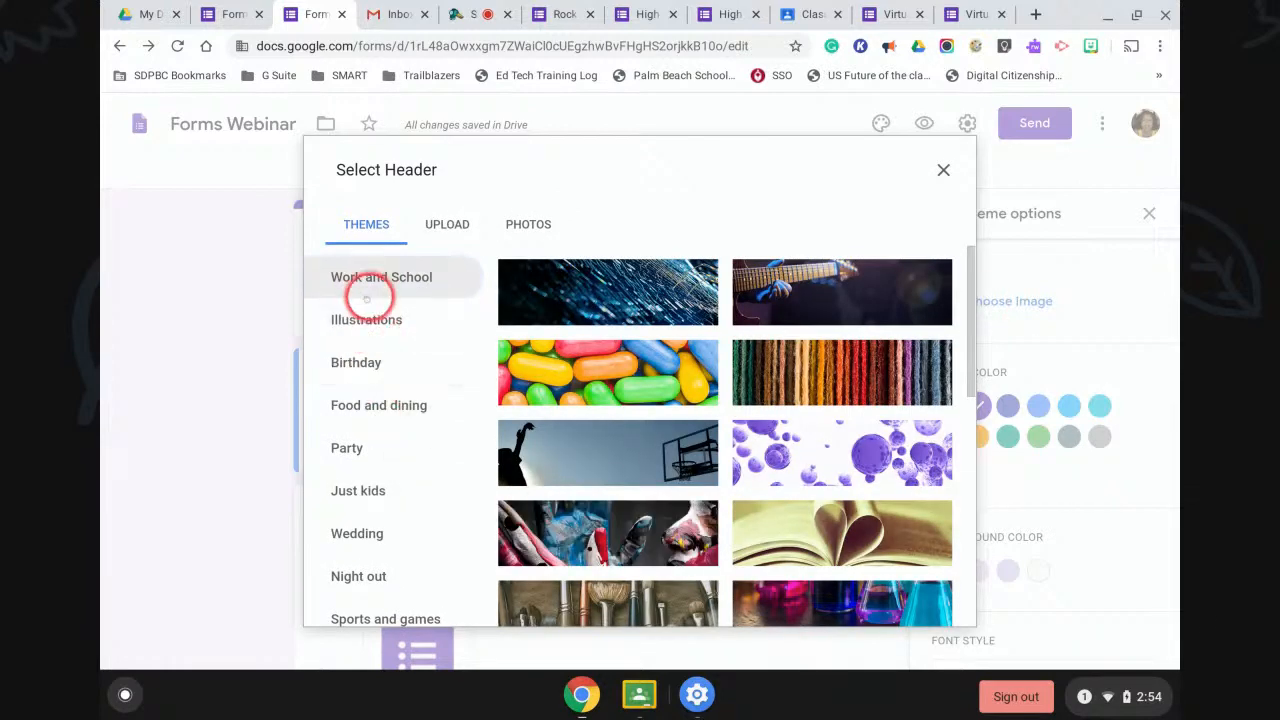
scroll(390, 548, "down", 2)
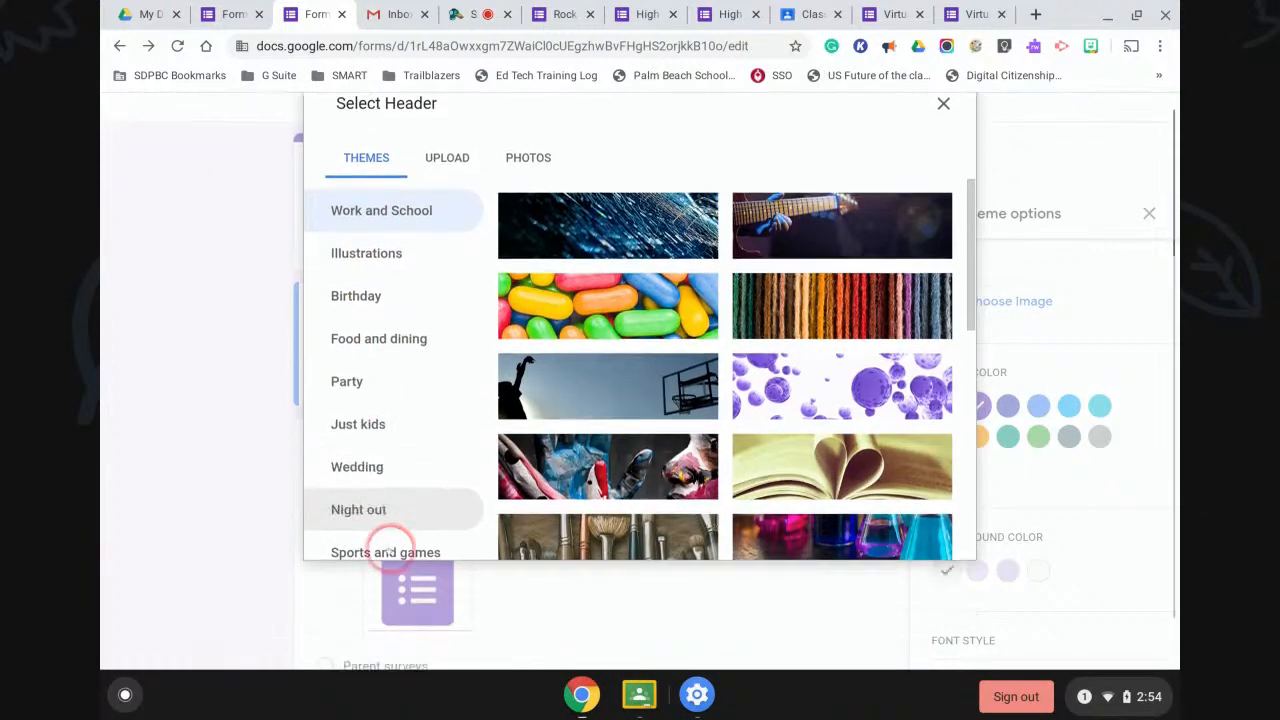
scroll(383, 443, "up", 2)
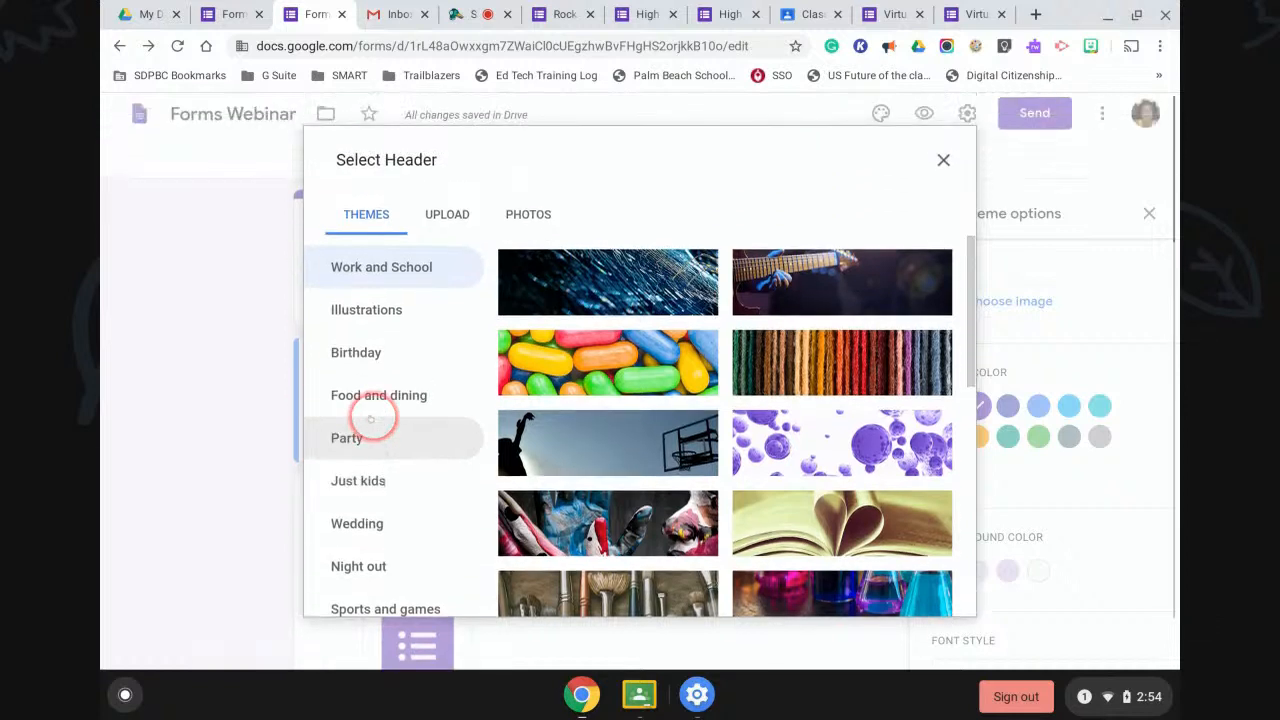
left_click(362, 320)
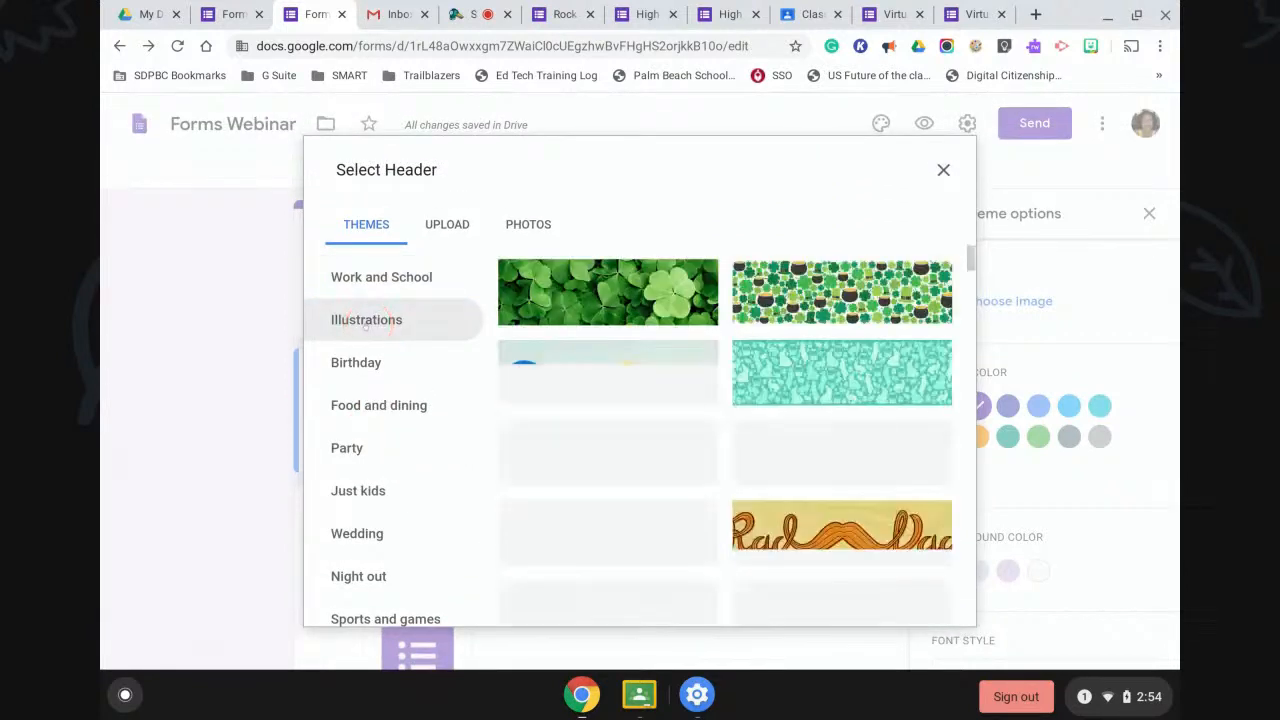
left_click(355, 362)
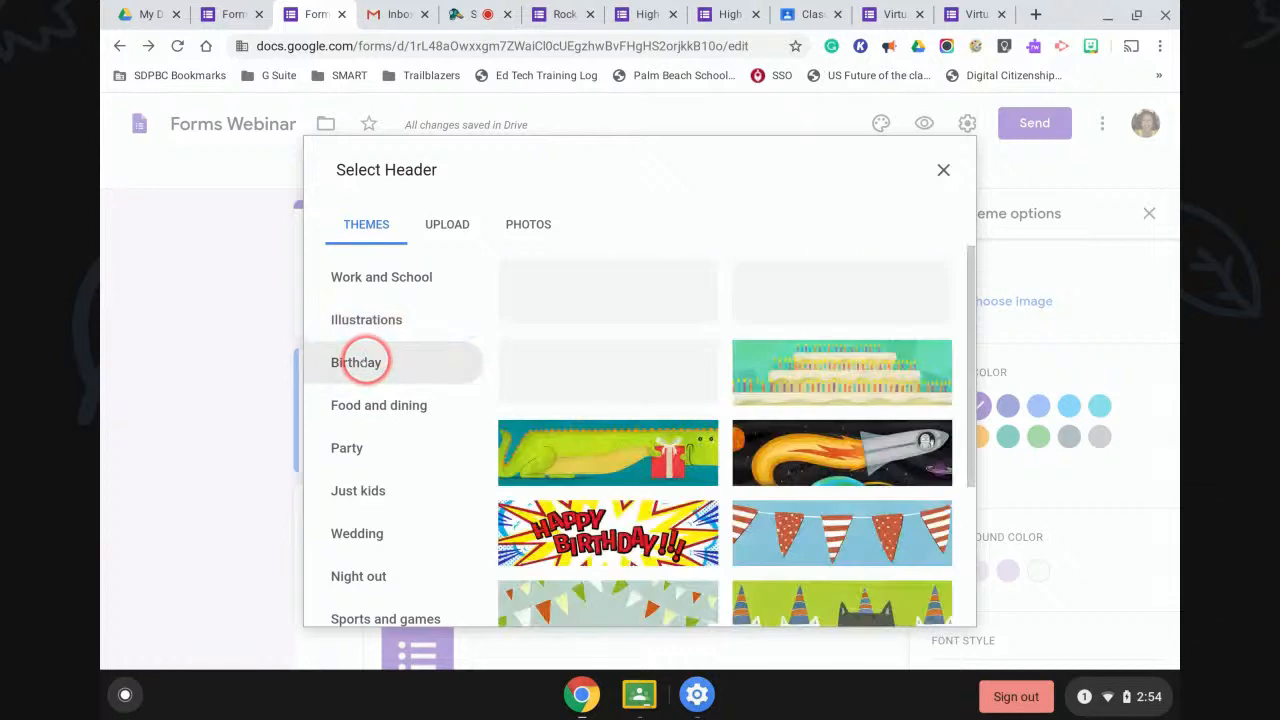
left_click(371, 277)
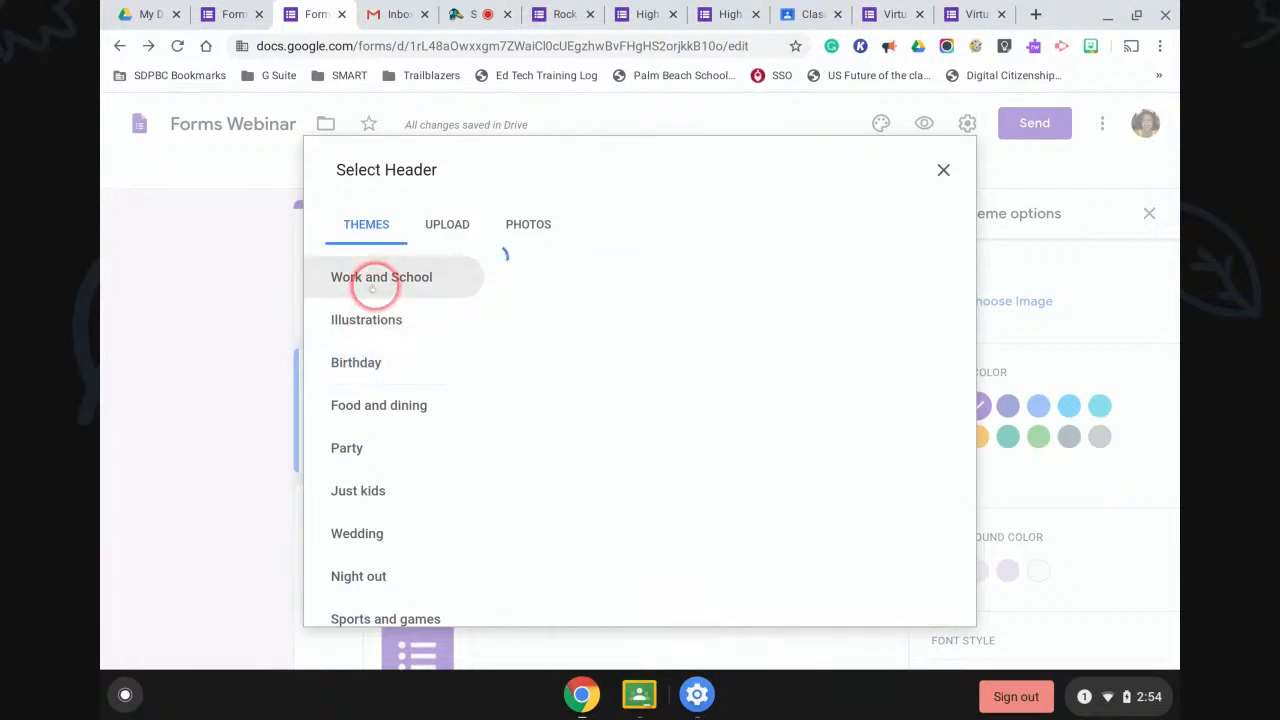
Insert the Work and School lab equipment illustration as the form's header image.
scroll(608, 435, "down", 5)
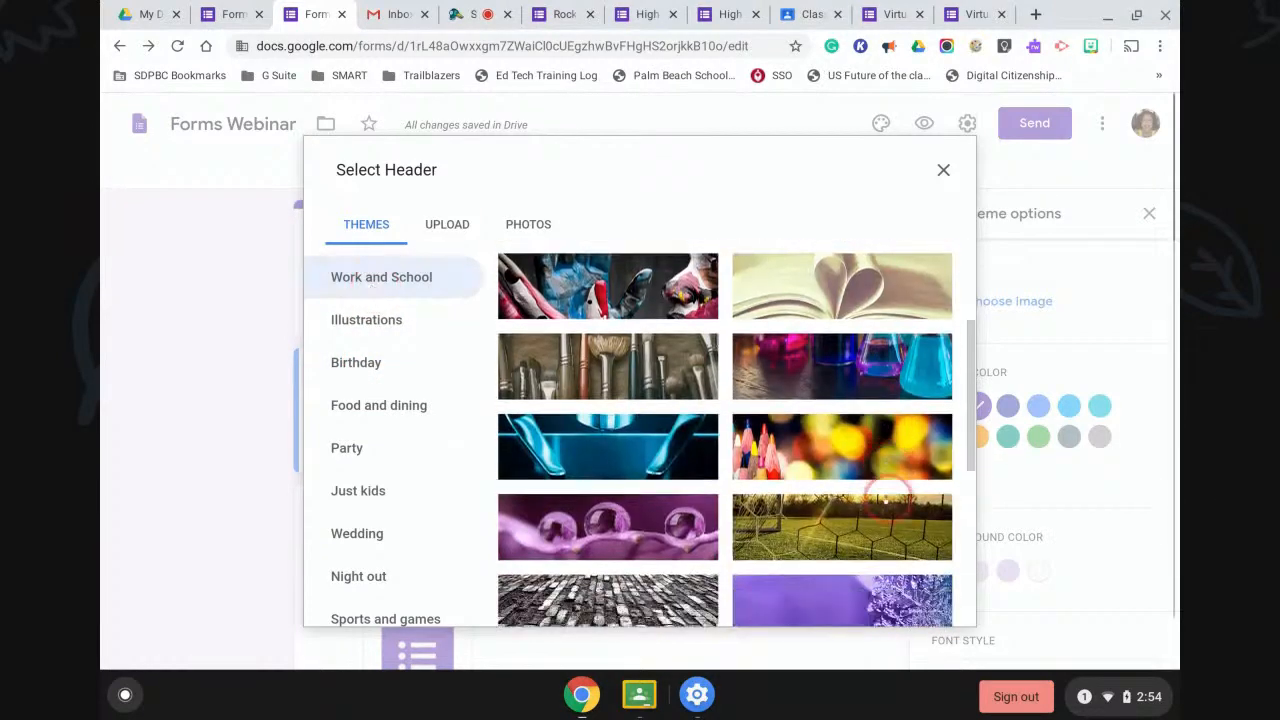
left_click(797, 340)
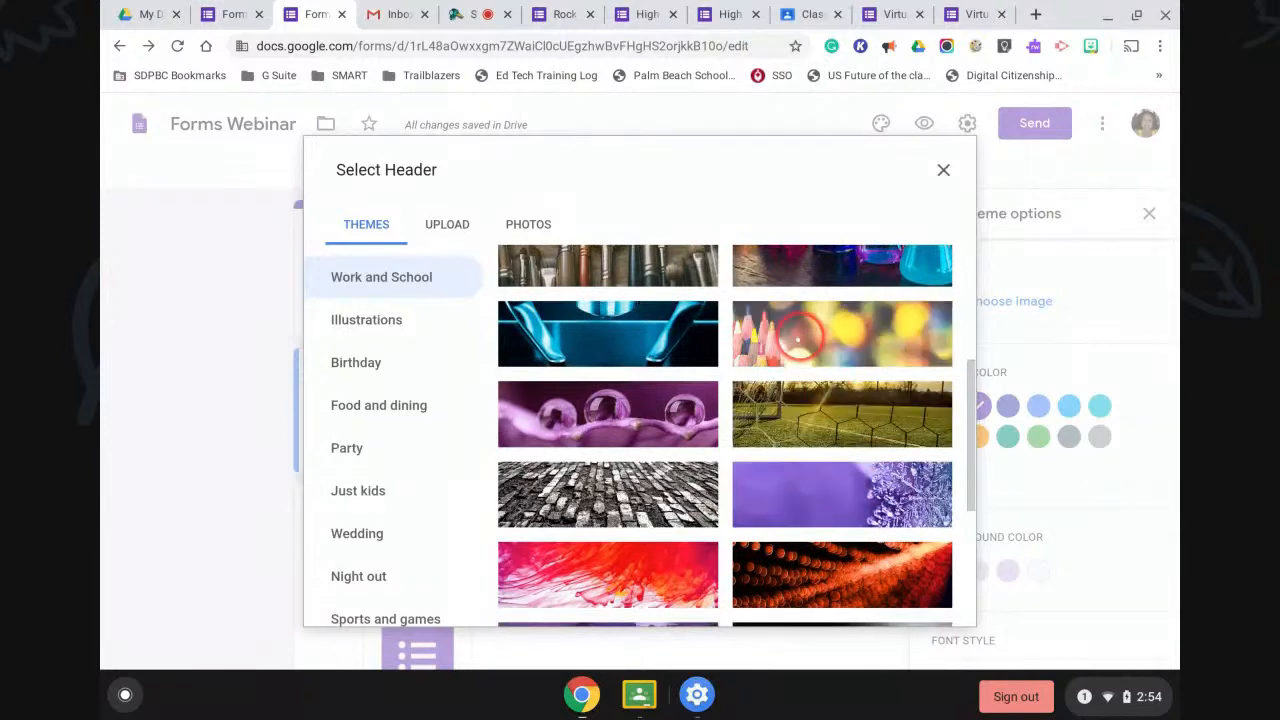
scroll(797, 340, "down", 10)
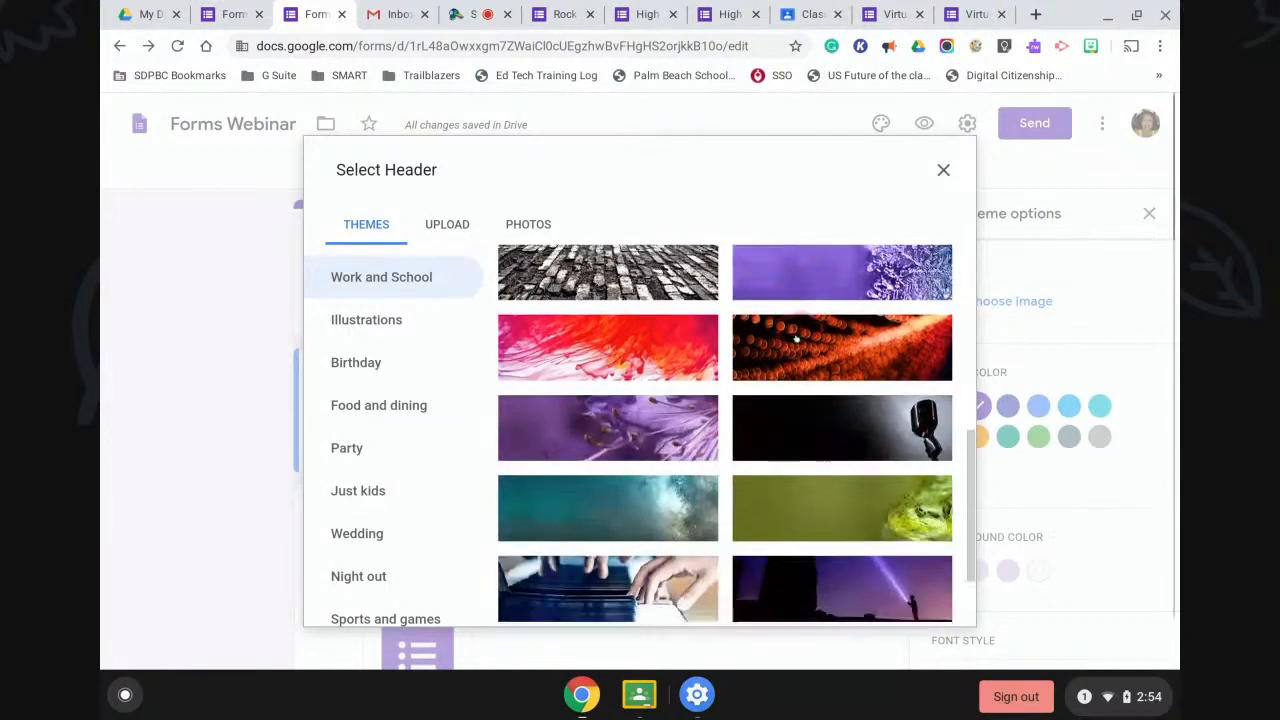
scroll(797, 340, "down", 3)
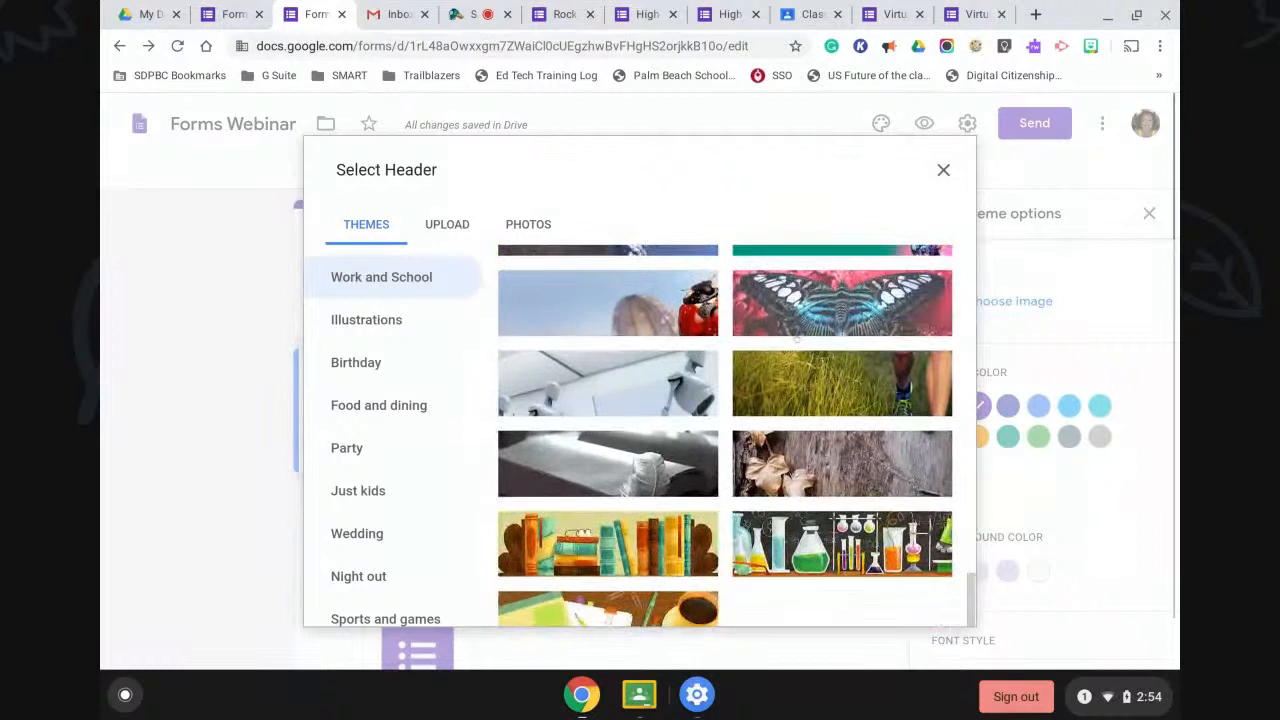
left_click(808, 545)
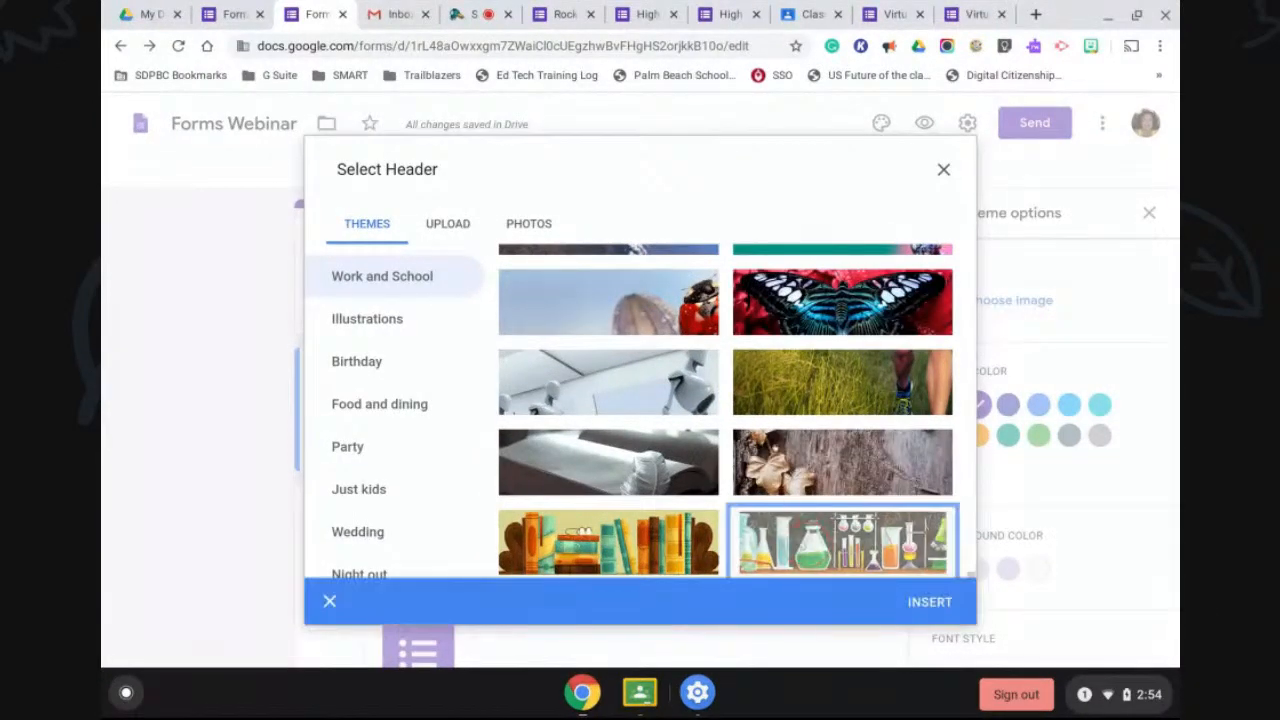
left_click(445, 224)
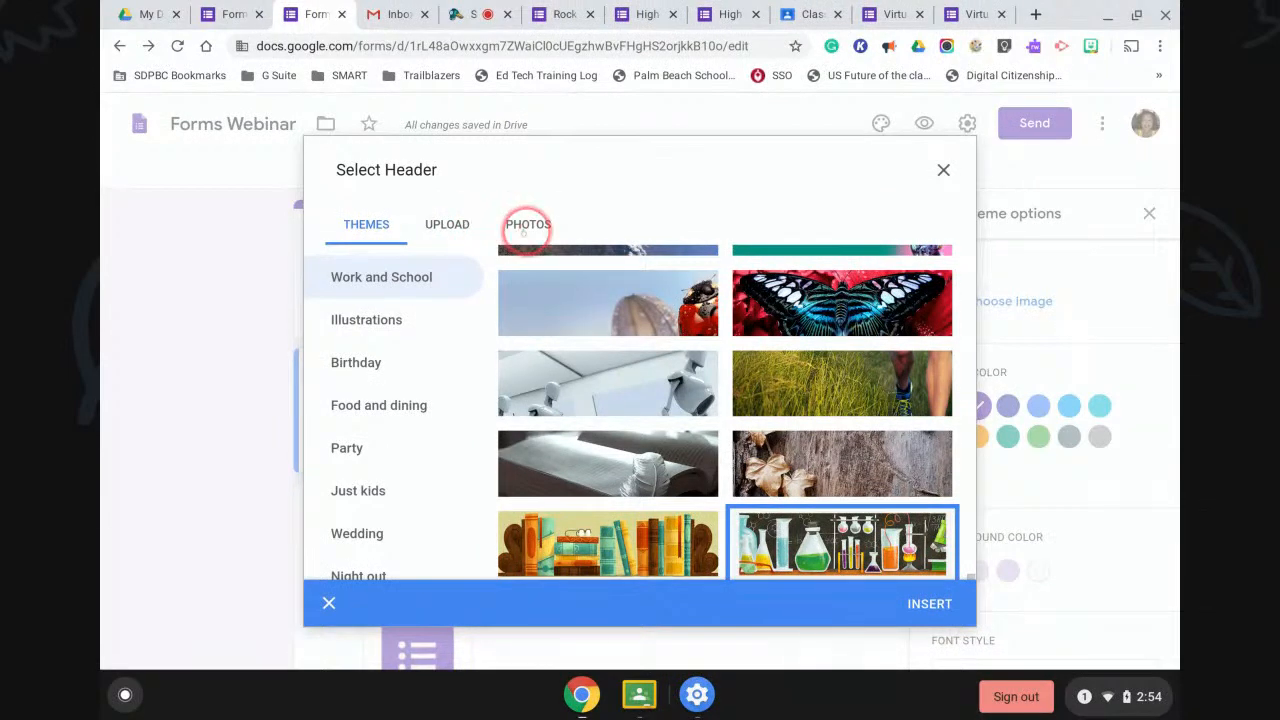
left_click(925, 603)
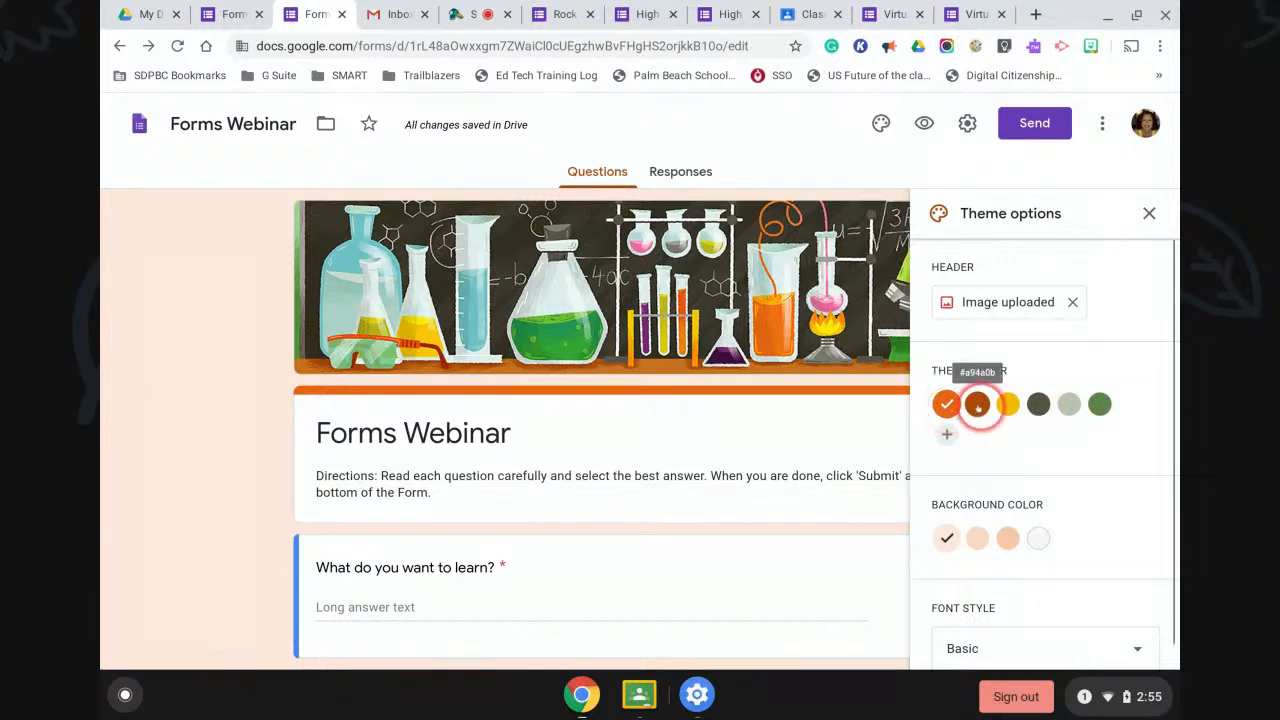
Set a custom red-orange theme colour, #ff3300, for the form.
left_click(977, 404)
left_click(1006, 404)
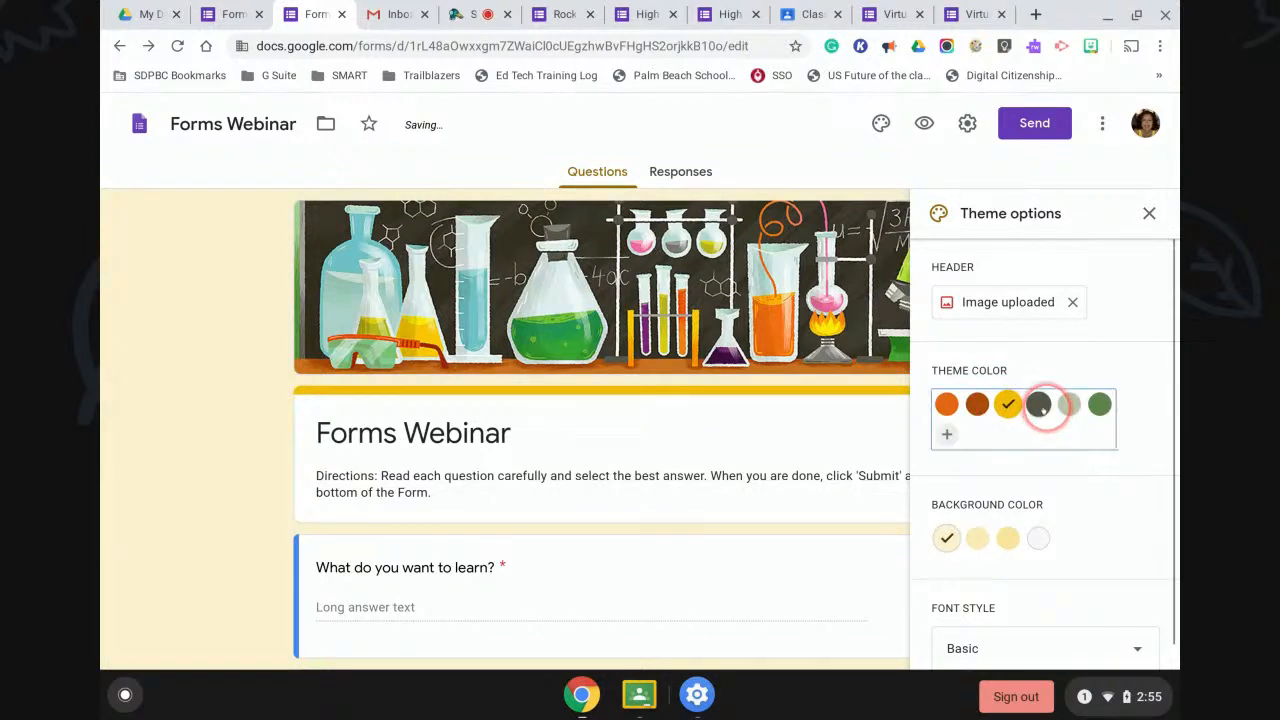
left_click(1038, 404)
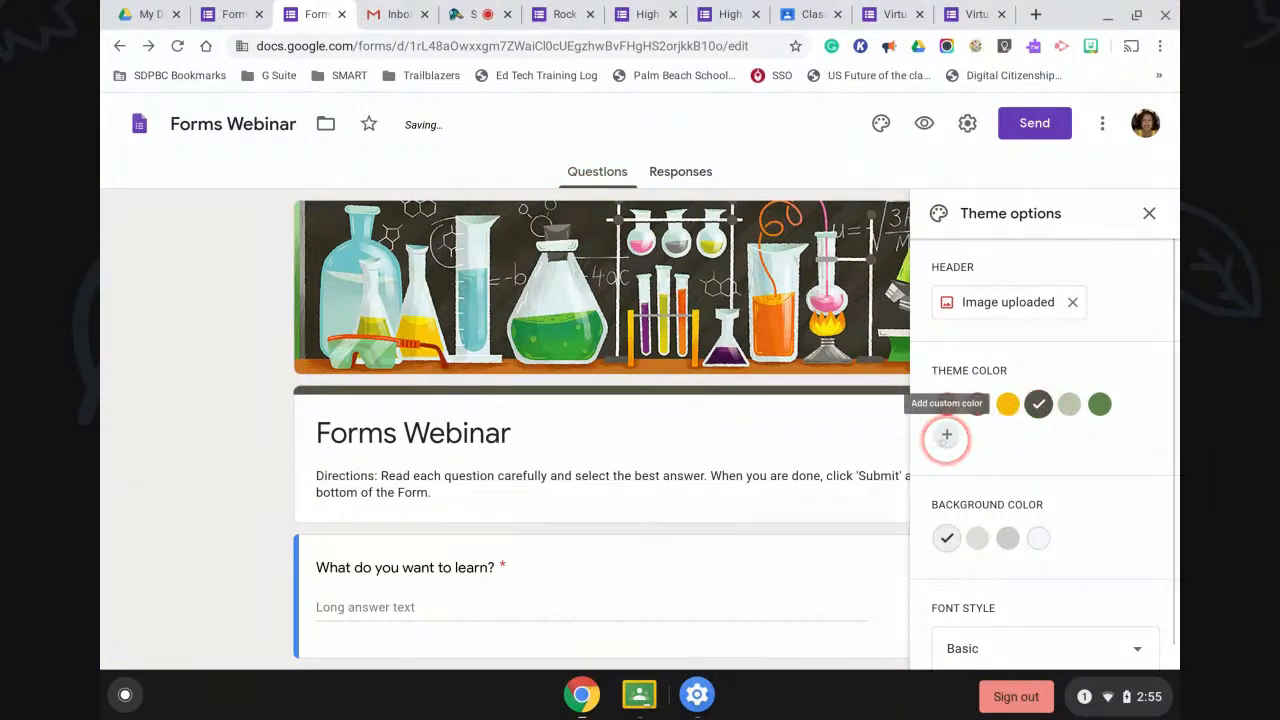
left_click(946, 436)
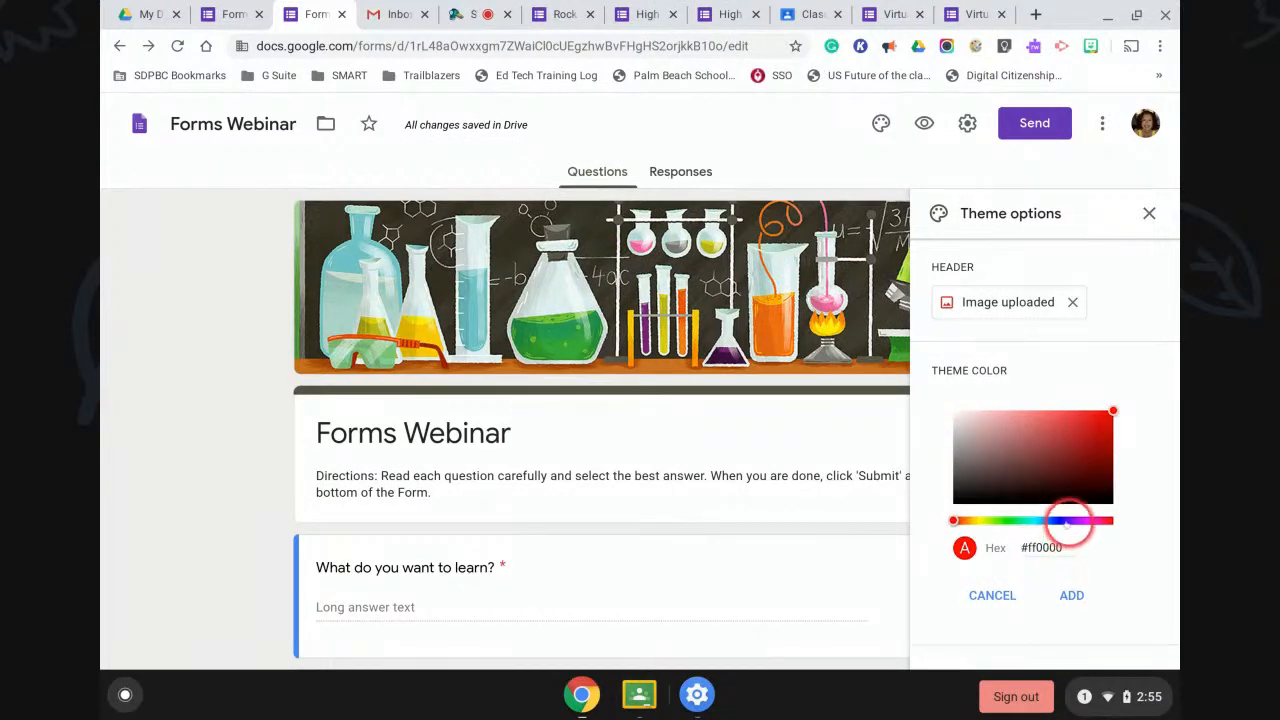
left_click(1067, 520)
left_click(1083, 521)
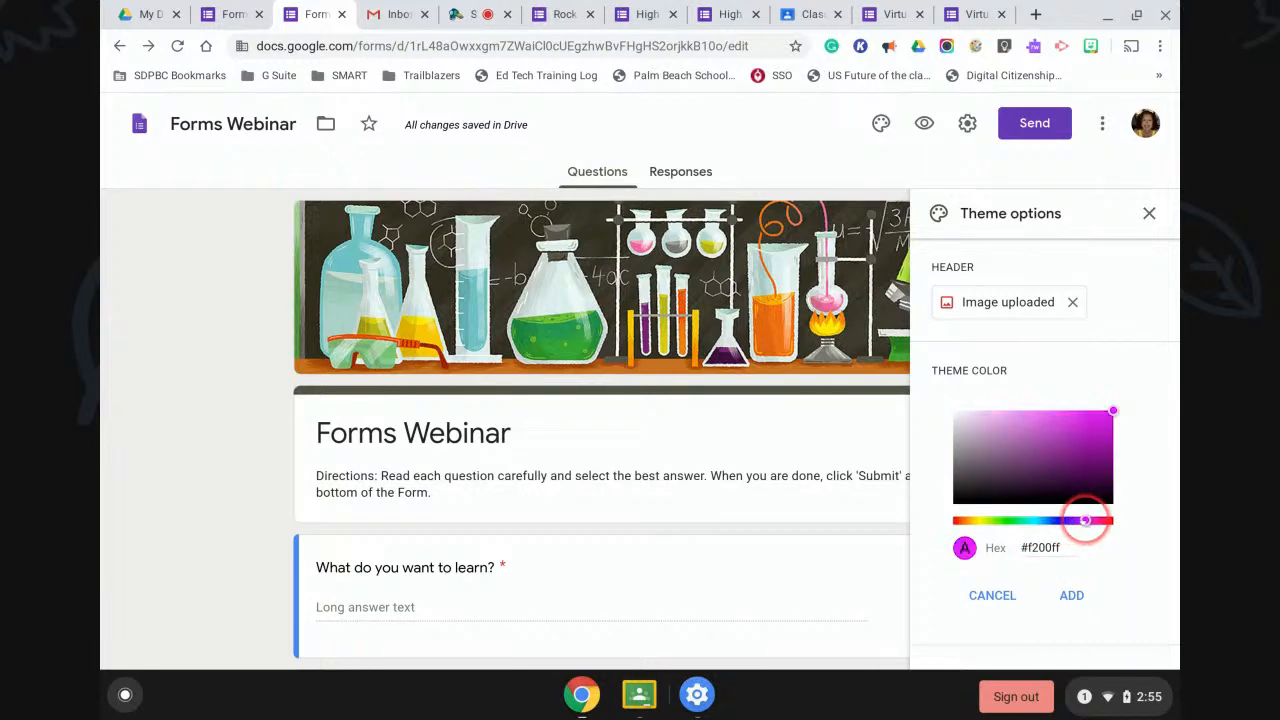
left_click(987, 521)
left_click(958, 521)
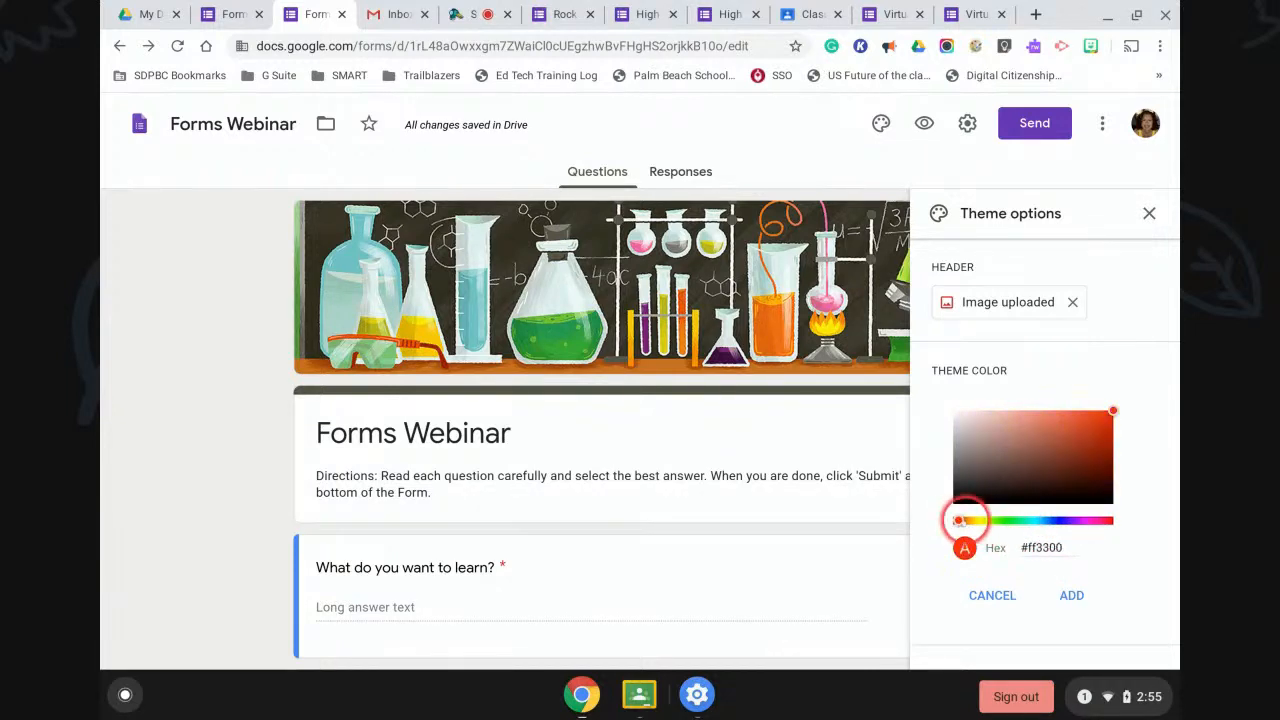
left_click(1073, 595)
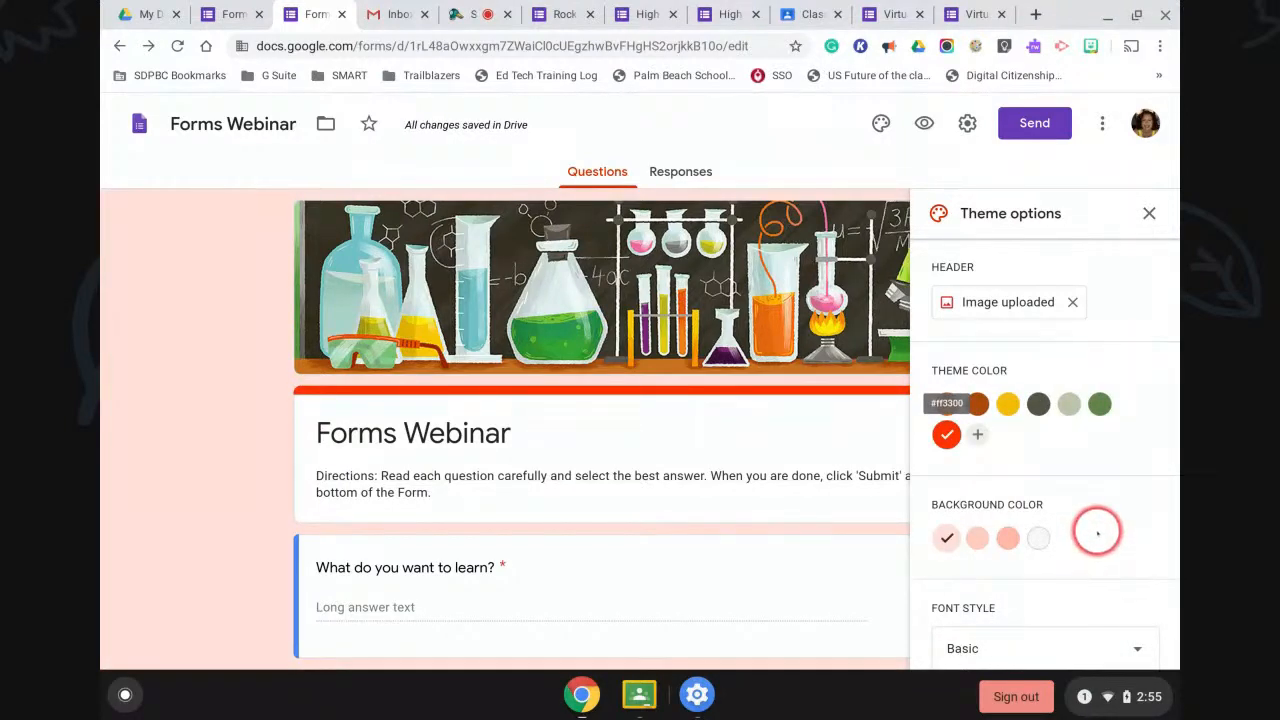
Keep Basic as the font style and close the theme options.
scroll(1097, 533, "down", 1)
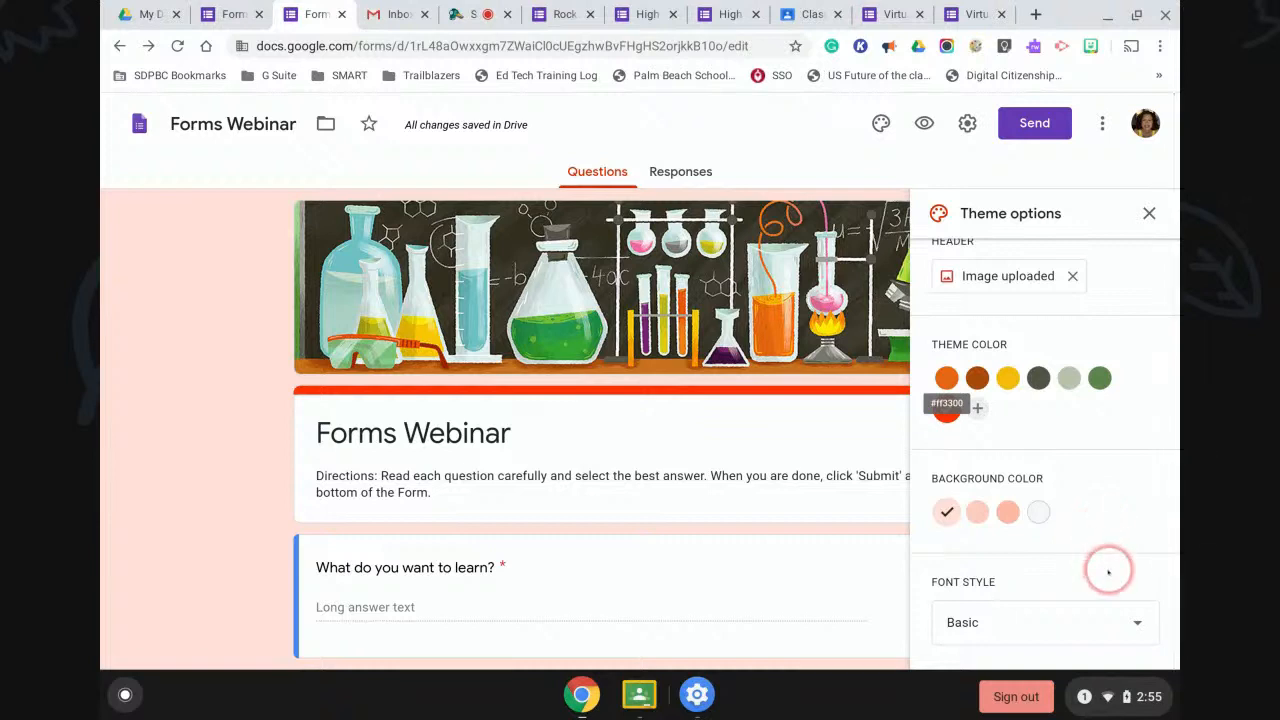
left_click(1130, 620)
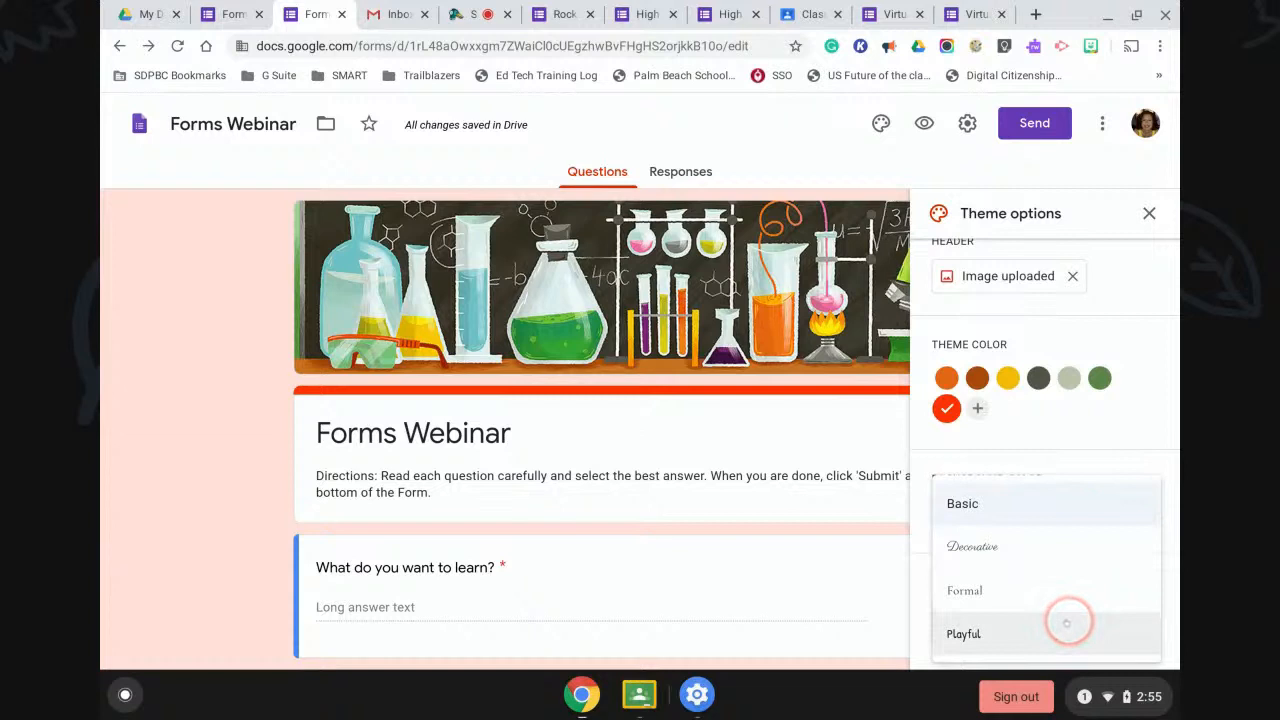
left_click(973, 504)
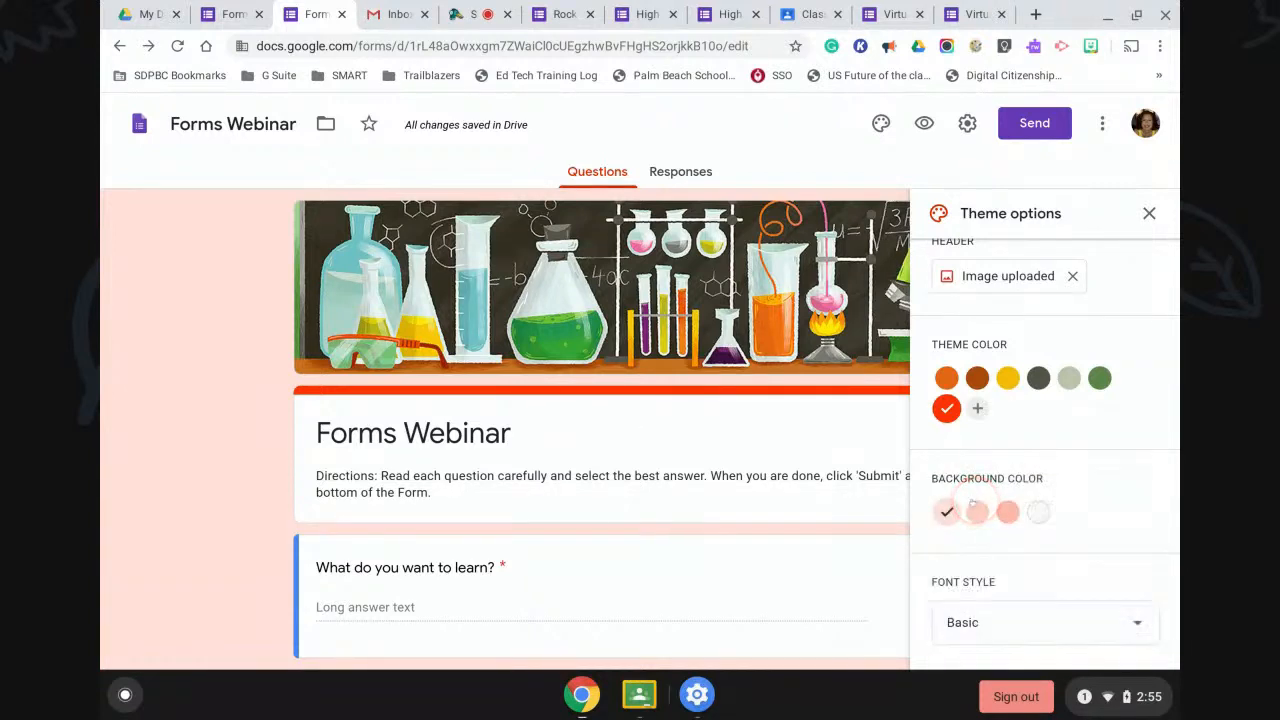
scroll(975, 490, "up", 1)
left_click(1149, 214)
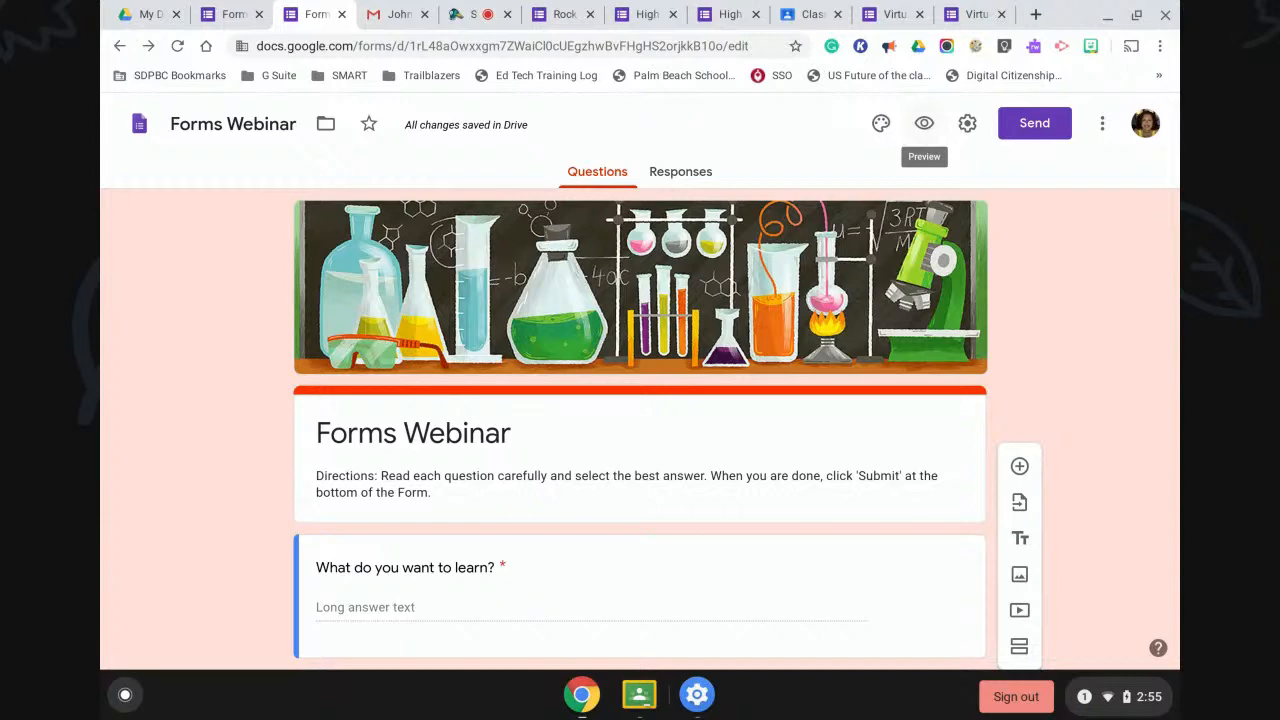
left_click(923, 123)
left_click(891, 384)
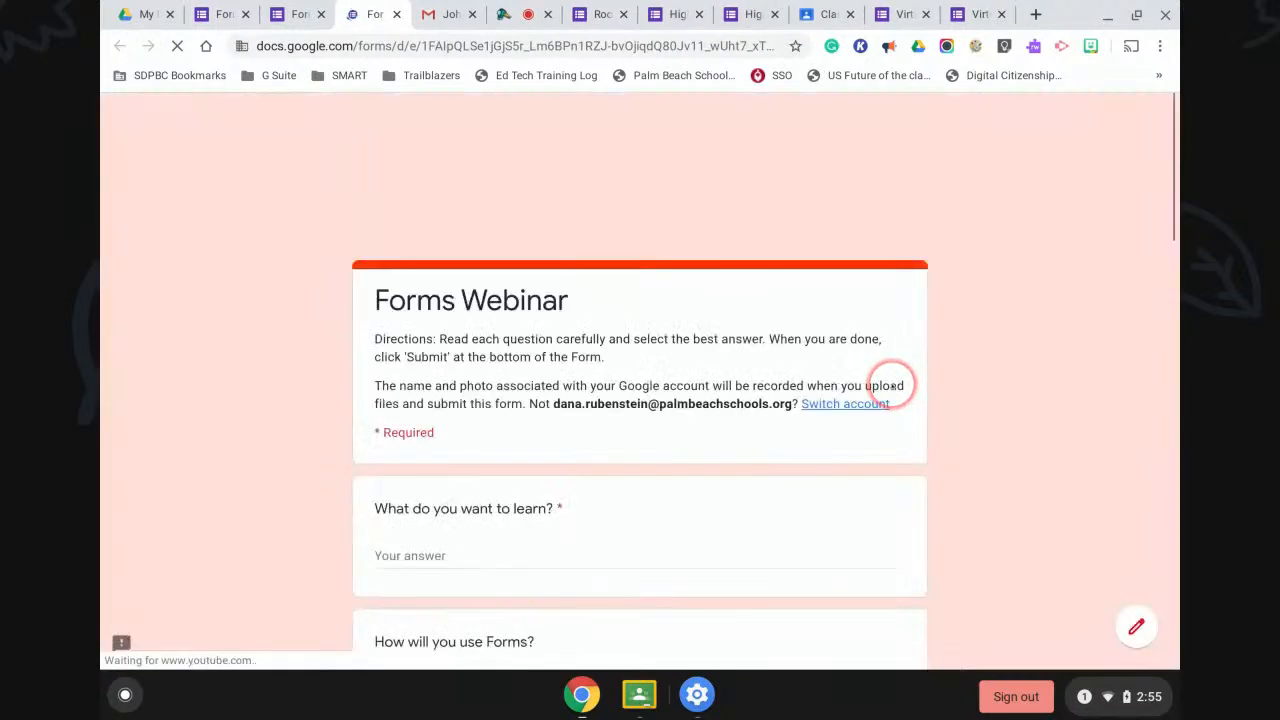
scroll(956, 433, "down", 2)
scroll(956, 433, "down", 5)
scroll(956, 433, "down", 7)
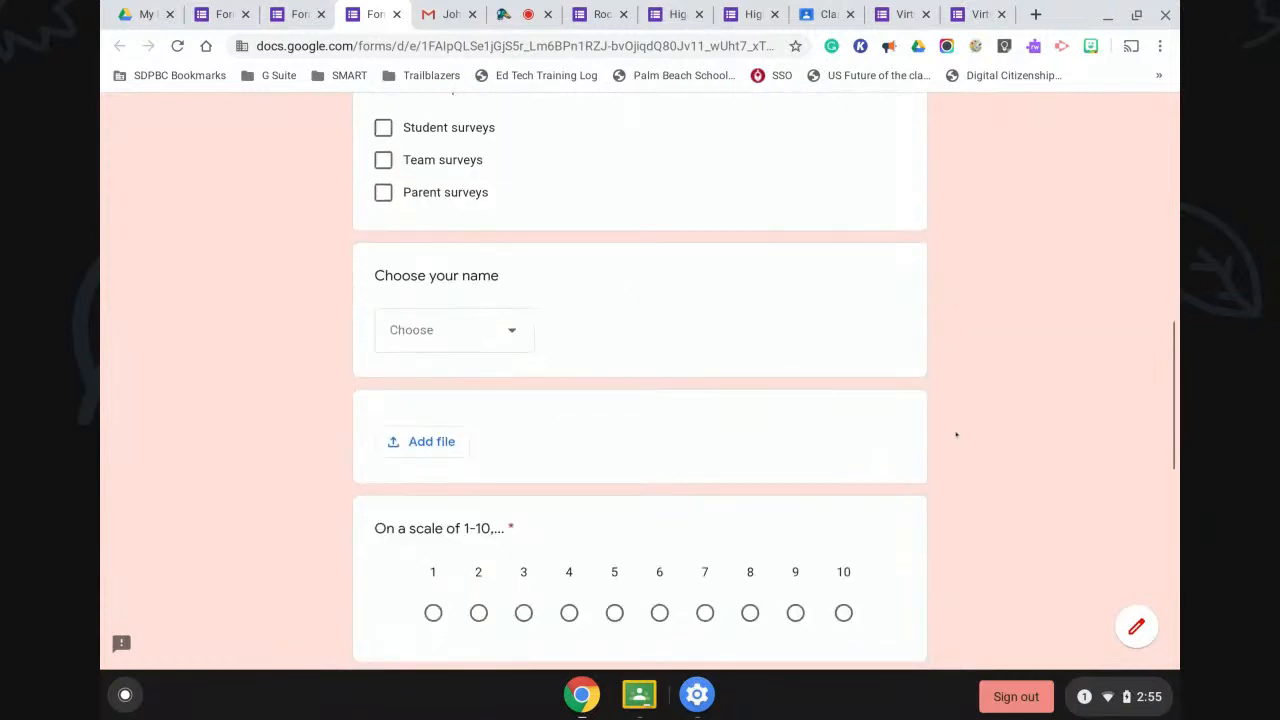
scroll(956, 433, "down", 3)
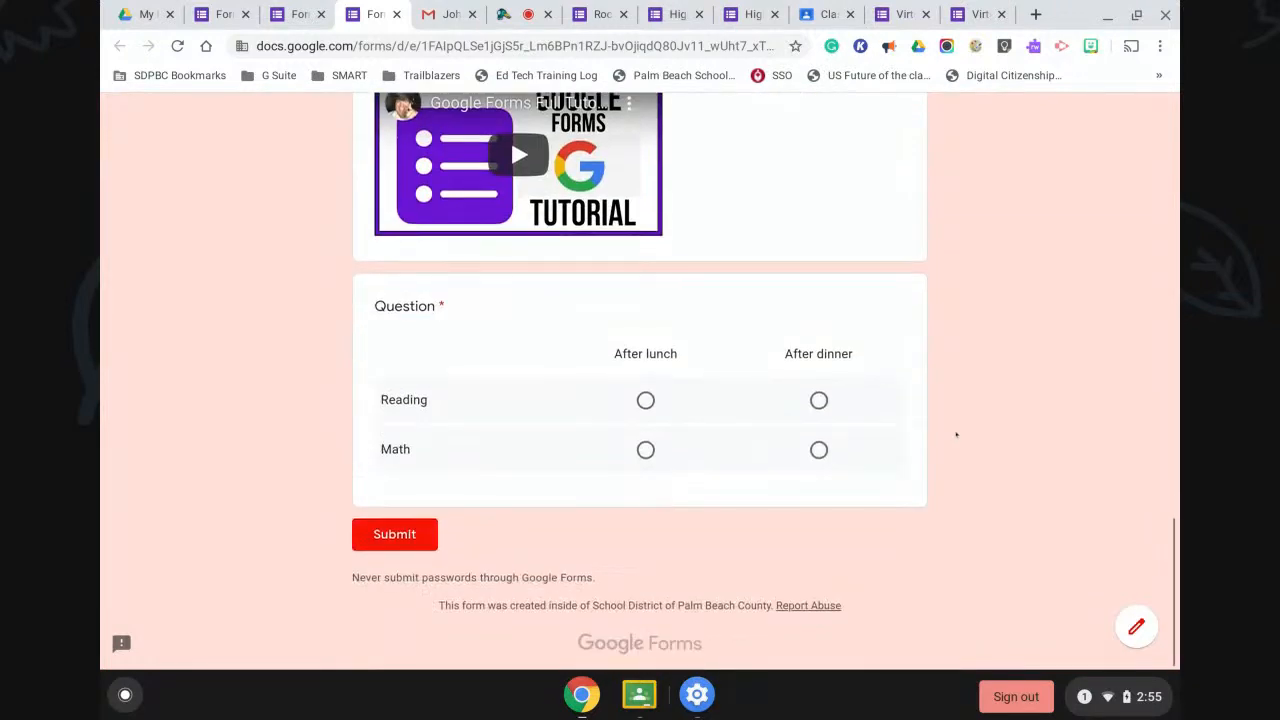
scroll(956, 433, "up", 15)
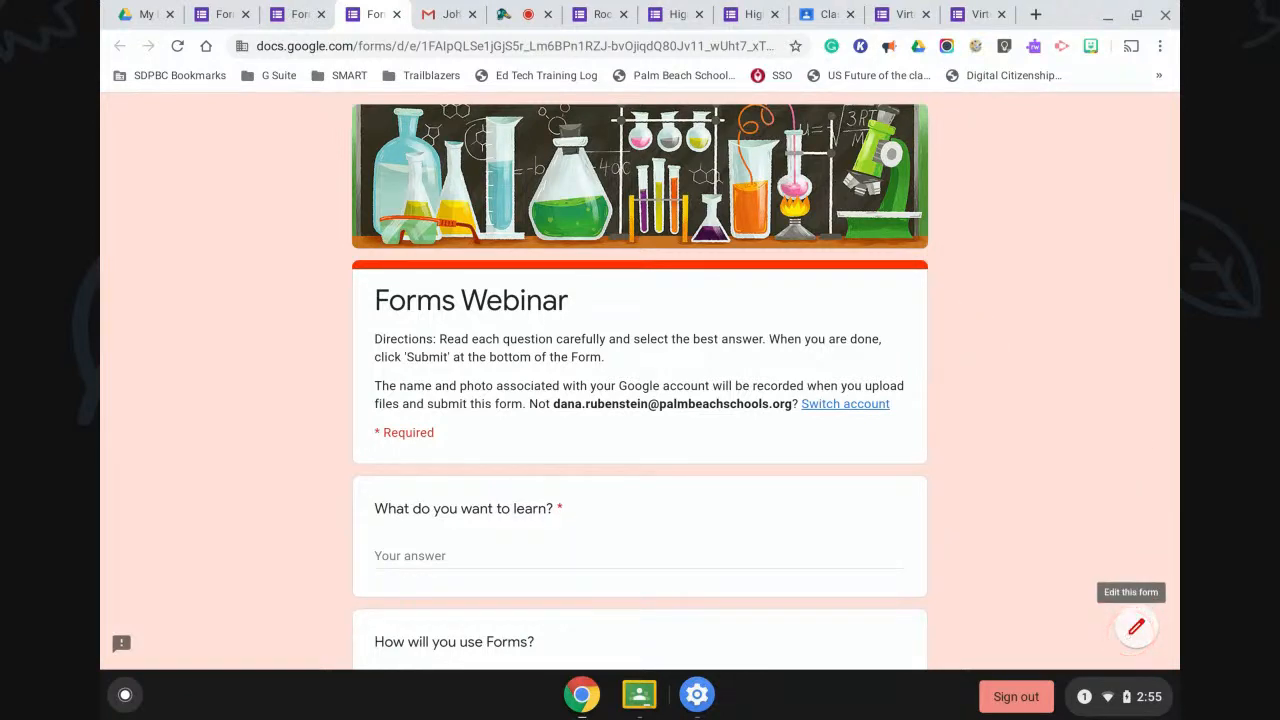
left_click(1136, 627)
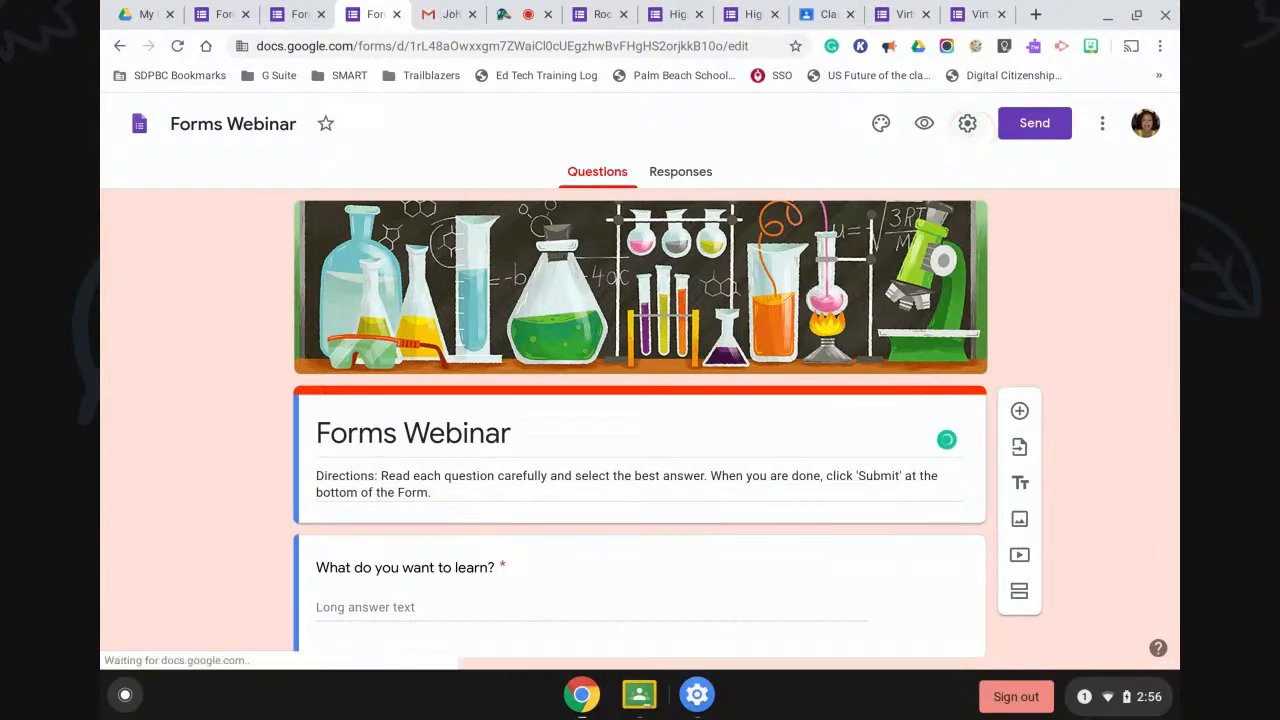
left_click(924, 123)
left_click(924, 123)
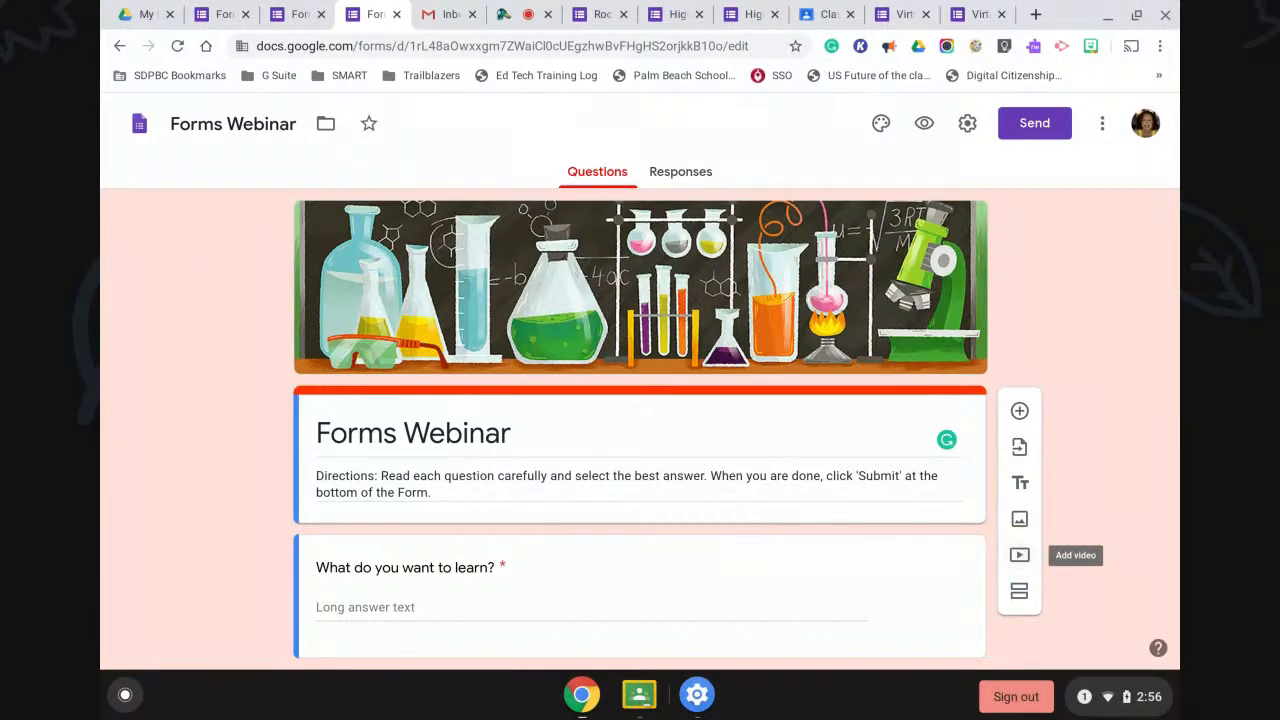
left_click(1019, 554)
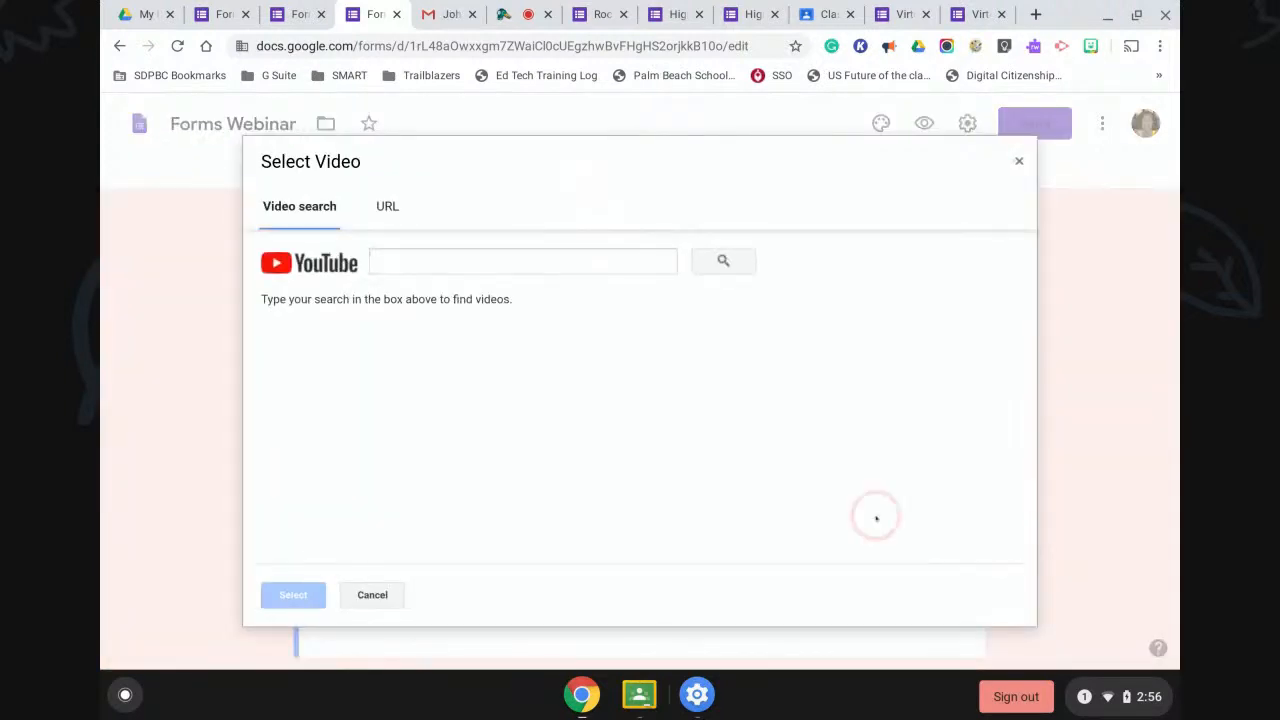
left_click(388, 206)
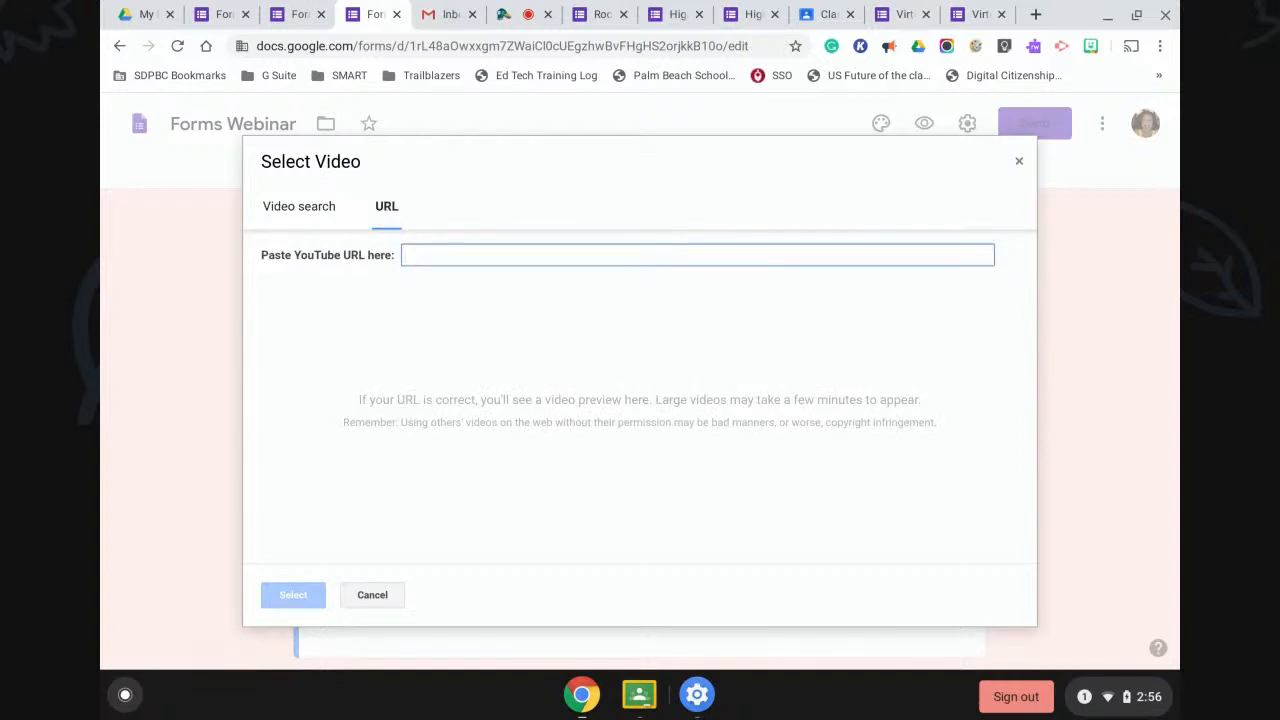
left_click(434, 452)
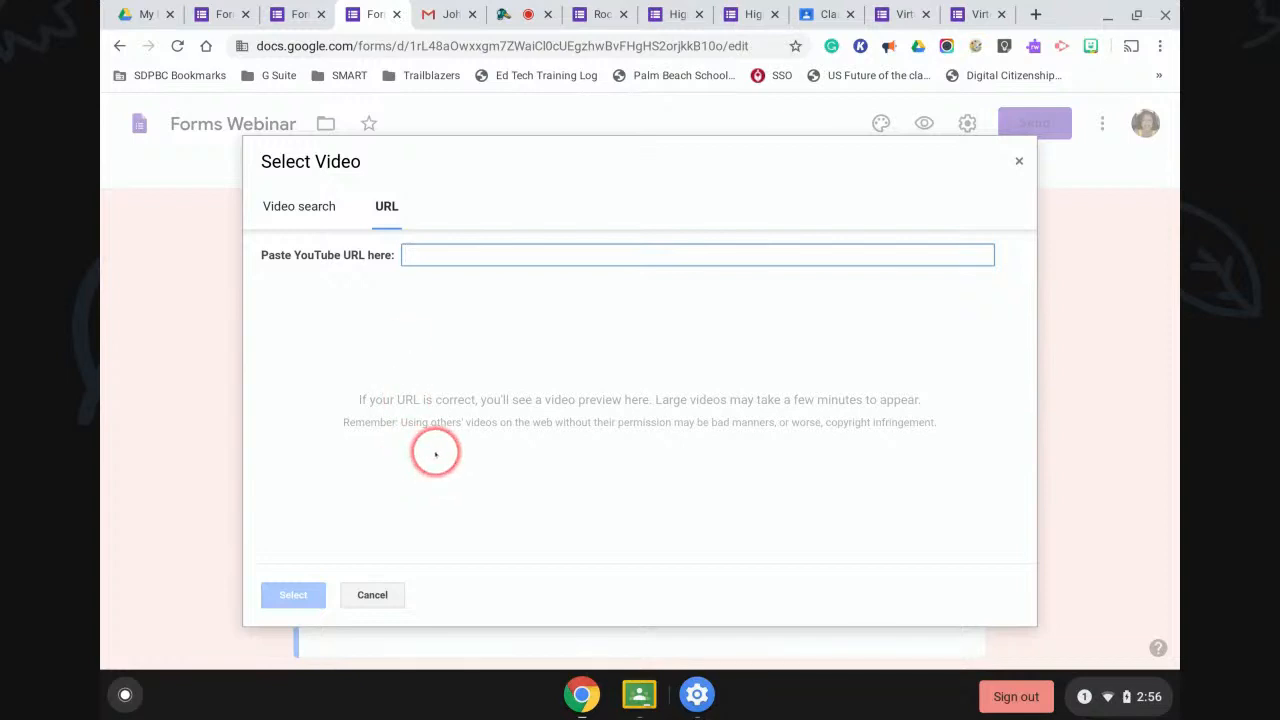
left_click(372, 594)
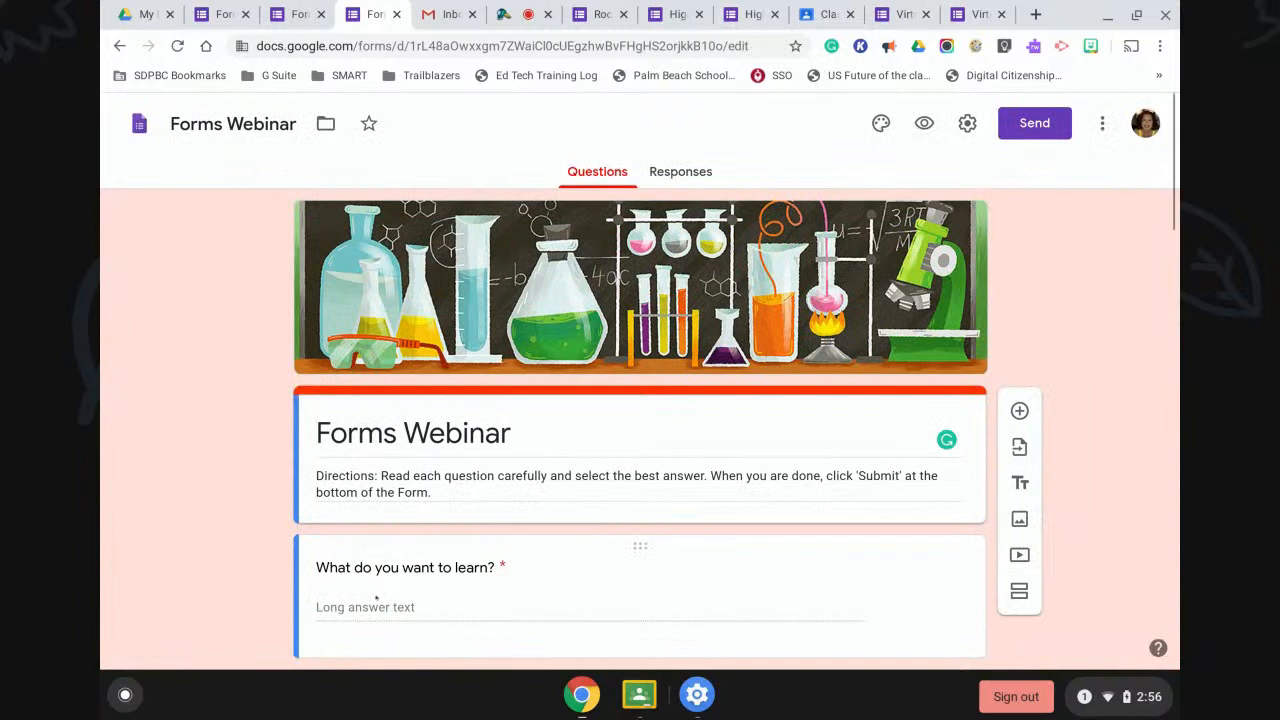
left_click(632, 152)
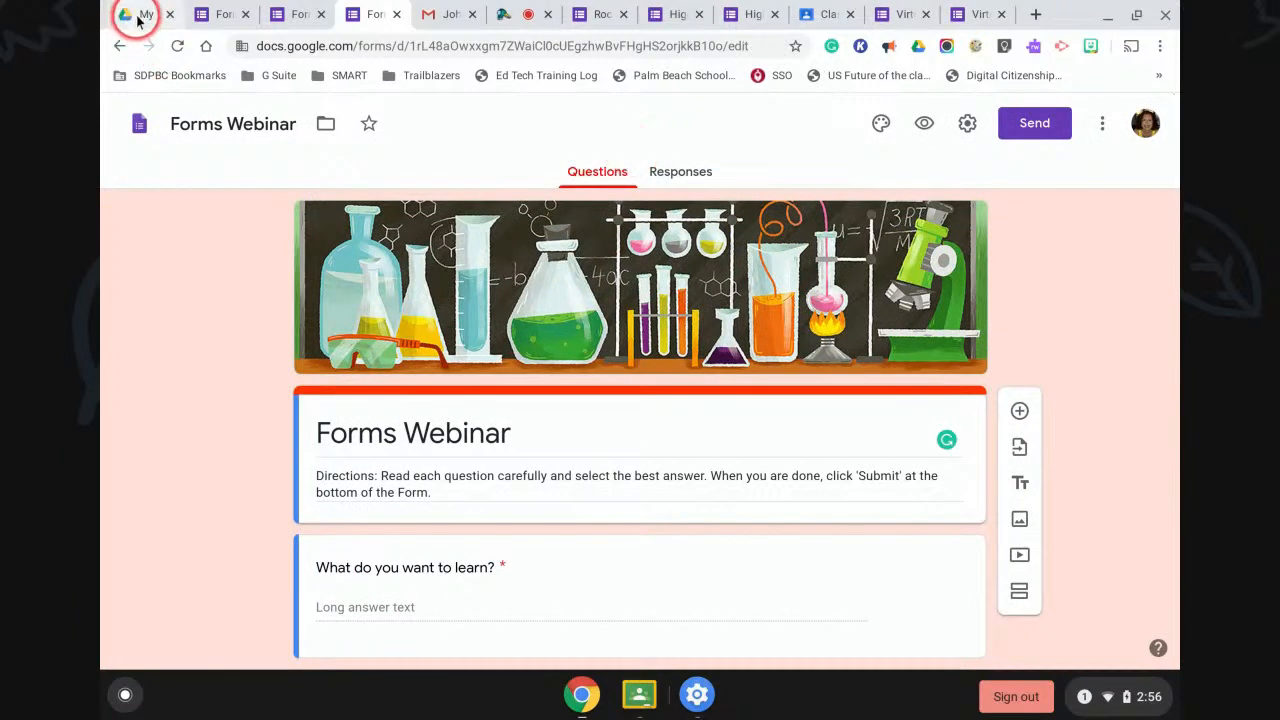
In a new Chrome tab, go through the district portal to the BrainPOP home page.
left_click(1036, 16)
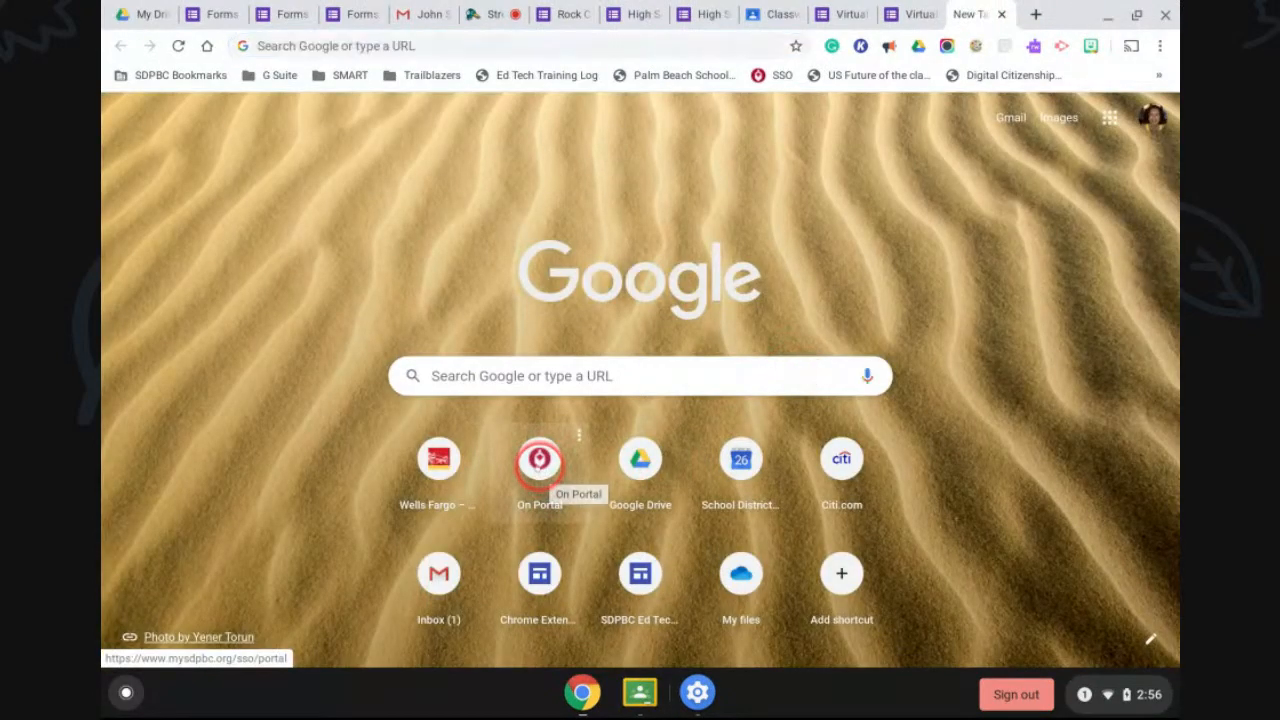
left_click(540, 460)
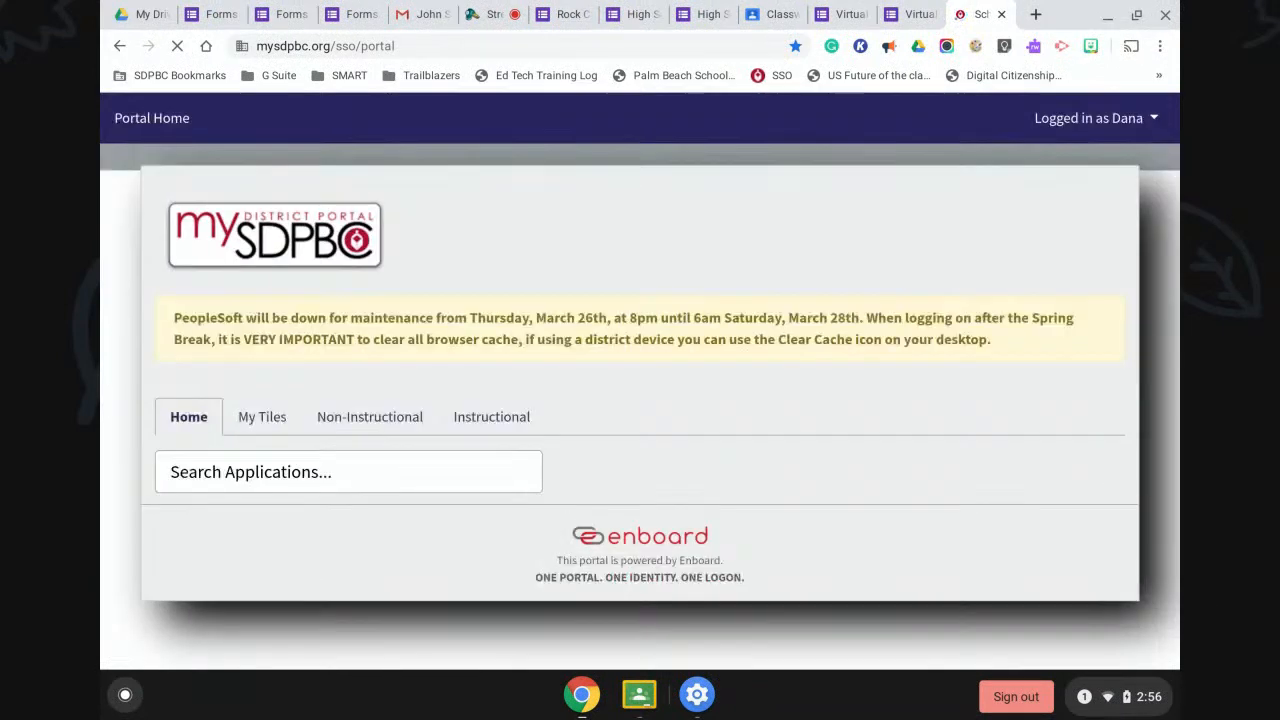
left_click(695, 440)
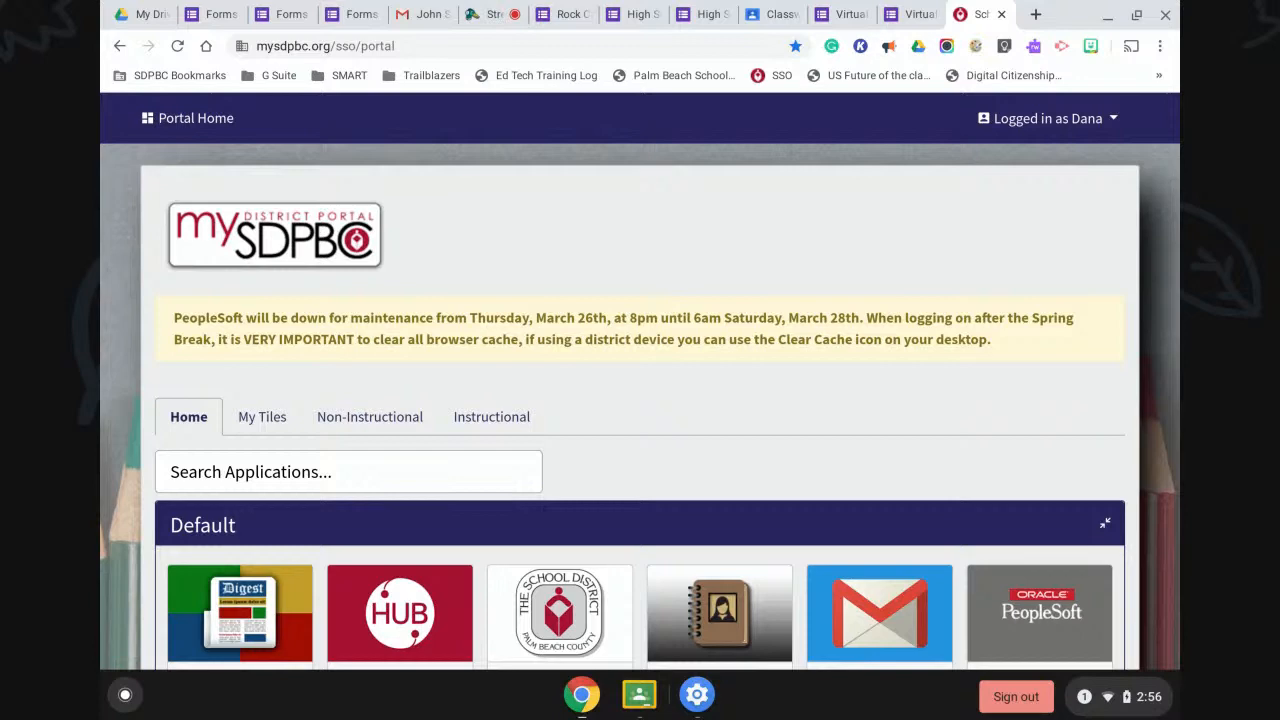
scroll(691, 440, "down", 7)
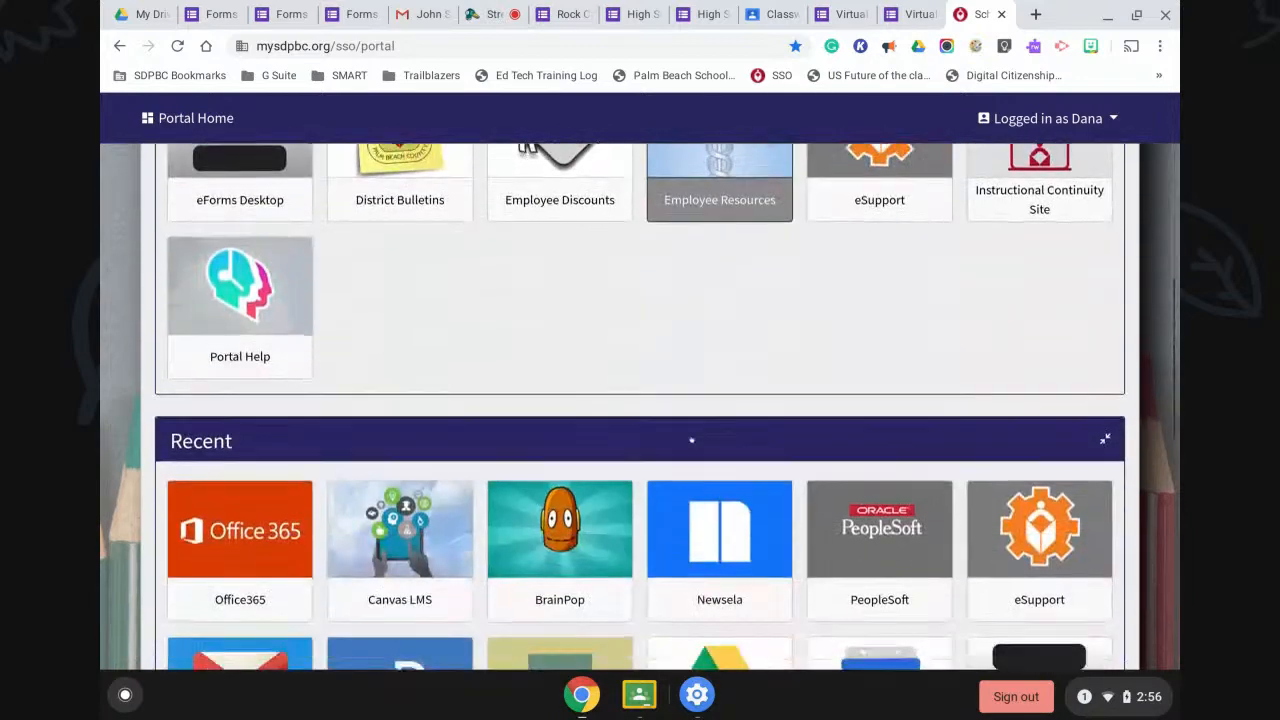
scroll(691, 440, "down", 1)
left_click(548, 460)
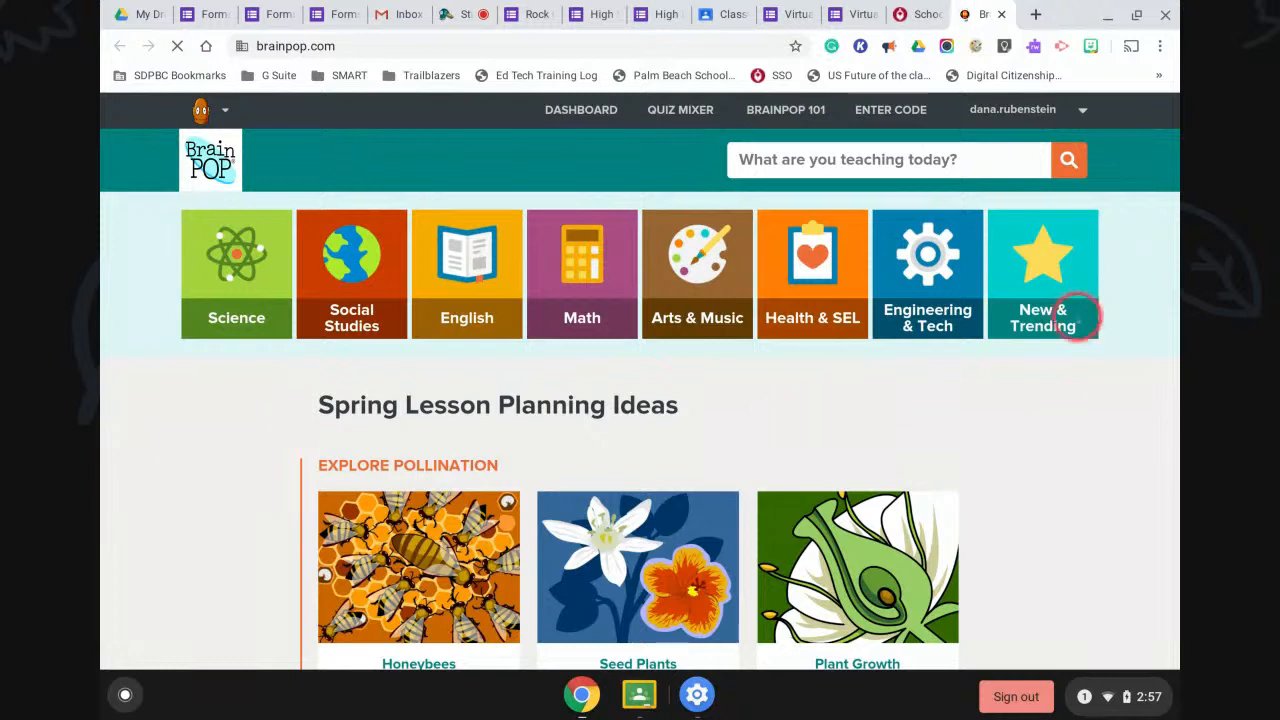
Copy the URL of BrainPOP's Coronavirus page from New & Trending, then go back to Forms Webinar.
left_click(1030, 300)
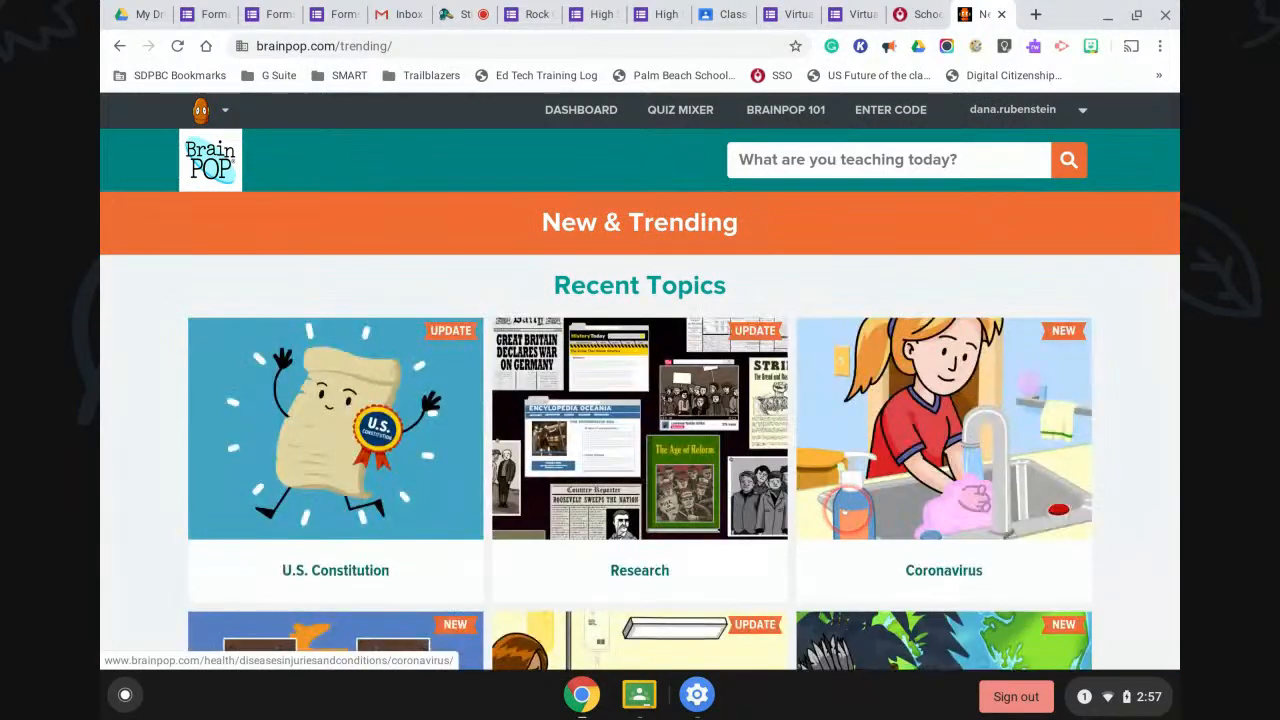
left_click(843, 507)
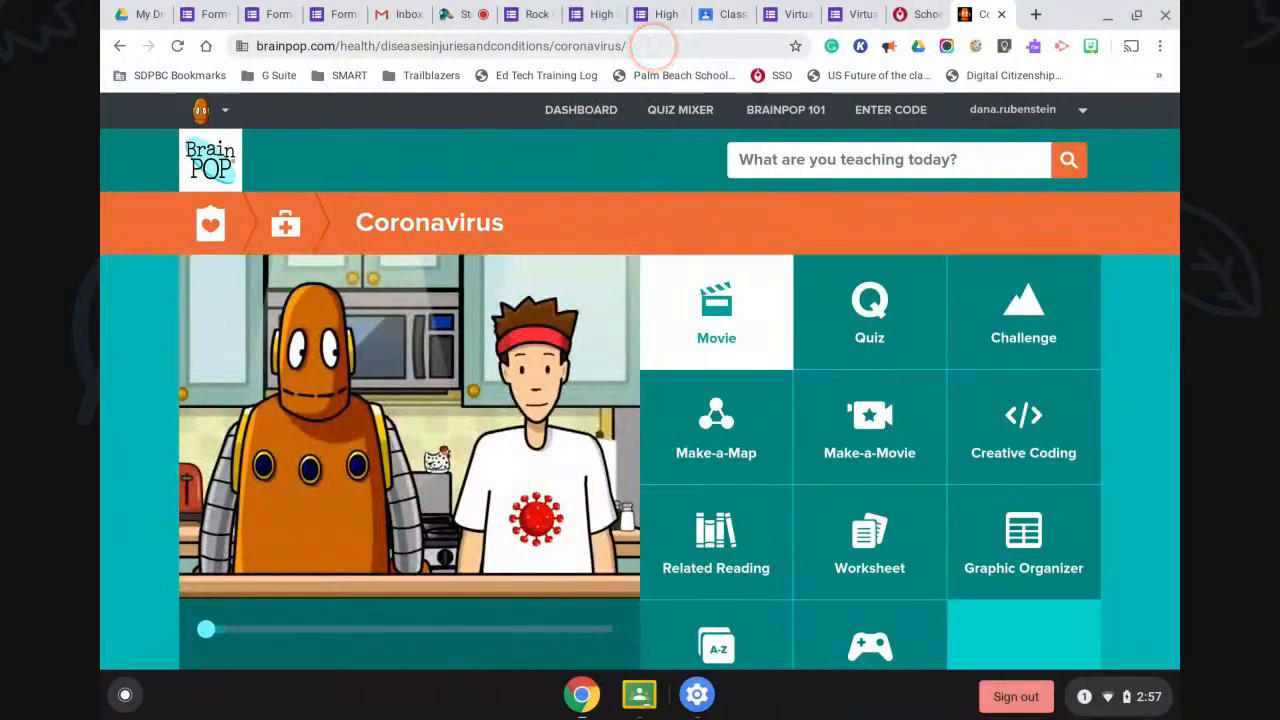
left_click_drag(646, 43, 256, 47)
key("ctrl+c")
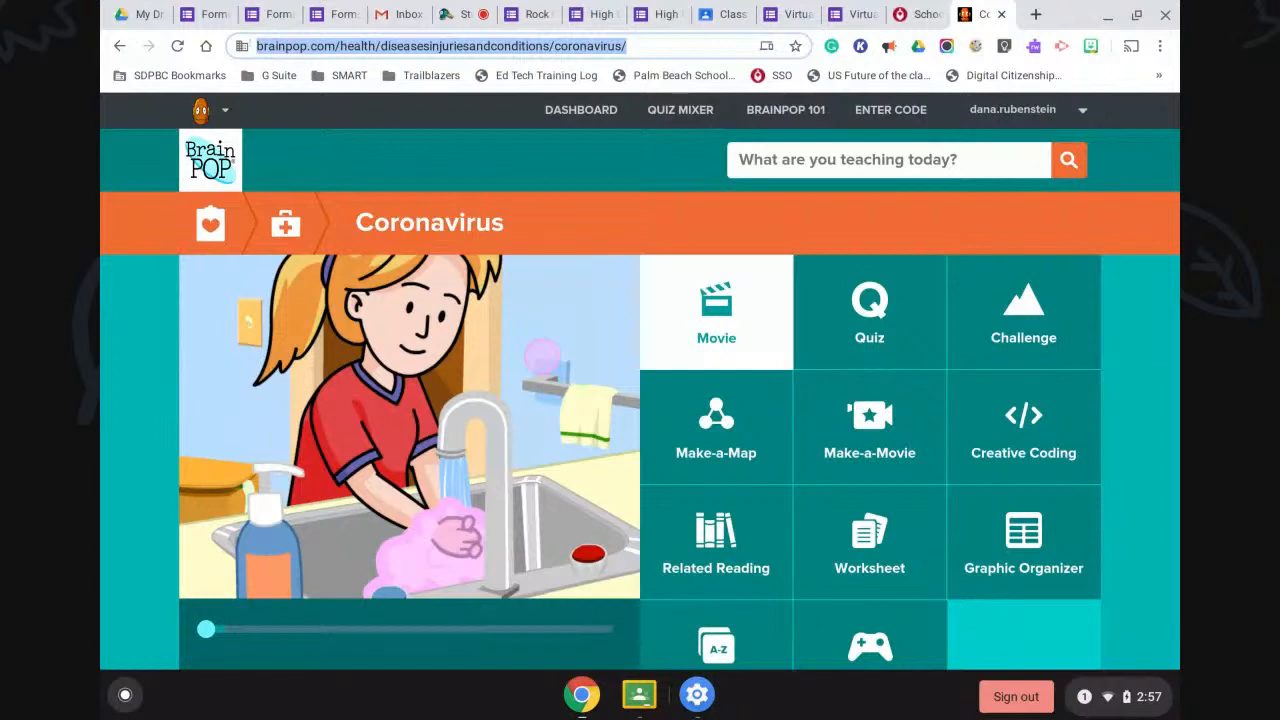
right_click(482, 46)
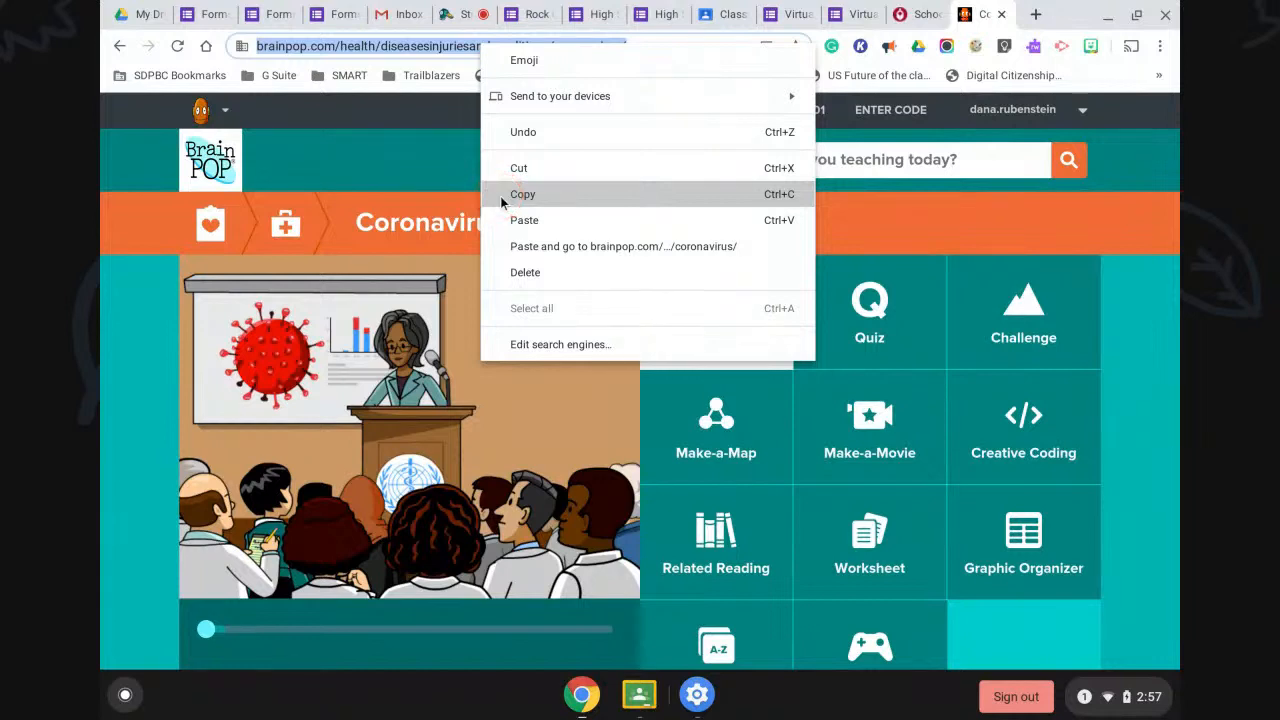
left_click(345, 16)
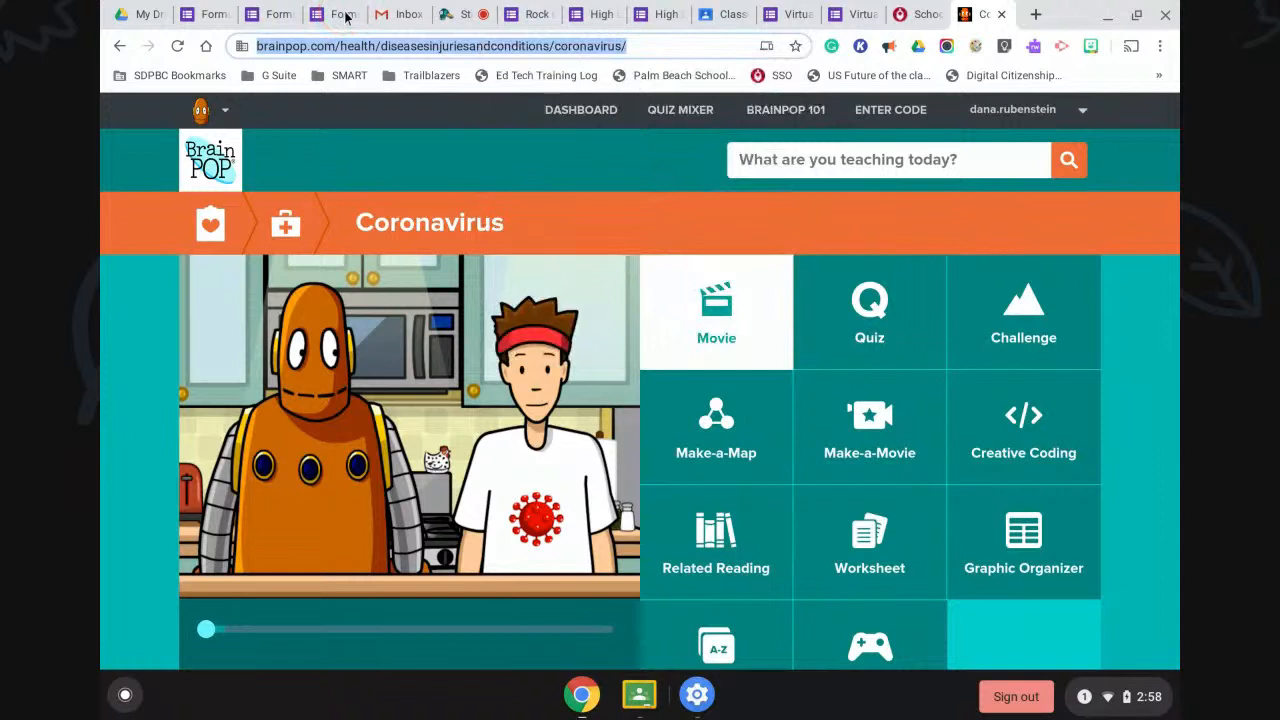
left_click(345, 16)
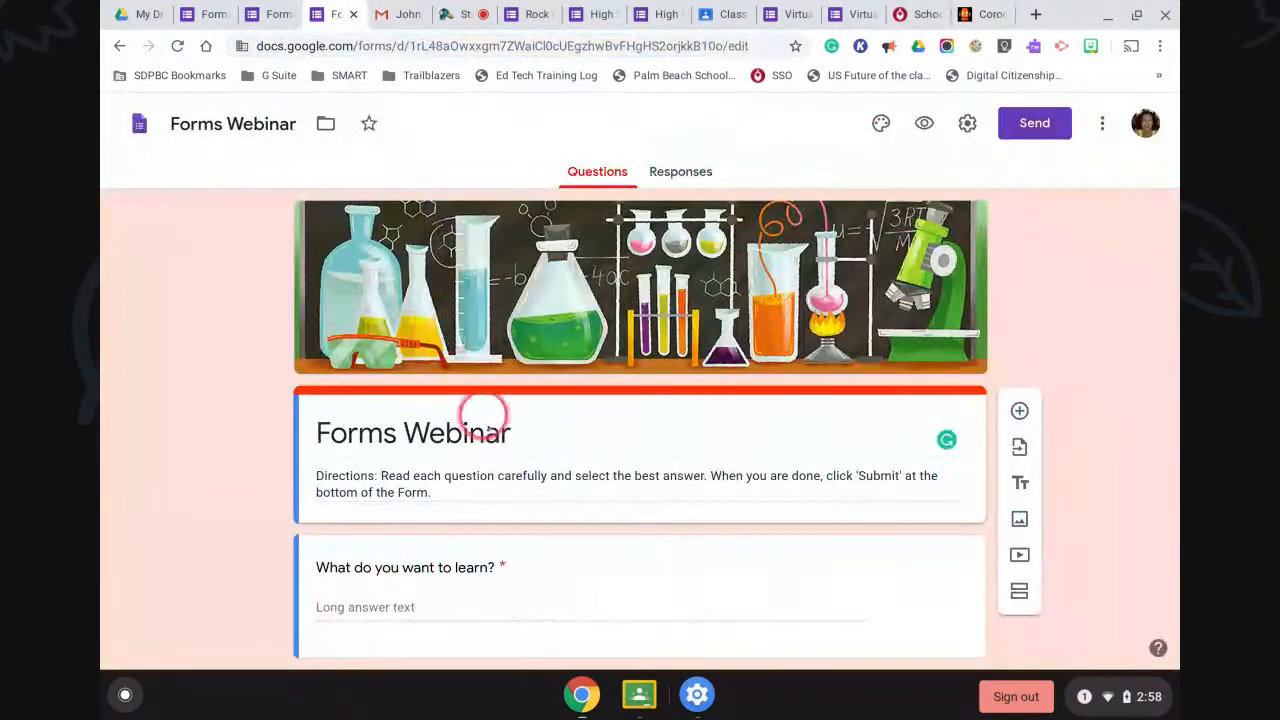
Append 'Watch this video before answering the questions.' and the pasted BrainPOP link to the directions.
triple_click(447, 492)
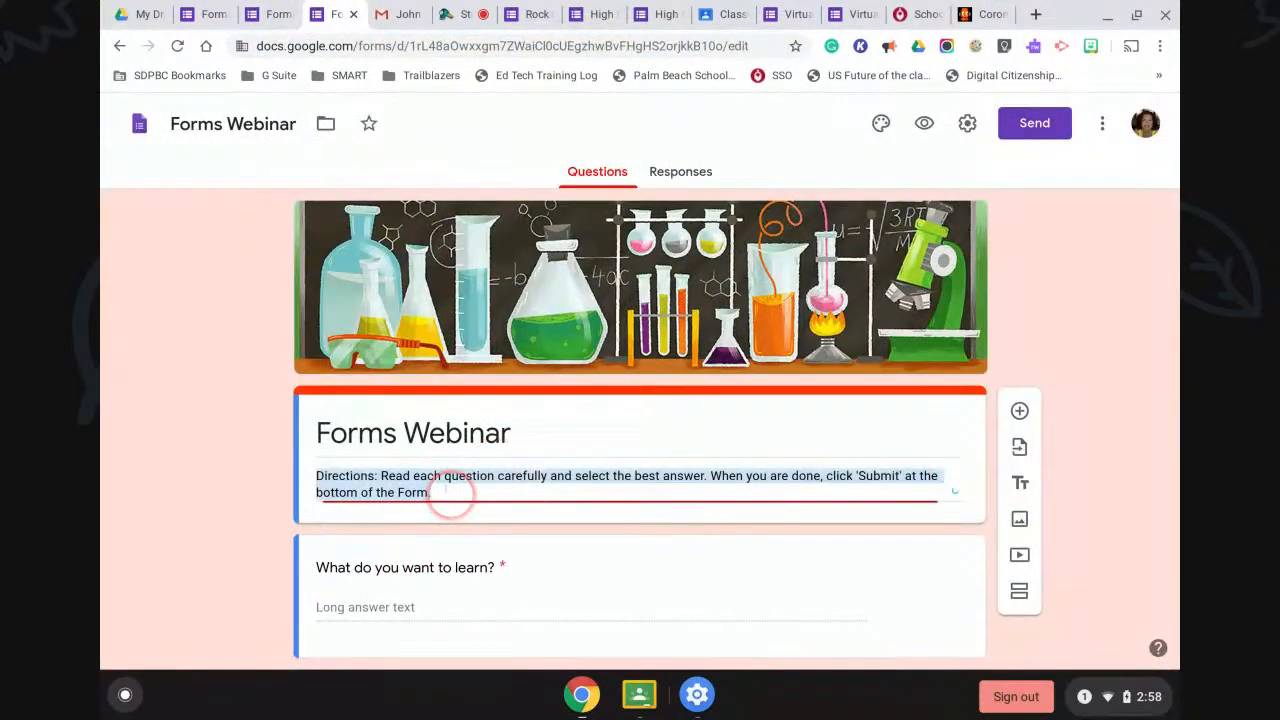
left_click(446, 490)
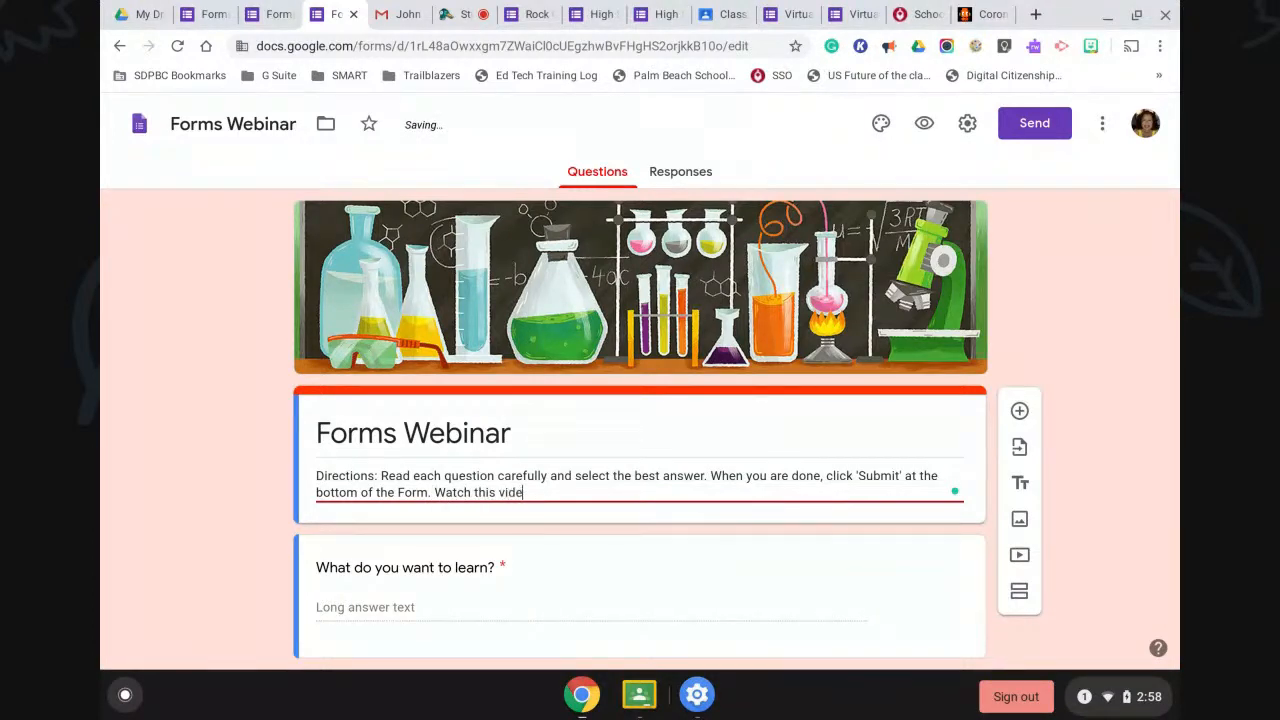
type("Watch this video before answering the questions")
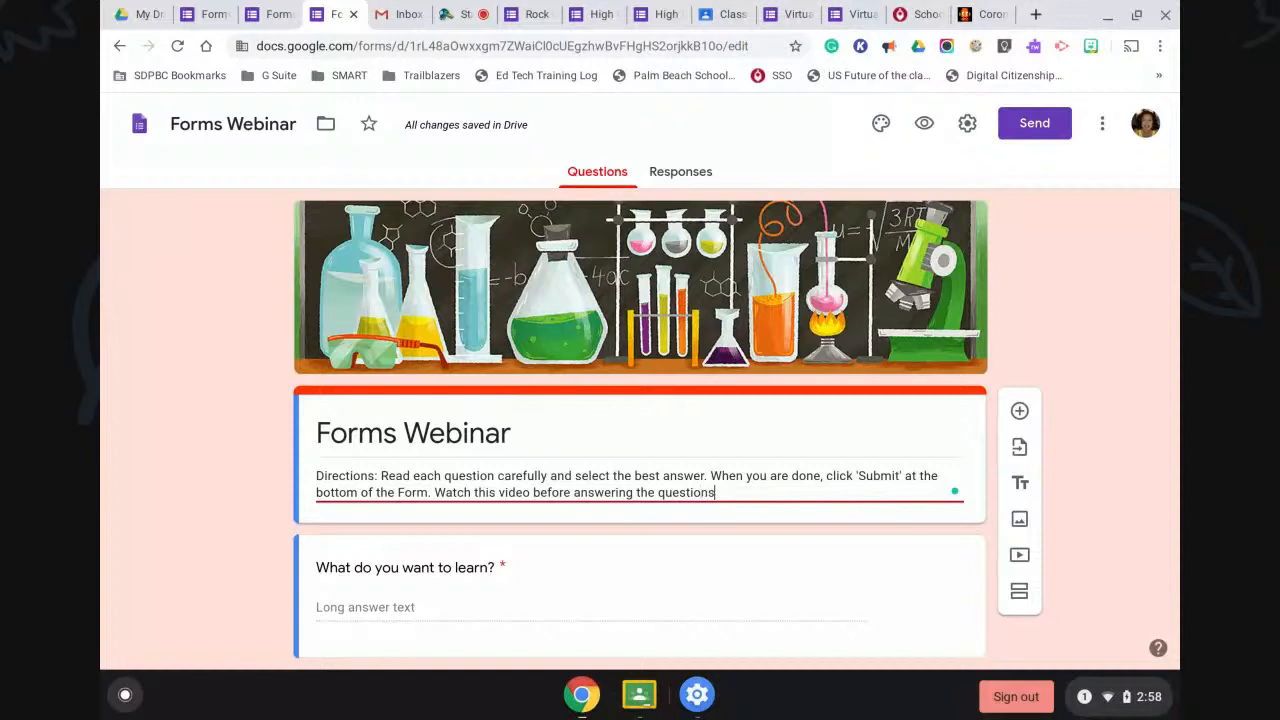
type(".")
key("Return")
key("ctrl+v")
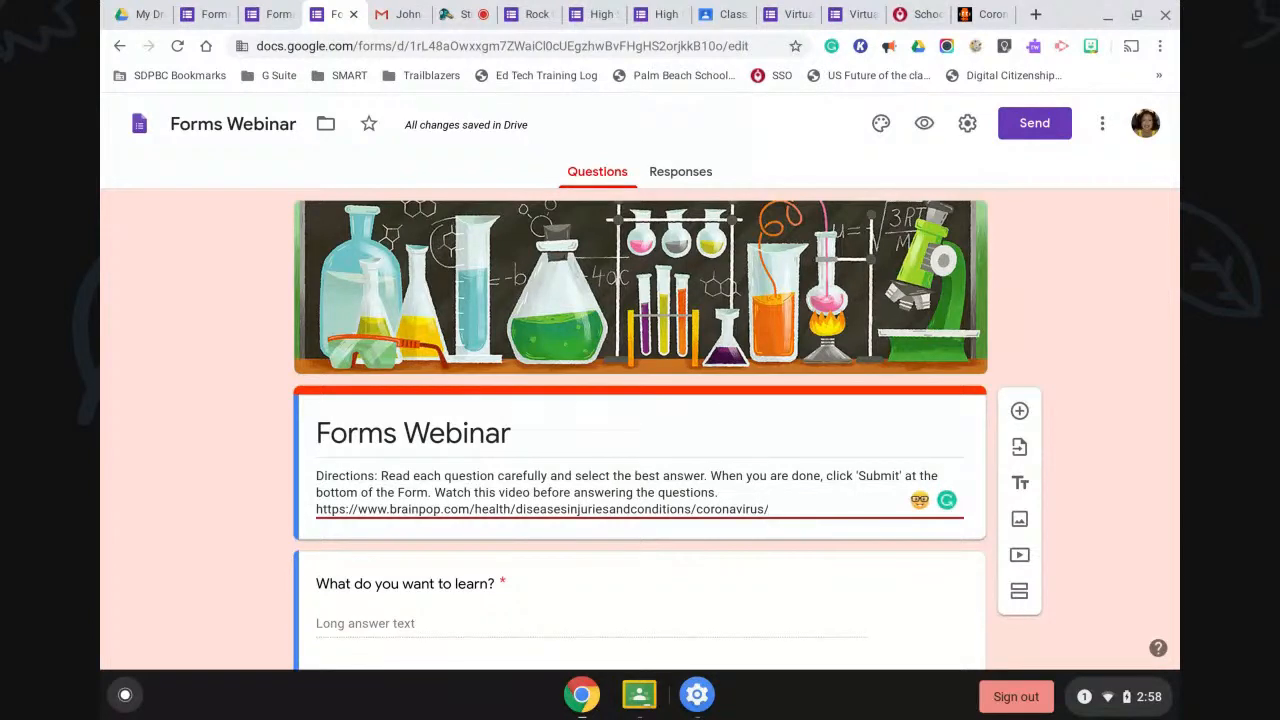
left_click(922, 124)
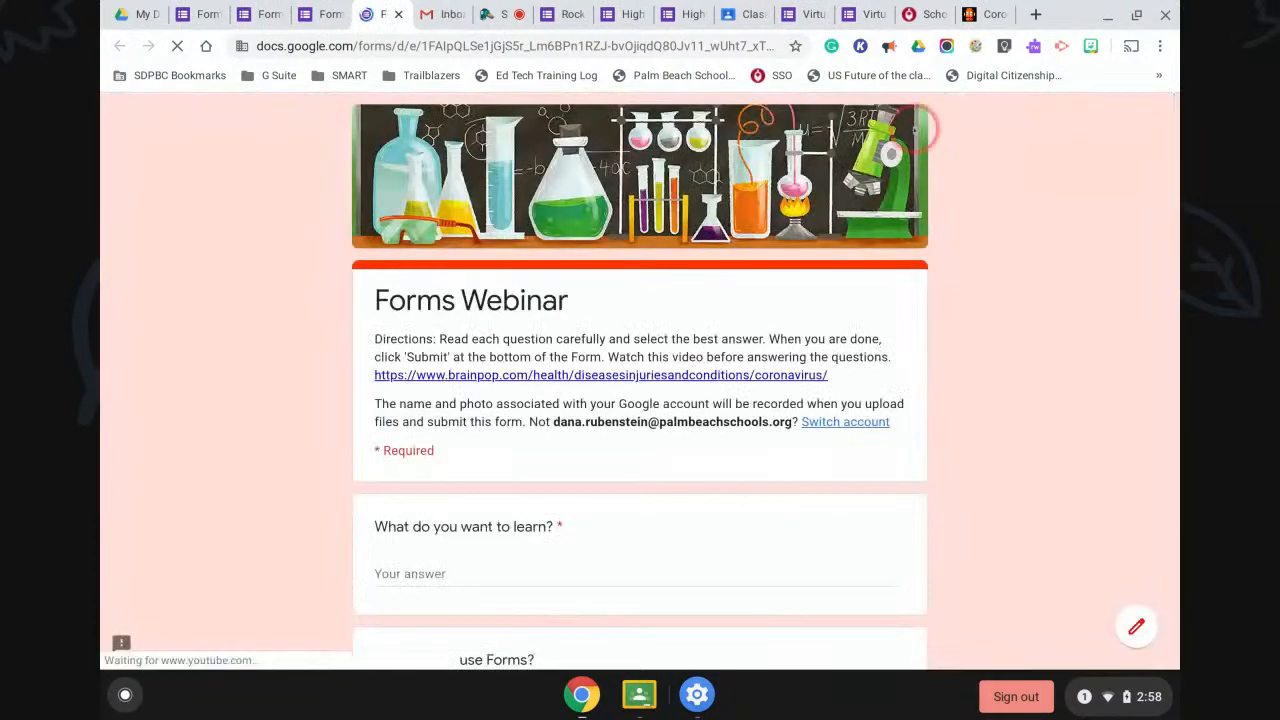
Test the BrainPOP link in the preview, then go back to editing Forms Webinar.
left_click(568, 374)
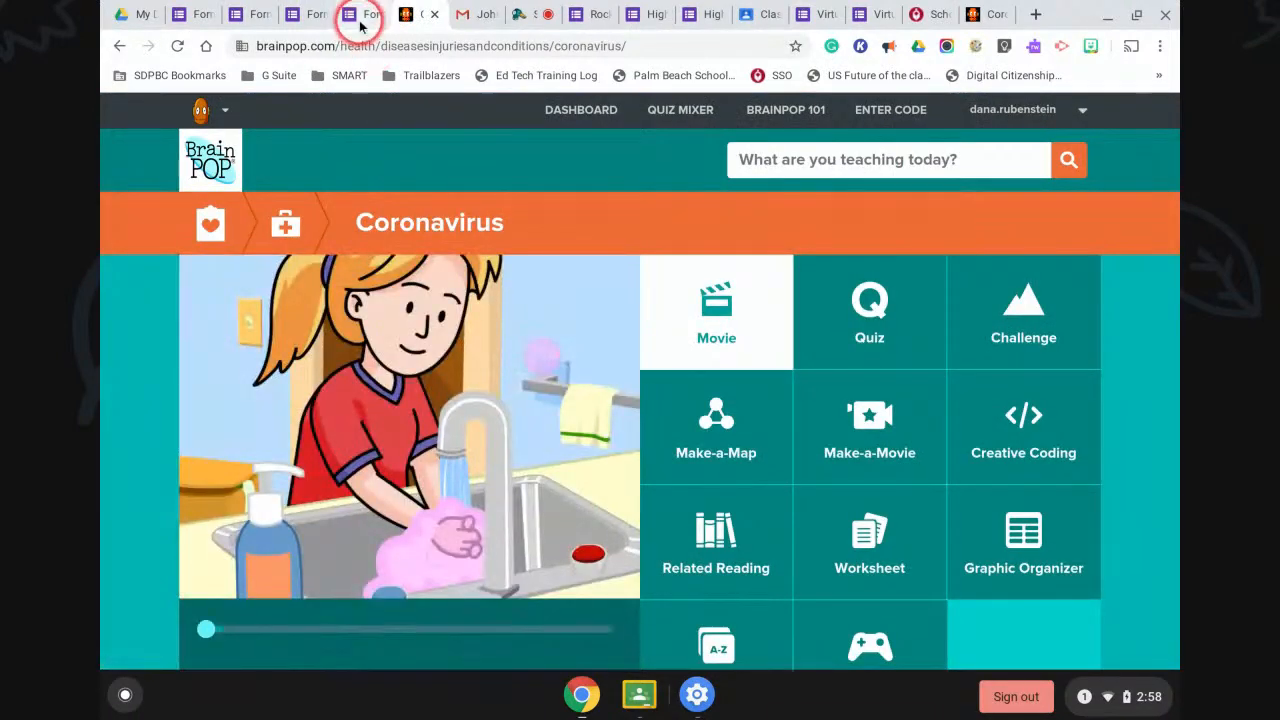
left_click(359, 22)
left_click(620, 378)
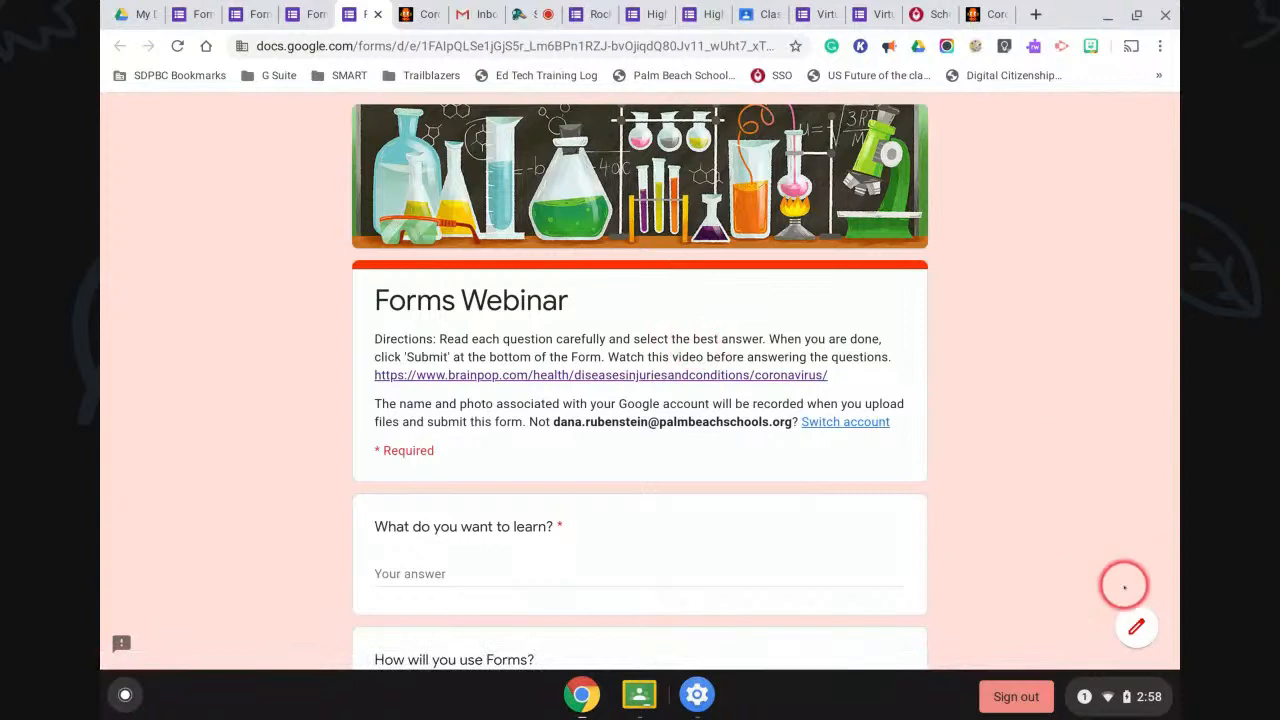
left_click(1136, 627)
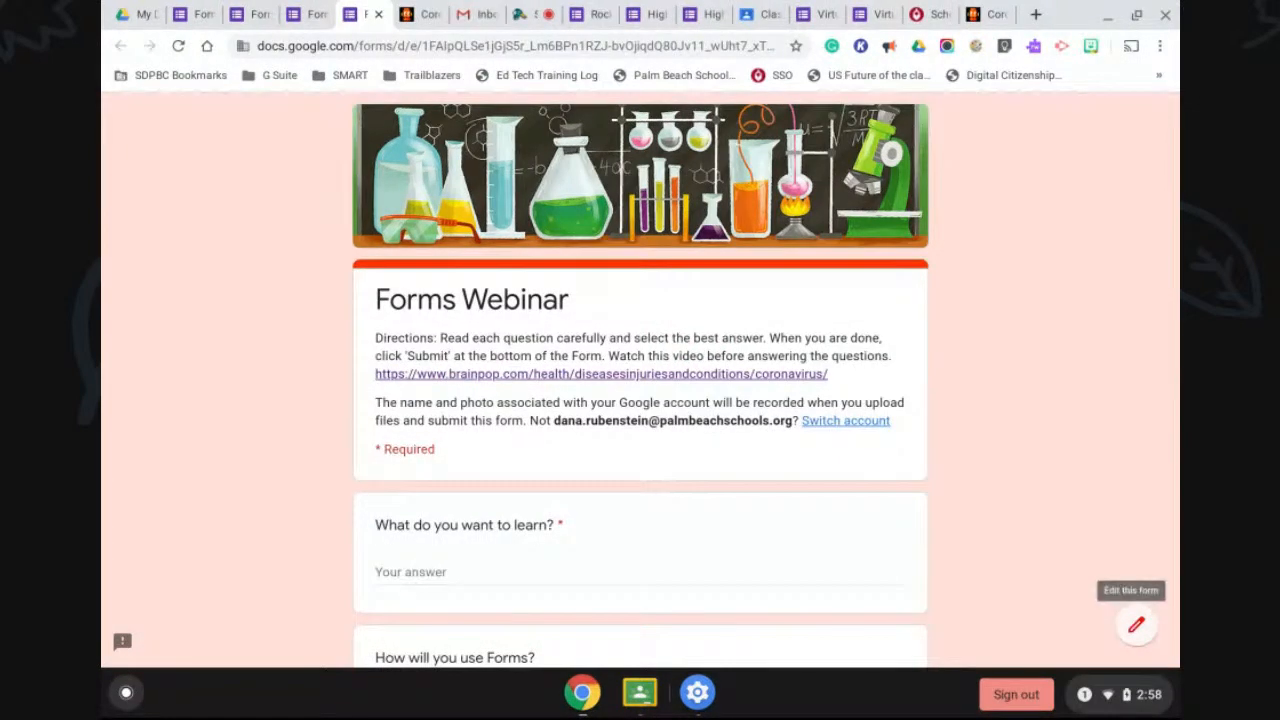
left_click(1136, 625)
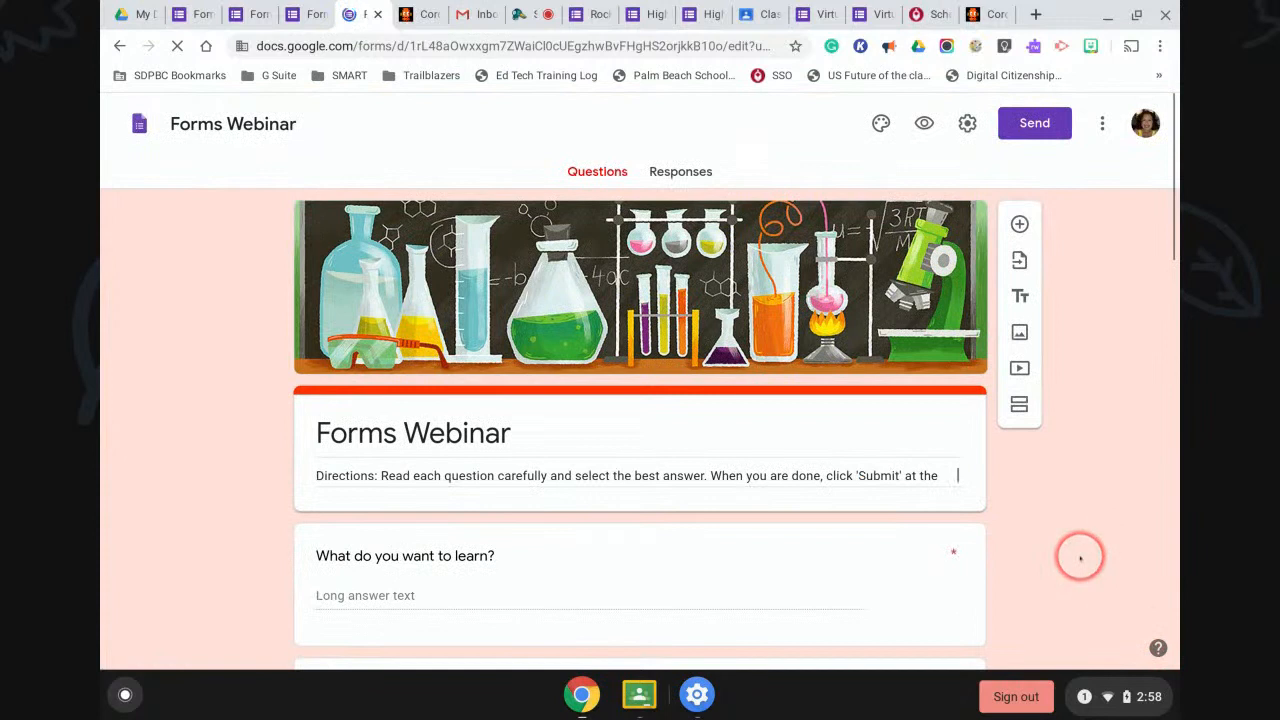
left_click(968, 124)
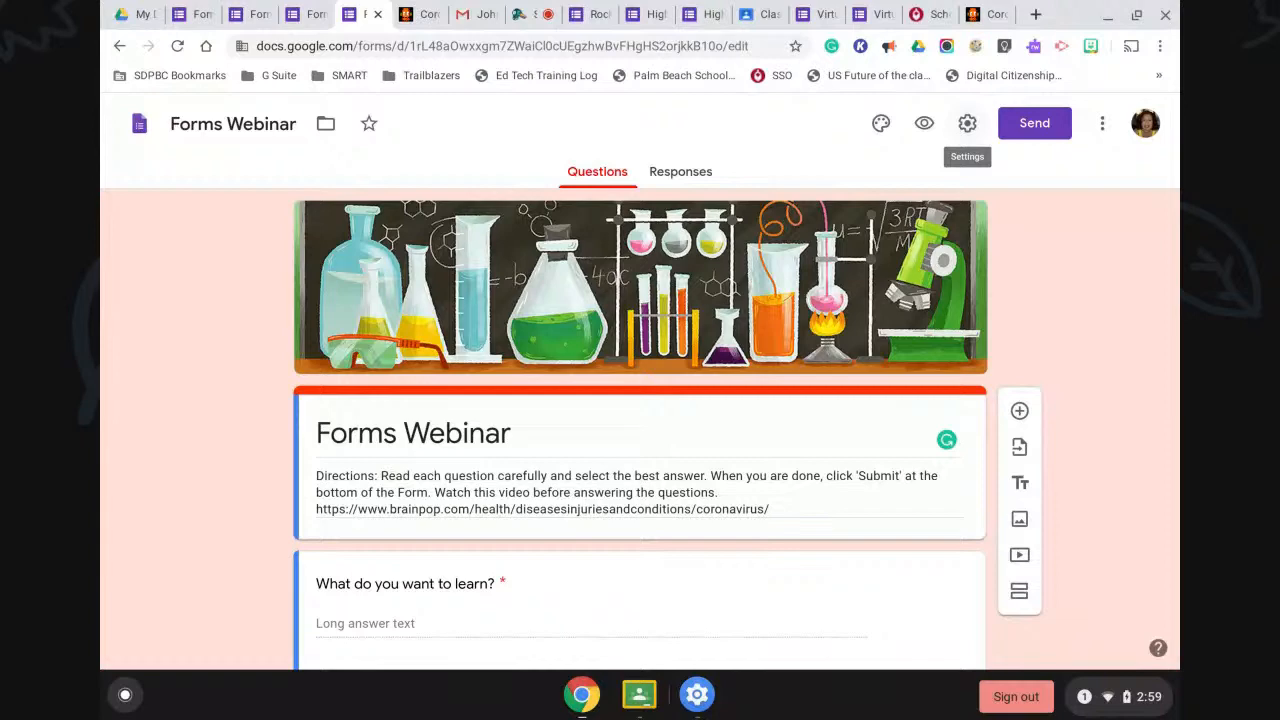
In the form settings, collect email addresses and remove the school-district sign-in restriction.
left_click(967, 123)
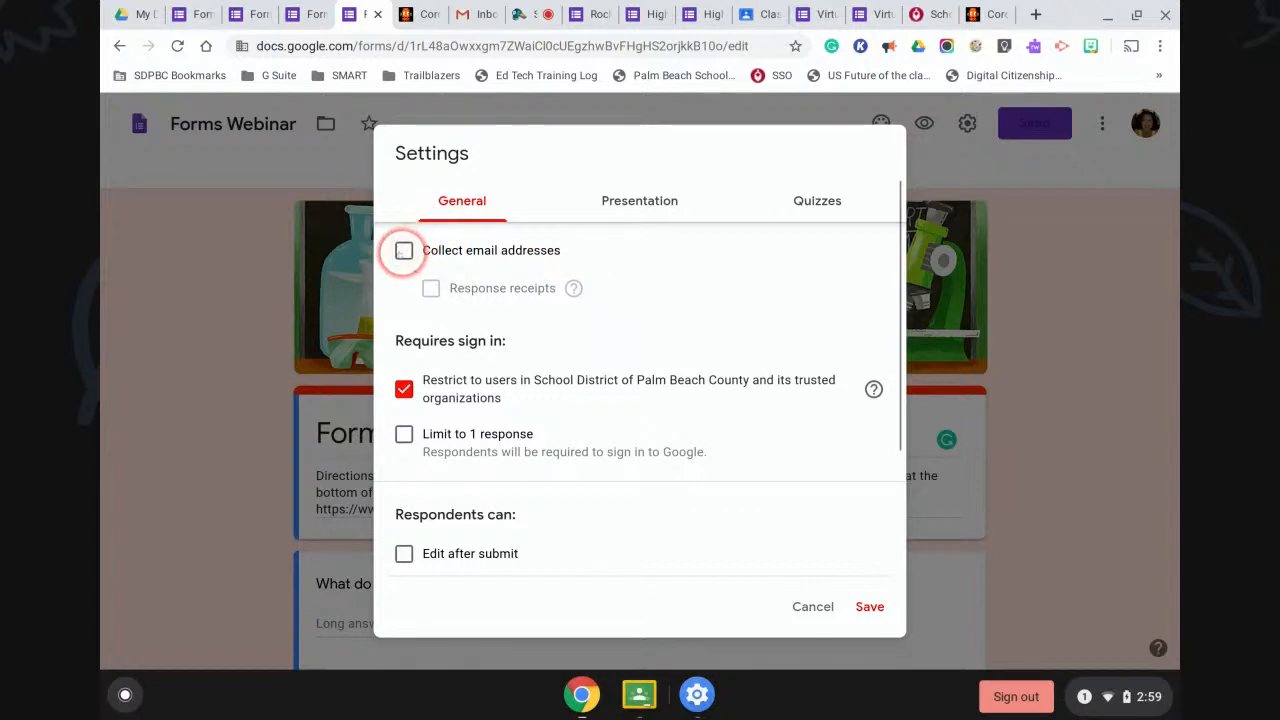
left_click(403, 251)
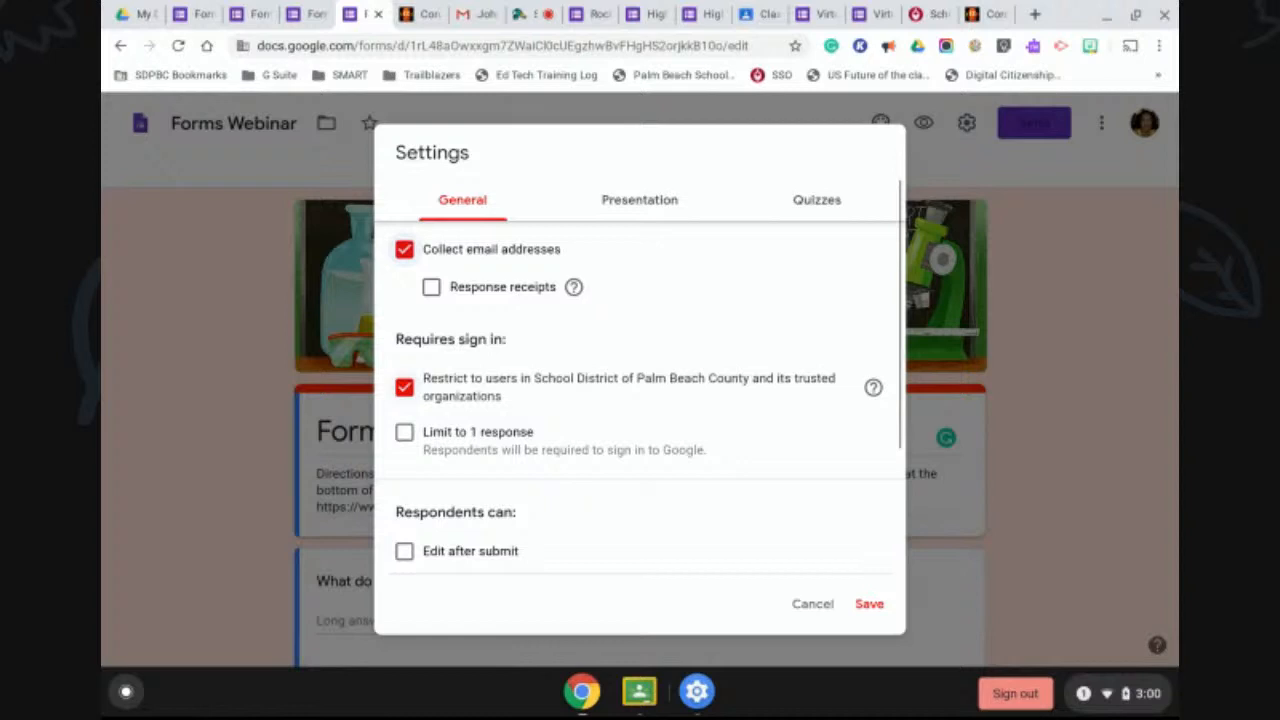
left_click(404, 387)
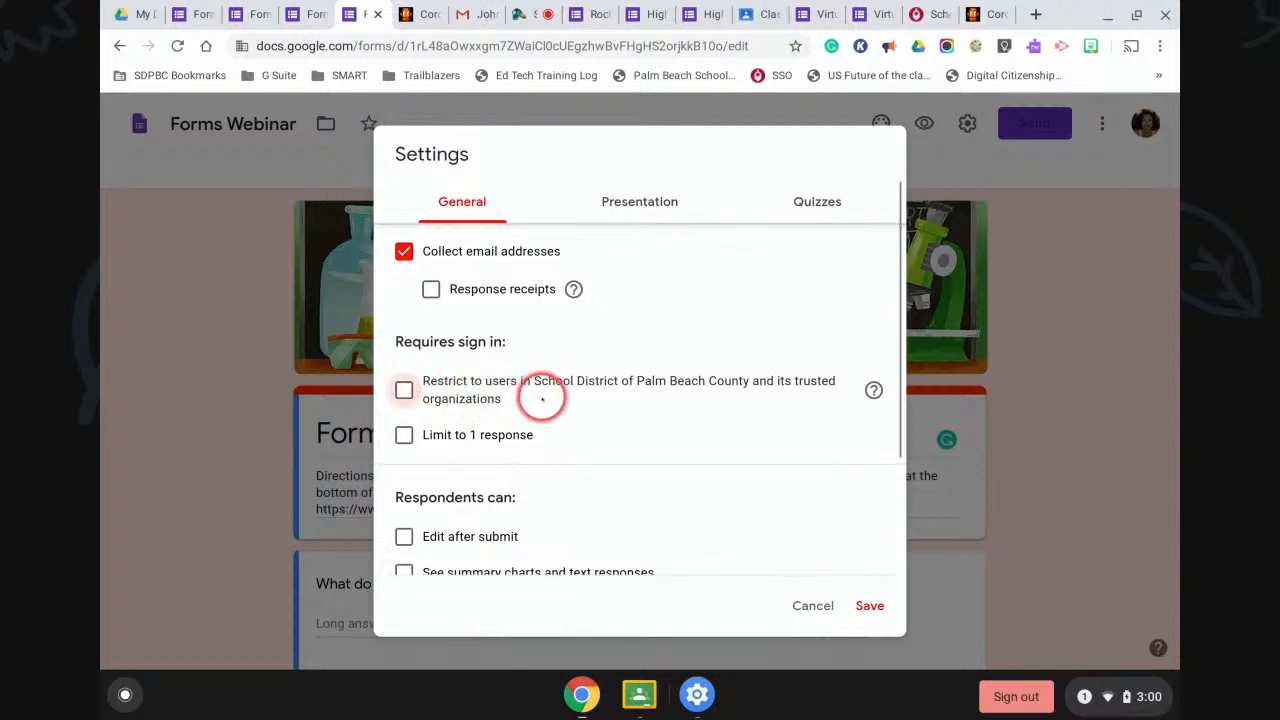
left_click(403, 389)
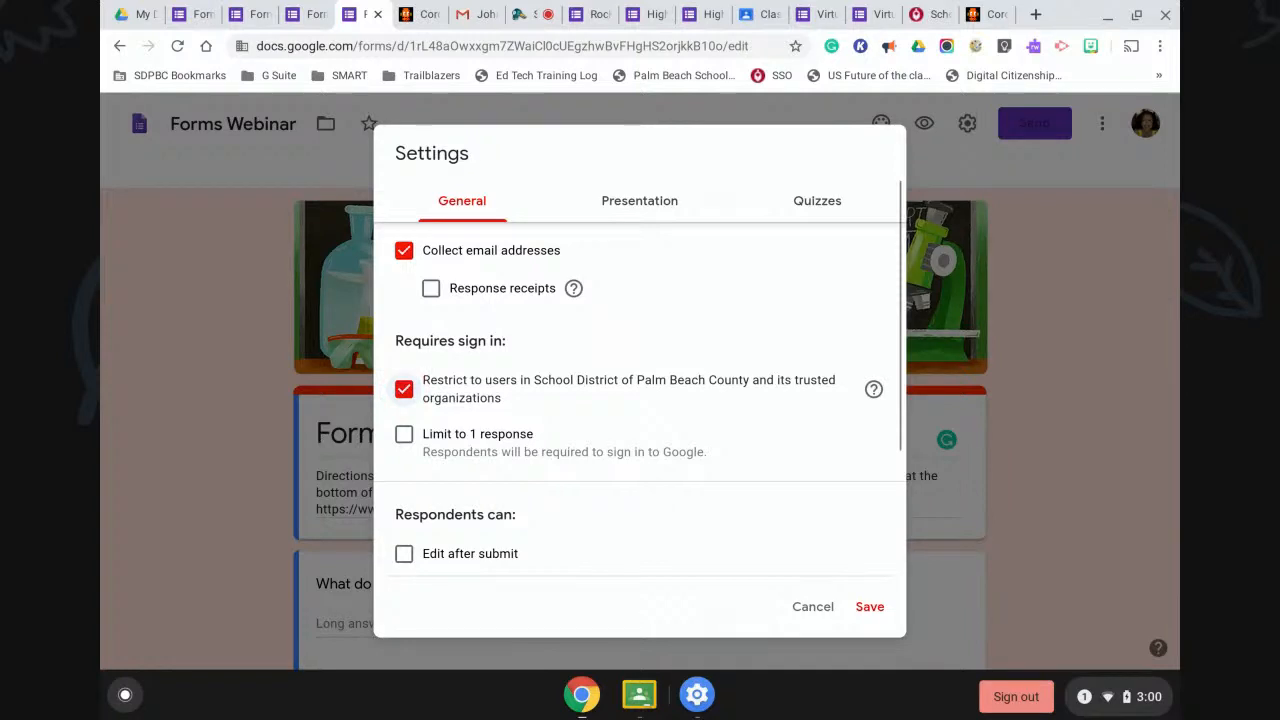
left_click(403, 389)
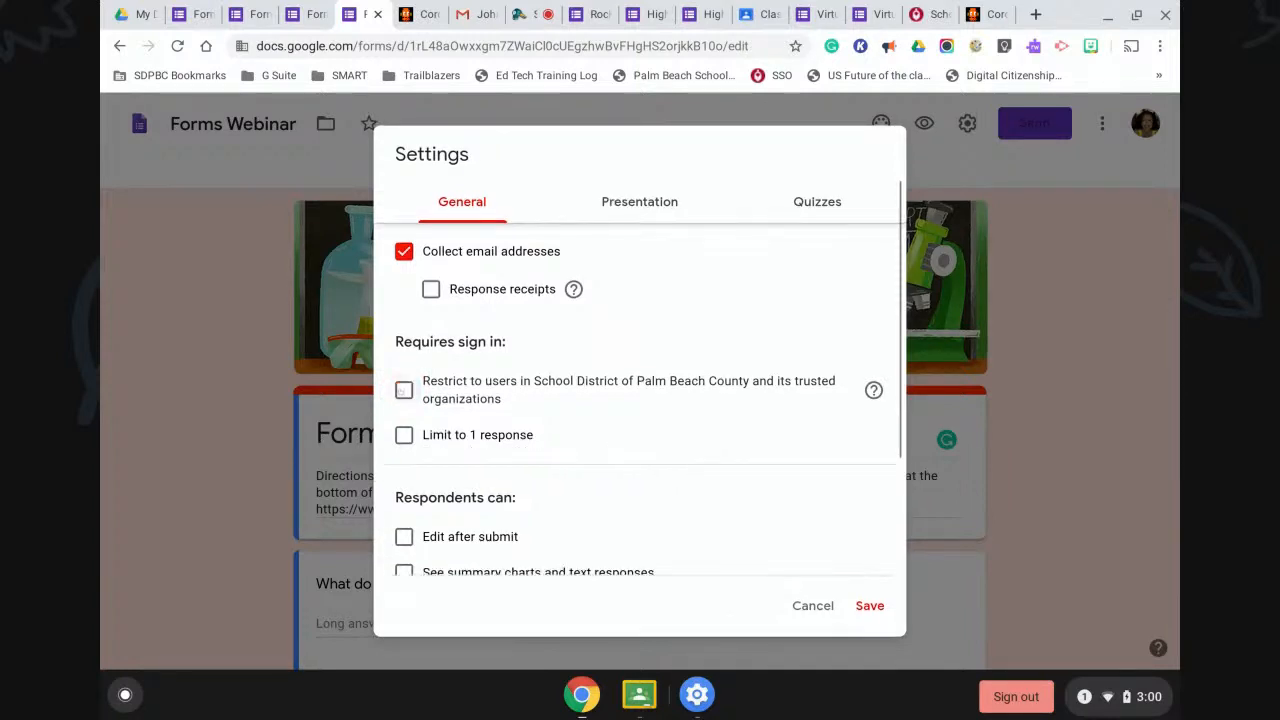
left_click(404, 435)
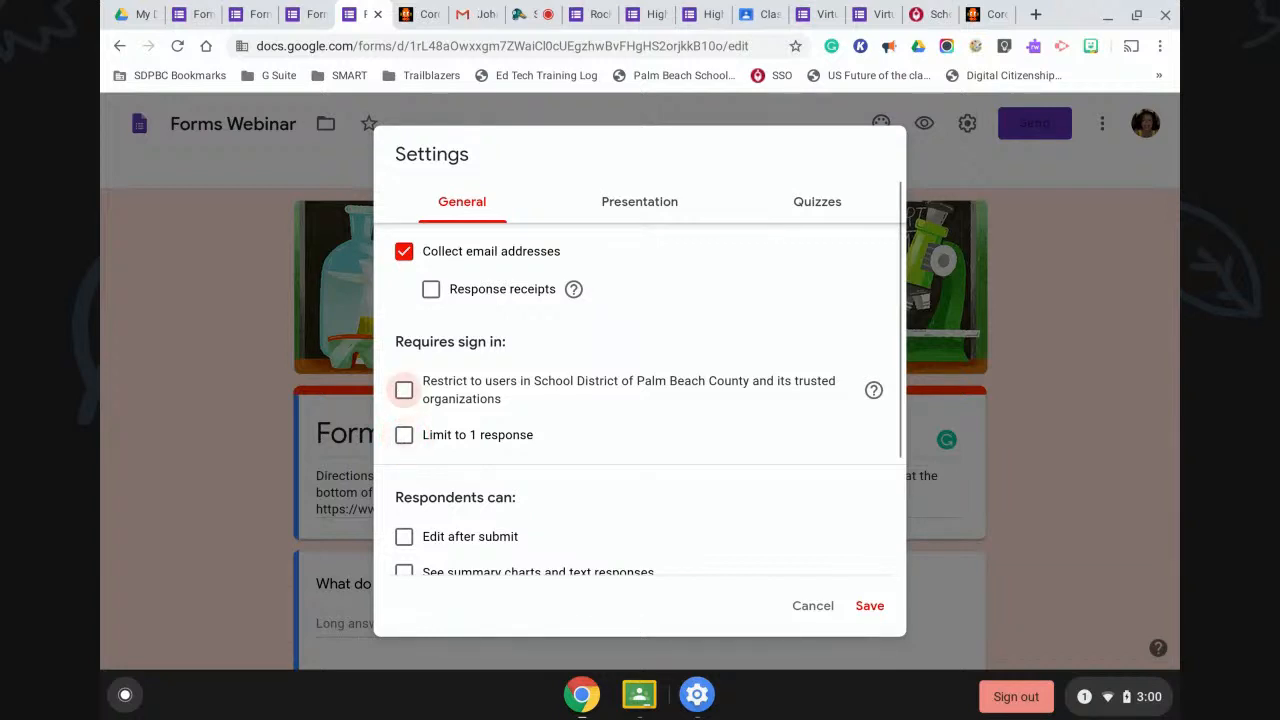
left_click(404, 435)
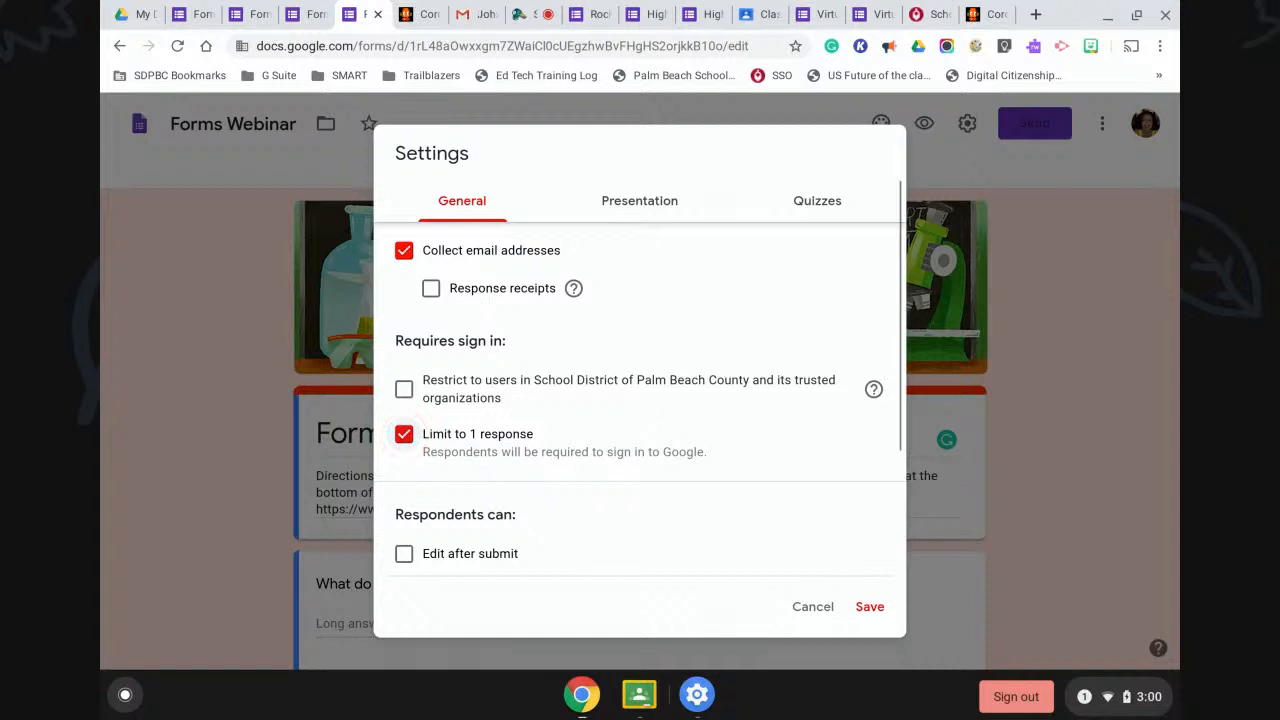
left_click(404, 434)
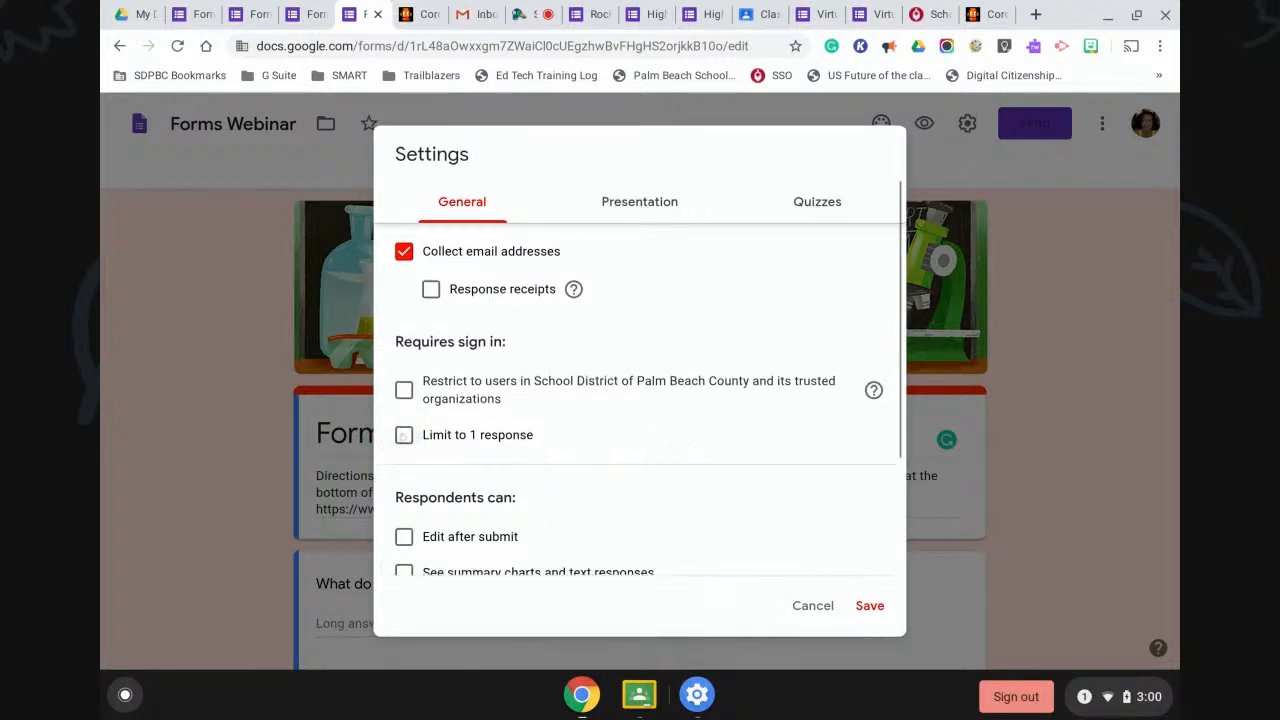
scroll(663, 457, "down", 3)
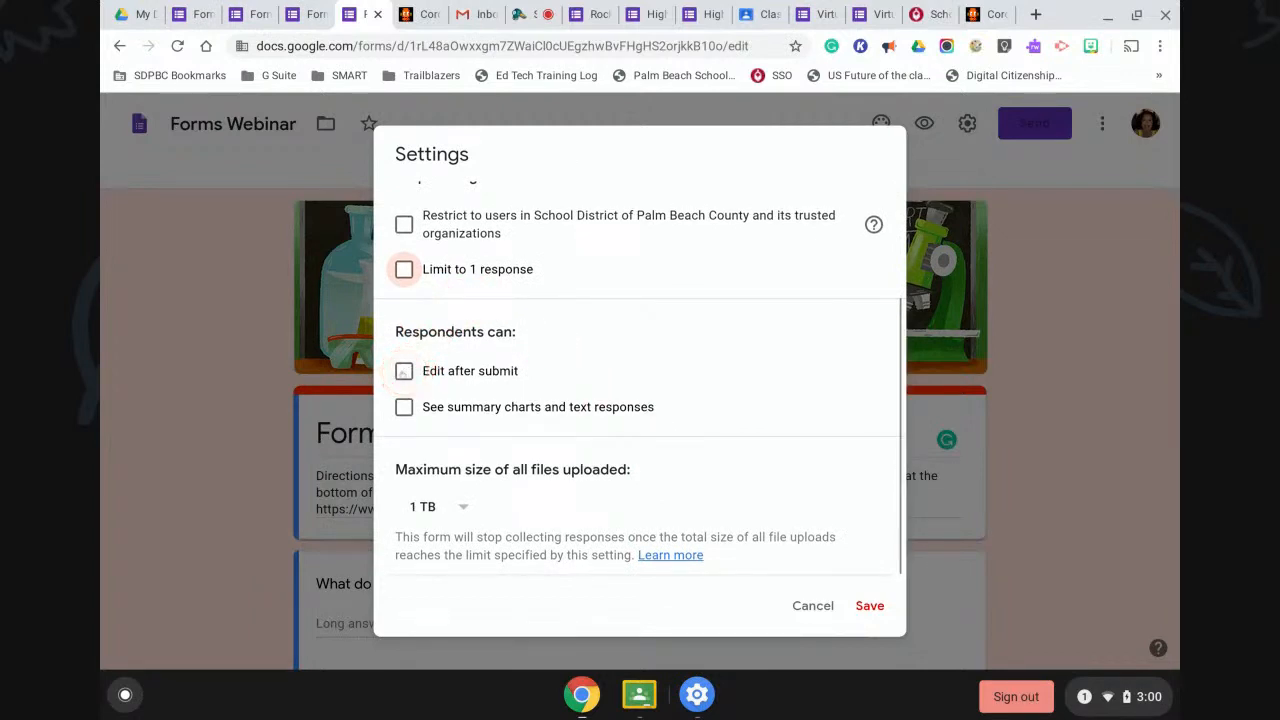
left_click(404, 371)
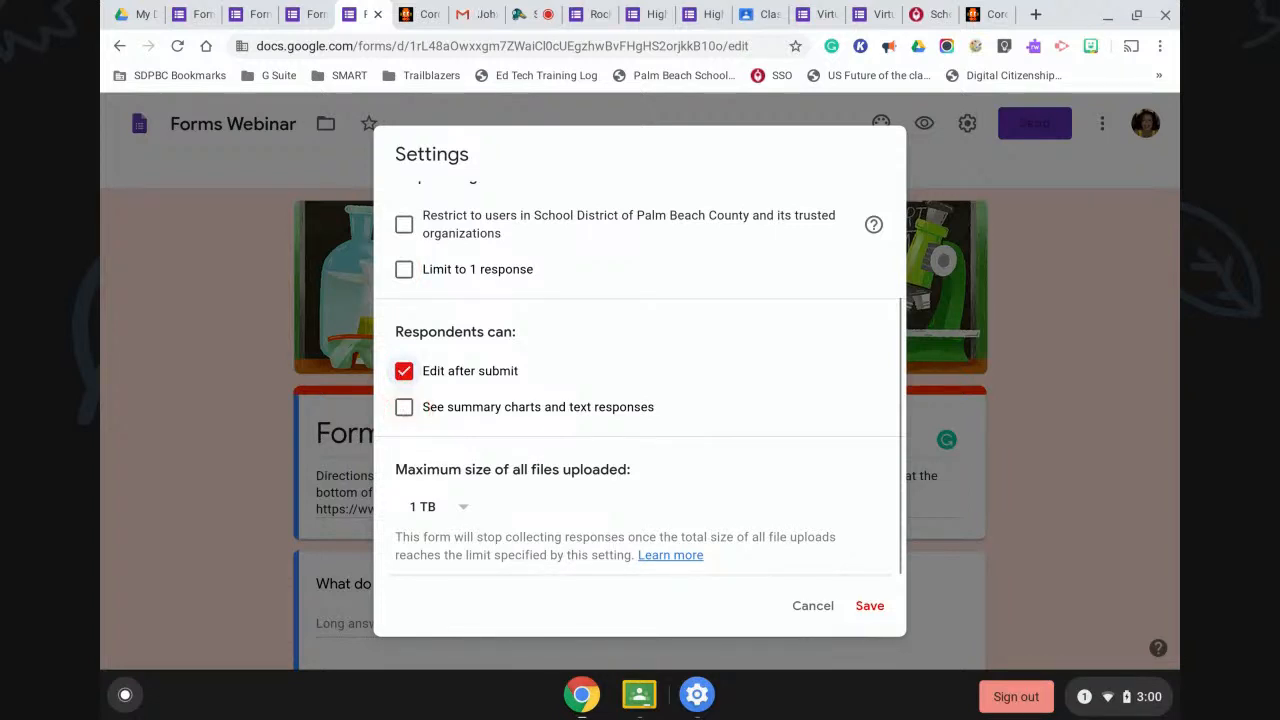
left_click(404, 407)
left_click(404, 407)
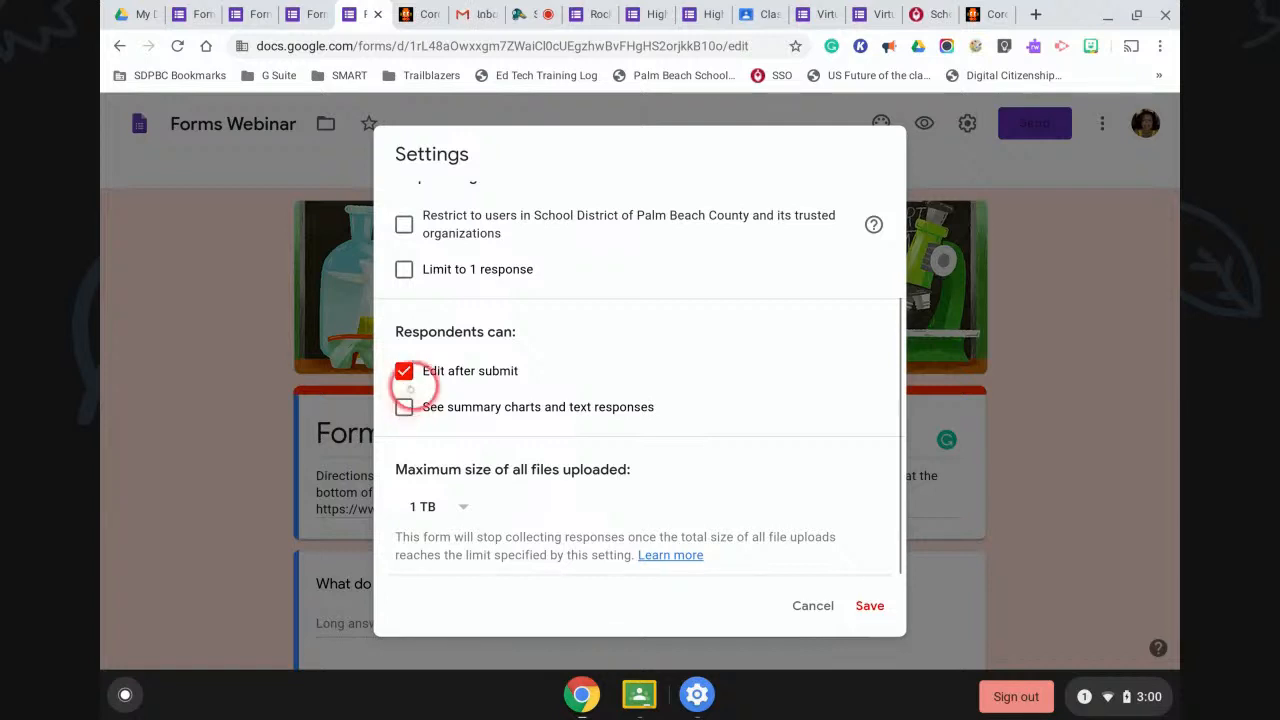
left_click(404, 371)
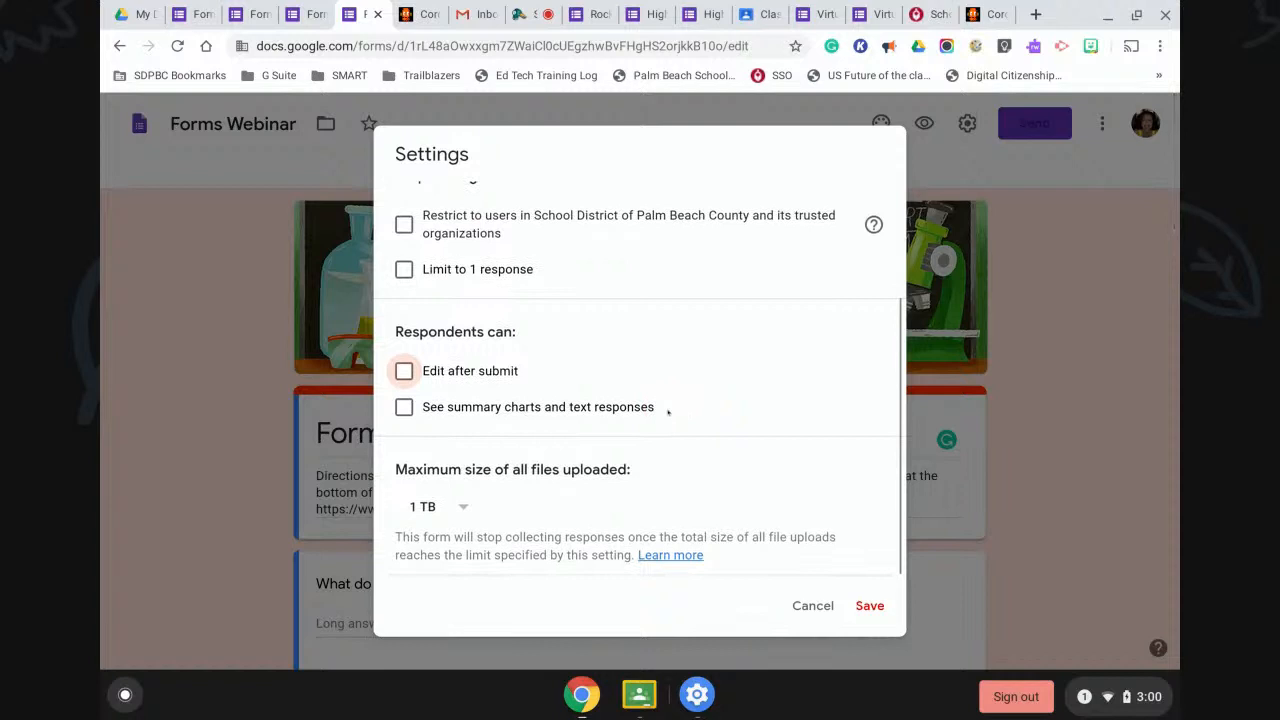
scroll(668, 412, "up", 3)
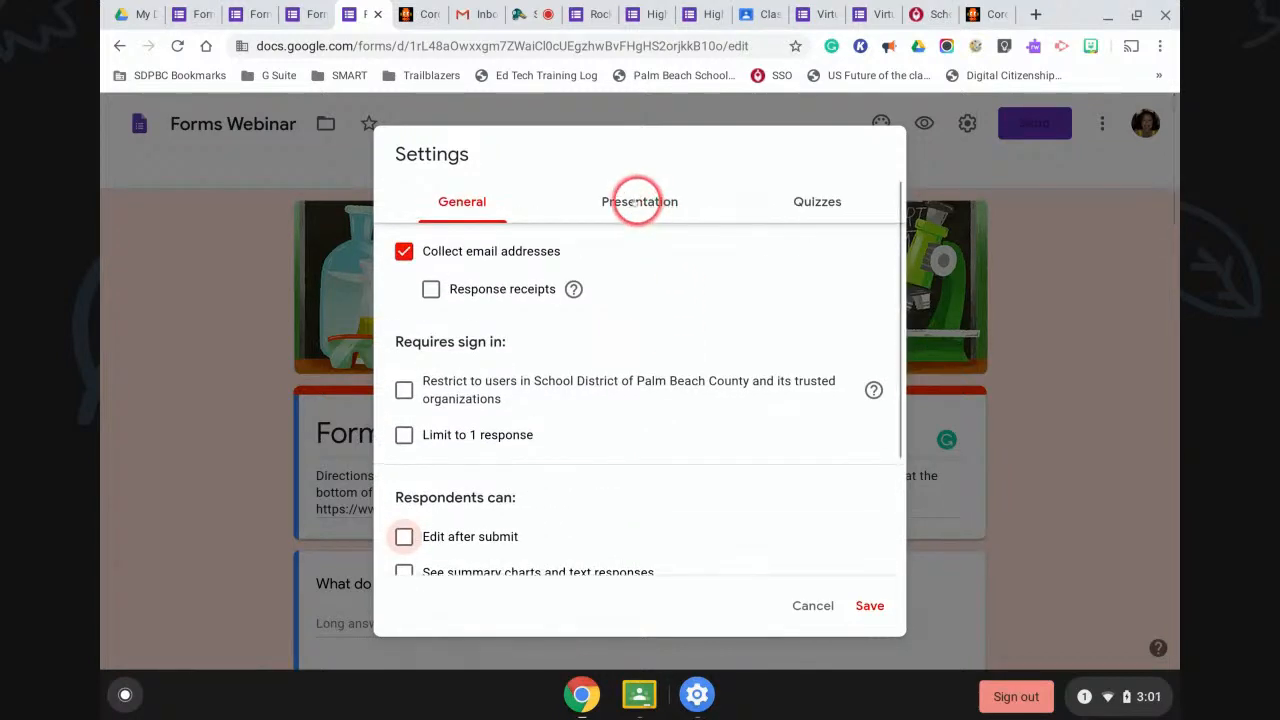
Show a progress bar, keep questions unshuffled, set confirmation 'Thank you for submitting the Form.', and save.
left_click(636, 201)
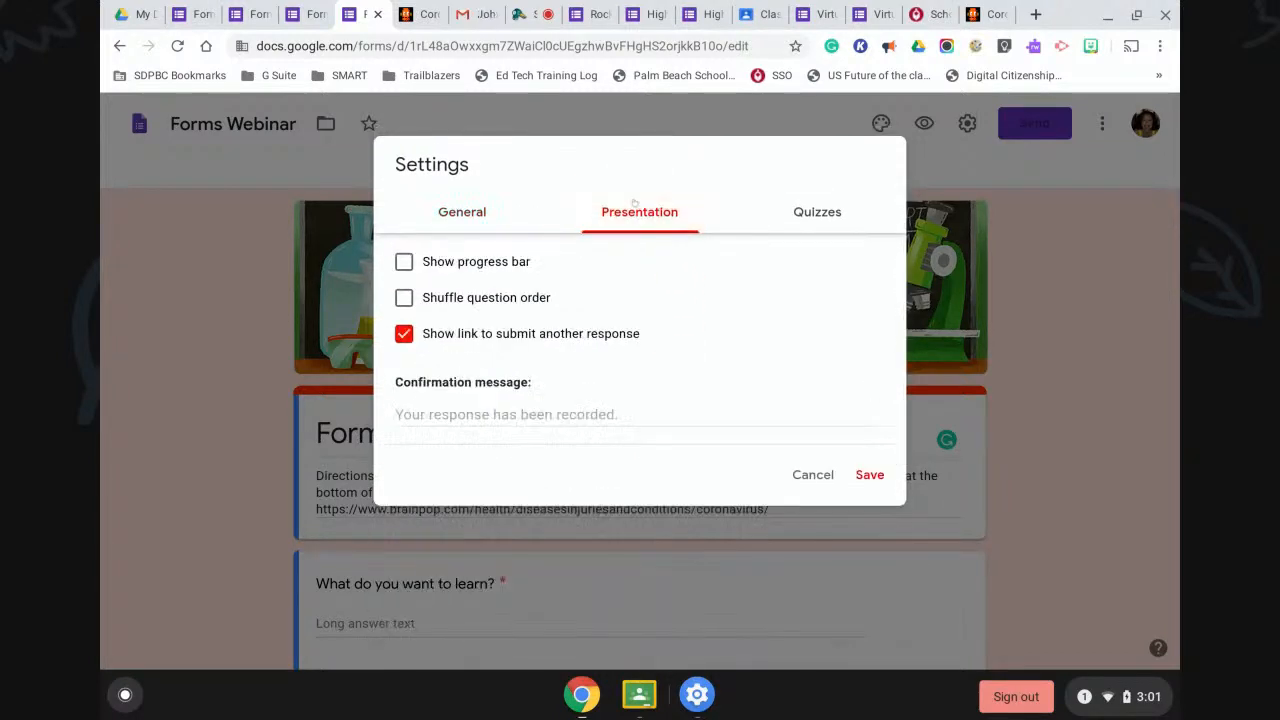
left_click(401, 261)
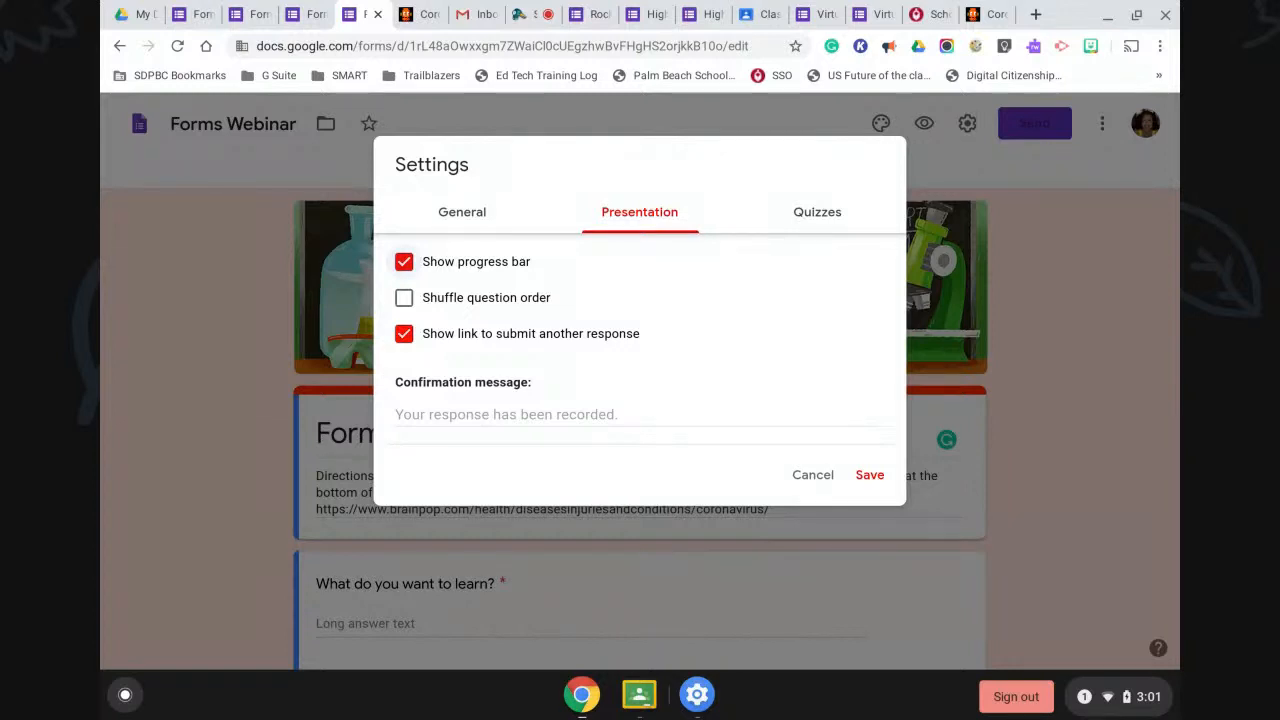
left_click(405, 300)
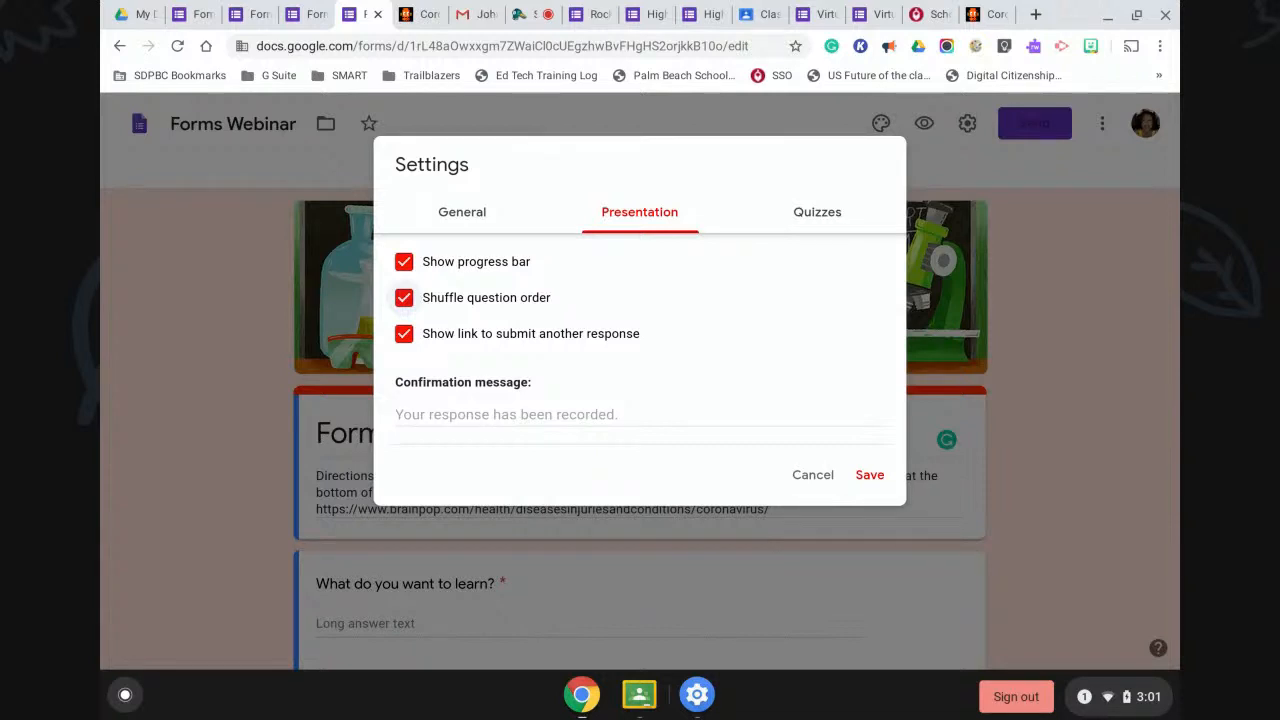
left_click(403, 297)
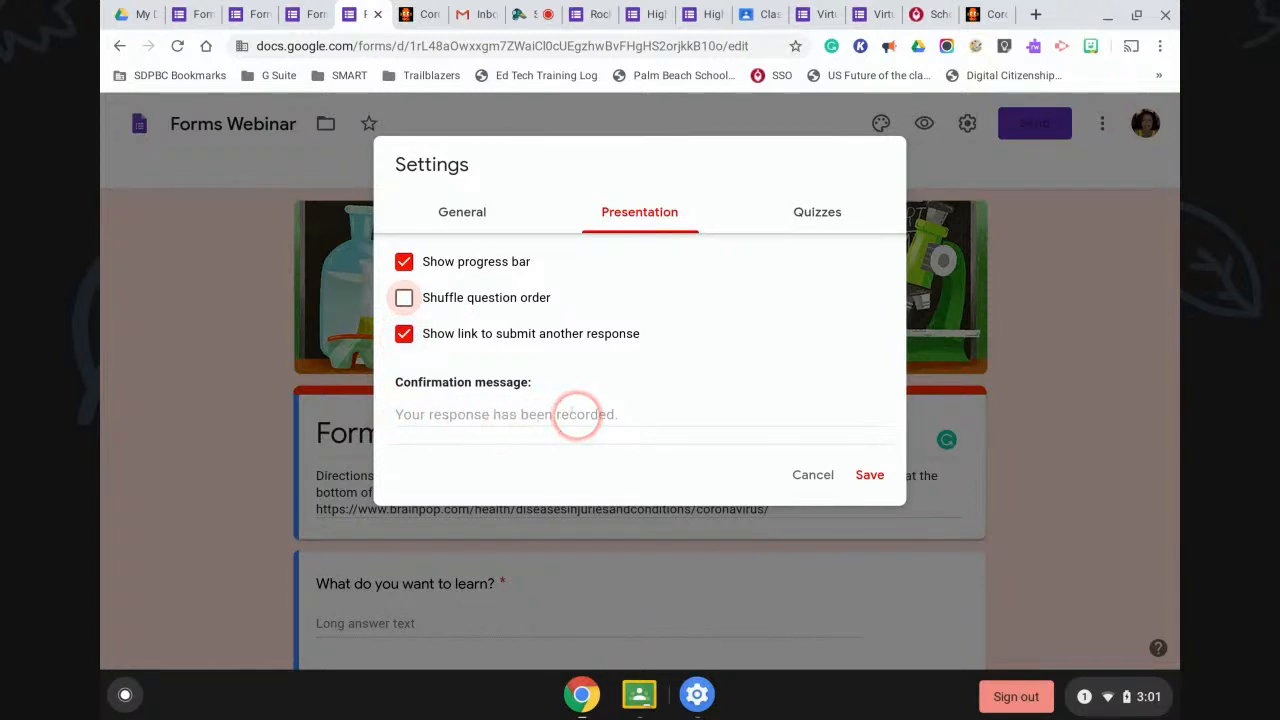
left_click(408, 412)
type("Thank you for submi")
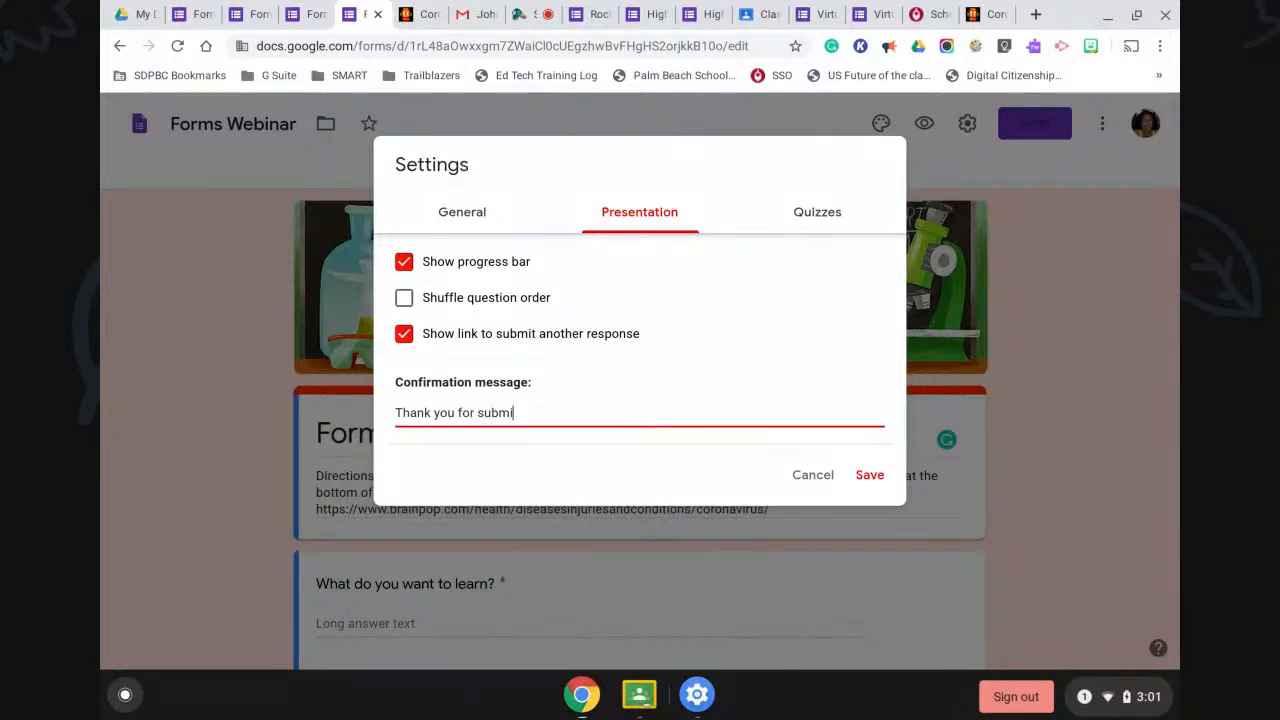
type("tting the Form")
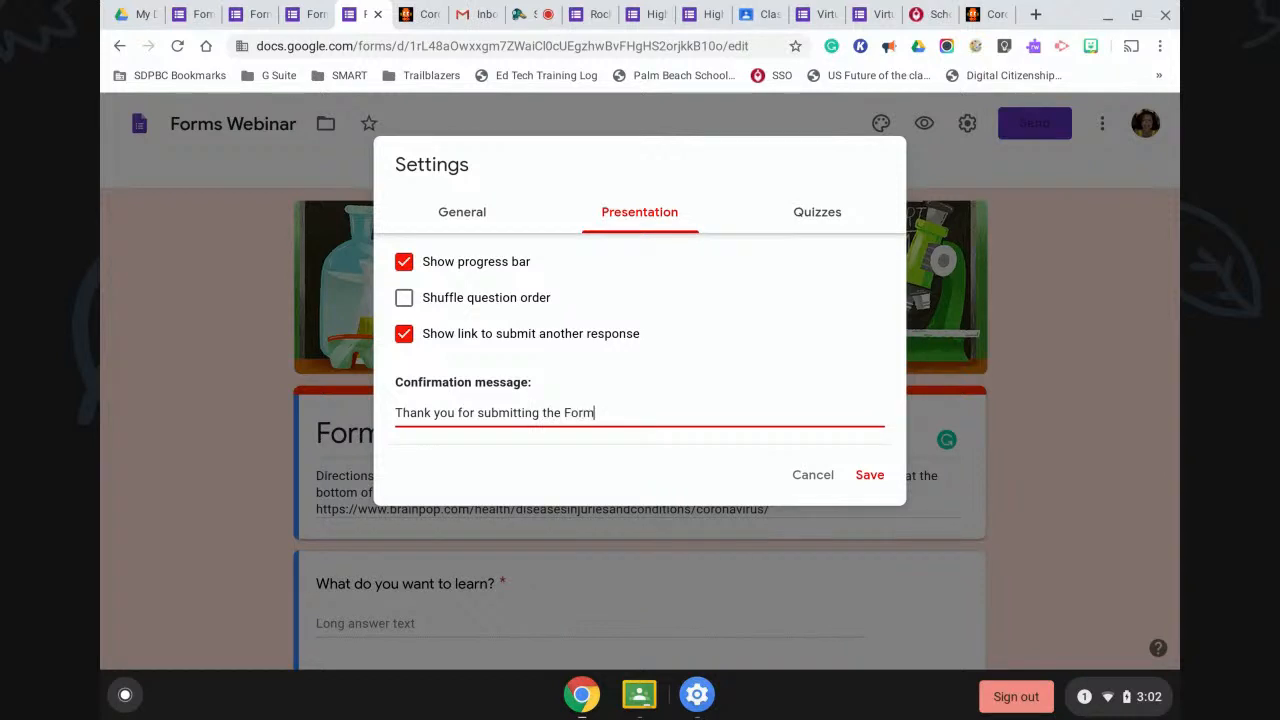
type(".")
left_click(869, 474)
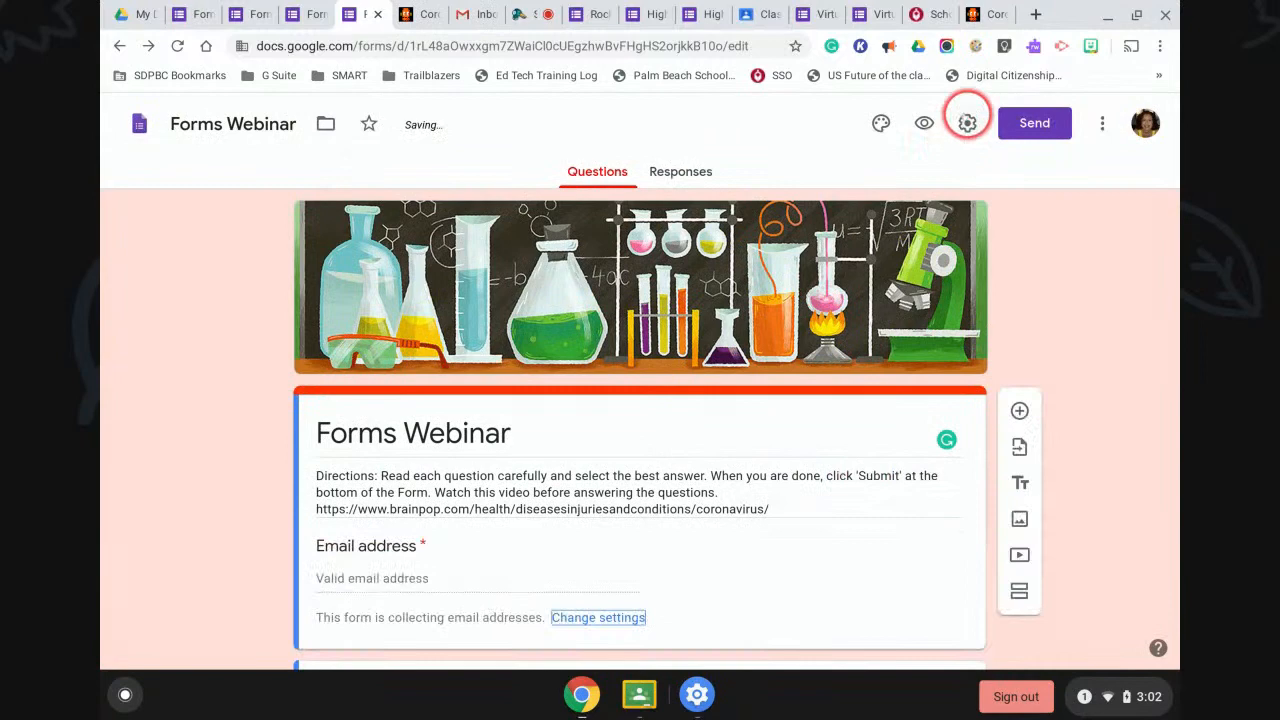
Switch on 'Make this a quiz' in the Quizzes settings.
left_click(967, 124)
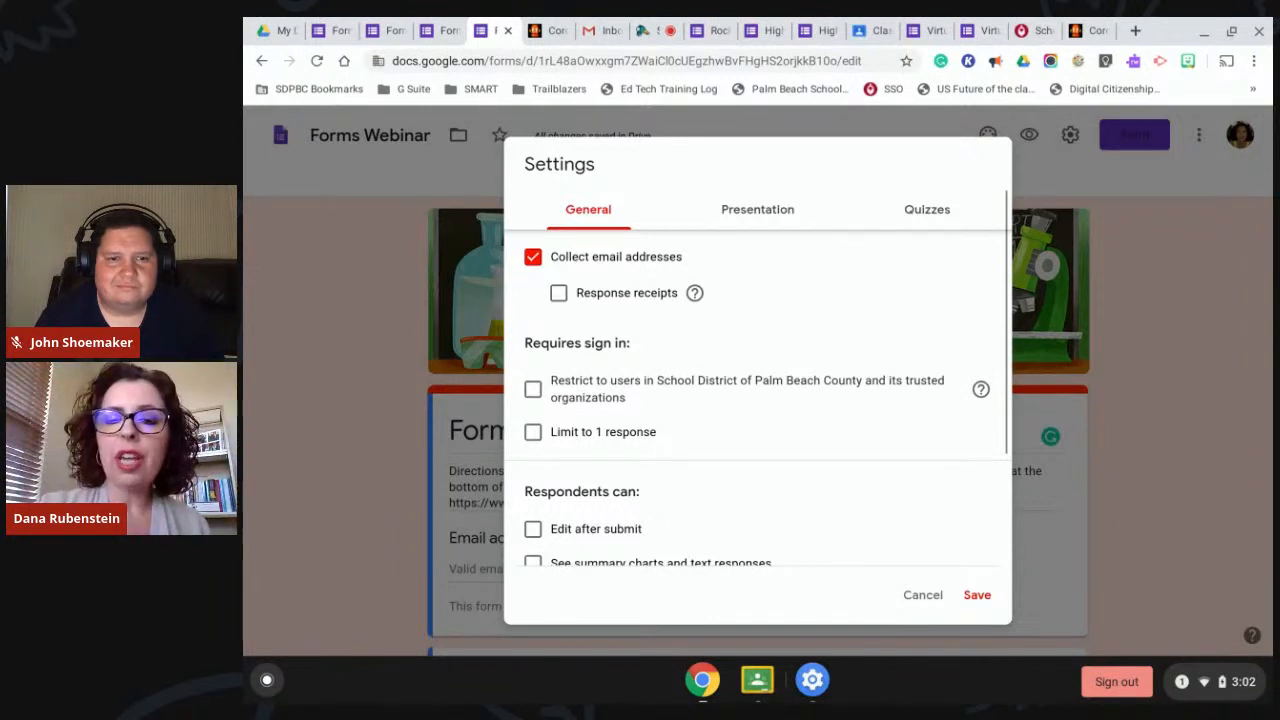
left_click(920, 207)
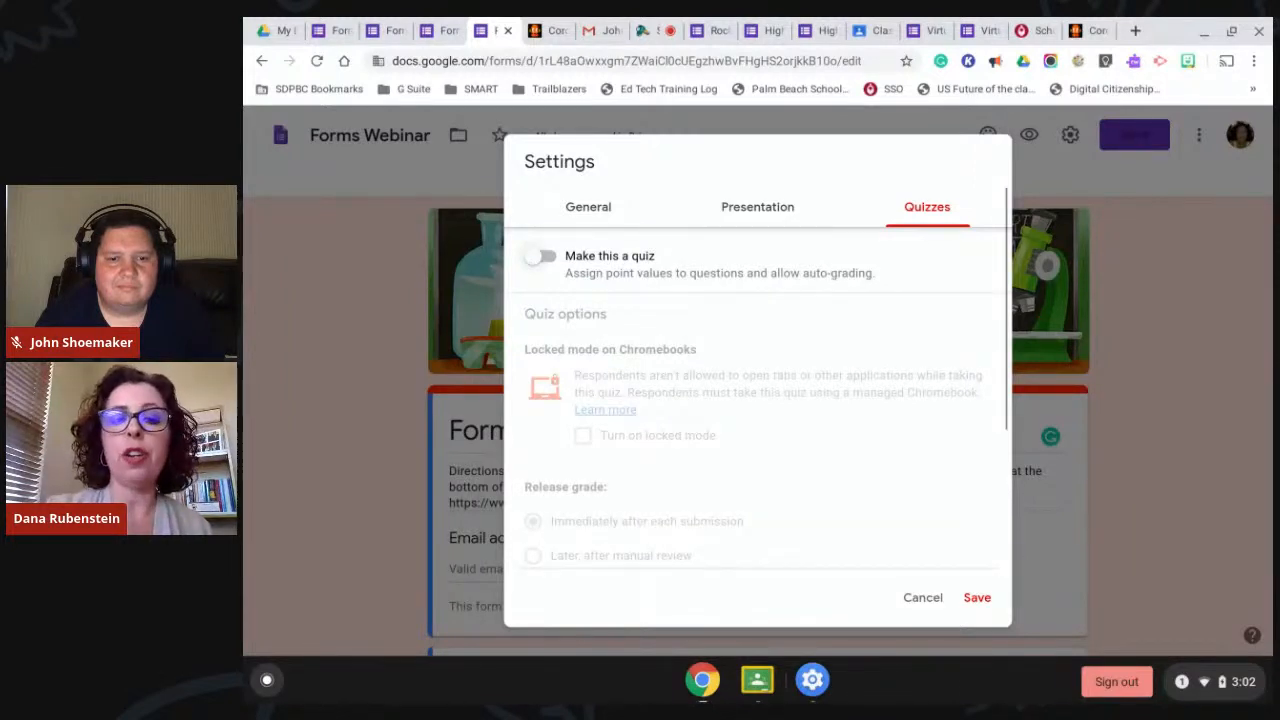
left_click(541, 257)
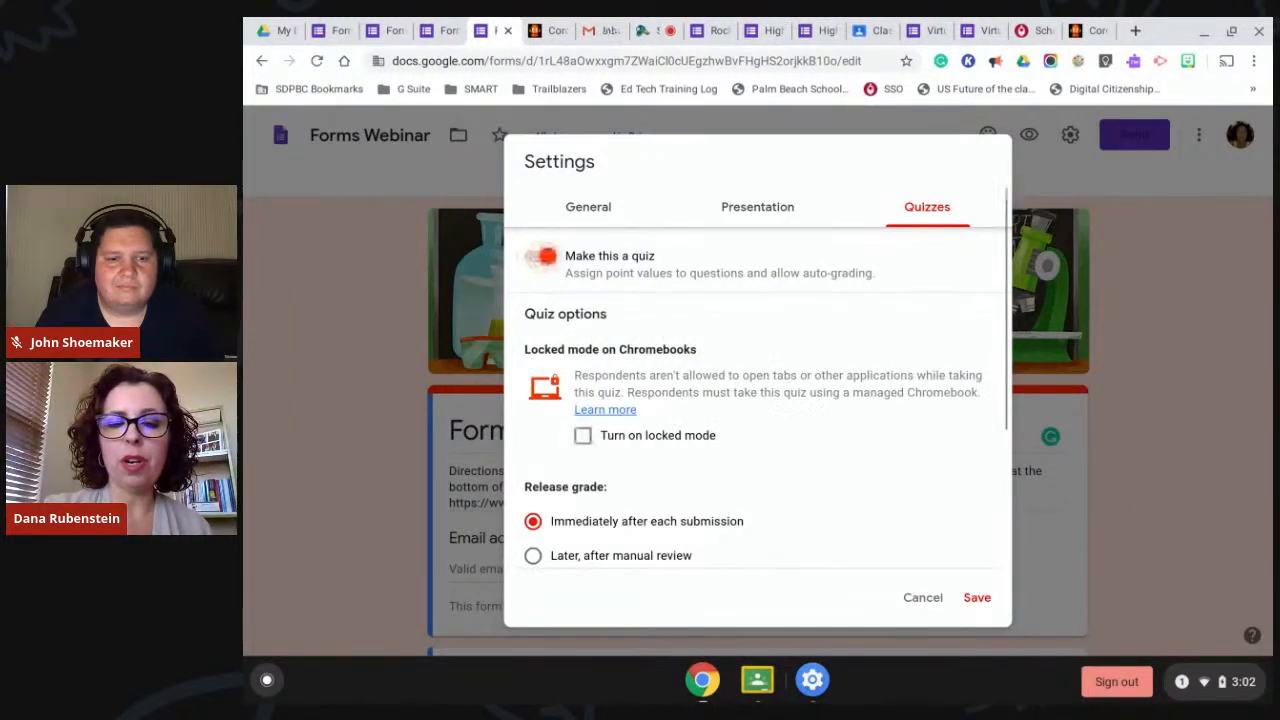
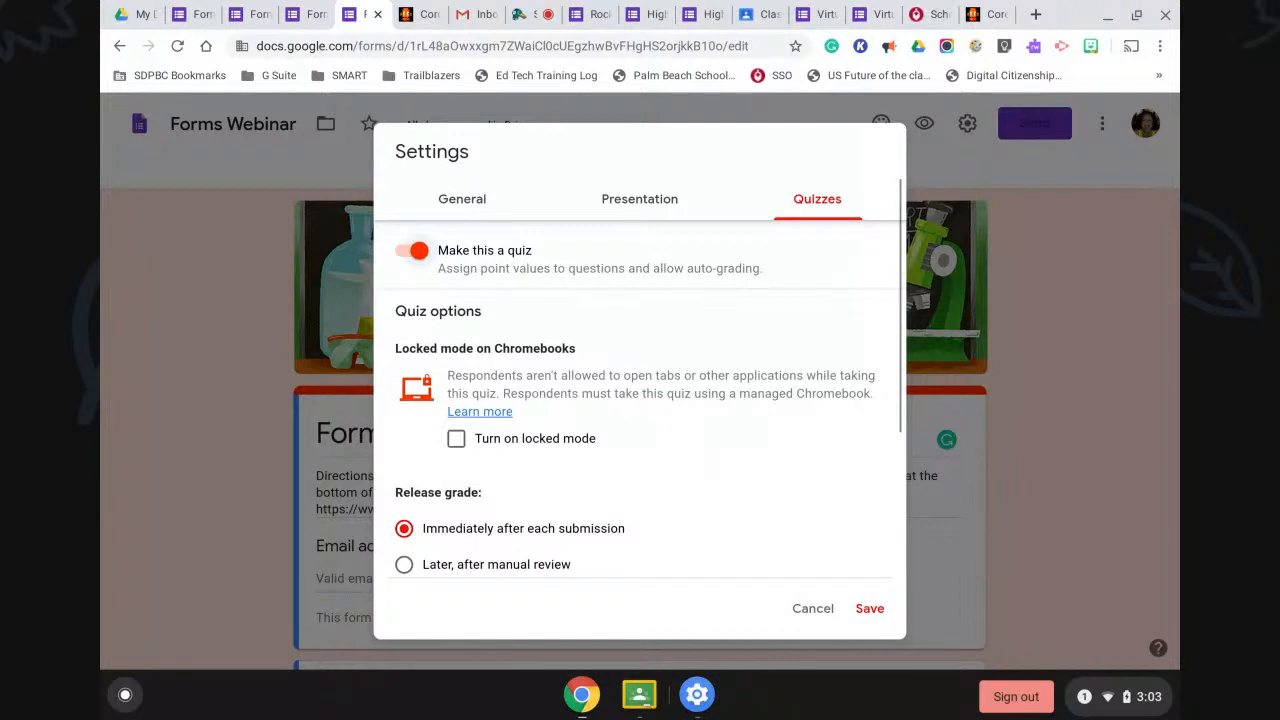
Release quiz grades after manual review, hide missed questions and correct answers, and save.
scroll(660, 440, "down", 5)
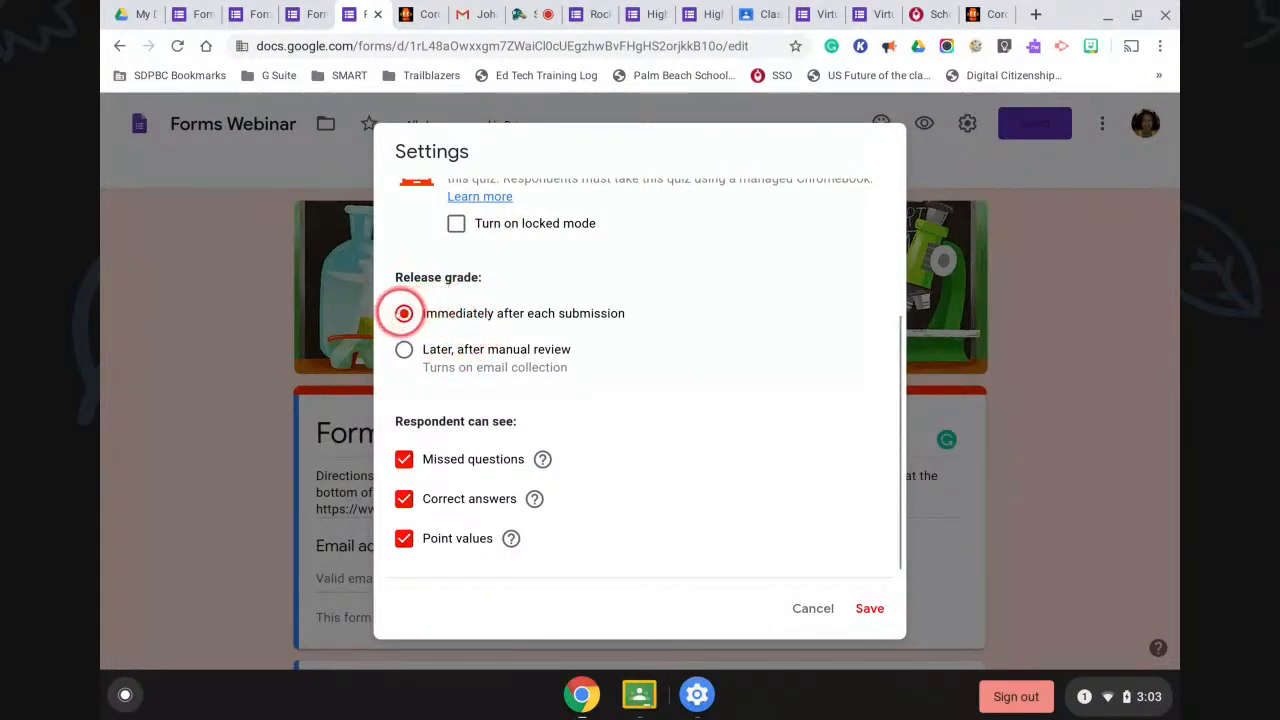
left_click(404, 349)
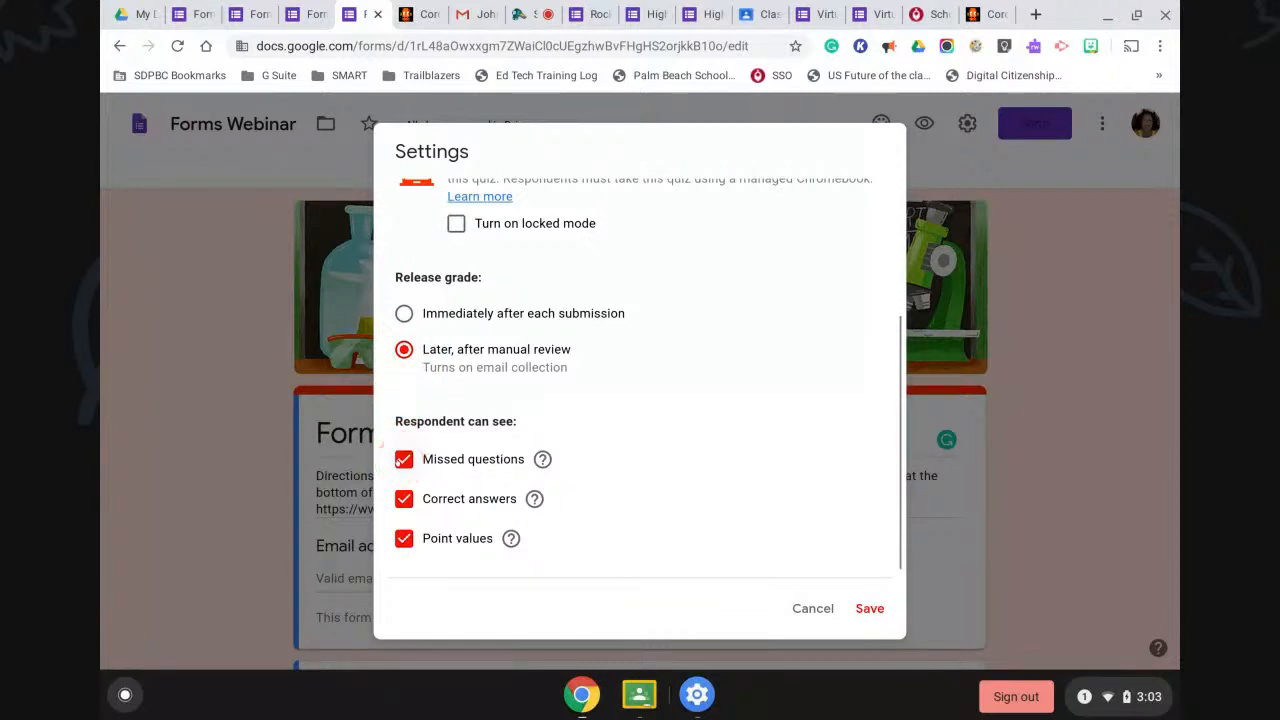
left_click(404, 459)
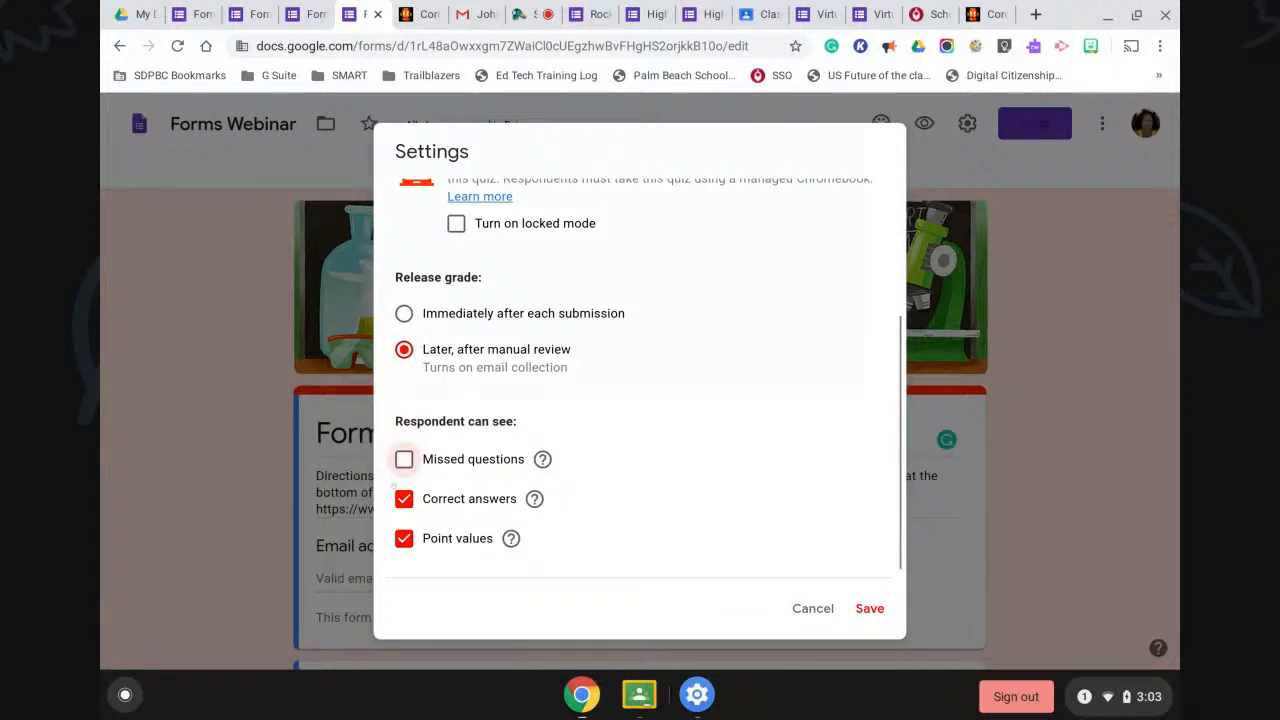
left_click(403, 498)
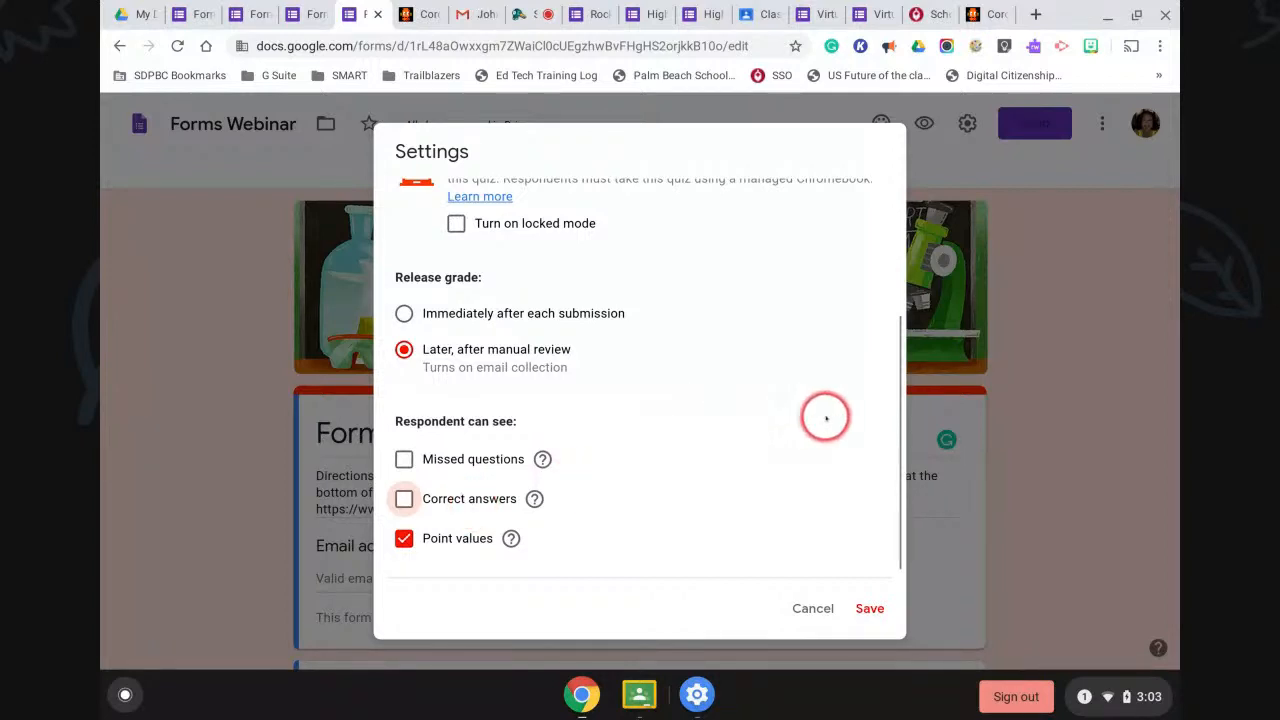
left_click(866, 609)
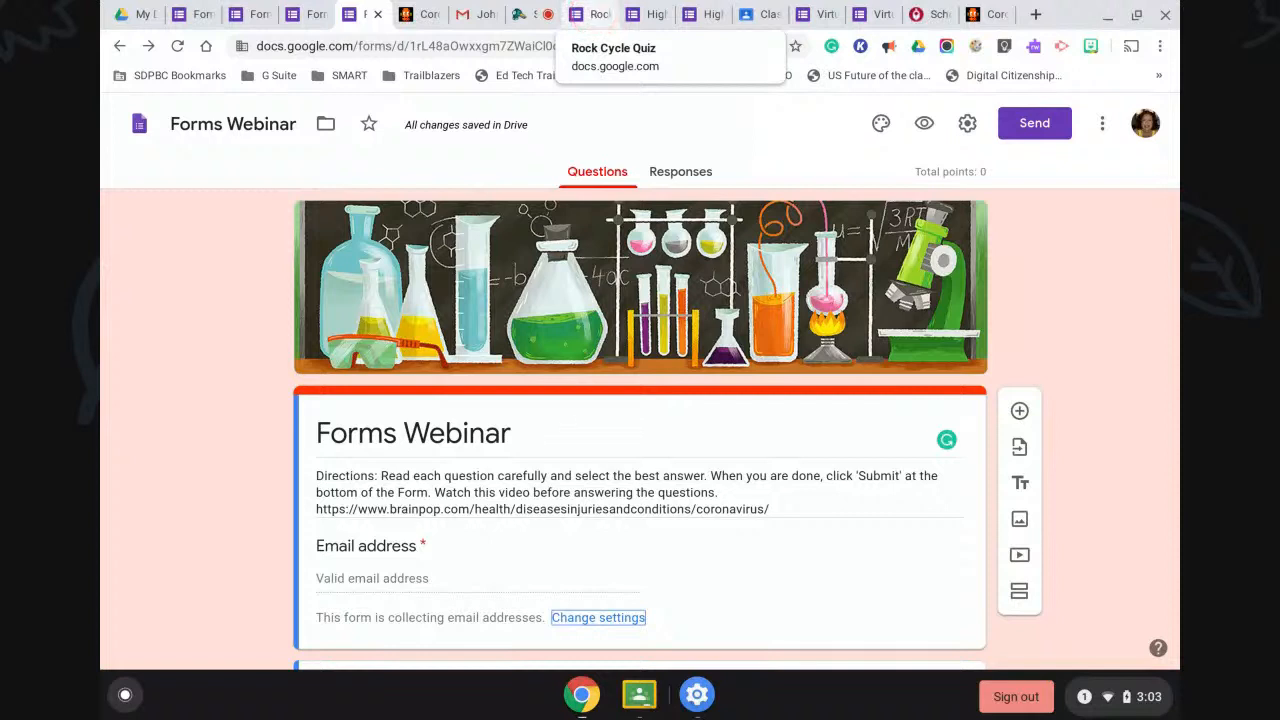
Switch to the Rock Cycle Quiz and scroll to its matching grid question.
left_click(595, 15)
left_click(999, 382)
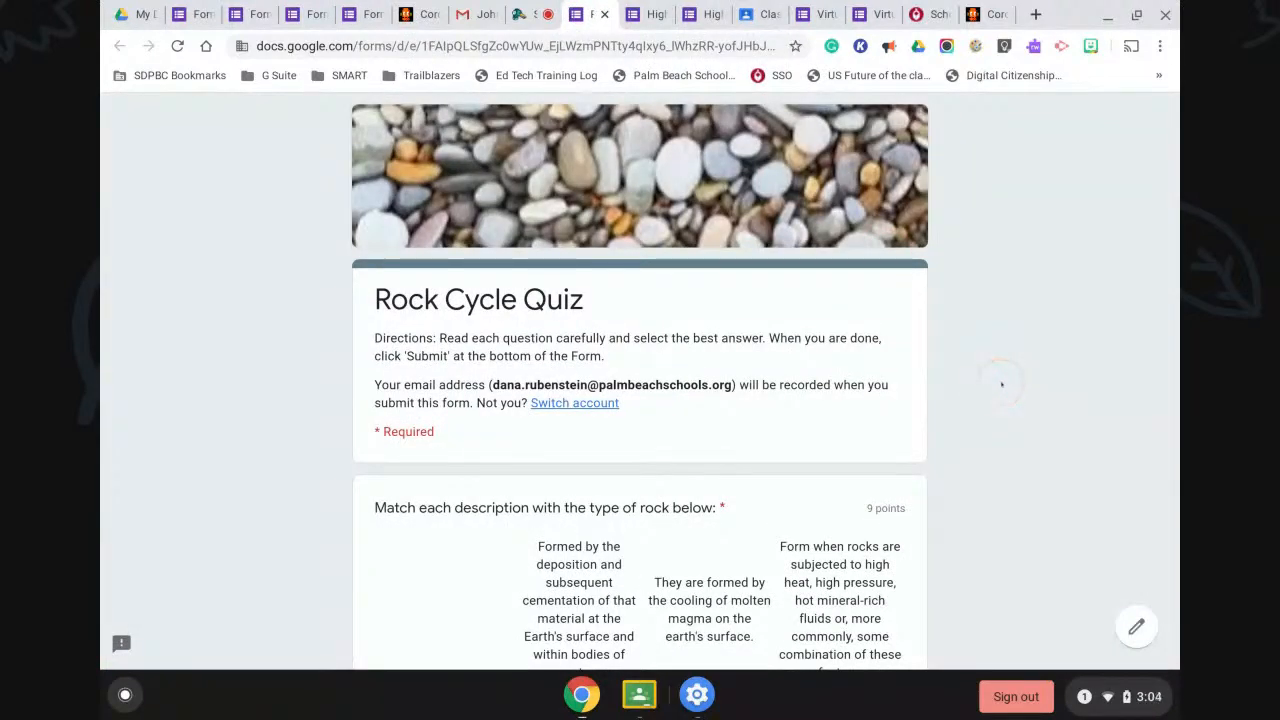
scroll(1000, 383, "down", 4)
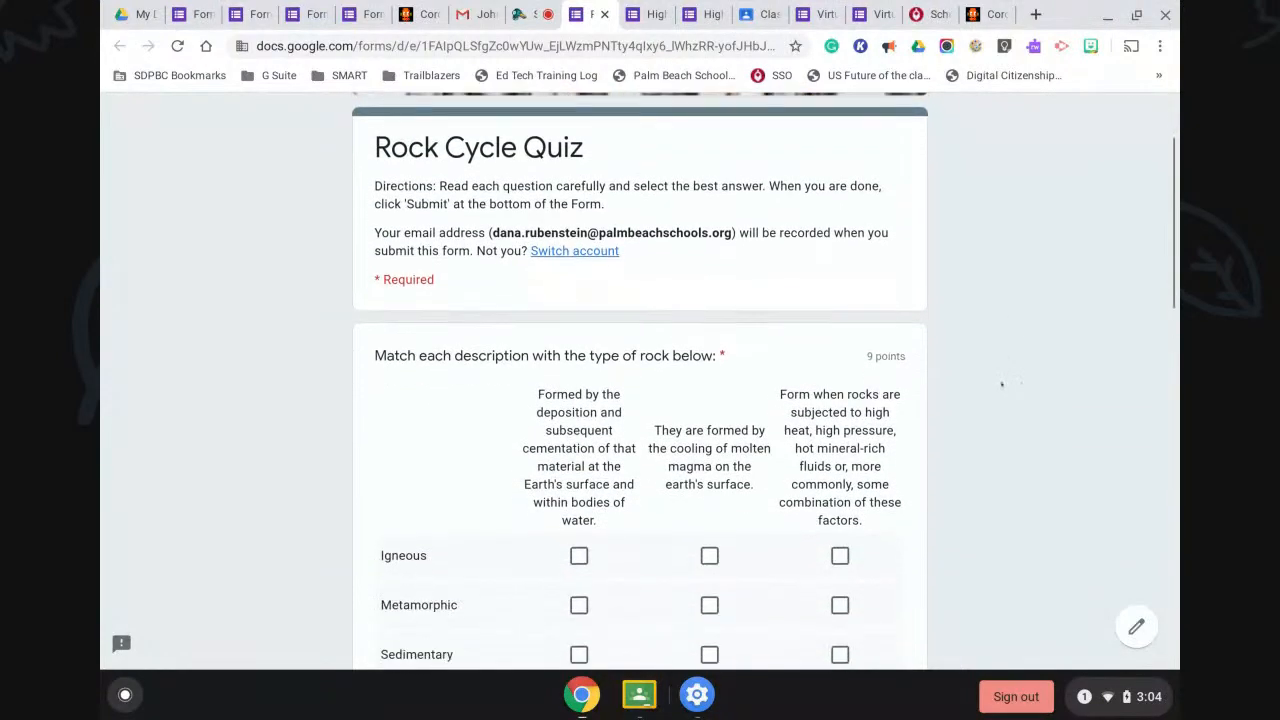
scroll(1001, 384, "down", 1)
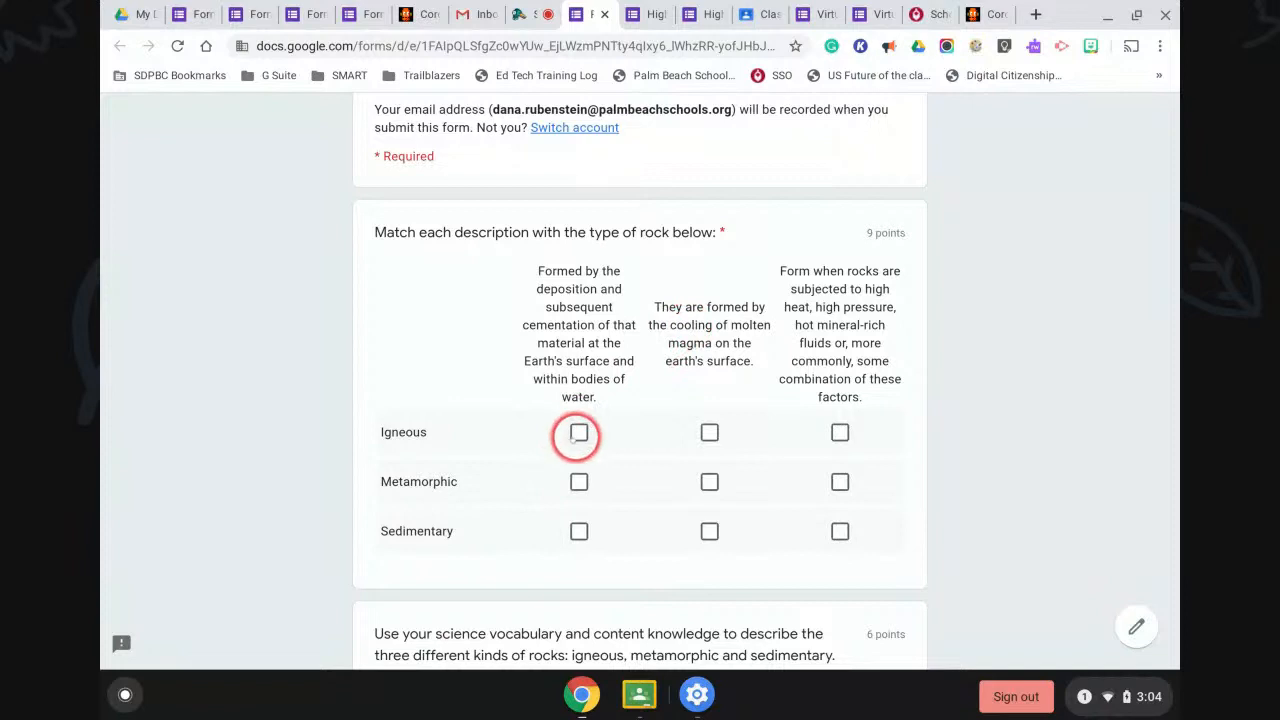
Match Igneous, Metamorphic and Sedimentary to the first, second and third descriptions.
left_click(579, 433)
left_click(709, 482)
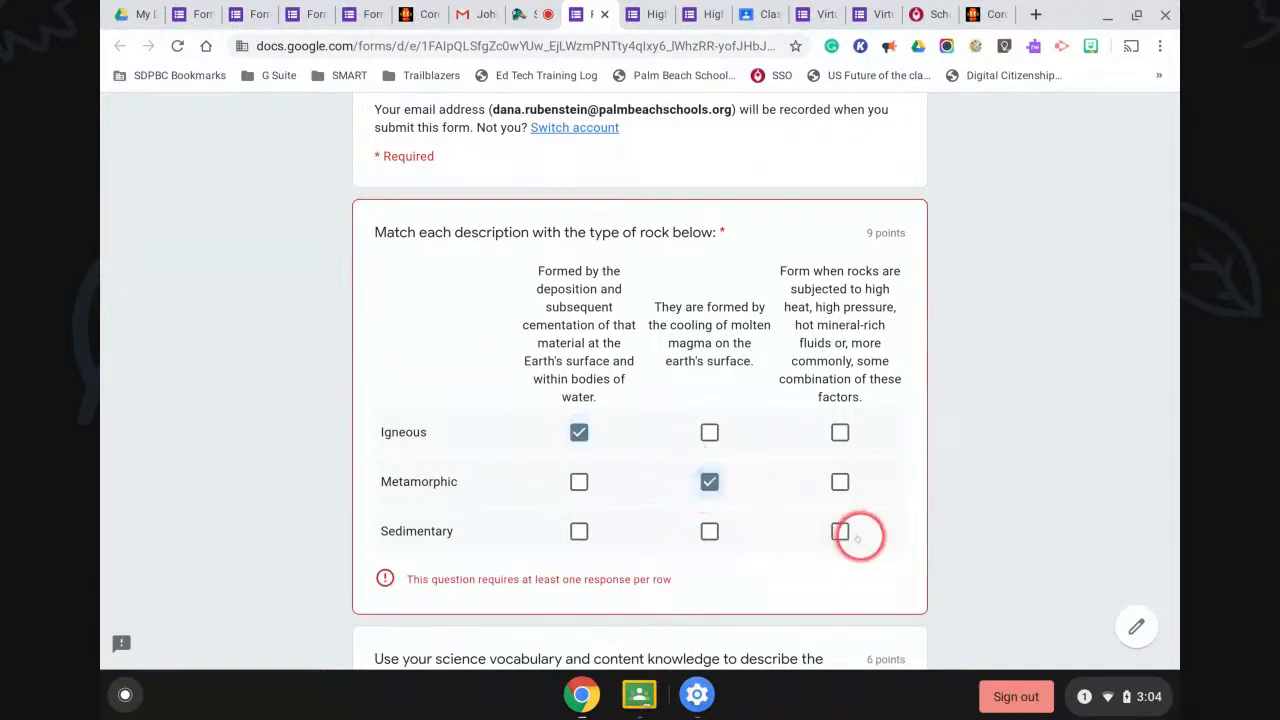
left_click(840, 531)
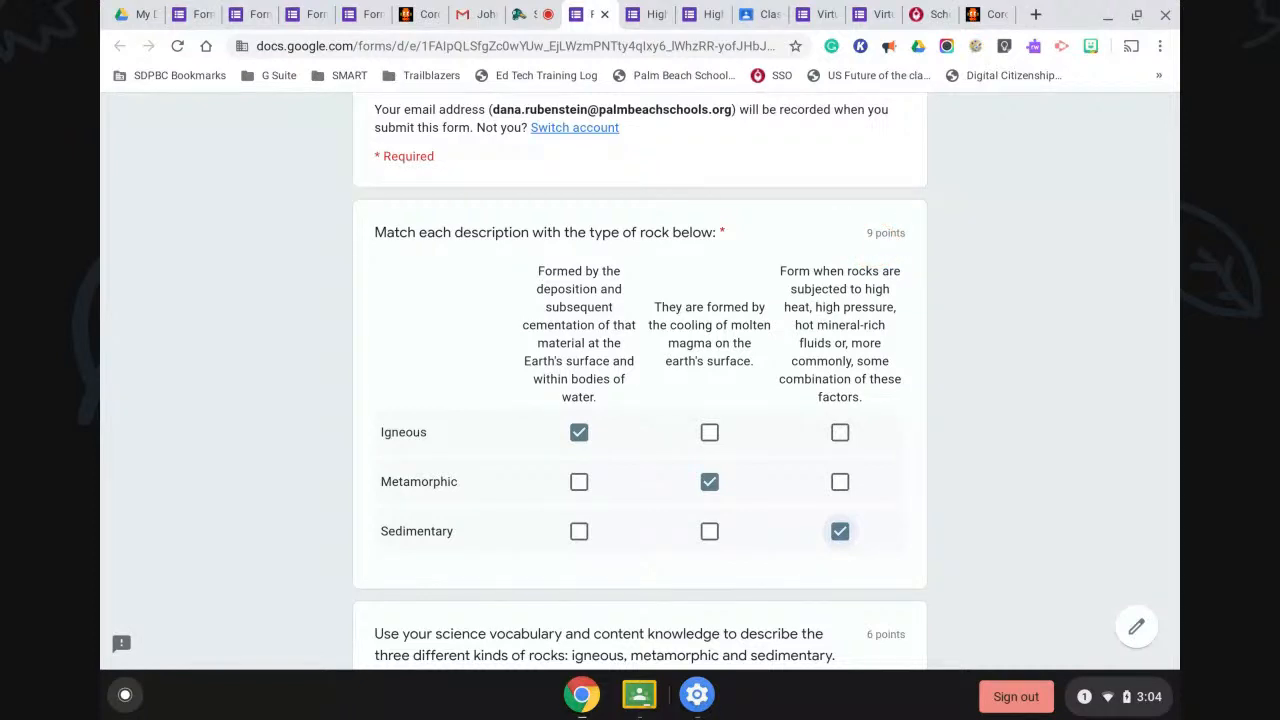
scroll(872, 246, "down", 5)
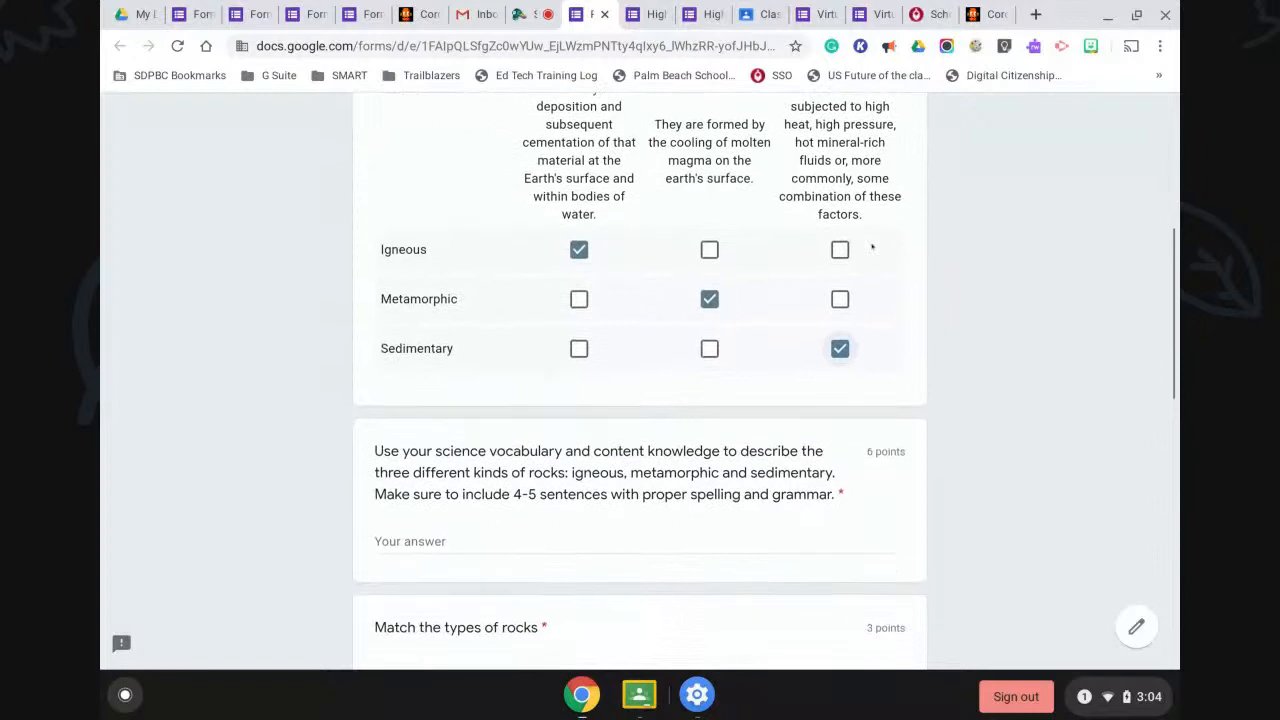
scroll(872, 246, "down", 1)
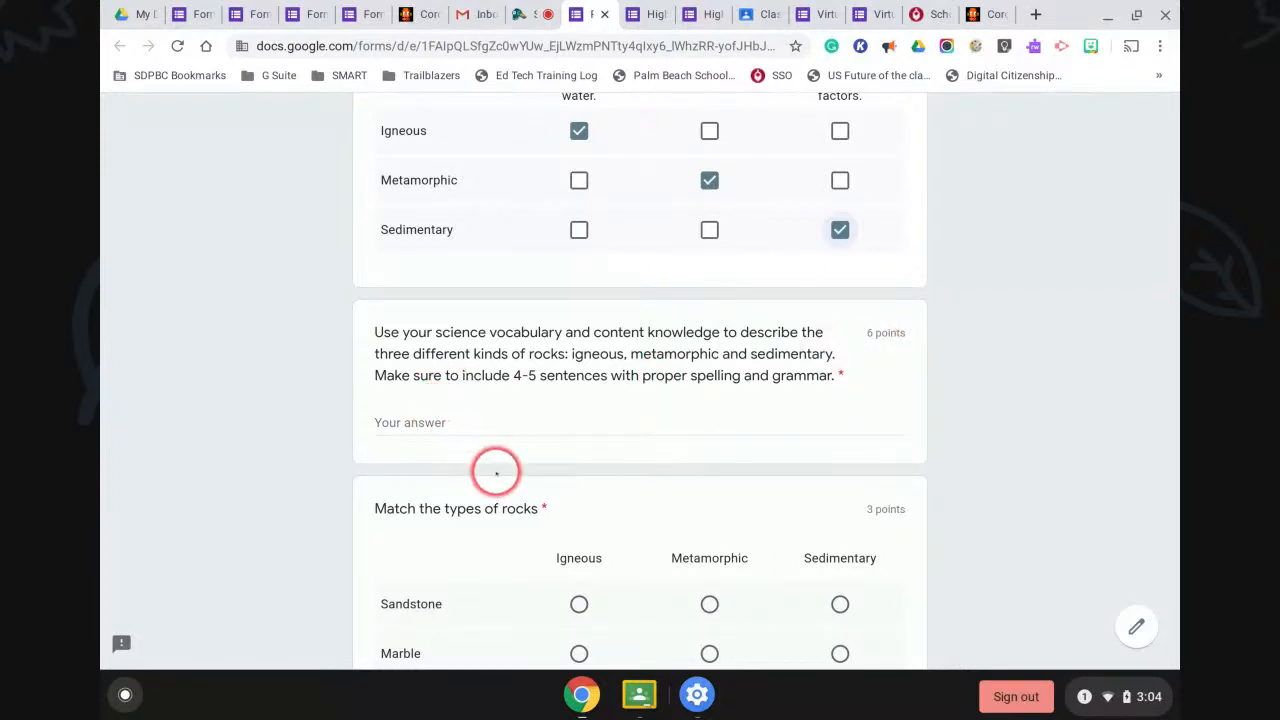
Answer the rock-types essay with 'Hello' and mark Sandstone Igneous, Marble Metamorphic, Granite Sedimentary.
left_click(400, 422)
type("Hello")
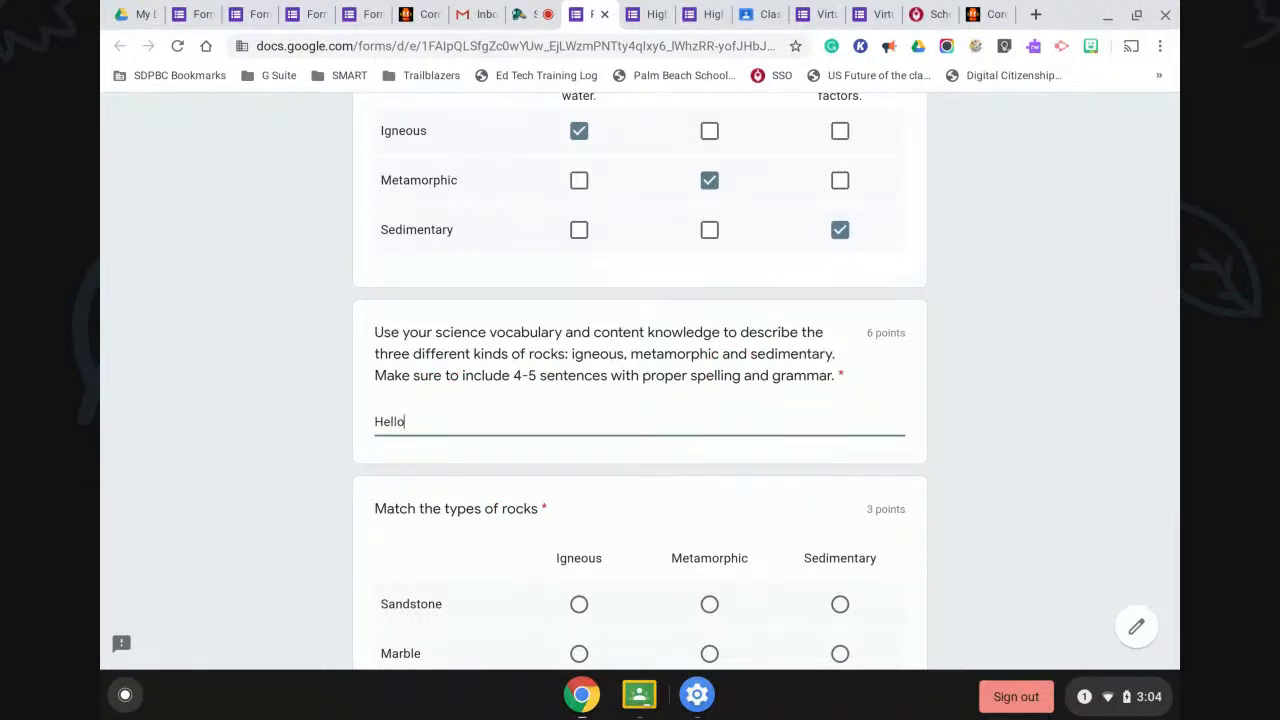
scroll(400, 423, "down", 3)
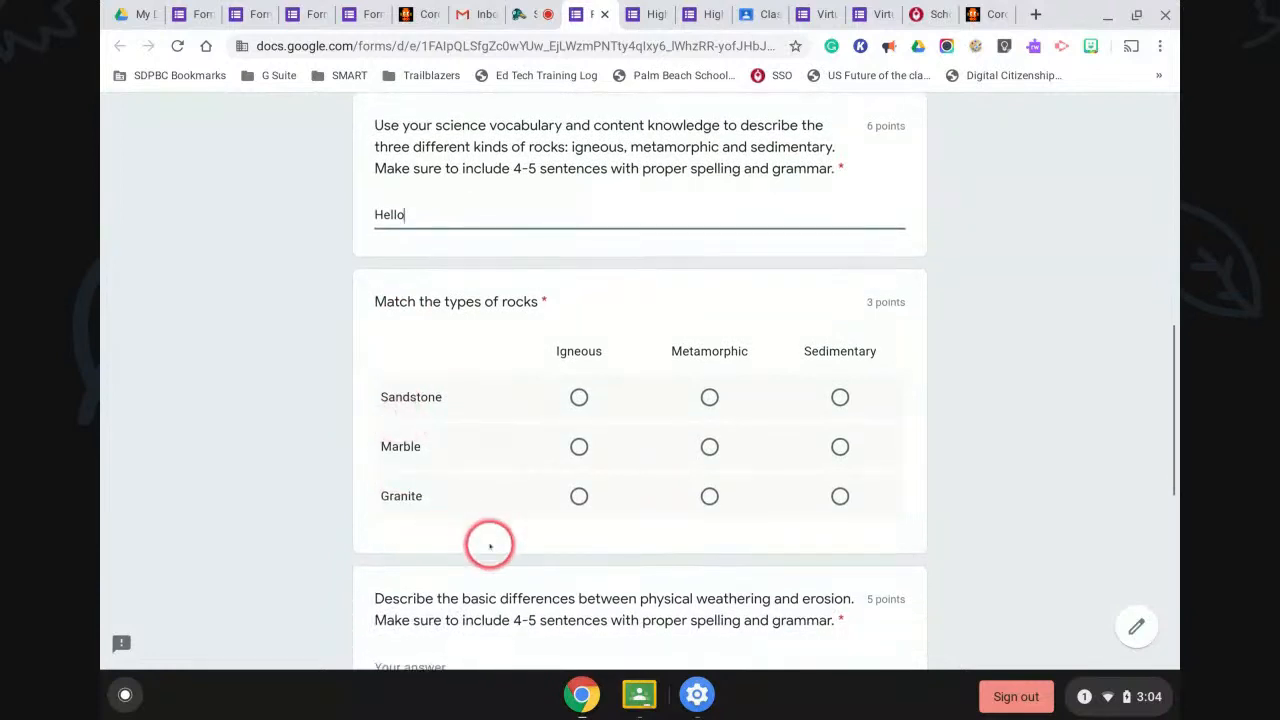
left_click(579, 397)
left_click(709, 446)
left_click(840, 496)
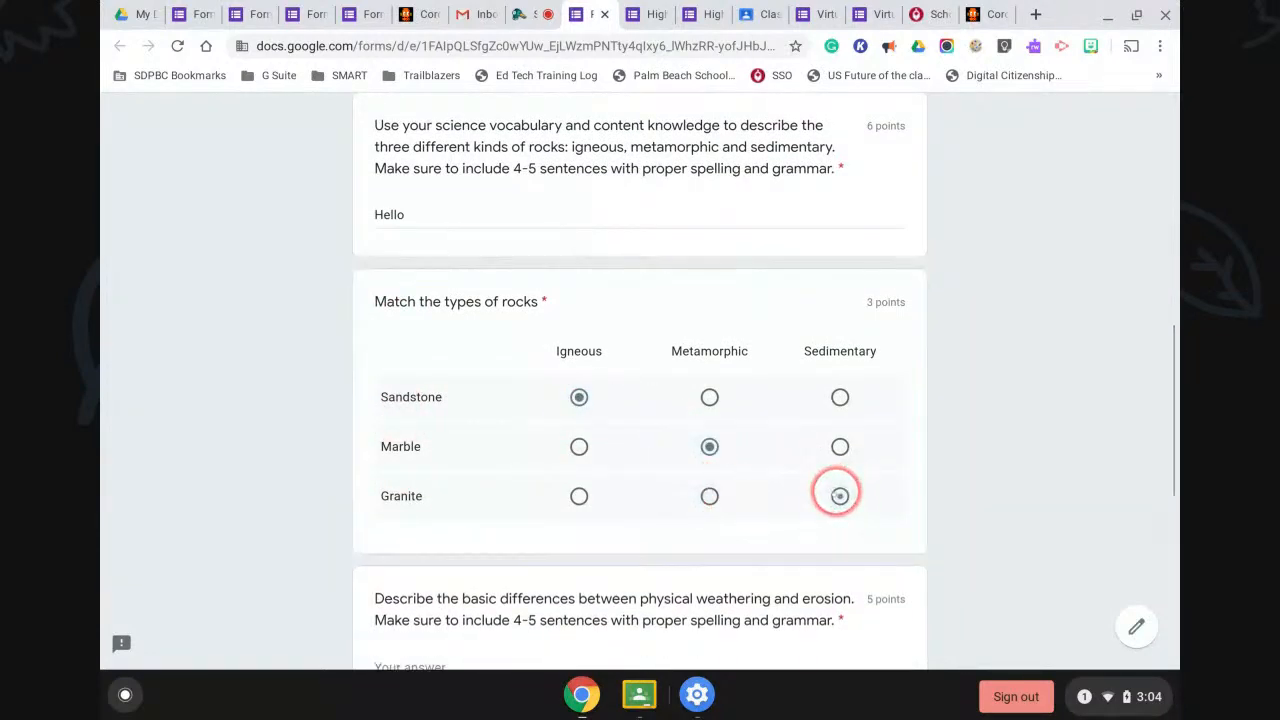
scroll(840, 496, "down", 1)
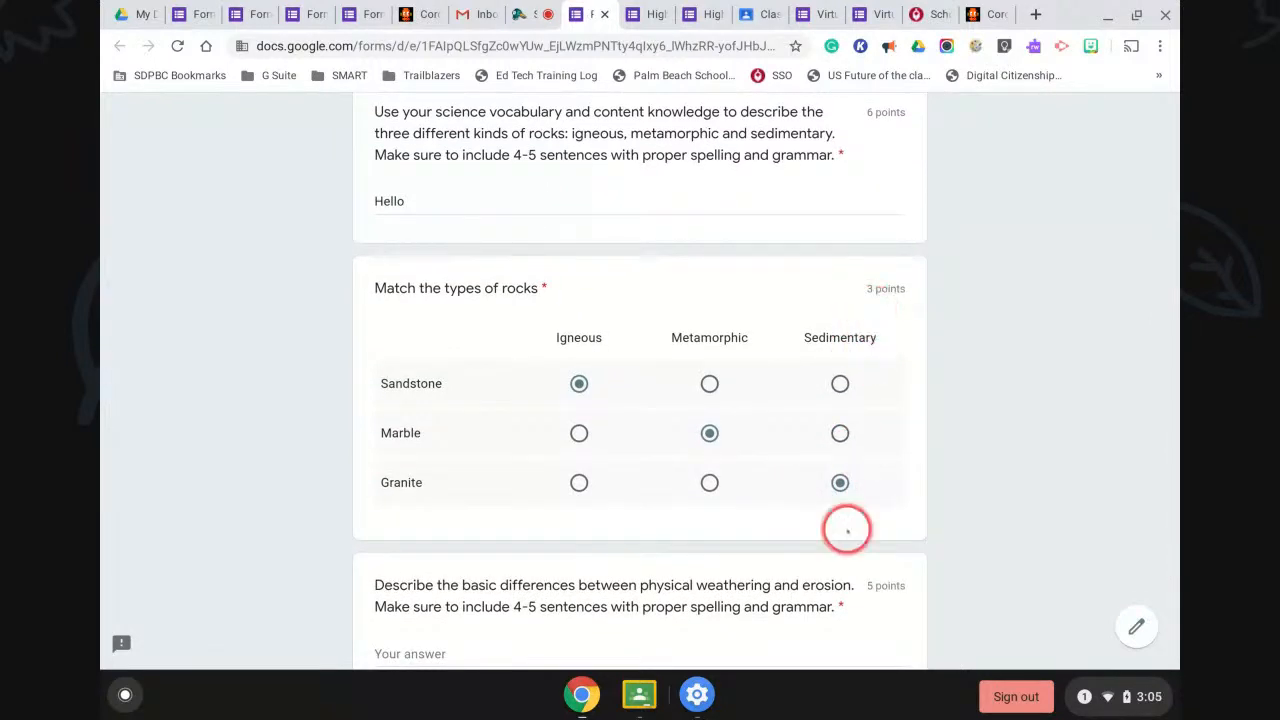
scroll(846, 530, "down", 3)
Answer the weathering question and check Wind, Tides and Water as causes of erosion.
left_click(432, 470)
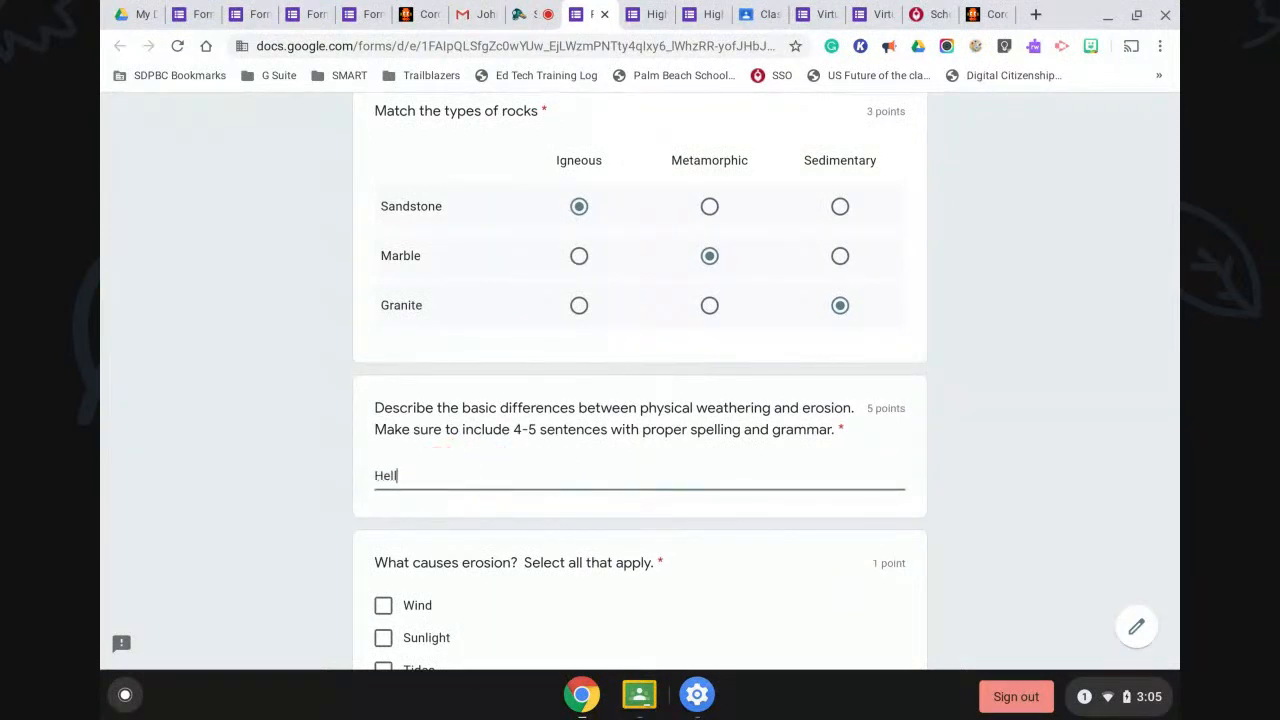
scroll(466, 480, "down", 3)
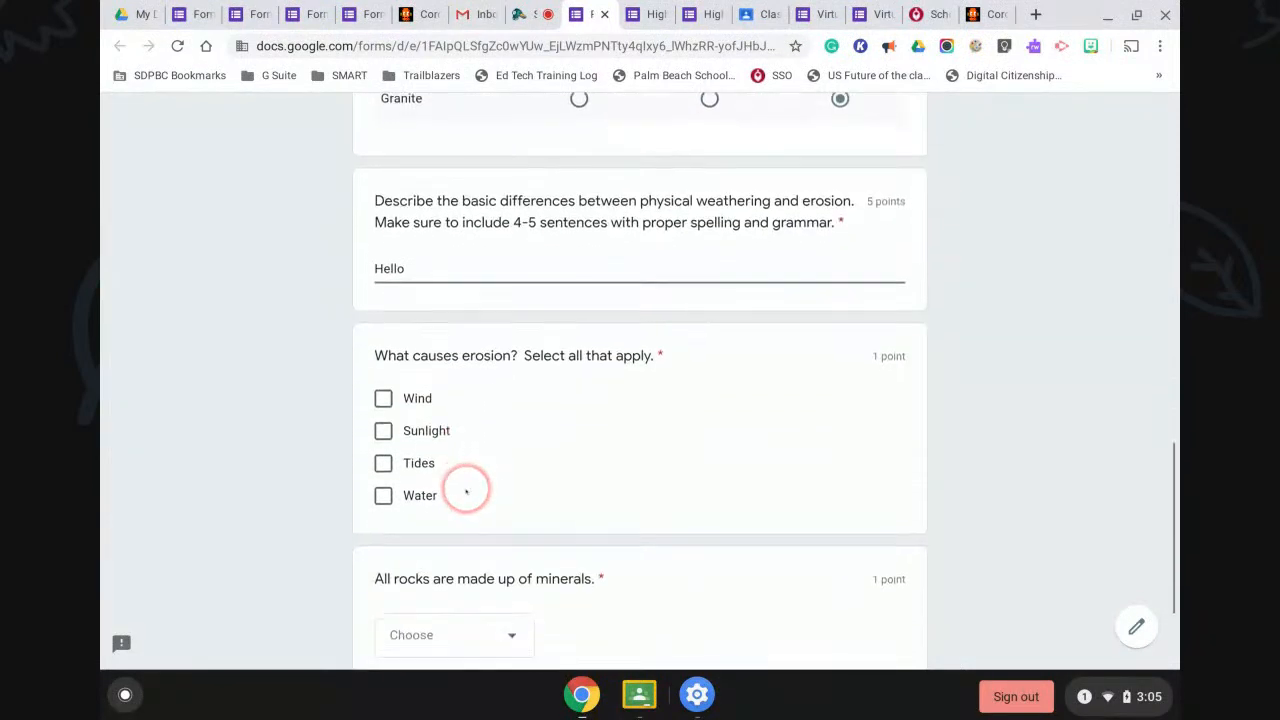
left_click(383, 398)
left_click(383, 463)
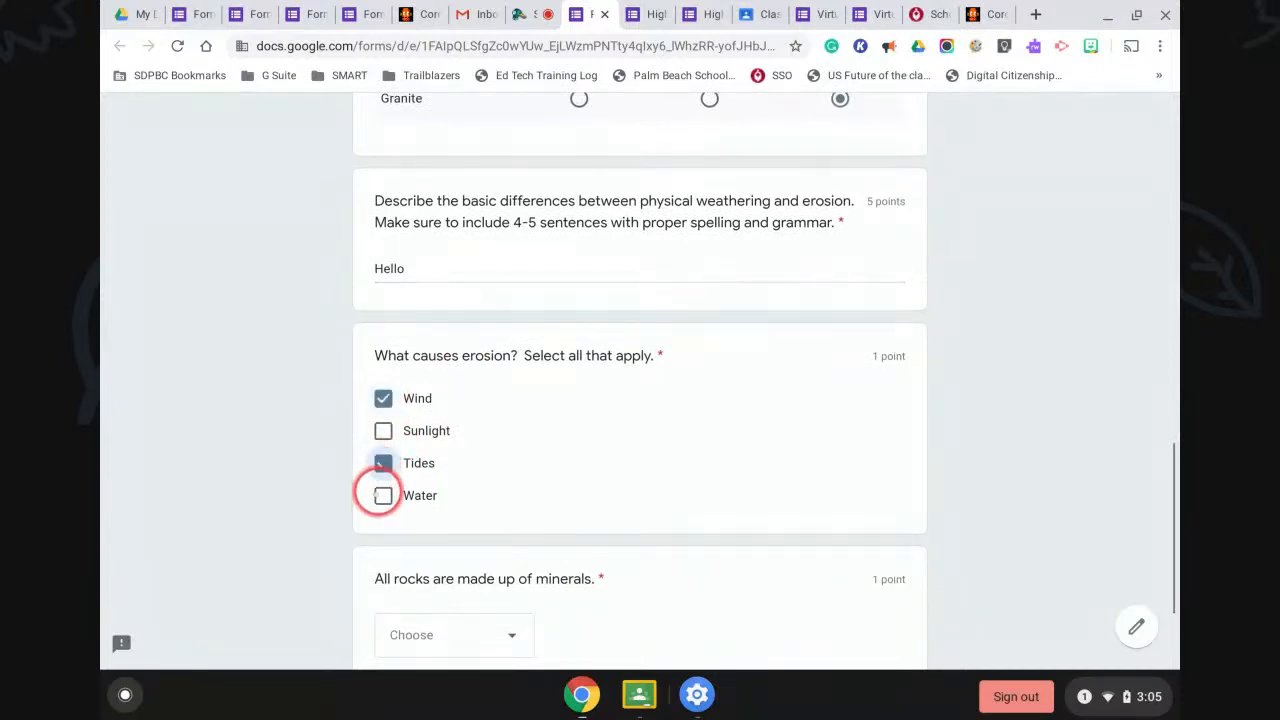
left_click(383, 495)
scroll(543, 505, "down", 3)
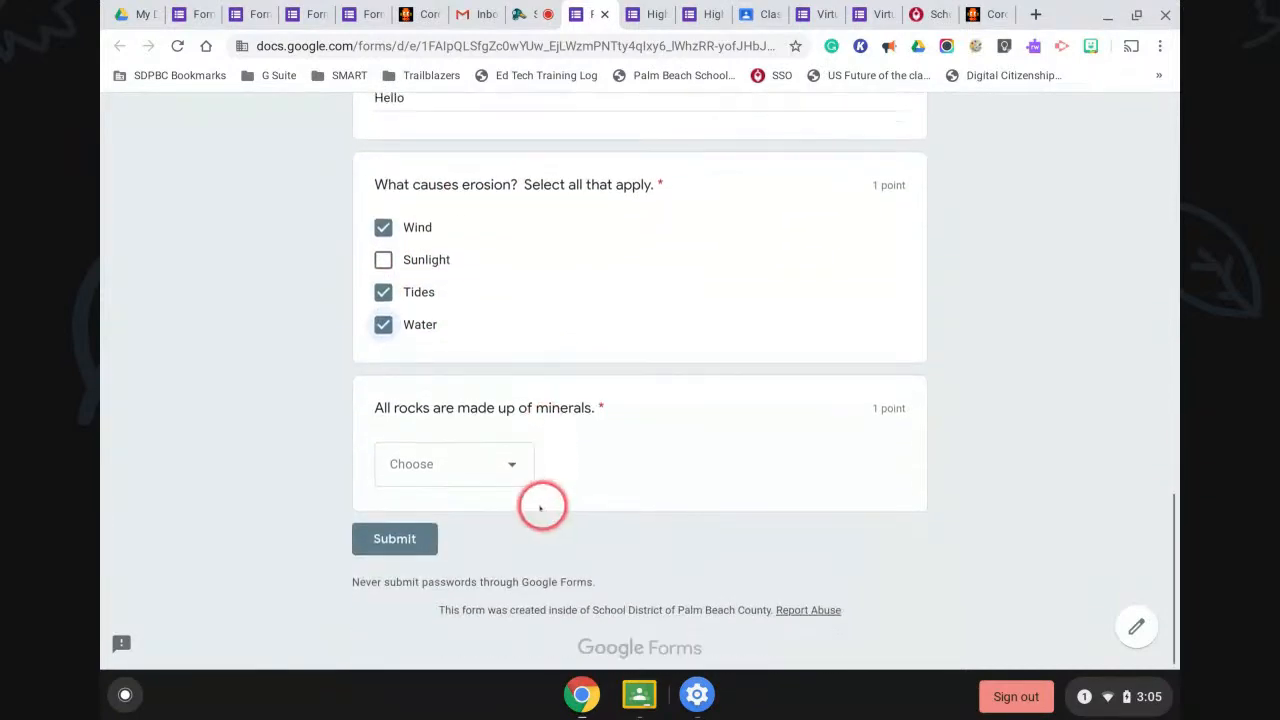
Choose True for 'All rocks are made up of minerals' and submit the quiz.
left_click(485, 467)
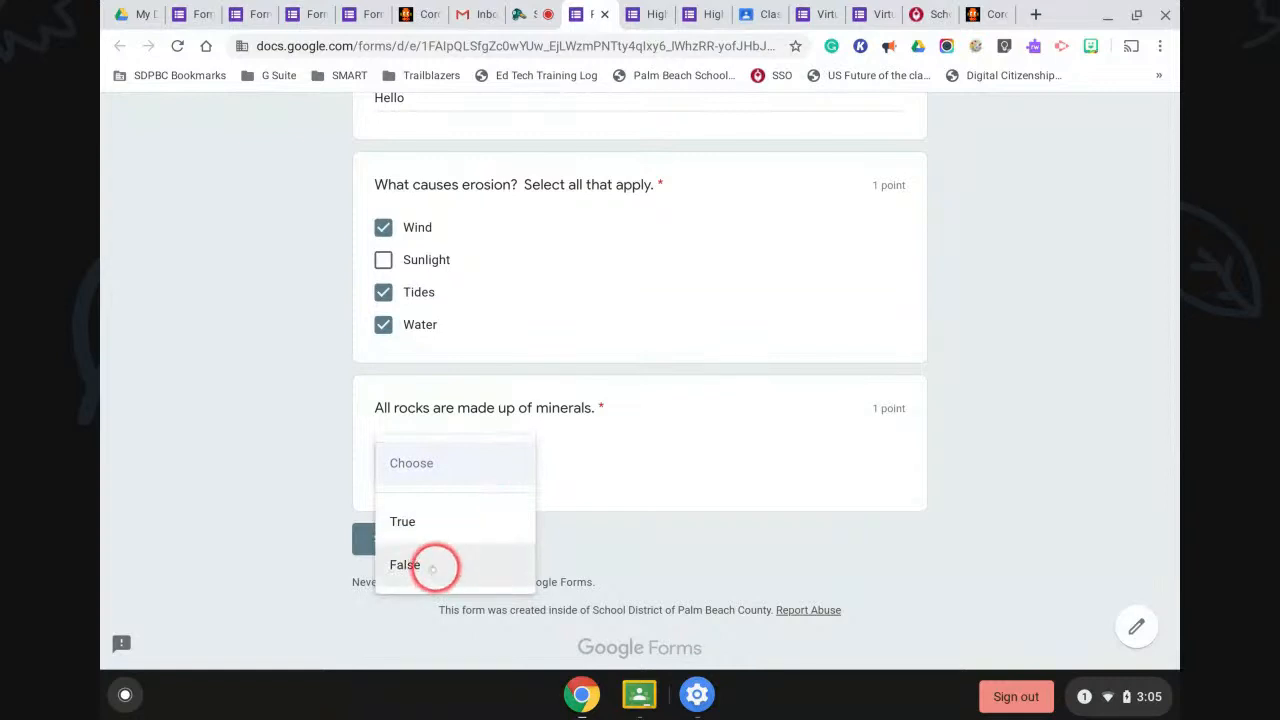
left_click(425, 525)
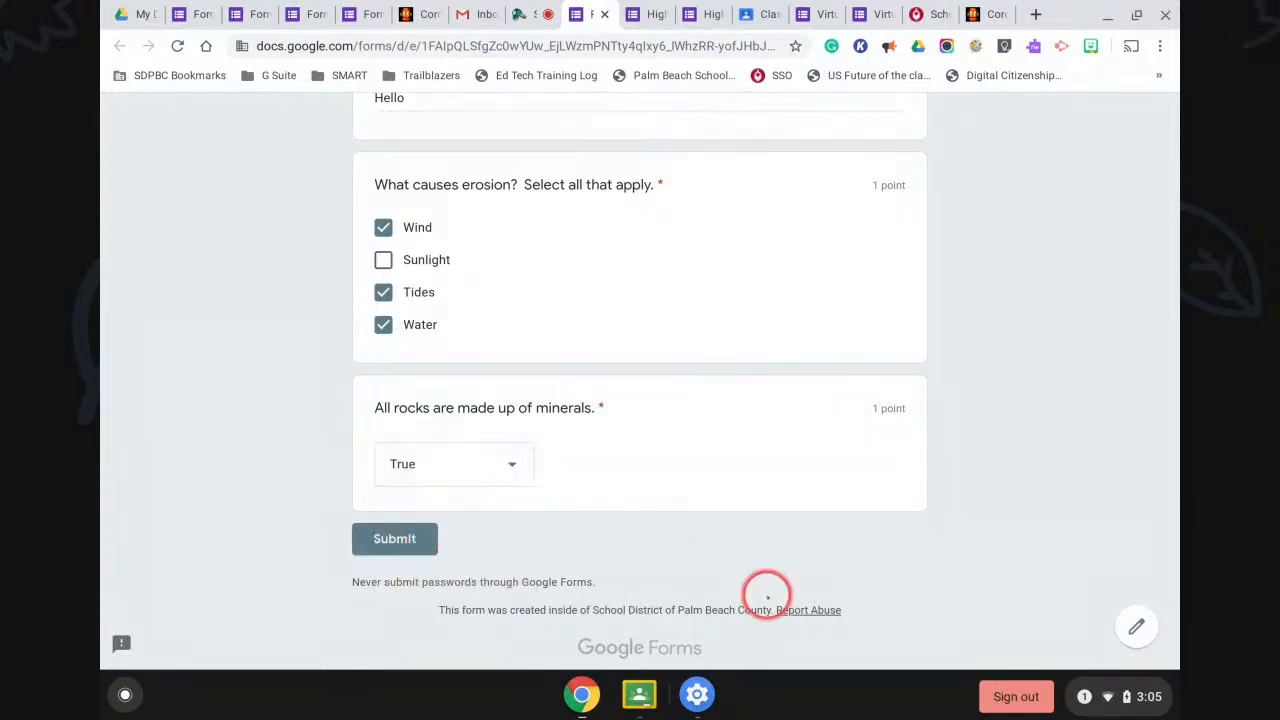
scroll(765, 594, "up", 1)
scroll(767, 597, "up", 5)
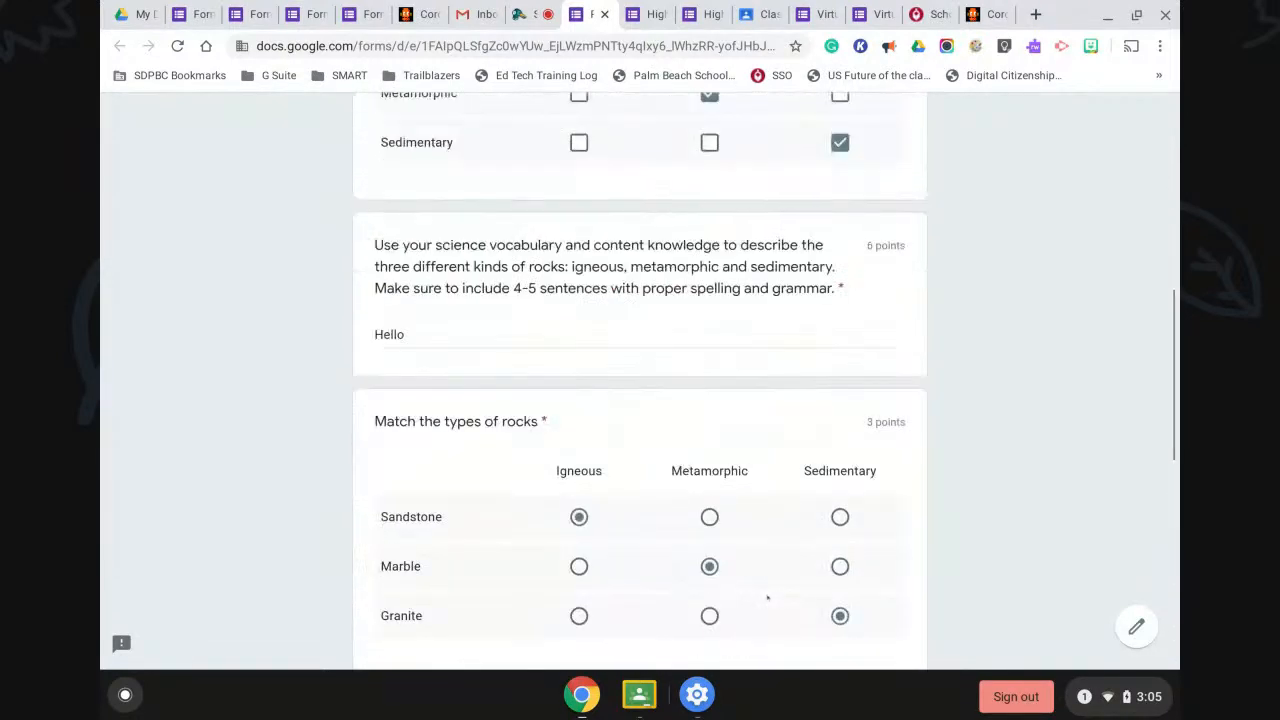
scroll(767, 597, "up", 2)
scroll(767, 597, "down", 8)
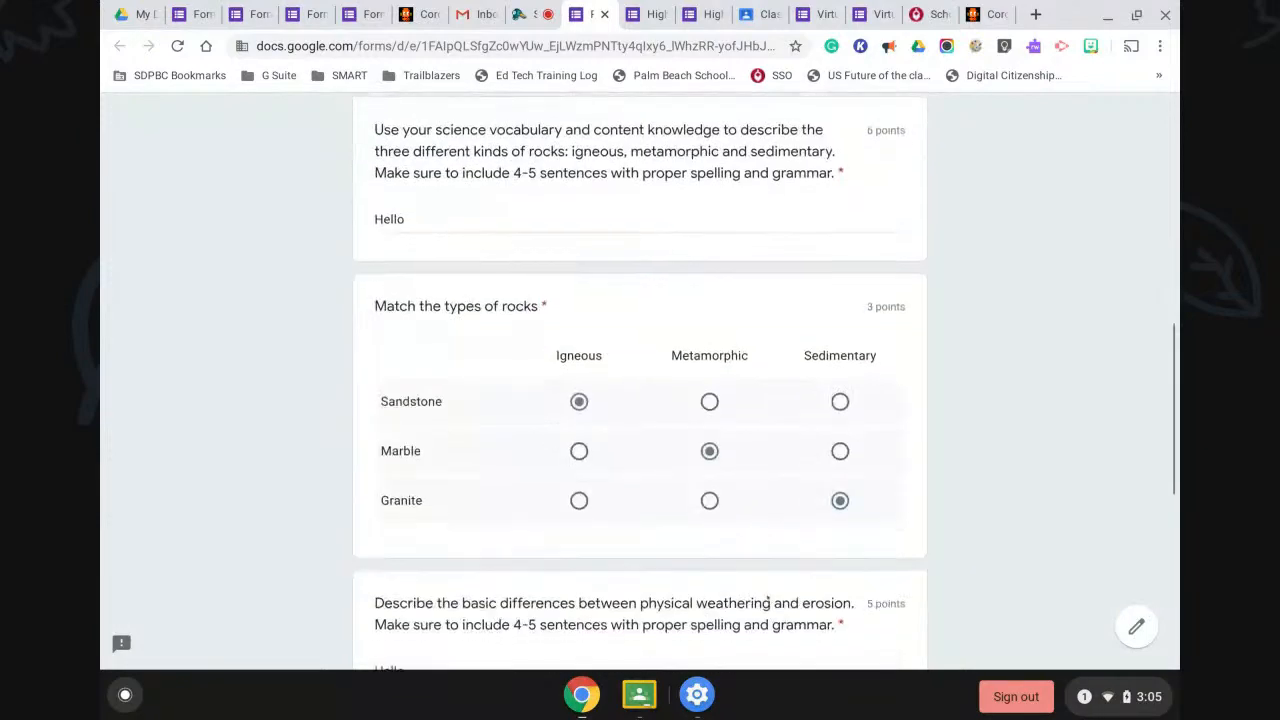
scroll(767, 597, "down", 1)
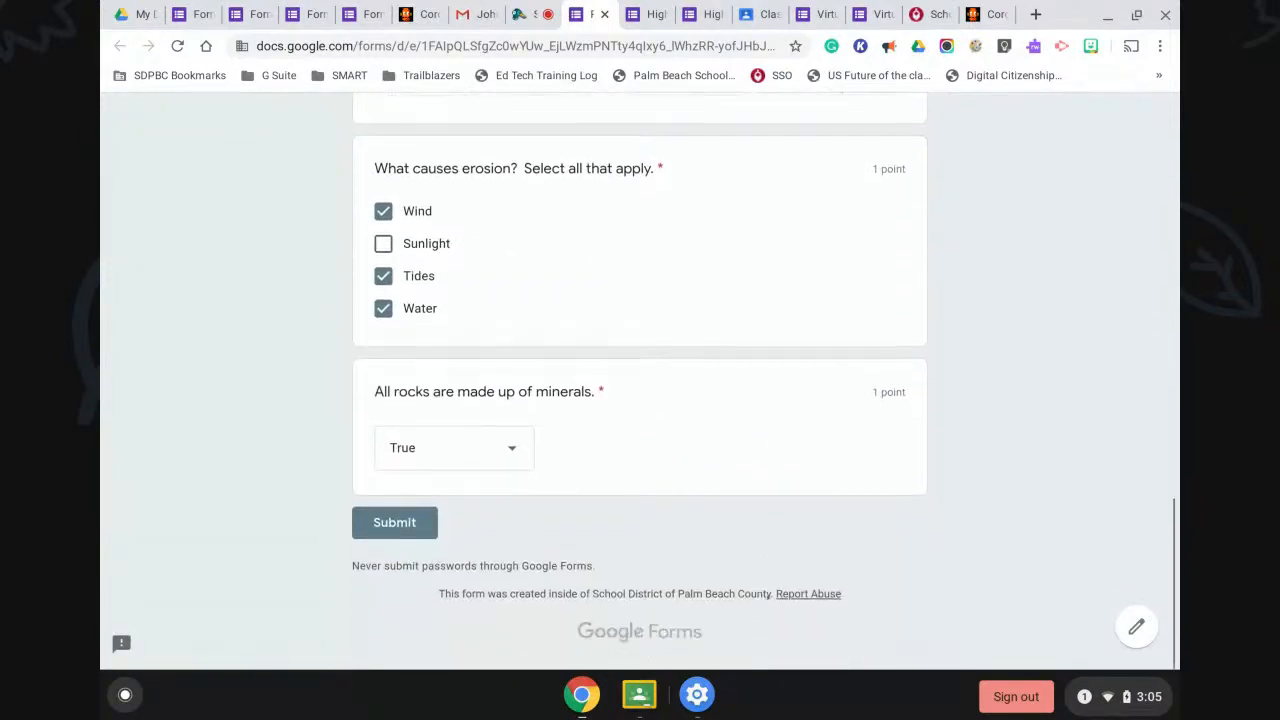
left_click(395, 522)
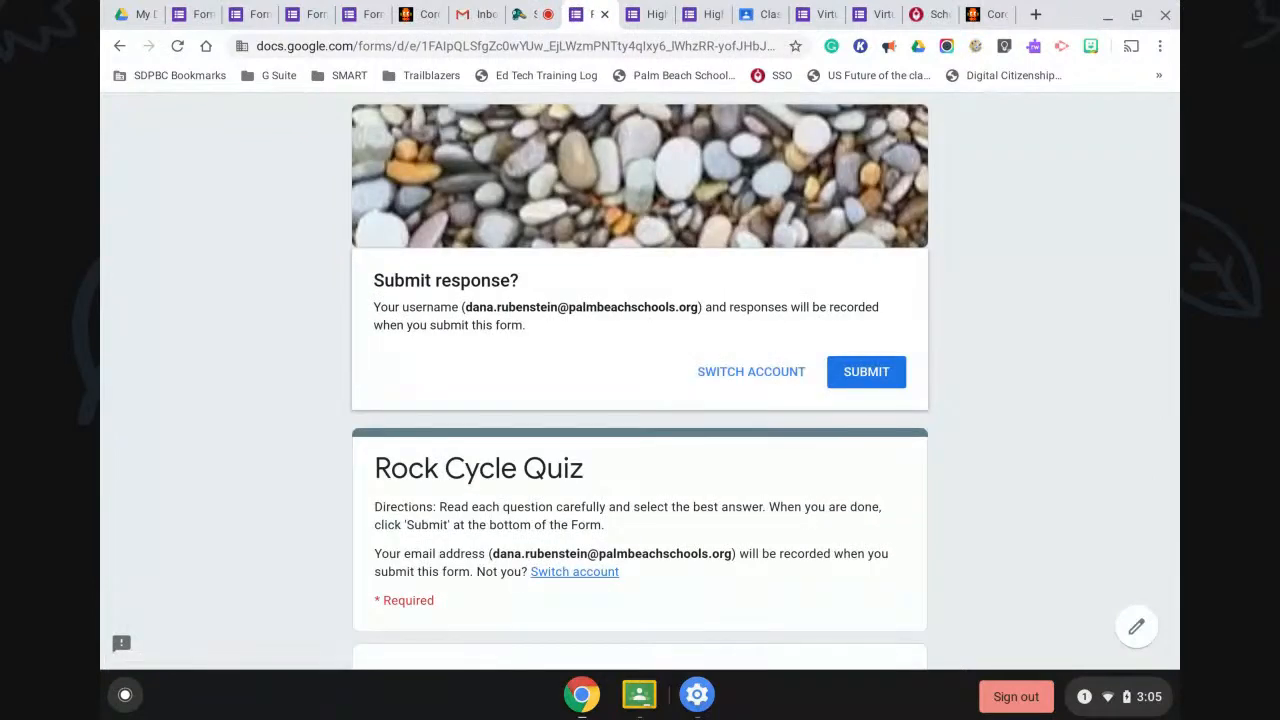
Confirm the submission, go back, and open the Rock Cycle Quiz in the editor.
left_click(866, 372)
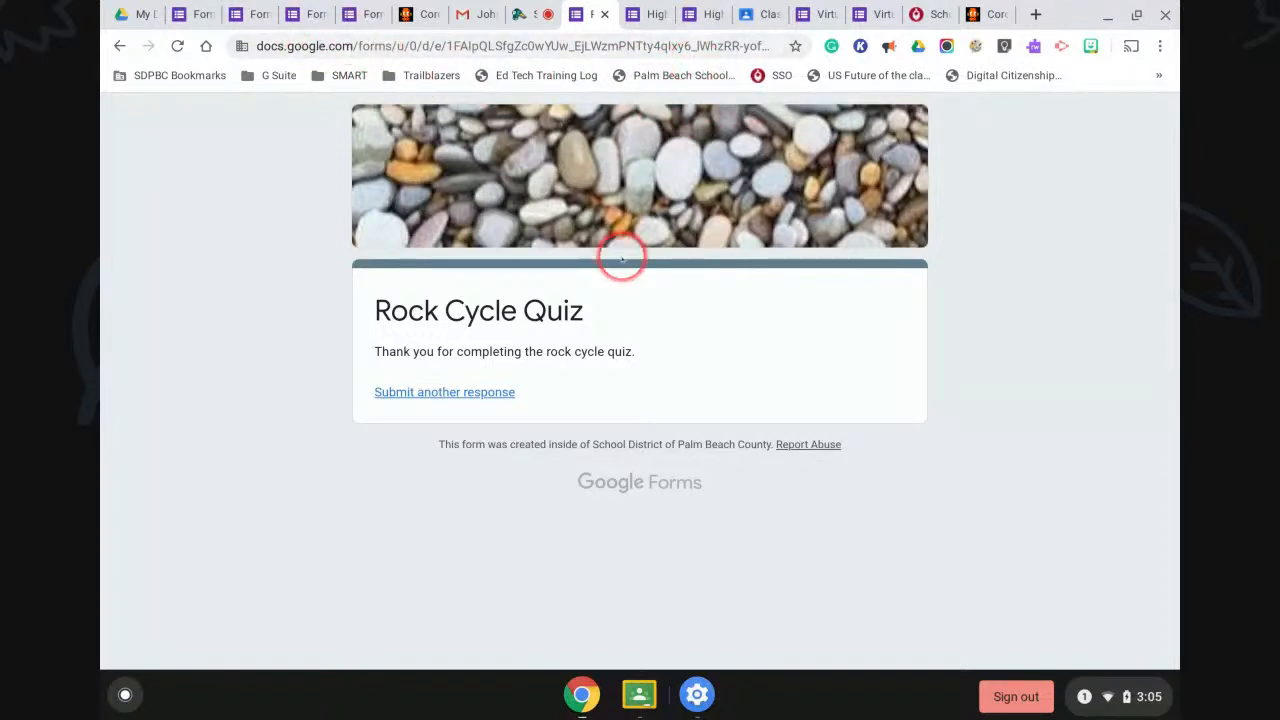
left_click(118, 47)
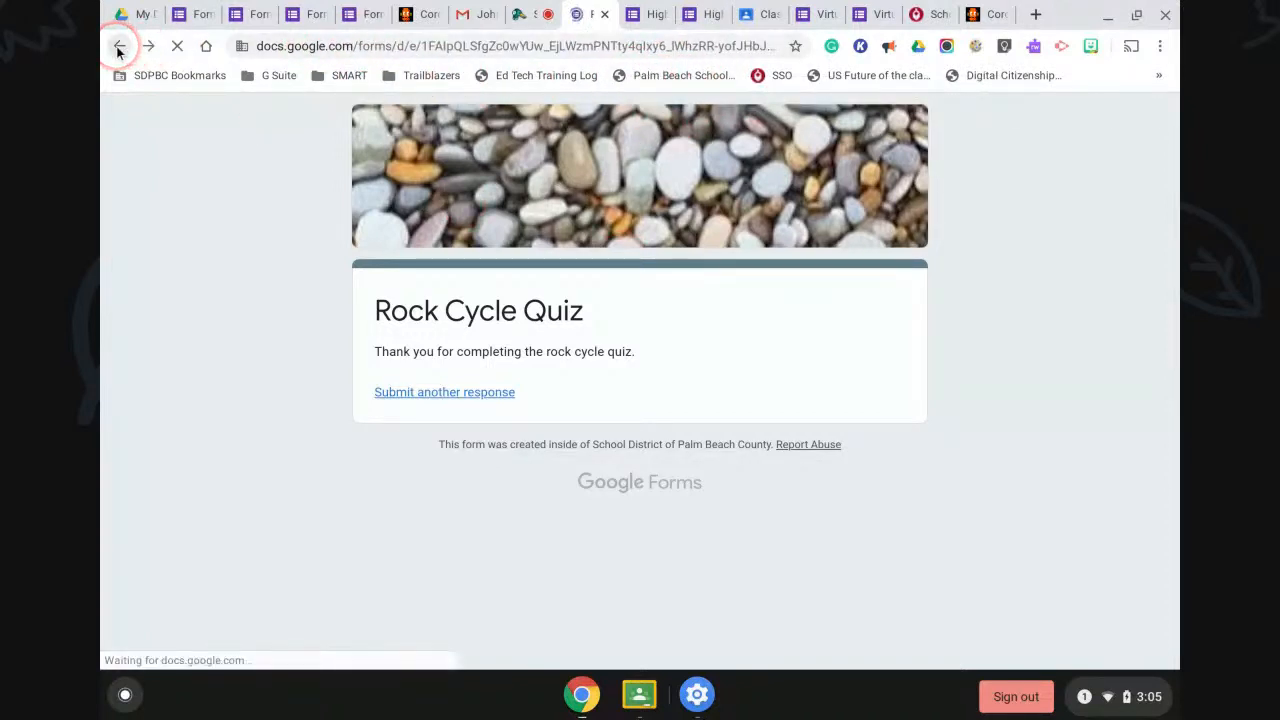
left_click(1134, 626)
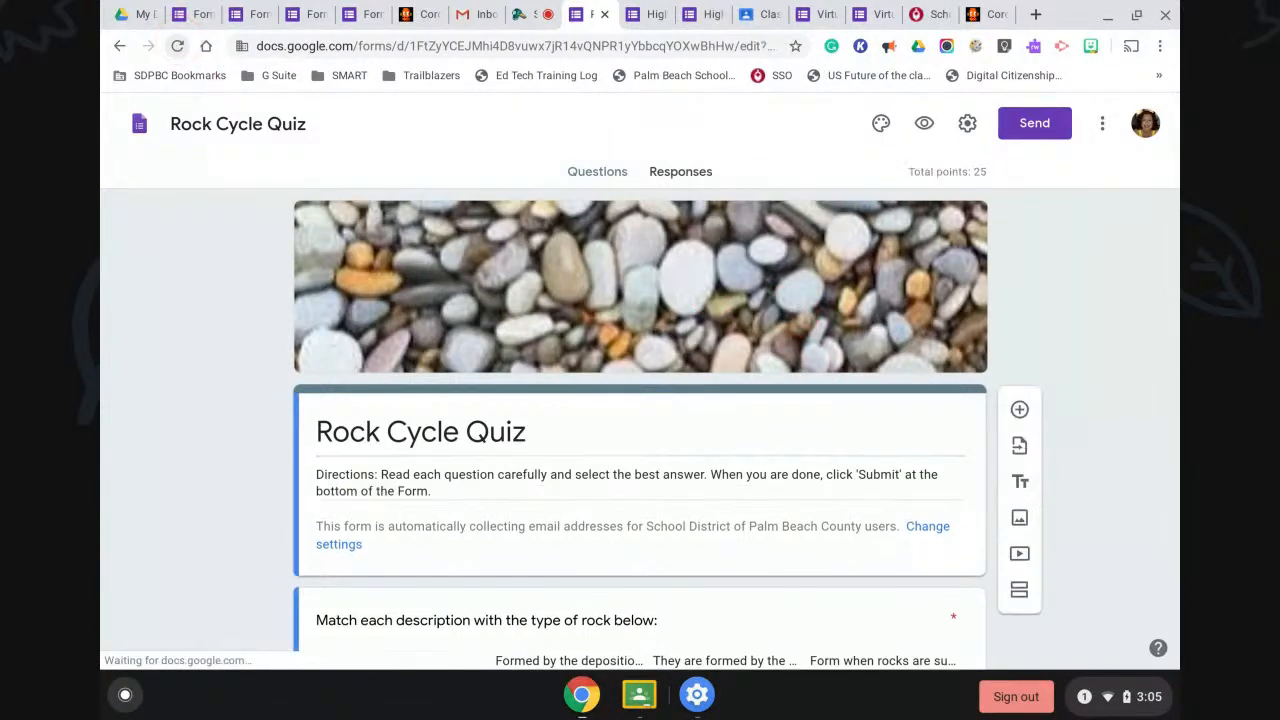
left_click(795, 368)
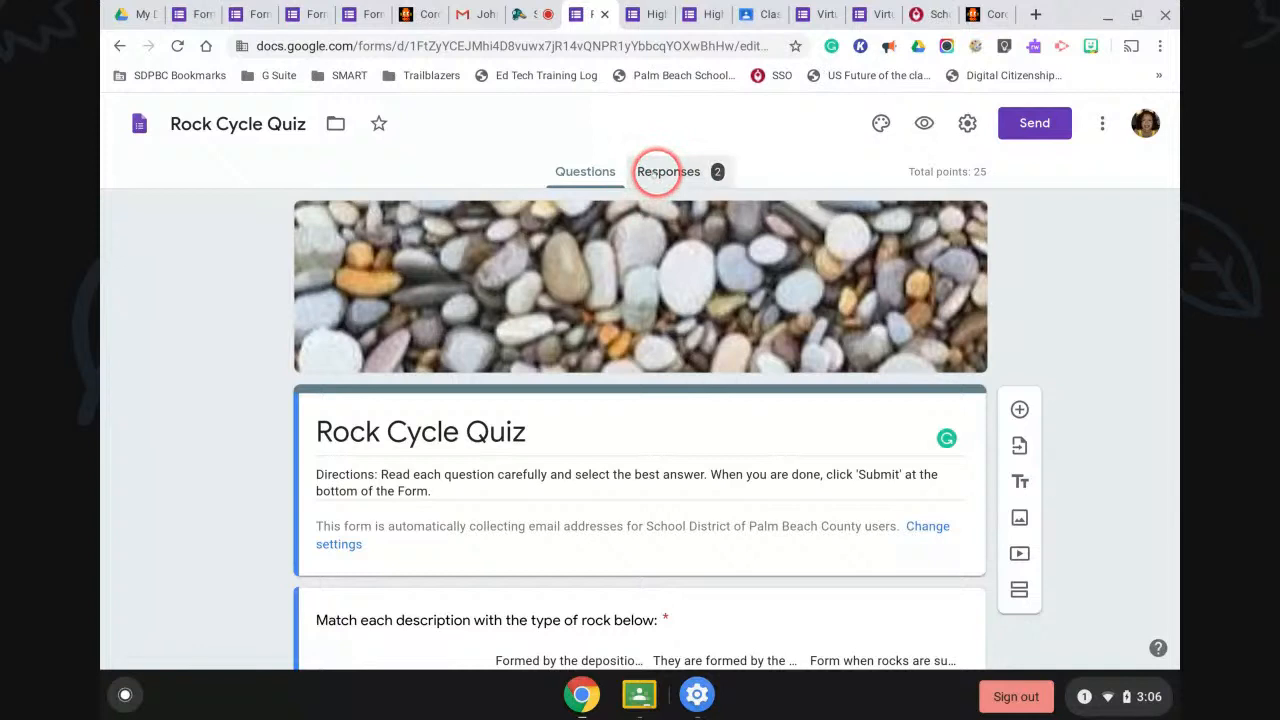
Review the 2-response summary and send responses to a new spreadsheet, Rock Cycle Quiz (Responses).
left_click(660, 172)
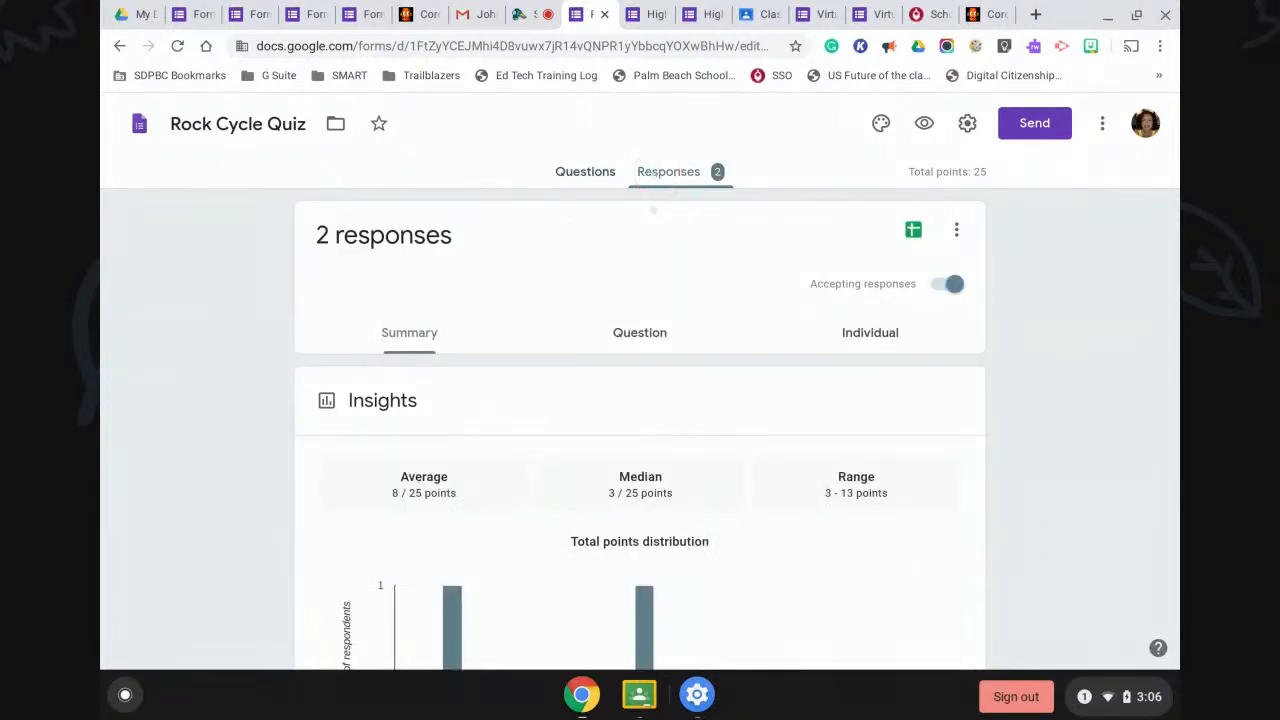
scroll(831, 540, "down", 2)
scroll(840, 544, "down", 5)
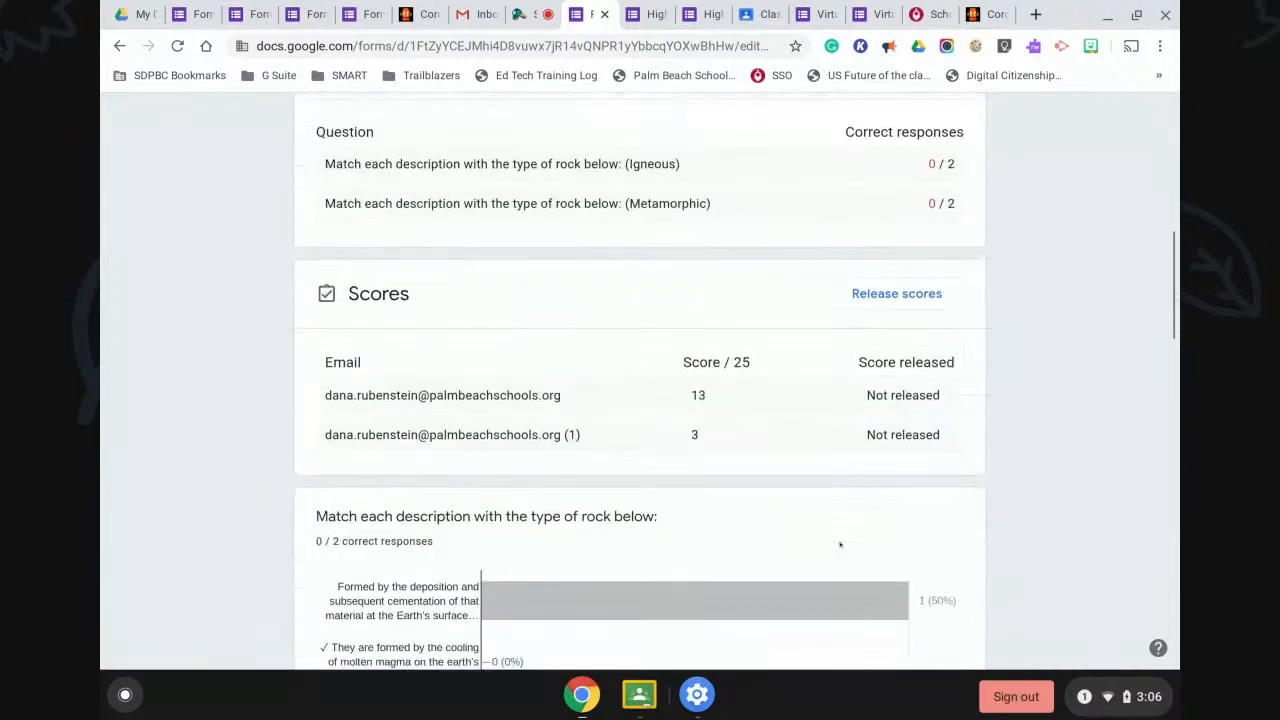
scroll(840, 544, "down", 6)
scroll(840, 544, "up", 15)
scroll(840, 544, "up", 1)
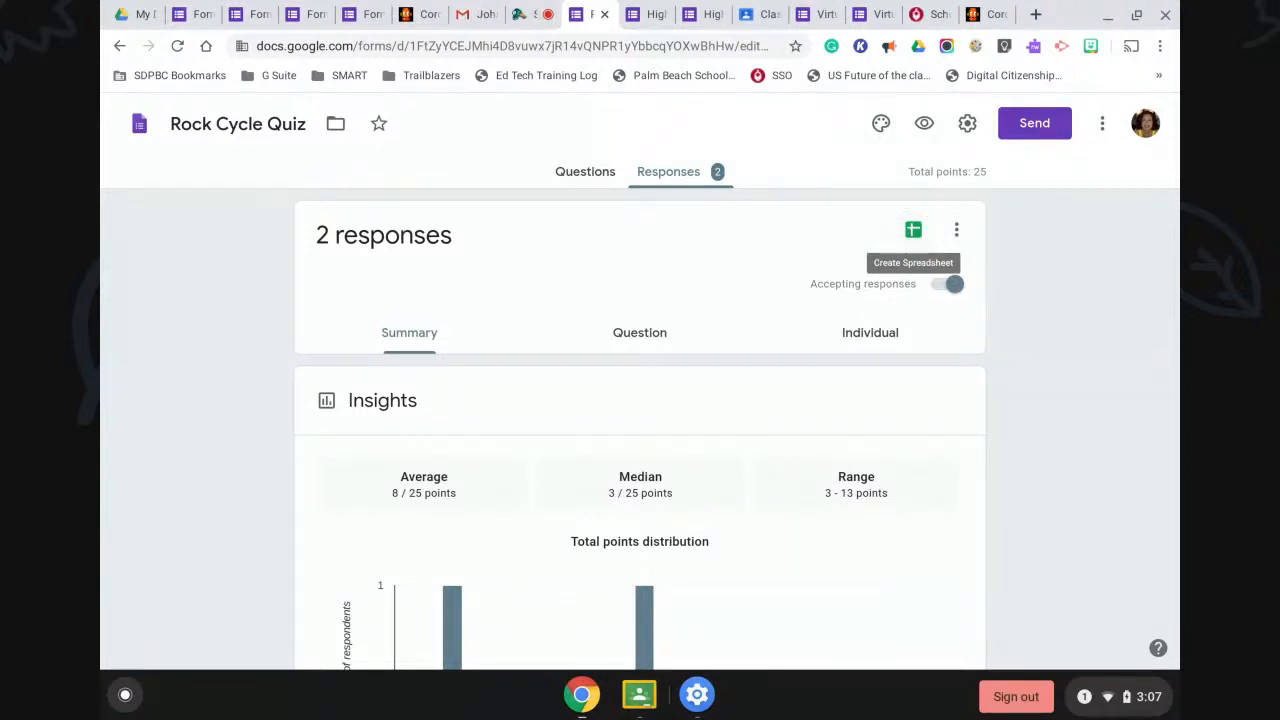
left_click(913, 230)
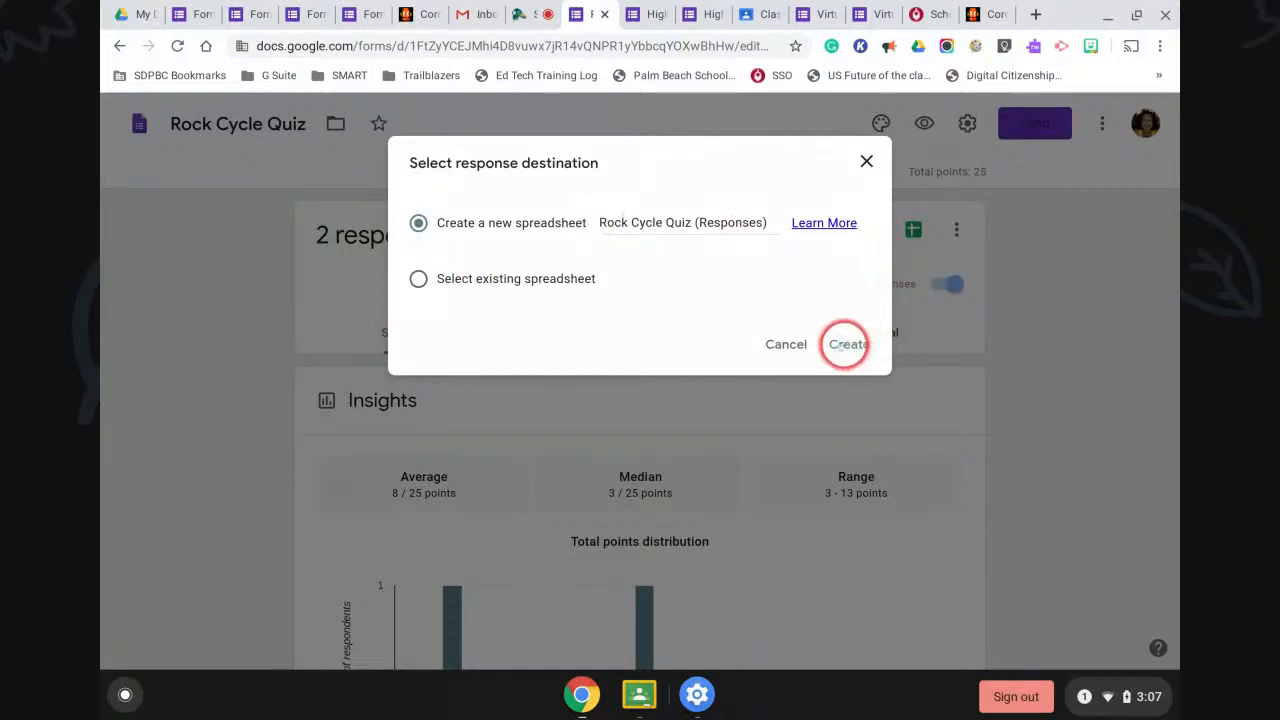
left_click(856, 344)
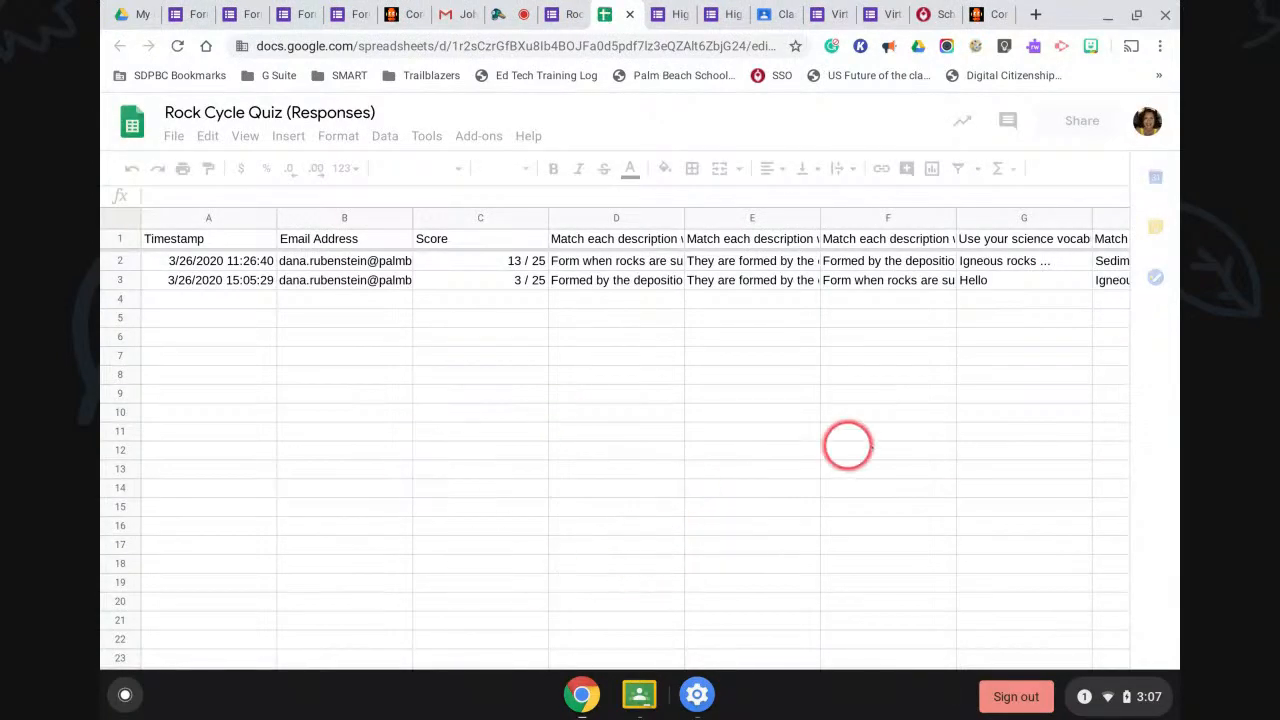
Return from the responses spreadsheet to the quiz's Google Forms tab.
left_click(577, 20)
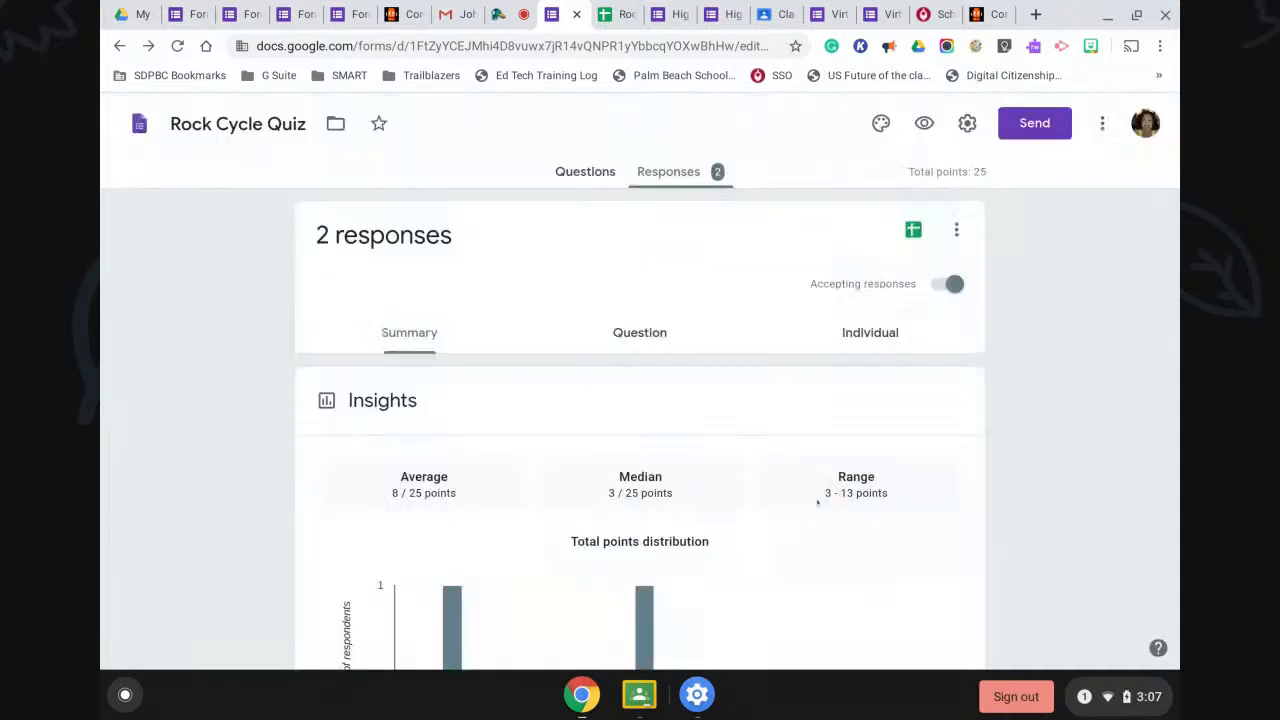
Switch the responses view to question by question and scroll through the answers.
left_click(640, 332)
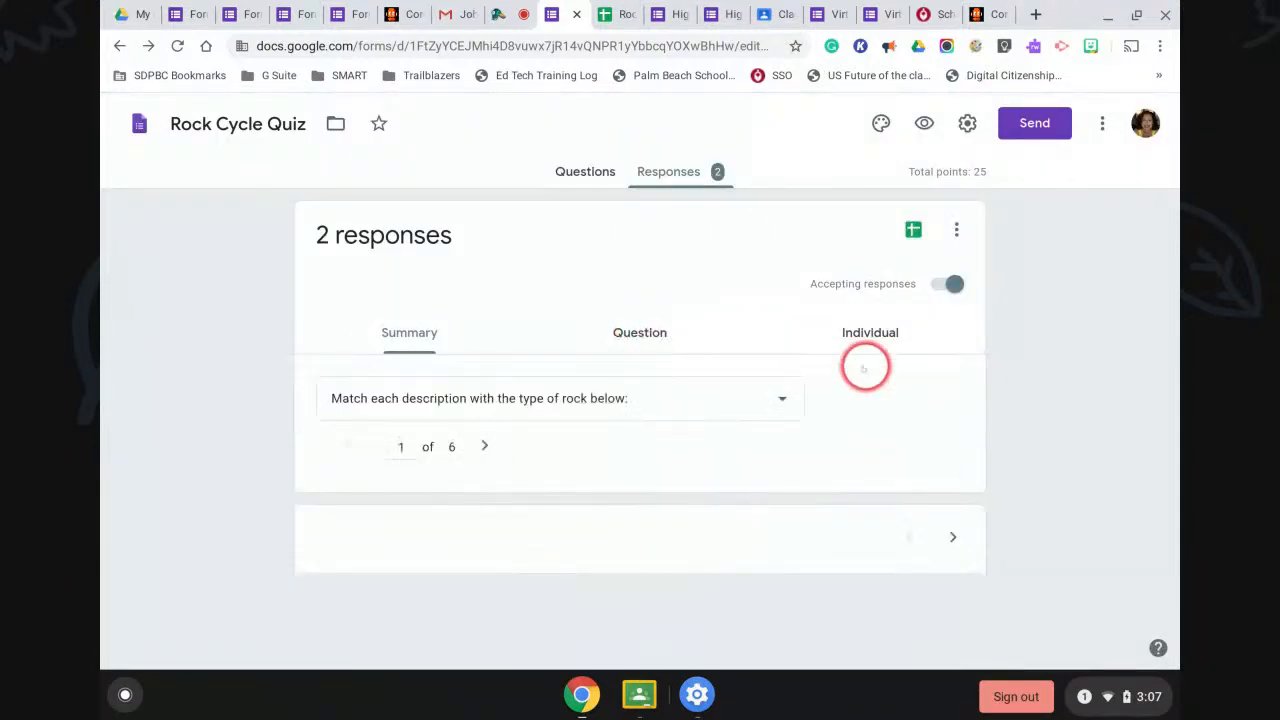
scroll(860, 435, "down", 5)
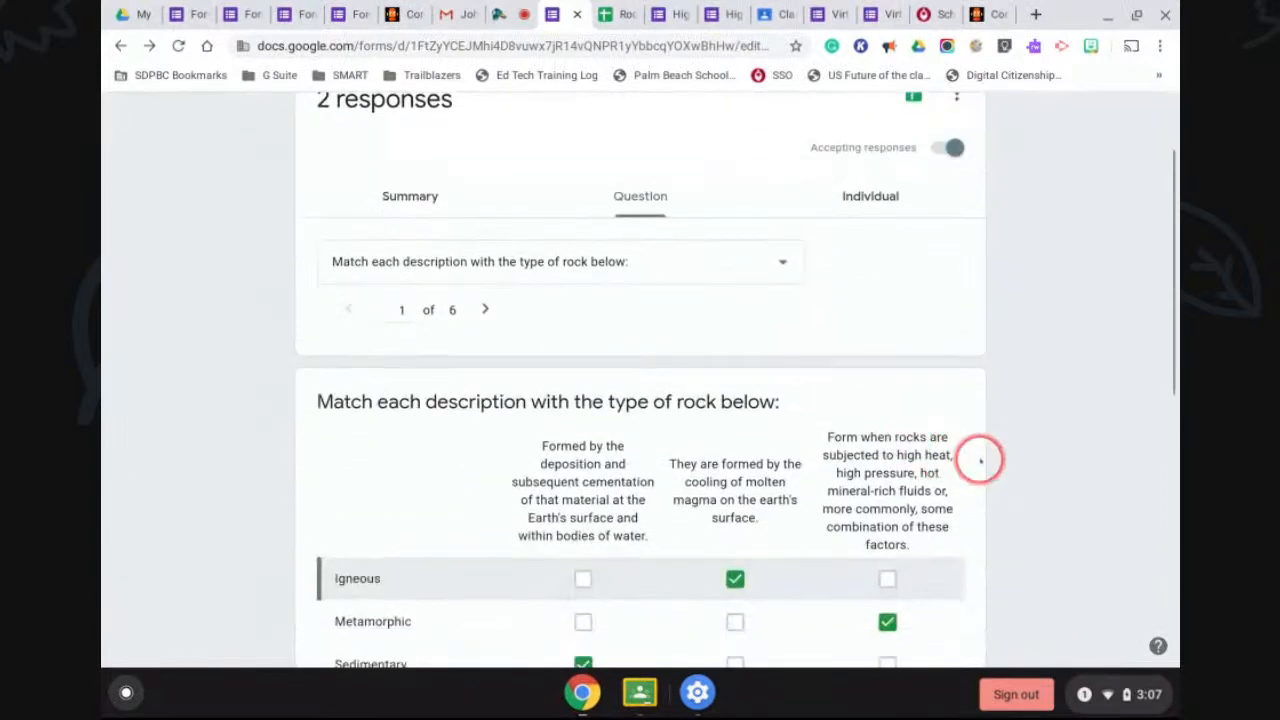
scroll(1017, 467, "down", 1)
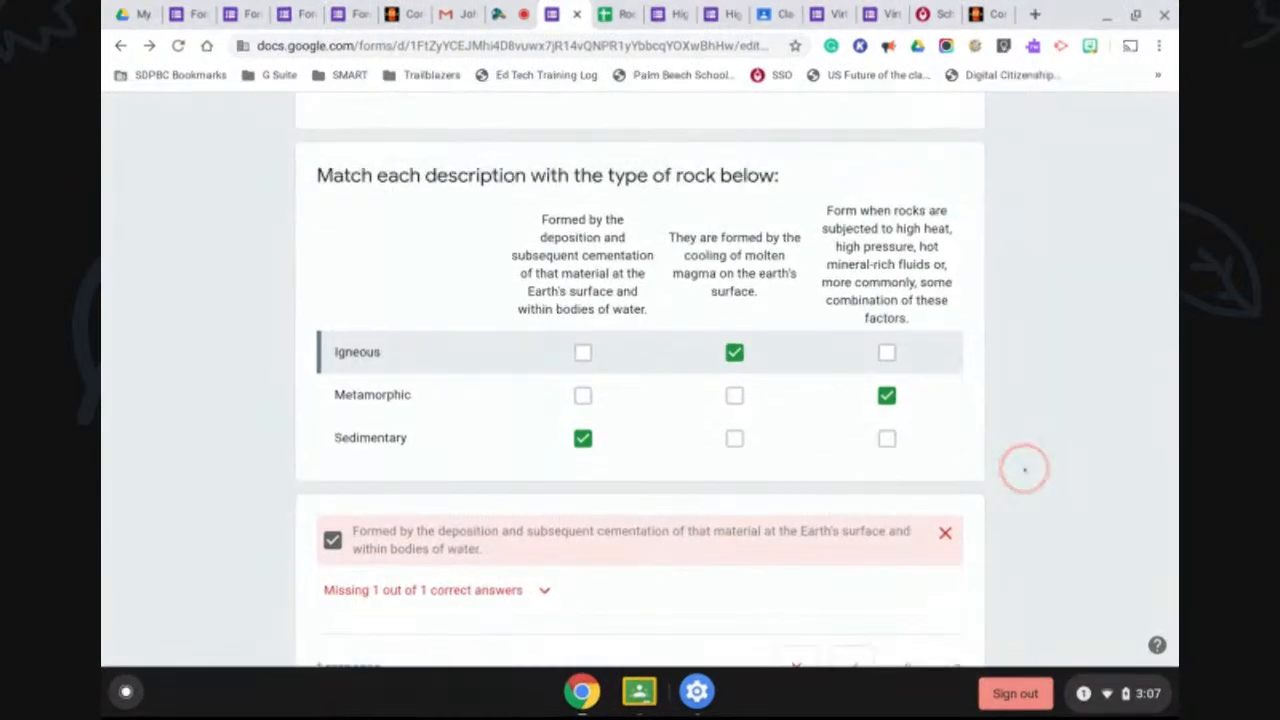
scroll(1040, 490, "down", 1)
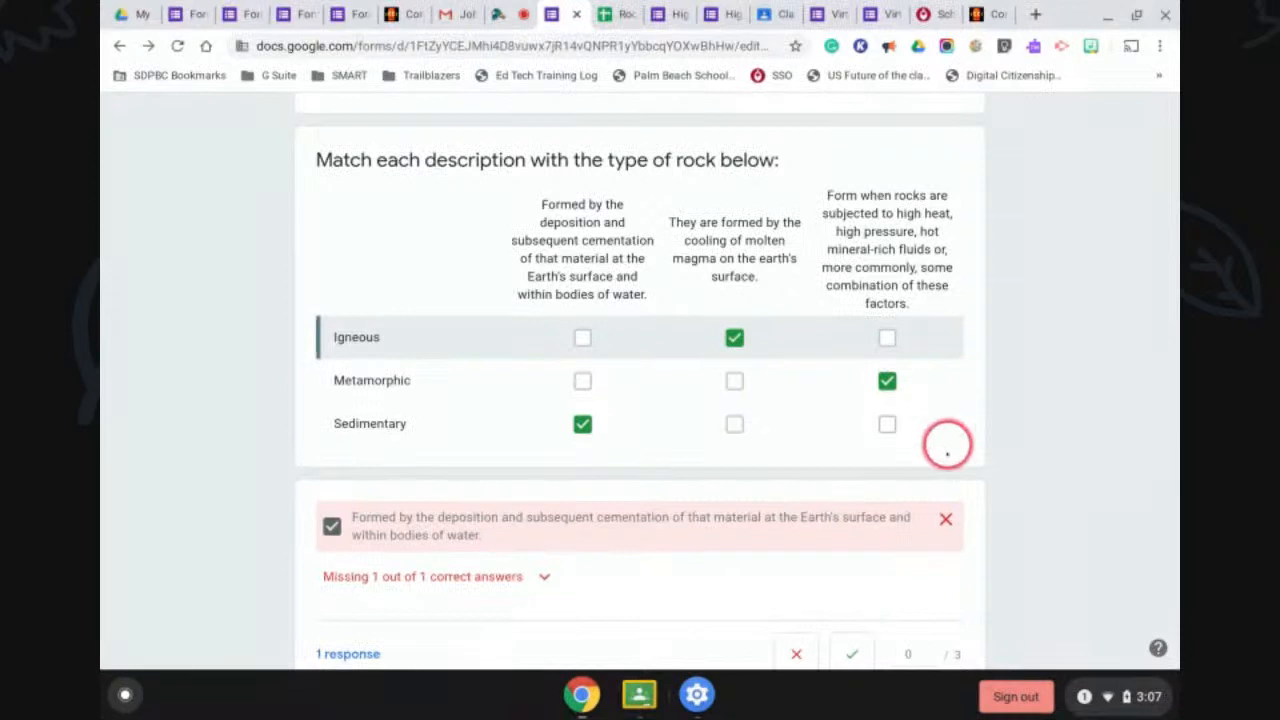
scroll(857, 514, "down", 4)
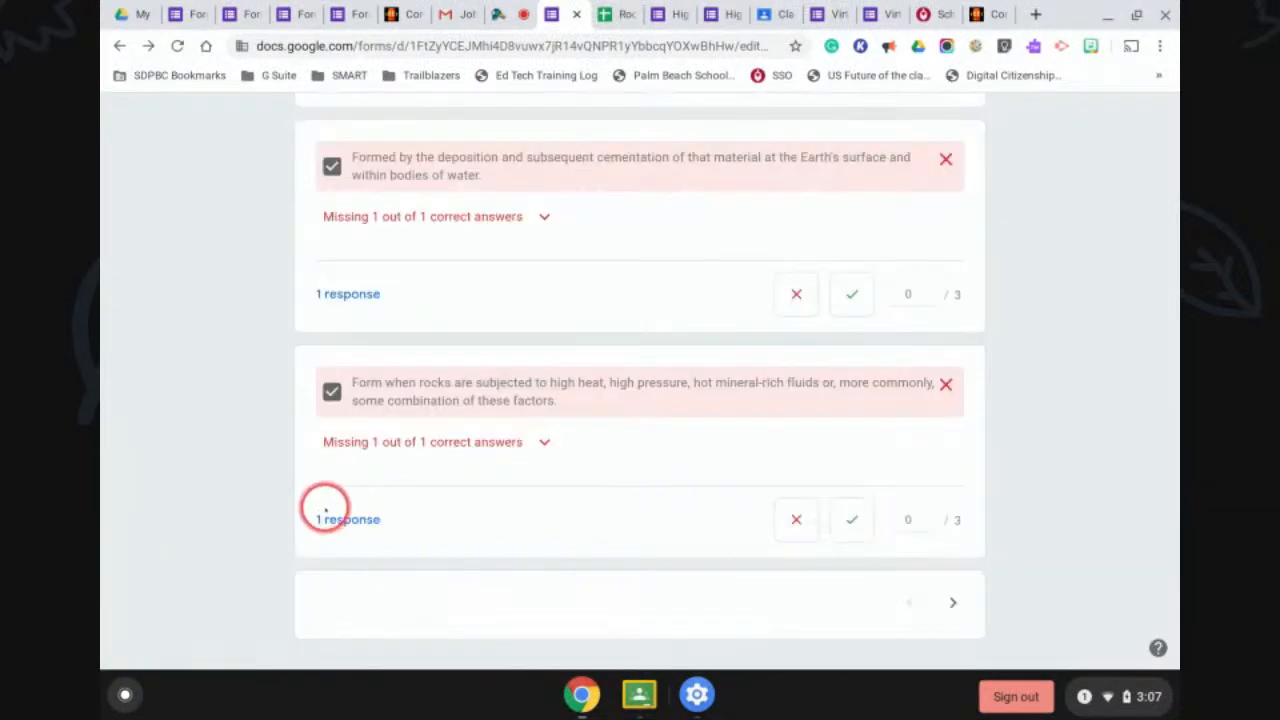
Raise the second answer's score to 2, then move to the next question without saving.
left_click(908, 515)
left_click(932, 515)
left_click(932, 515)
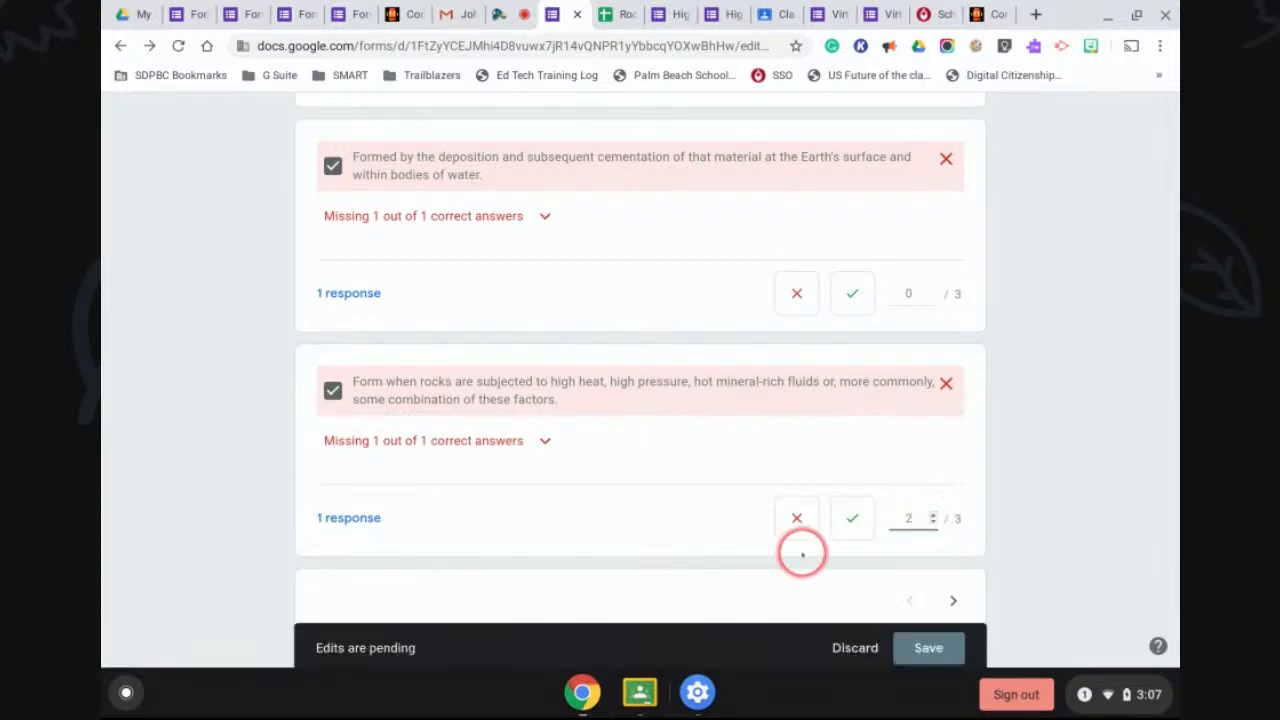
scroll(814, 497, "down", 1)
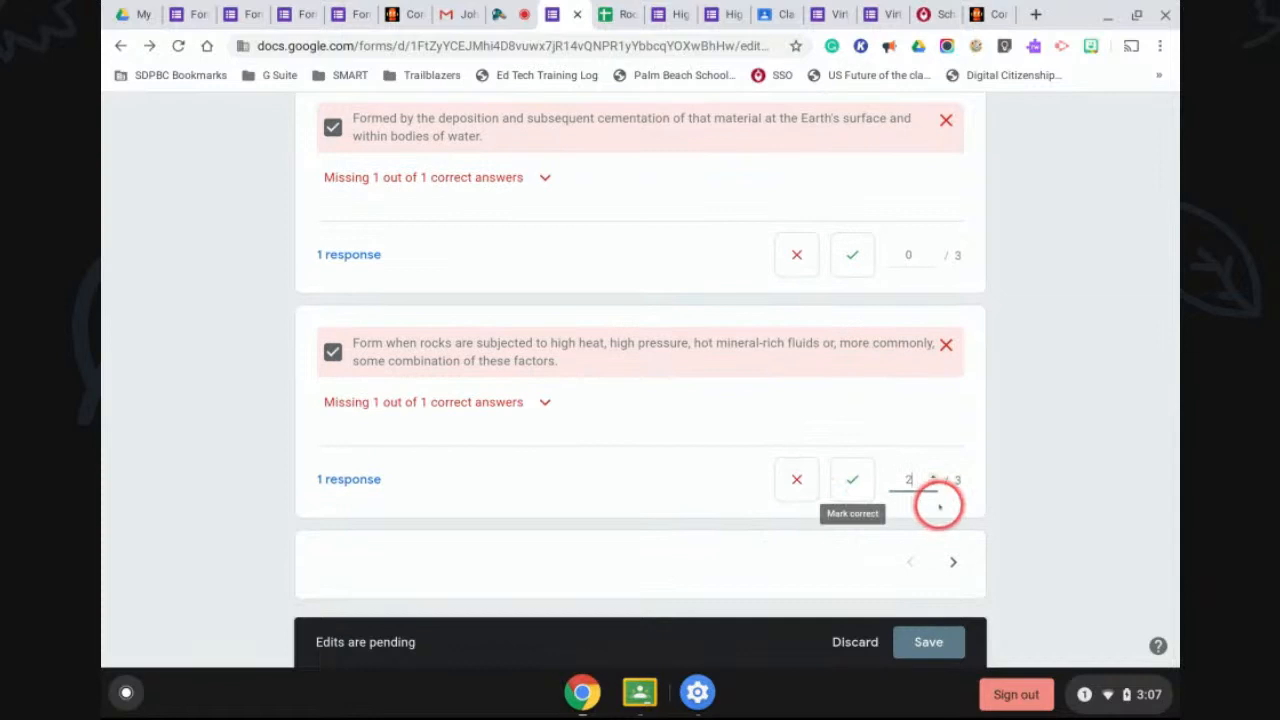
left_click(953, 562)
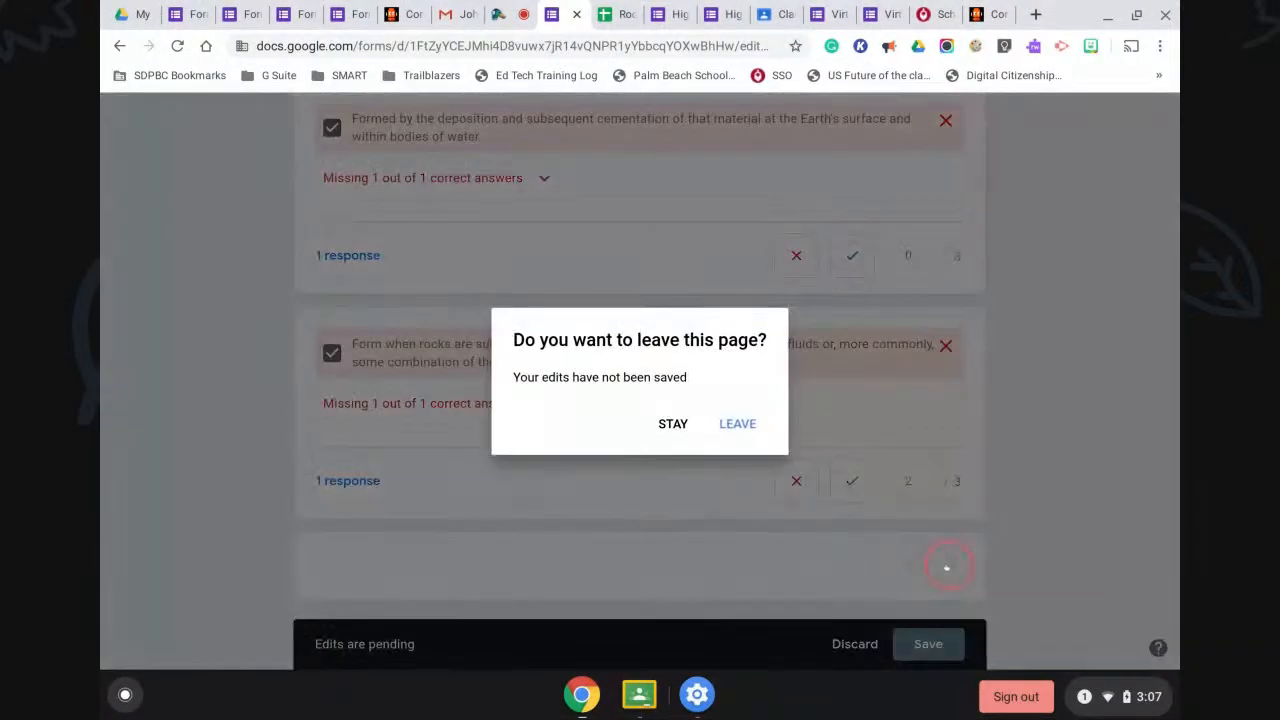
left_click(740, 428)
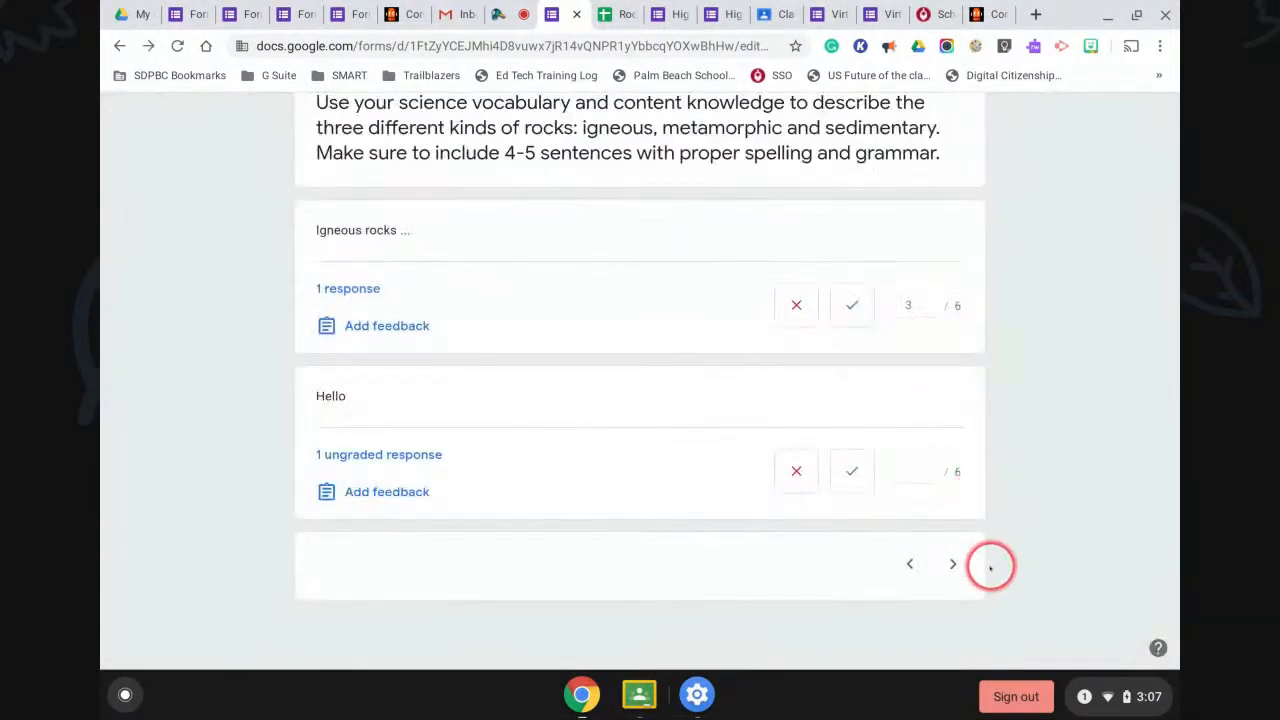
left_click(893, 468)
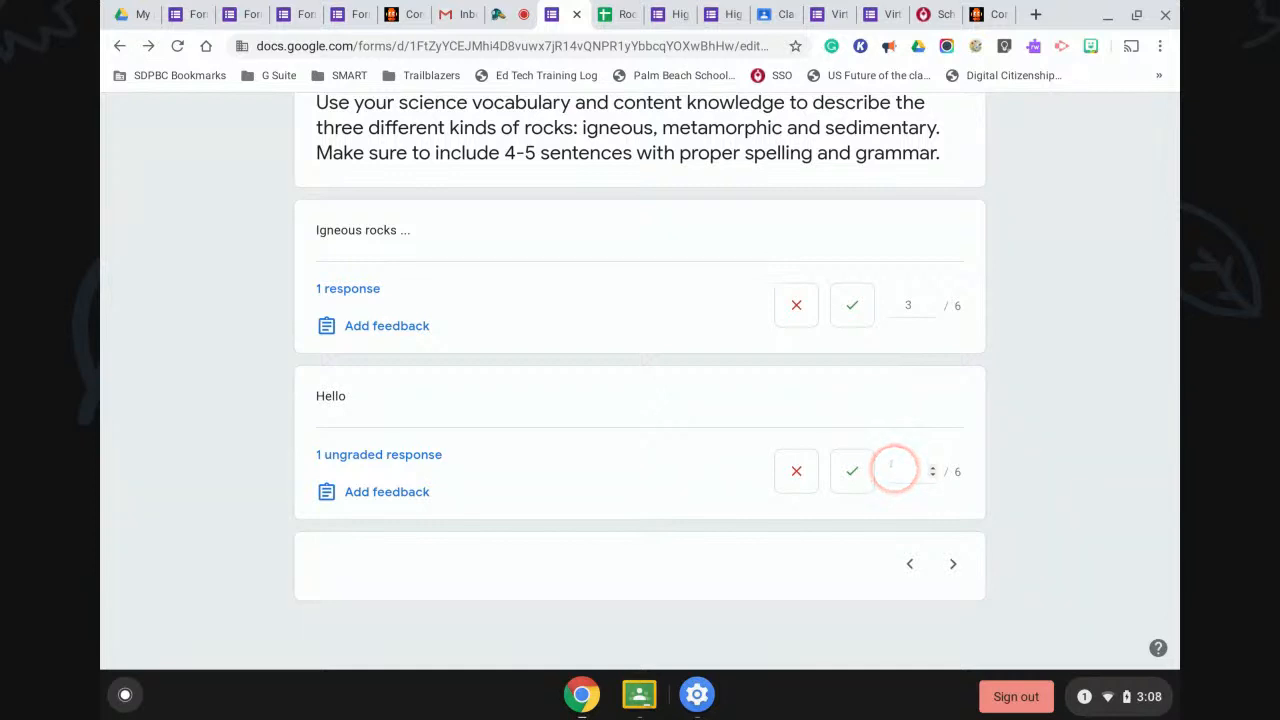
scroll(893, 468, "up", 5)
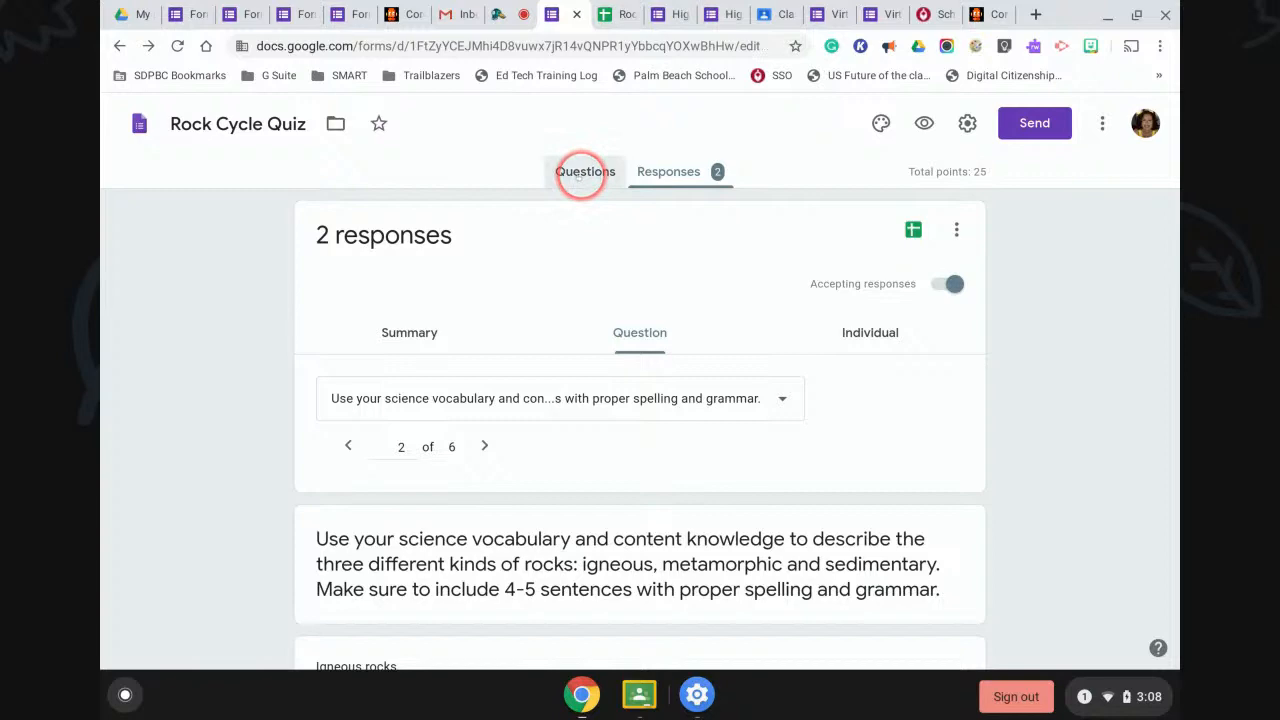
Return to the quiz questions and select the 'All rocks are made up of minerals' question.
left_click(585, 171)
scroll(800, 506, "down", 15)
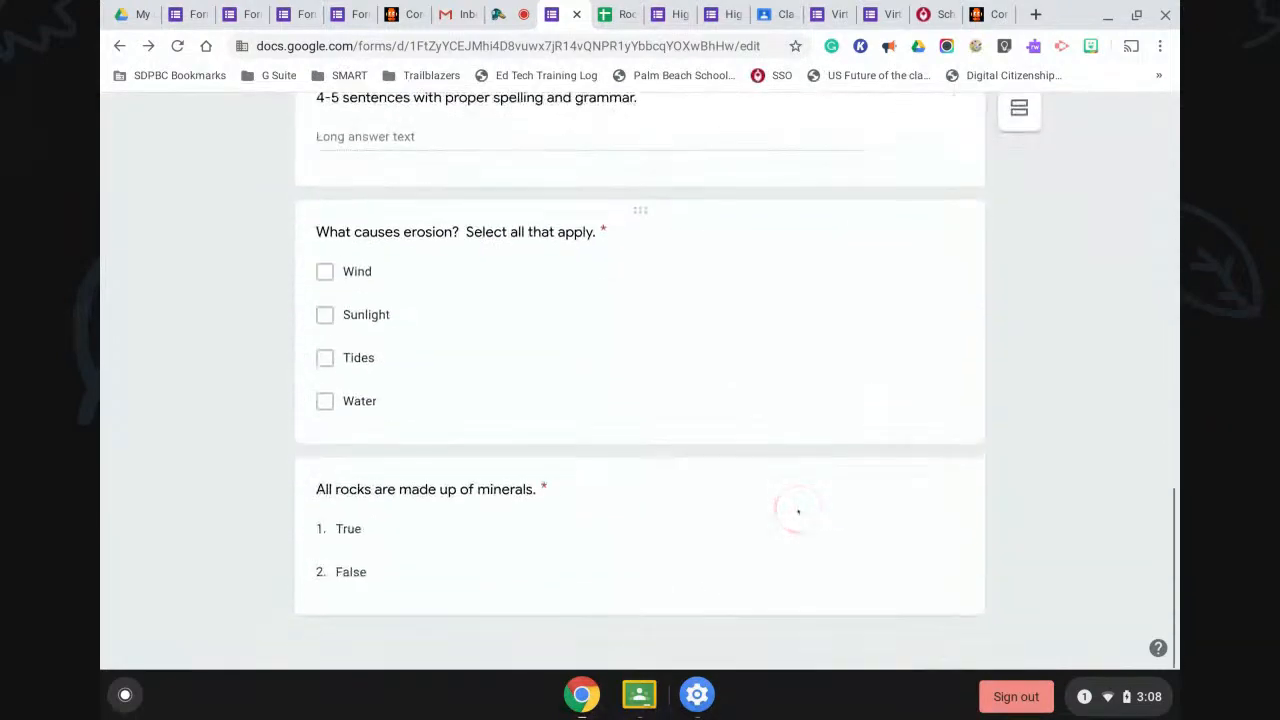
left_click(798, 511)
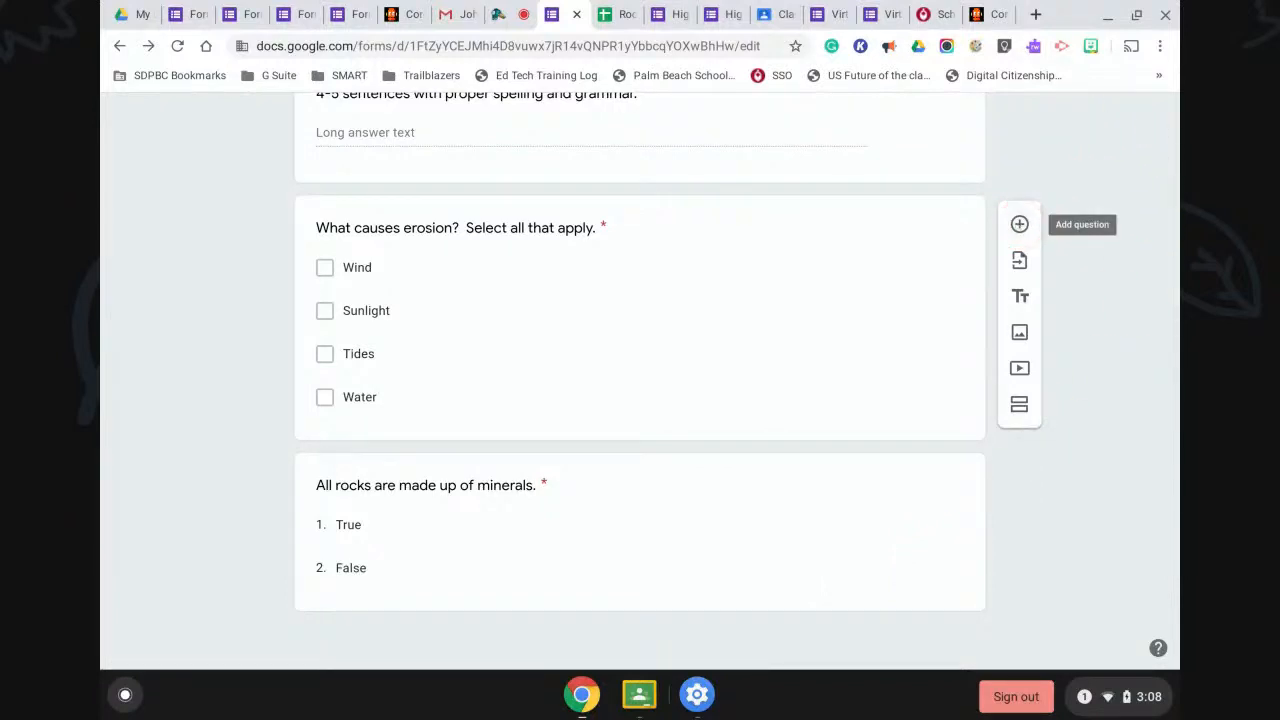
scroll(1019, 224, "up", 3)
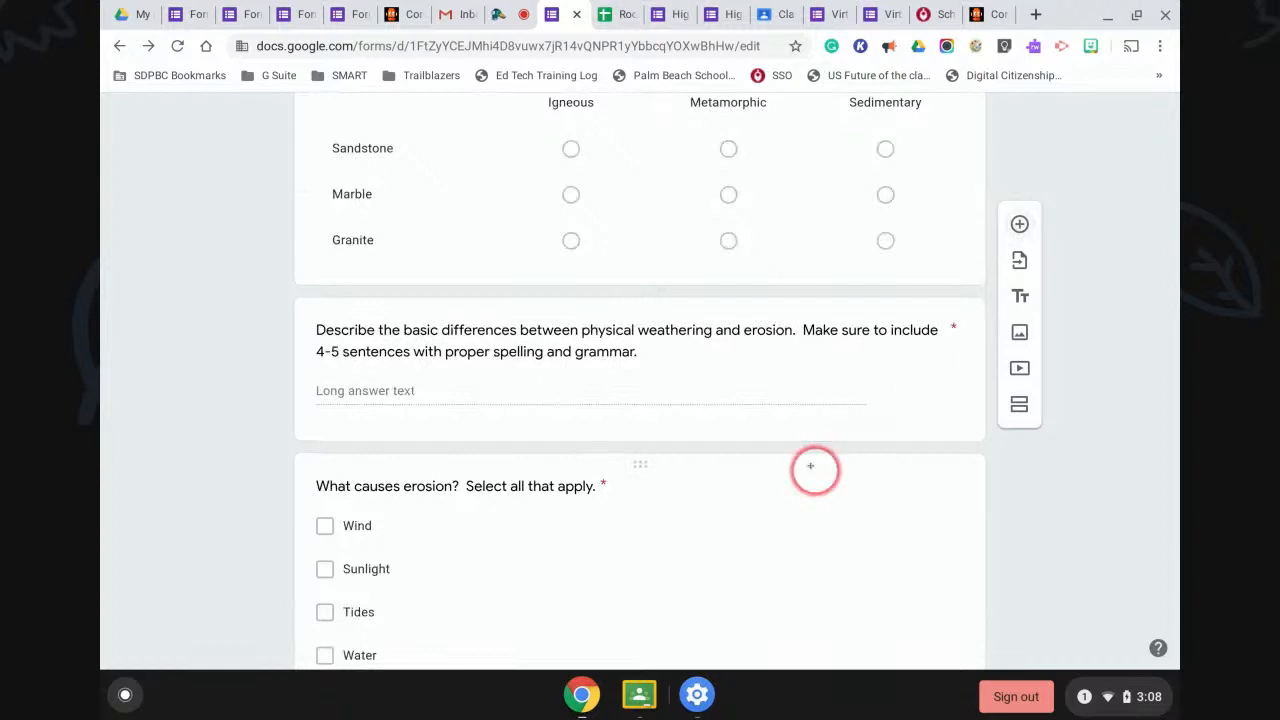
scroll(814, 466, "down", 5)
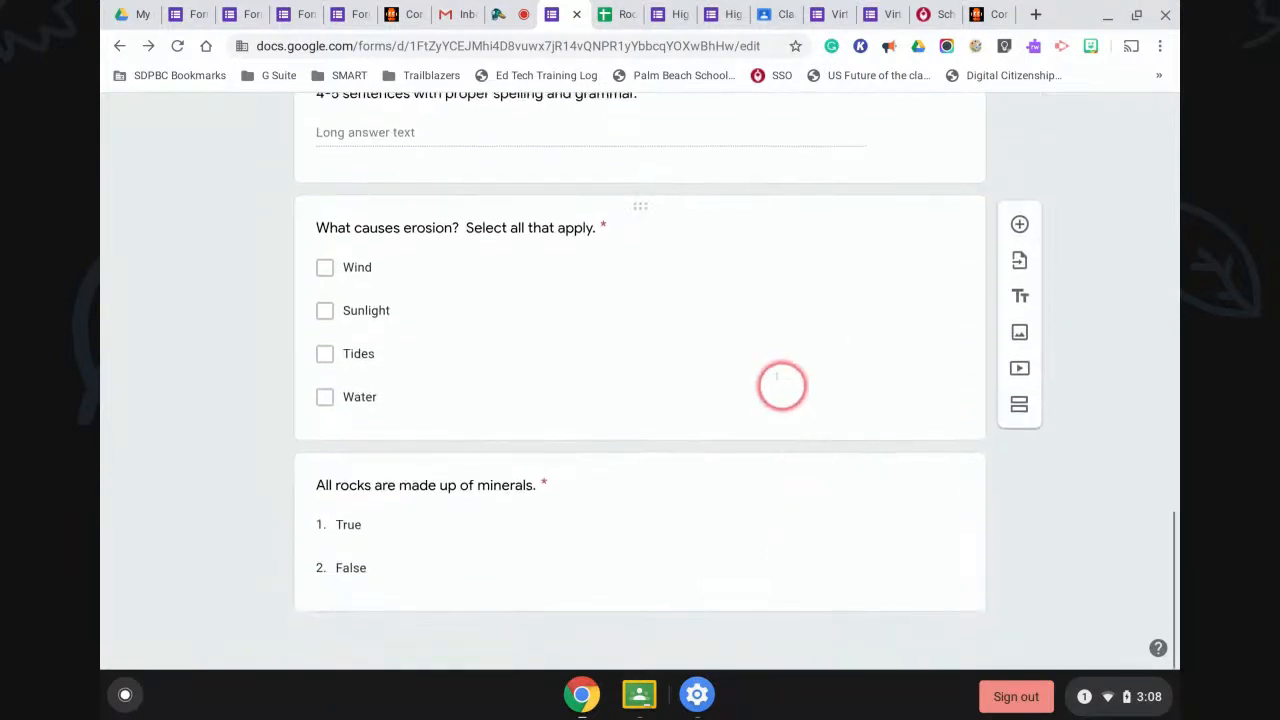
scroll(777, 371, "up", 10)
scroll(780, 374, "up", 8)
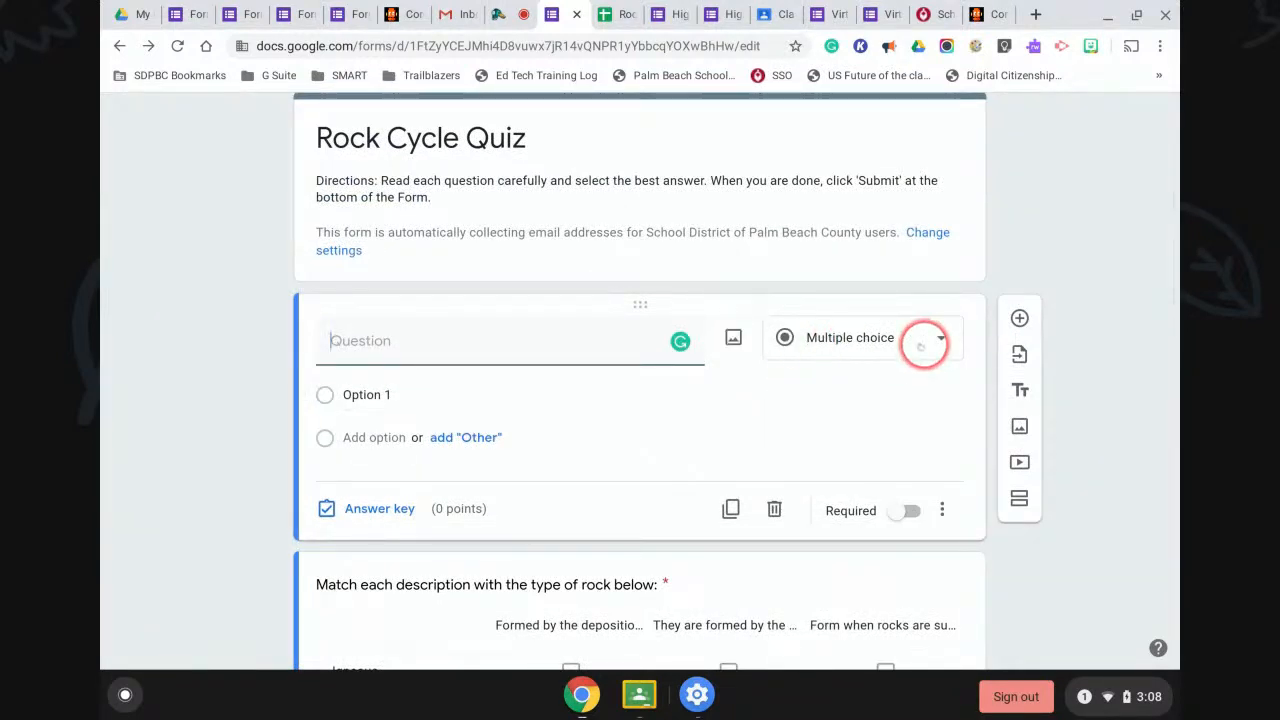
Keep the new question as Multiple choice and type 'Add ques' as its text.
left_click(921, 343)
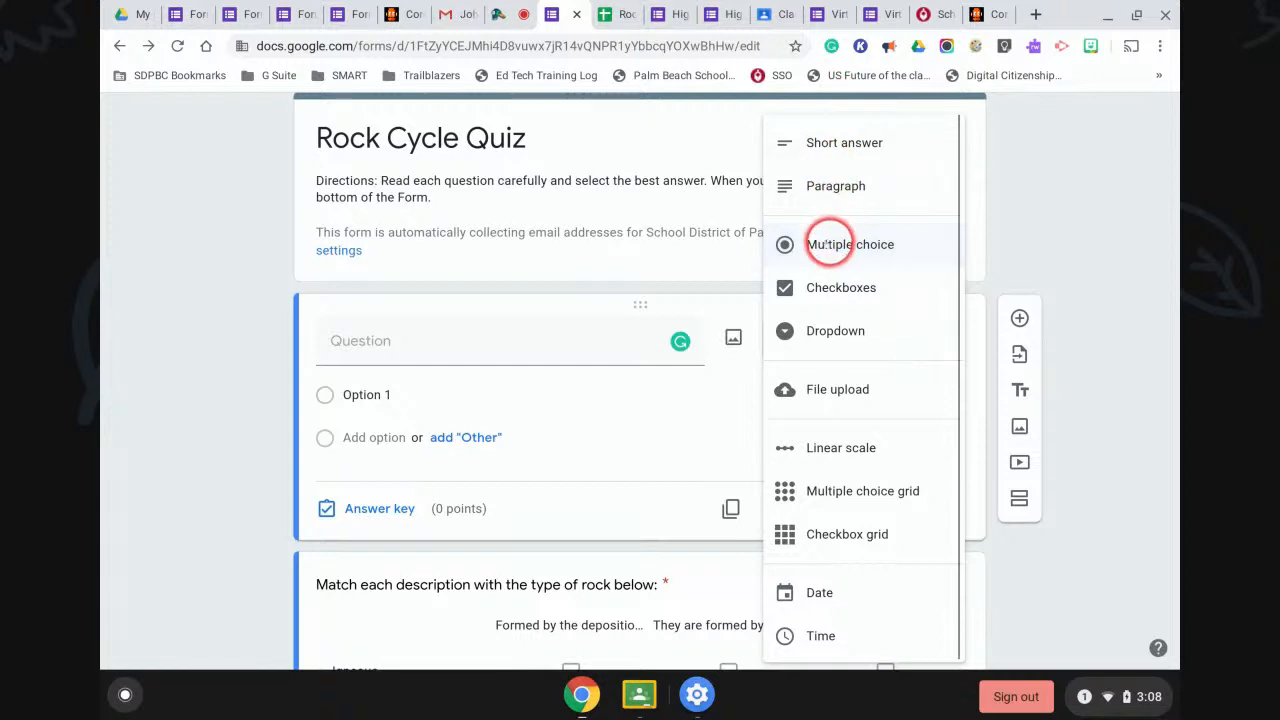
left_click(829, 244)
left_click(413, 338)
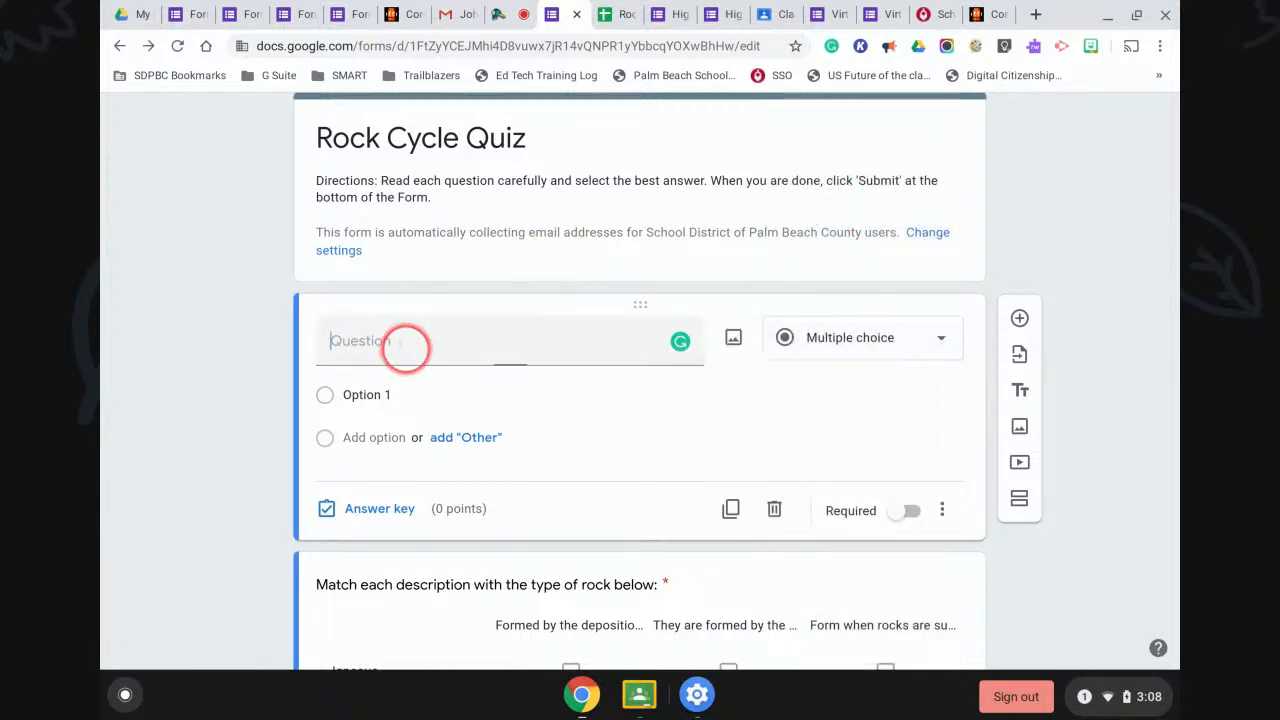
type("Add question")
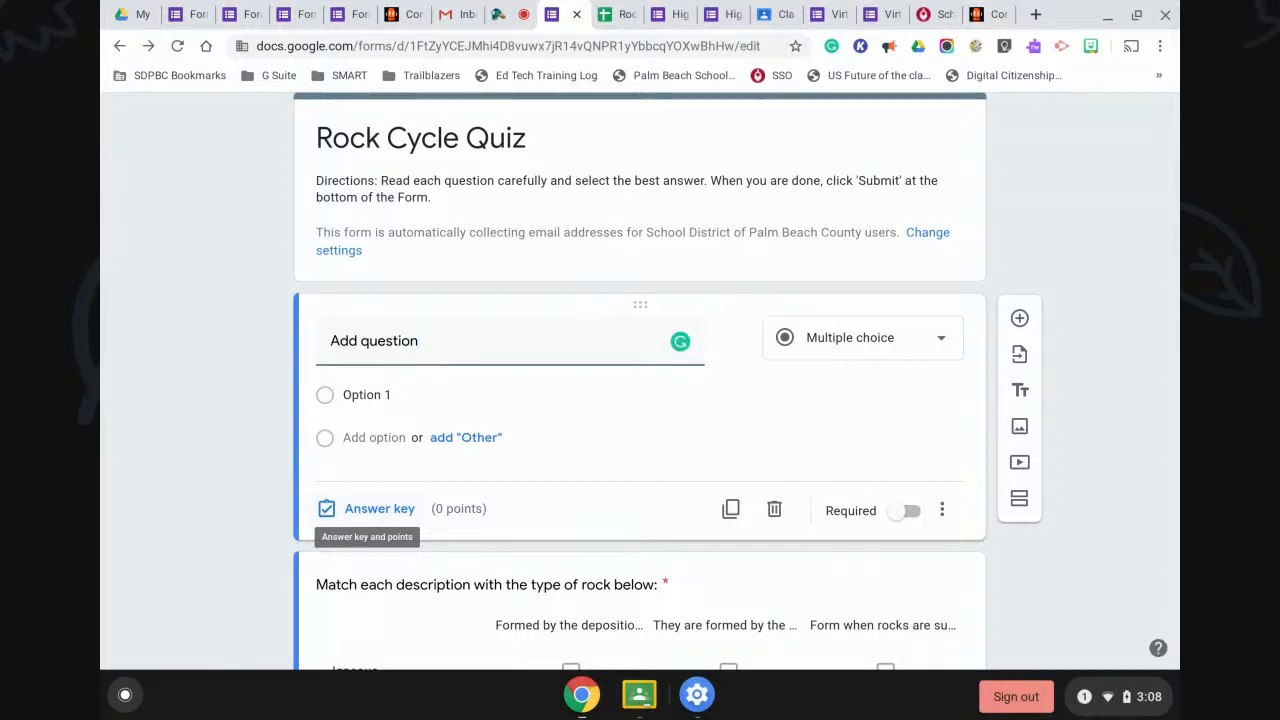
In the answer key, set the question to 2 points with Option 1 correct.
left_click(327, 509)
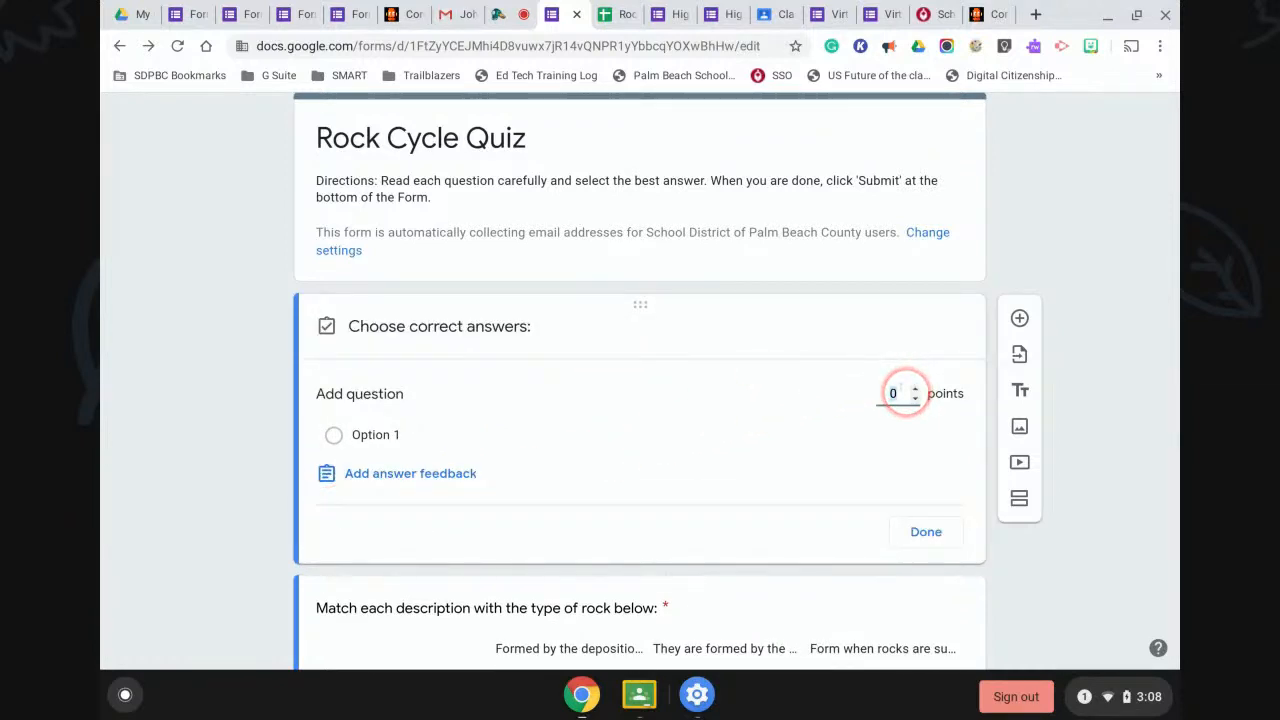
left_click(914, 388)
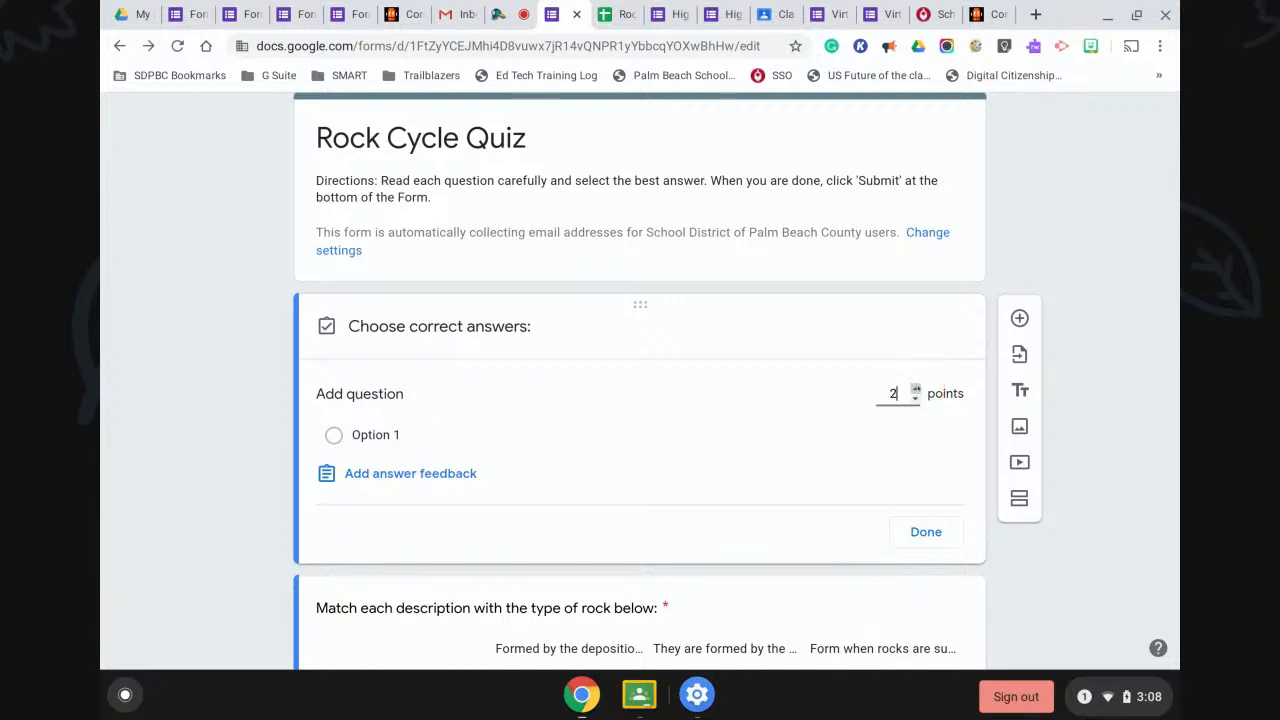
left_click(791, 409)
left_click(373, 434)
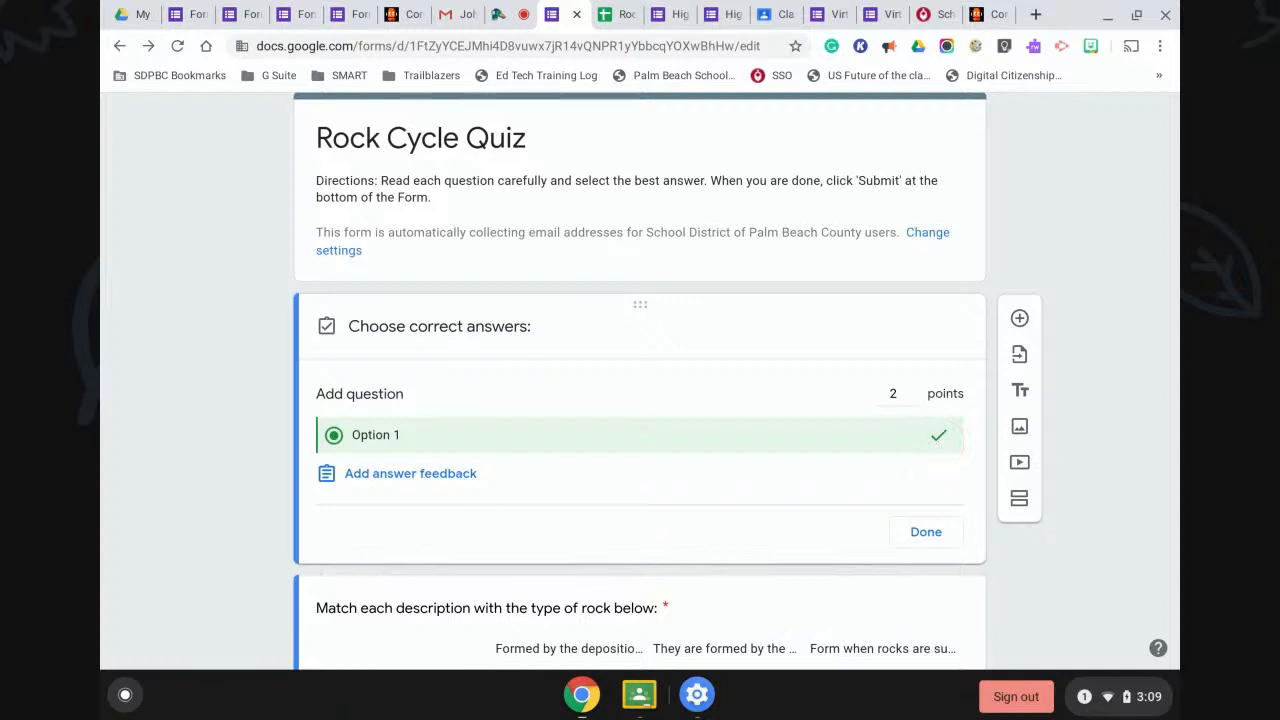
Give the question the answer options Yes, No and Maybe.
left_click(925, 531)
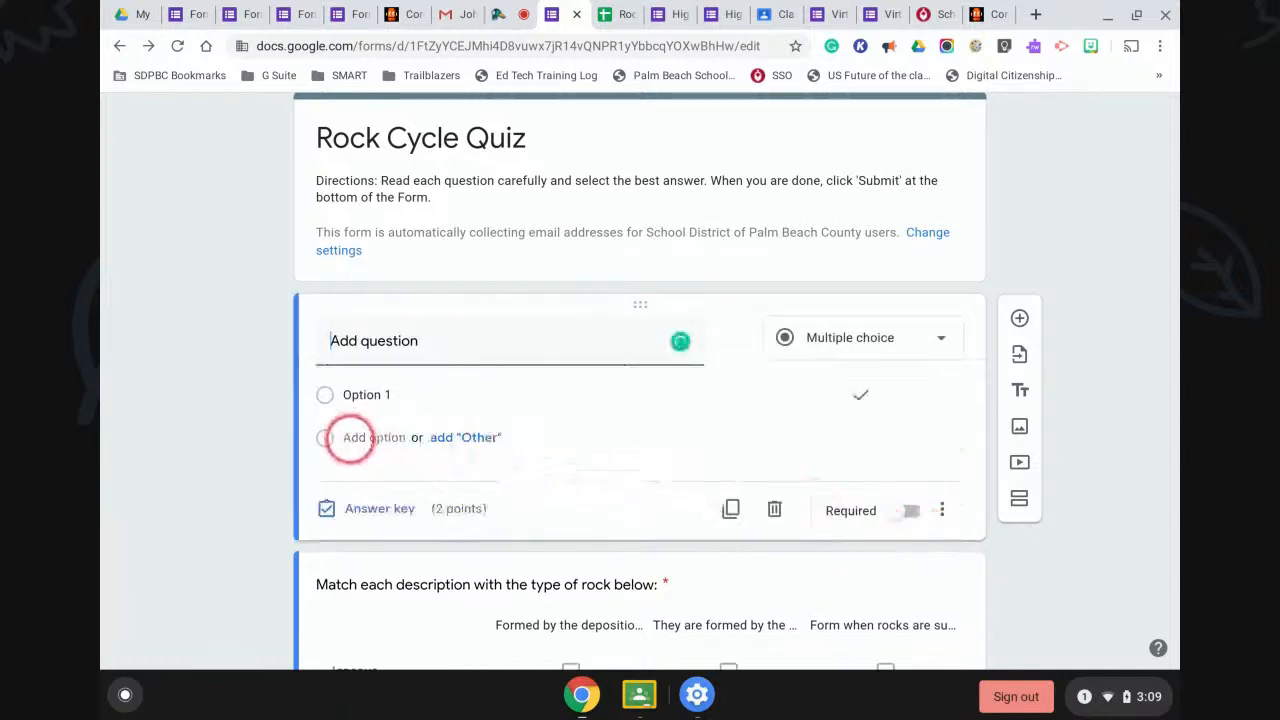
left_click(366, 394)
type("Yes")
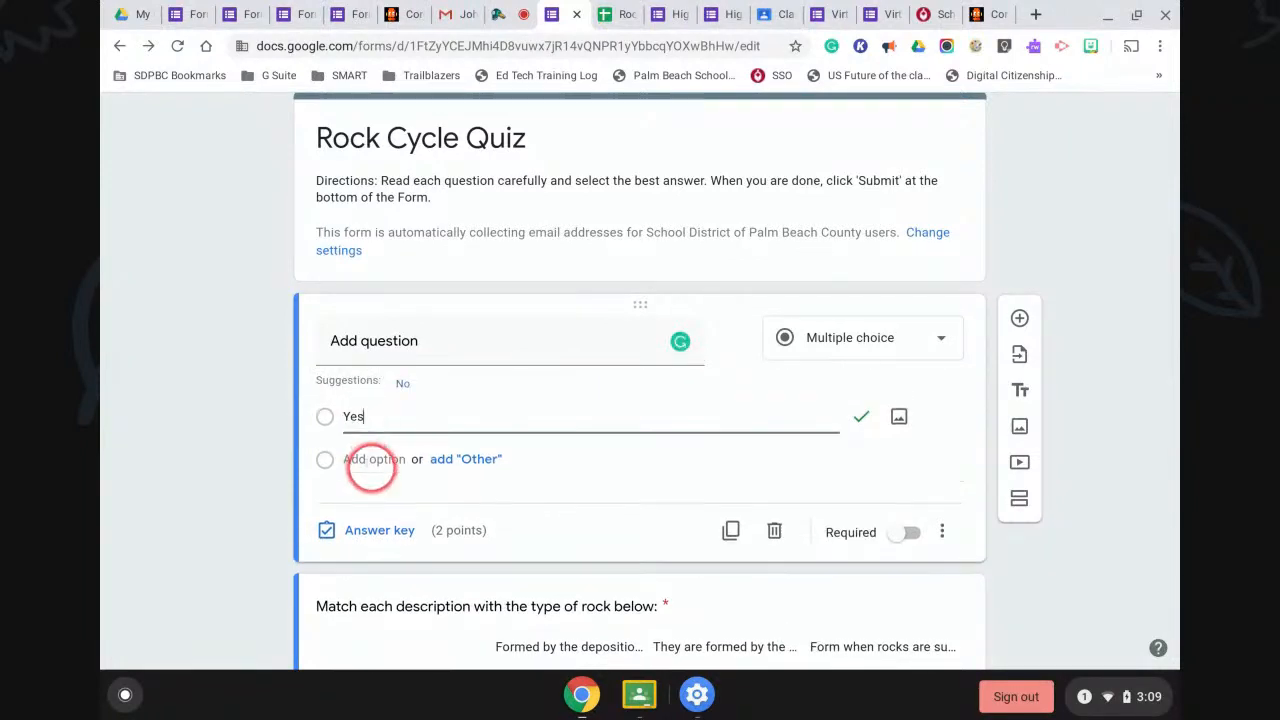
left_click(371, 460)
type("No")
left_click(371, 480)
type("Maybe")
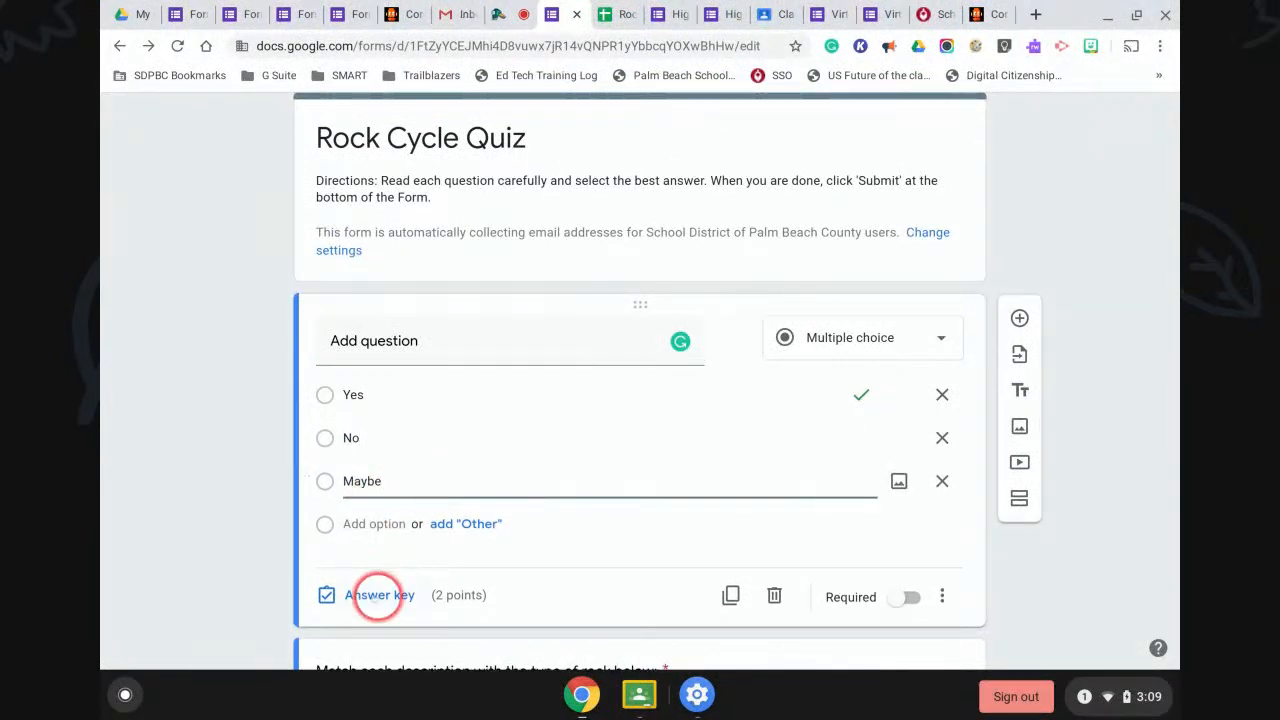
Set the answer key so only No is marked correct.
left_click(372, 595)
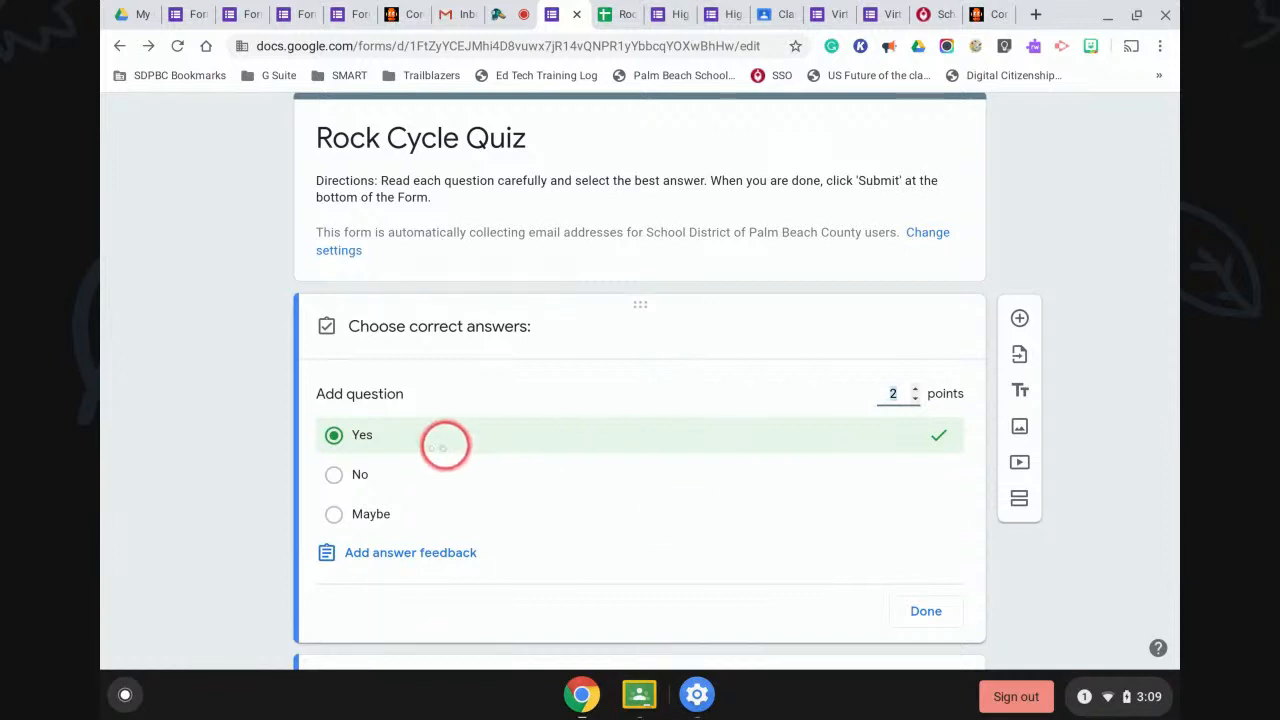
left_click(372, 474)
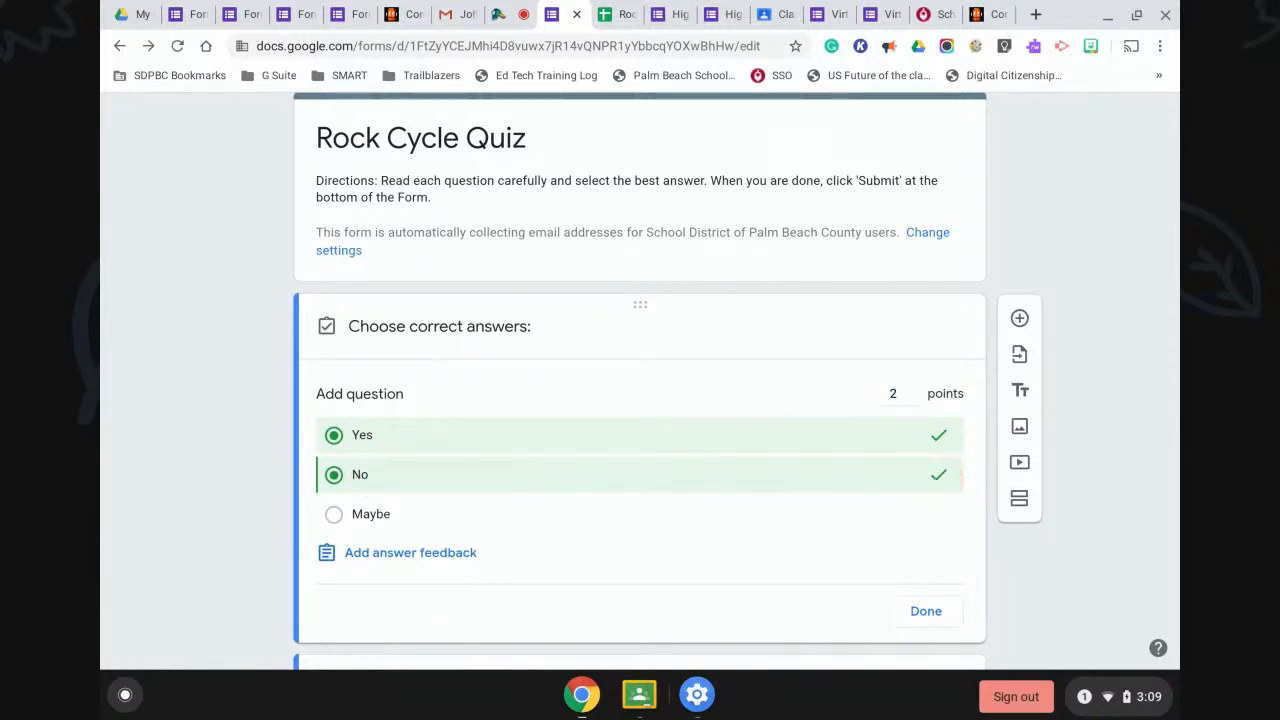
left_click(935, 433)
left_click(811, 532)
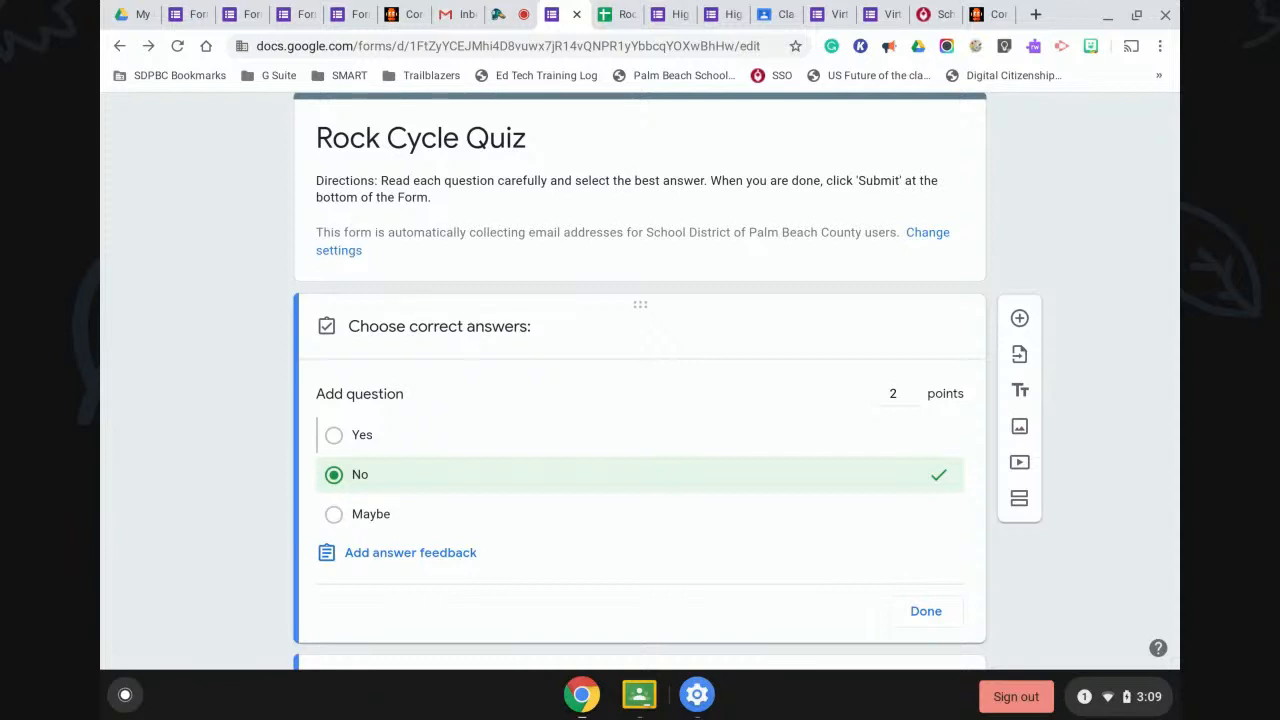
left_click(924, 610)
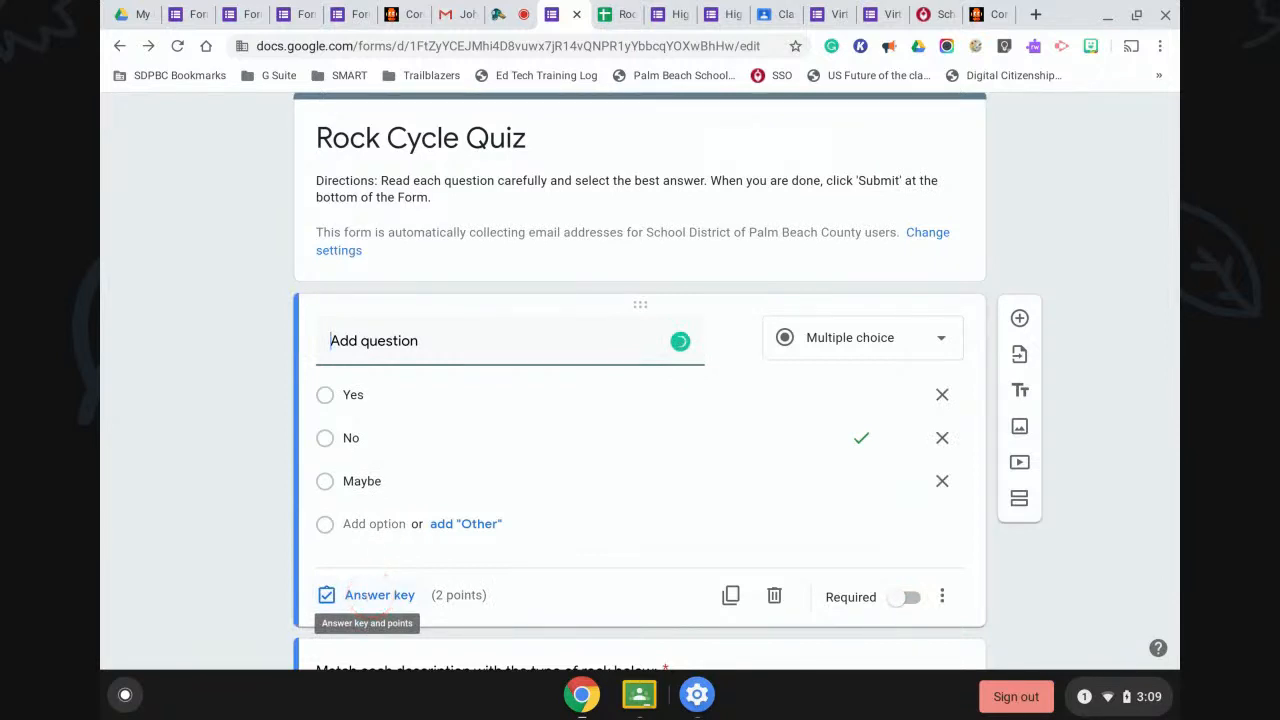
Make the question required and add another blank question below it.
left_click(897, 597)
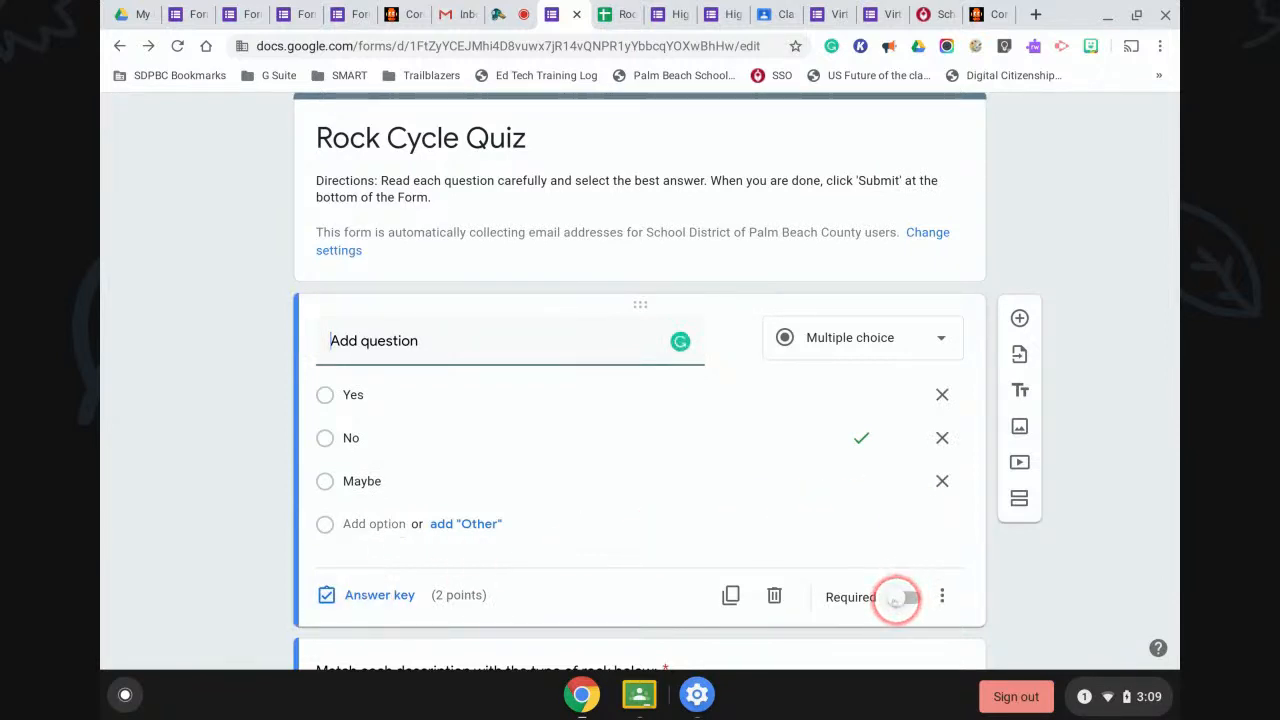
left_click(897, 597)
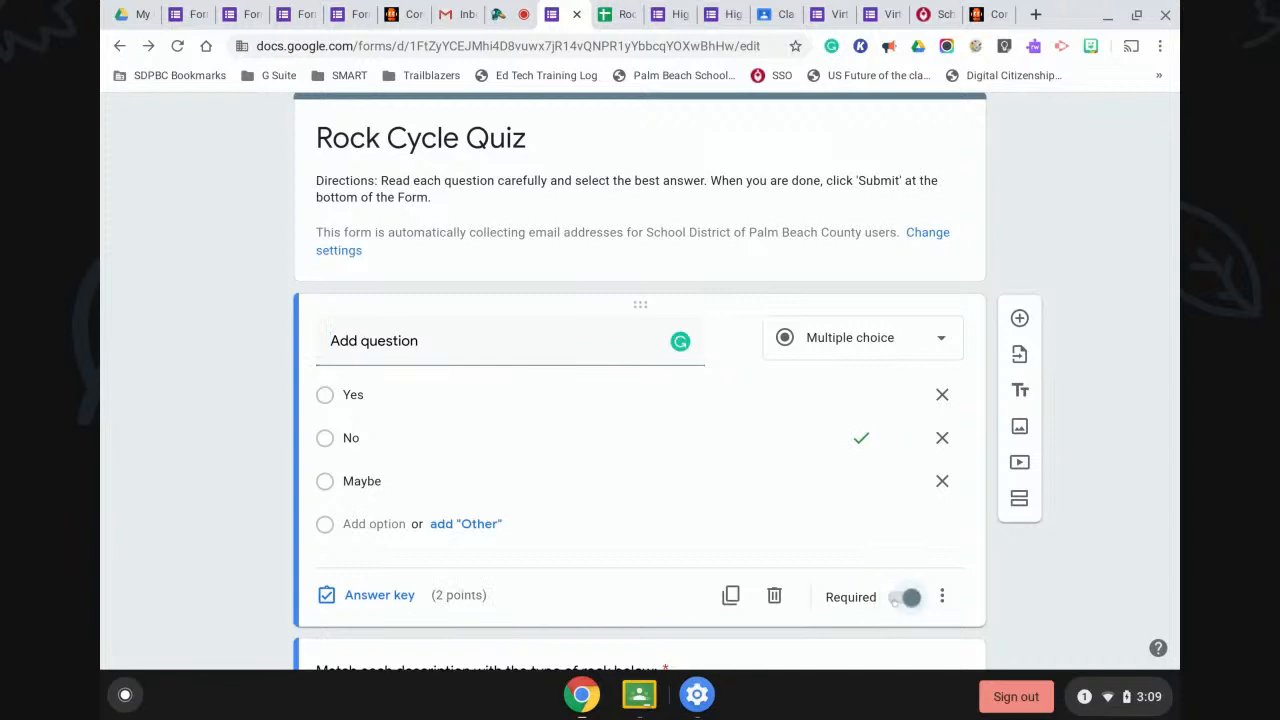
left_click(1019, 318)
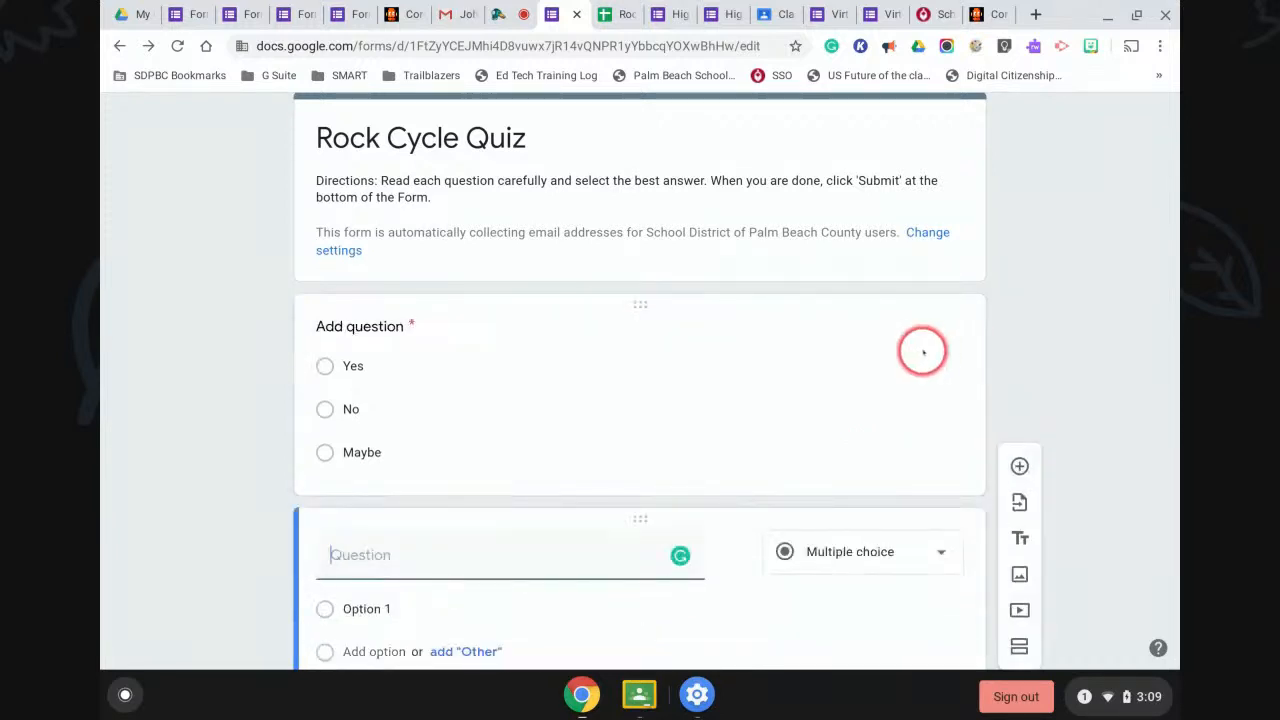
Change the new blank question's type to Dropdown.
left_click(916, 347)
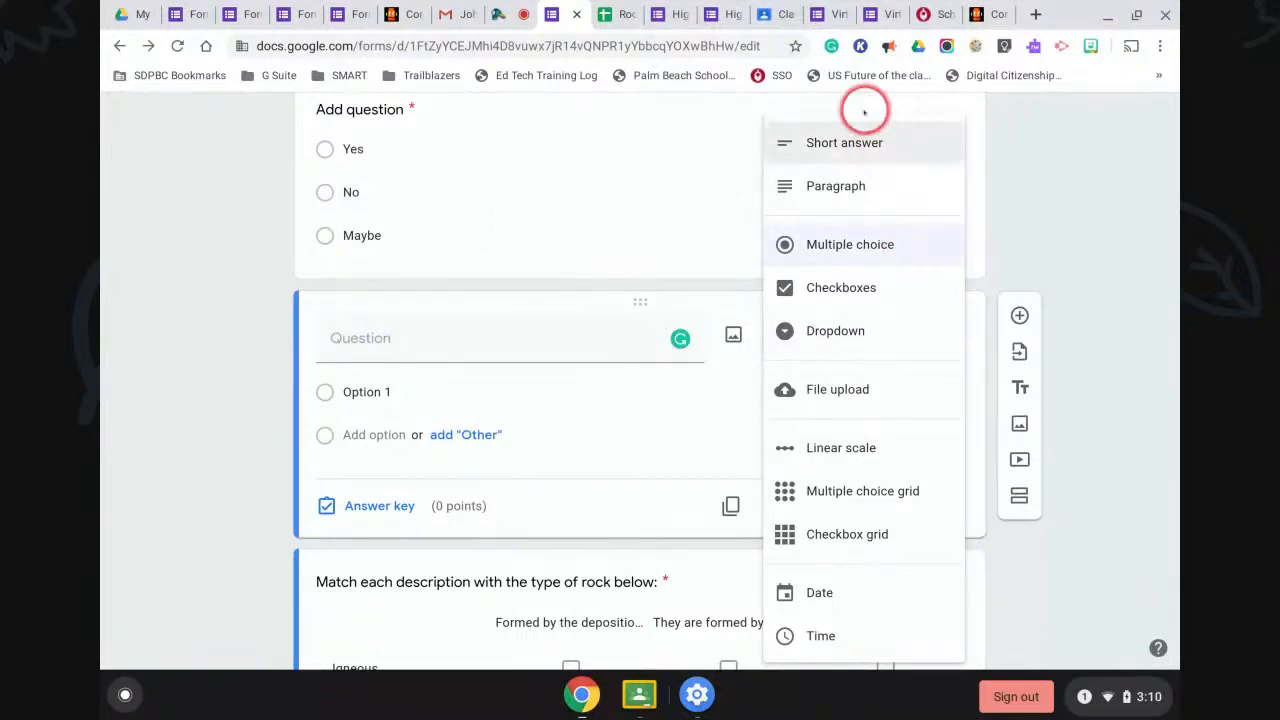
left_click(843, 176)
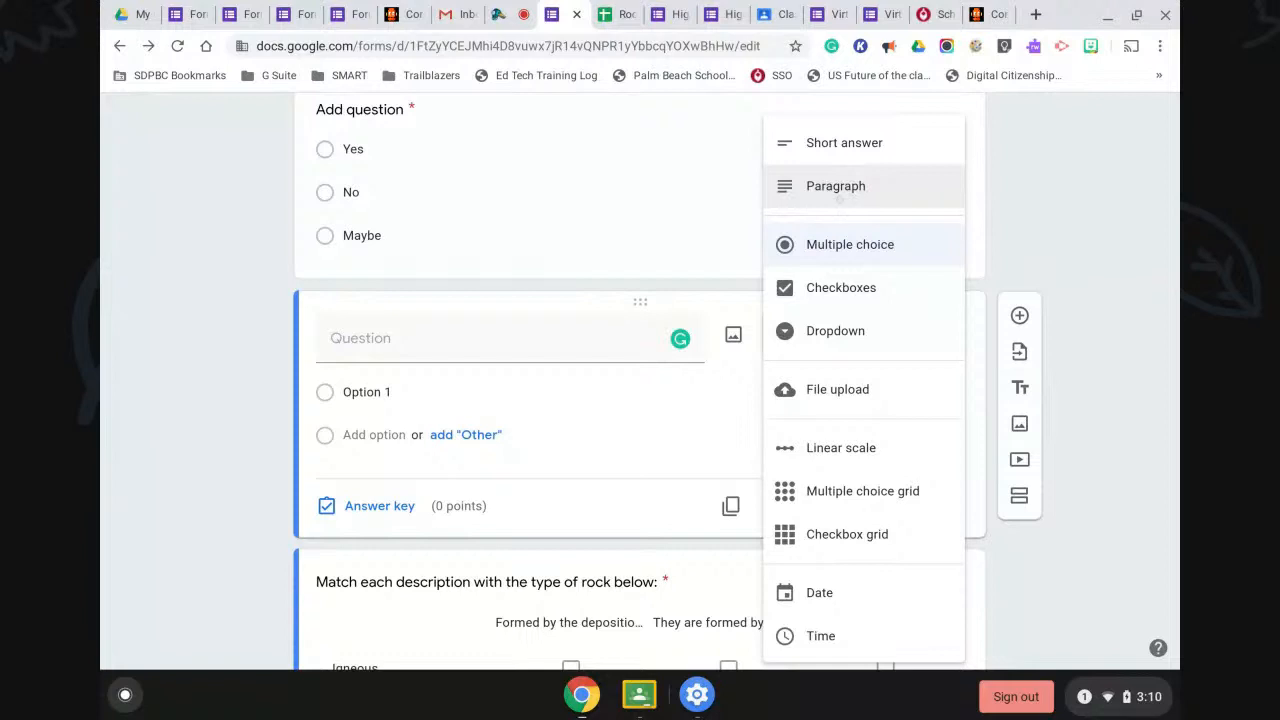
left_click(820, 330)
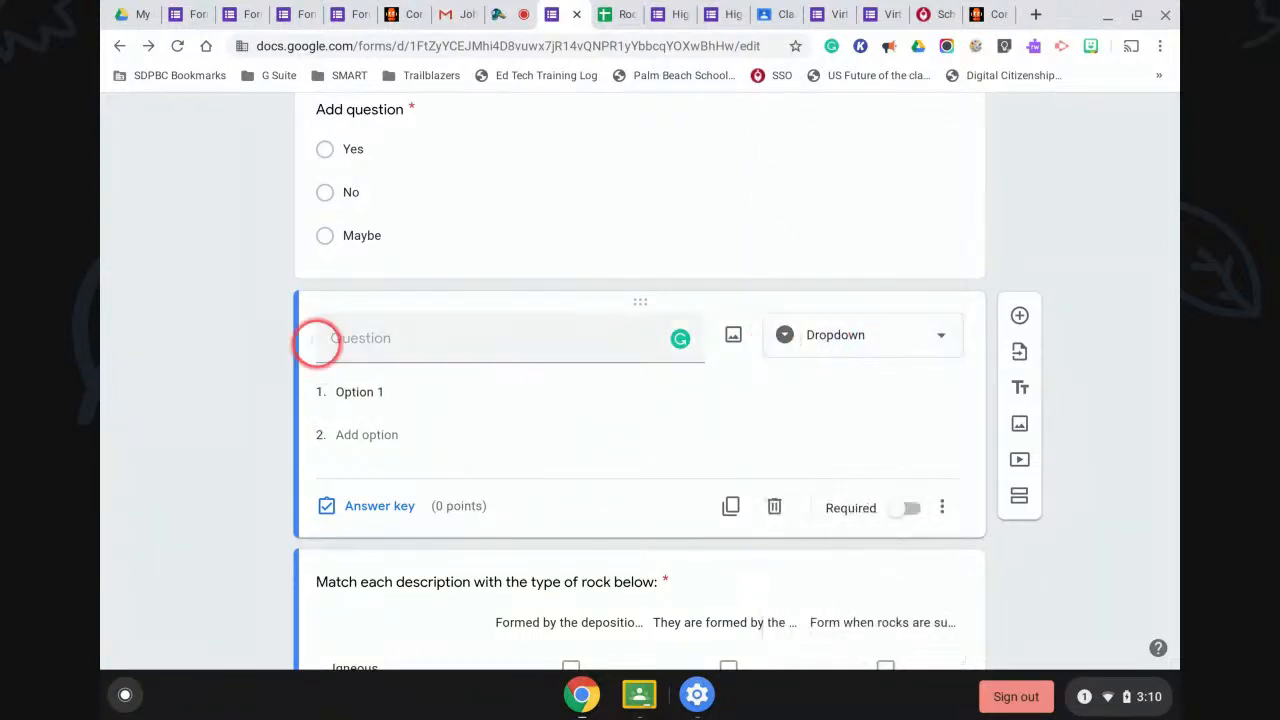
Open the 'What causes erosion?' checkbox question for editing.
scroll(565, 428, "down", 2)
scroll(565, 437, "down", 7)
scroll(564, 430, "down", 2)
left_click(563, 426)
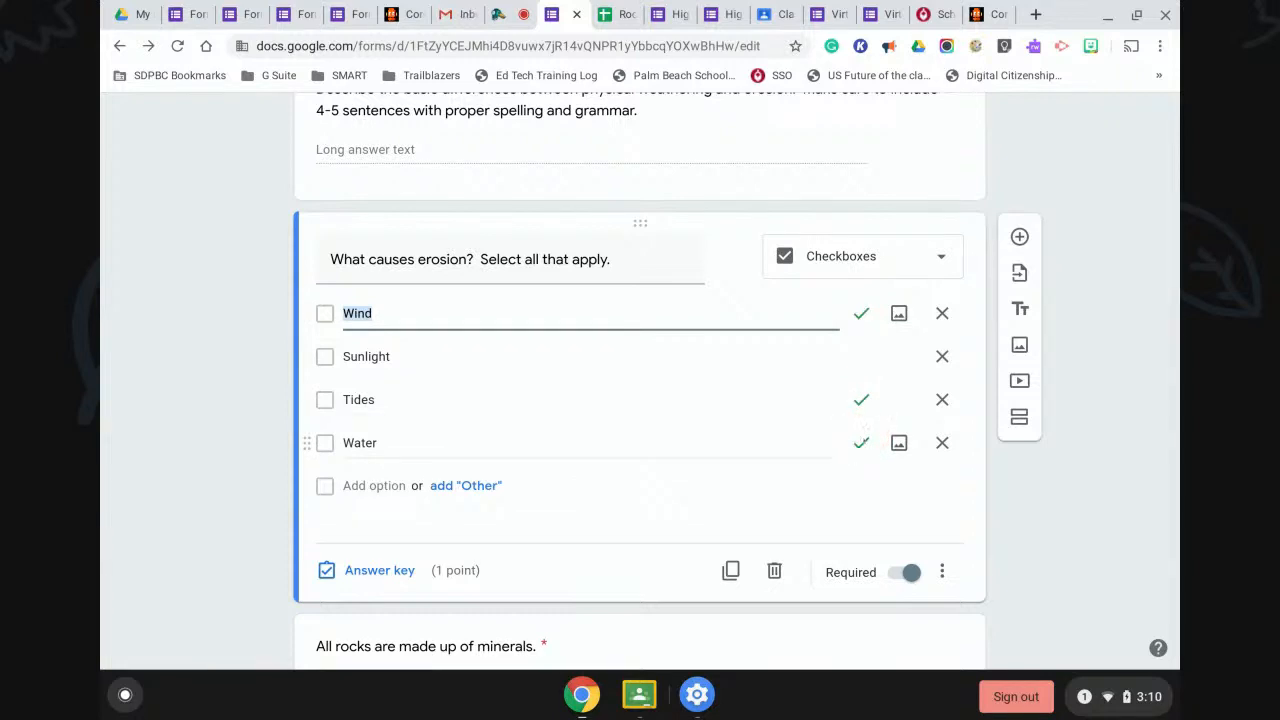
scroll(830, 390, "up", 5)
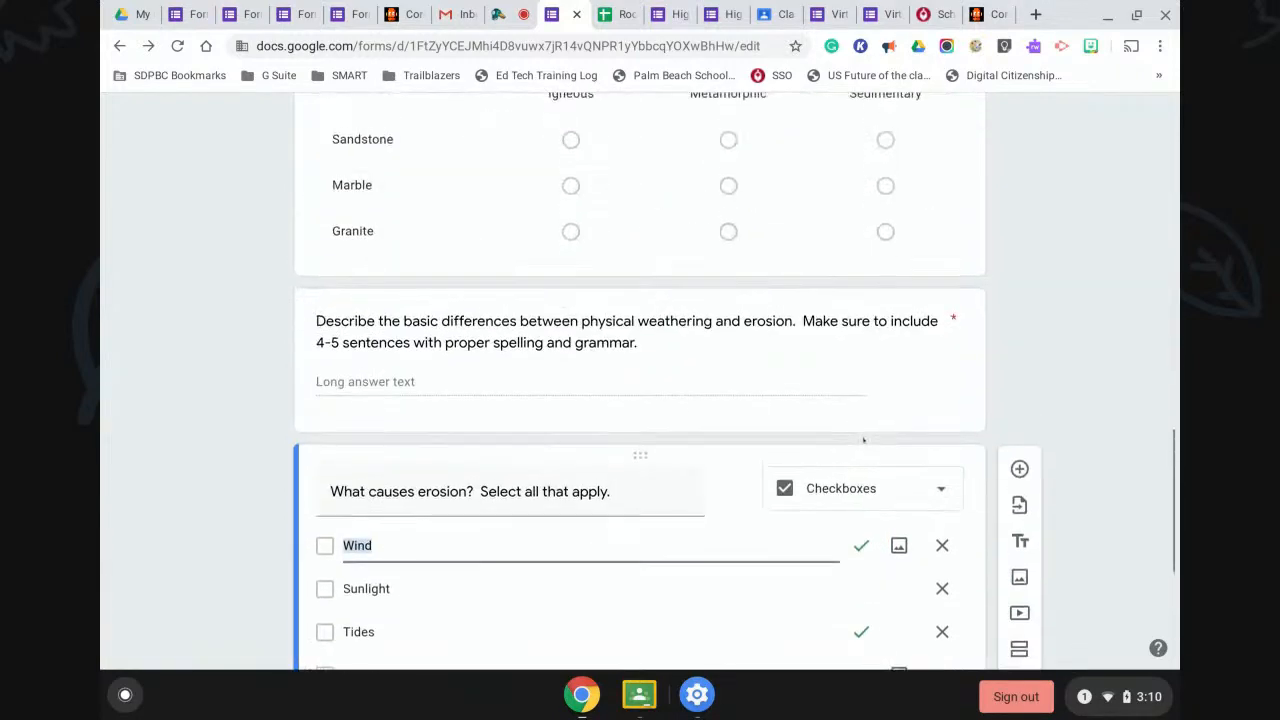
left_click(835, 336)
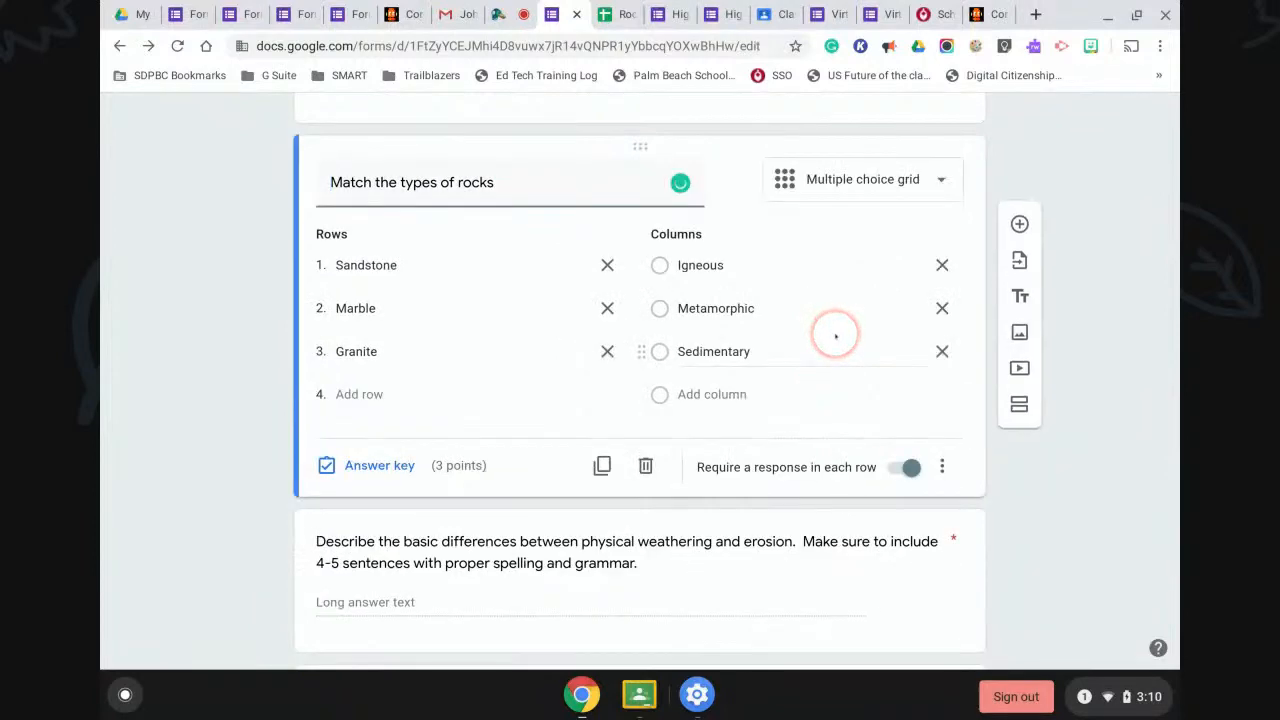
left_click(358, 466)
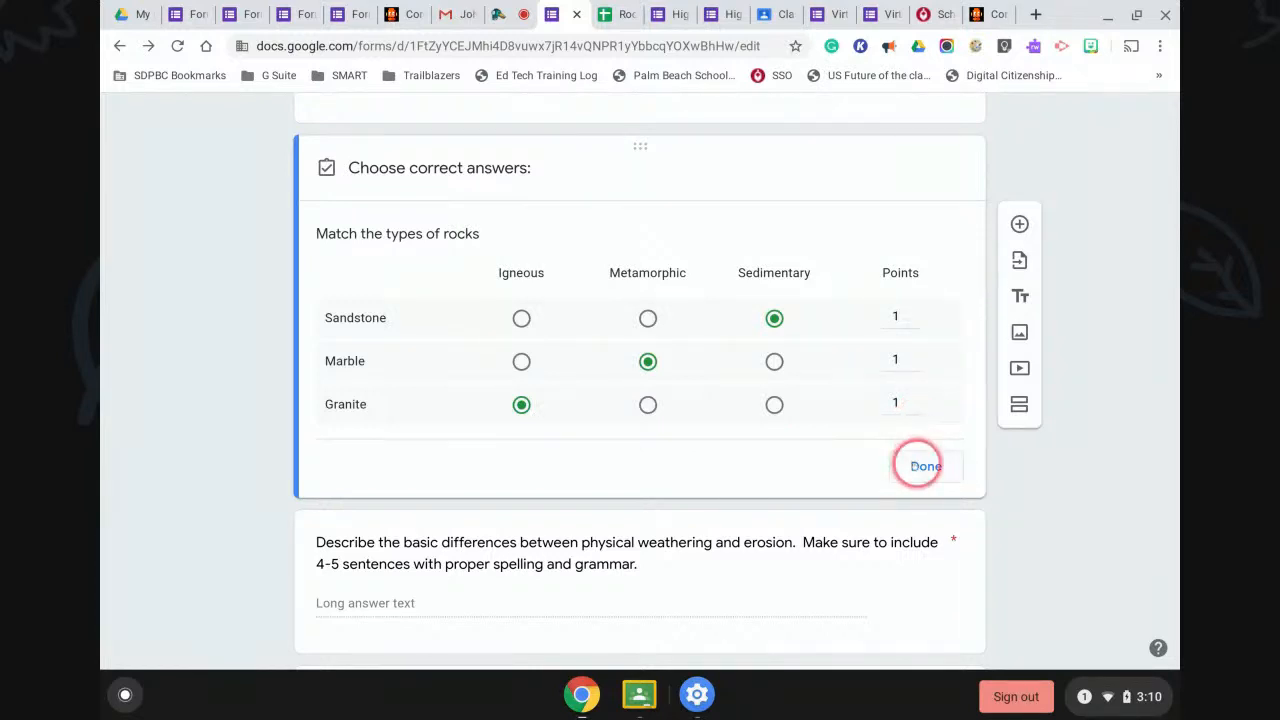
left_click(920, 466)
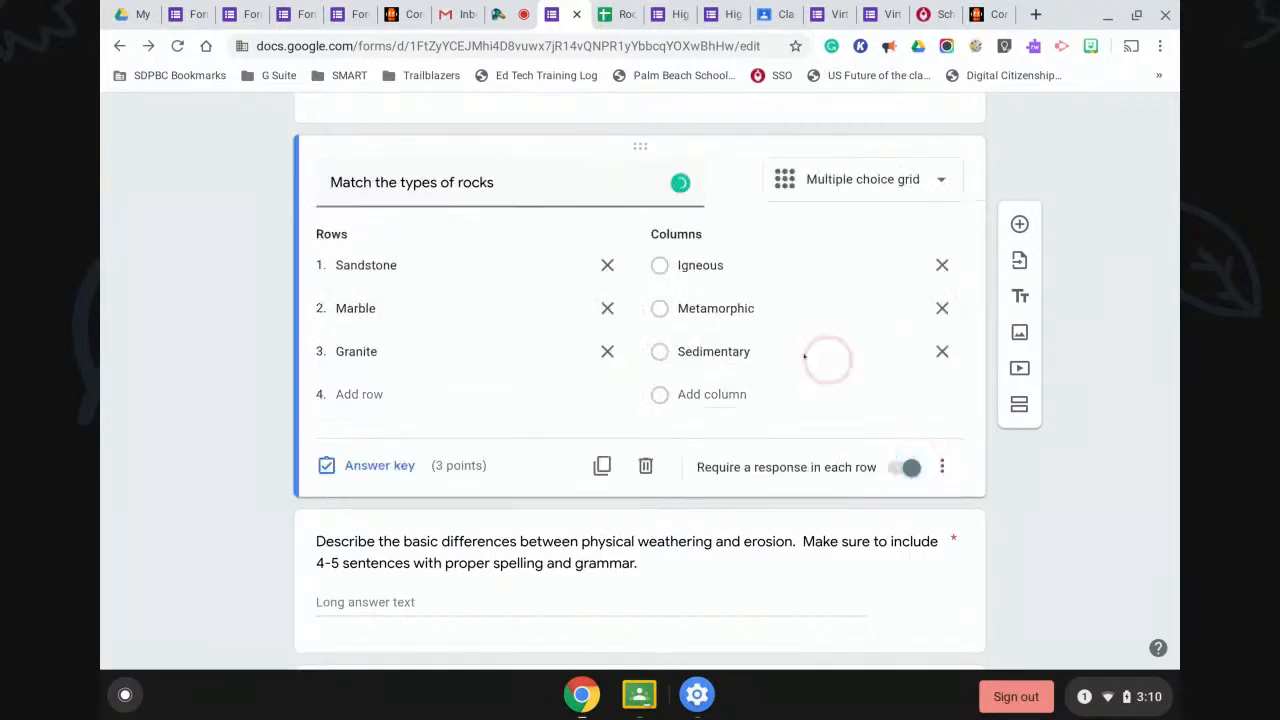
scroll(740, 392, "up", 3)
scroll(740, 393, "up", 10)
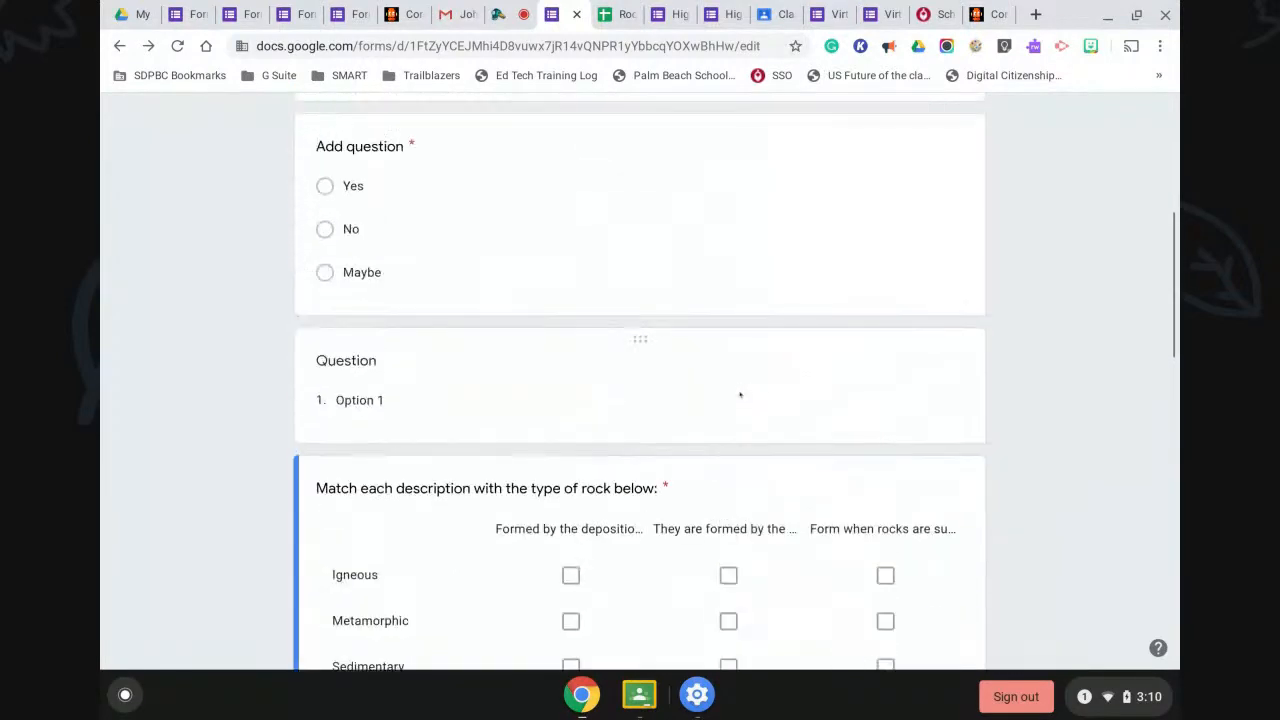
scroll(738, 390, "up", 2)
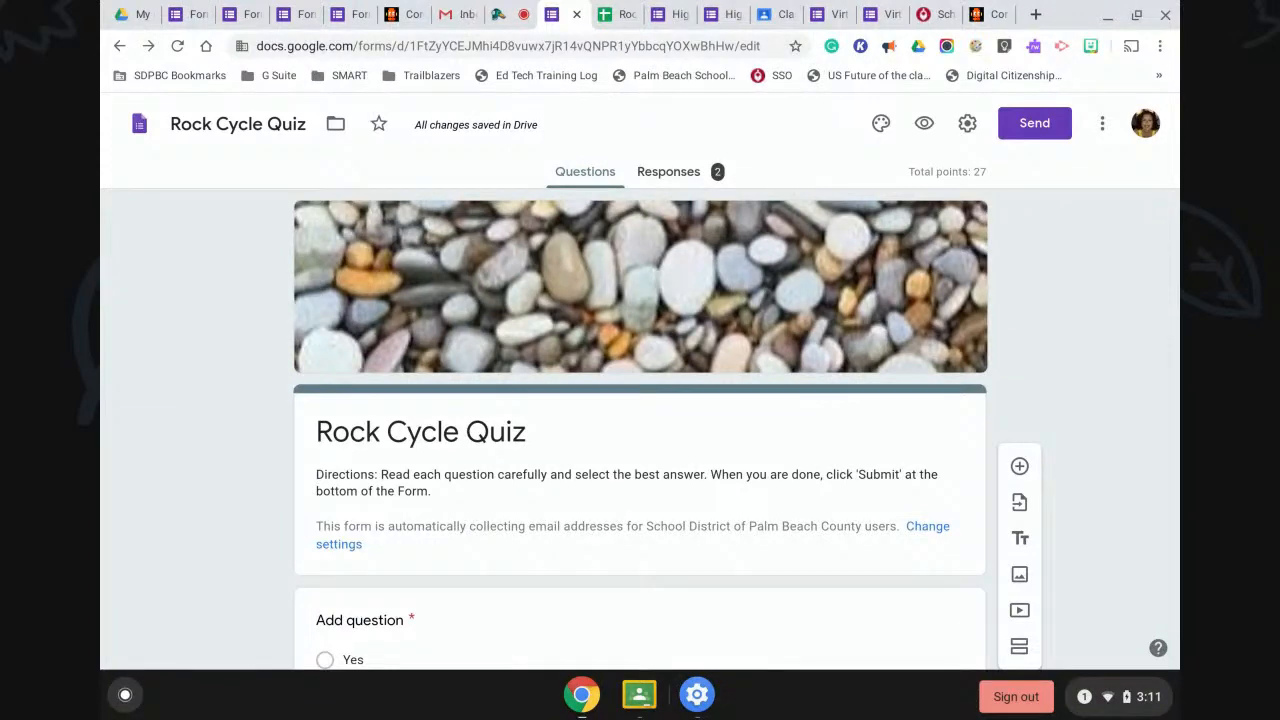
scroll(735, 387, "down", 5)
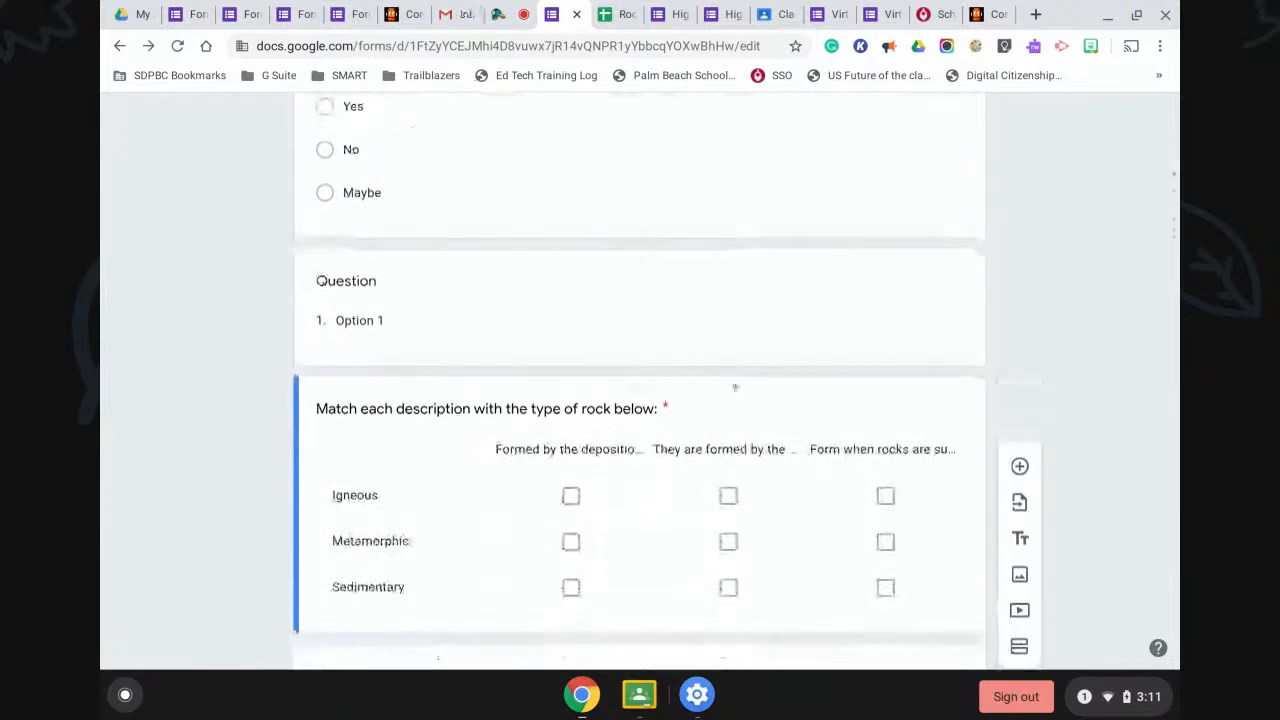
left_click(739, 421)
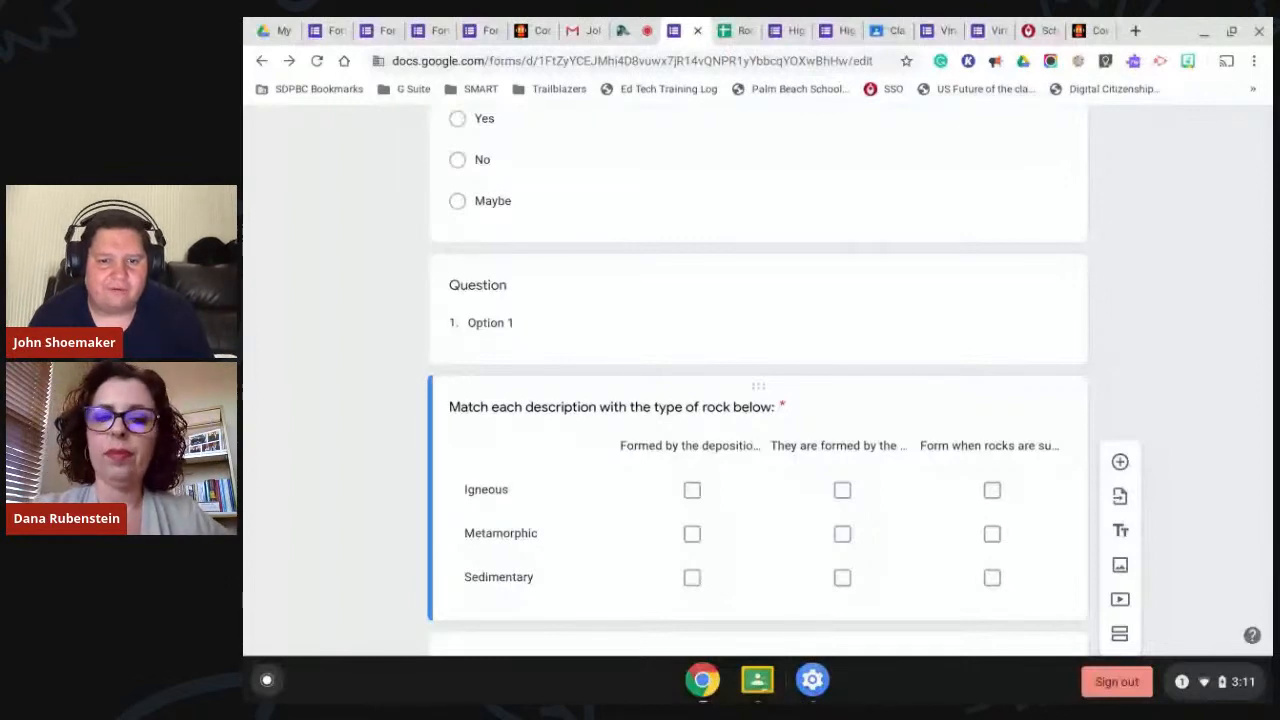
scroll(853, 421, "up", 6)
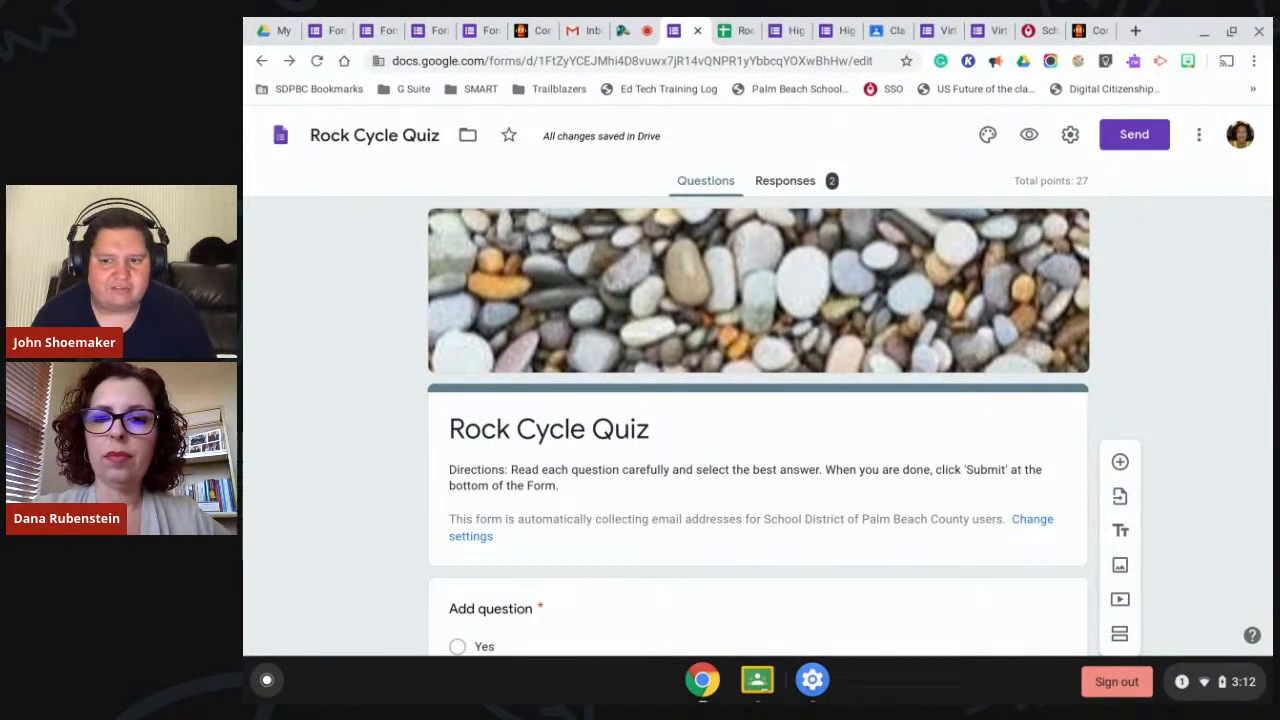
scroll(853, 421, "down", 4)
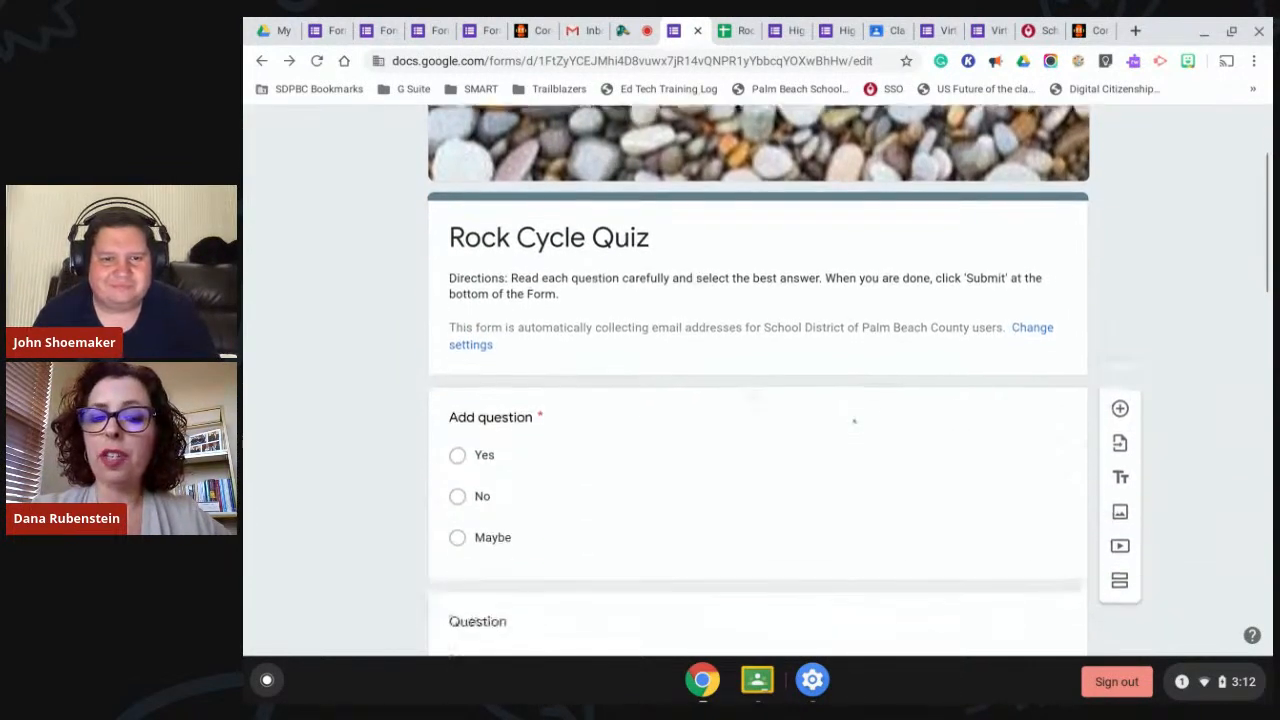
scroll(853, 421, "down", 2)
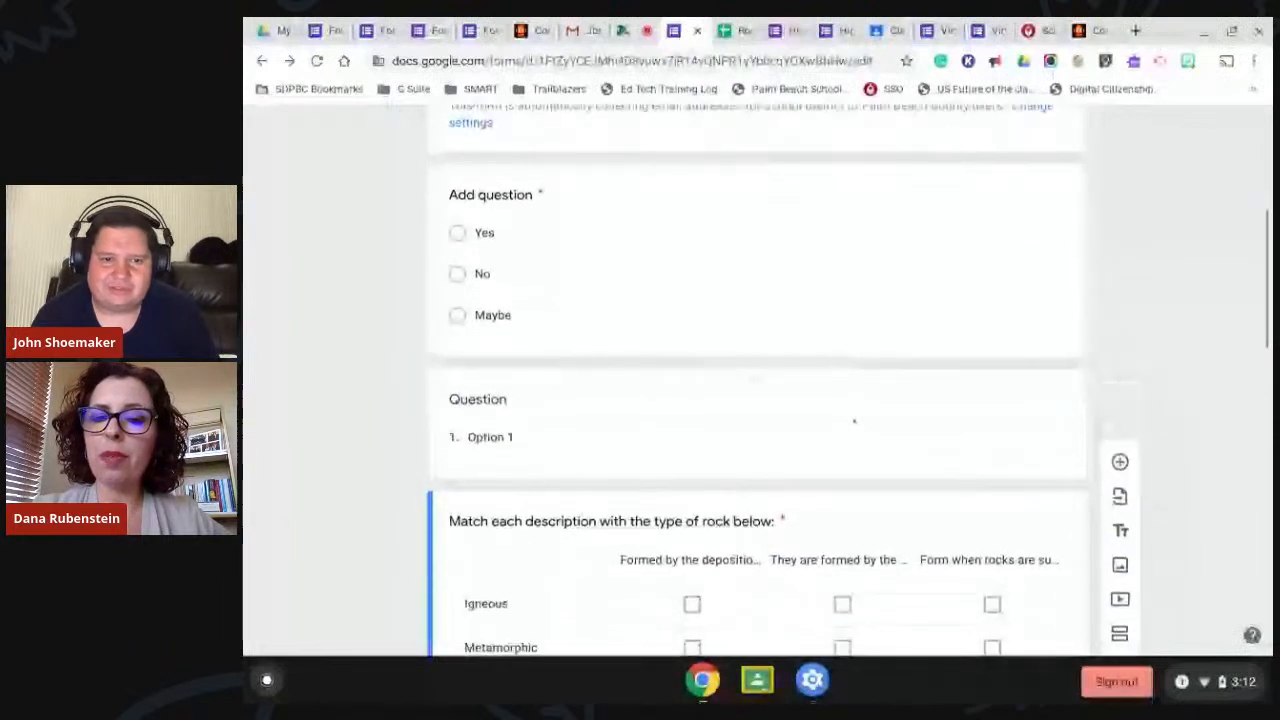
scroll(853, 421, "up", 2)
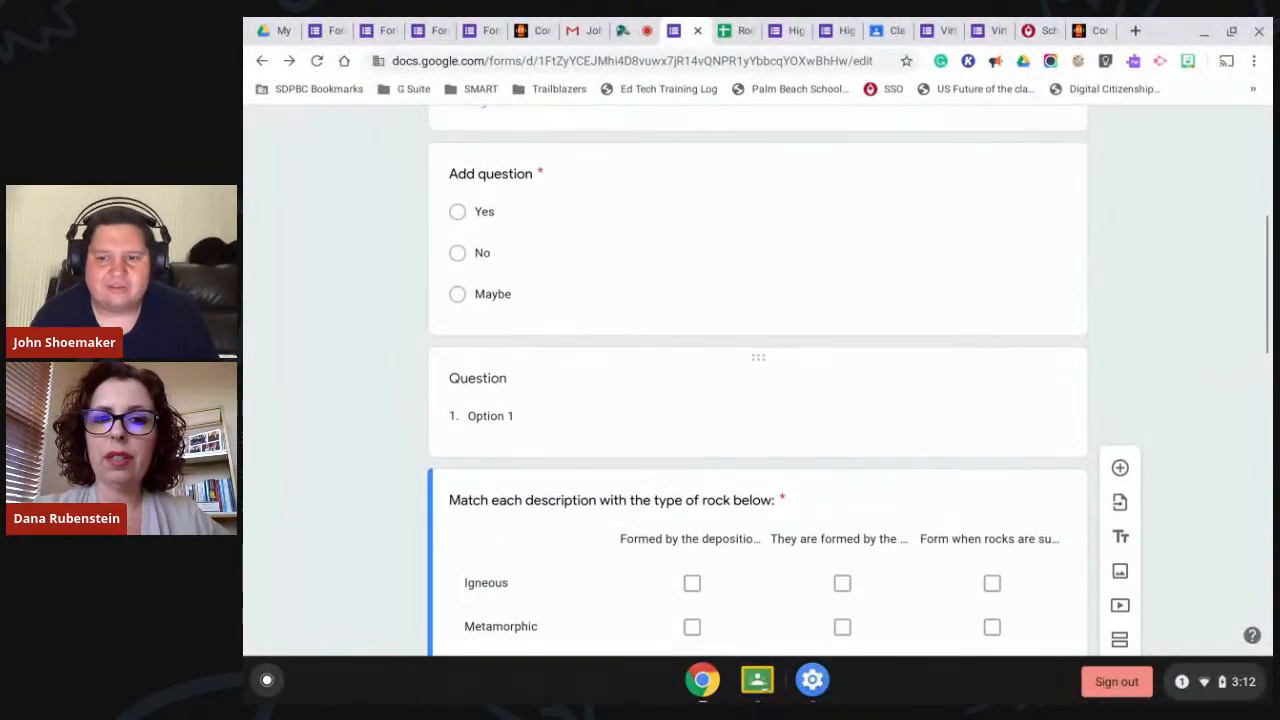
left_click(855, 421)
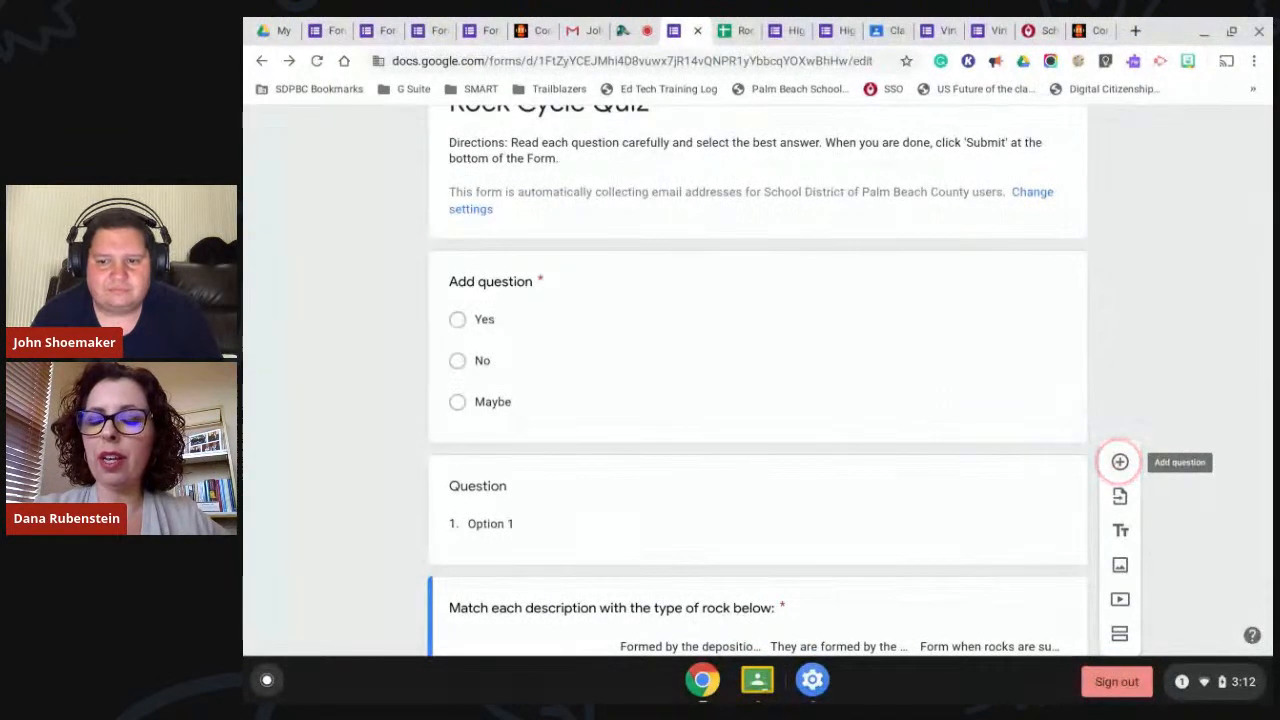
Add another blank question to the form, keeping it multiple choice.
left_click(1120, 462)
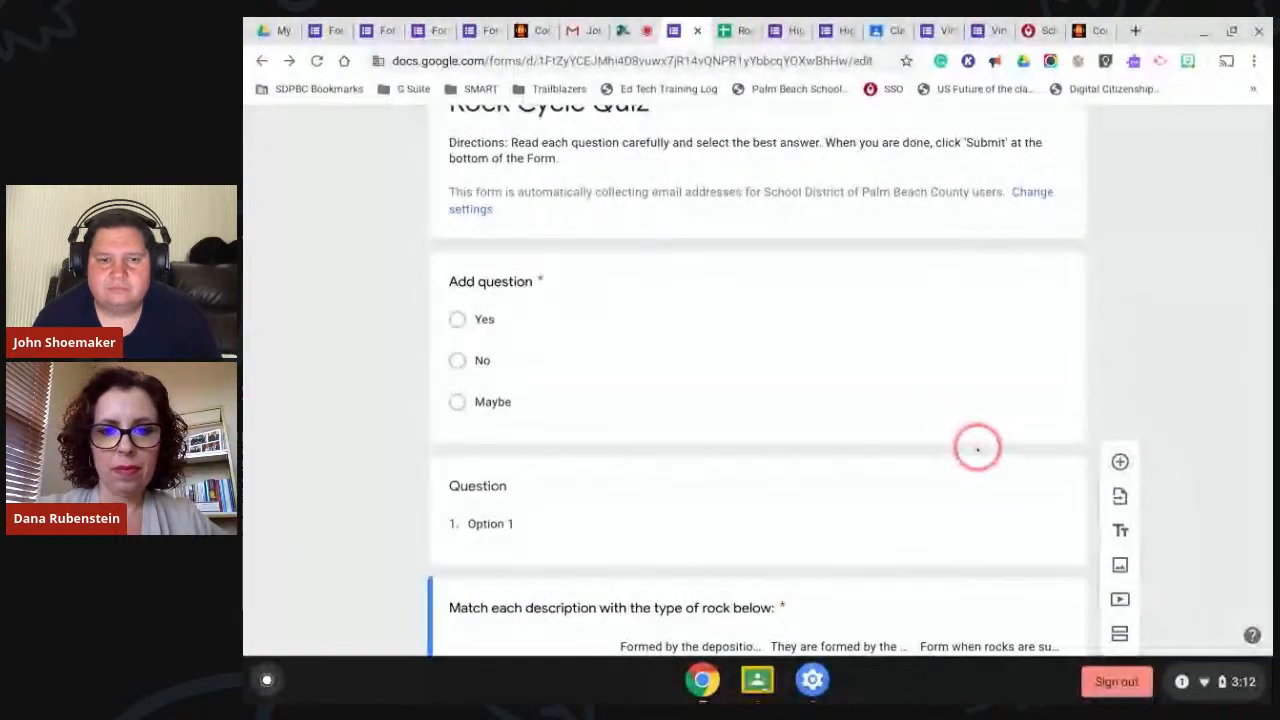
scroll(978, 449, "down", 3)
scroll(978, 449, "down", 12)
scroll(978, 449, "up", 3)
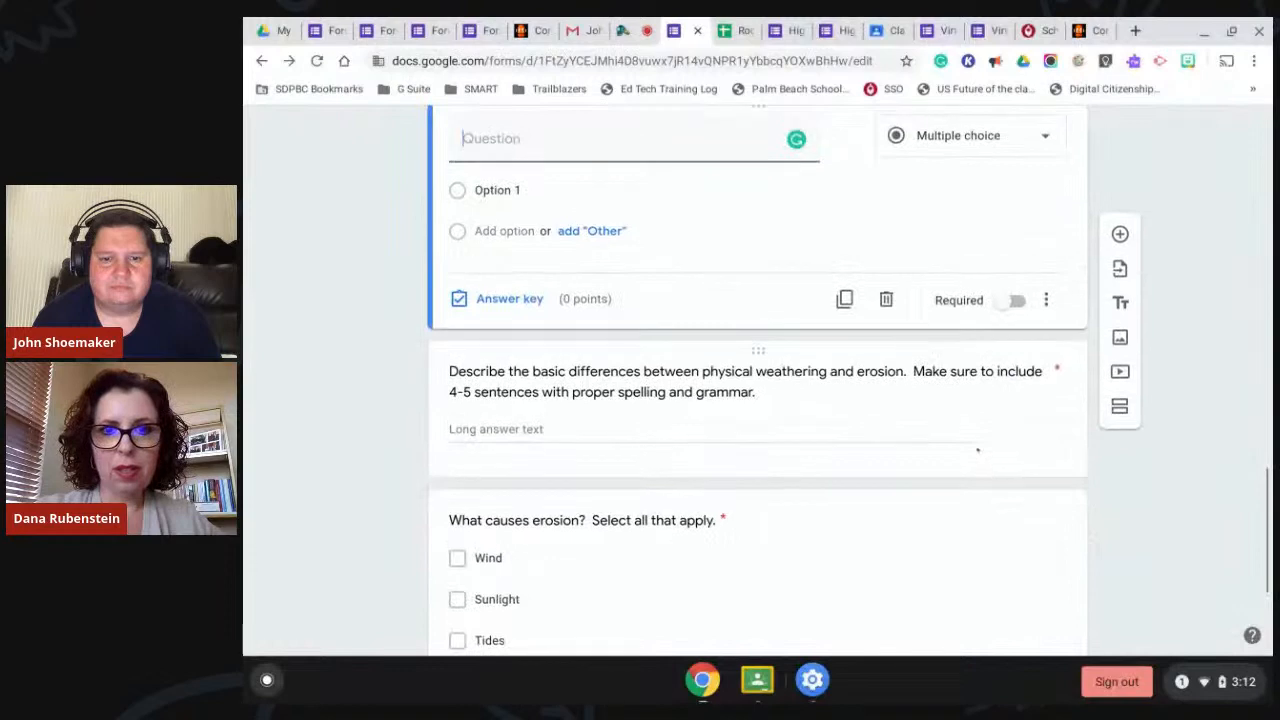
scroll(978, 449, "up", 1)
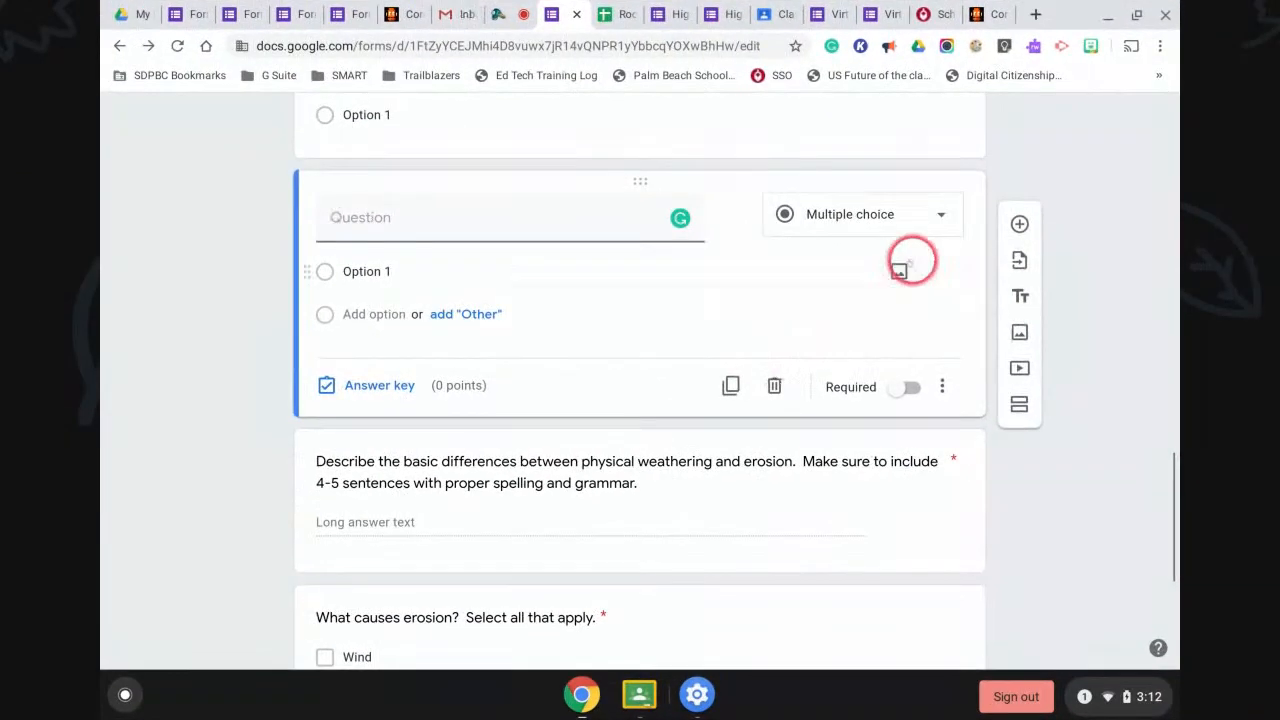
left_click(938, 220)
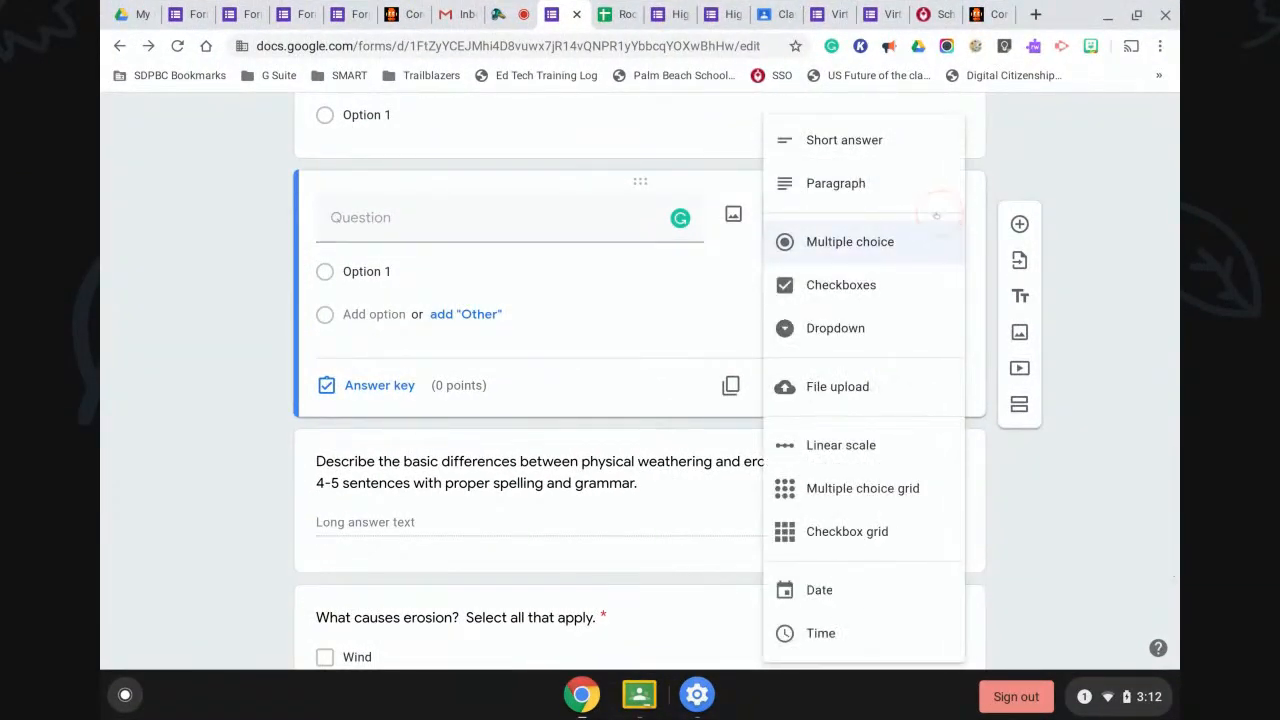
left_click(866, 245)
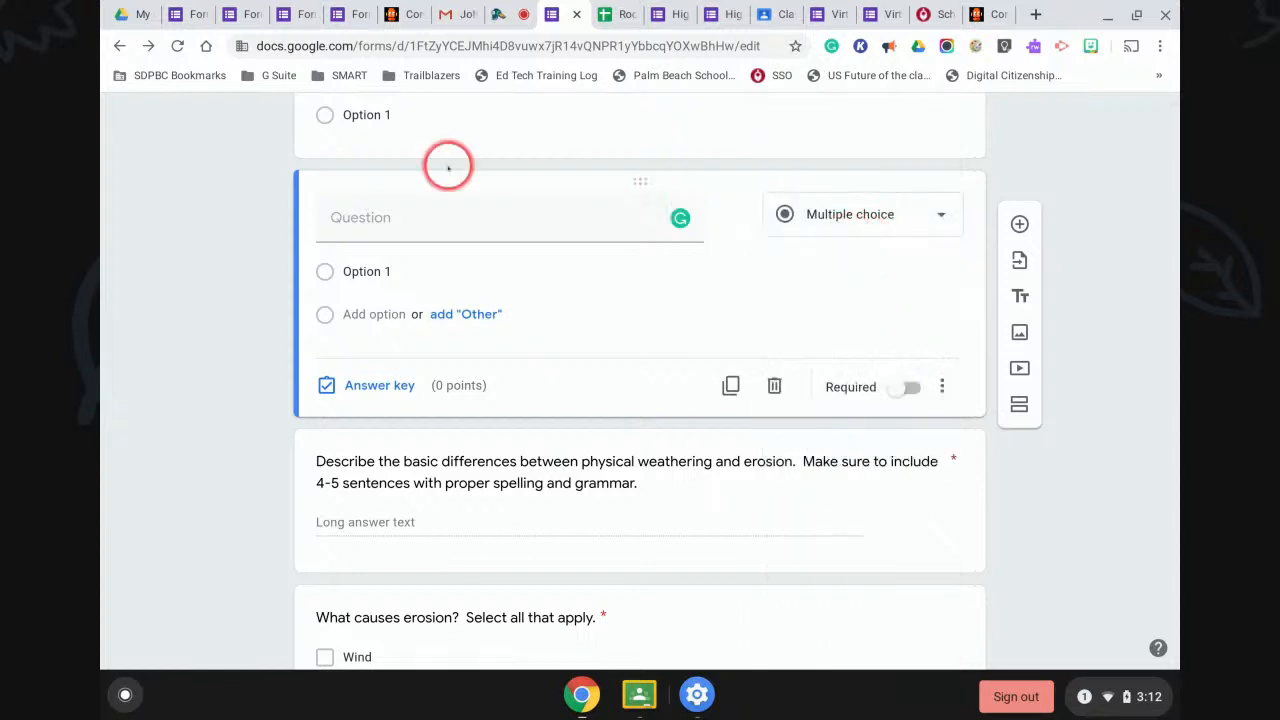
Title the question 'When is the first day of virtual school?' and set it to Multiple choice.
left_click(382, 219)
type("W")
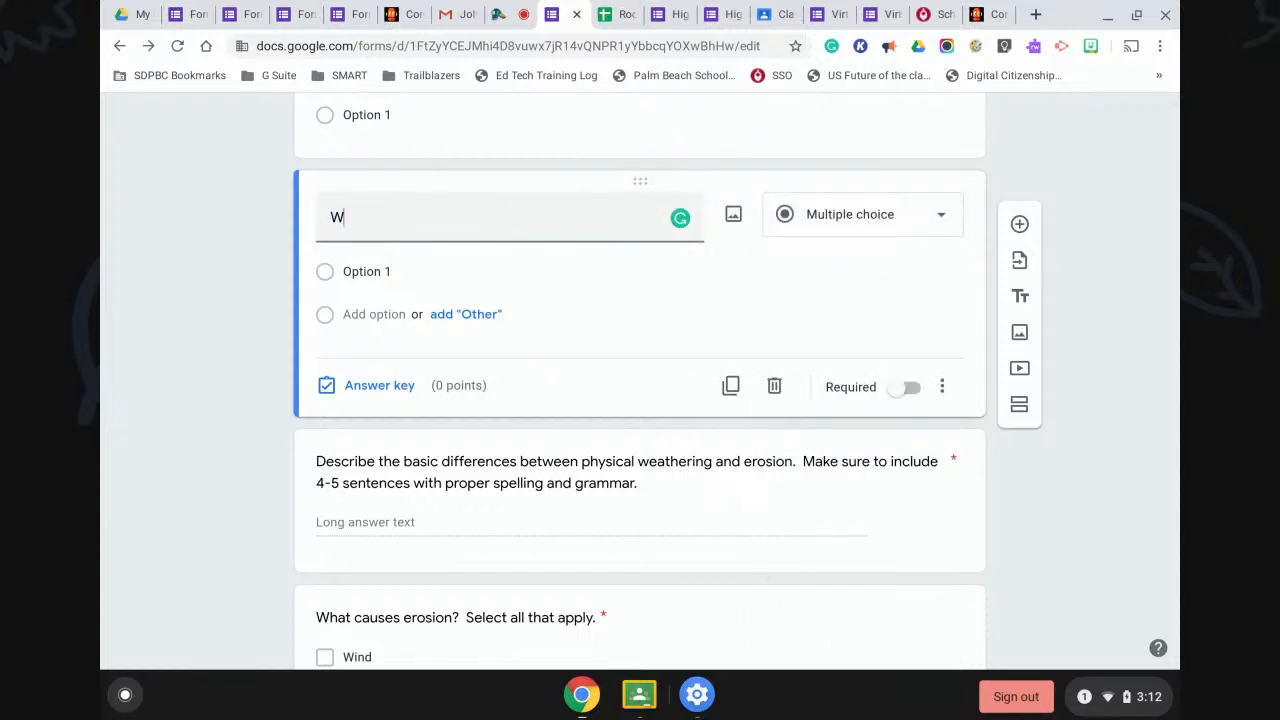
type("hat")
key("BackSpace")
key("BackSpace")
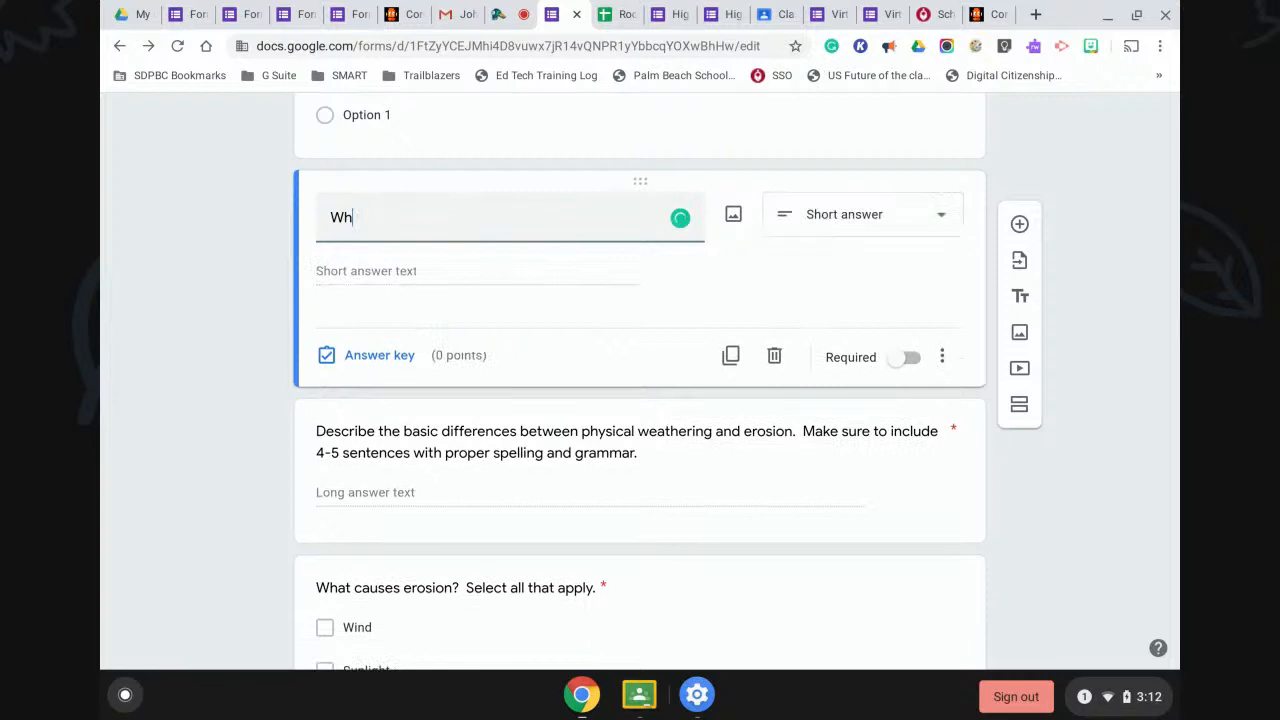
type("n is the first day of virtual")
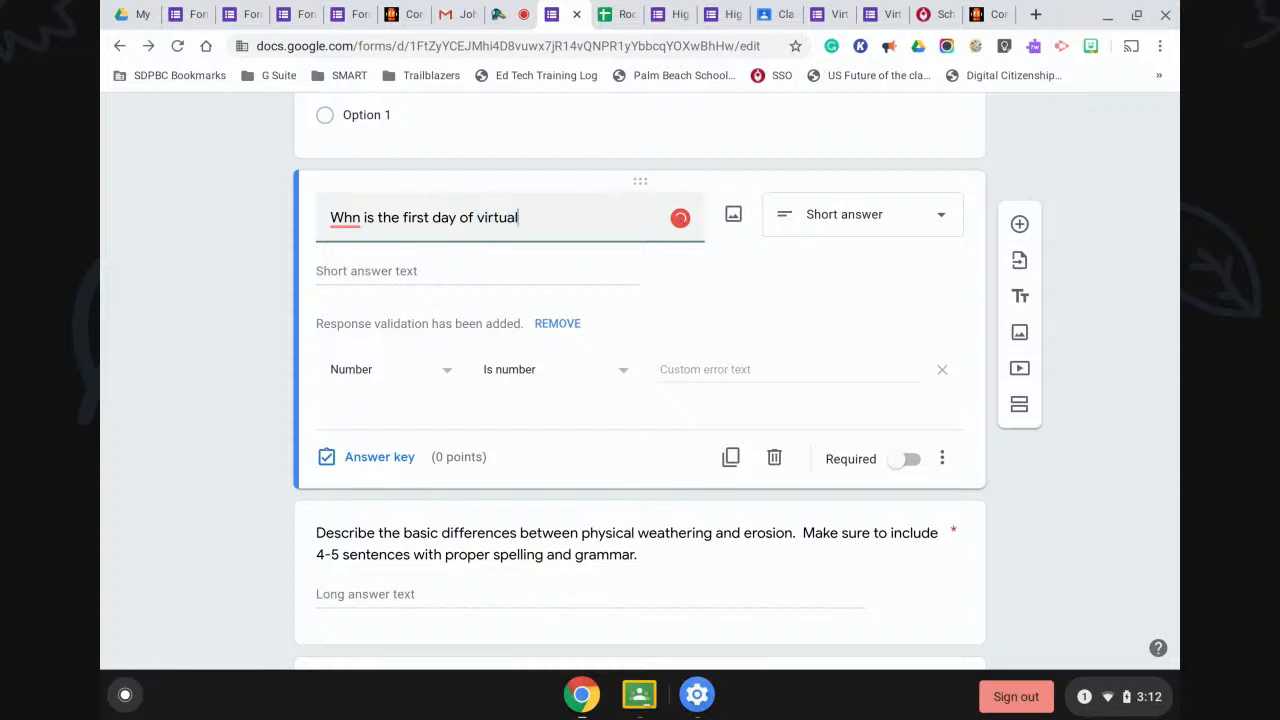
type("?")
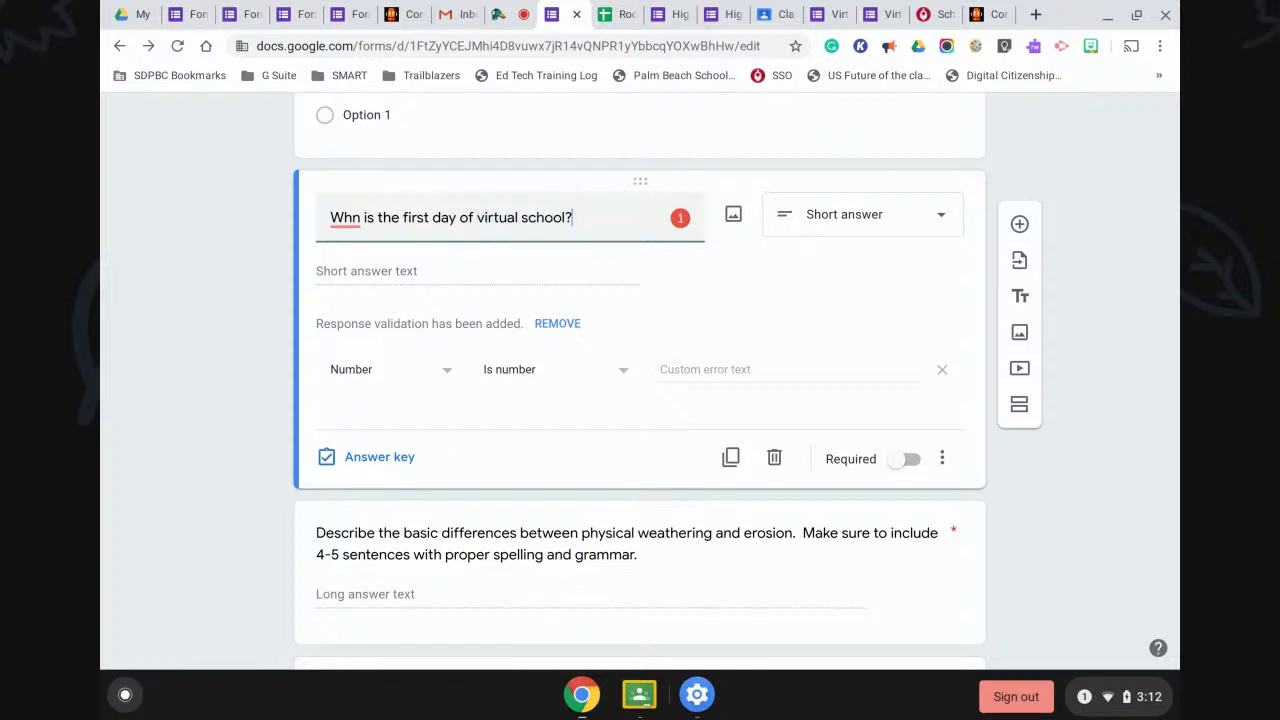
key("BackSpace")
mouse_move(356, 217)
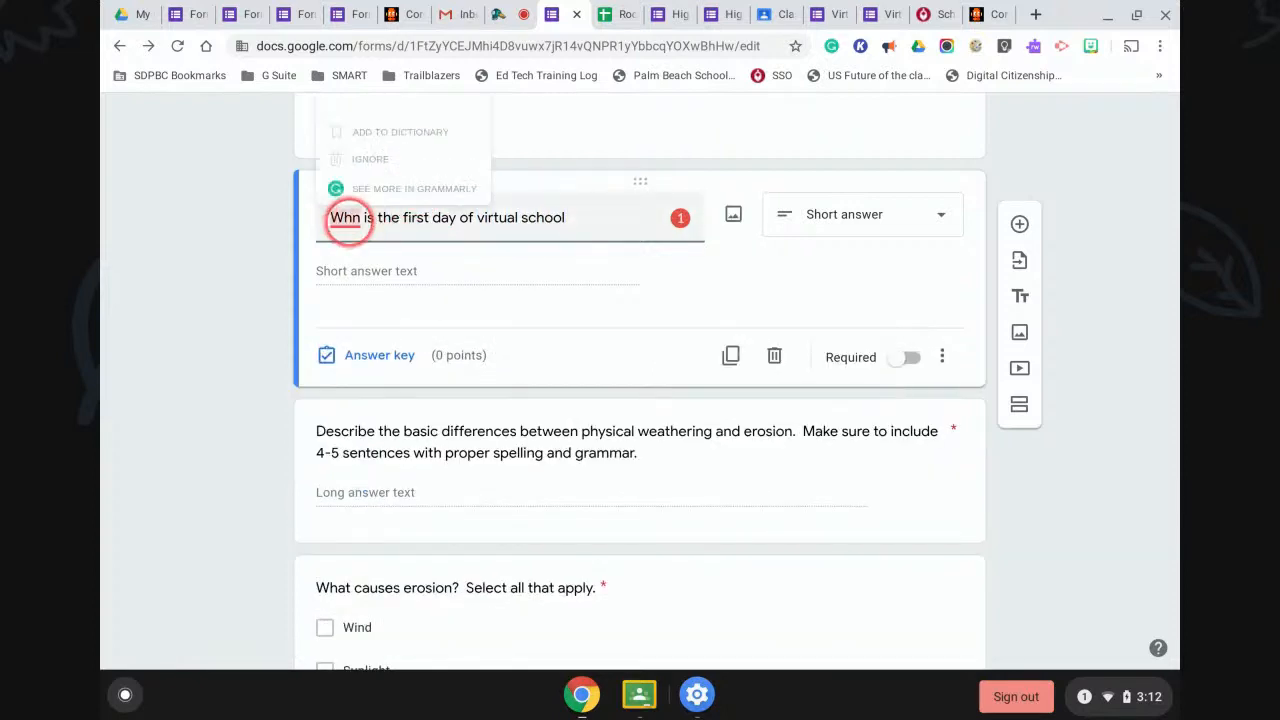
left_click(350, 100)
left_click(578, 210)
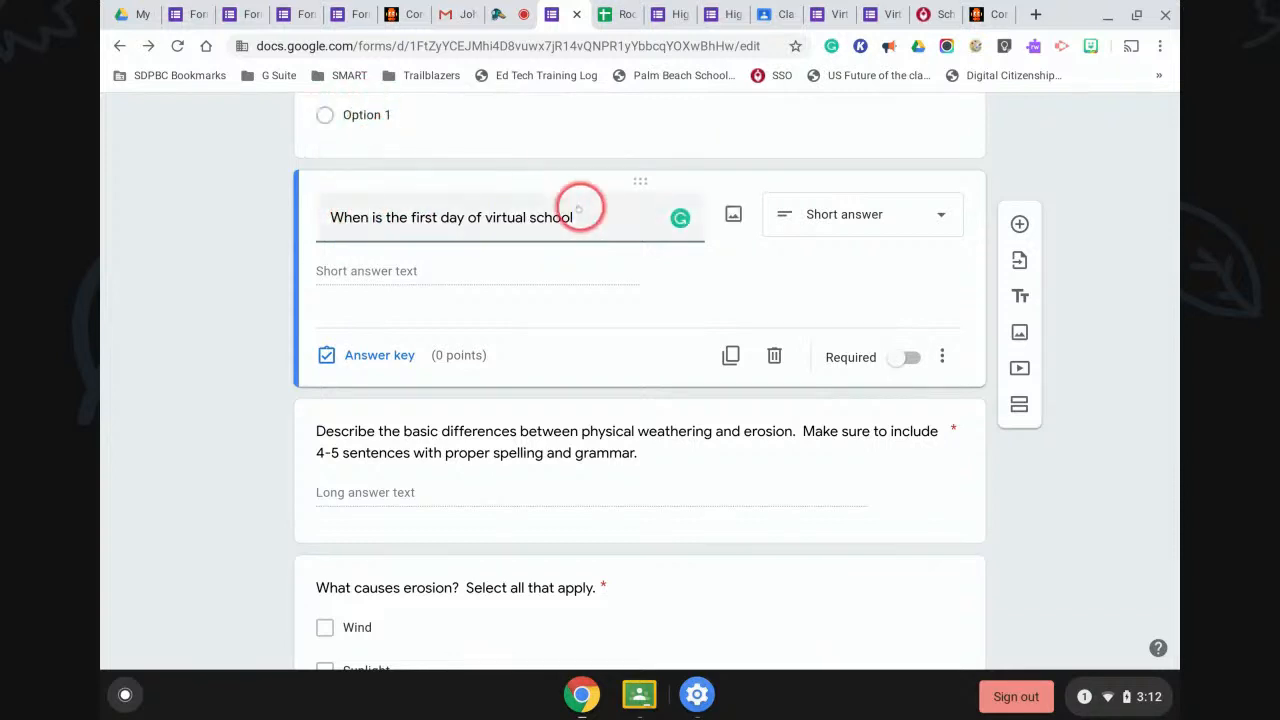
type("?")
left_click(930, 213)
left_click(876, 244)
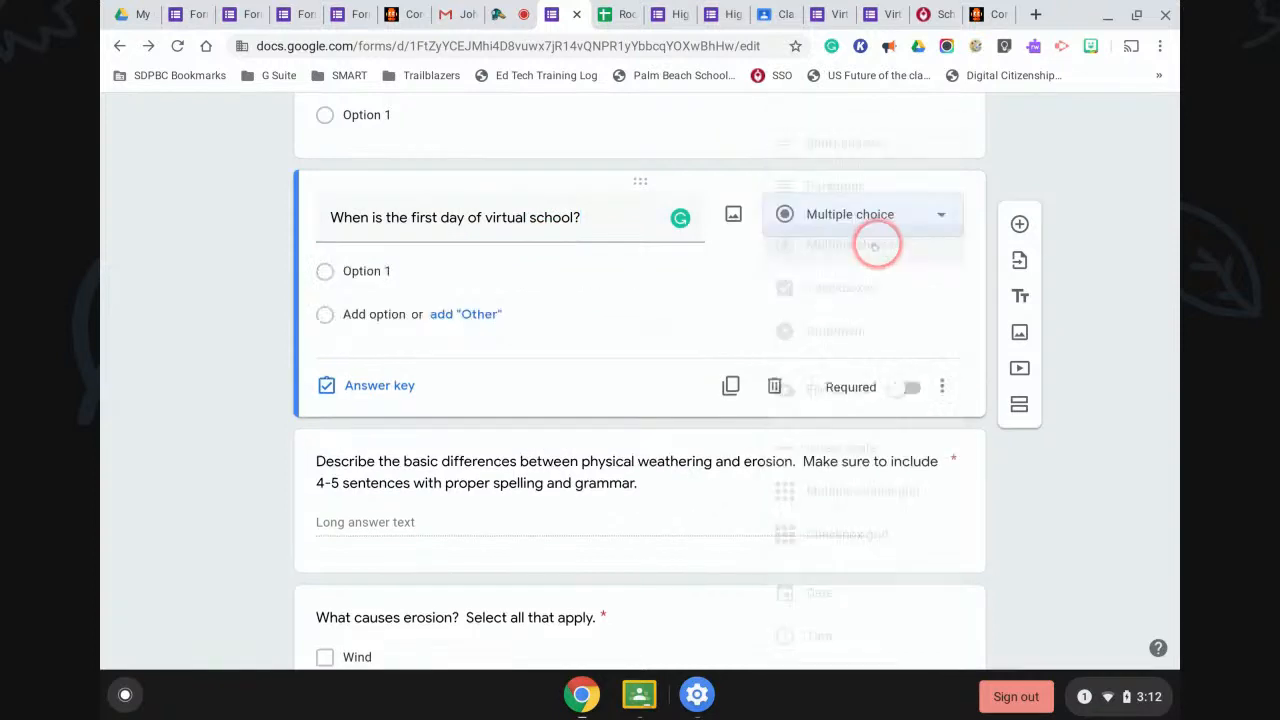
Replace Option 1 with March 31, then add April 2 and April 17 as options.
left_click(404, 270)
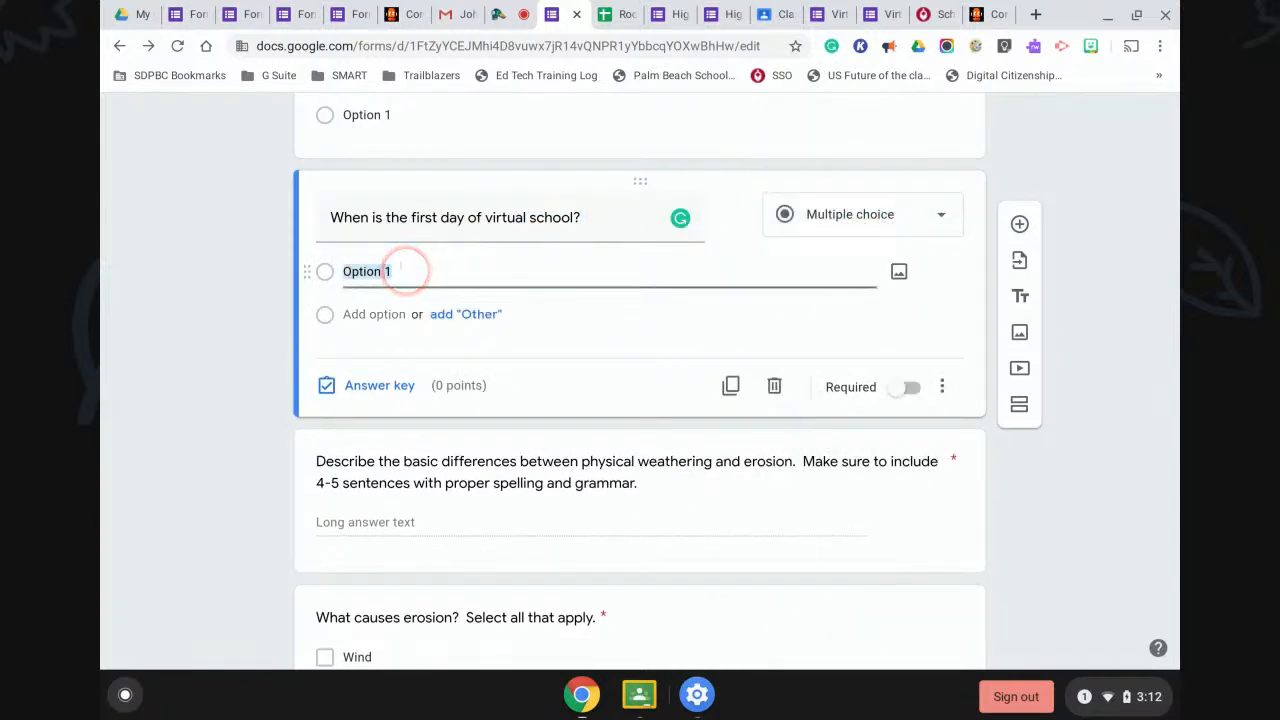
type("March 31")
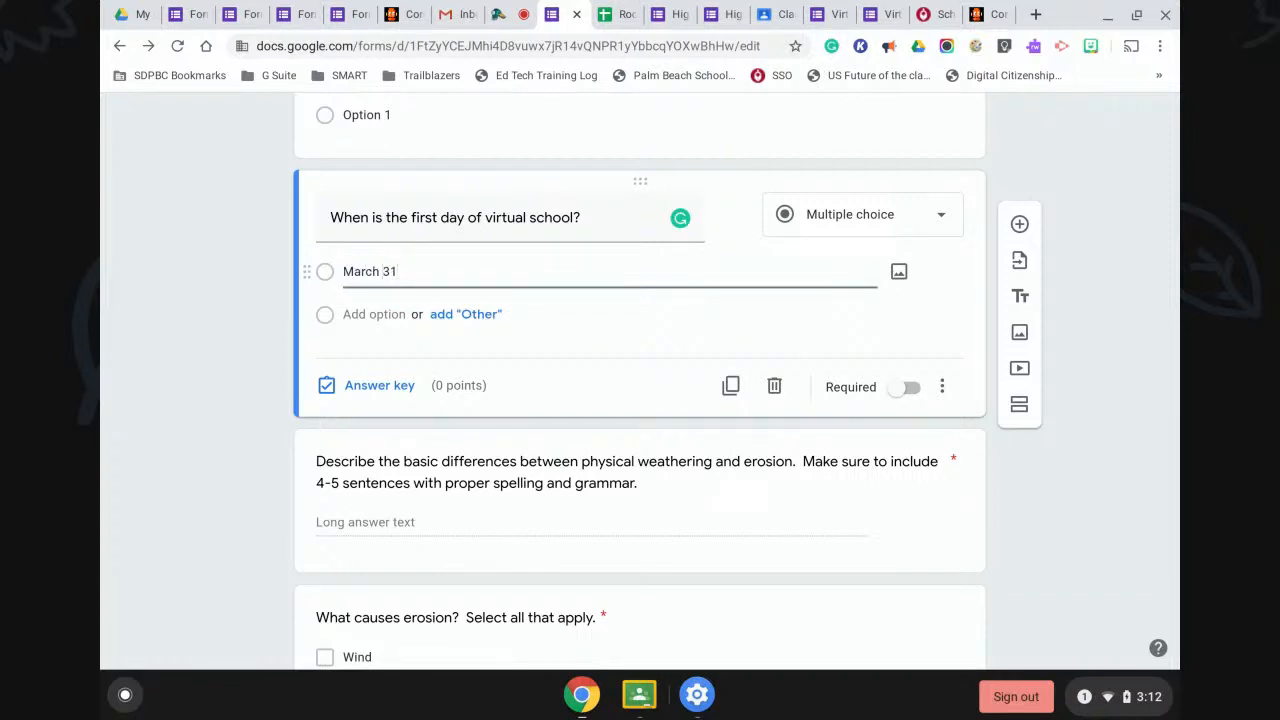
left_click(362, 315)
type("April 2")
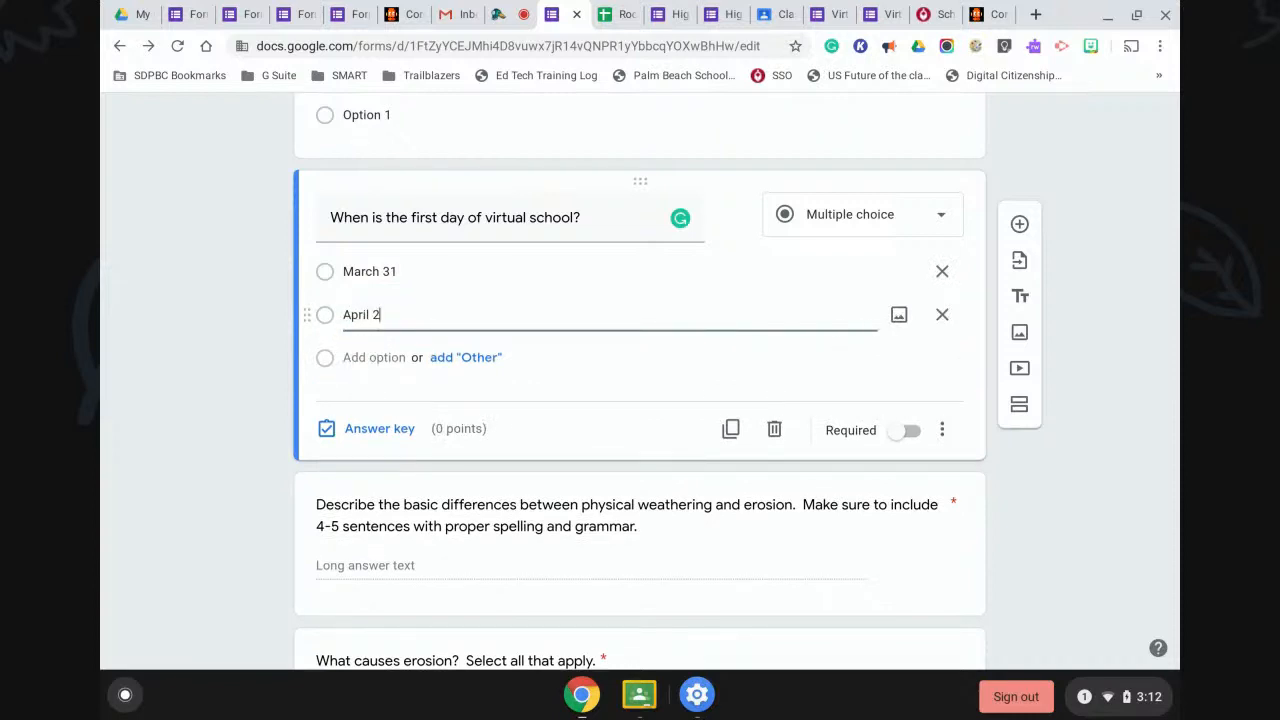
left_click(362, 357)
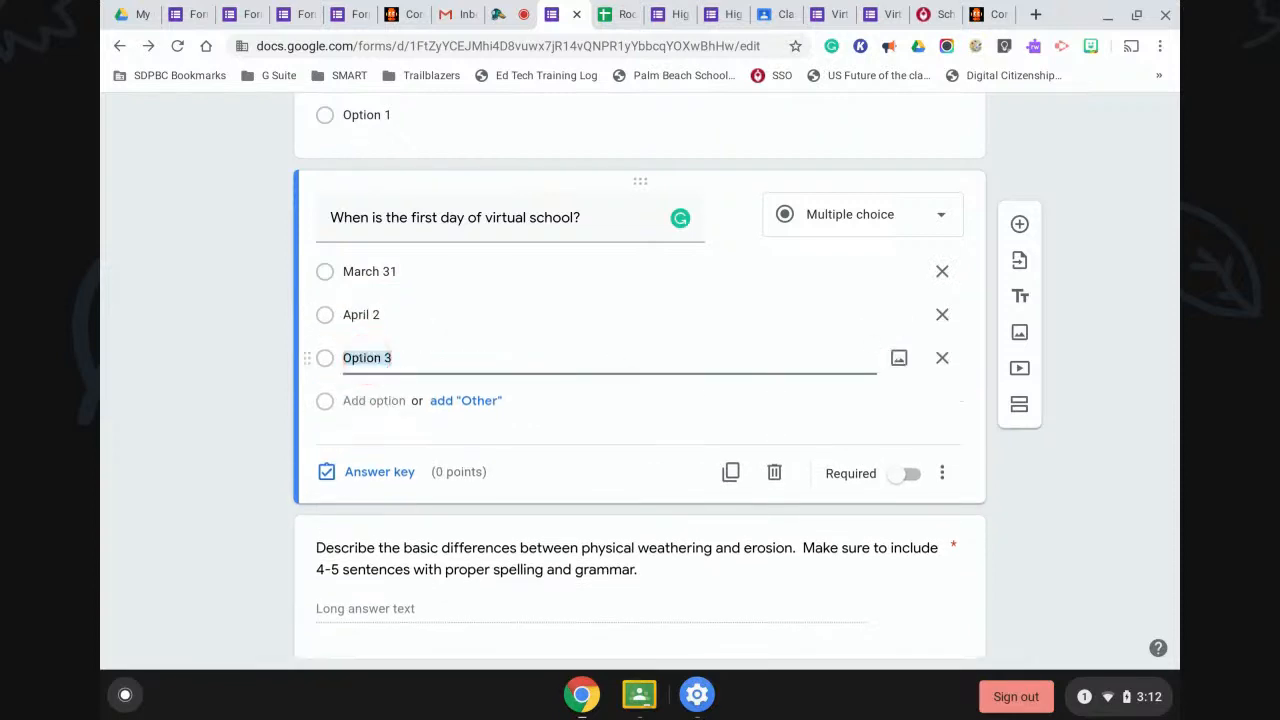
type("April 17")
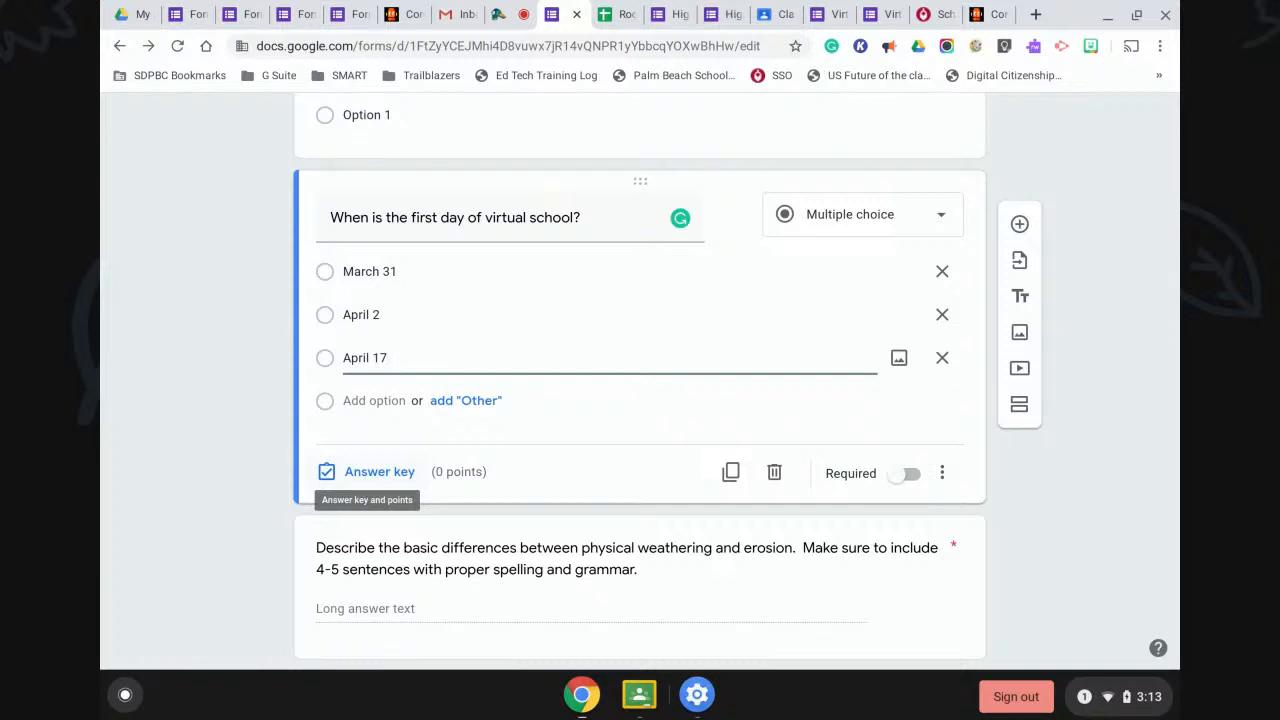
In the answer key, give the question 1 point with only March 31 marked correct.
left_click(337, 472)
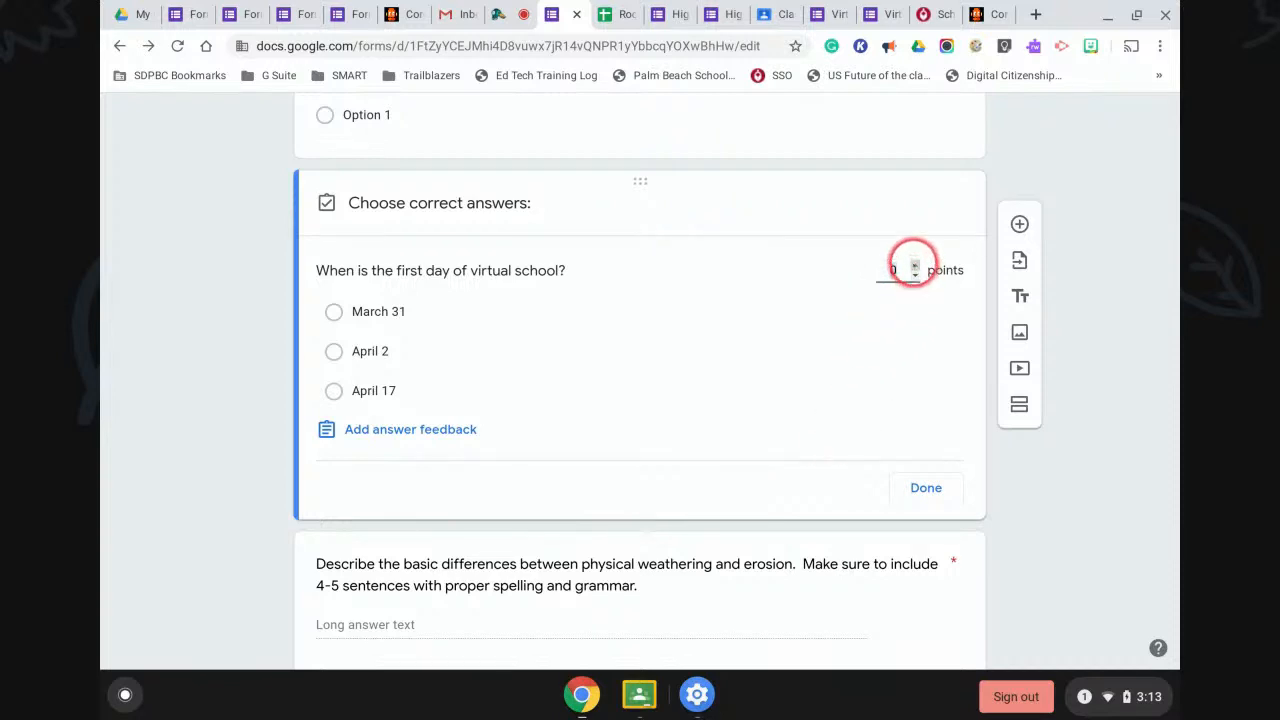
left_click(914, 265)
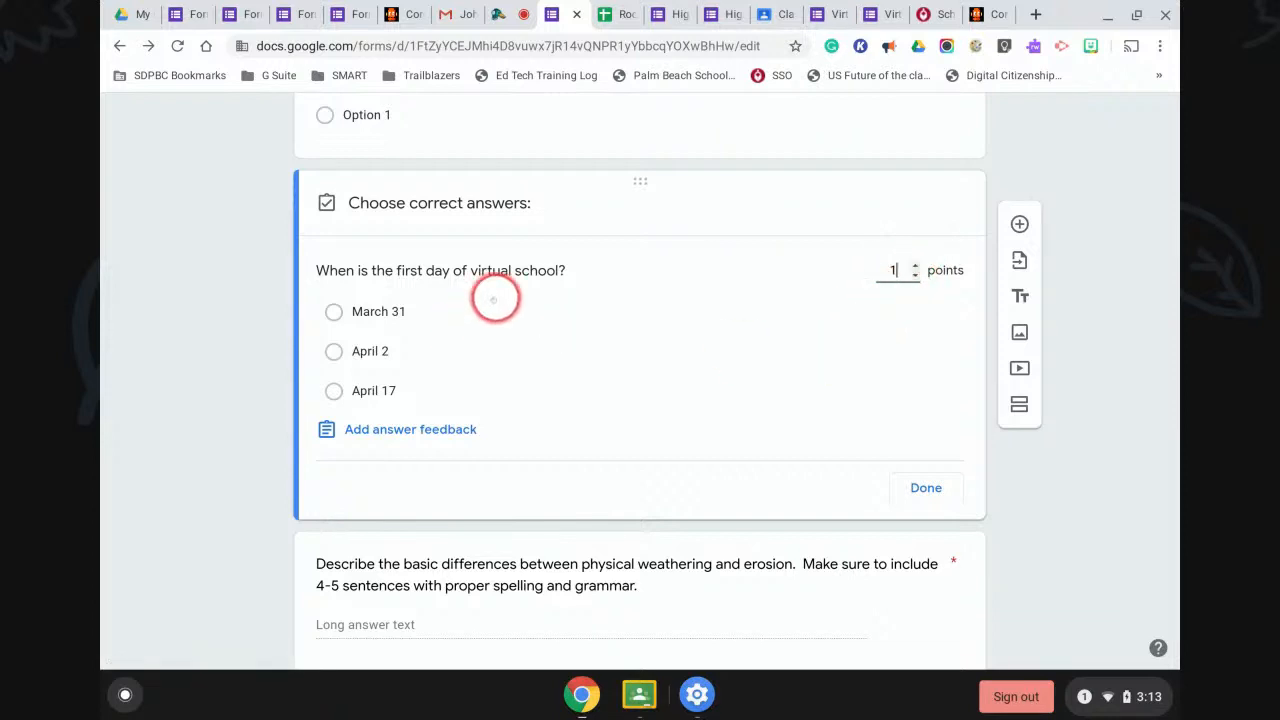
left_click(532, 308)
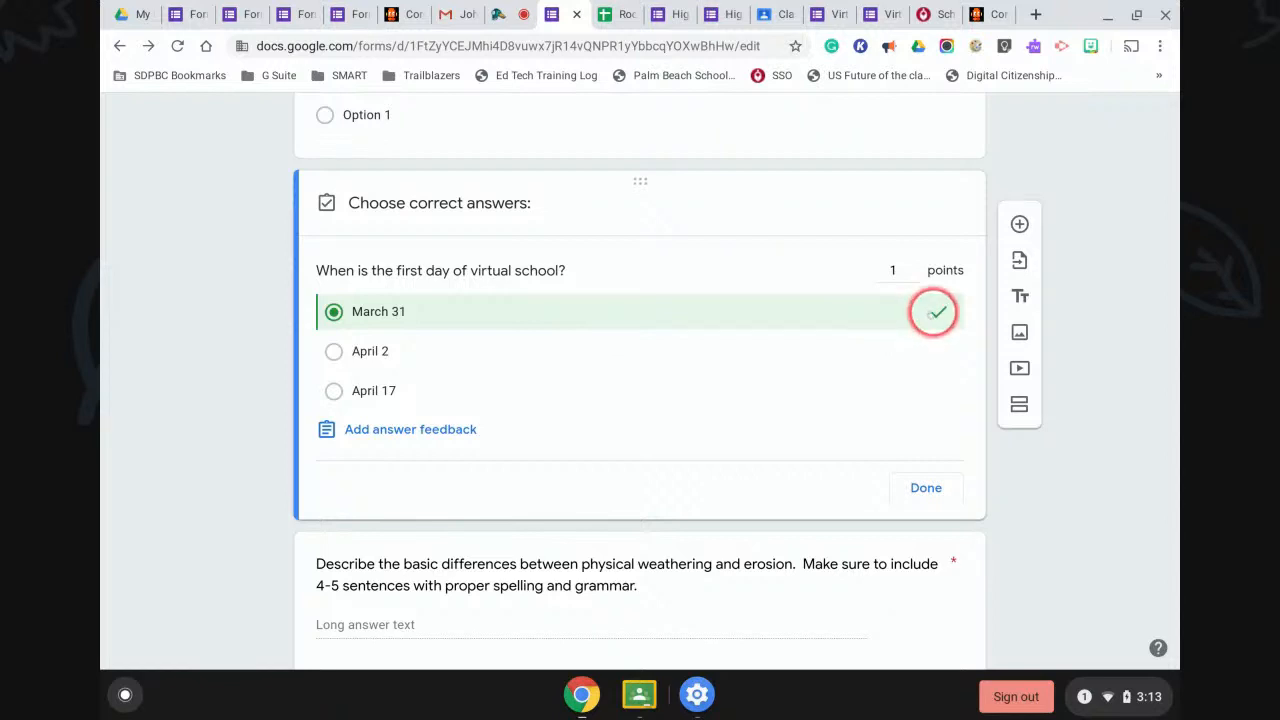
left_click(713, 363)
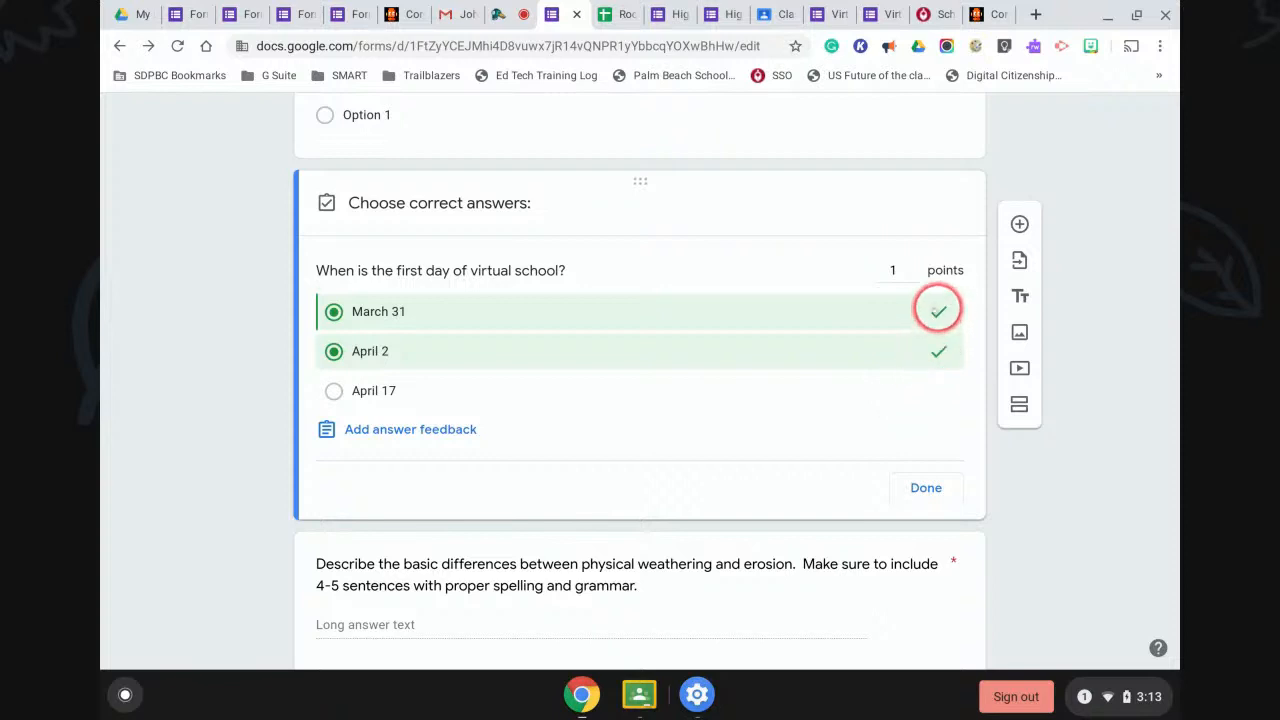
left_click(938, 310)
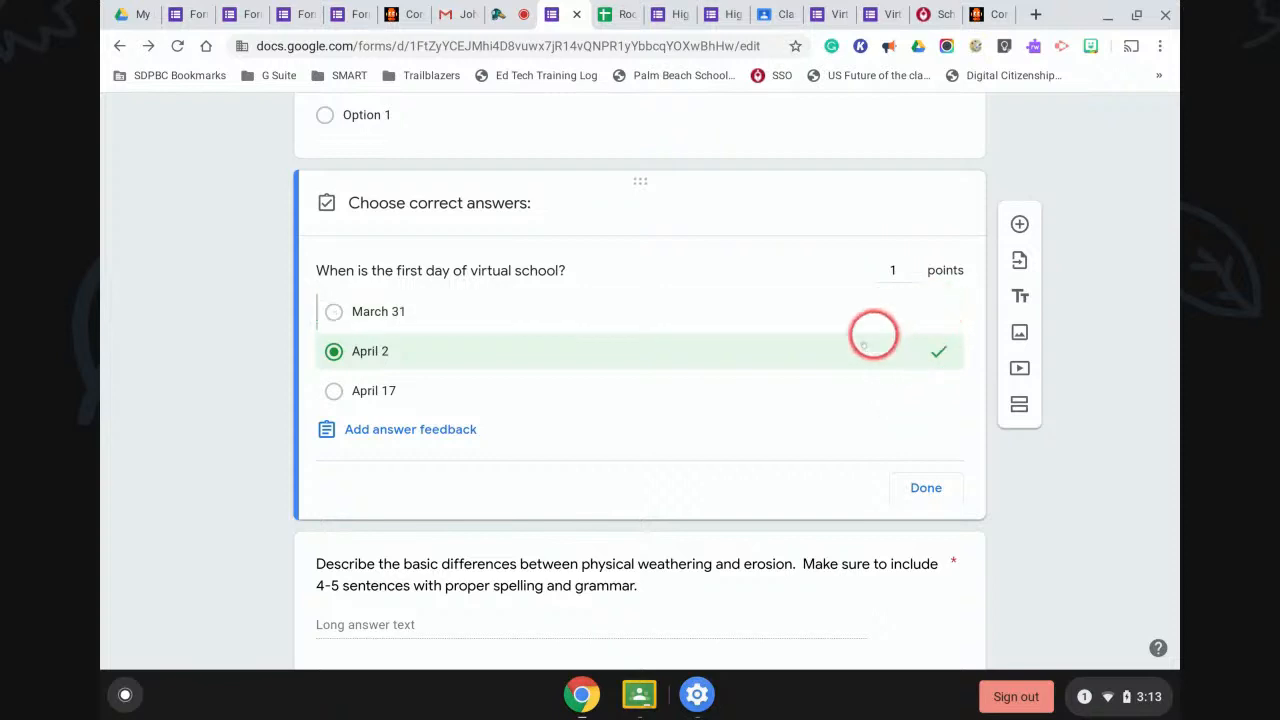
left_click(559, 311)
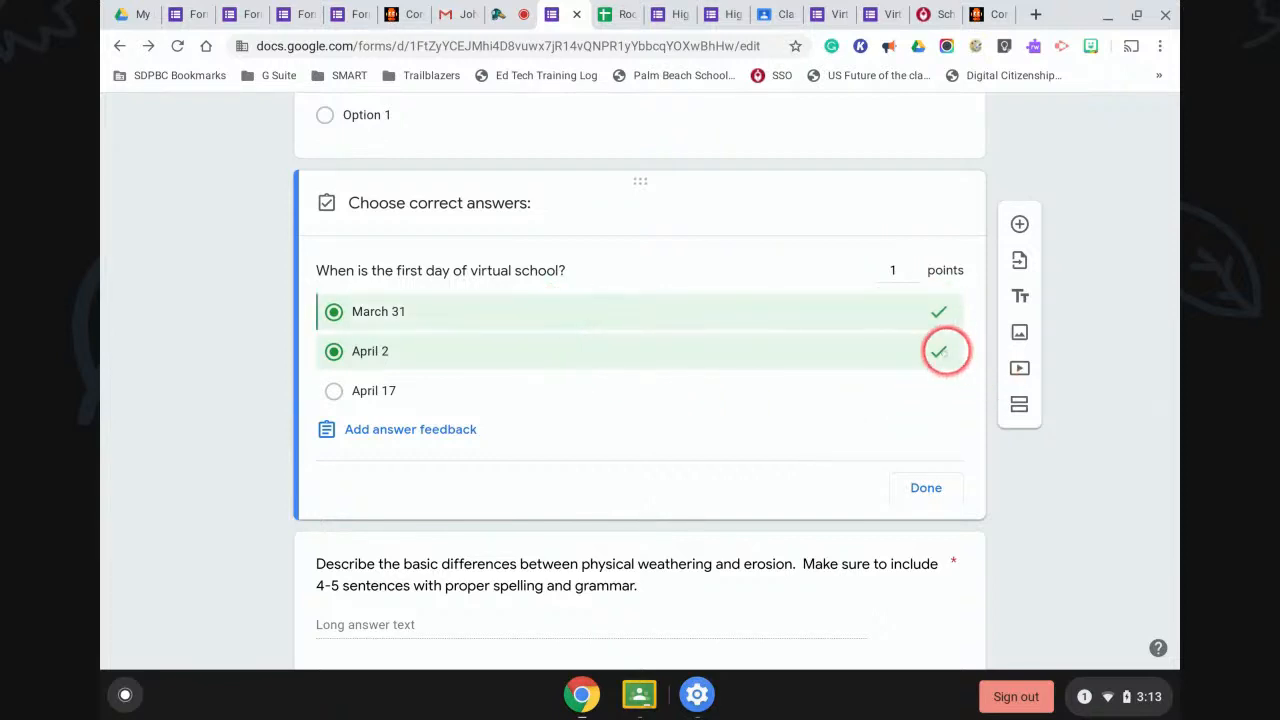
left_click(940, 351)
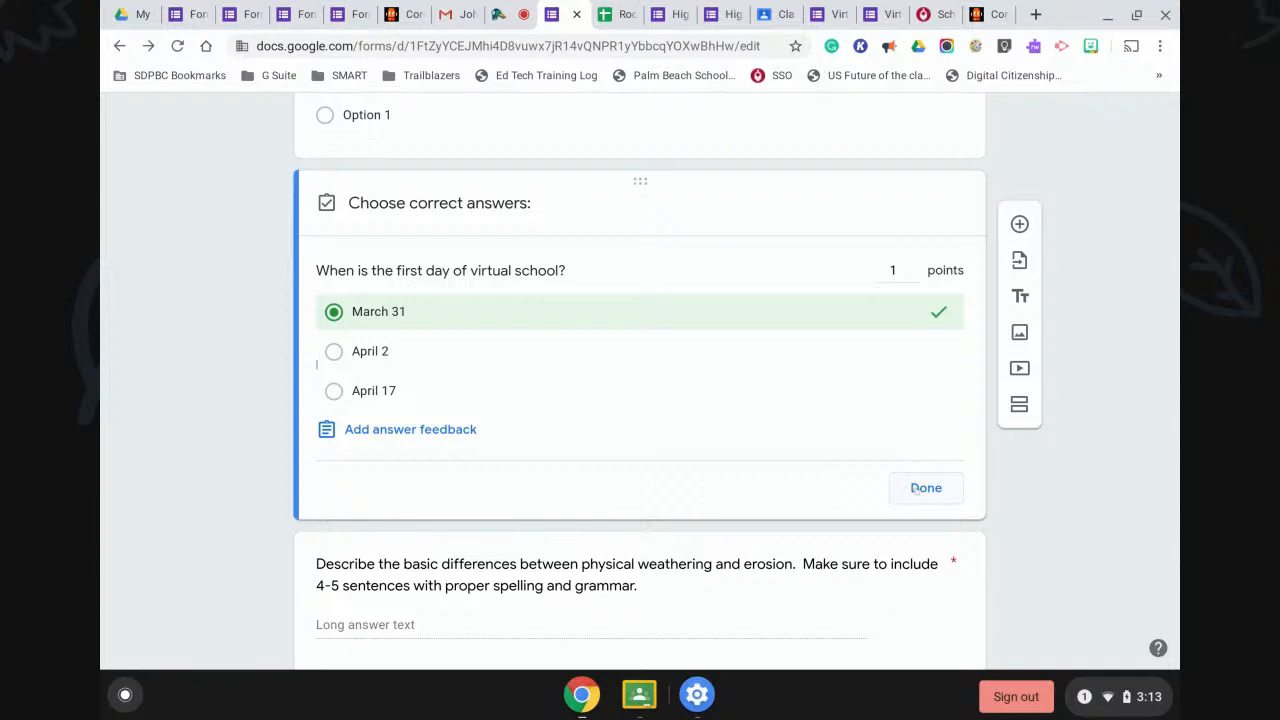
left_click(925, 488)
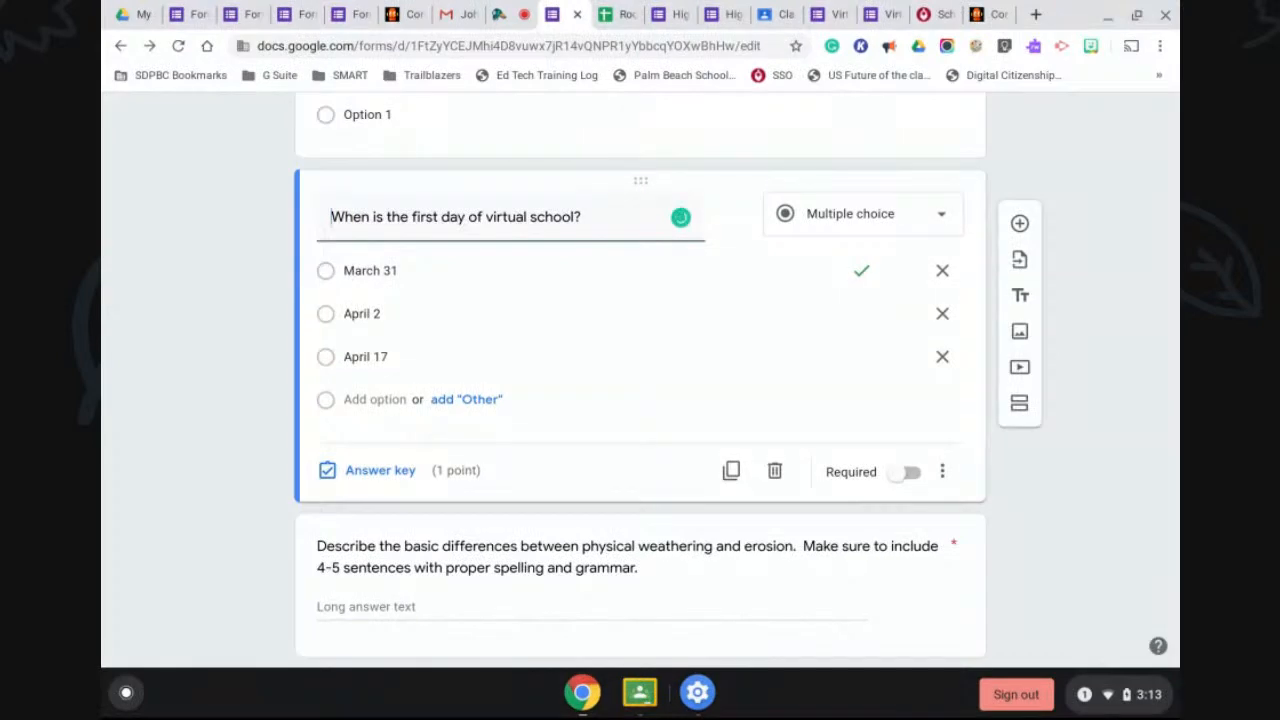
left_click(1052, 492)
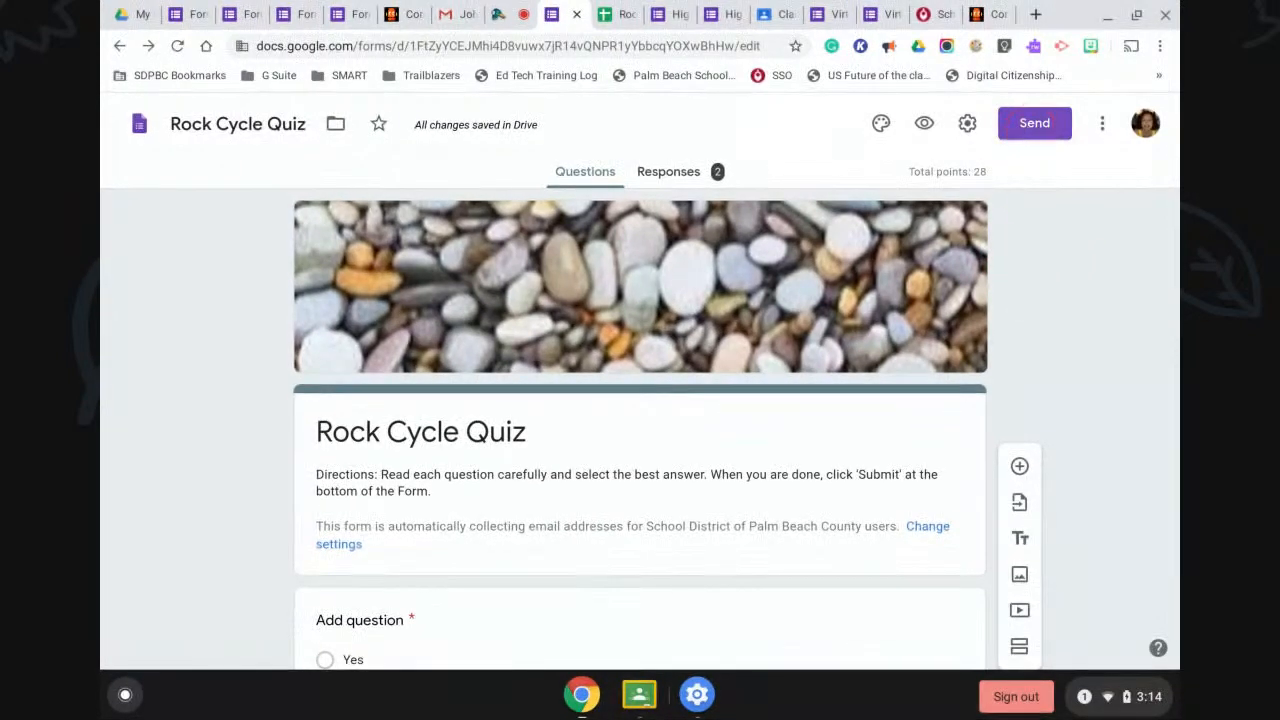
Open the Send form dialog for the Rock Cycle Quiz.
left_click(1034, 123)
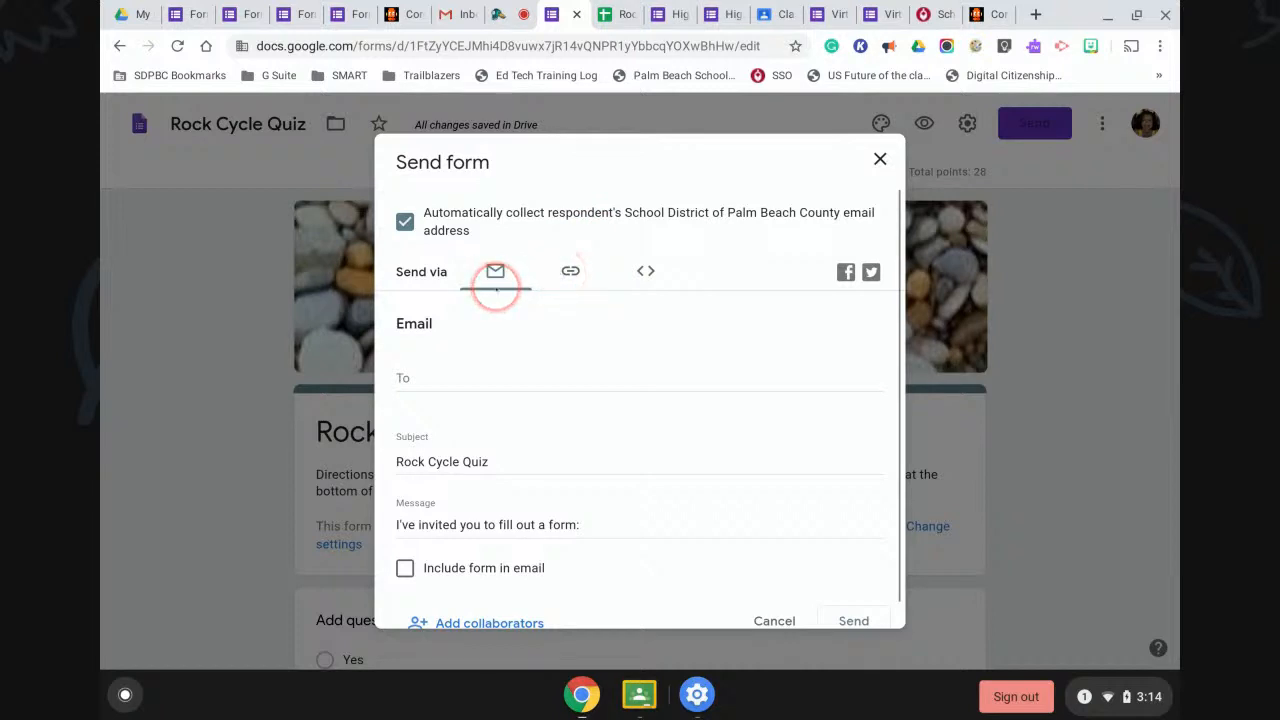
Try addressing the invitation to a suggested colleague with the form included in the email.
left_click(411, 376)
type("john")
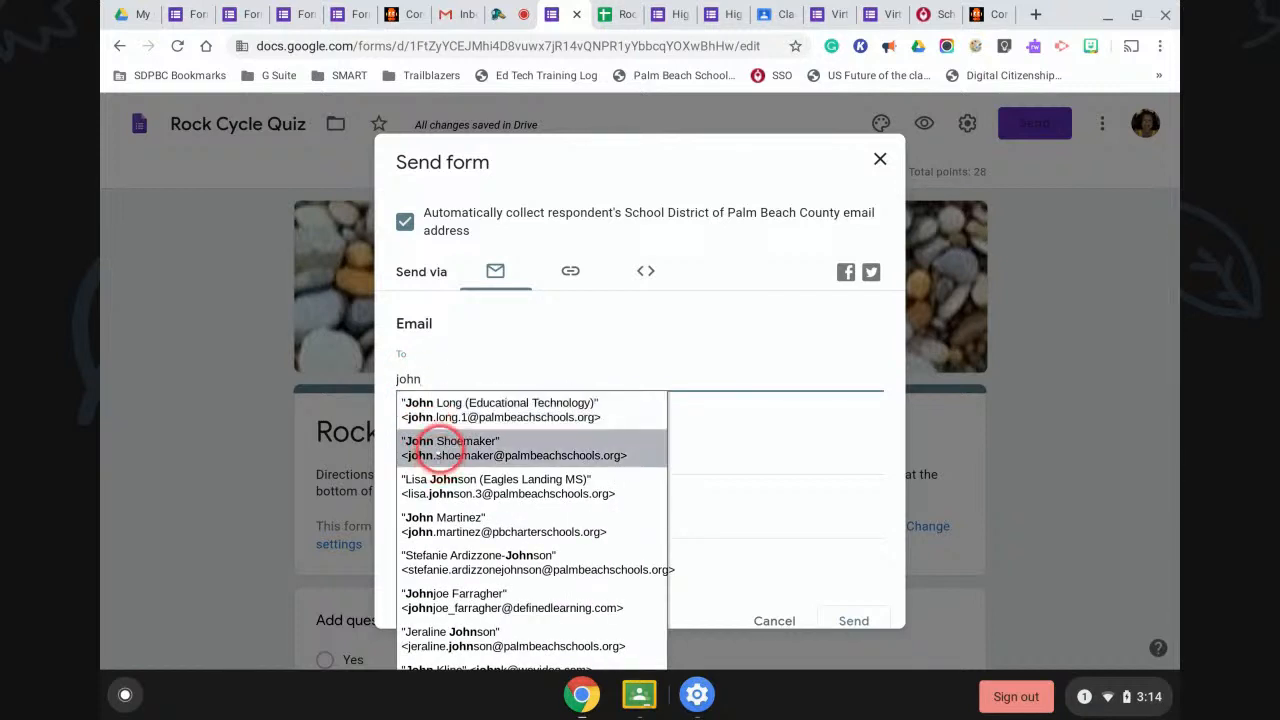
left_click(434, 448)
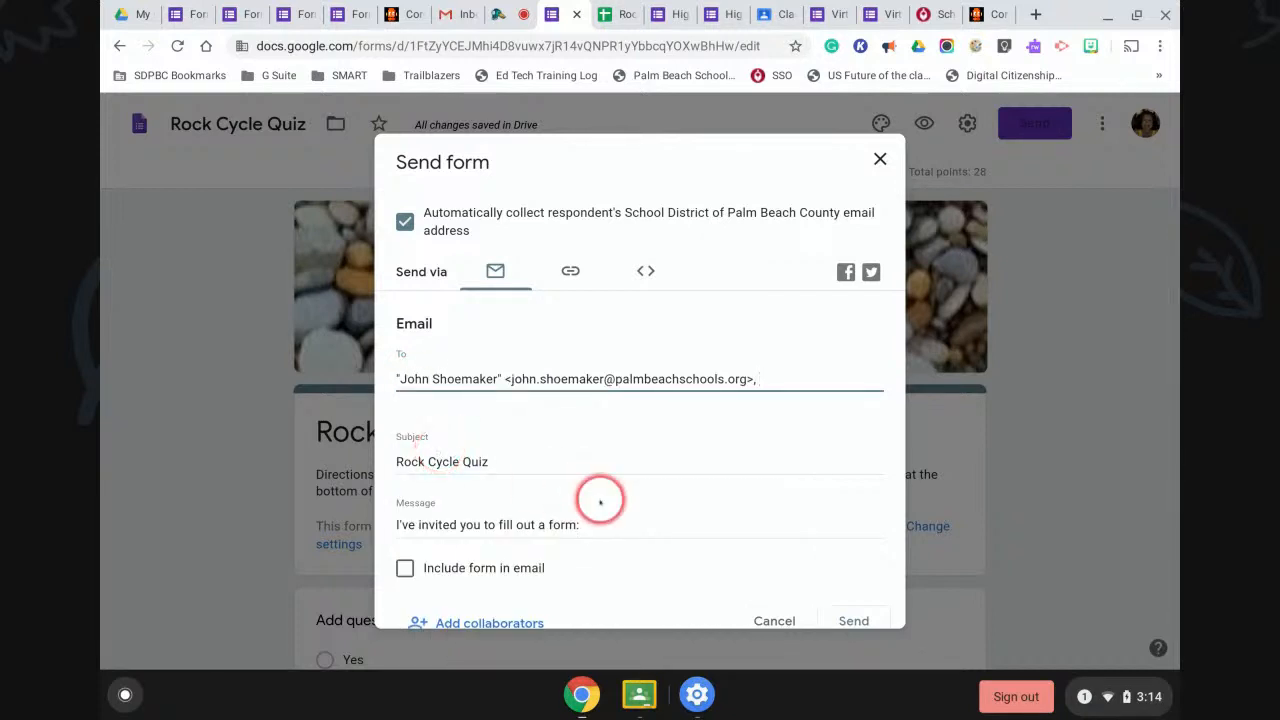
scroll(594, 495, "down", 1)
left_click(405, 540)
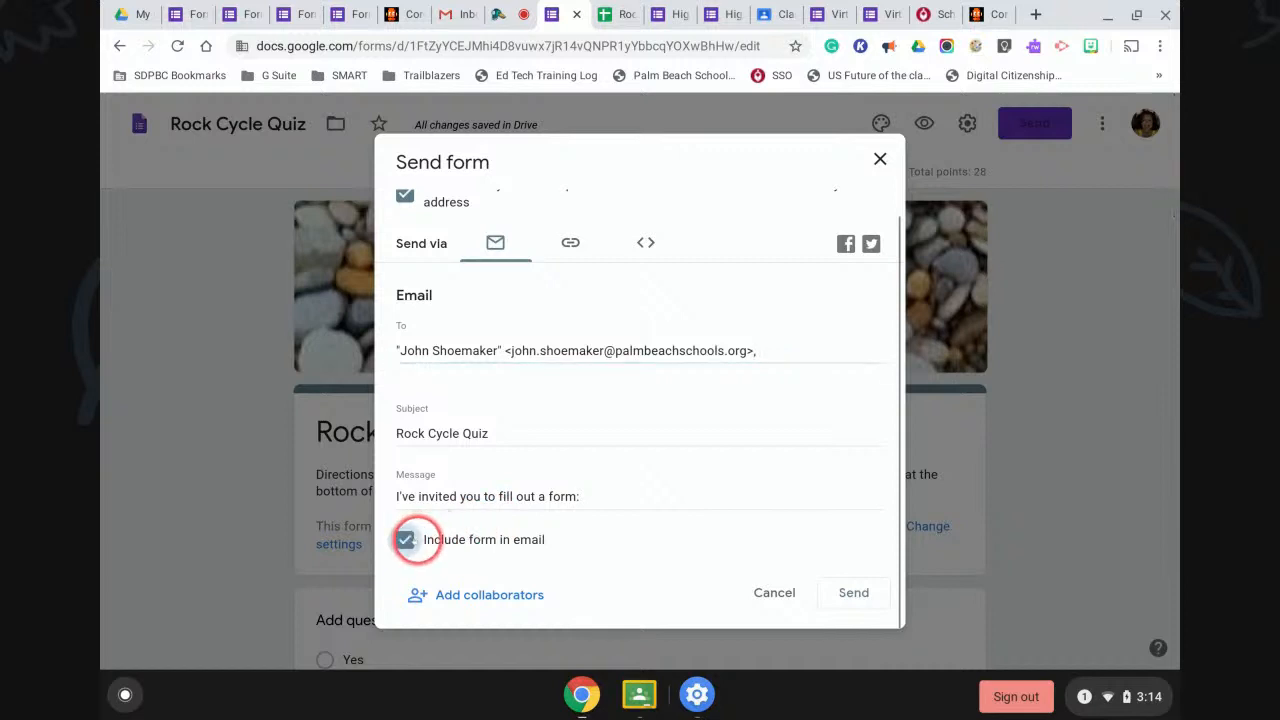
left_click(840, 592)
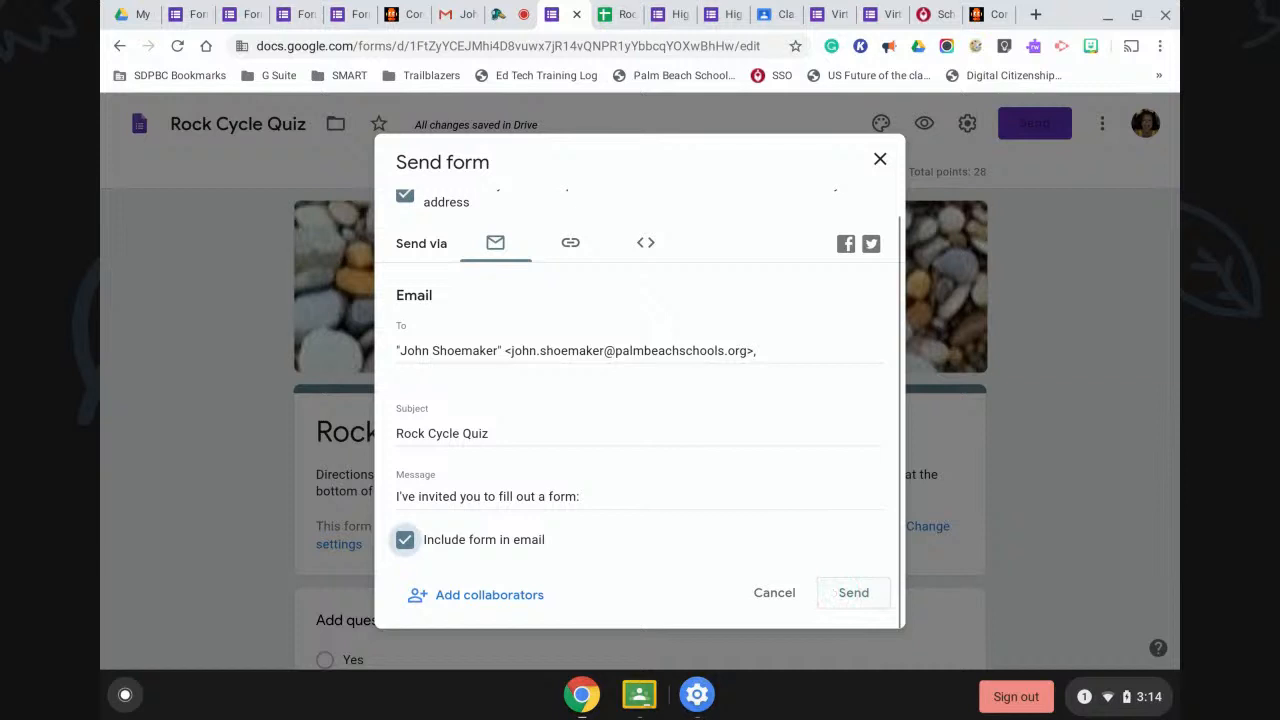
Untick 'Include form in email' and delete the recipient address.
left_click(405, 540)
left_click_drag(769, 350, 388, 351)
key("BackSpace")
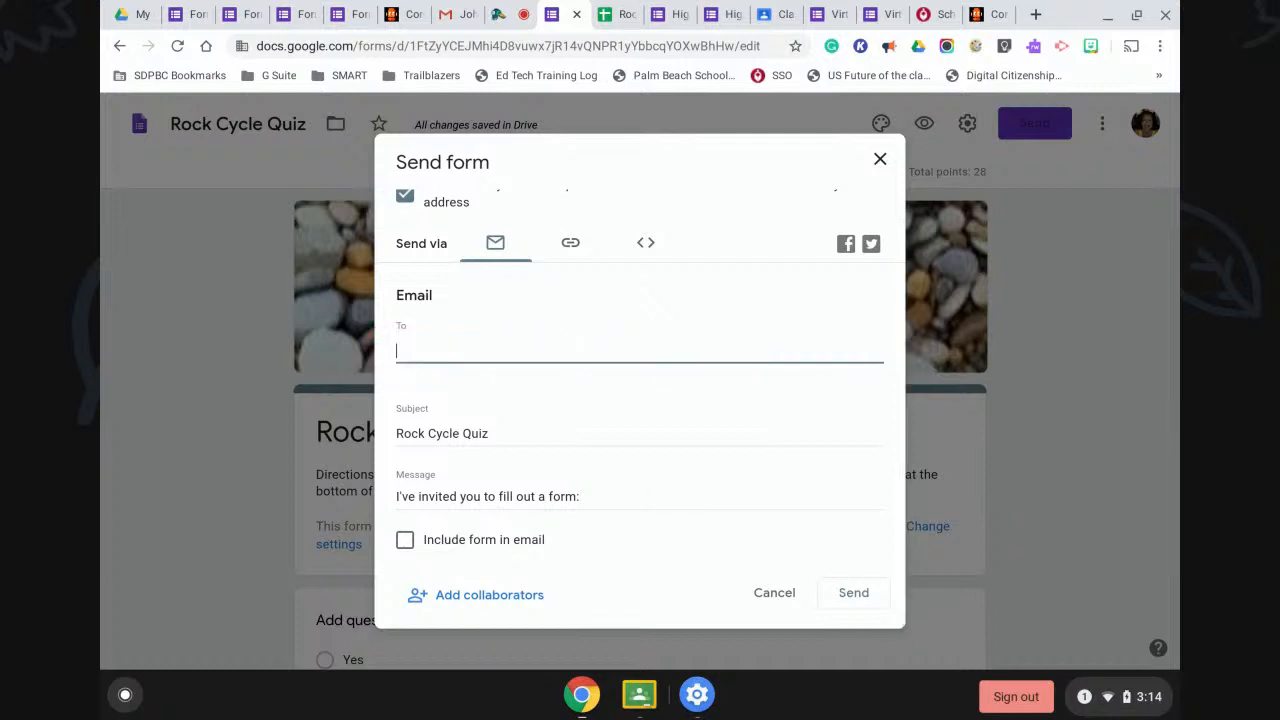
Copy the quiz's shortened forms.gle link and close the Send form window.
left_click(568, 245)
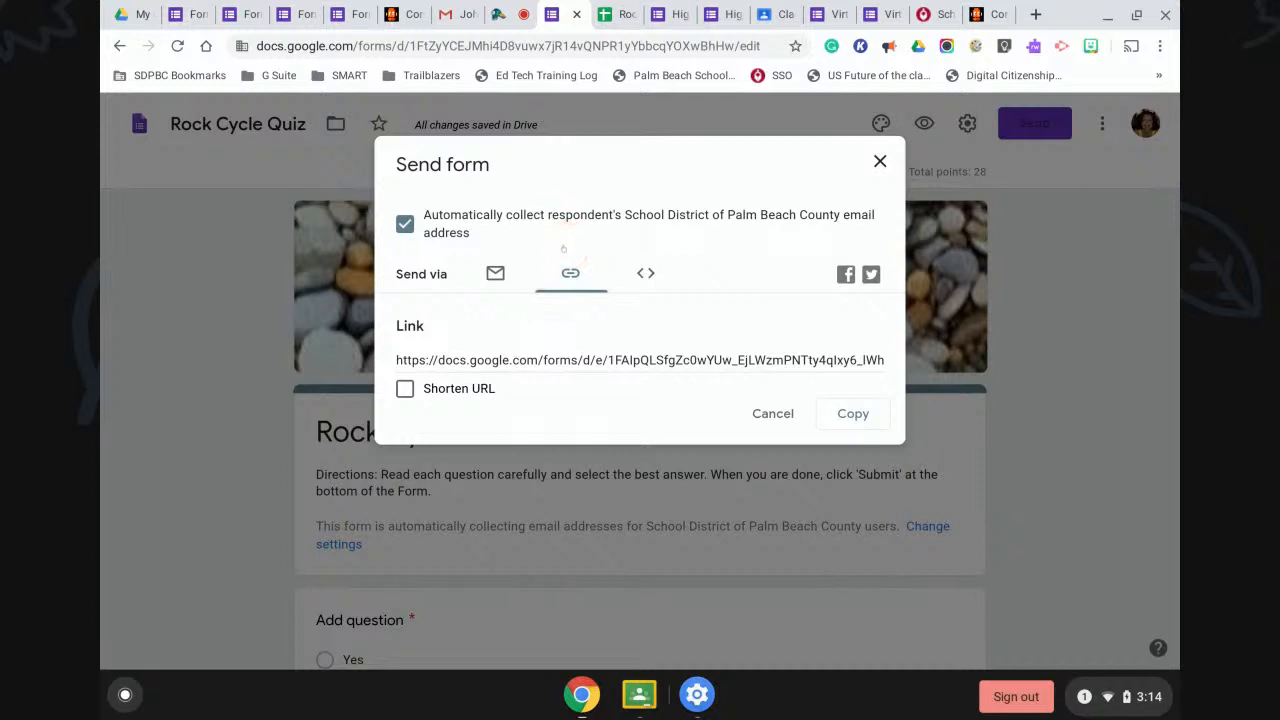
left_click(405, 389)
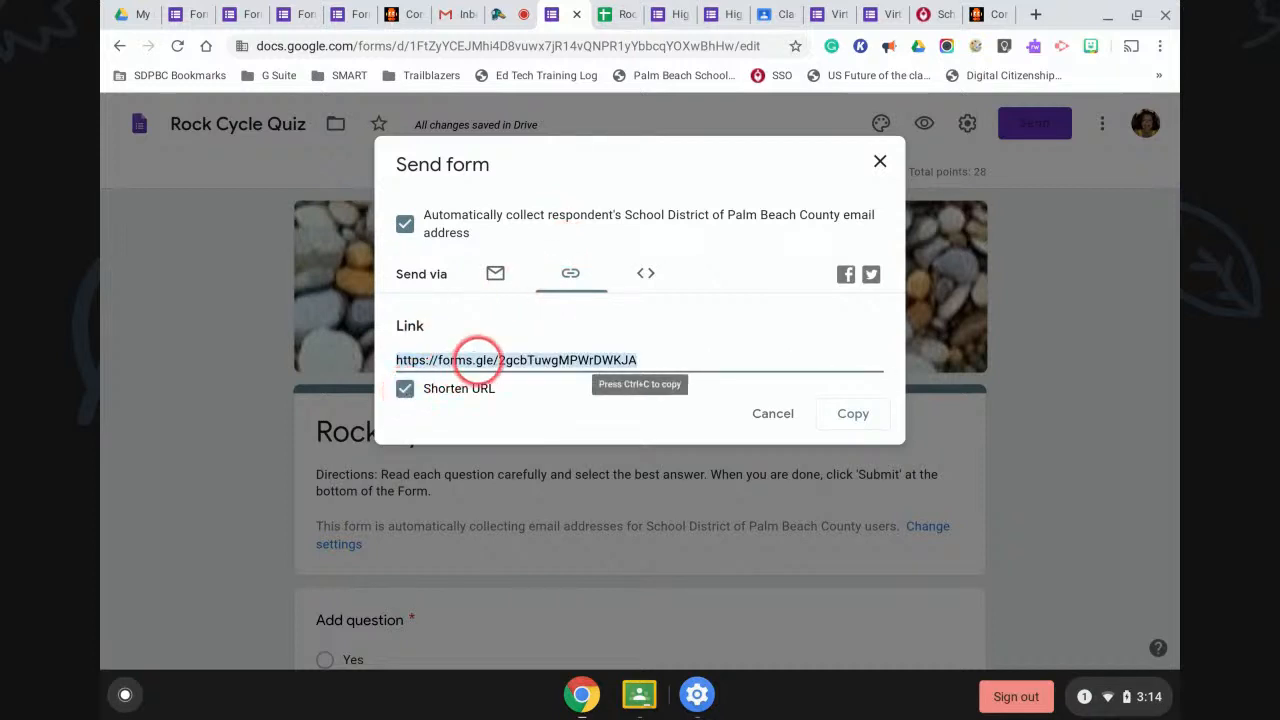
left_click(852, 413)
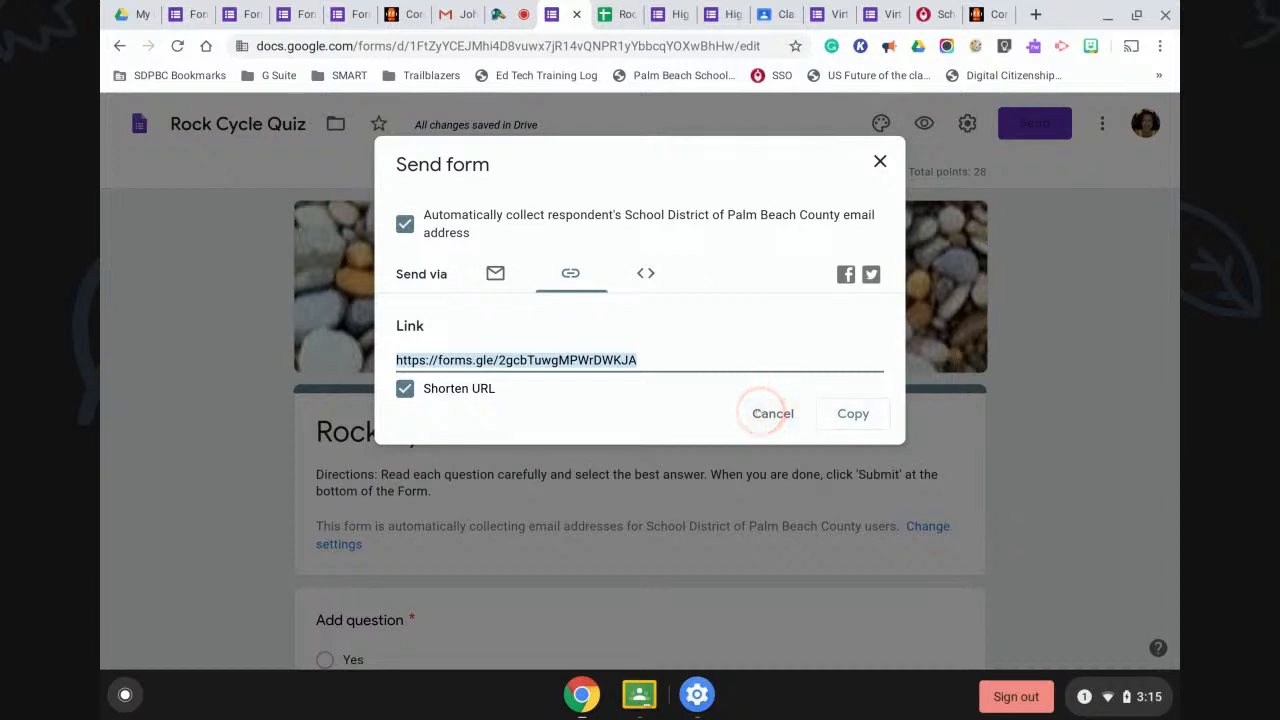
left_click(773, 414)
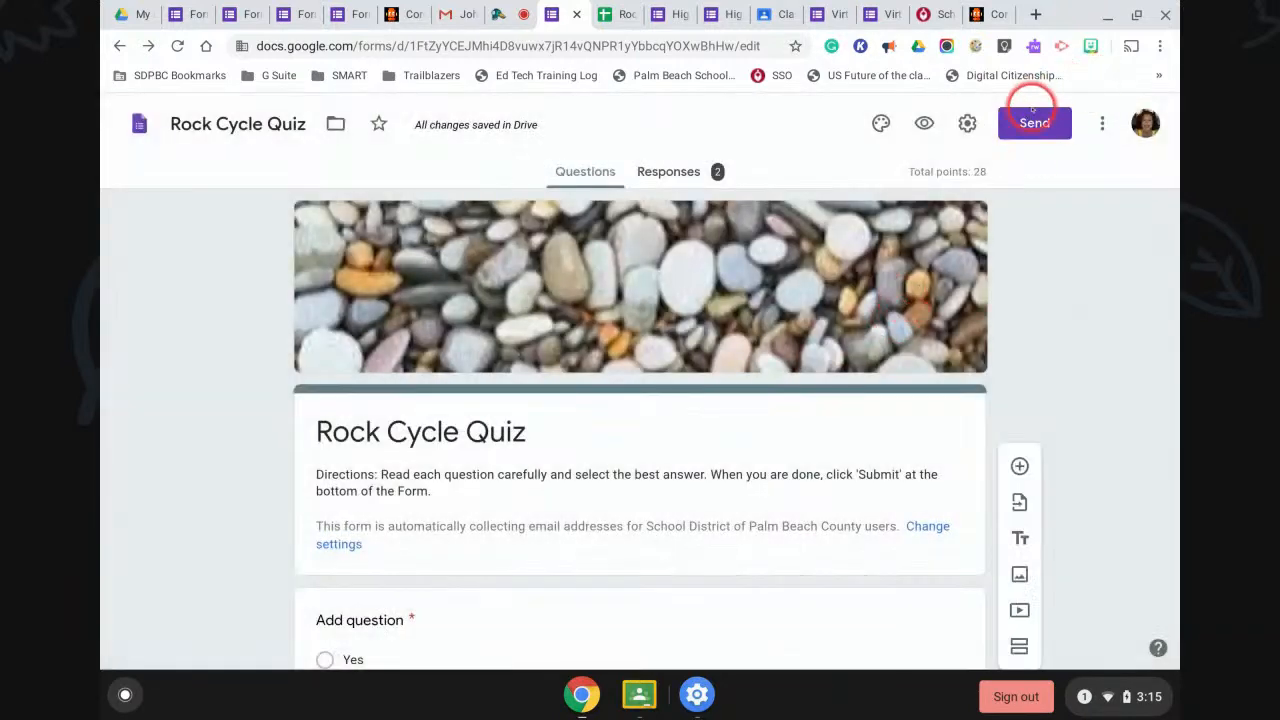
Reopen the Send form window on its email option.
left_click(1032, 115)
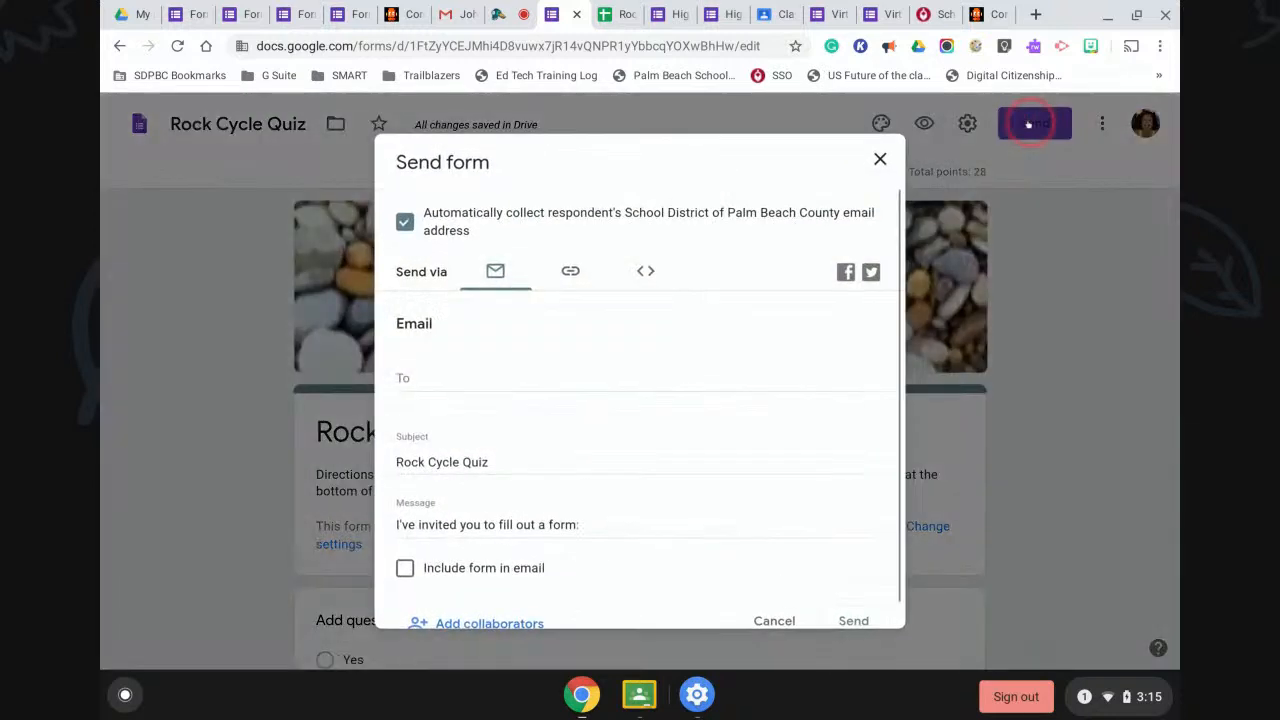
left_click(495, 271)
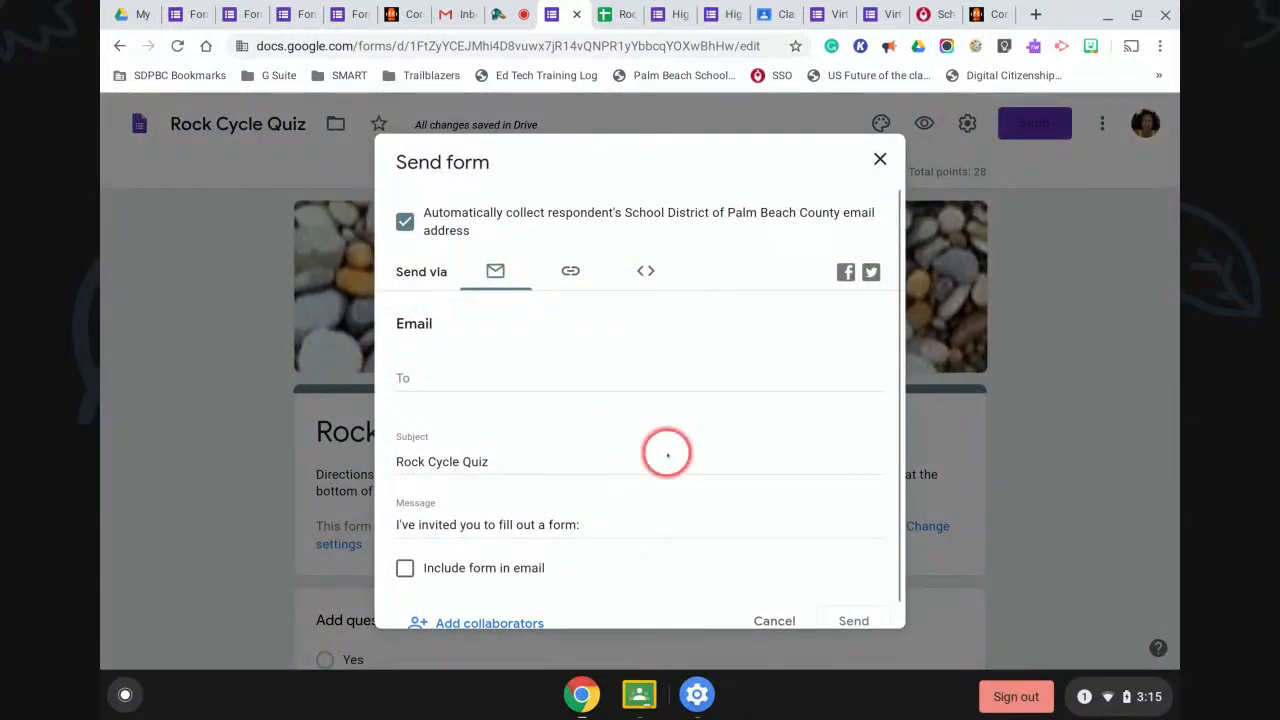
scroll(666, 452, "down", 1)
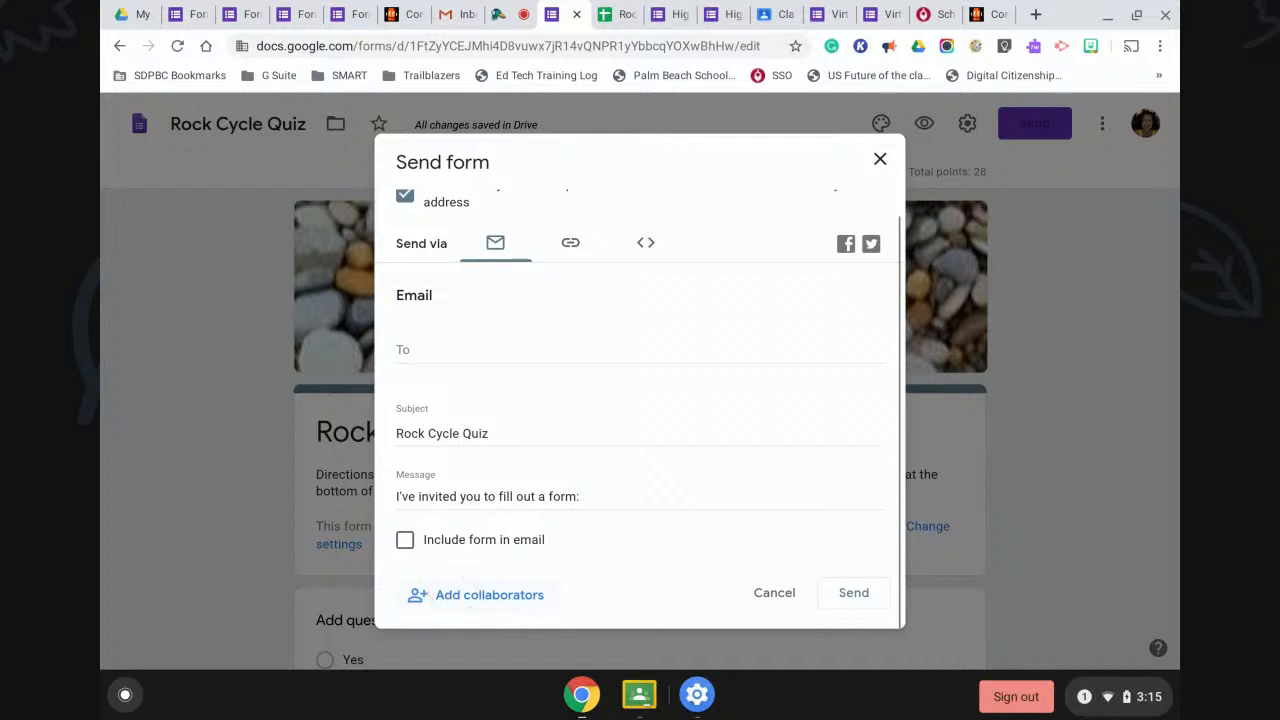
Open the Add collaborators settings and close them with Done, inviting no one.
left_click(460, 594)
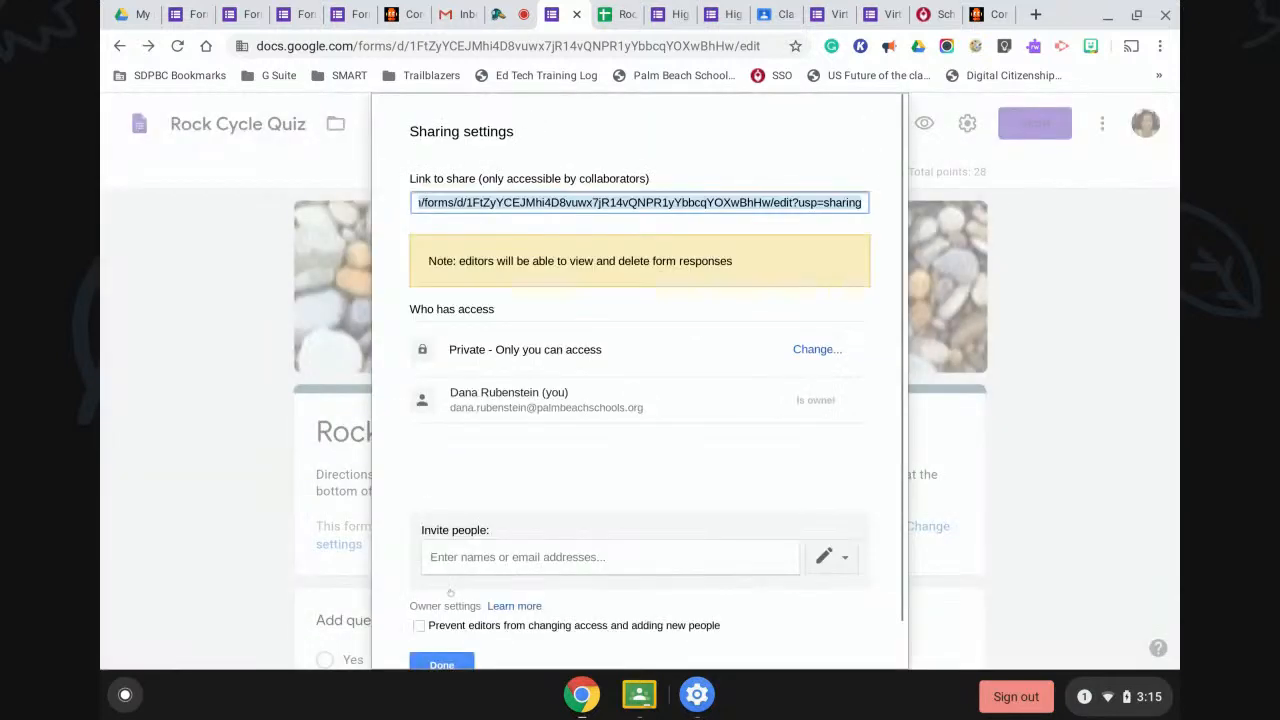
left_click(462, 558)
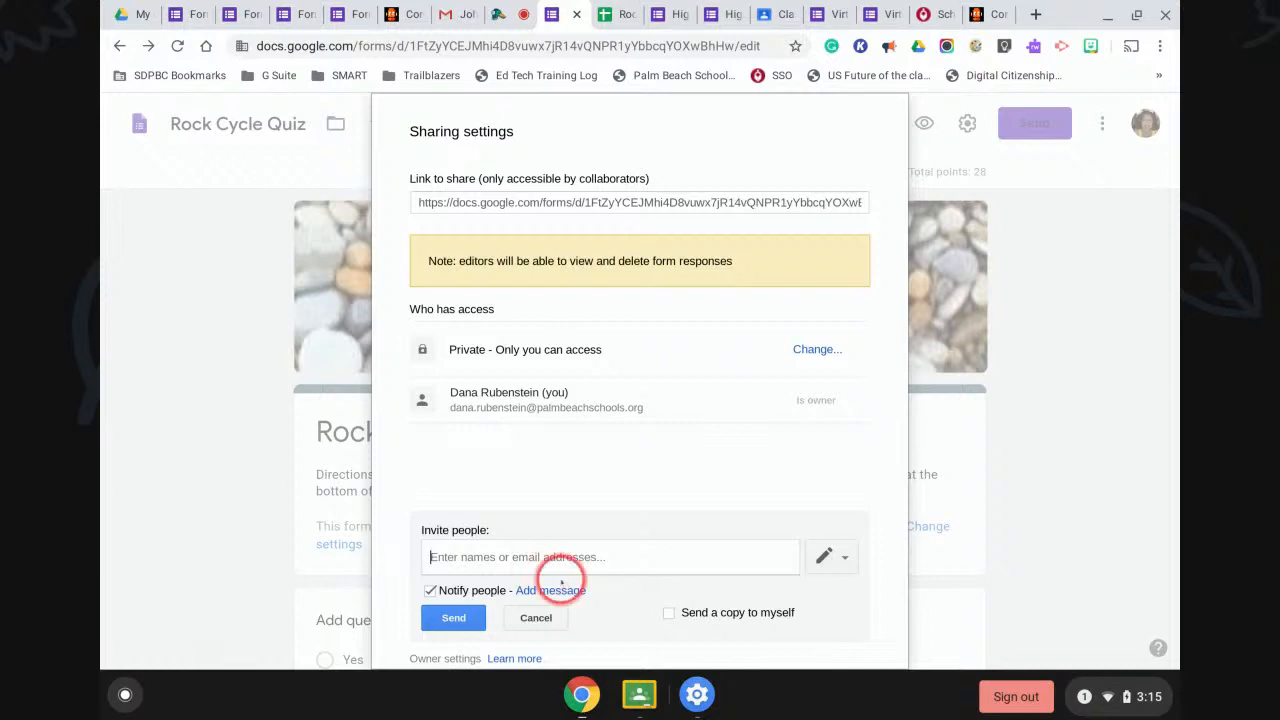
left_click(537, 617)
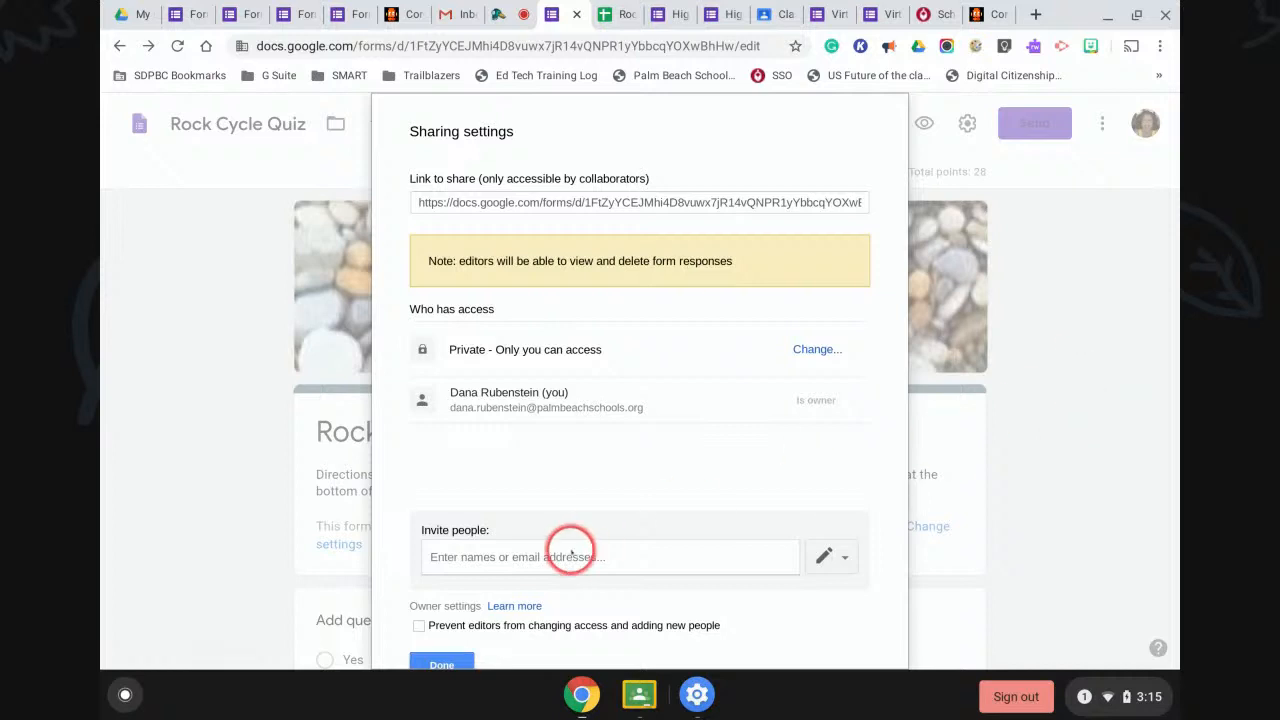
scroll(565, 550, "down", 2)
left_click(434, 611)
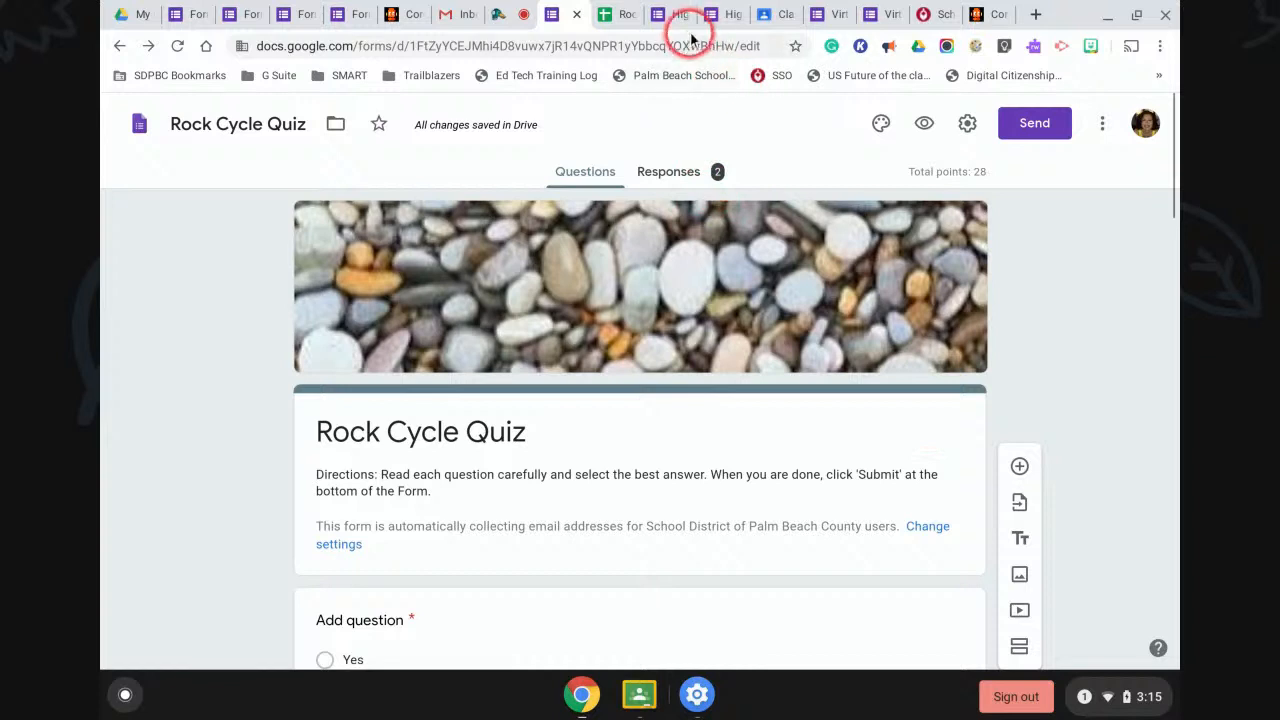
In the survey preview, answer Senior to the classification question and continue.
left_click(730, 14)
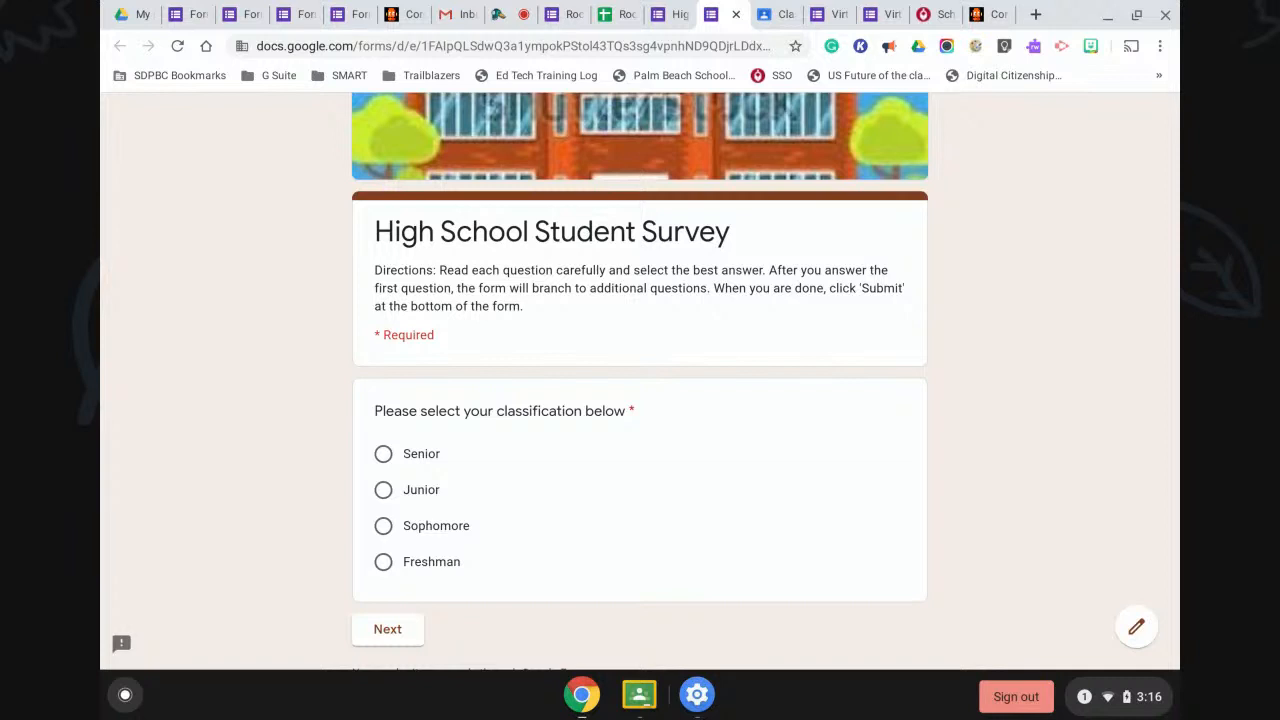
left_click(383, 453)
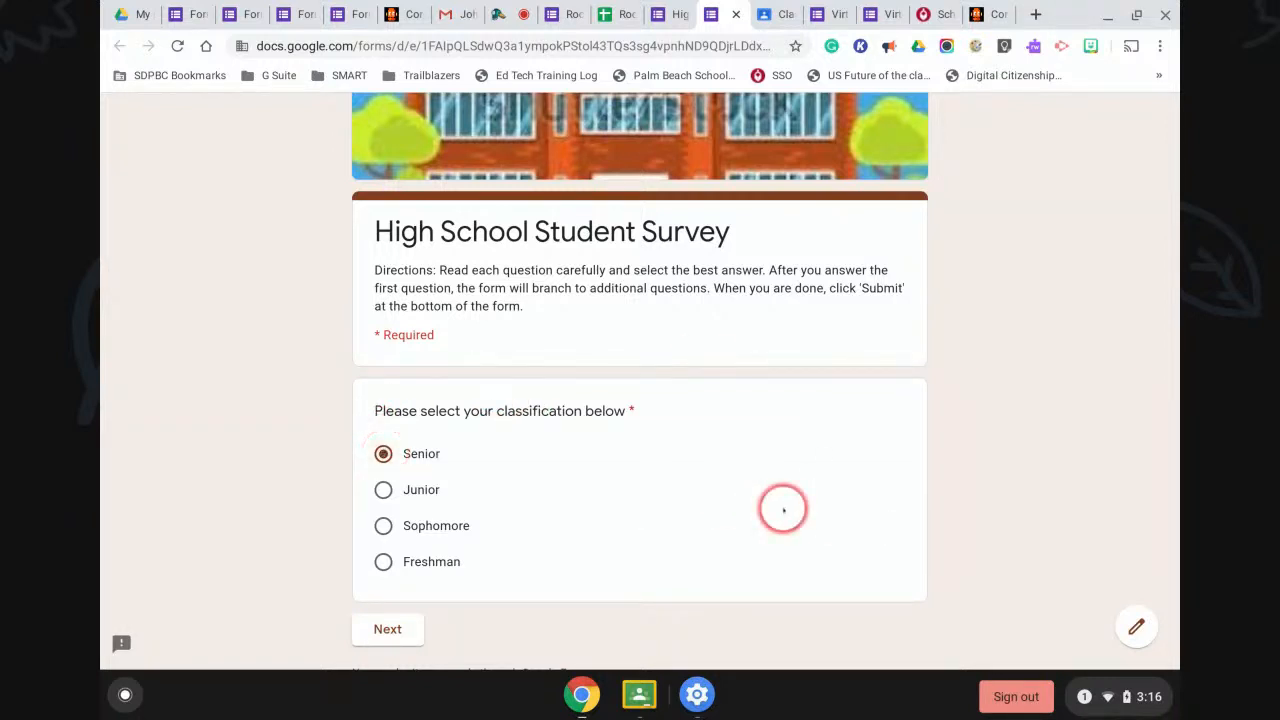
scroll(783, 509, "down", 2)
left_click(422, 367)
left_click(387, 544)
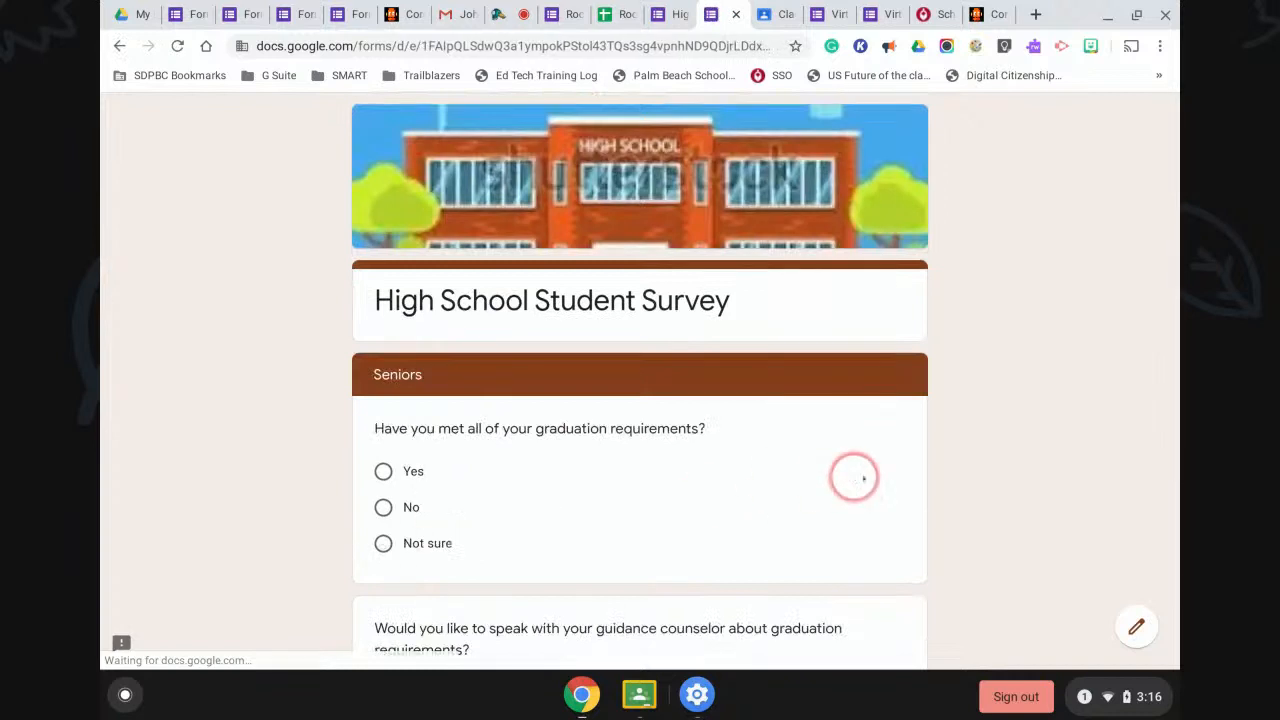
Answer Yes to both Seniors questions, test Next/Back navigation, then open the survey editor.
scroll(1031, 493, "down", 1)
scroll(1031, 493, "down", 1)
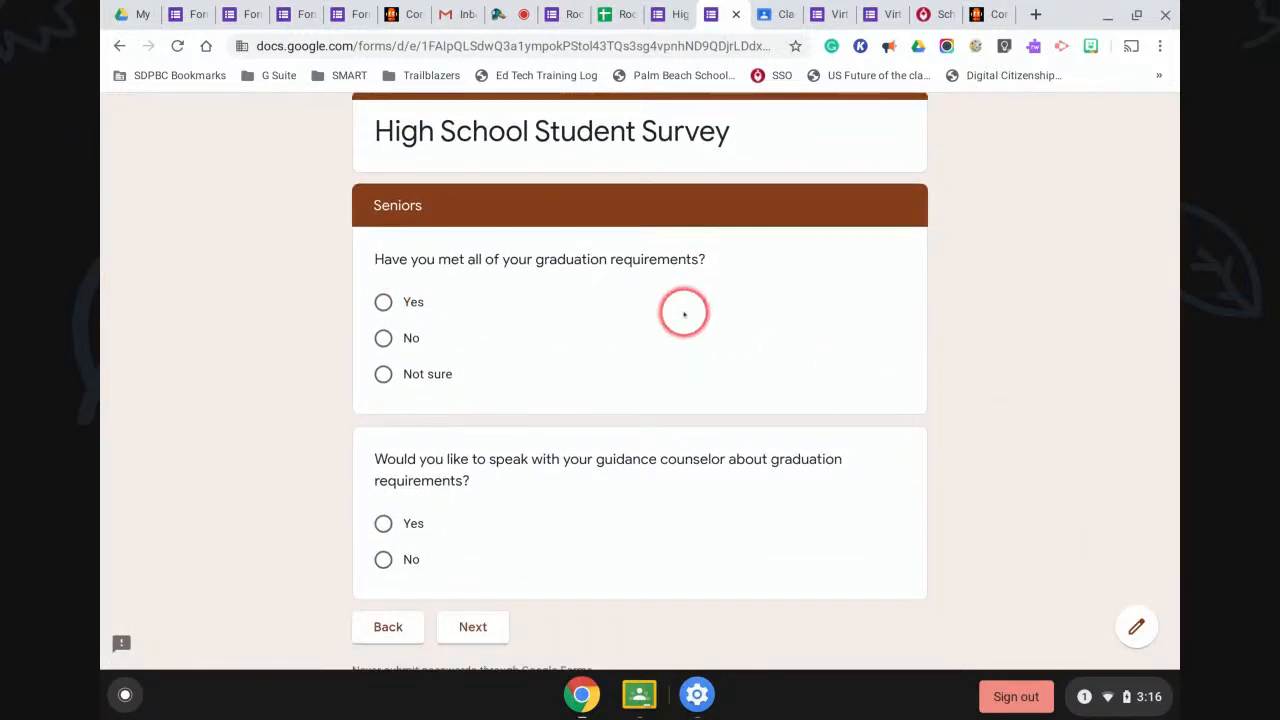
left_click(383, 302)
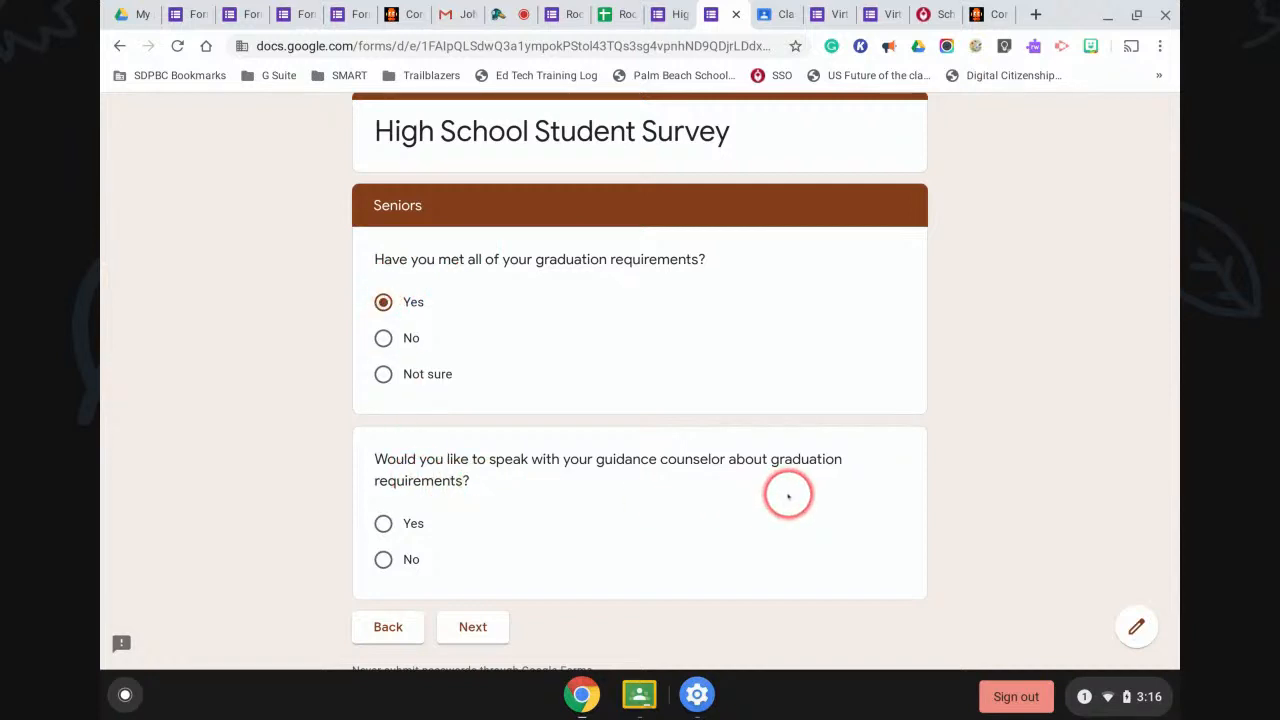
left_click(383, 559)
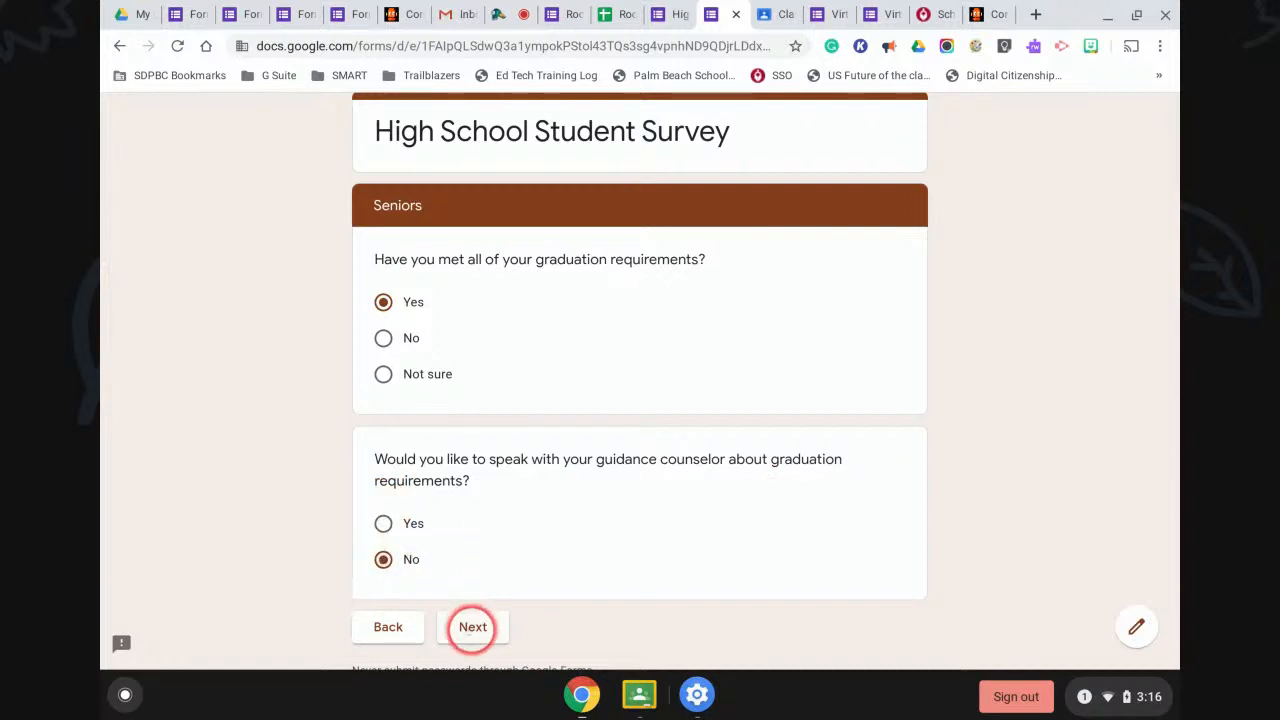
left_click(472, 627)
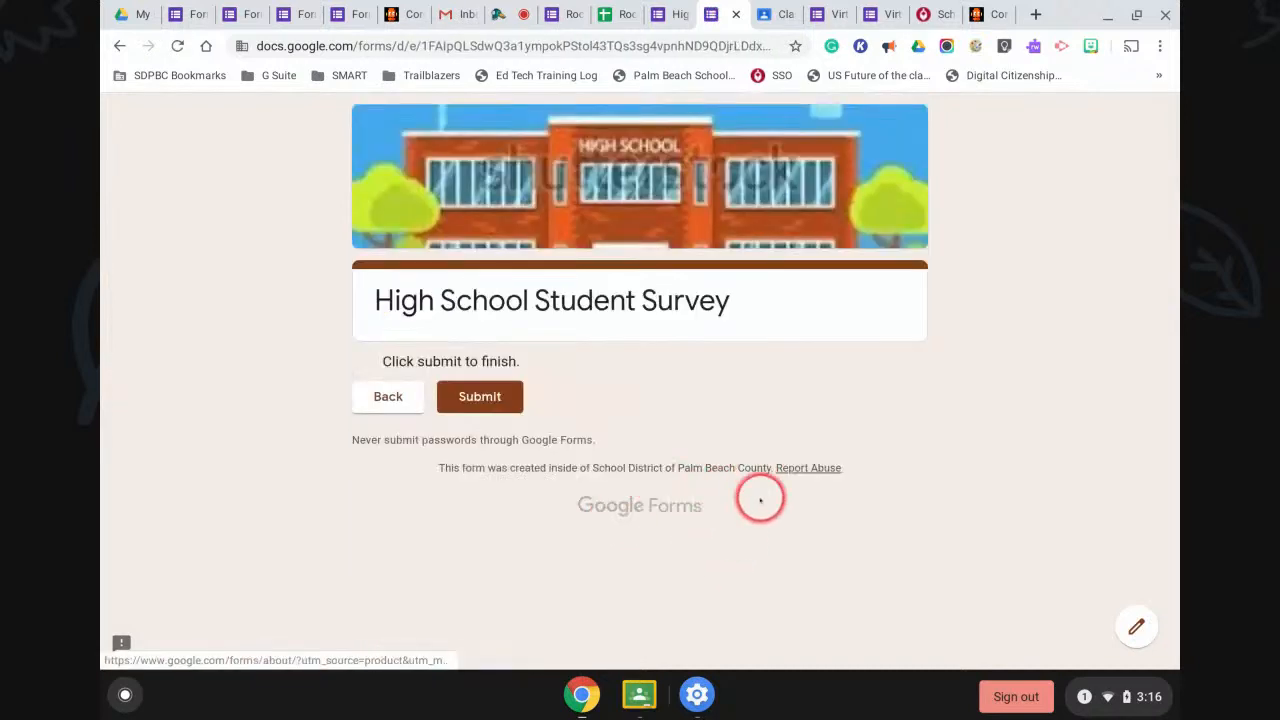
left_click(378, 397)
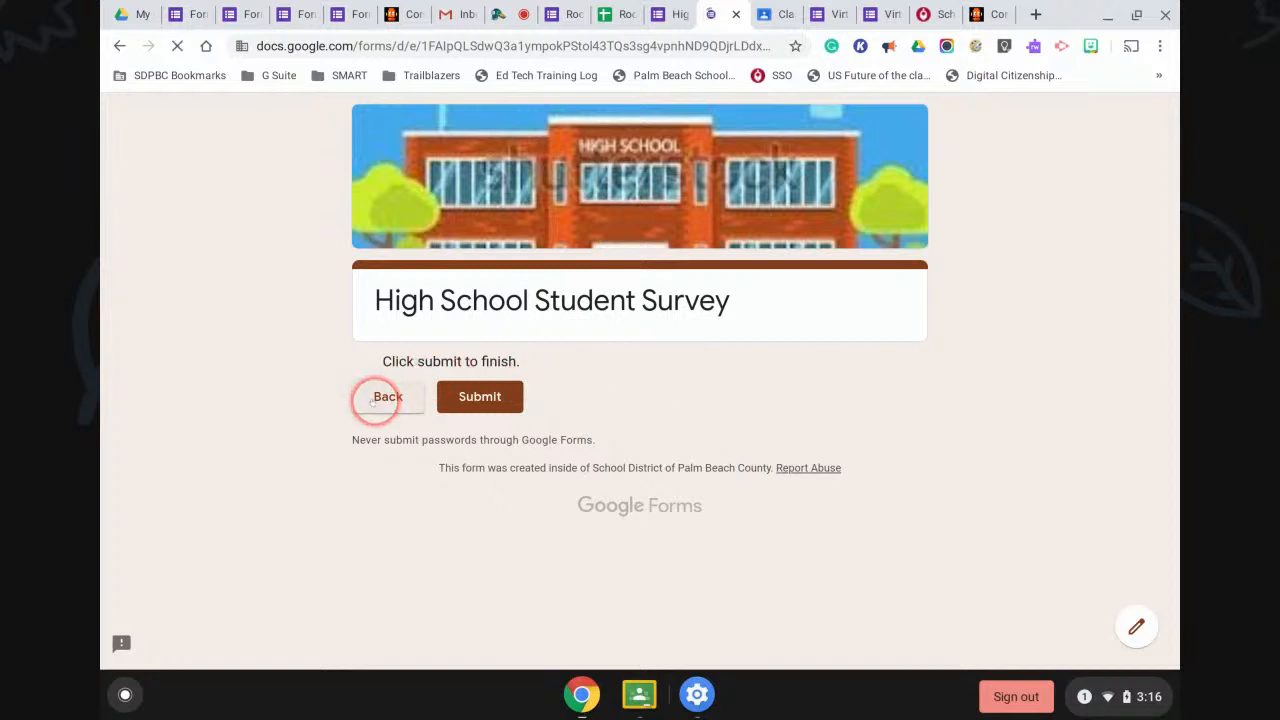
scroll(757, 491, "down", 3)
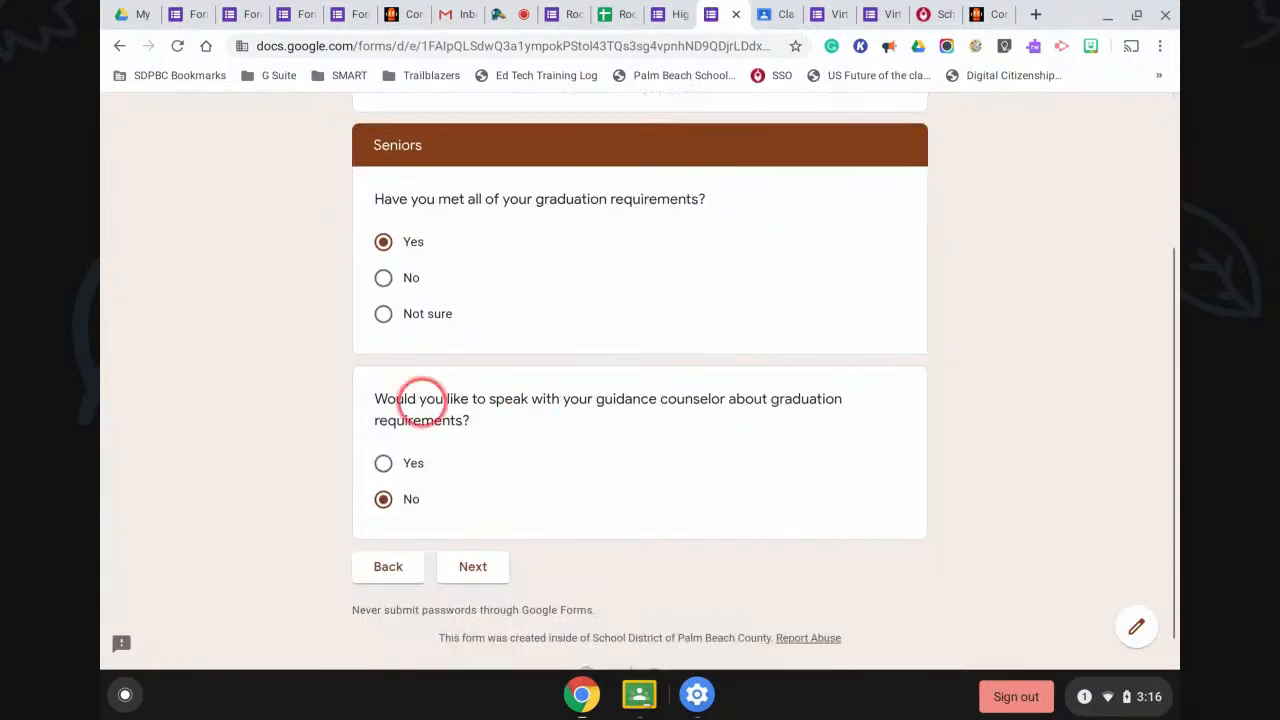
left_click(386, 463)
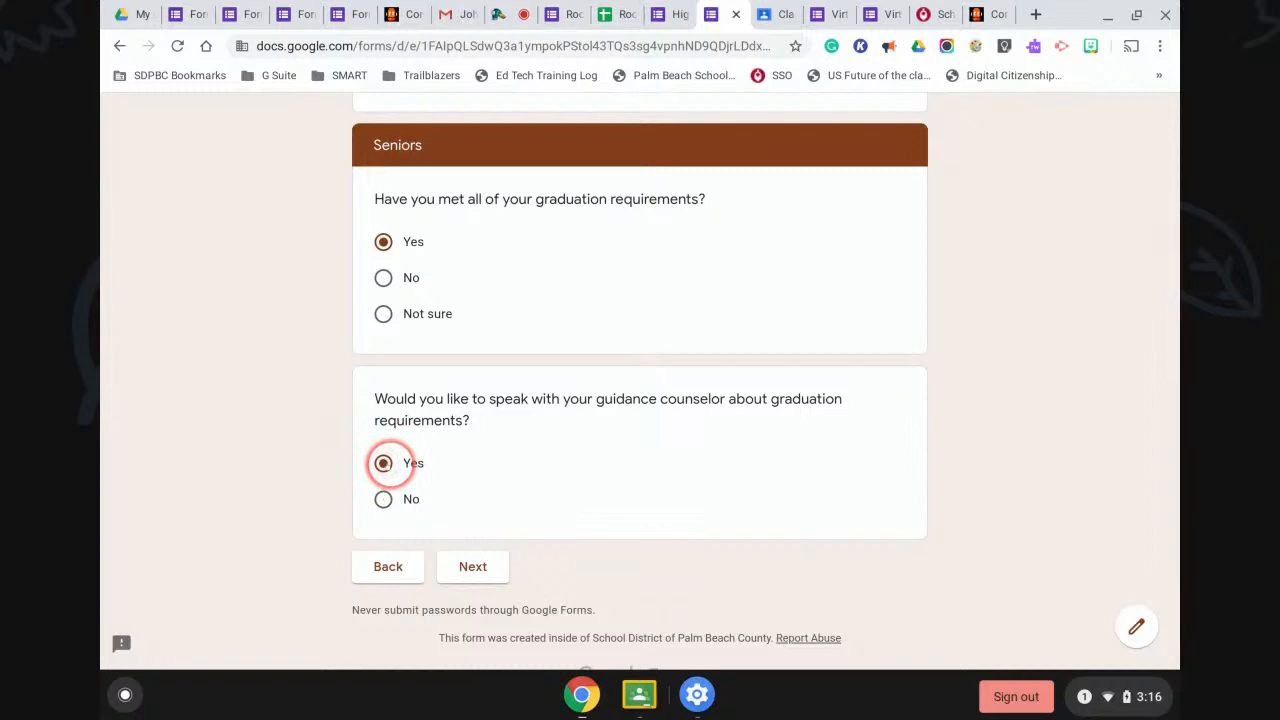
left_click(456, 558)
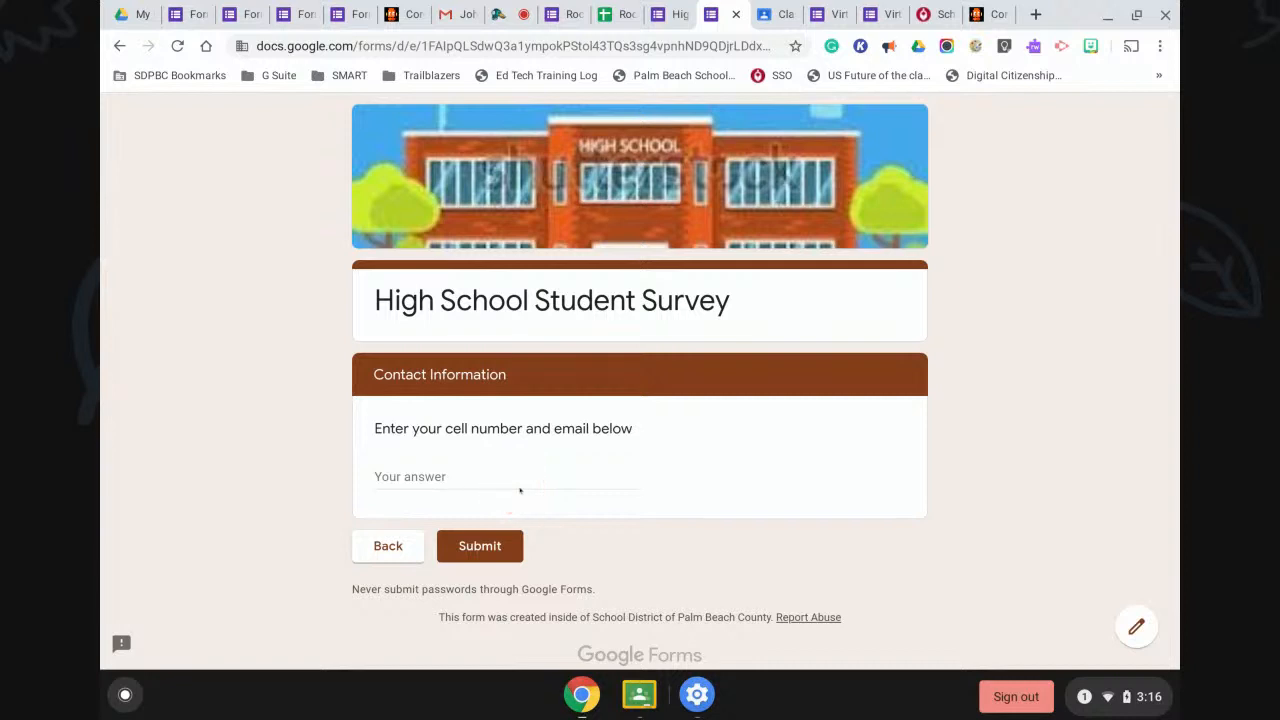
left_click(388, 545)
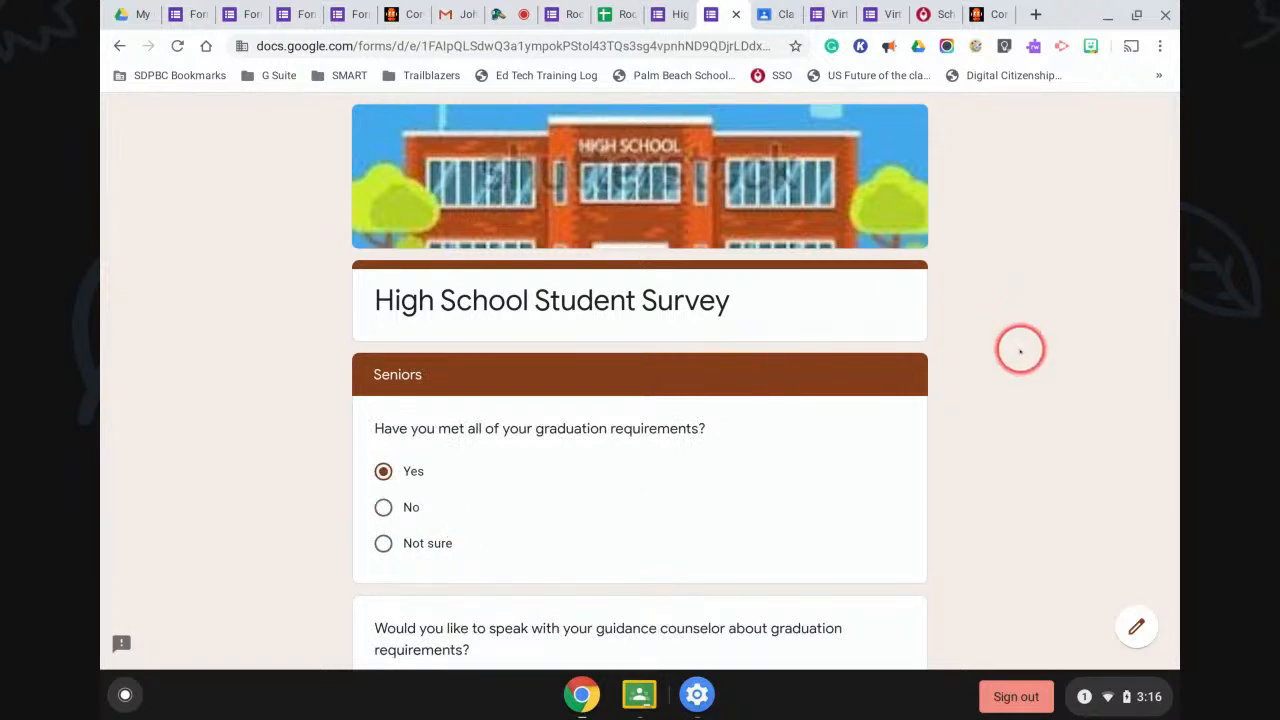
left_click(1136, 627)
Leave the response page and select the survey header and classification question.
left_click(714, 149)
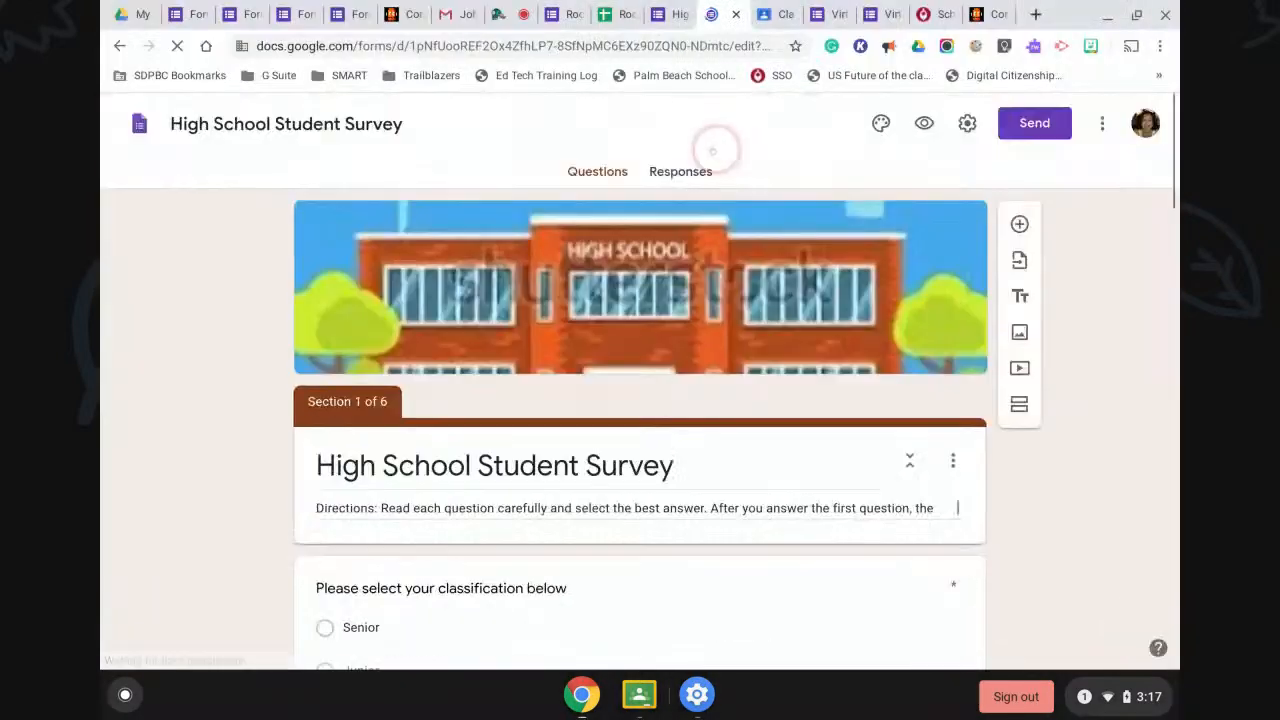
scroll(1077, 478, "down", 5)
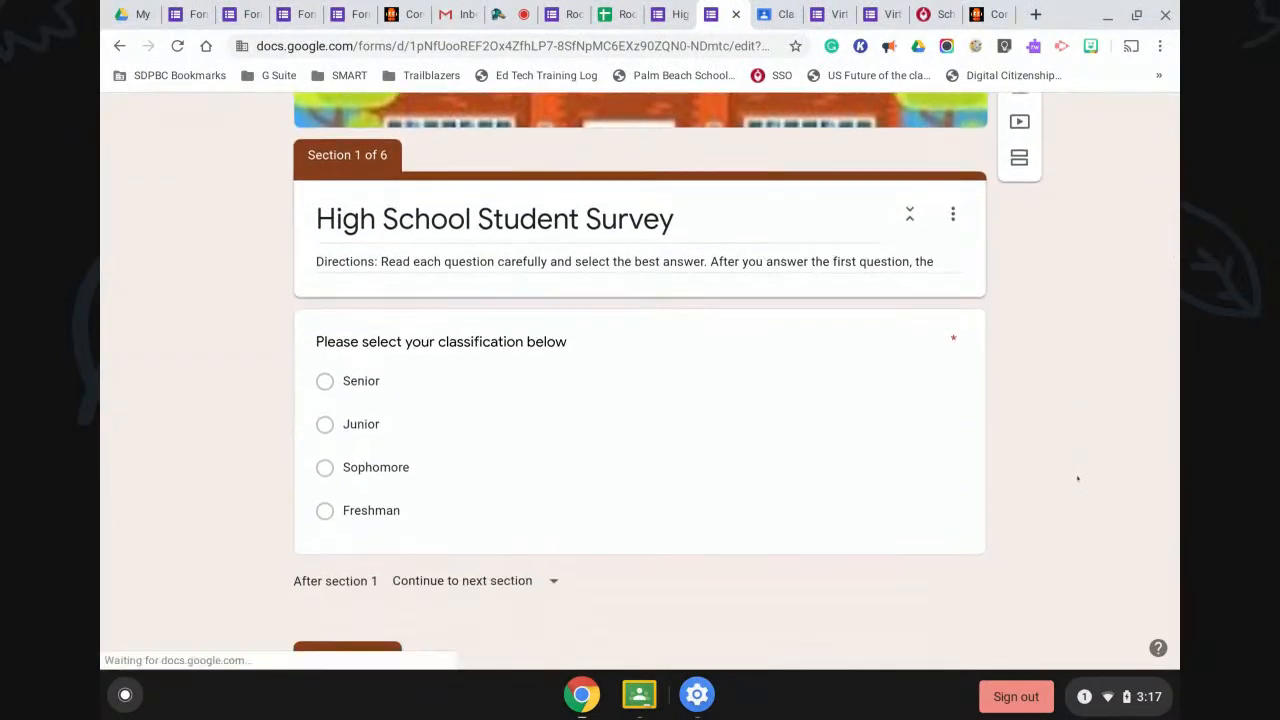
scroll(1077, 478, "down", 1)
left_click(330, 218)
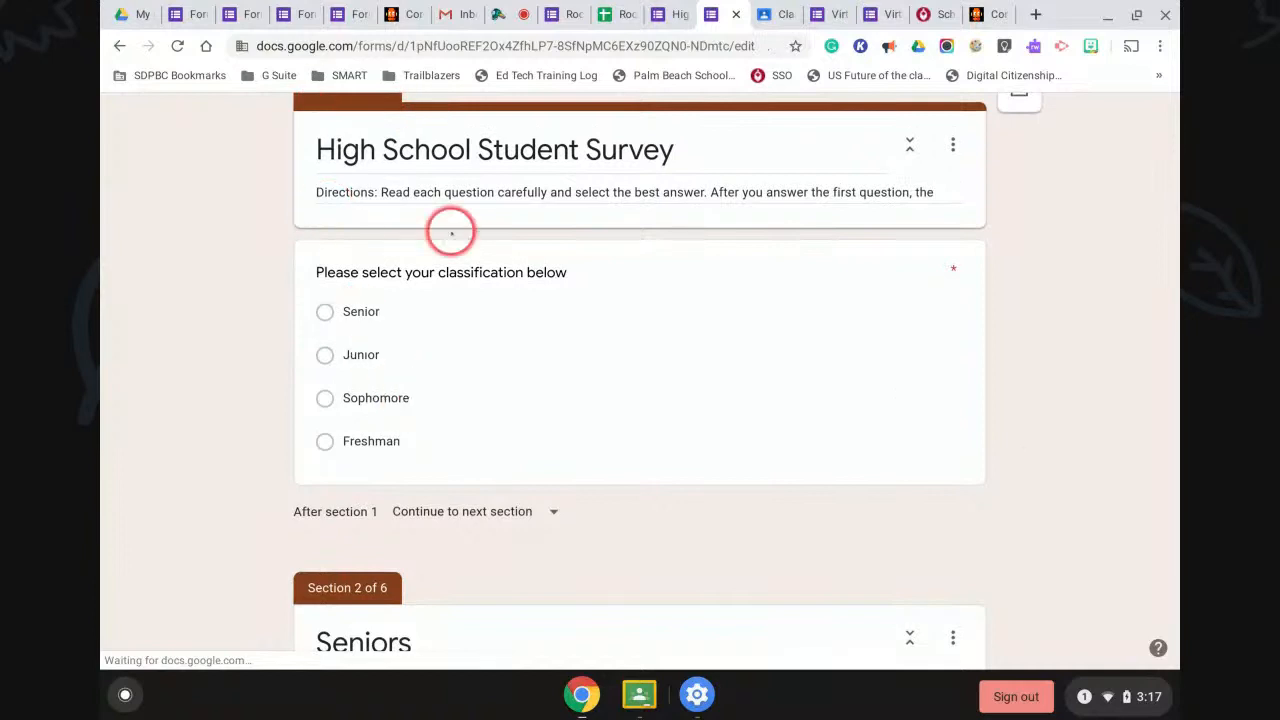
left_click(480, 423)
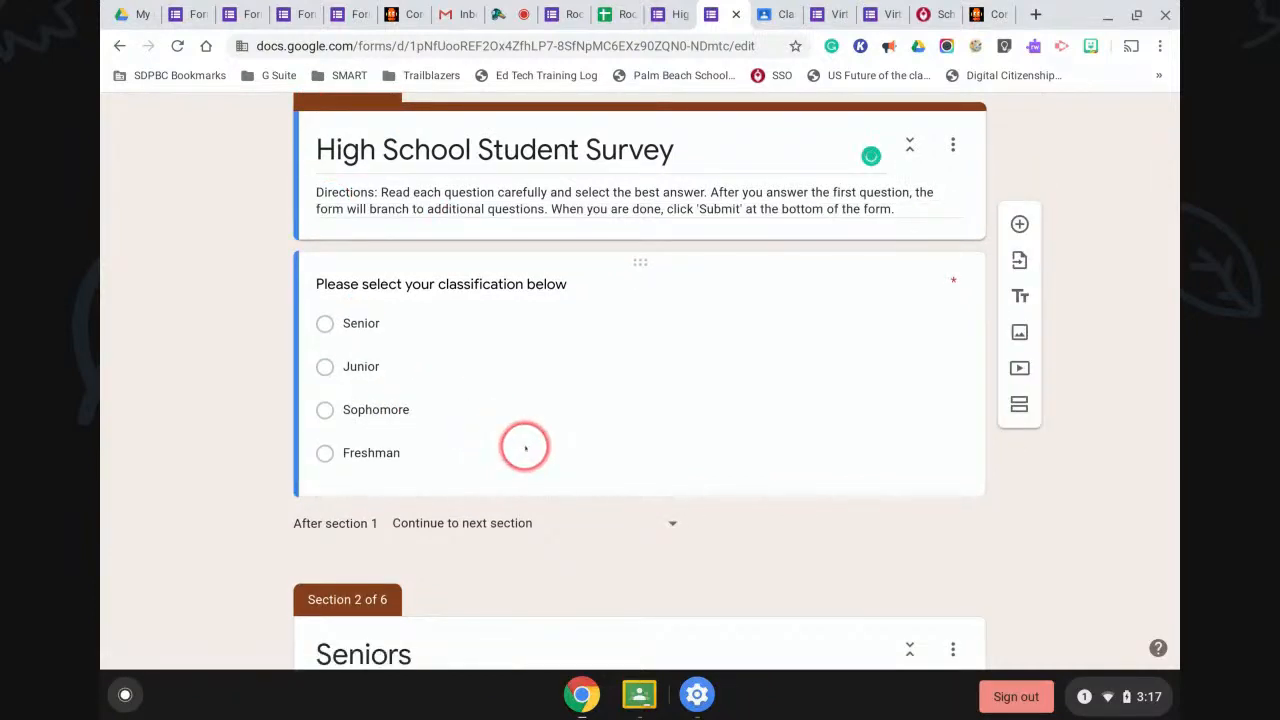
Review the sections down to Freshman, select the Sophomores title, then open a new browser tab.
scroll(523, 446, "down", 6)
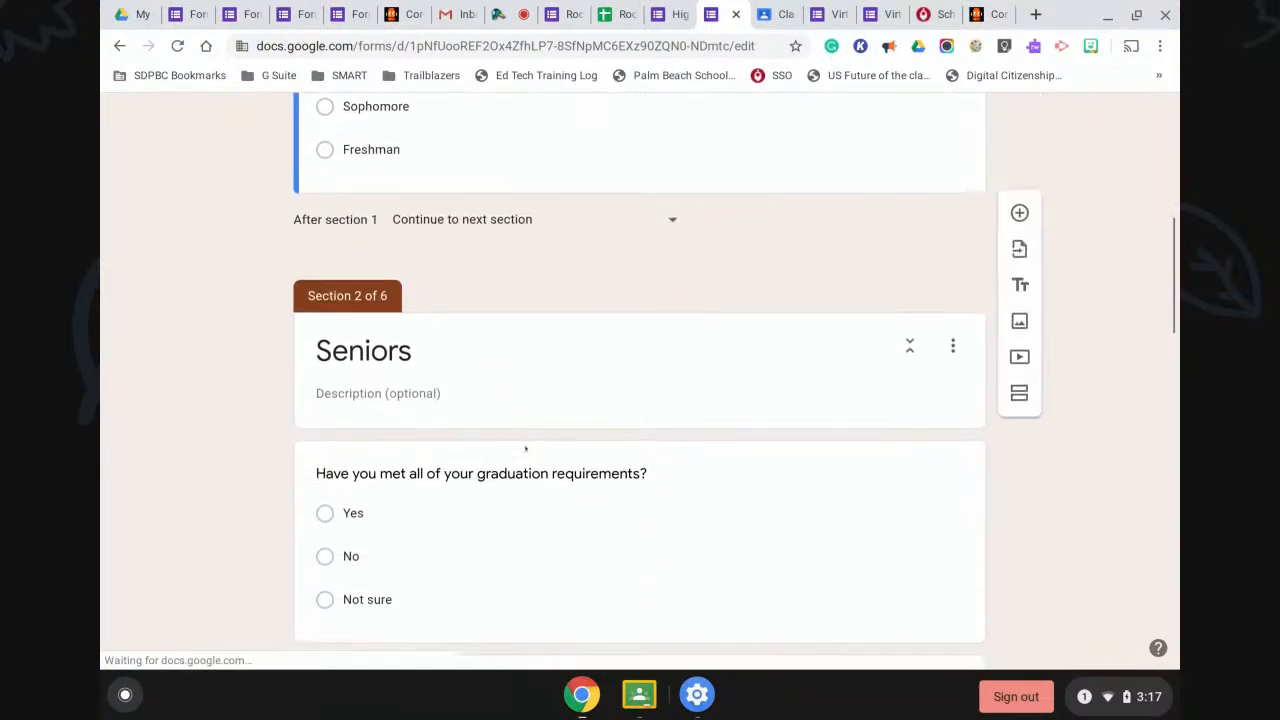
scroll(525, 448, "down", 1)
scroll(525, 448, "up", 5)
scroll(525, 448, "up", 1)
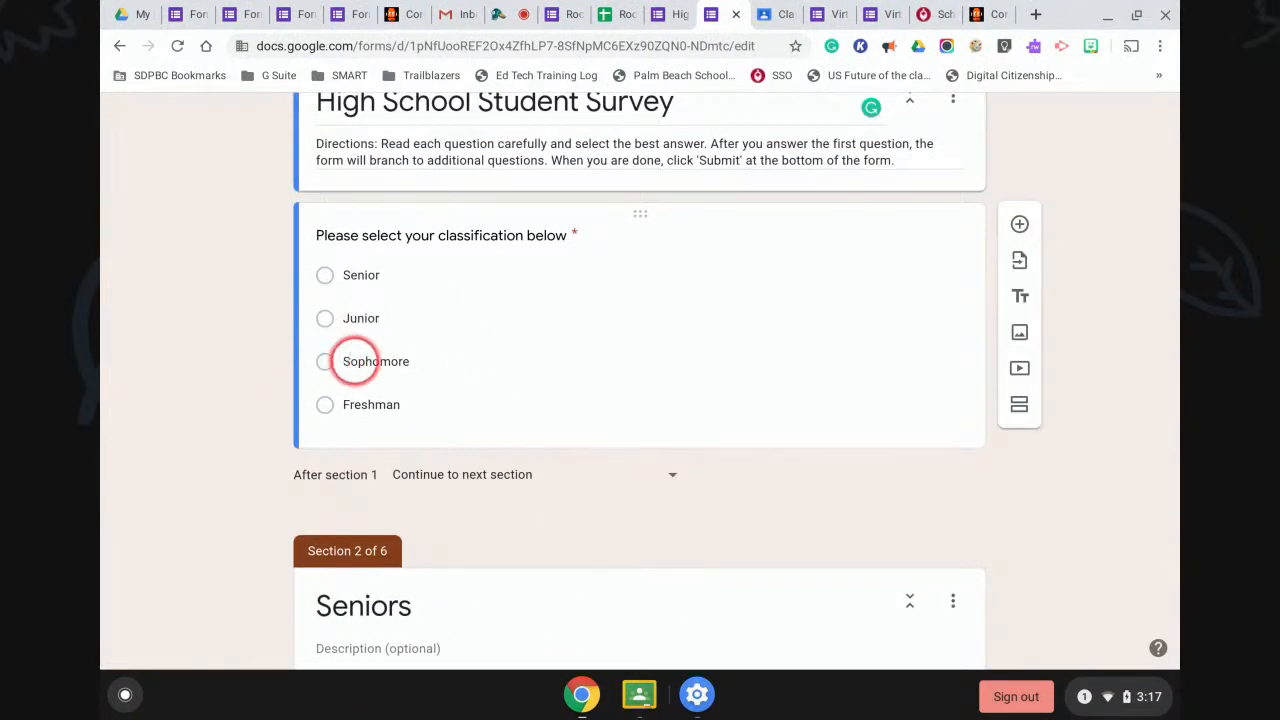
scroll(505, 420, "down", 10)
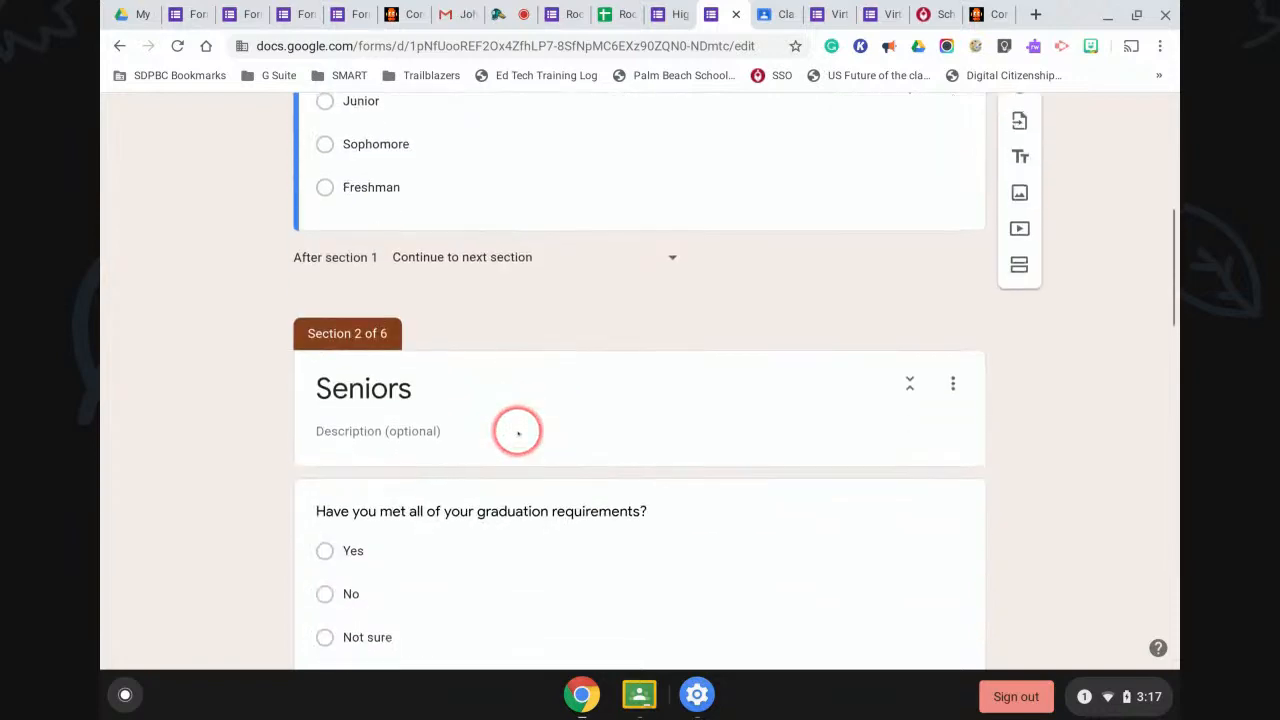
scroll(515, 432, "down", 7)
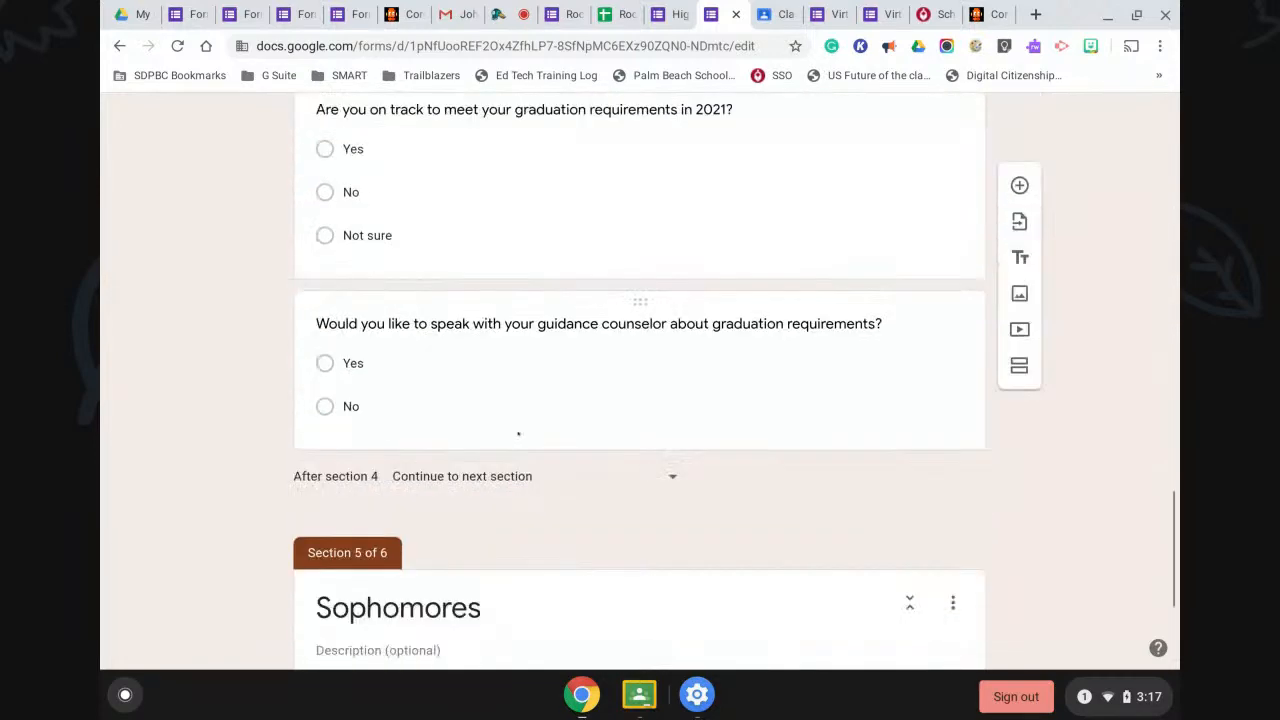
scroll(518, 433, "down", 2)
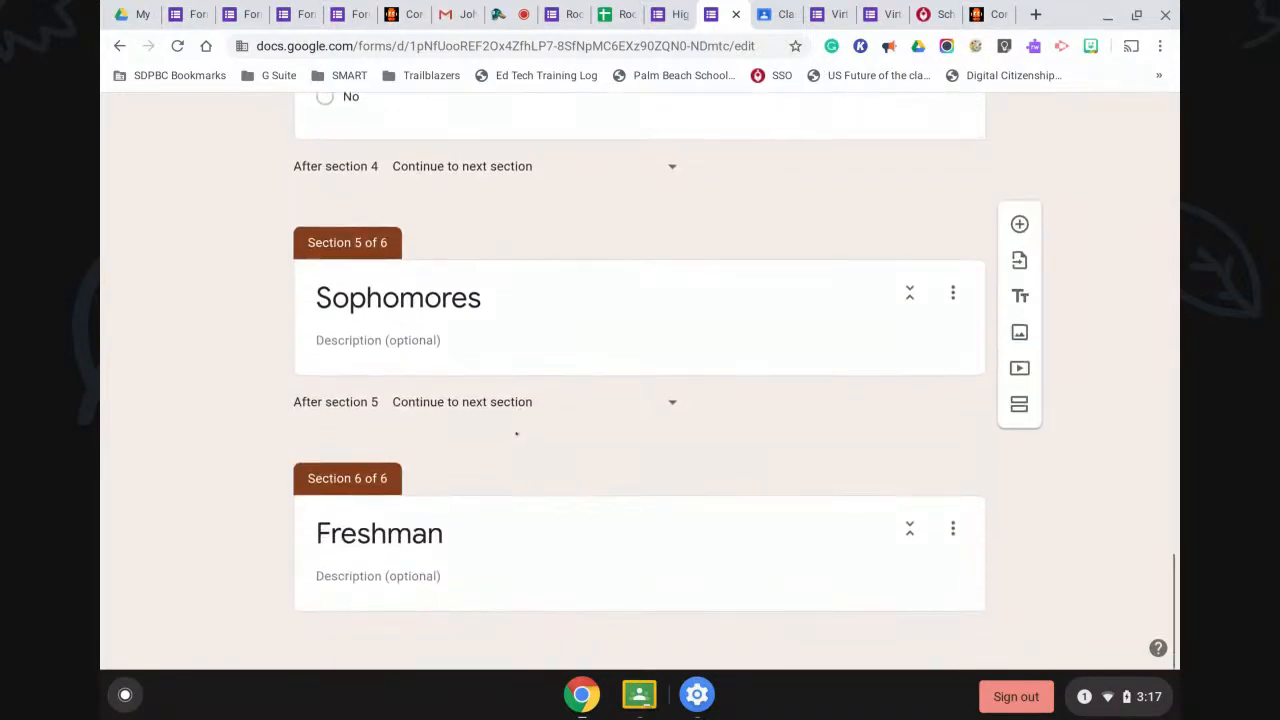
left_click(846, 323)
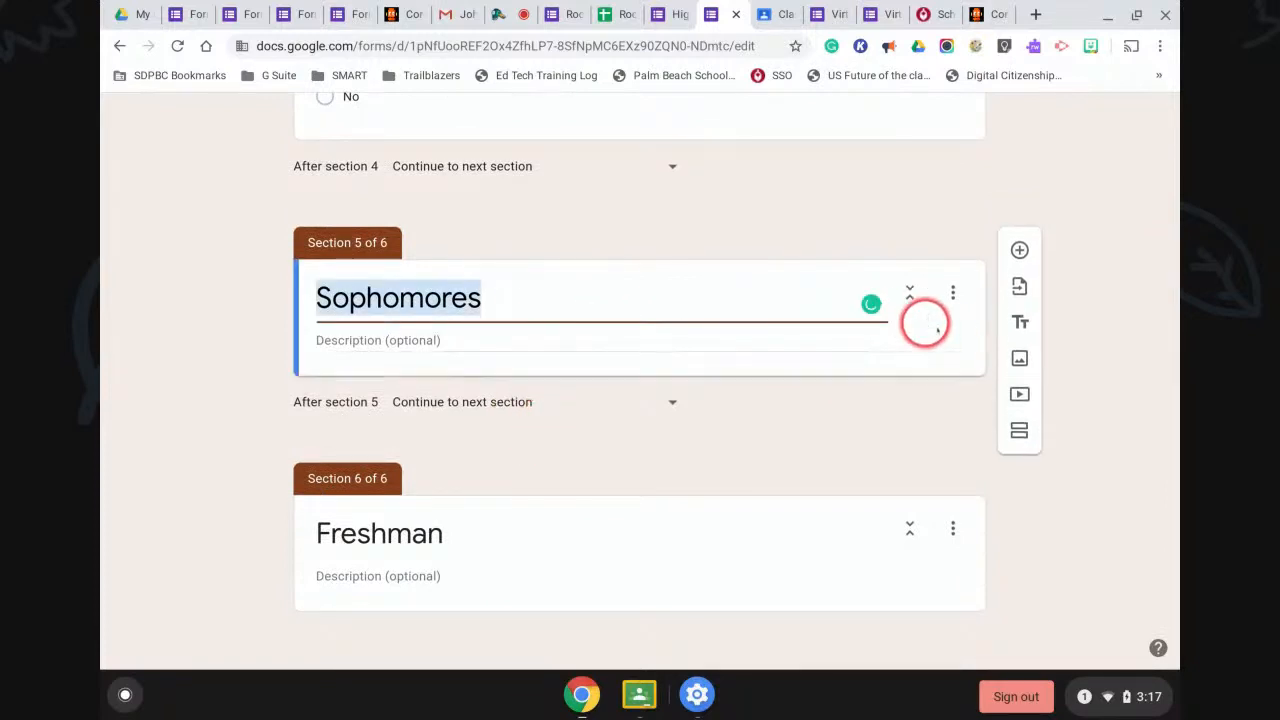
left_click(840, 345)
scroll(736, 314, "up", 15)
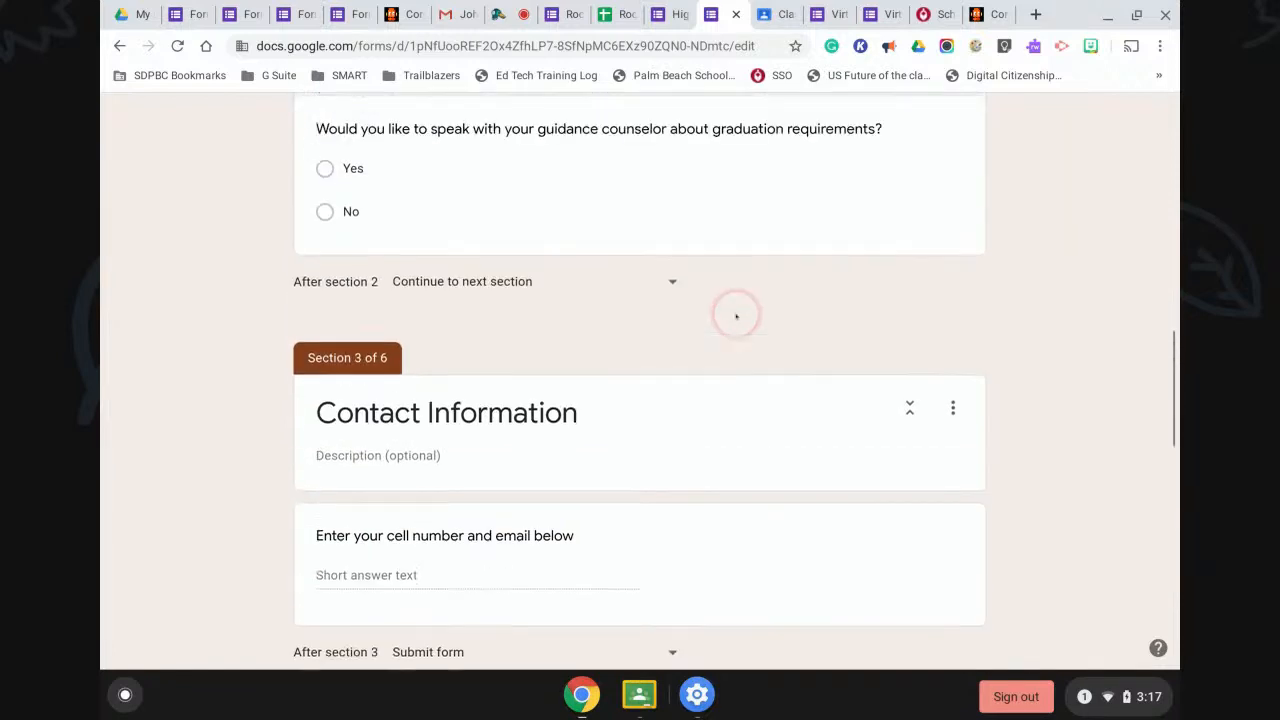
left_click(1036, 14)
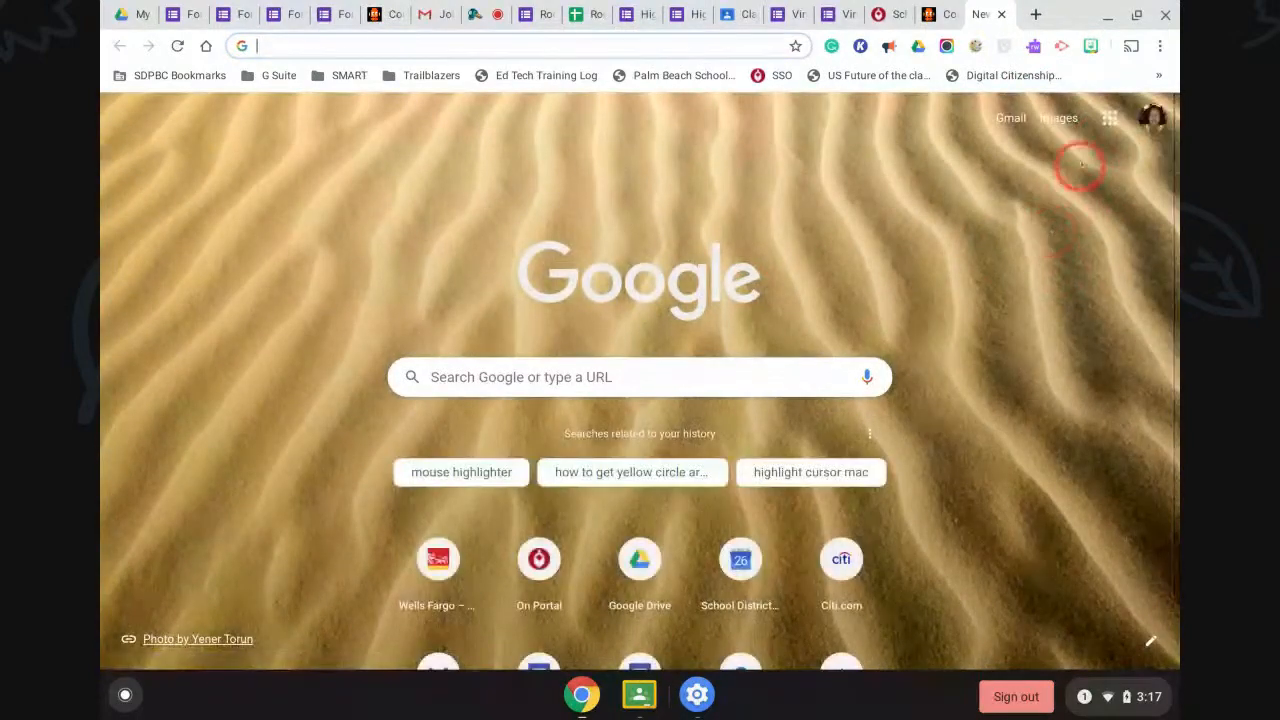
Start a new blank Google Form from the Google apps grid.
left_click(1109, 118)
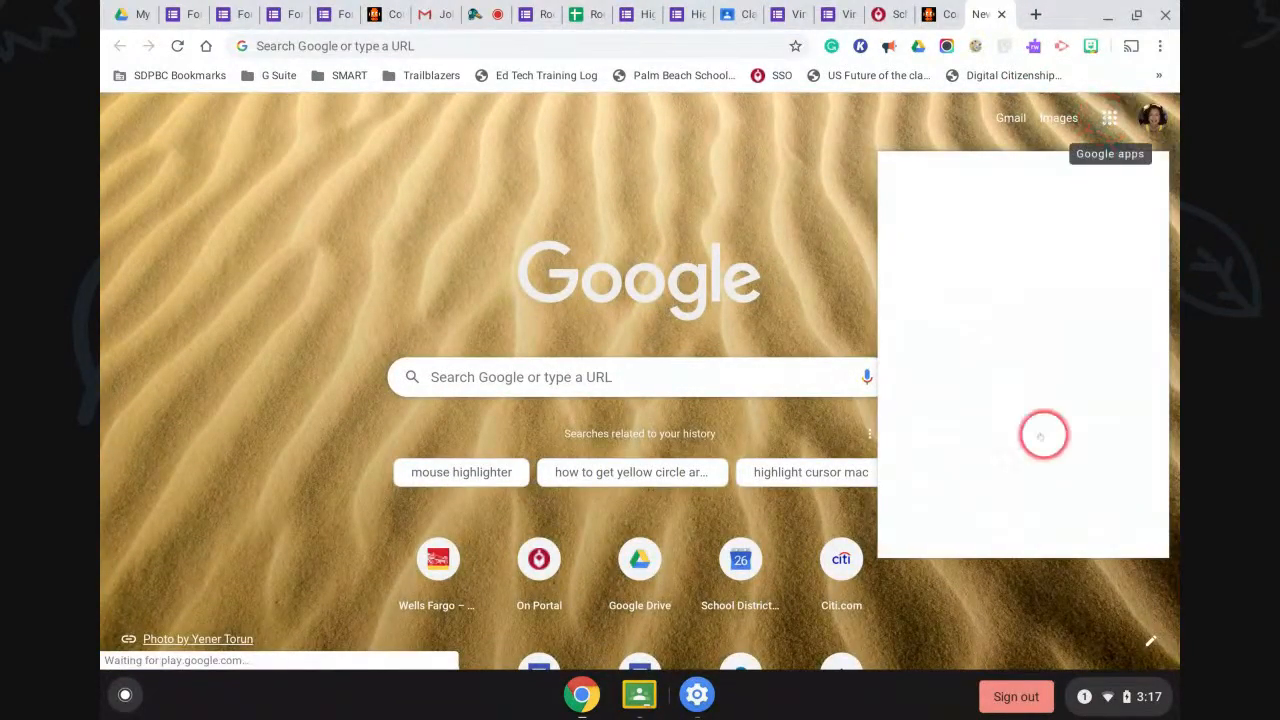
scroll(1055, 393, "down", 1)
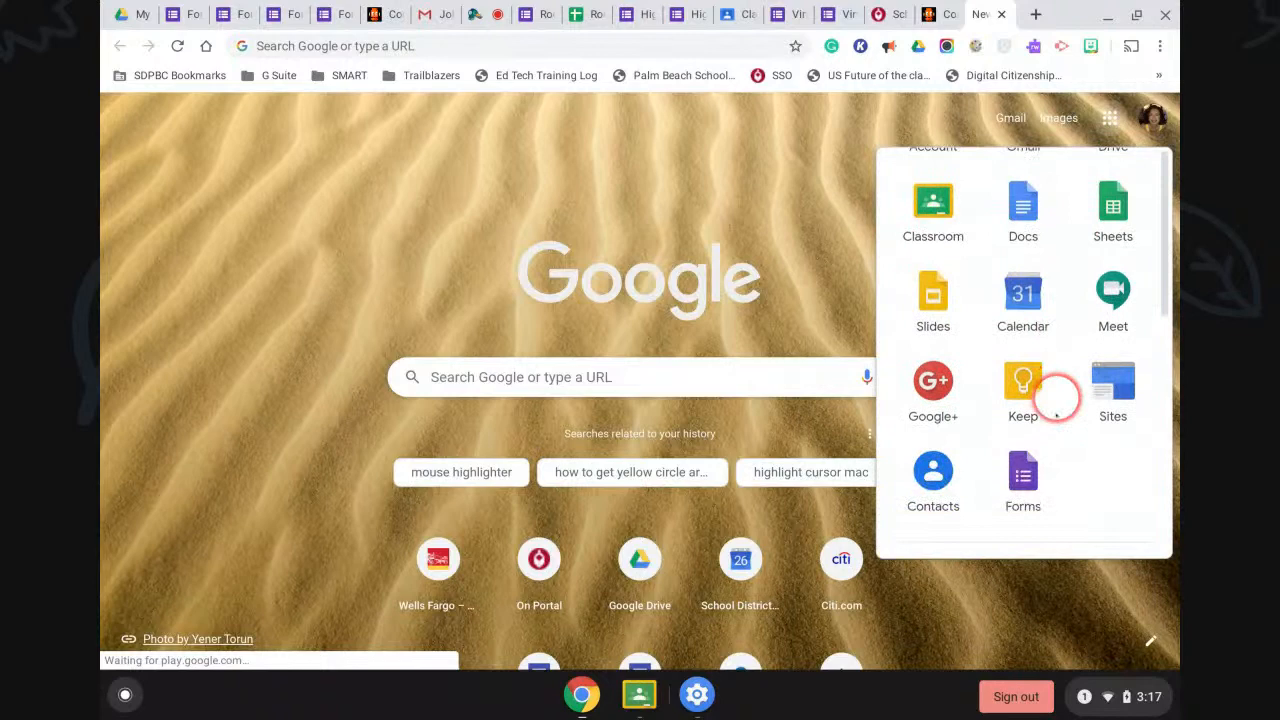
scroll(1020, 472, "up", 1)
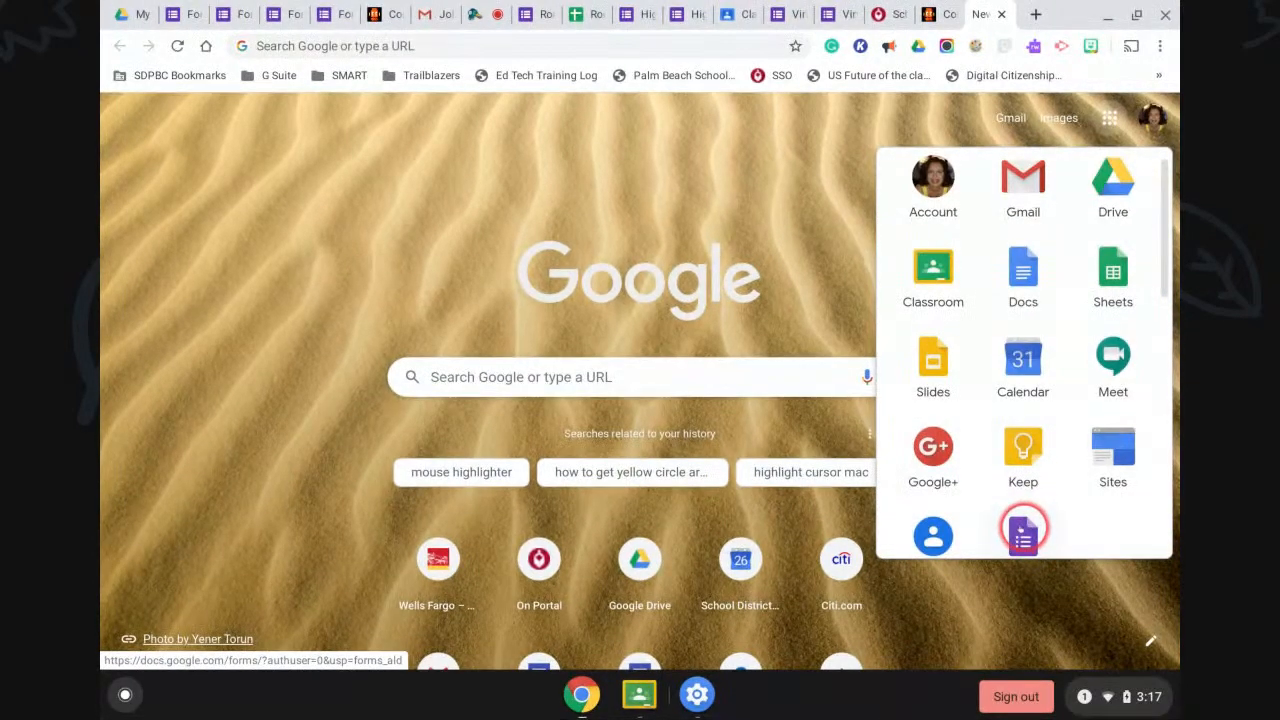
left_click(1022, 535)
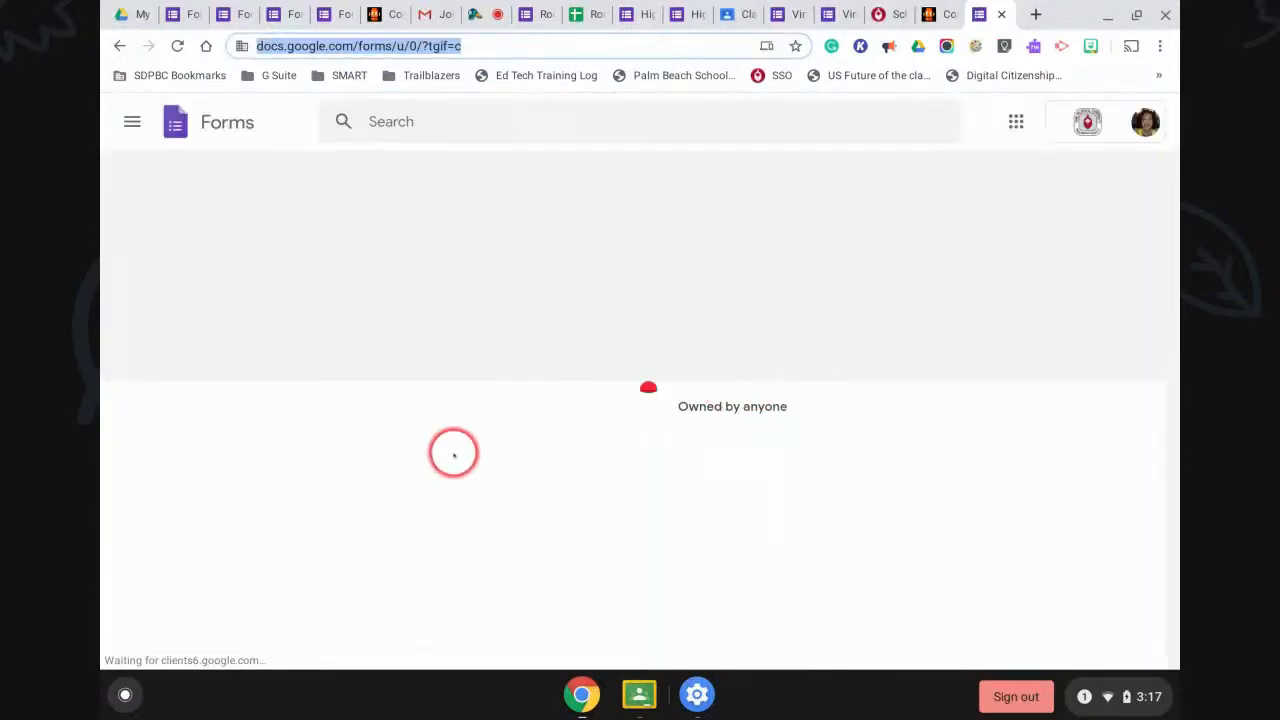
left_click(283, 330)
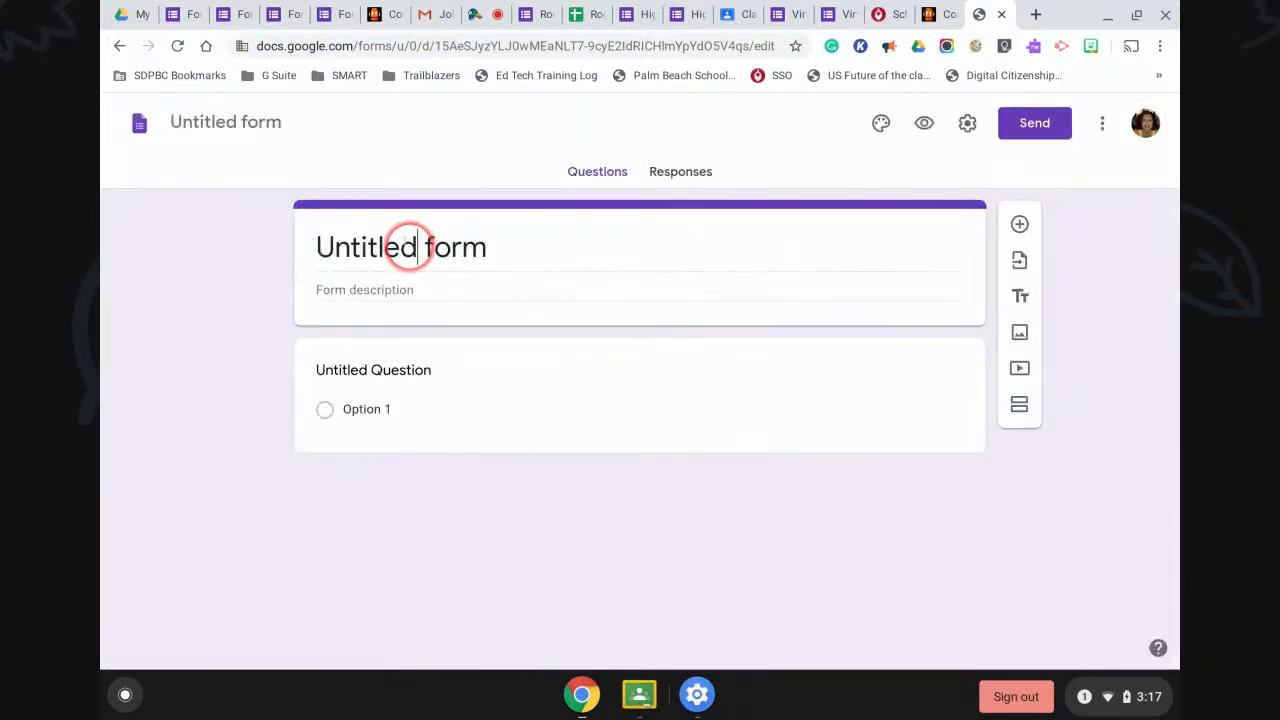
Rename the form title from 'Untitled form' to 'Sections'.
left_click(477, 249)
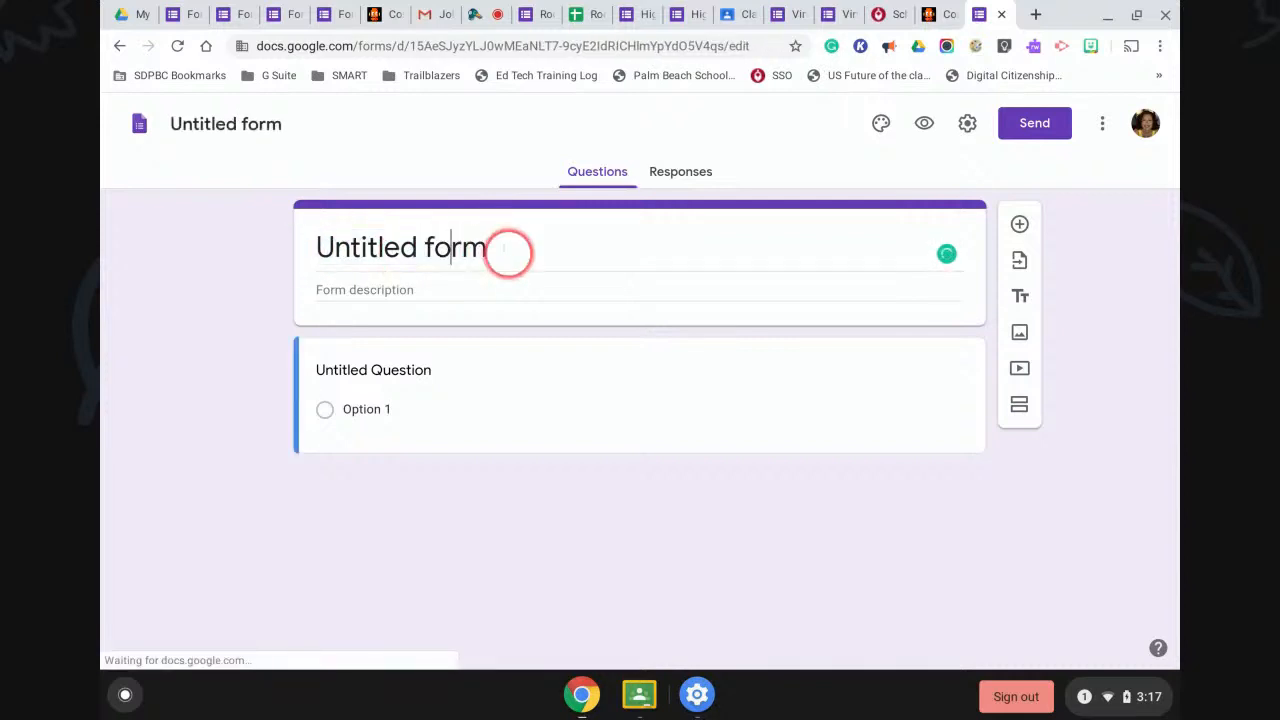
triple_click(357, 247)
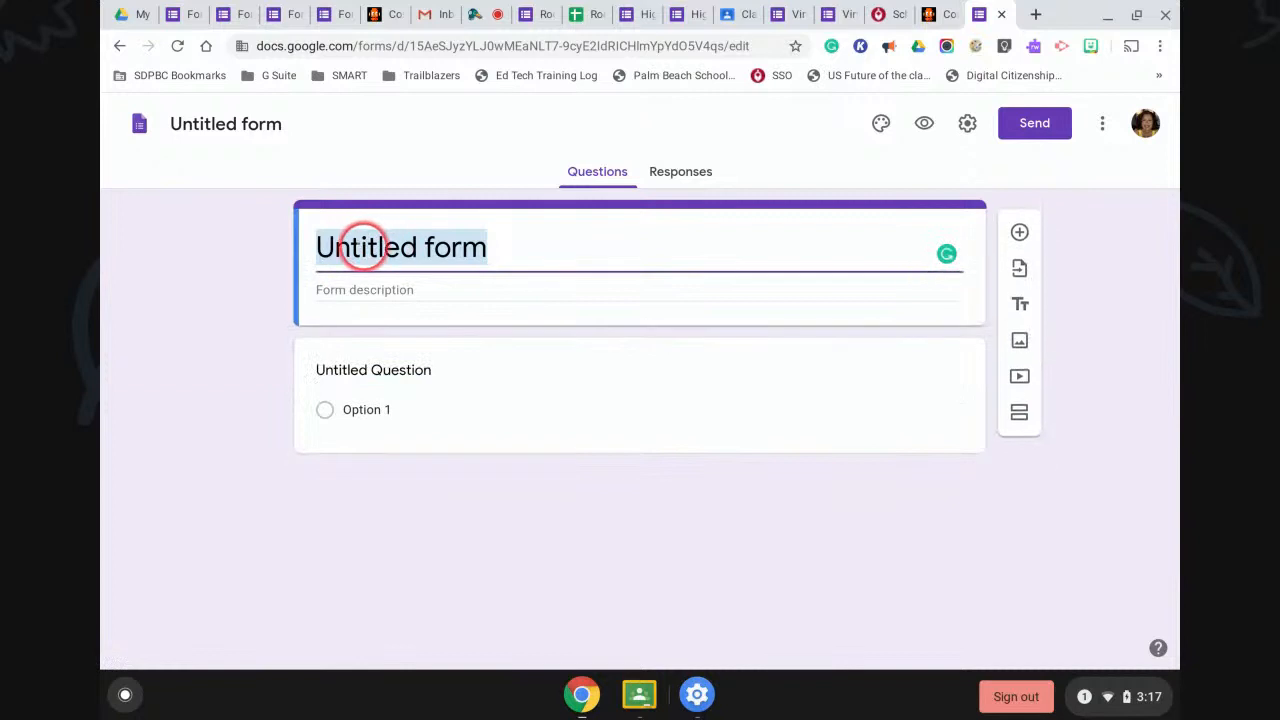
key("BackSpace")
type("Sections")
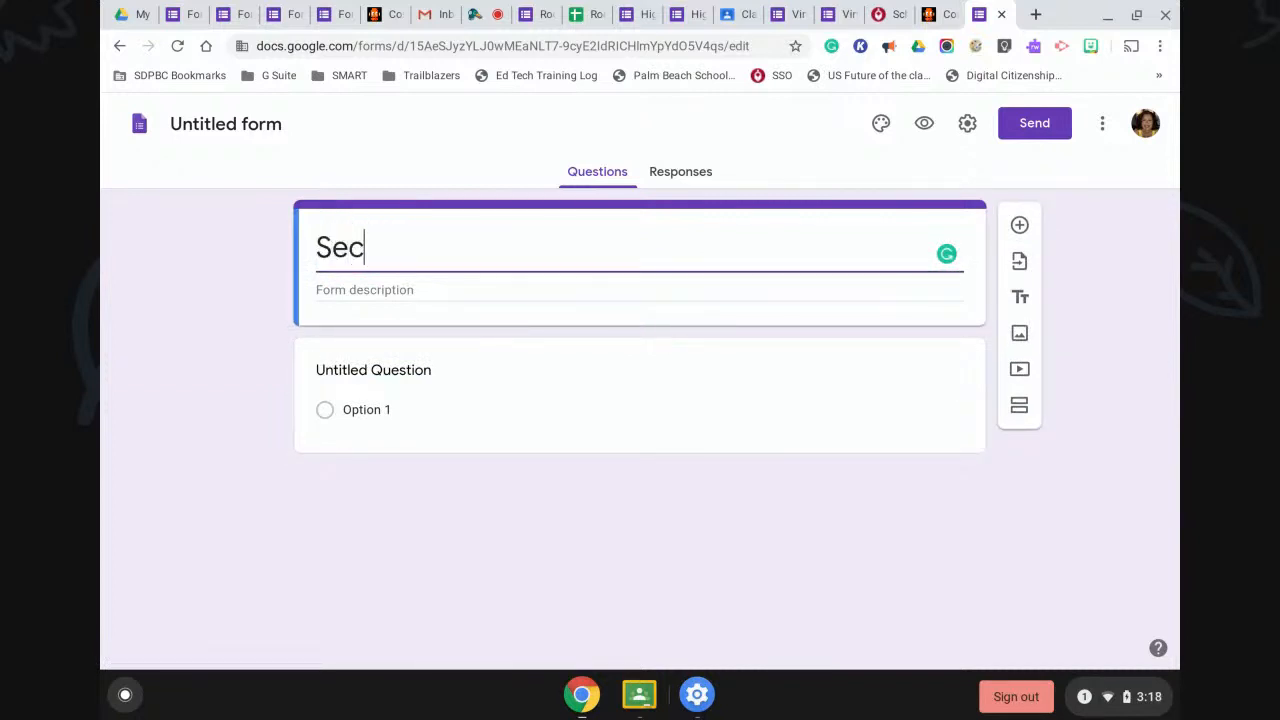
Title the question 'Question' with options Seniors and Junior, then add a new section.
left_click(391, 371)
type("Question")
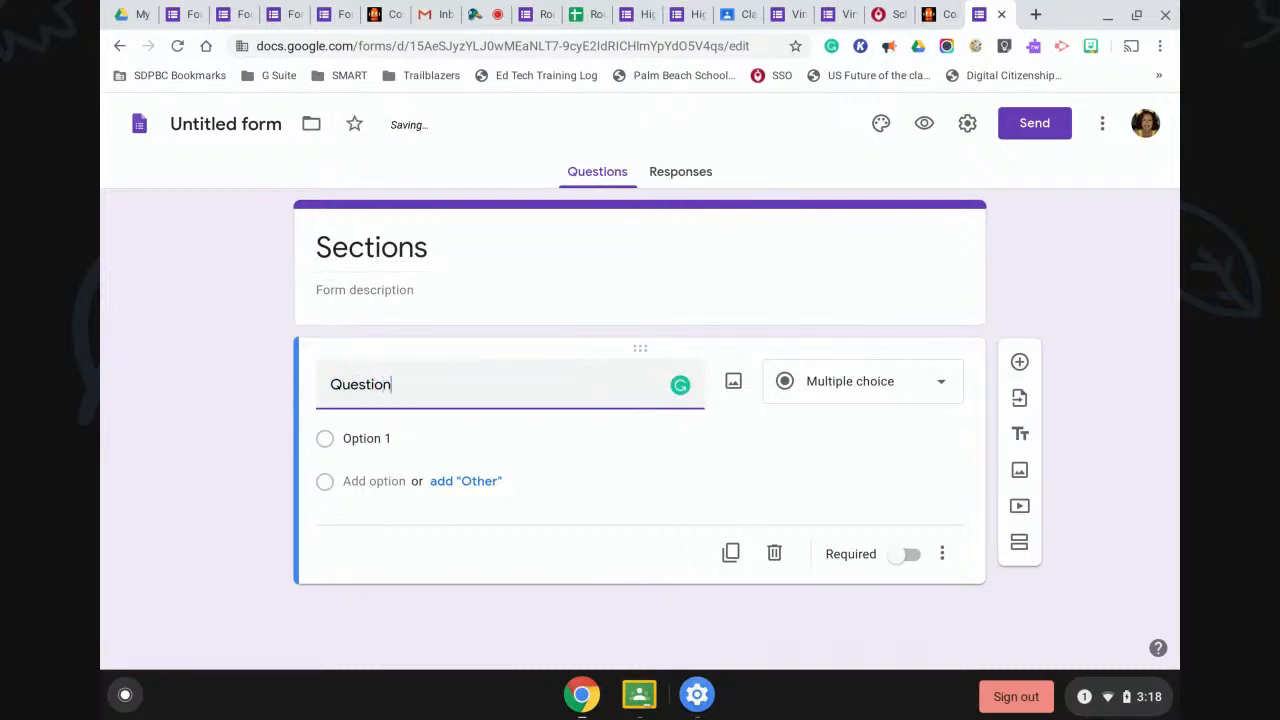
left_click(396, 437)
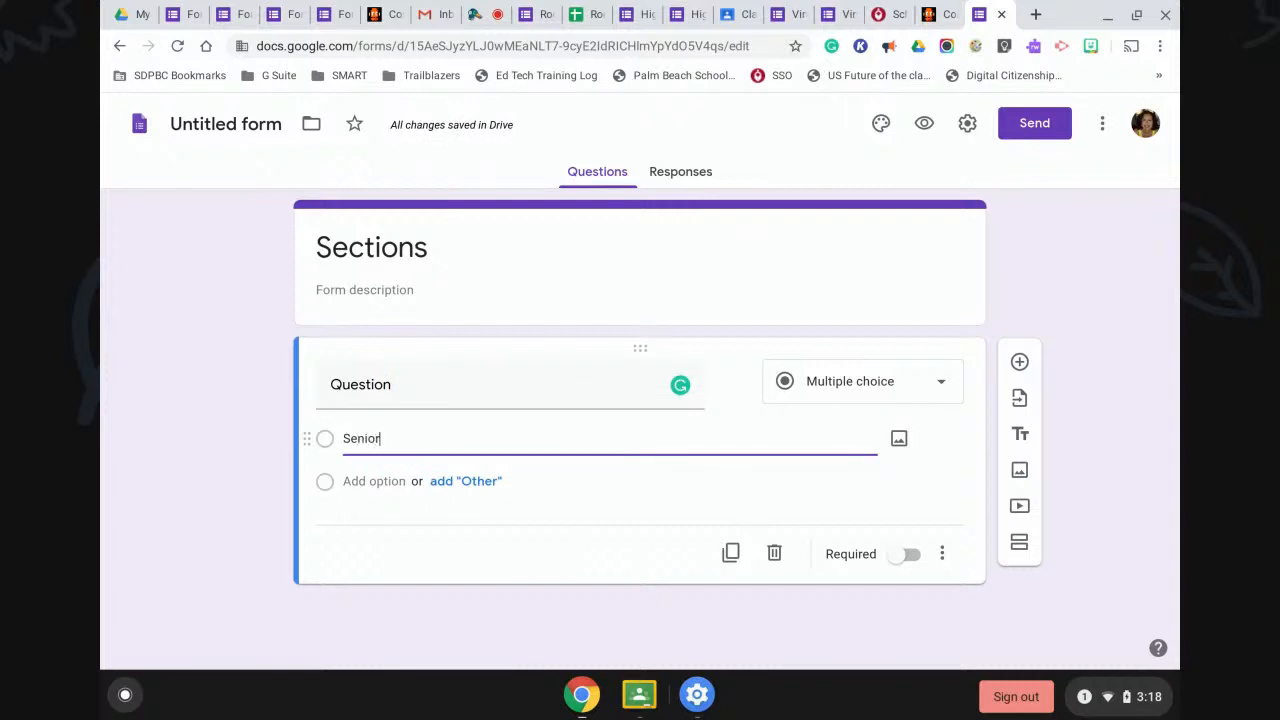
left_click(376, 481)
type("Junior")
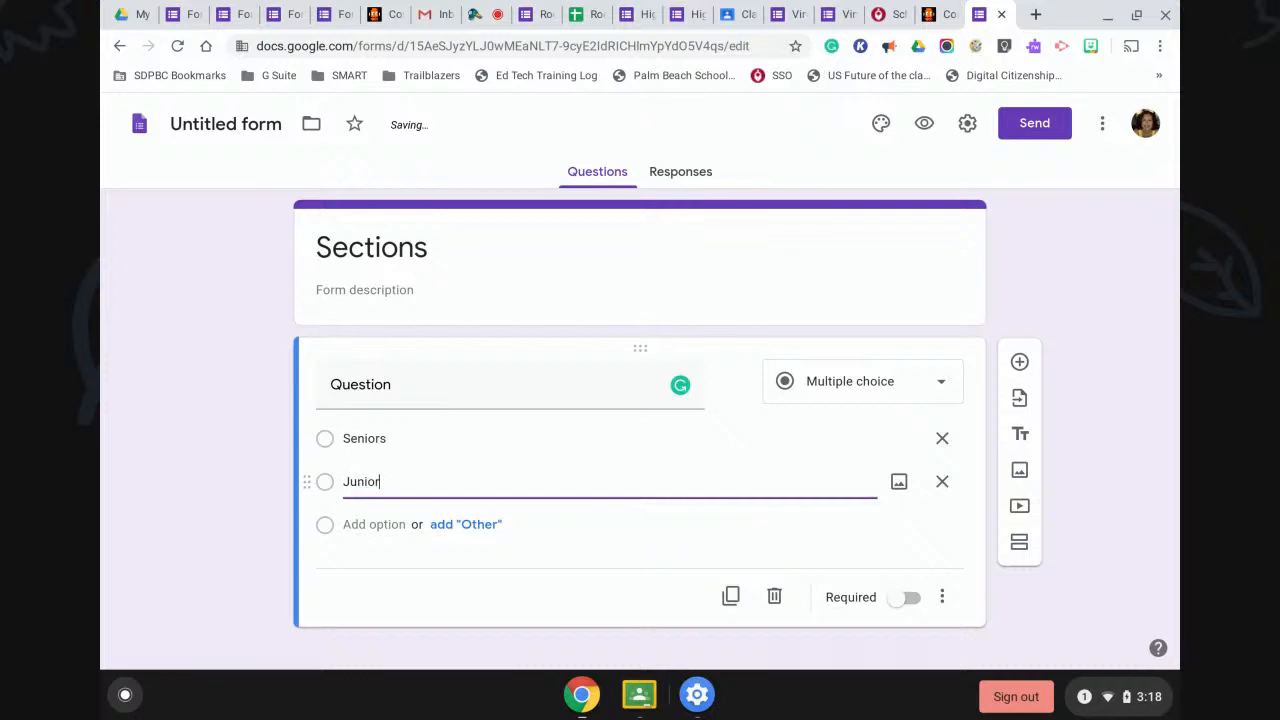
scroll(704, 546, "down", 1)
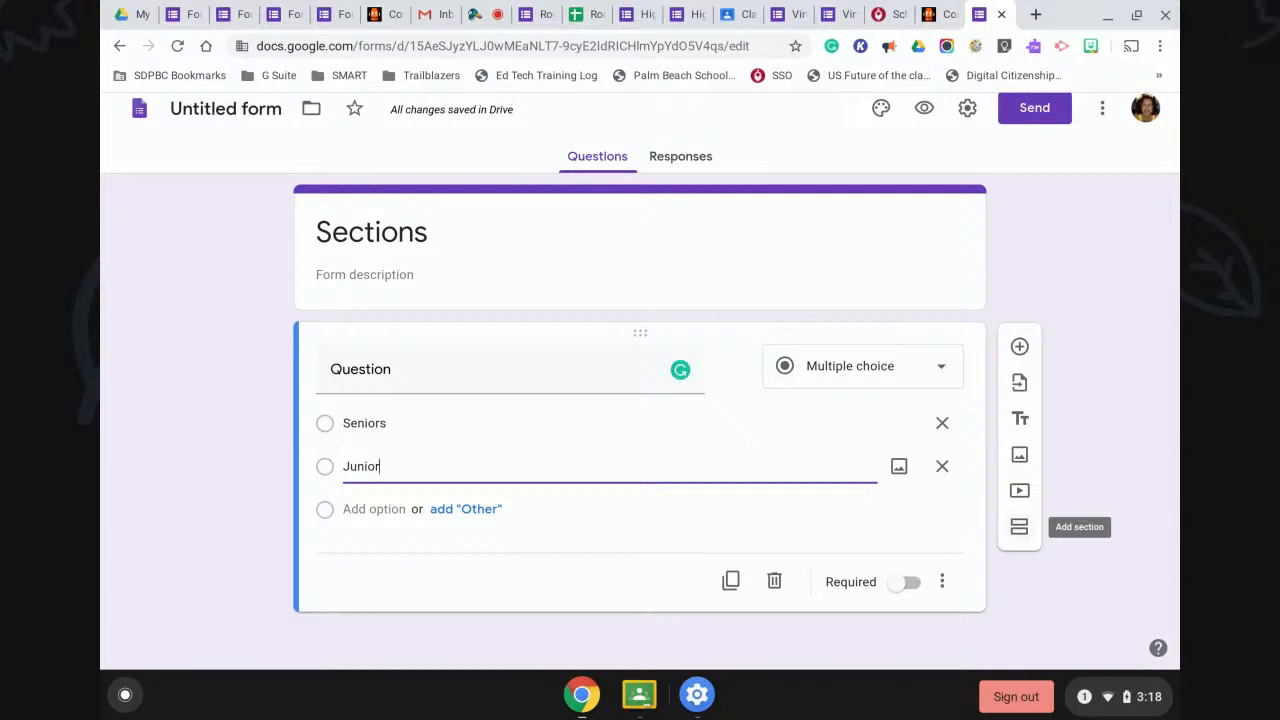
left_click(1019, 526)
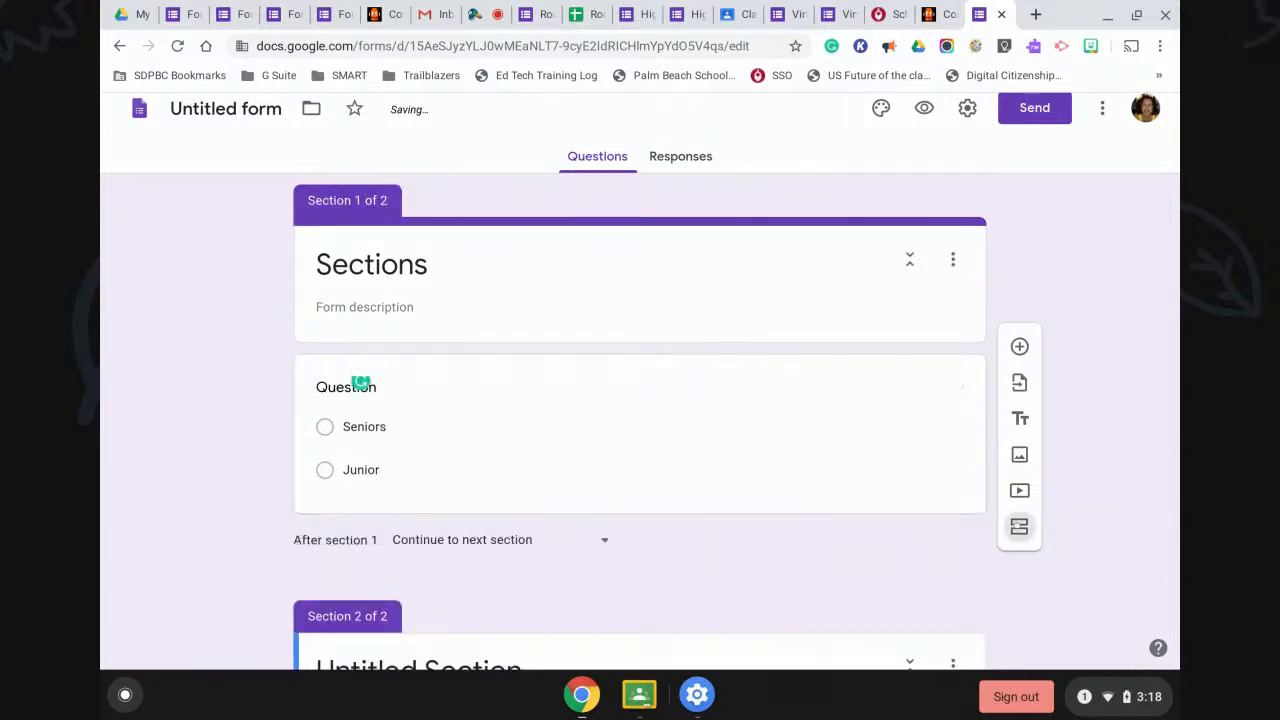
Title section 2 'Seniors'.
left_click(563, 597)
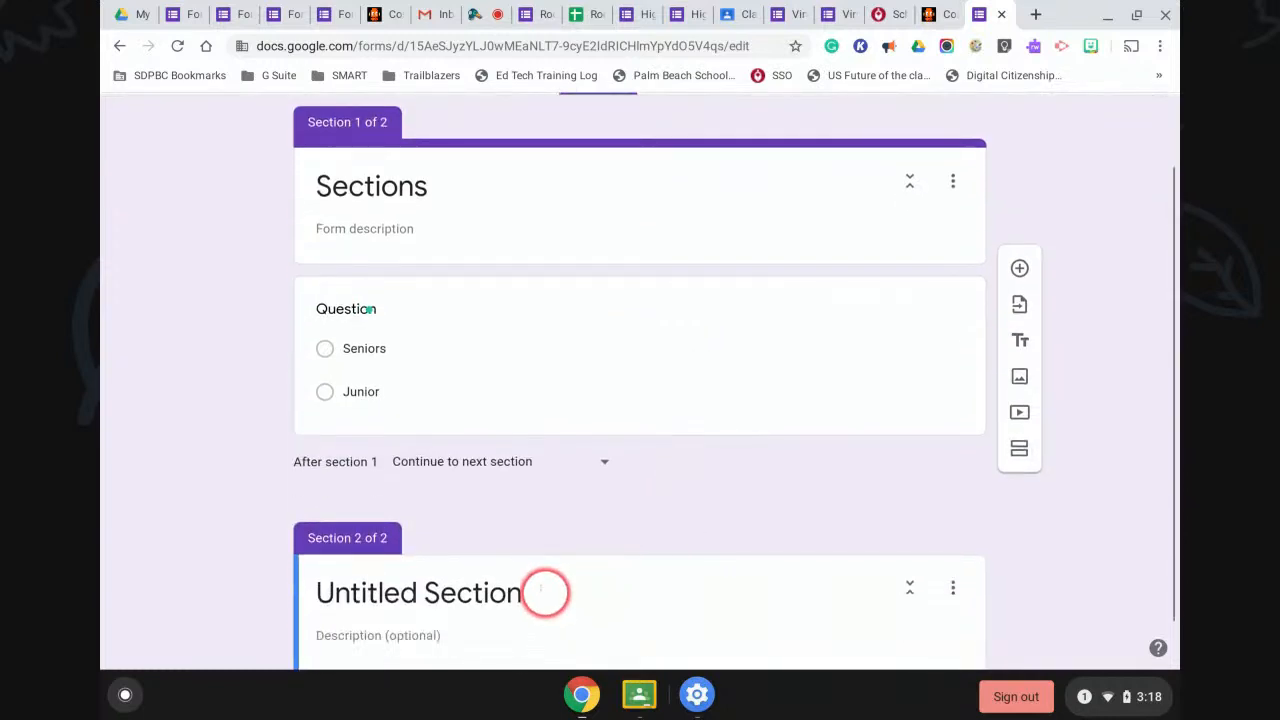
type("Seniors")
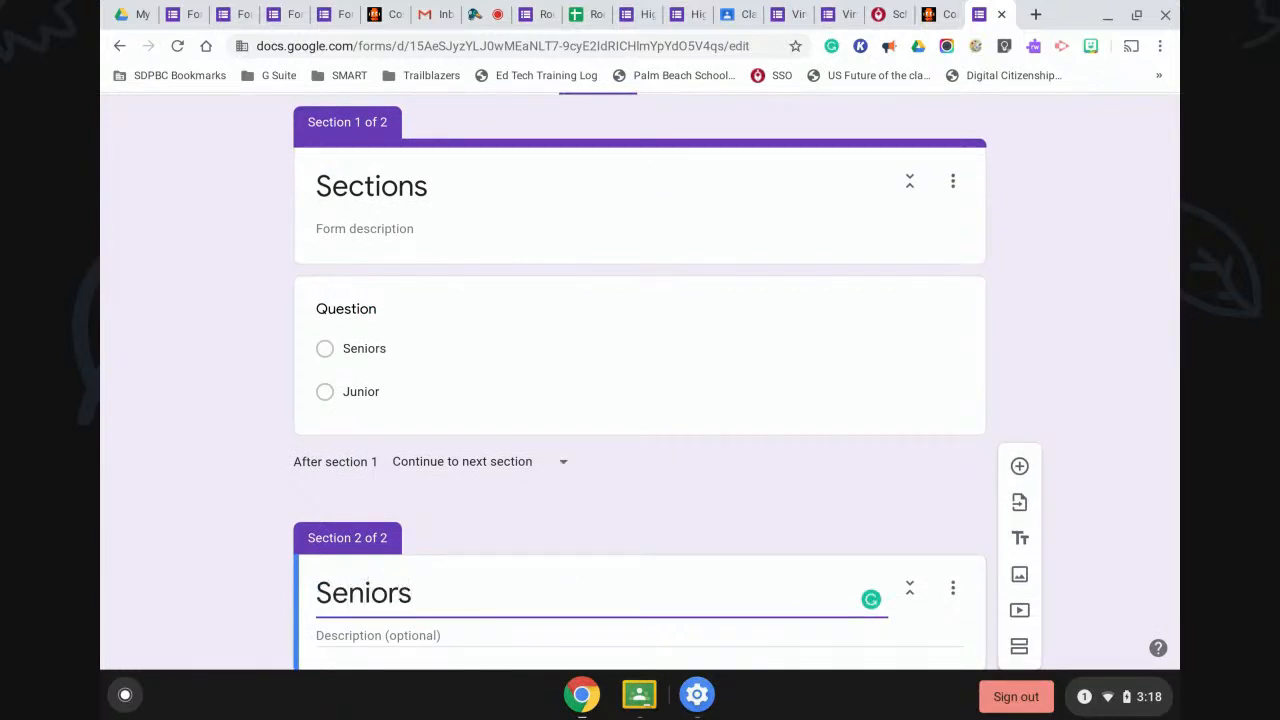
scroll(543, 591, "down", 1)
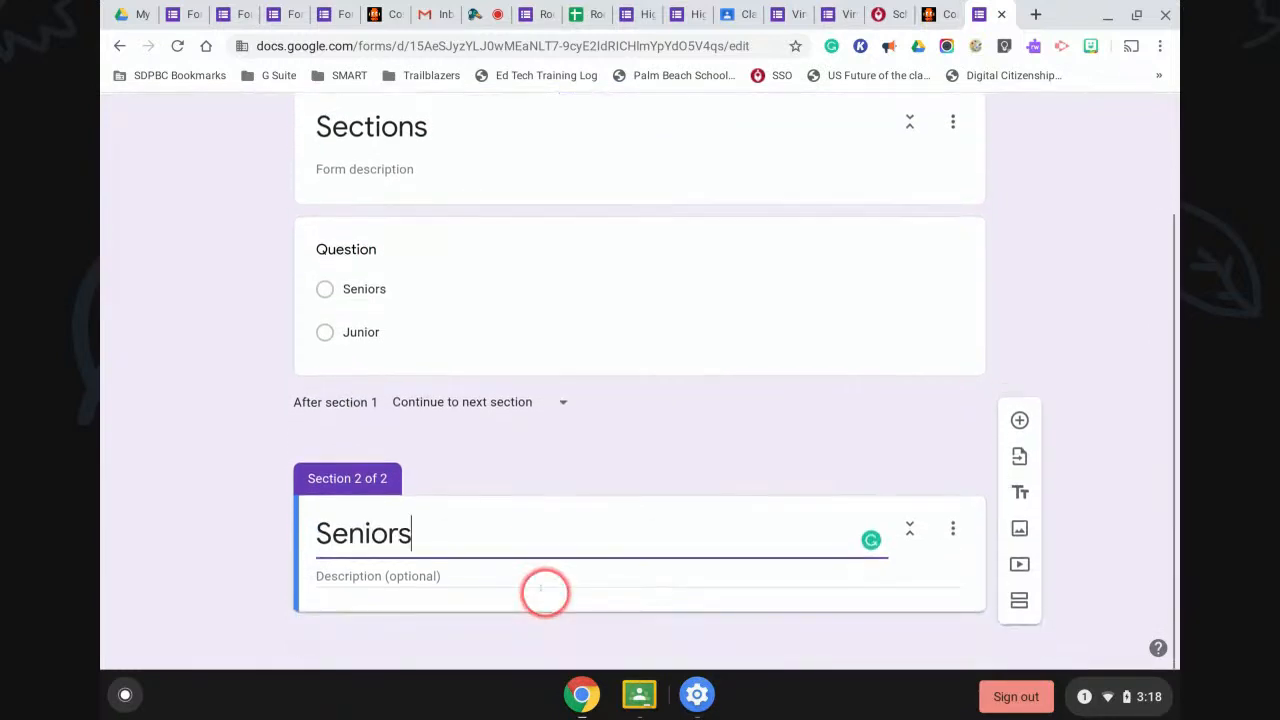
Add a third section titled 'Juniors' and return to the Seniors/Junior question.
left_click(1019, 647)
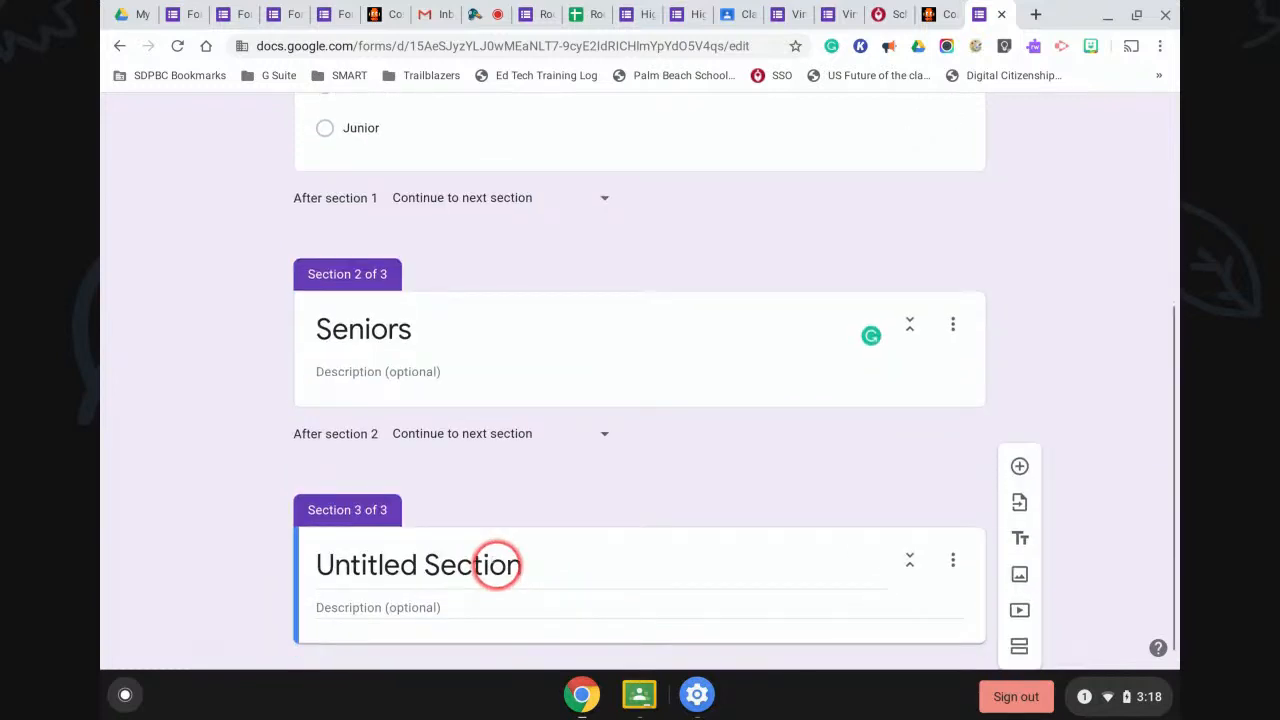
left_click(497, 565)
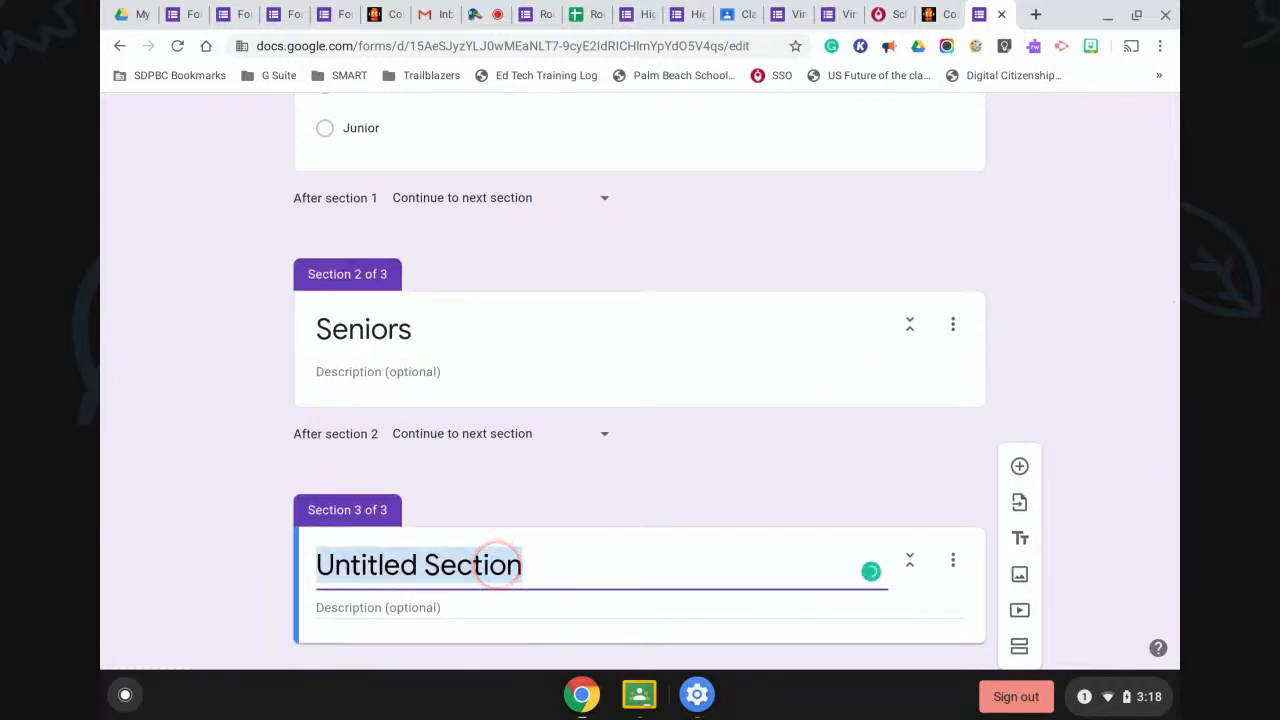
type("Juniors")
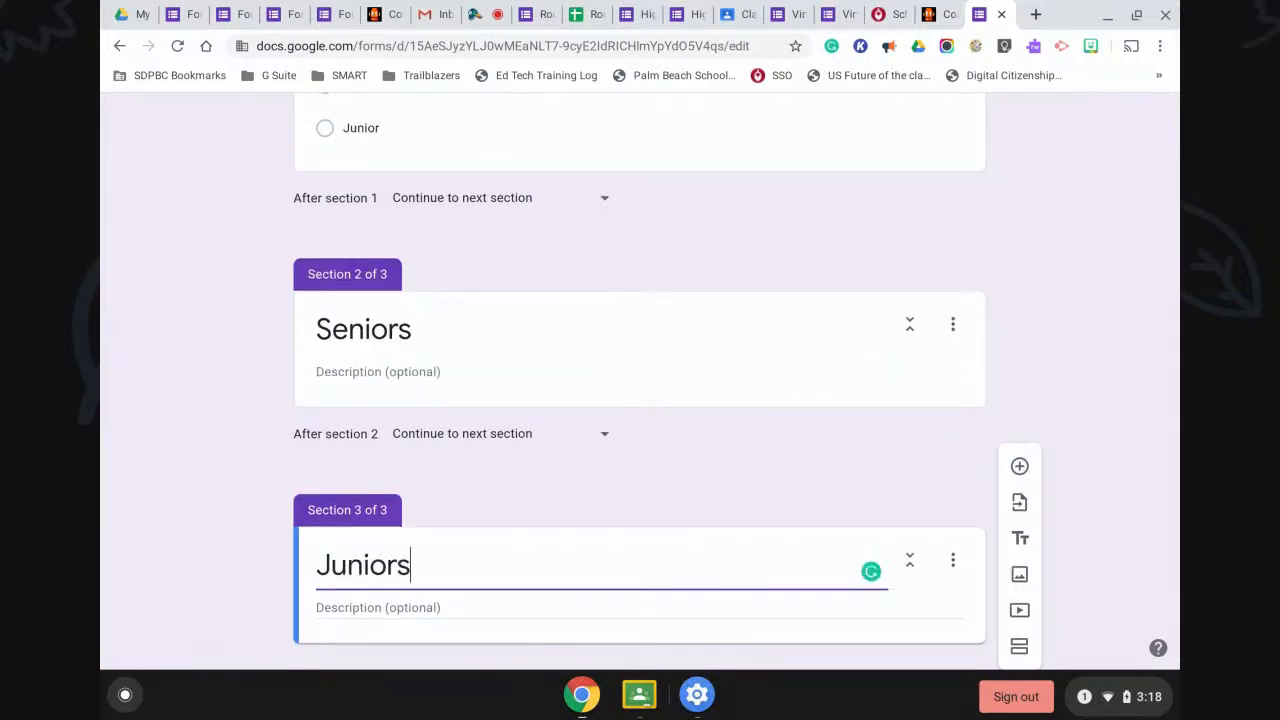
left_click(777, 496)
scroll(772, 496, "up", 3)
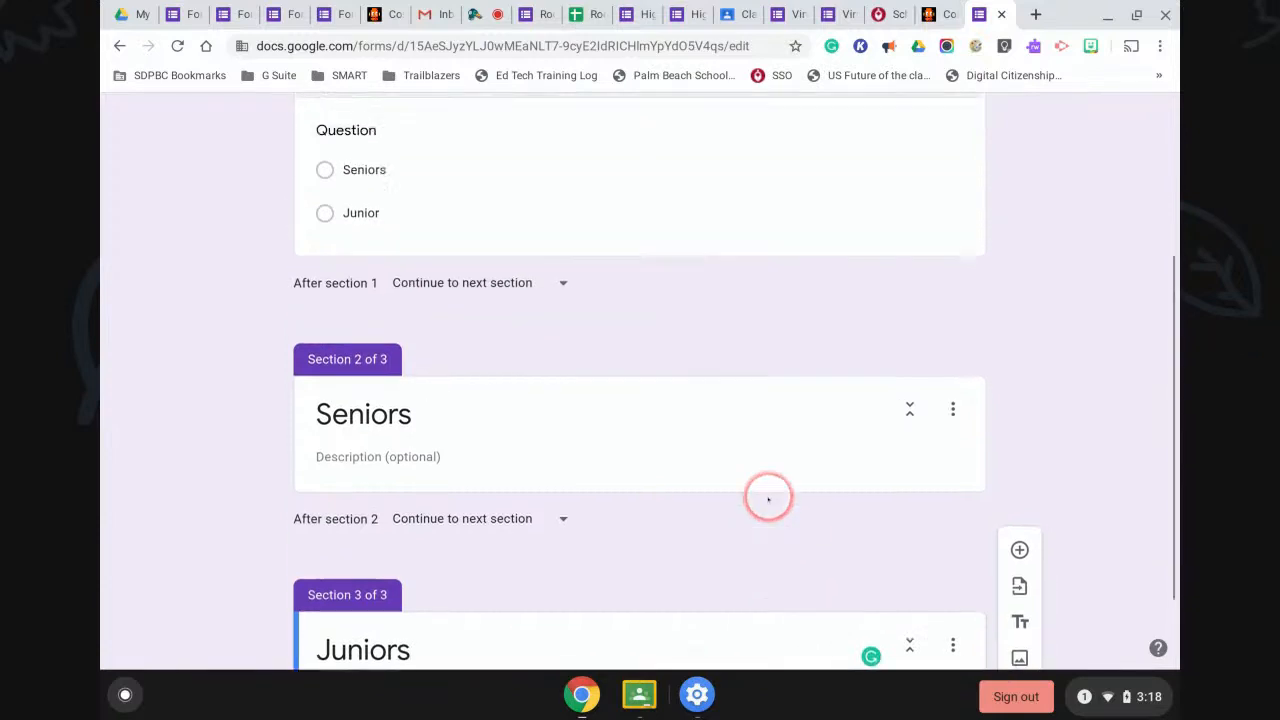
scroll(768, 498, "up", 2)
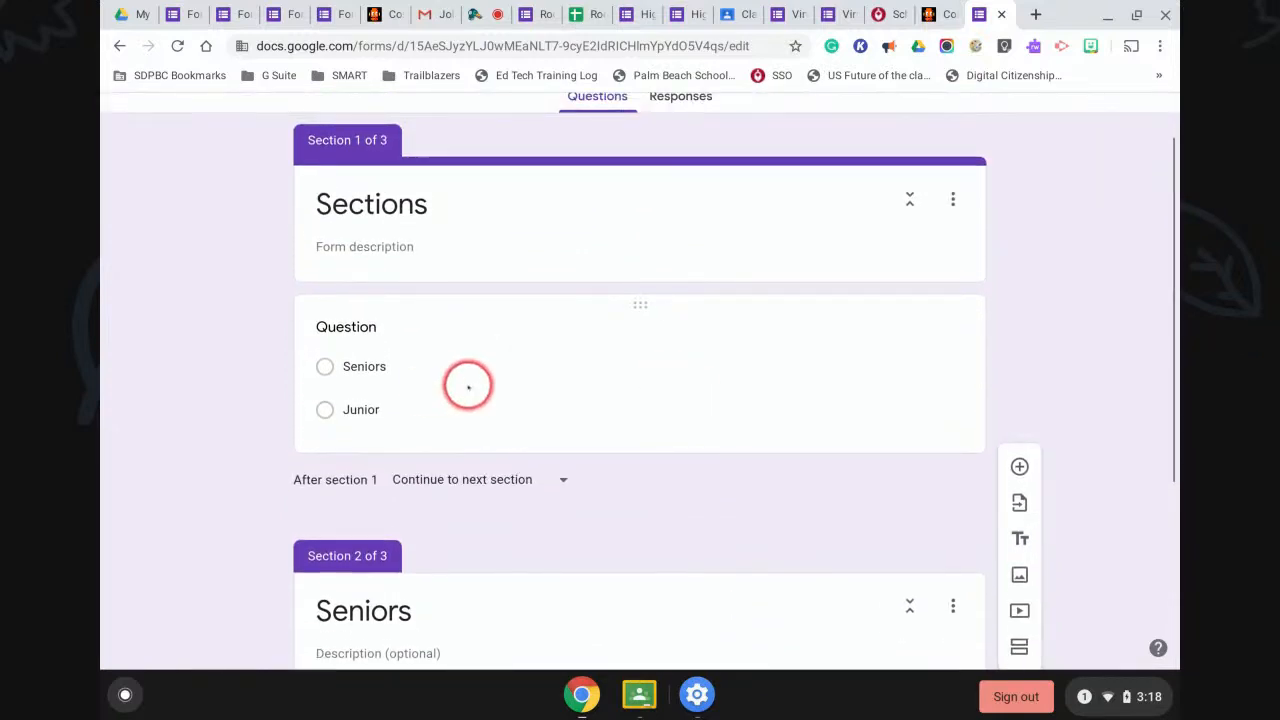
left_click(562, 396)
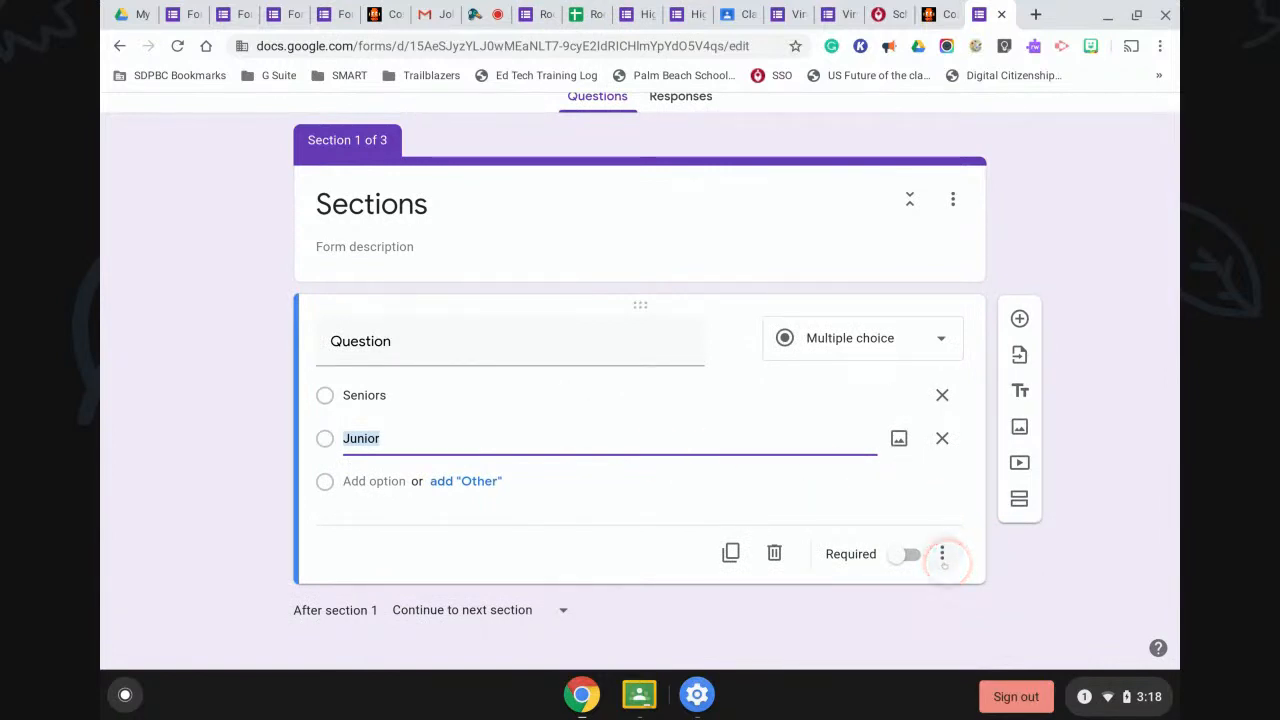
Route Seniors answers to section 2 and Junior to section 3, and make the question required.
left_click(942, 554)
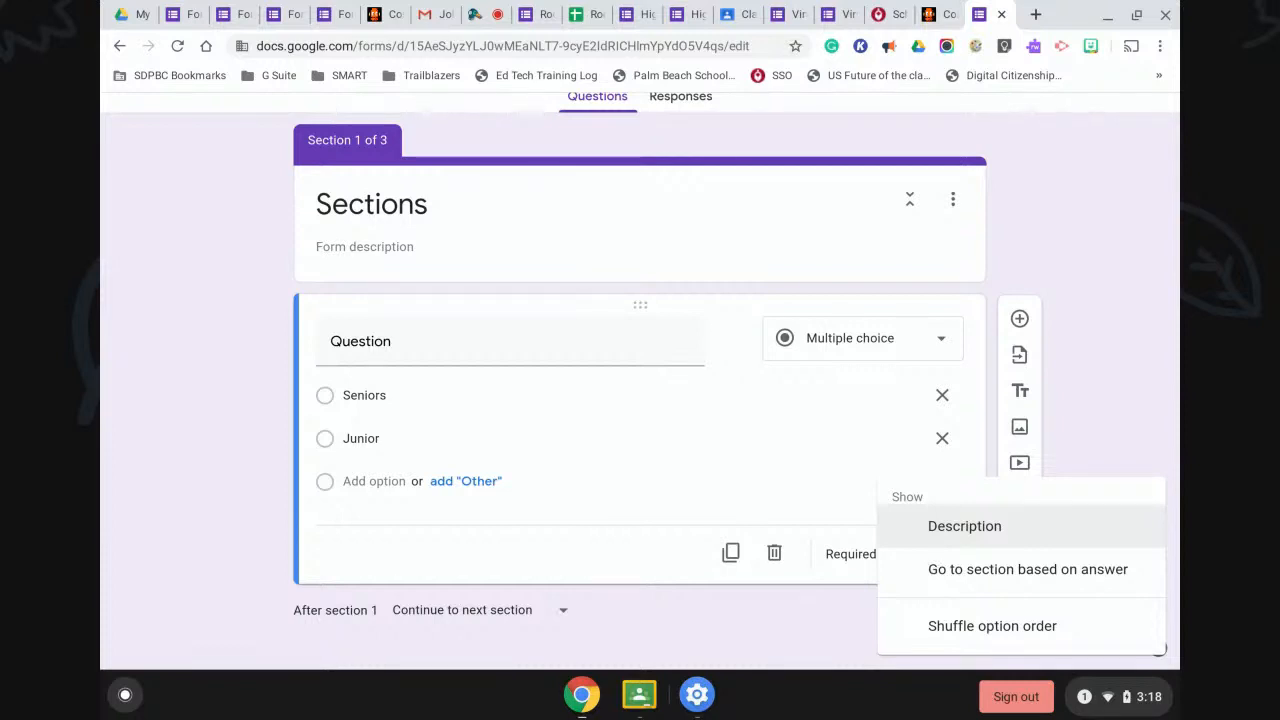
left_click(934, 570)
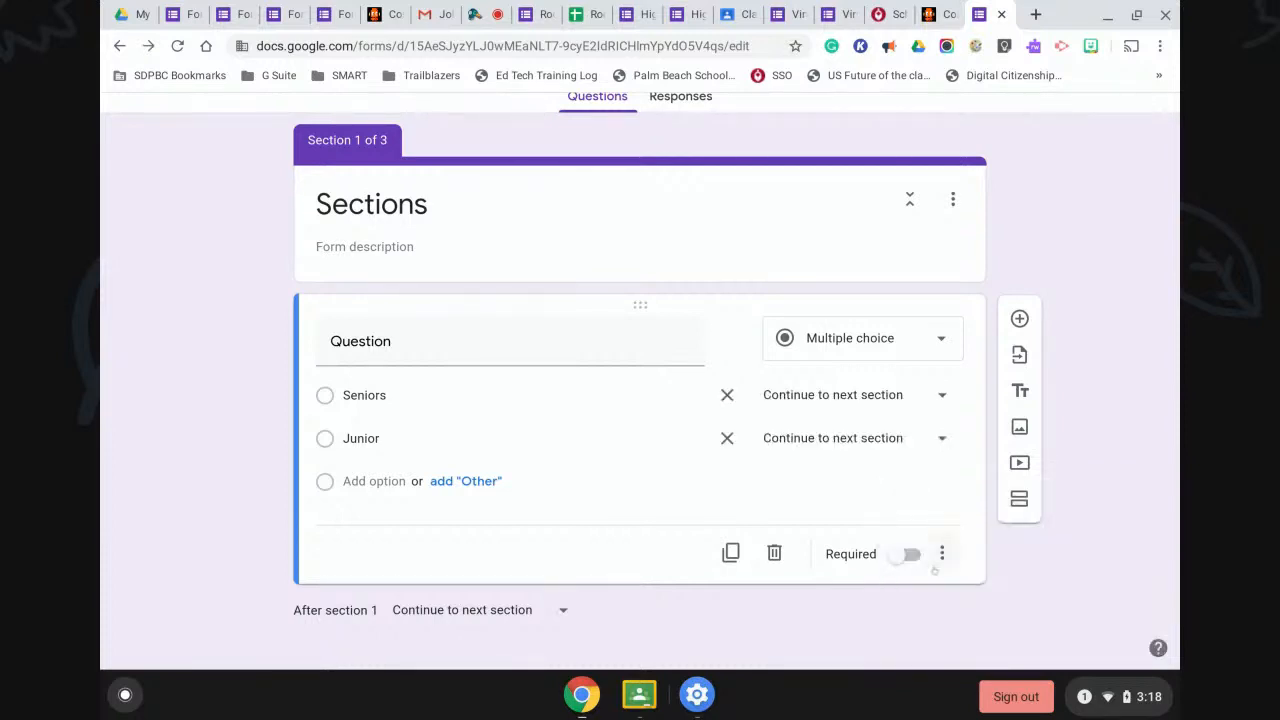
left_click(941, 394)
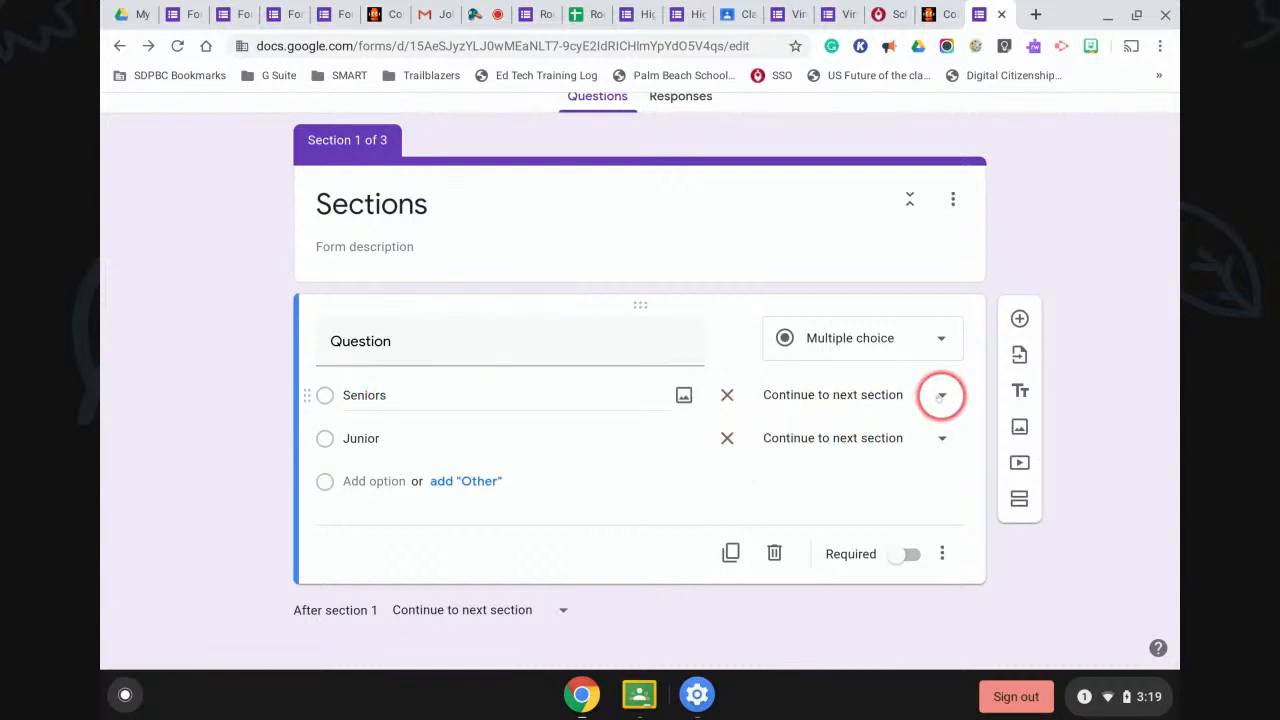
left_click(938, 396)
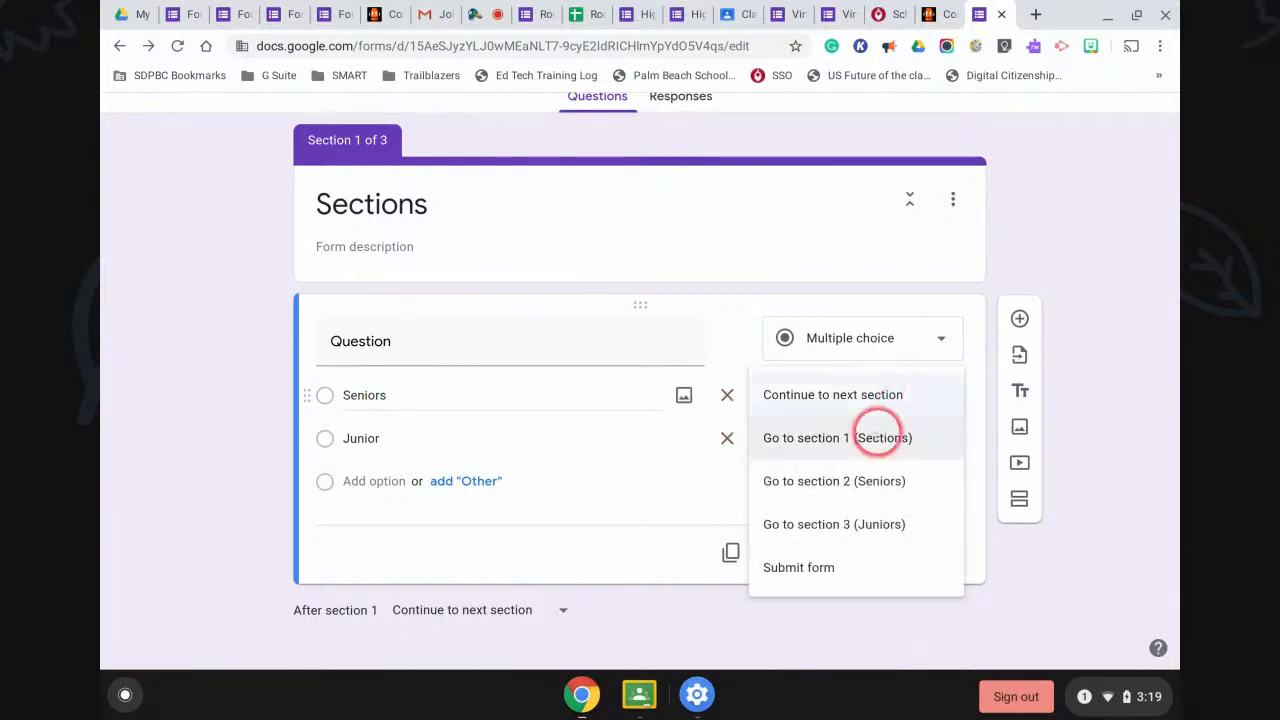
left_click(858, 462)
left_click(856, 462)
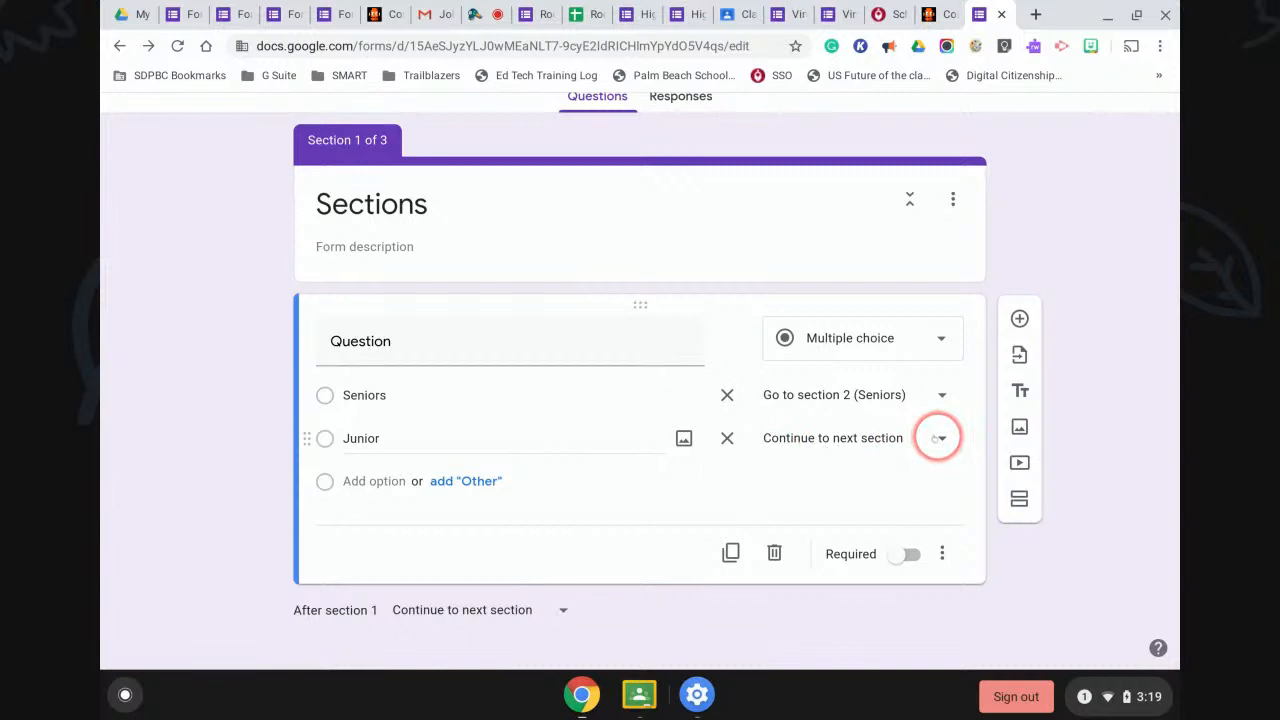
left_click(940, 438)
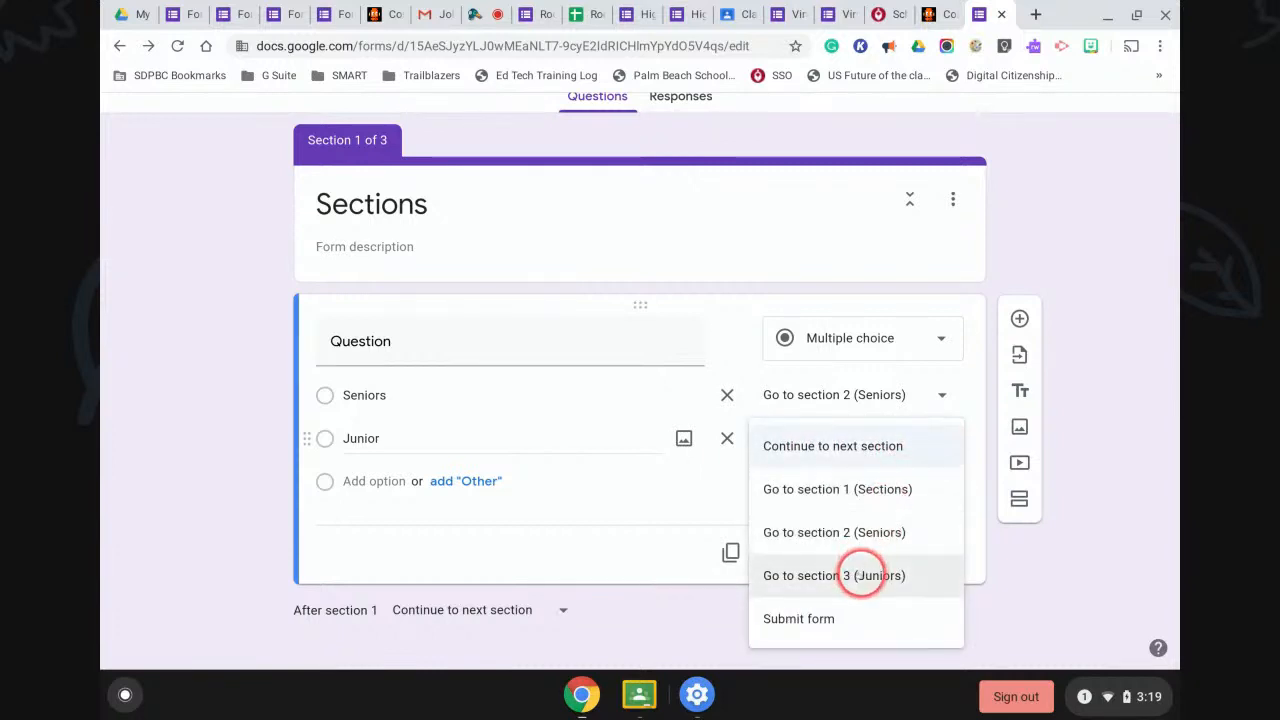
left_click(860, 575)
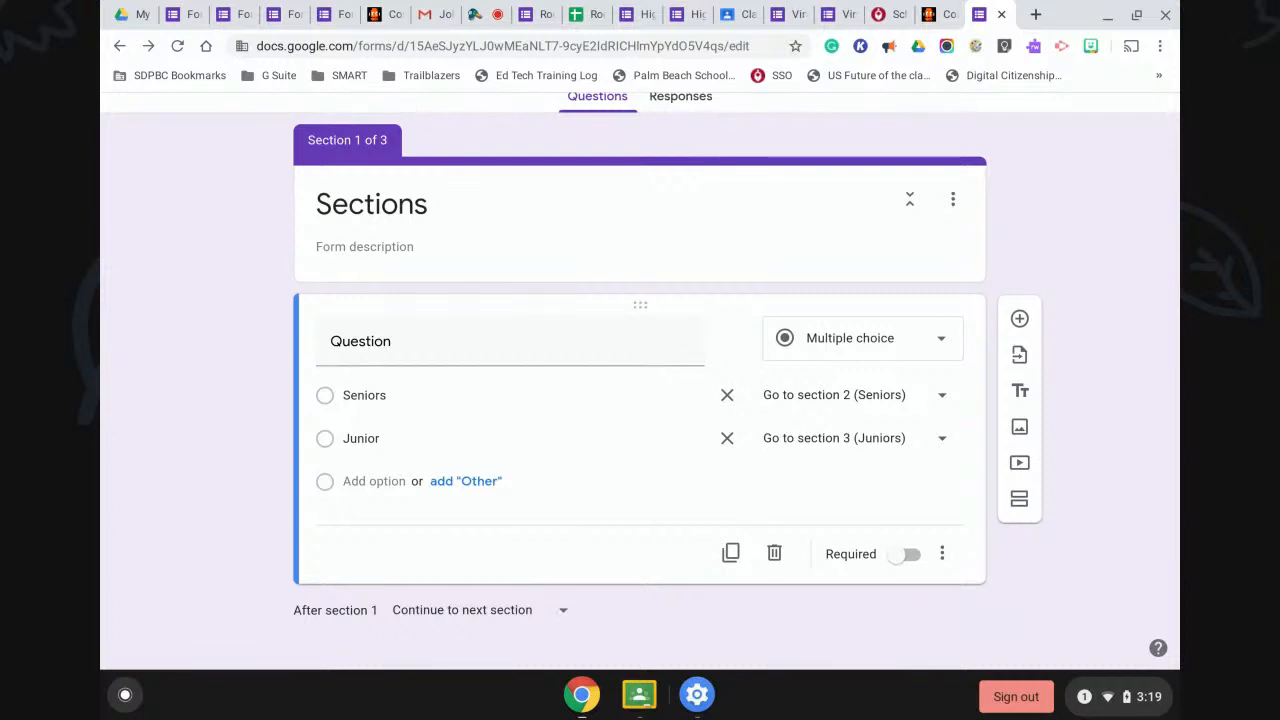
left_click(905, 554)
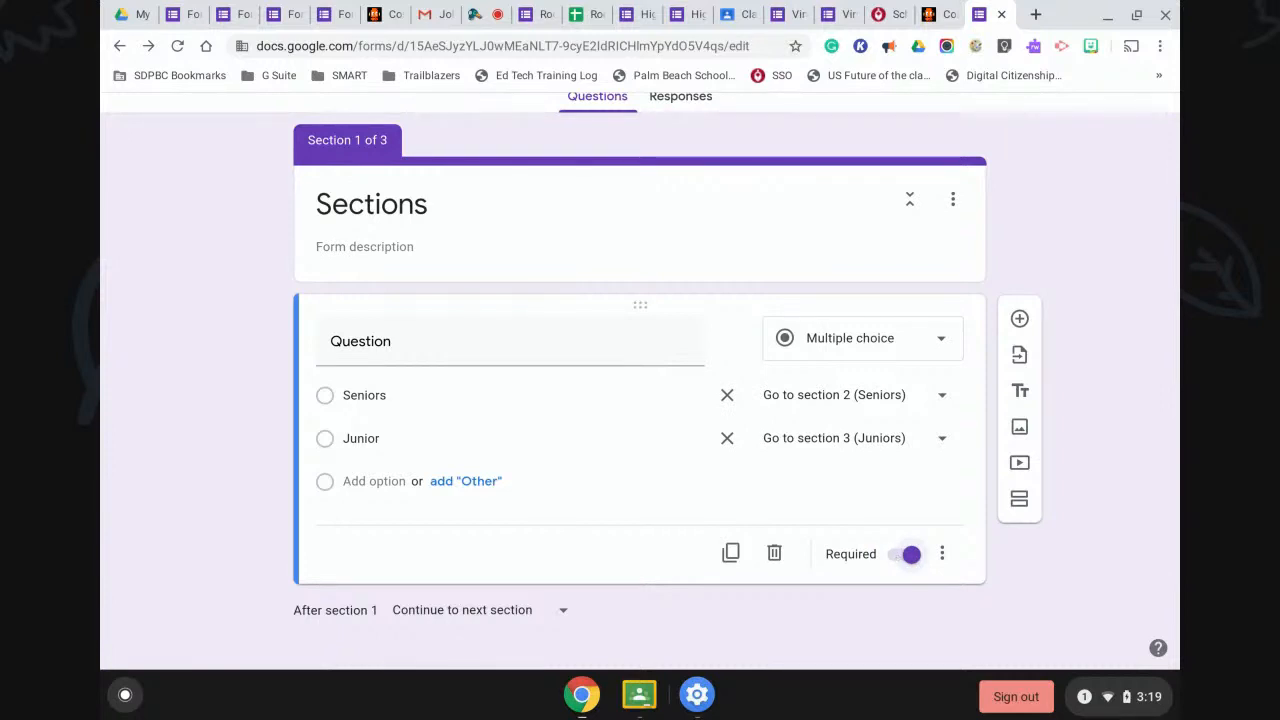
Add a second blank multiple-choice question to section 1.
scroll(640, 380, "down", 4)
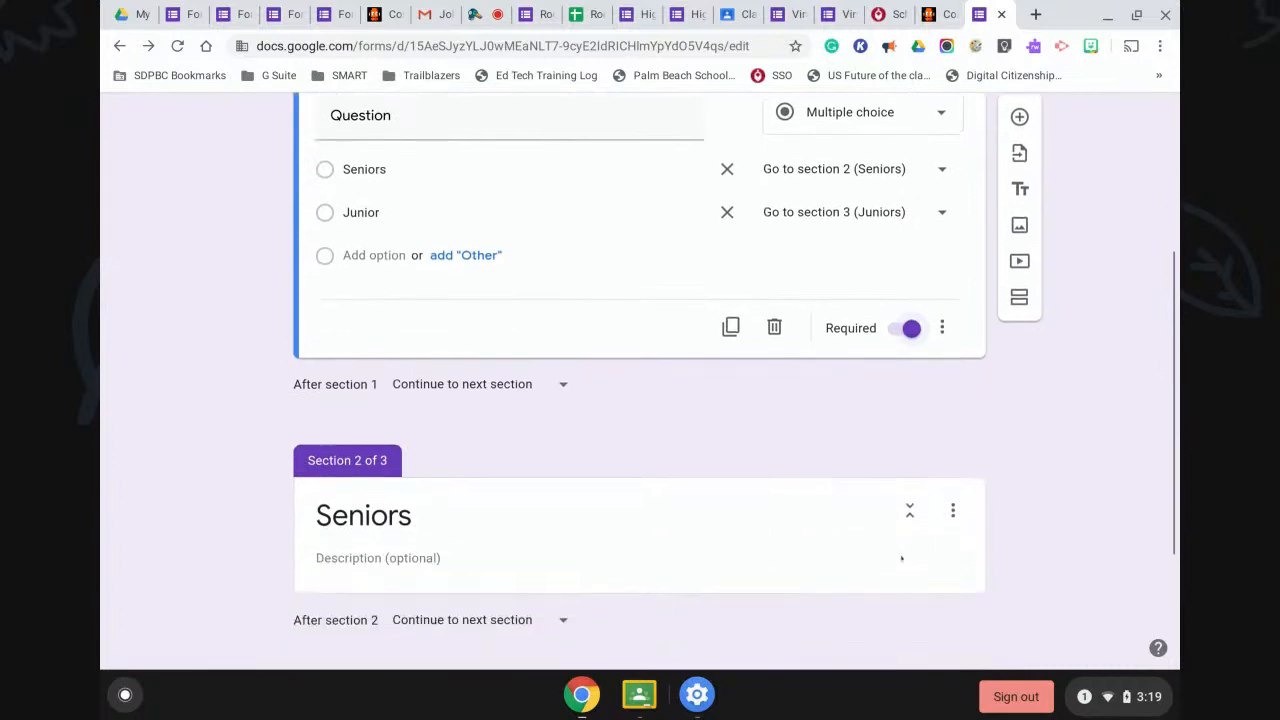
scroll(640, 380, "down", 1)
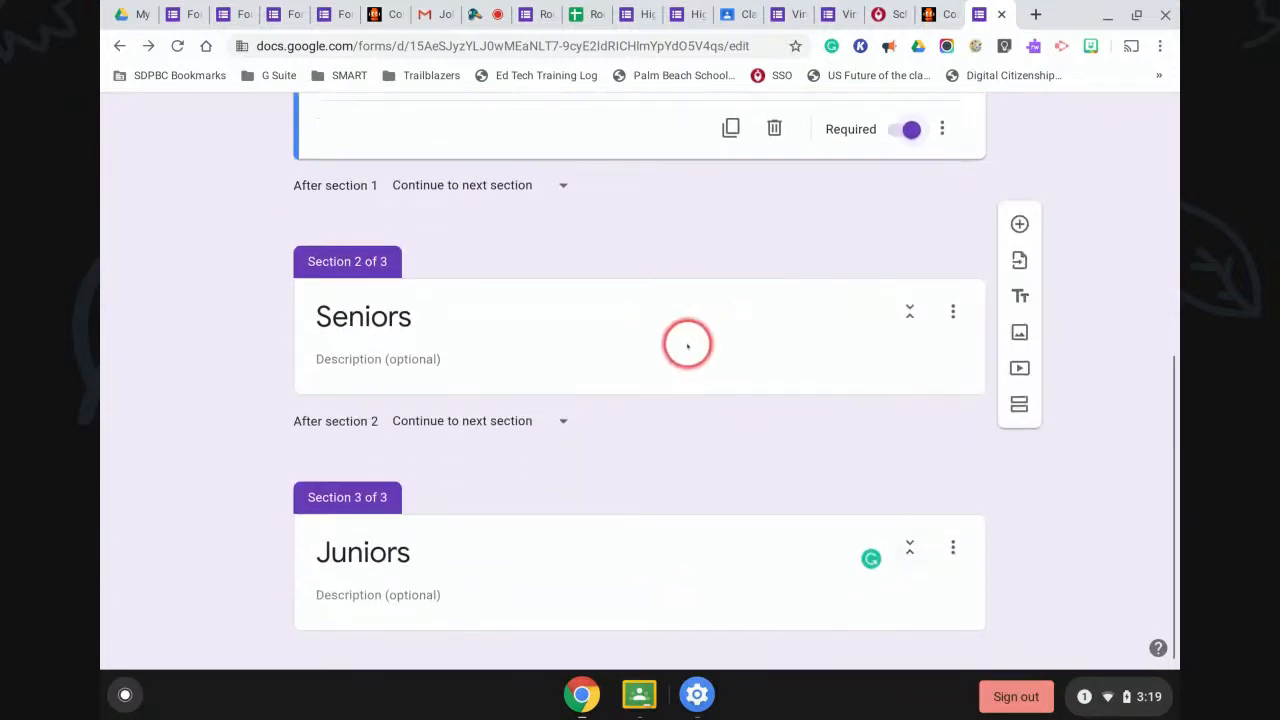
left_click(1019, 224)
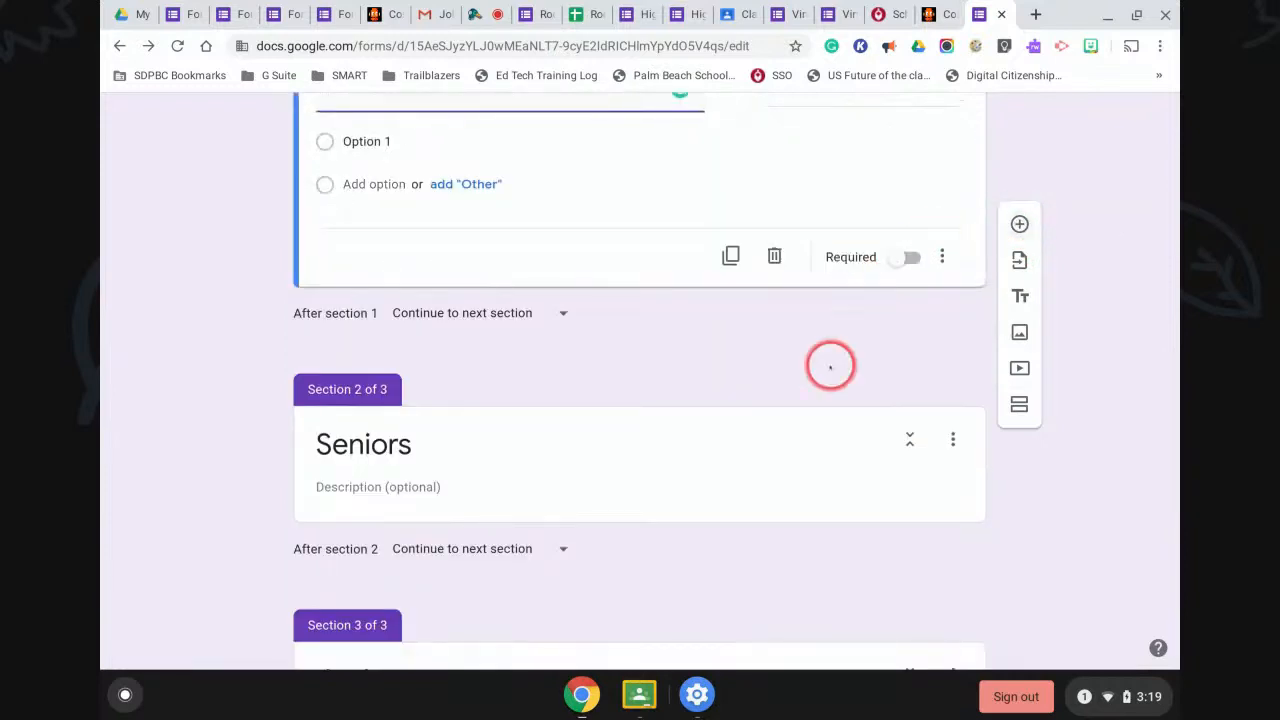
Check the 'After section 2' routing dropdown without changing it, then return to the top.
scroll(767, 413, "down", 2)
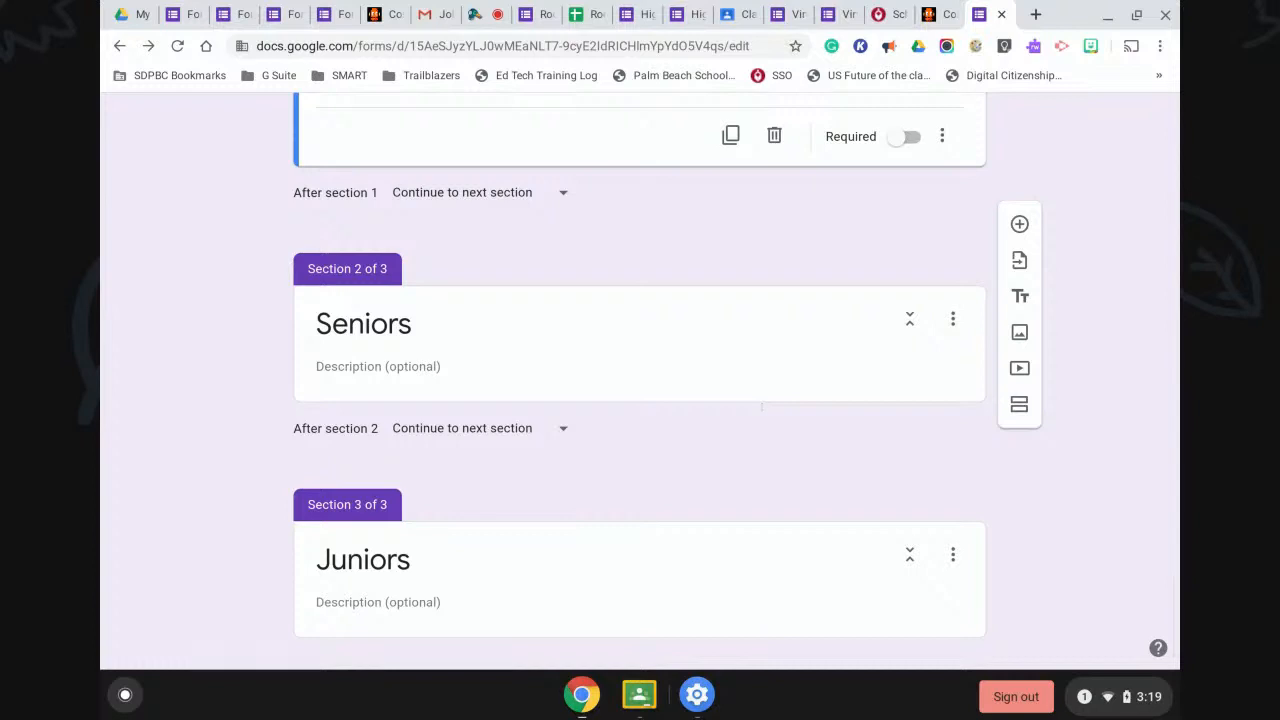
scroll(766, 414, "down", 1)
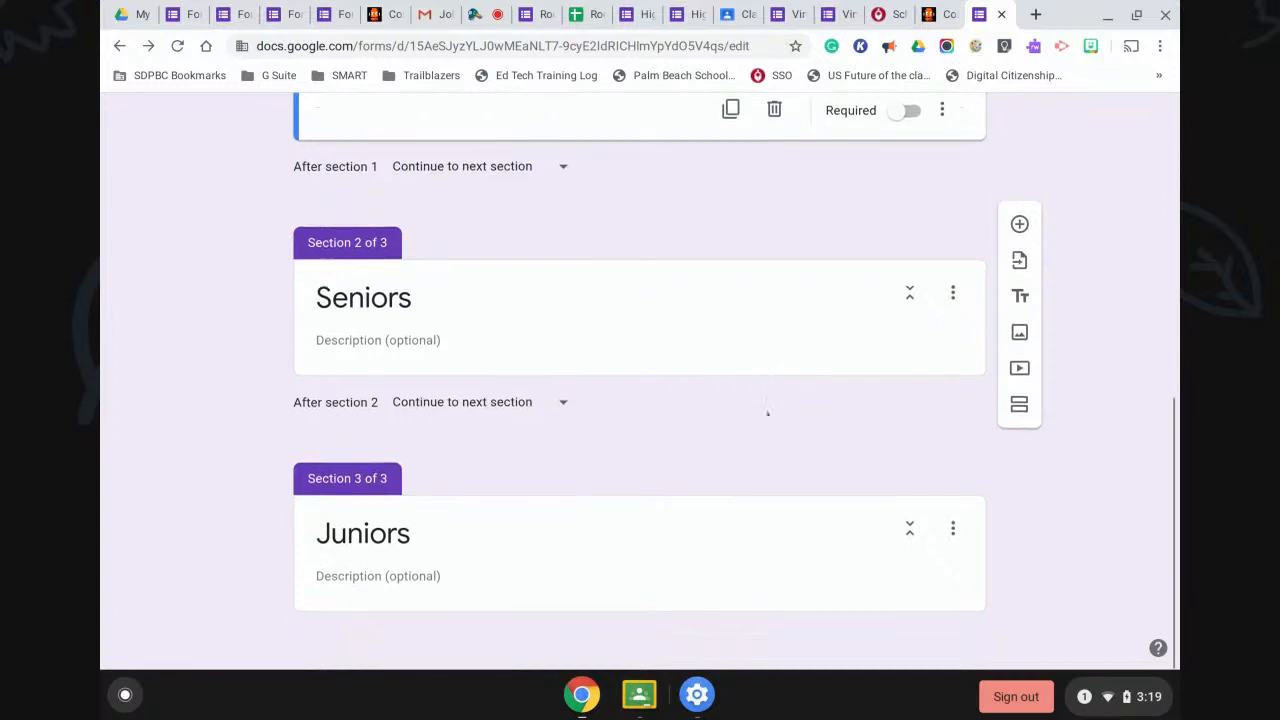
left_click(562, 402)
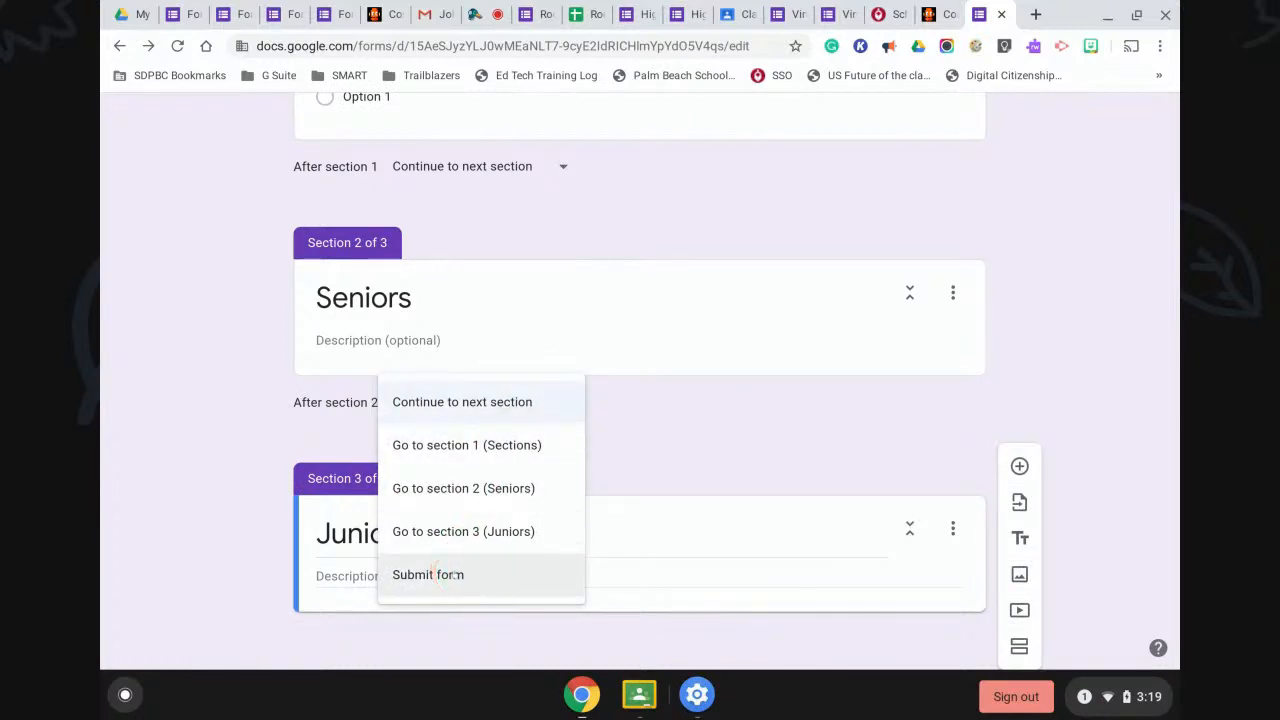
left_click(663, 464)
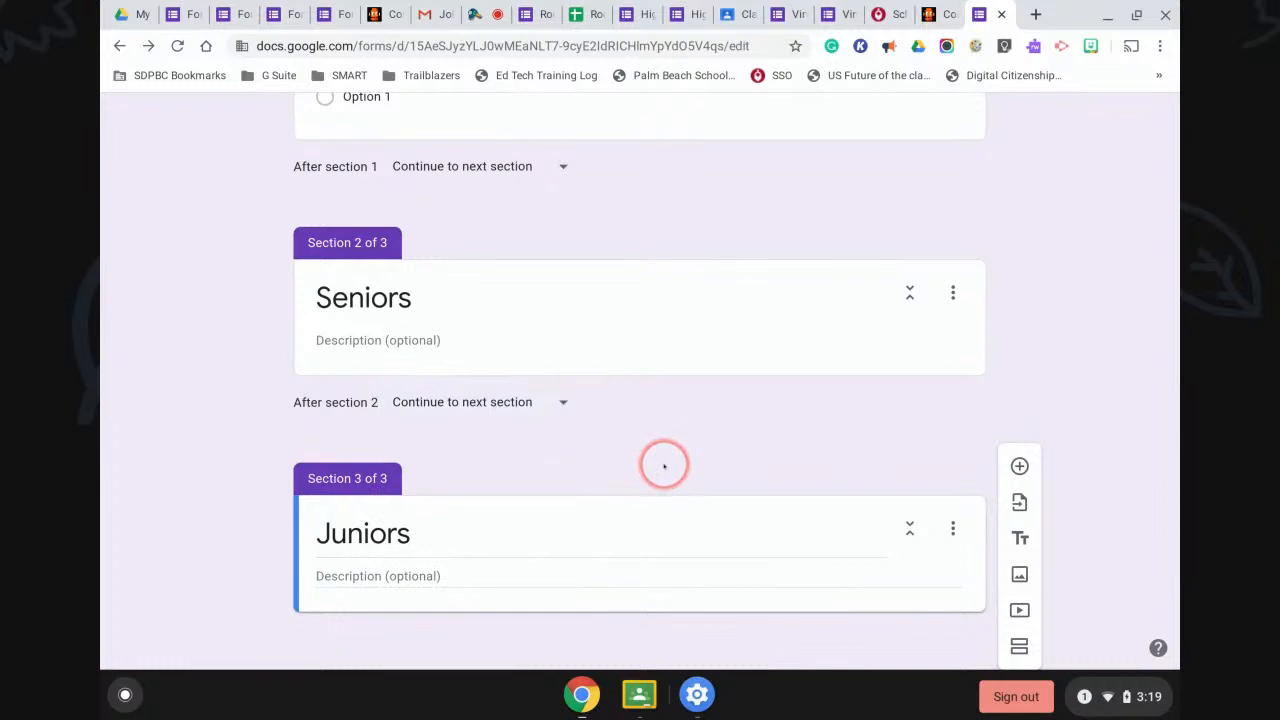
scroll(663, 464, "up", 3)
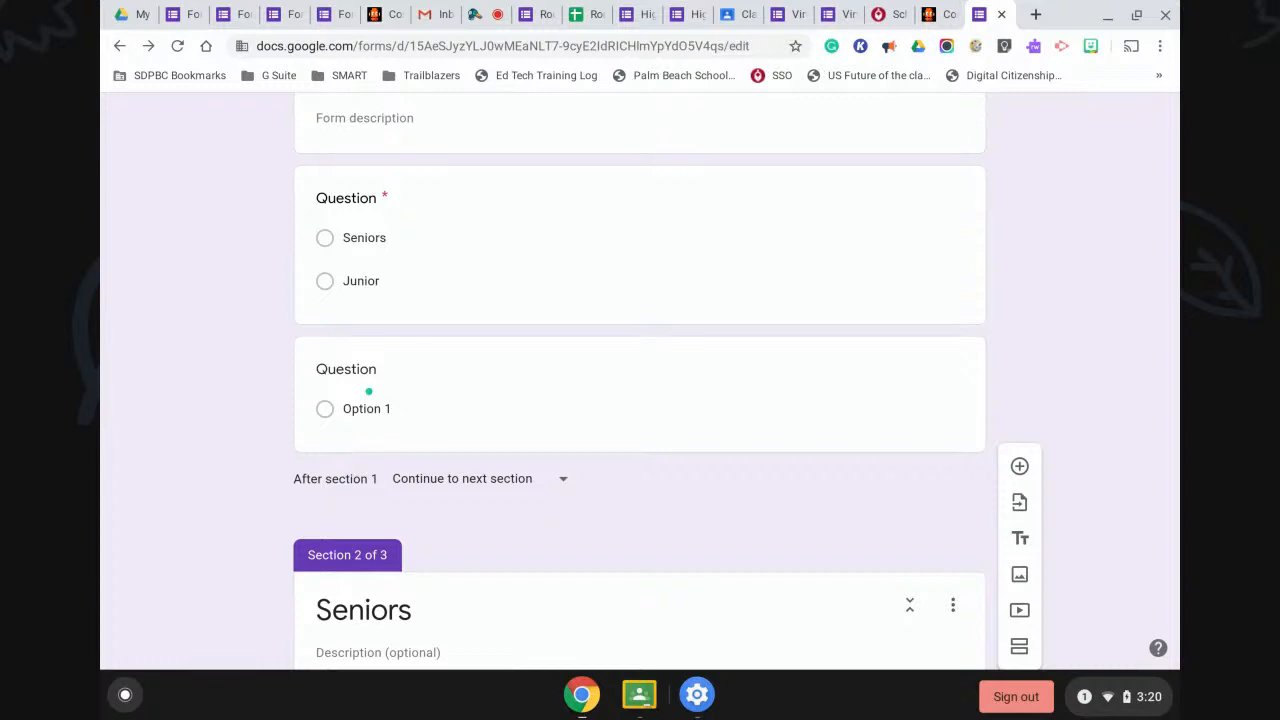
scroll(664, 466, "up", 3)
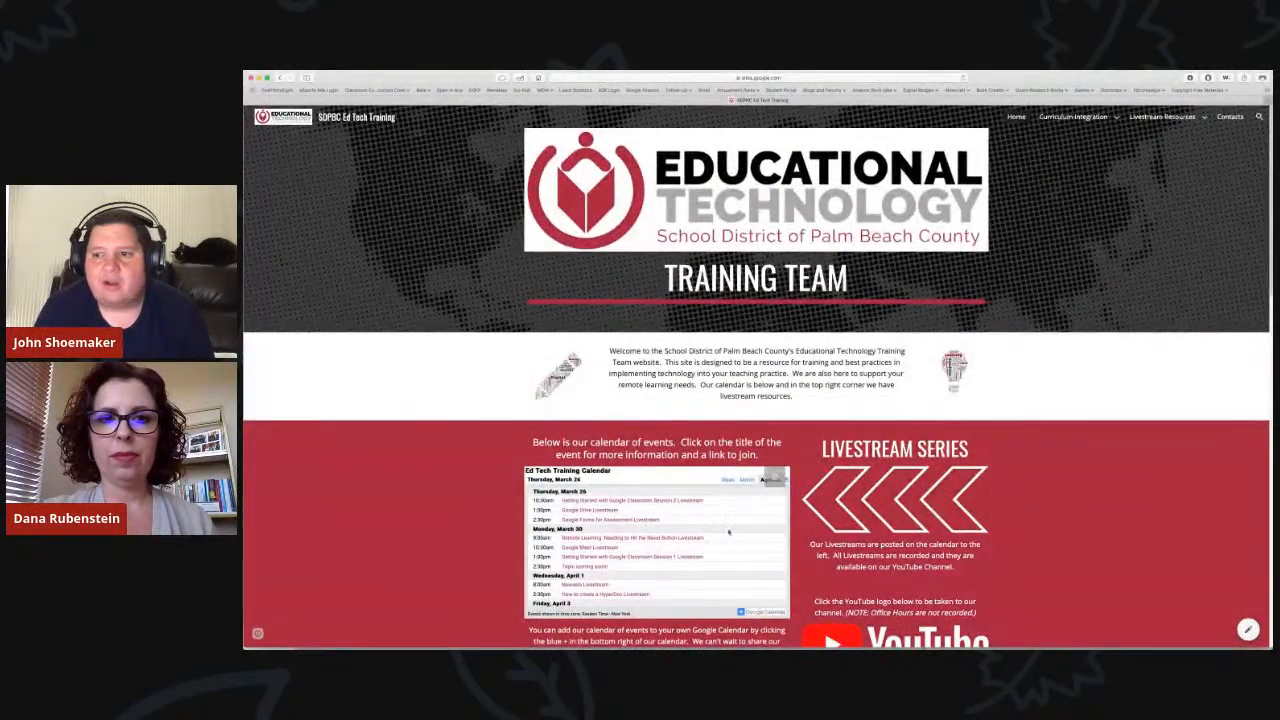
Scroll through the Ed Tech Training site's home page calendar and focus its window.
scroll(725, 538, "down", 2)
scroll(725, 538, "down", 1)
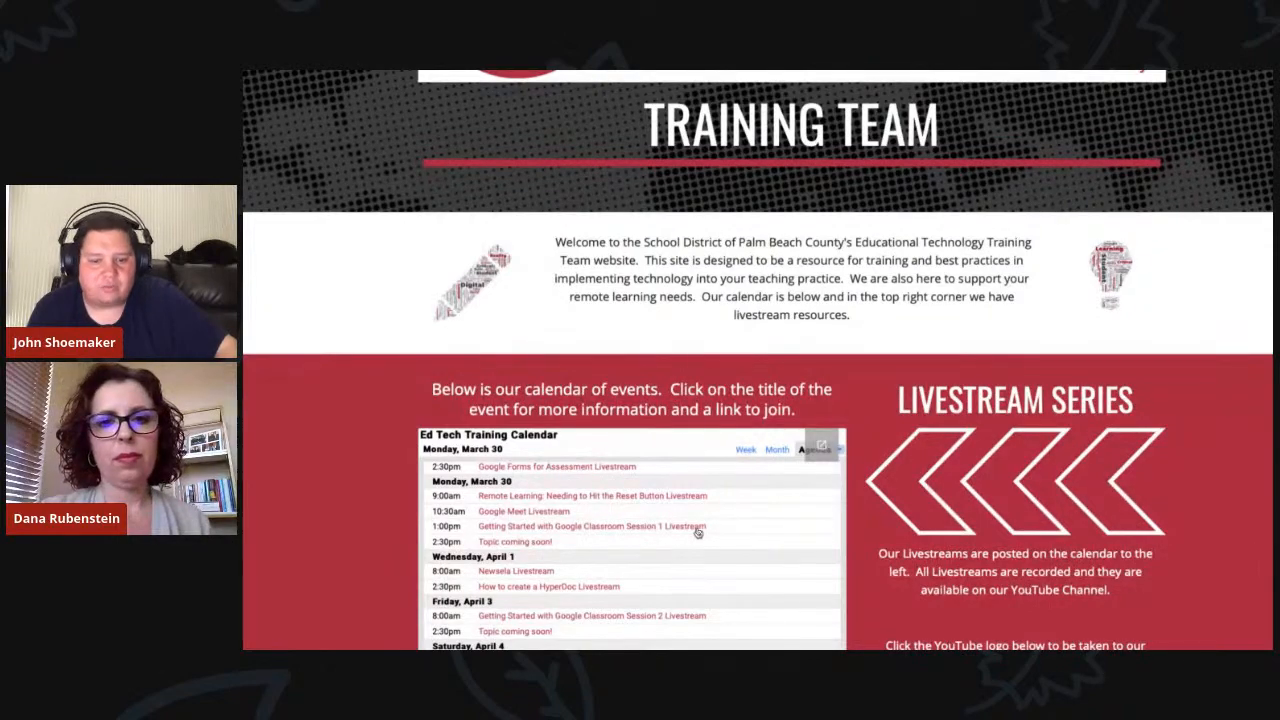
scroll(698, 533, "down", 5)
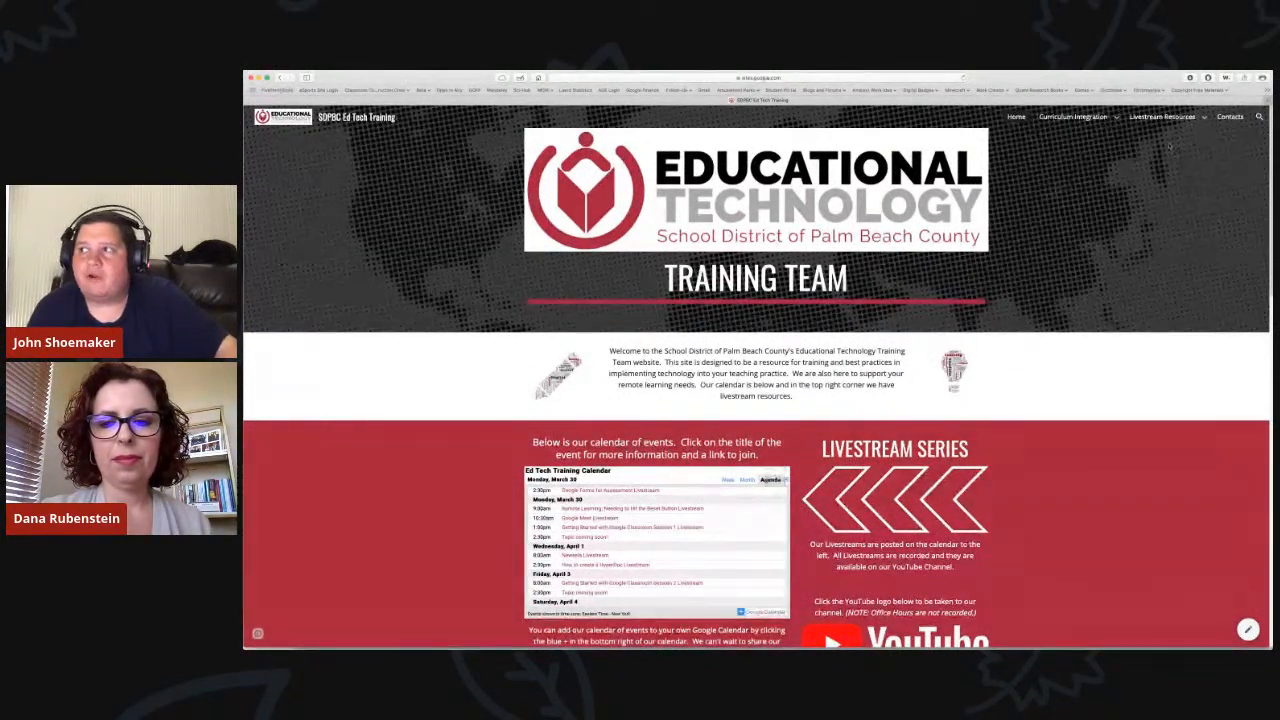
mouse_move(1160, 120)
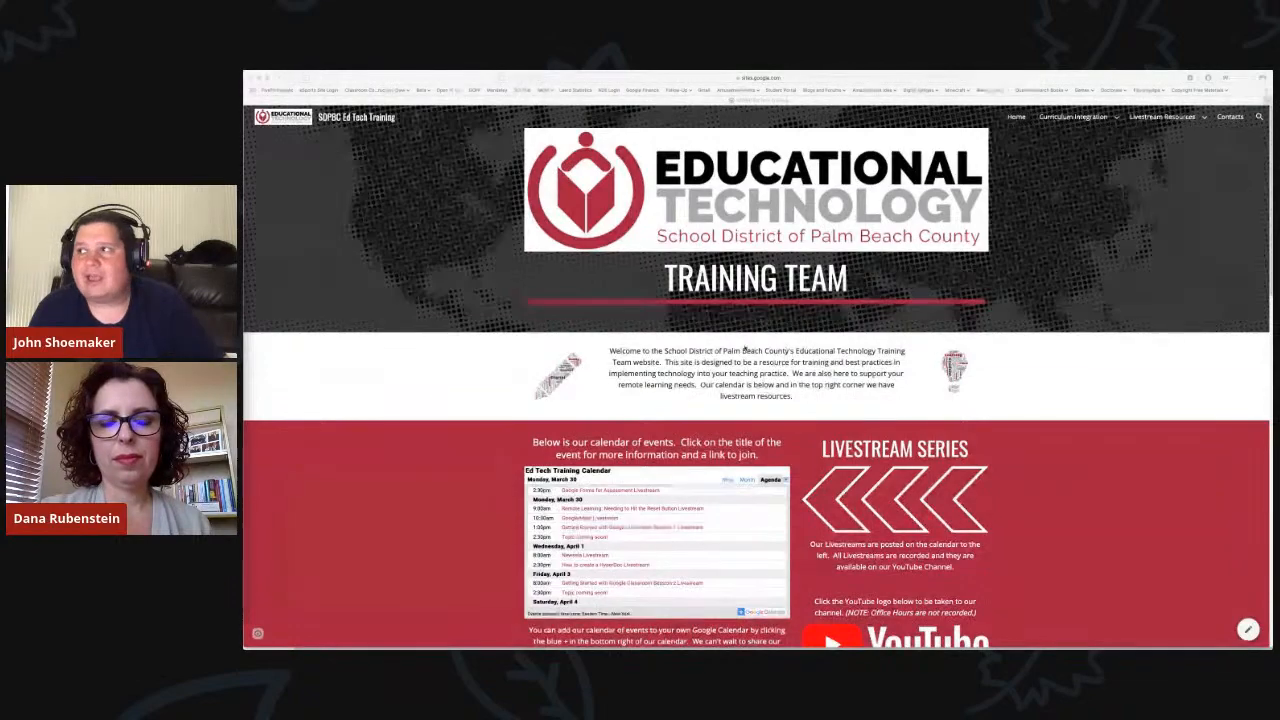
left_click(1219, 120)
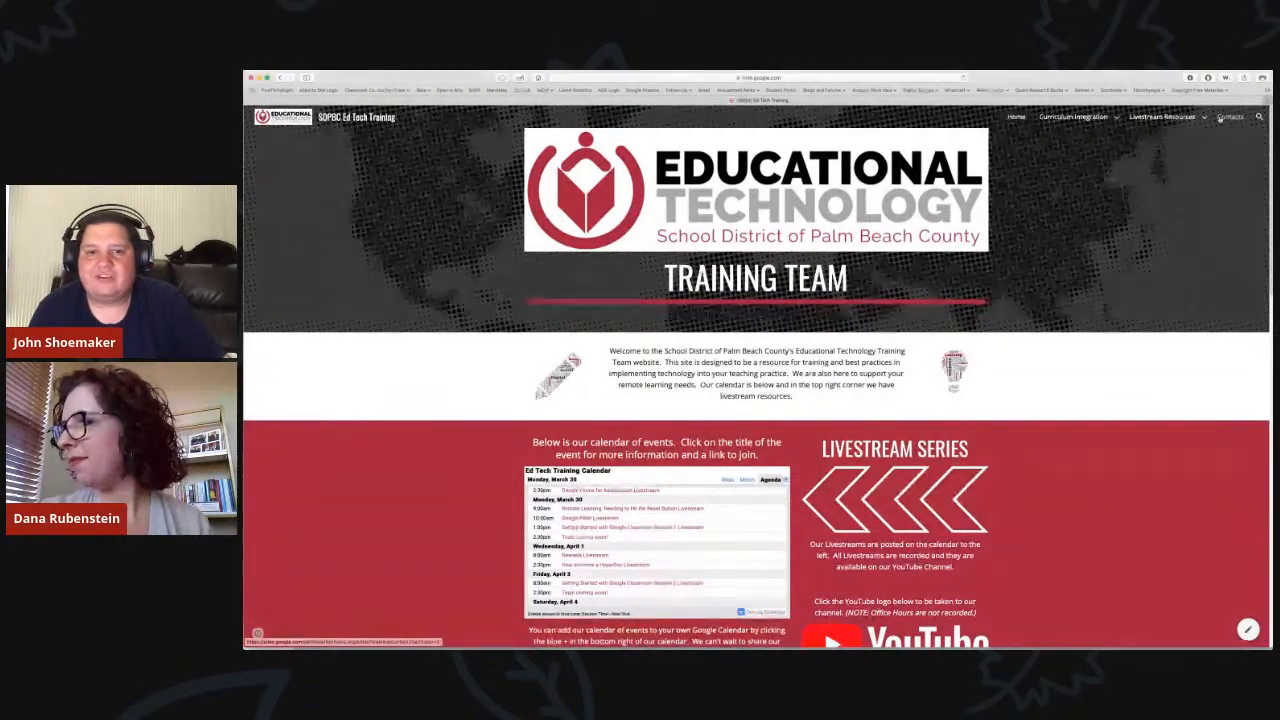
Visit the site's Contacts page, then hide the browser to show the presenters' contact slide.
left_click(1222, 117)
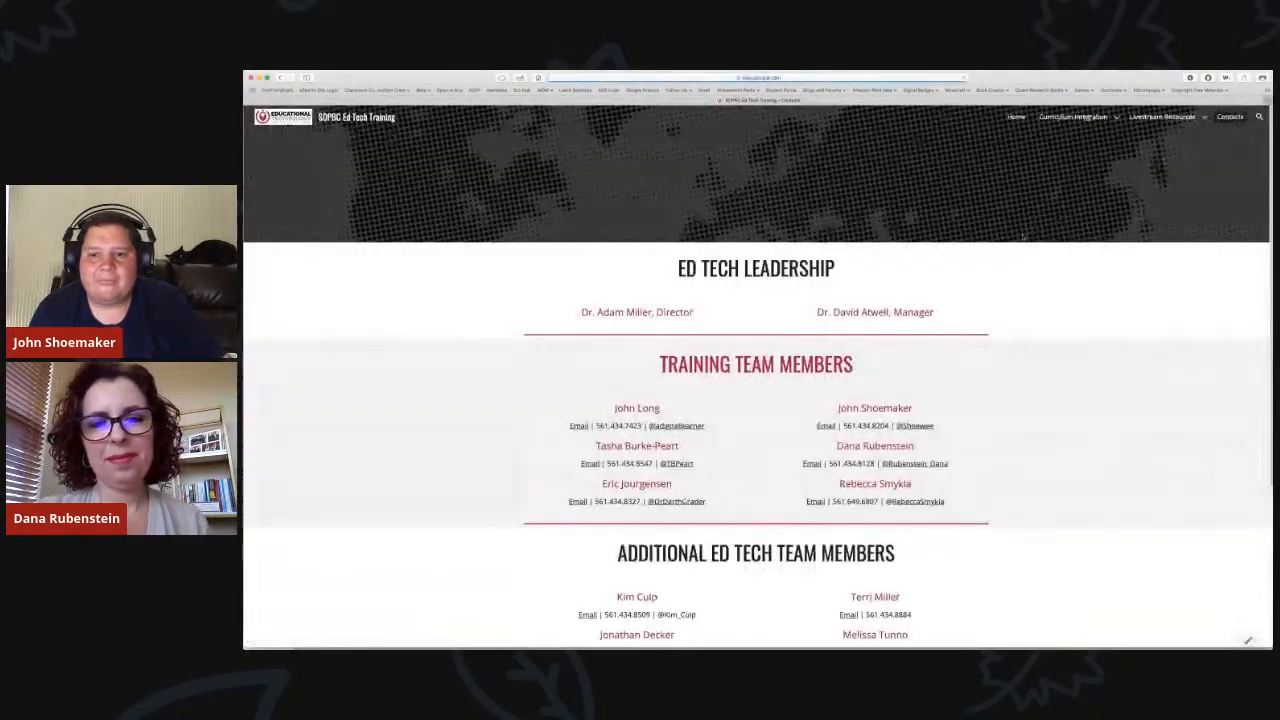
scroll(736, 501, "down", 3)
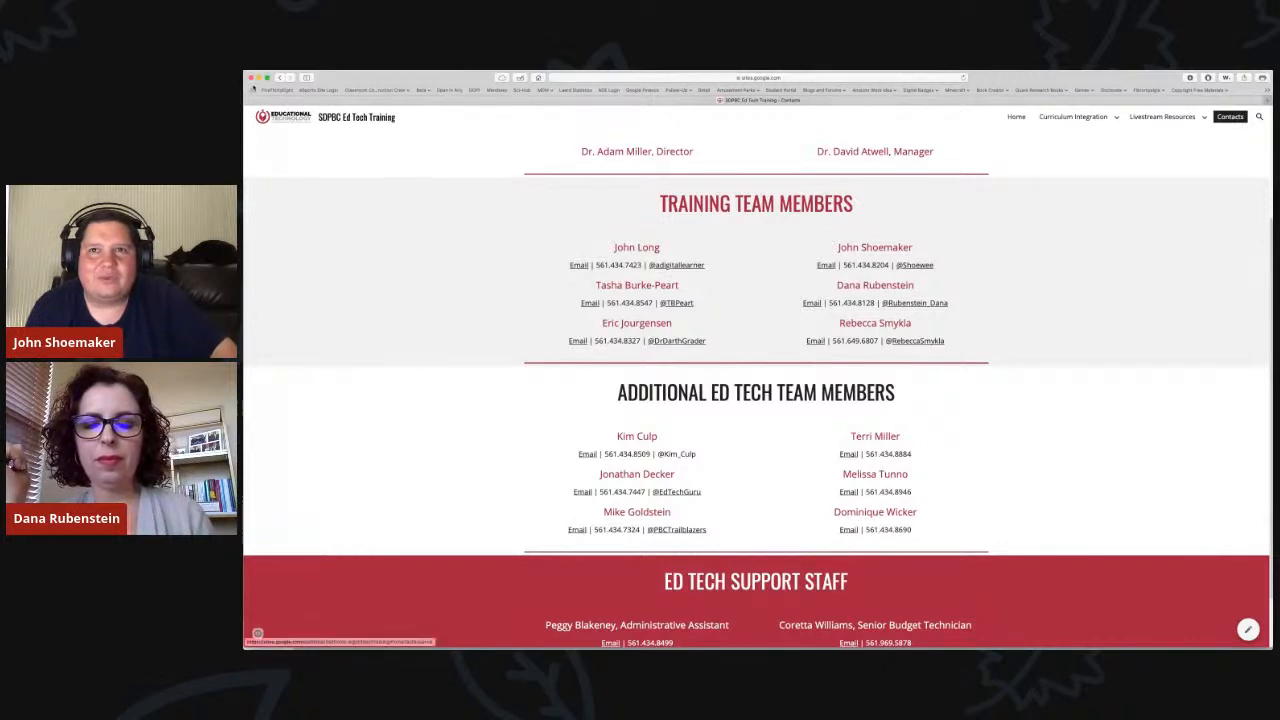
left_click(259, 77)
left_click(268, 214)
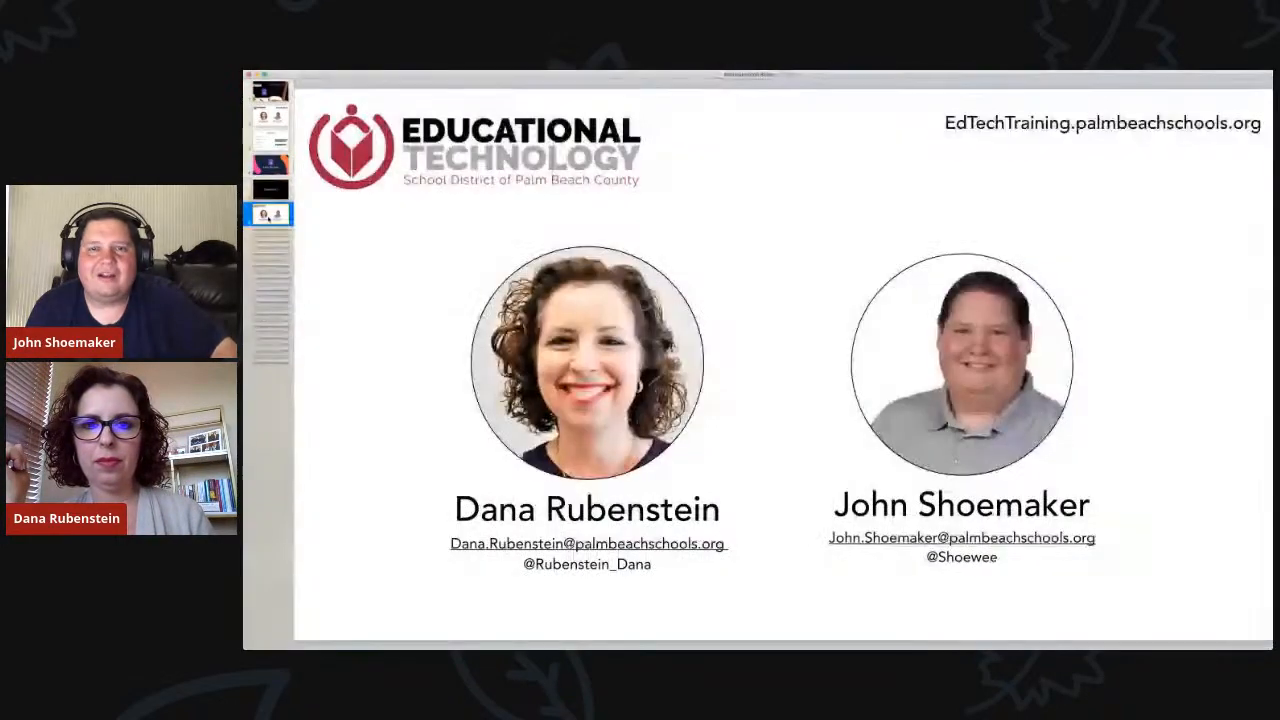